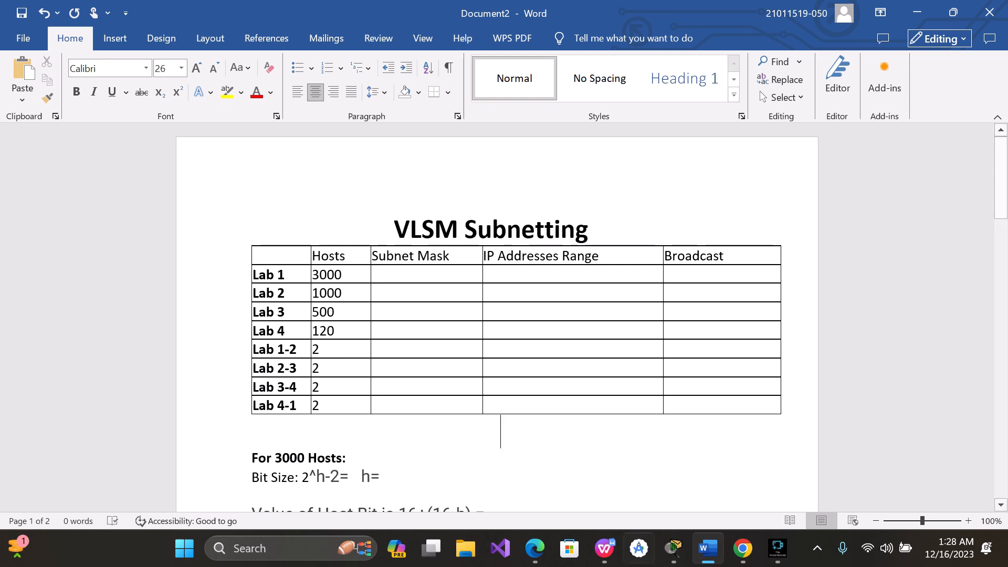
Switch to Cisco Packet Tracer and place four 2901 routers in a two-by-two layout on the workspace
{"action": "left_click", "coordinate": [679, 554]}
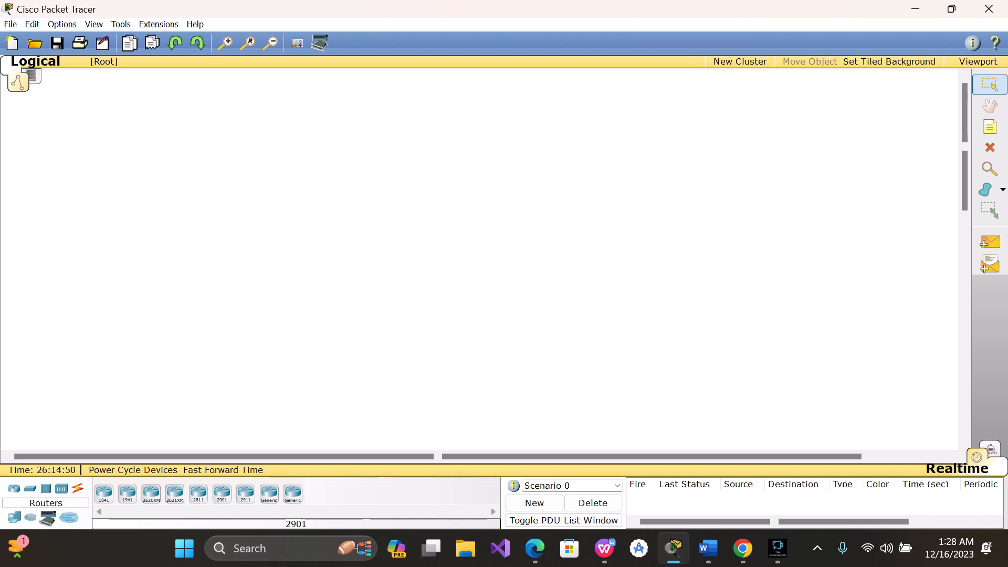
{"action": "left_click", "coordinate": [223, 496]}
{"action": "left_click", "coordinate": [317, 187]}
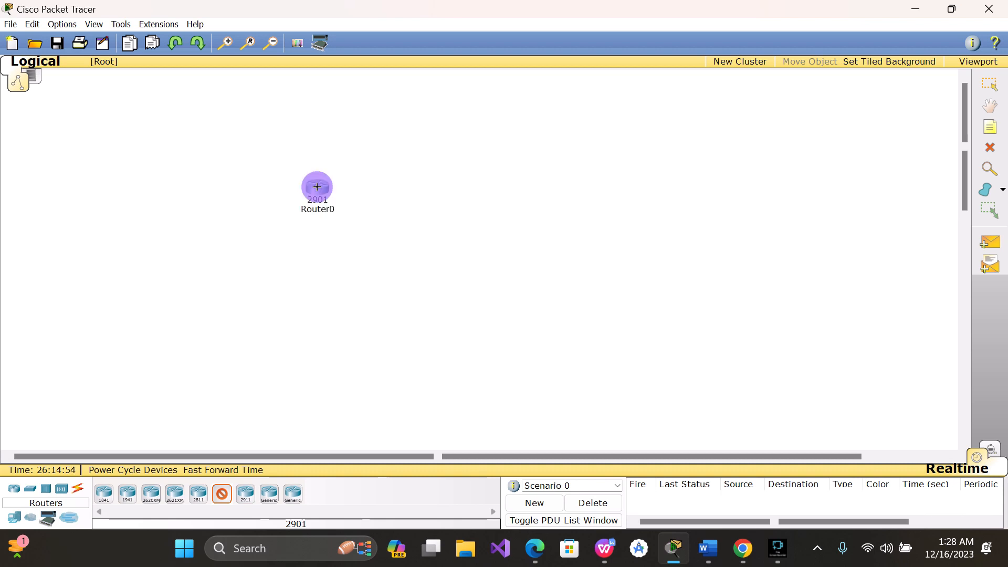
{"action": "left_click", "coordinate": [540, 181]}
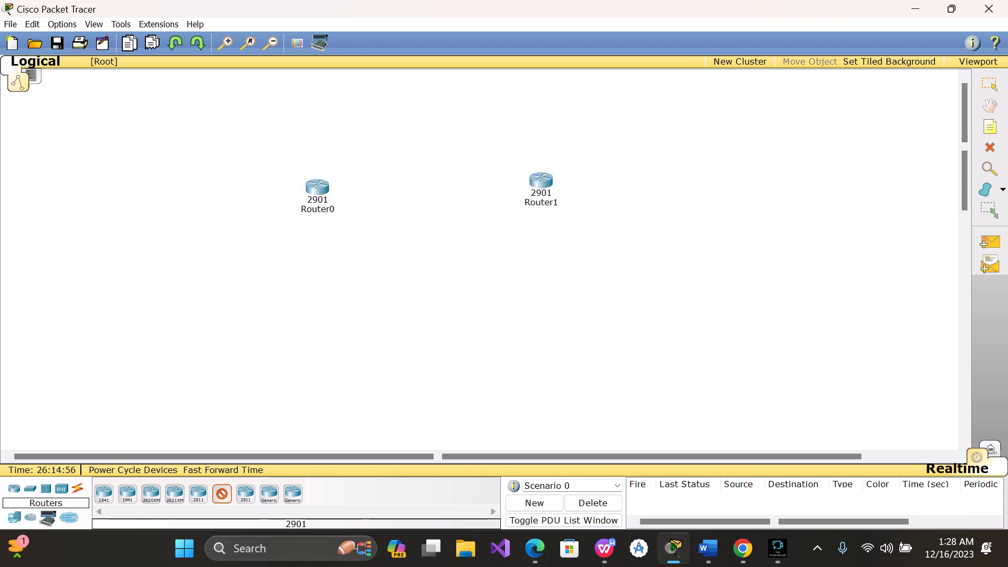
{"action": "left_click", "coordinate": [320, 309]}
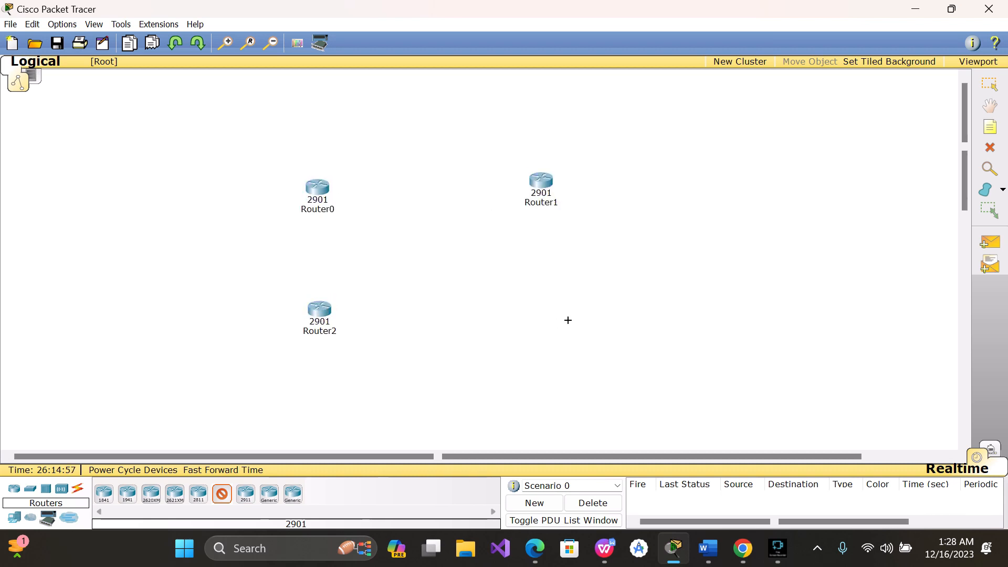
{"action": "left_click", "coordinate": [547, 306]}
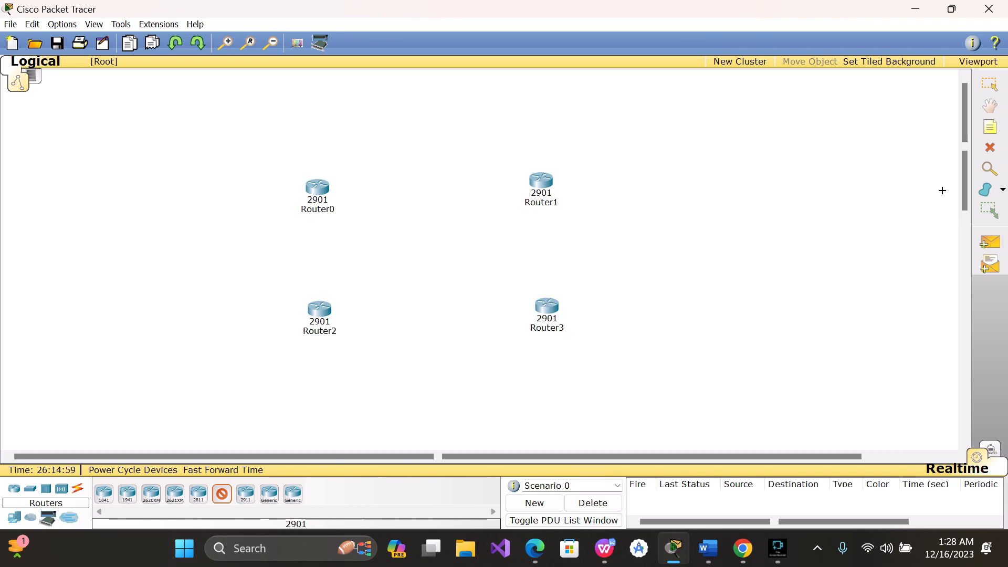
Add a note reading "3000 Host" beside Router0 and a note reading "1000 Host" beside Router1
{"action": "left_click", "coordinate": [989, 126]}
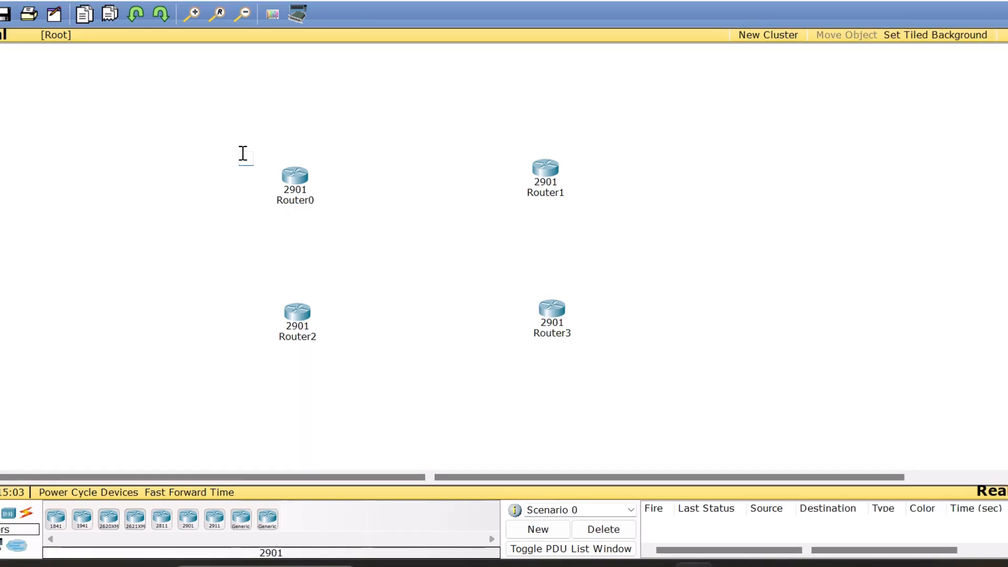
{"action": "left_click", "coordinate": [270, 167]}
{"action": "type", "text": "3000 Host"}
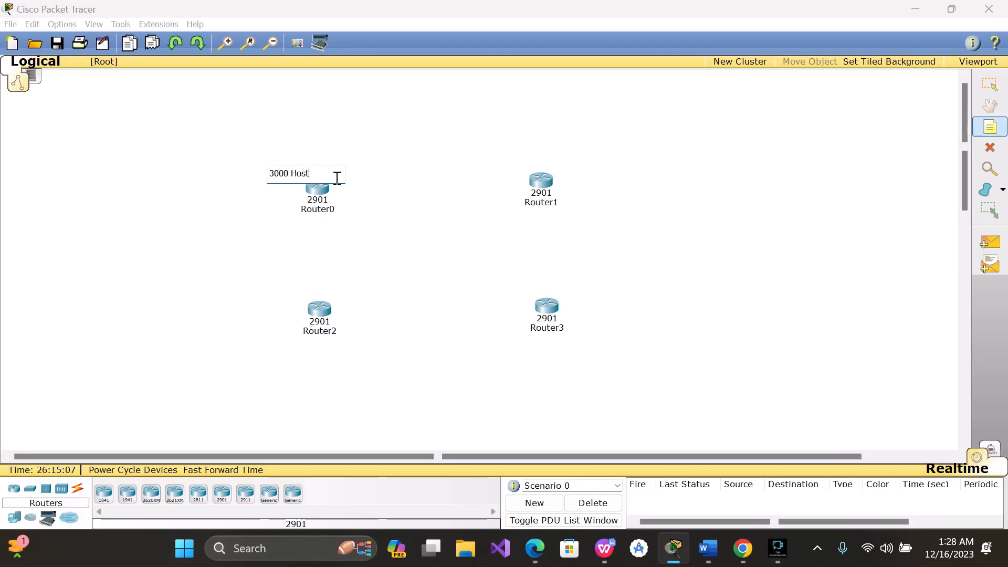
{"action": "left_click", "coordinate": [413, 168]}
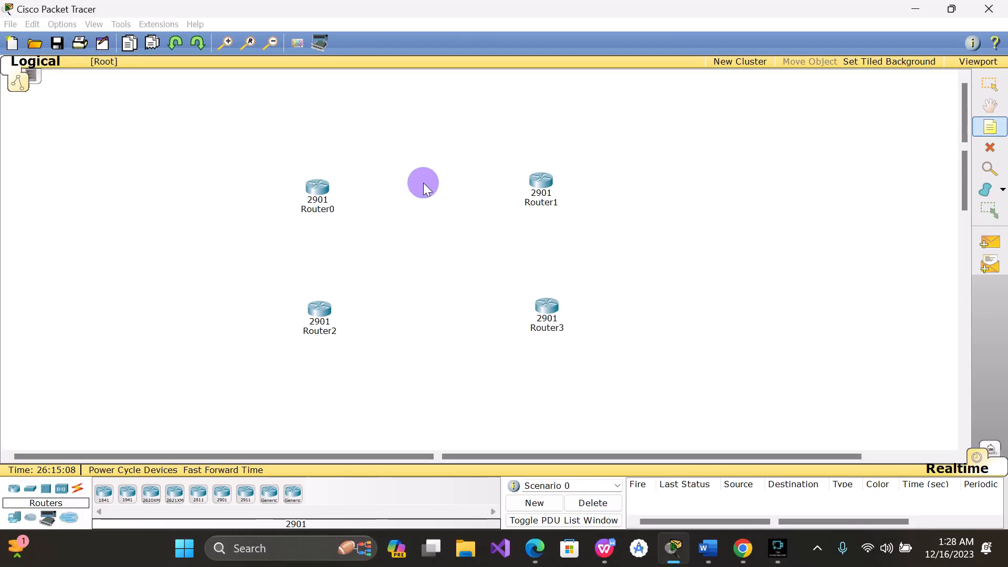
{"action": "left_click", "coordinate": [989, 127]}
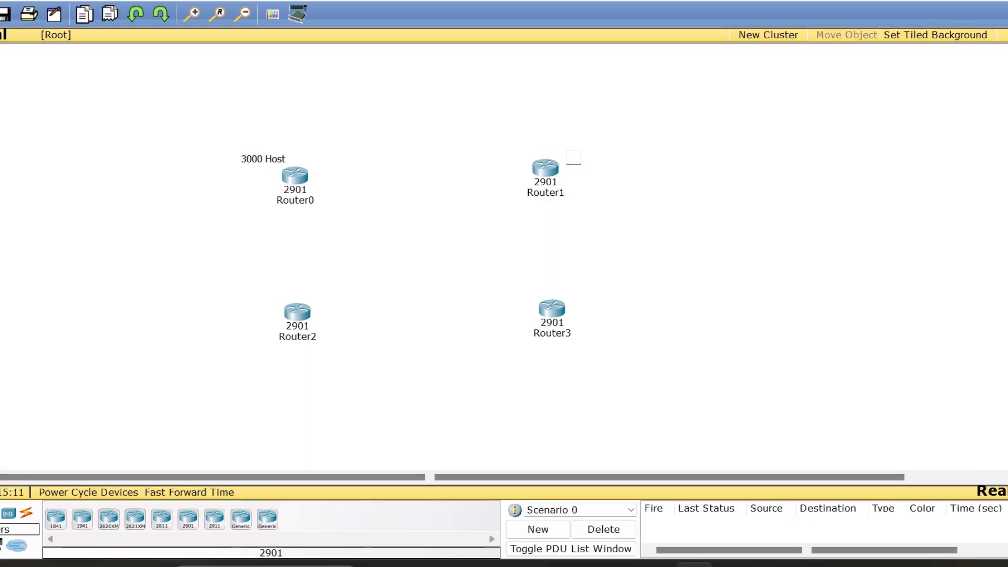
{"action": "left_click", "coordinate": [563, 166]}
{"action": "type", "text": "1000 Host"}
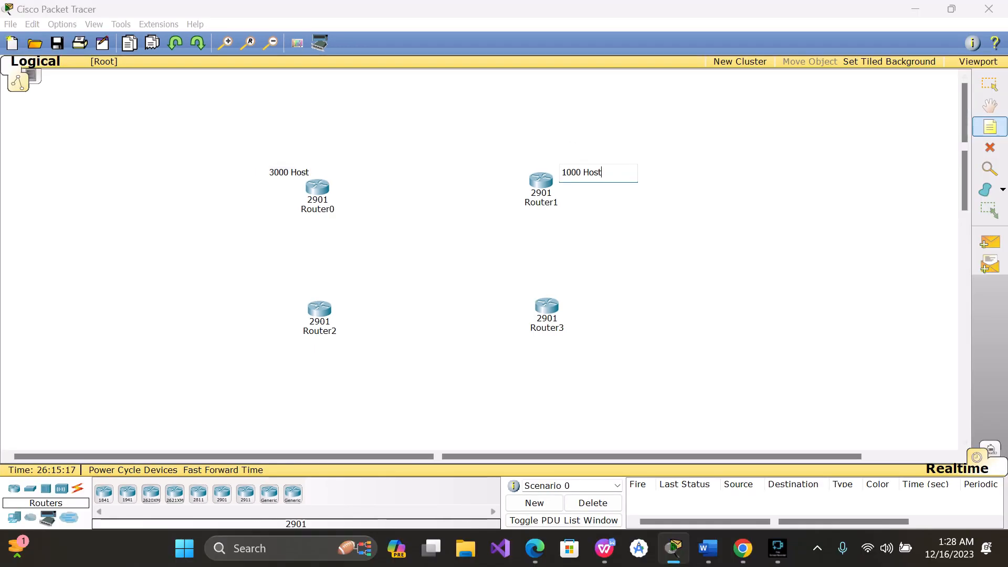
{"action": "left_click", "coordinate": [580, 306]}
Add a note reading "500 Host" beside Router3 and a note reading "120 Host" beside Router2
{"action": "left_click", "coordinate": [989, 127]}
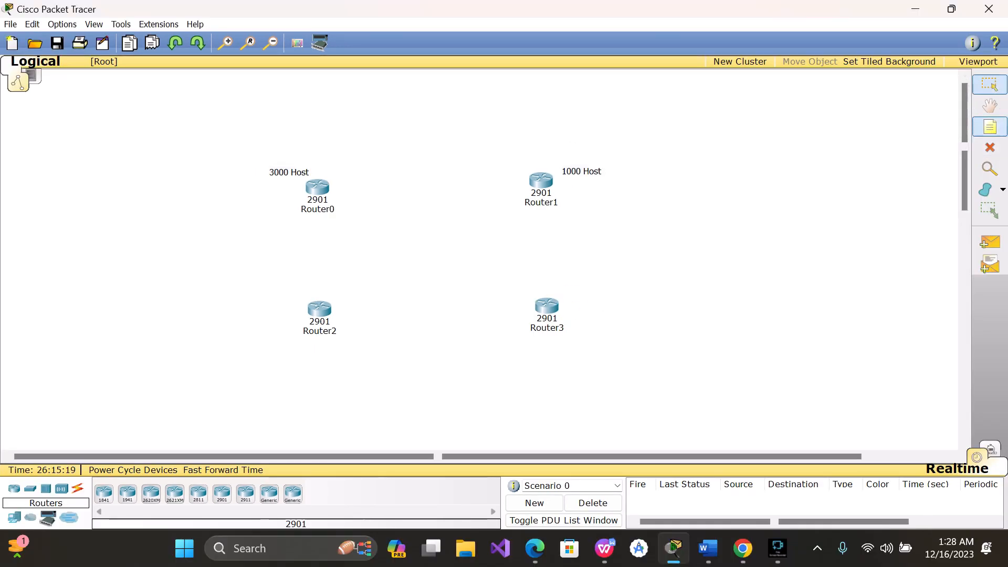
{"action": "left_click", "coordinate": [578, 301]}
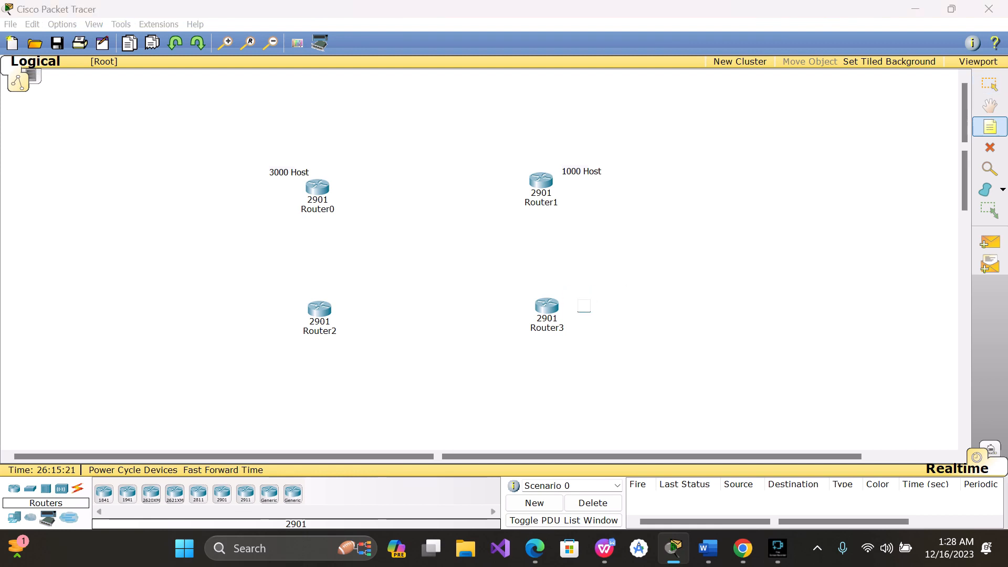
{"action": "type", "text": "500 "}
{"action": "type", "text": "H"}
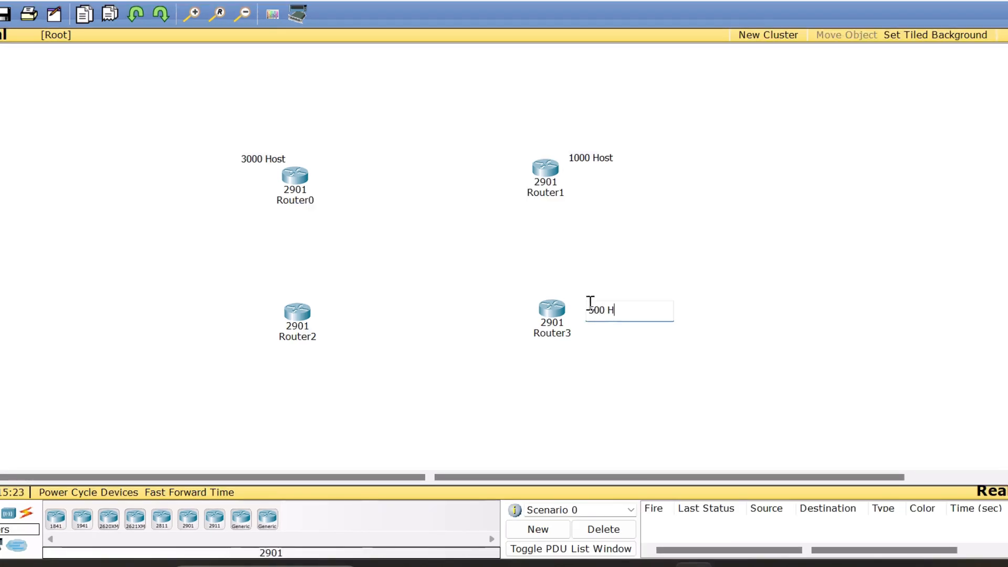
{"action": "type", "text": "ost"}
{"action": "left_click", "coordinate": [817, 216]}
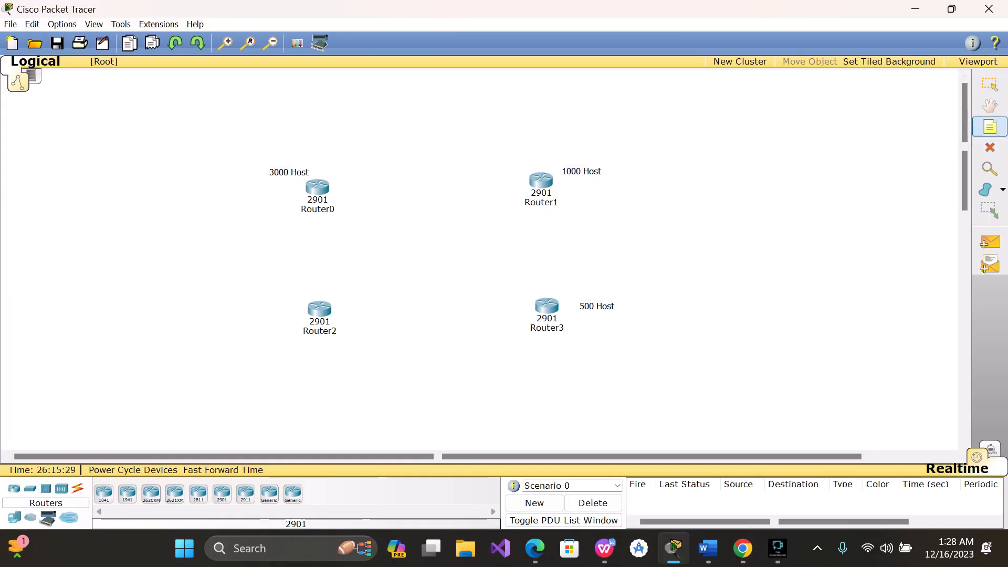
{"action": "left_click", "coordinate": [287, 314]}
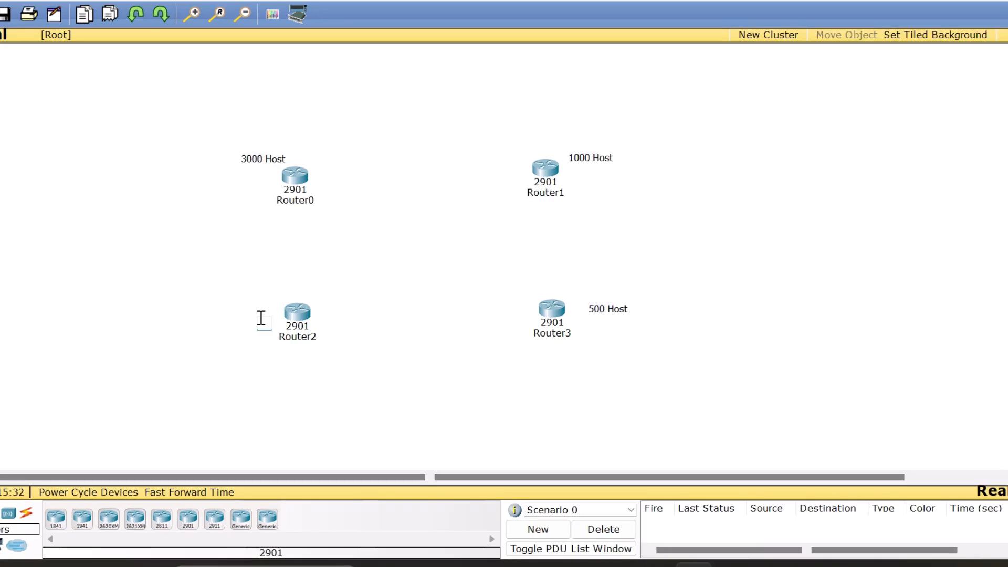
{"action": "type", "text": "120 Host"}
{"action": "left_click", "coordinate": [325, 375]}
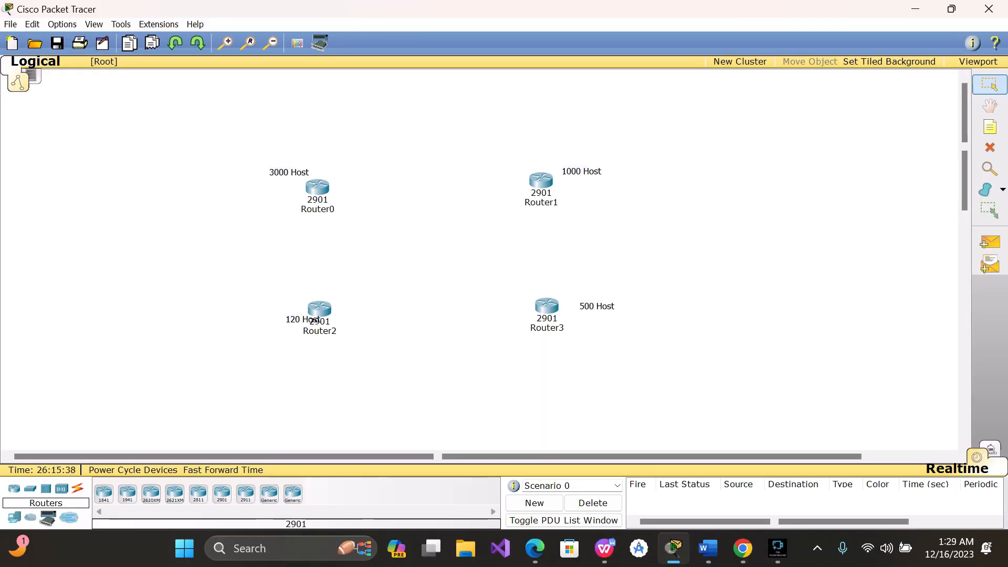
Move the "120 Host" note above Router2 so that it does not overlap the router's label
{"action": "left_click", "coordinate": [268, 322]}
{"action": "left_click_drag", "start_coordinate": [292, 319], "coordinate": [282, 297]}
{"action": "left_click", "coordinate": [284, 297]}
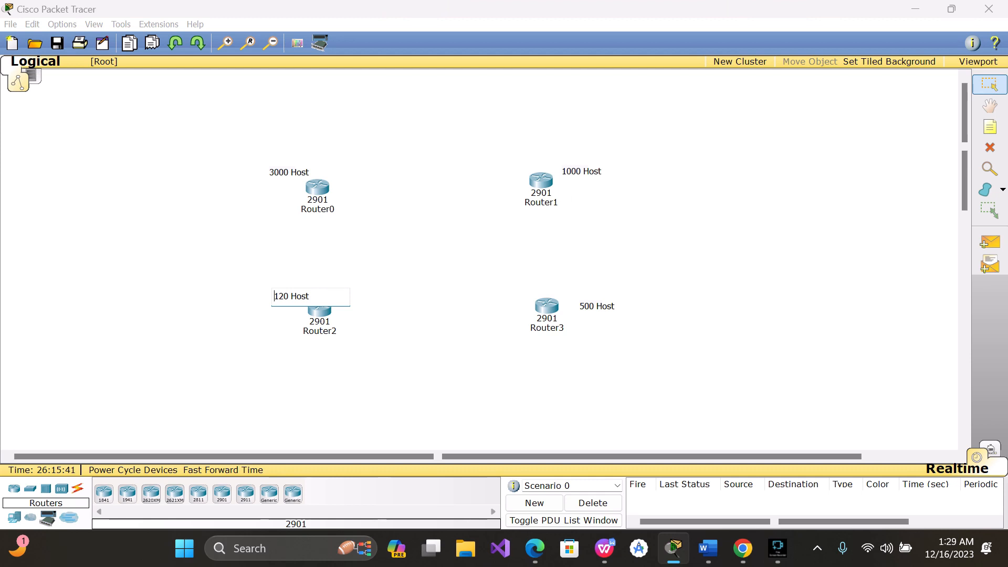
Nudge Router1 closer to its "1000 Host" note and move the "500 Host" note closer to Router3
{"action": "left_click_drag", "start_coordinate": [543, 179], "coordinate": [550, 181]}
{"action": "left_click", "coordinate": [640, 200]}
{"action": "left_click", "coordinate": [605, 307]}
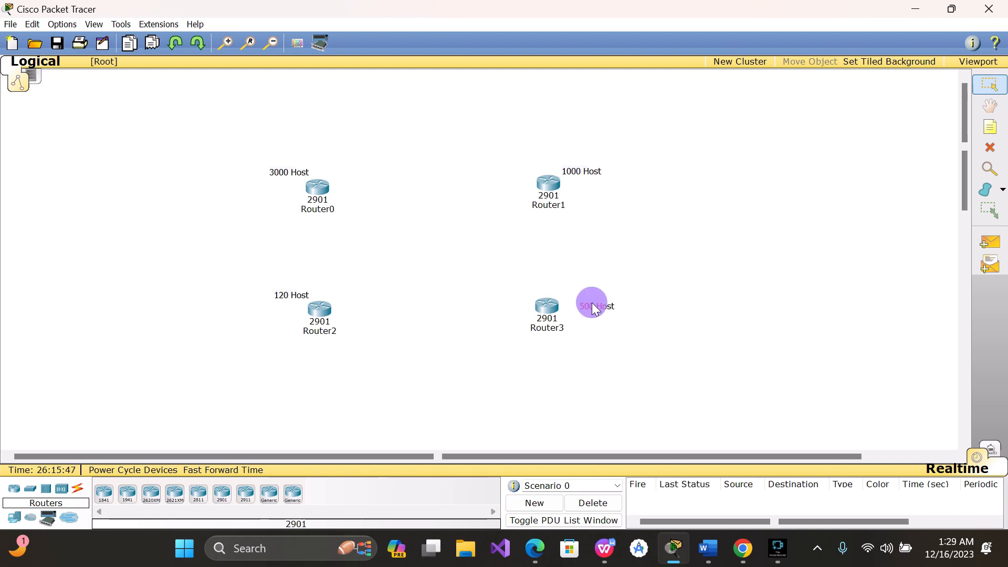
{"action": "left_click_drag", "start_coordinate": [581, 304], "coordinate": [581, 300]}
Install an HWIC-2T serial module in the leftmost slot of Router0 and close its device window
{"action": "left_click", "coordinate": [319, 188]}
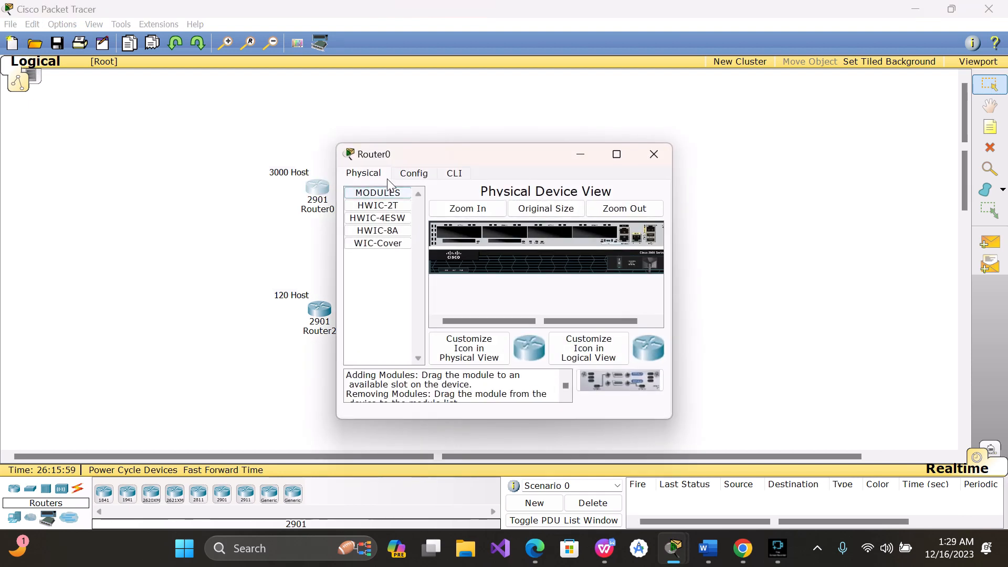
{"action": "left_click", "coordinate": [405, 175]}
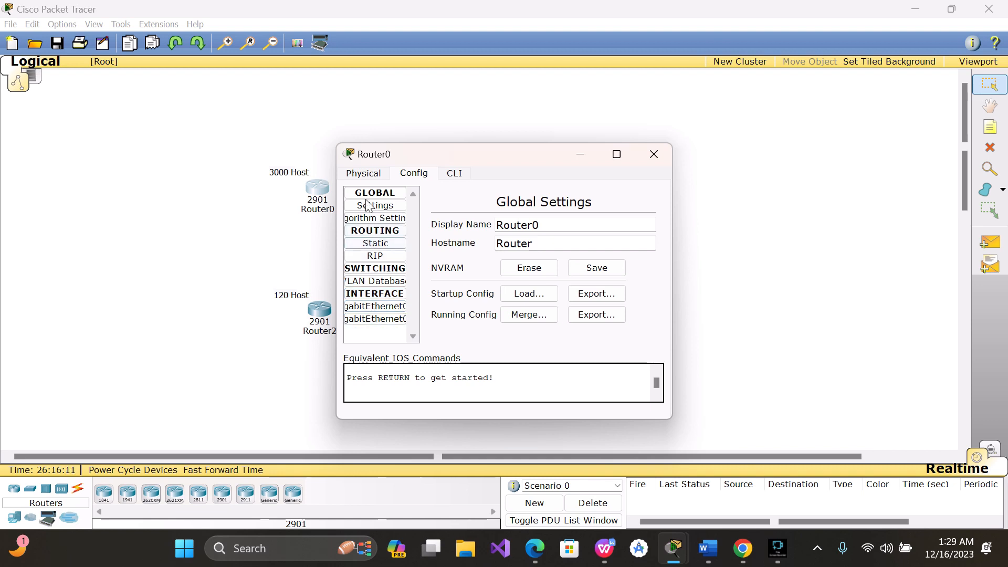
{"action": "left_click", "coordinate": [364, 175]}
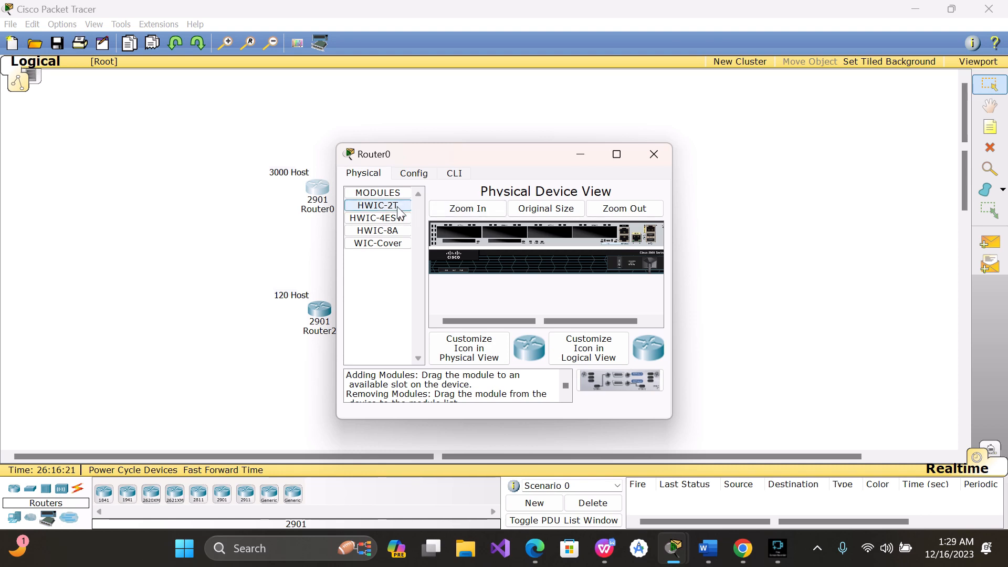
{"action": "left_click_drag", "start_coordinate": [398, 208], "coordinate": [459, 232]}
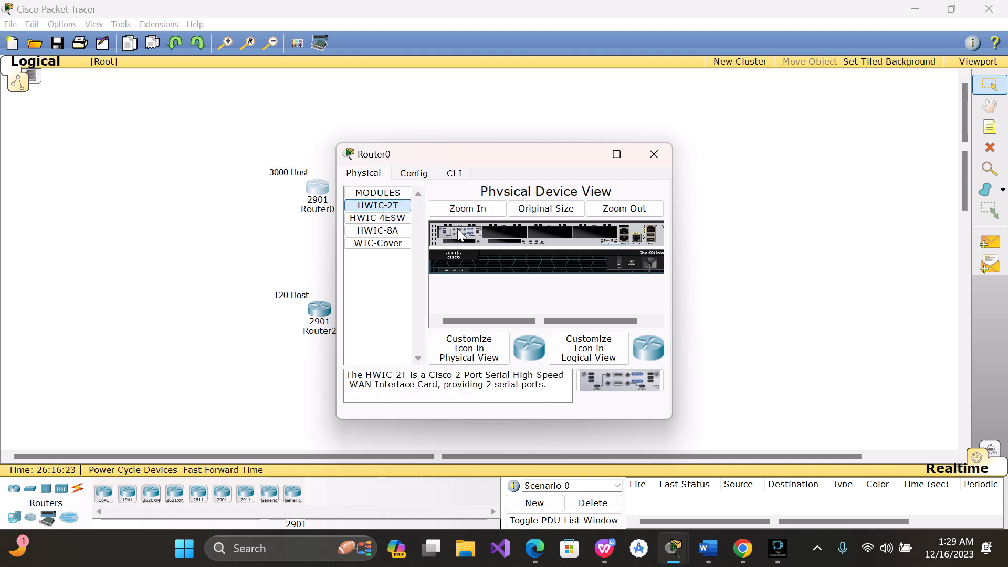
{"action": "left_click", "coordinate": [654, 154]}
Power off Router1, install an HWIC-2T module in its leftmost slot, and power it back on
{"action": "double_click", "coordinate": [544, 186]}
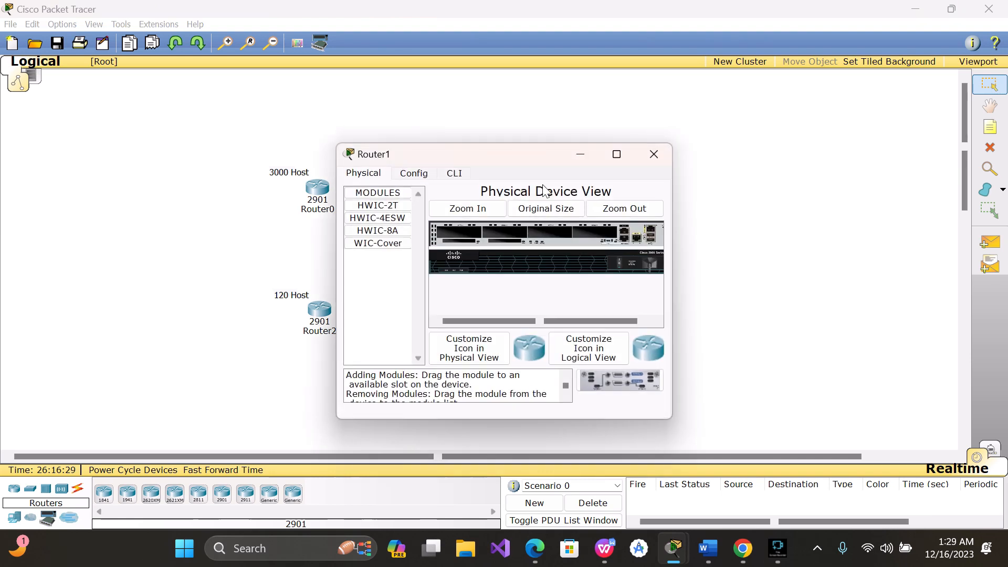
{"action": "left_click", "coordinate": [621, 262]}
{"action": "left_click_drag", "start_coordinate": [389, 205], "coordinate": [462, 234]}
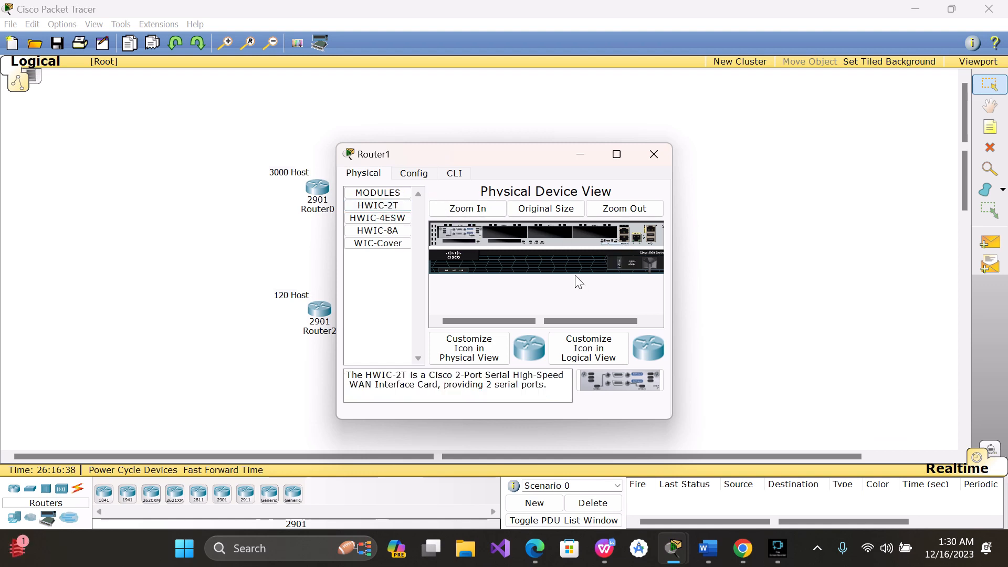
{"action": "left_click", "coordinate": [622, 265]}
{"action": "left_click", "coordinate": [655, 160]}
Install an HWIC-2T serial module in the leftmost slot of Router2 and close its device window
{"action": "left_click", "coordinate": [320, 310]}
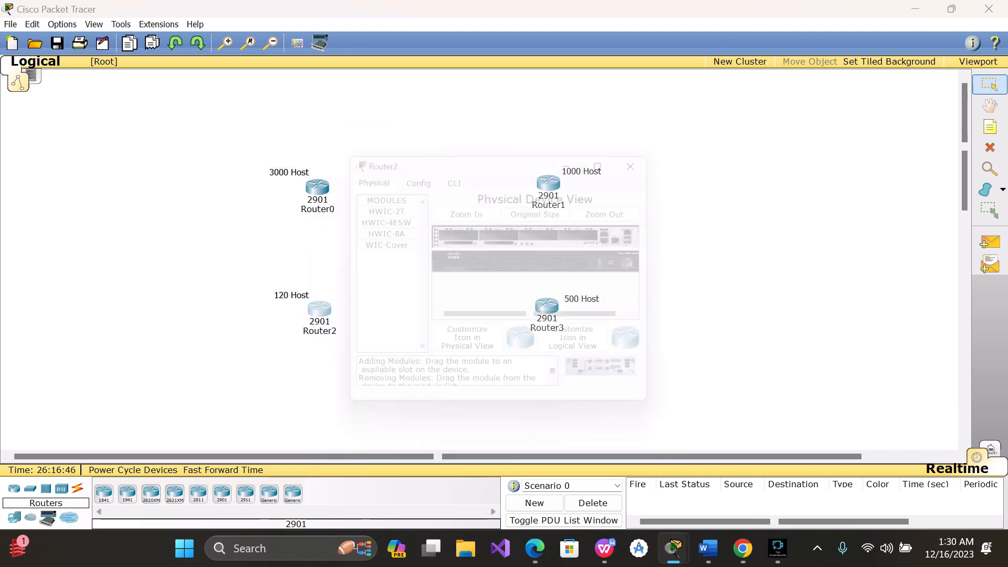
{"action": "left_click", "coordinate": [321, 312]}
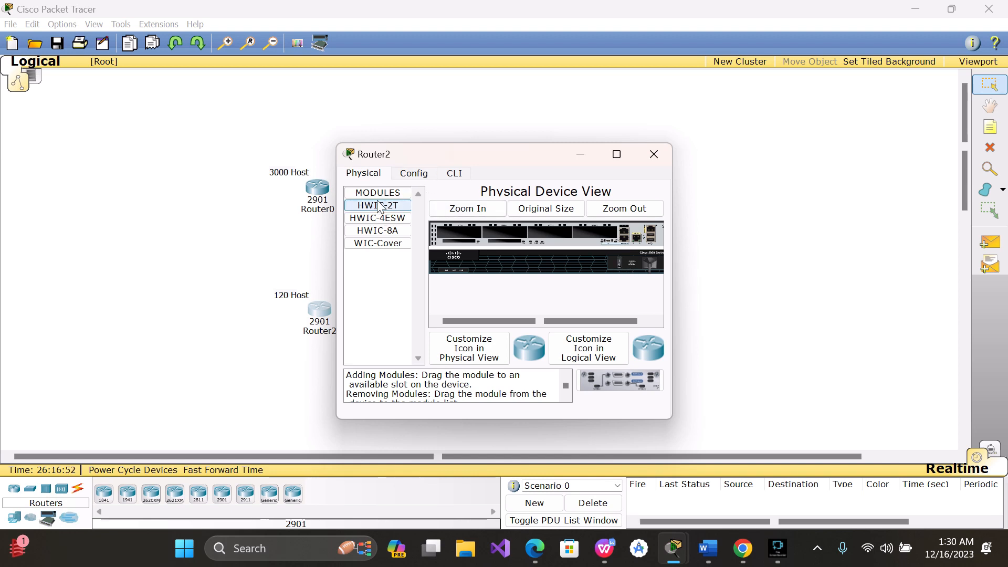
{"action": "left_click_drag", "start_coordinate": [377, 205], "coordinate": [454, 234]}
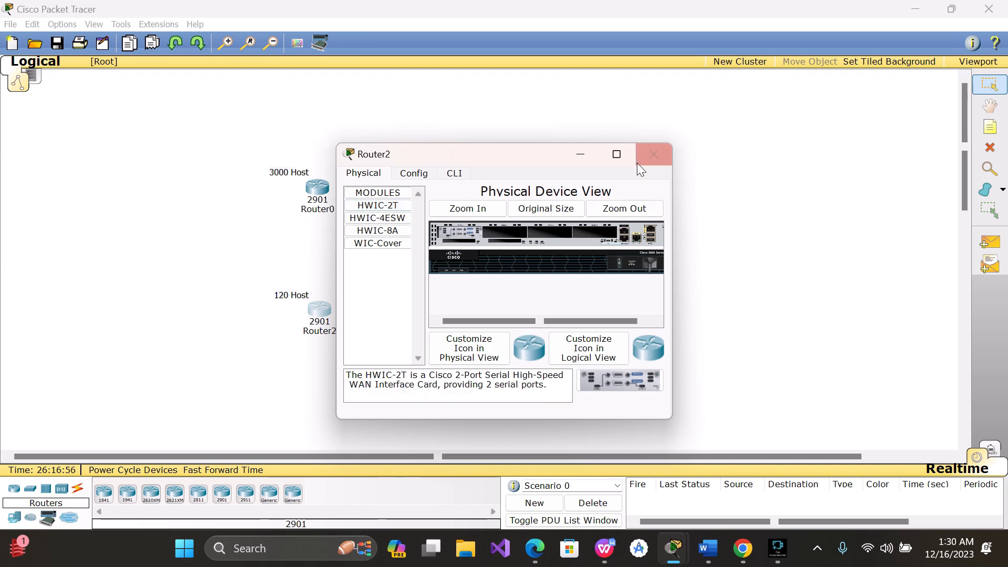
{"action": "left_click", "coordinate": [653, 155]}
Install an HWIC-2T serial module in the leftmost slot of Router3 and close its device window
{"action": "left_click", "coordinate": [551, 304]}
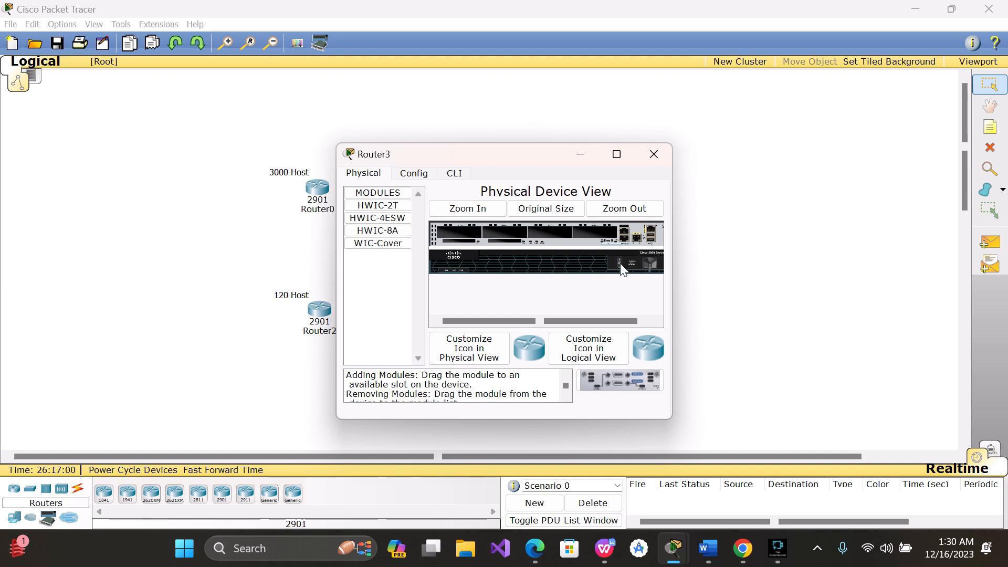
{"action": "left_click_drag", "start_coordinate": [378, 205], "coordinate": [457, 229]}
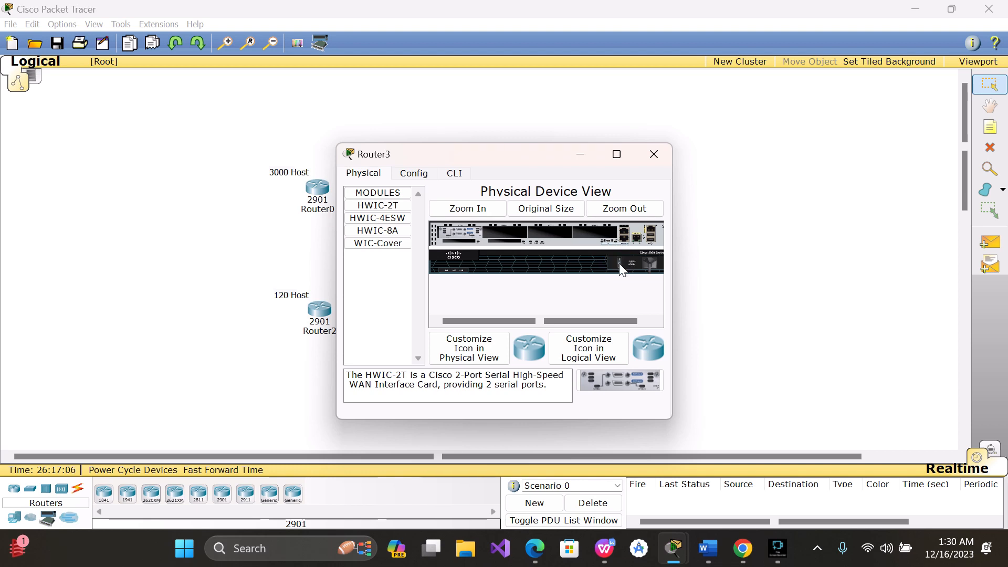
{"action": "left_click", "coordinate": [654, 154]}
{"action": "left_click", "coordinate": [639, 180]}
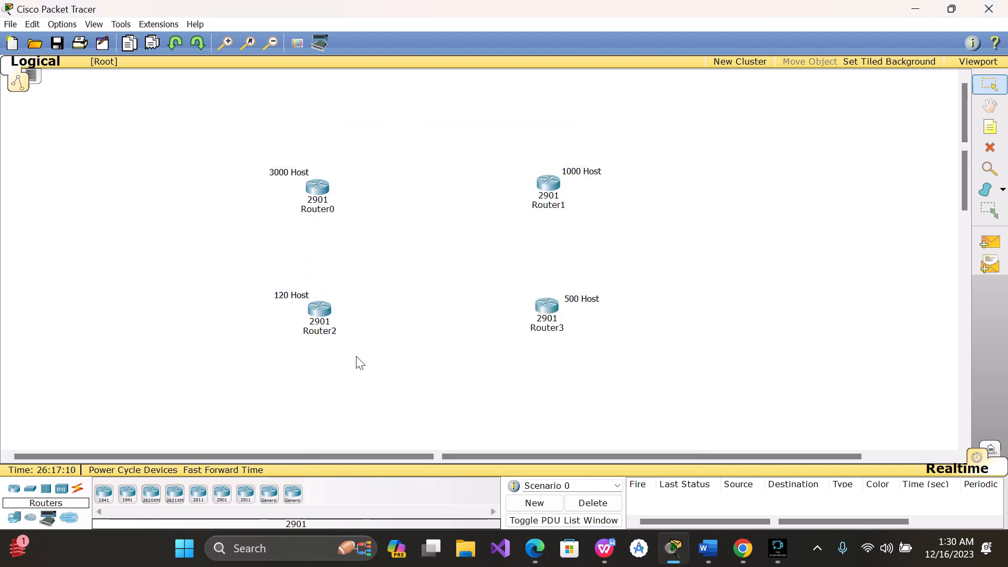
Connect Serial0/3/0 of Router0 to Serial0/3/0 of Router1 with a Serial DCE cable
{"action": "left_click", "coordinate": [77, 489]}
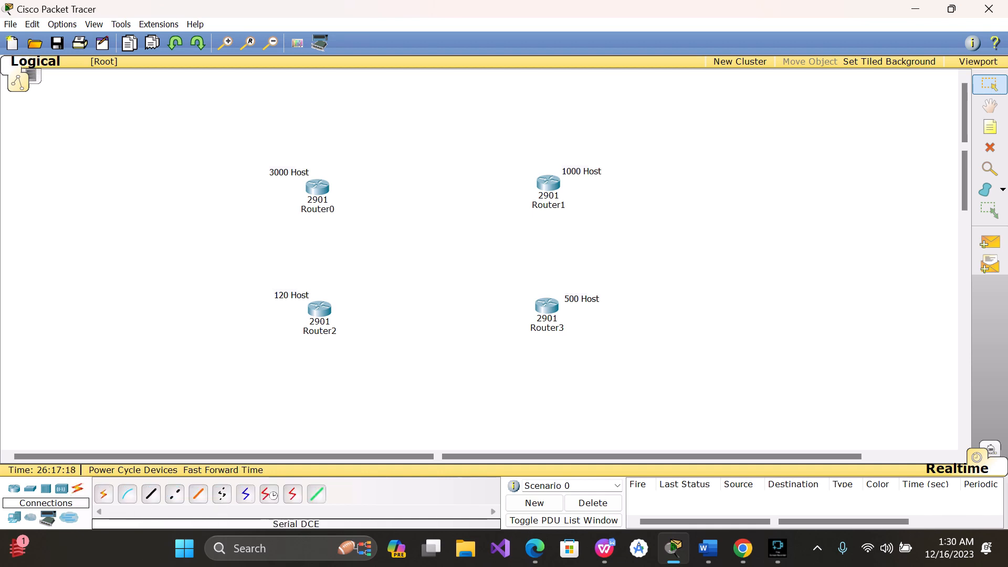
{"action": "left_click", "coordinate": [270, 494]}
{"action": "left_click", "coordinate": [315, 184]}
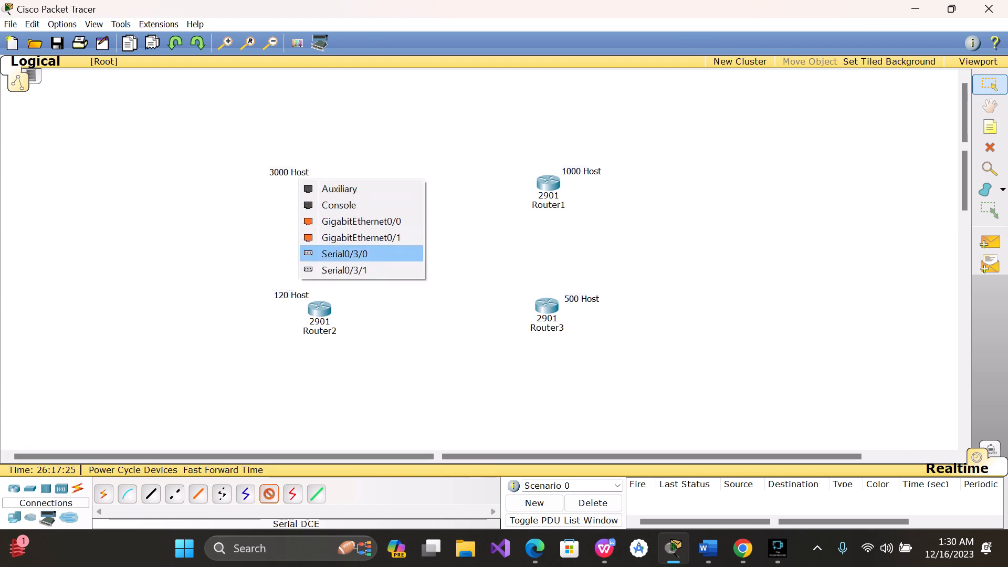
{"action": "left_click", "coordinate": [336, 254]}
{"action": "left_click", "coordinate": [541, 180]}
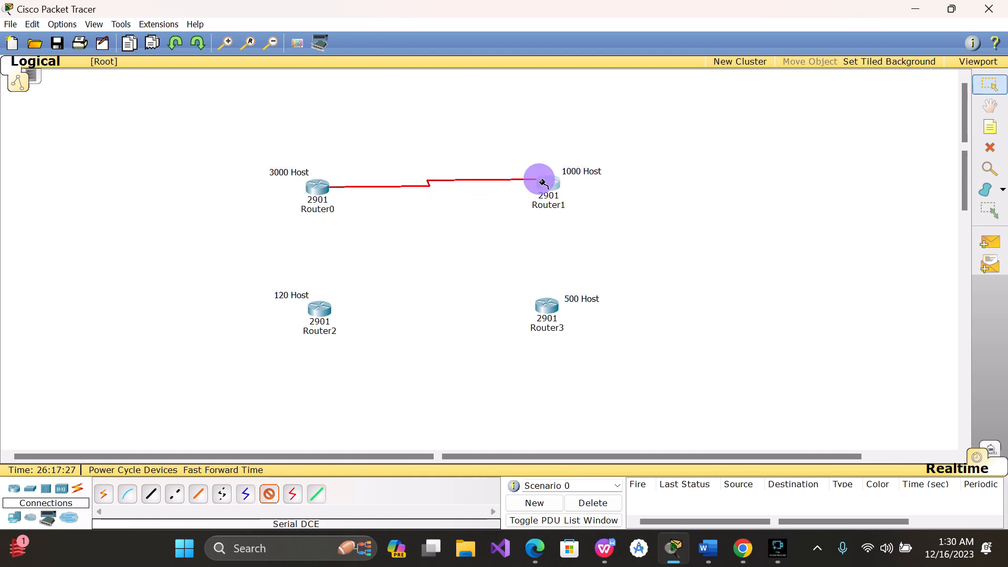
{"action": "left_click", "coordinate": [557, 250]}
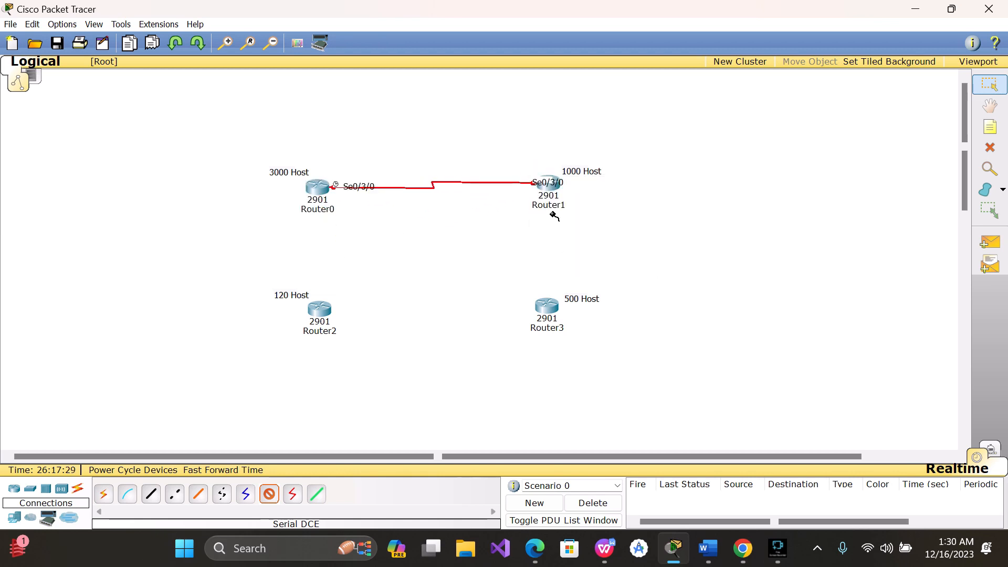
Connect Serial0/3/1 of Router1 to Serial0/3/0 of Router3 with the Serial DCE cable
{"action": "left_click", "coordinate": [542, 186]}
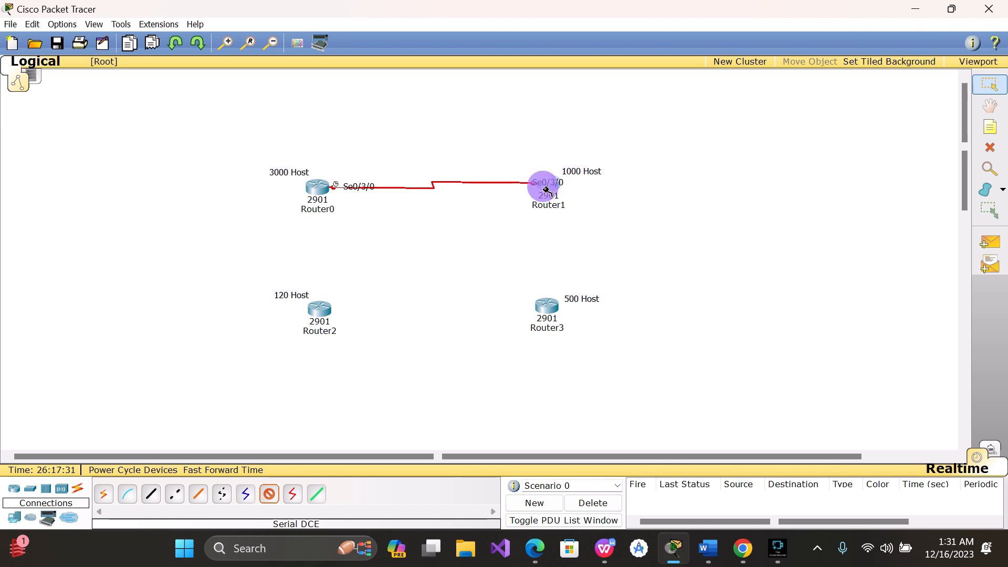
{"action": "left_click", "coordinate": [556, 250]}
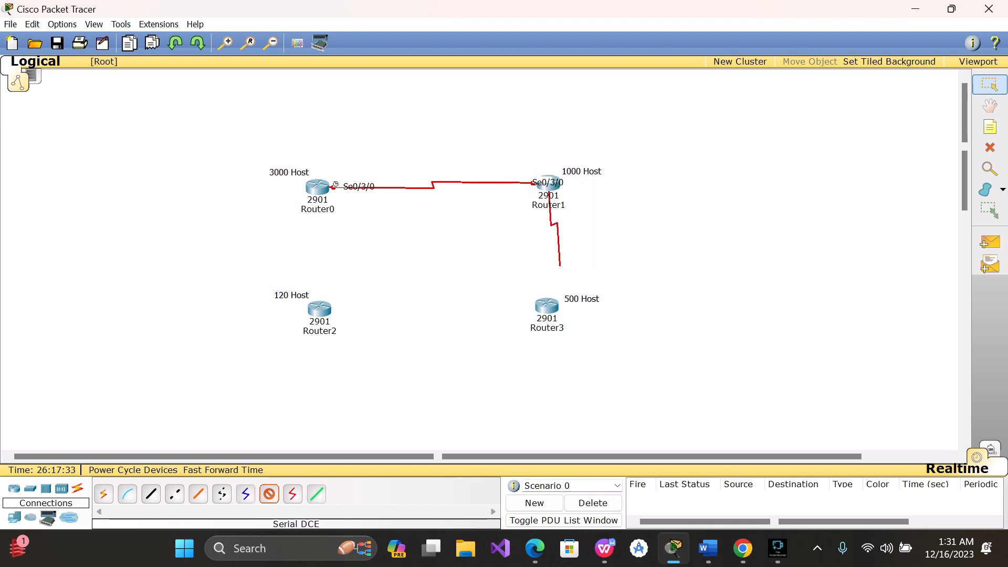
{"action": "left_click", "coordinate": [546, 307]}
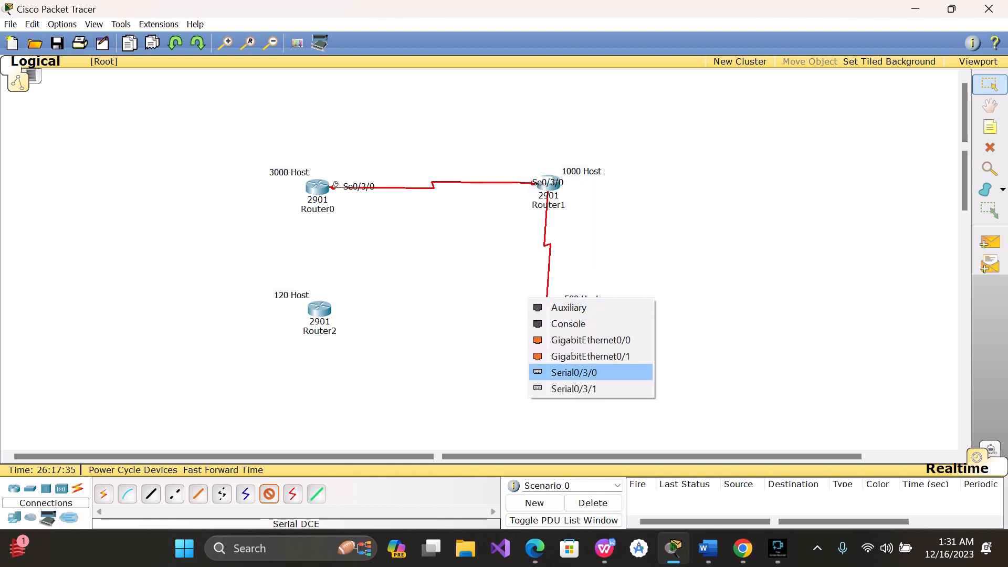
{"action": "left_click", "coordinate": [574, 372]}
Connect Serial0/3/1 of Router3 to Serial0/3/0 of Router2 with the Serial DCE cable
{"action": "left_click", "coordinate": [547, 315]}
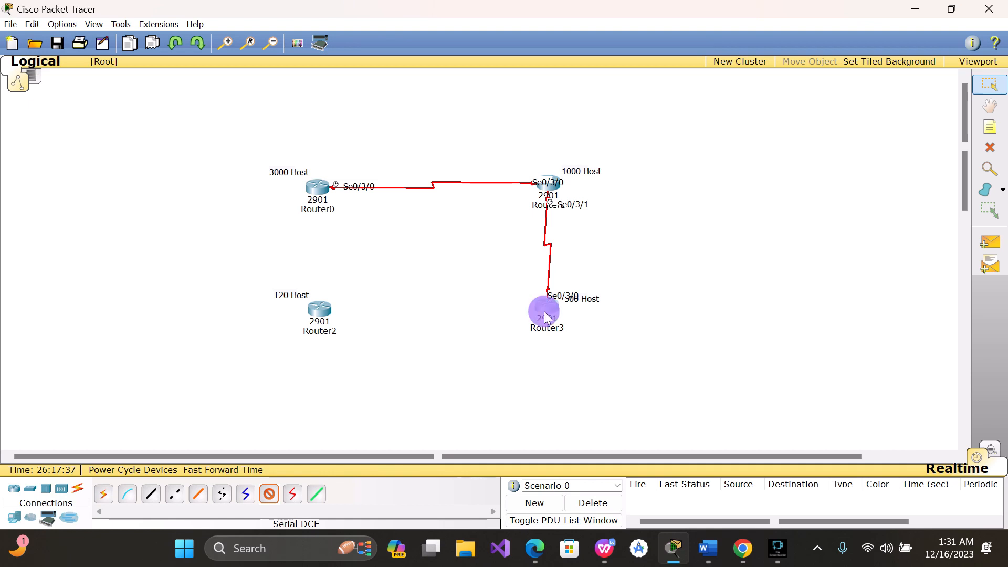
{"action": "left_click", "coordinate": [549, 370]}
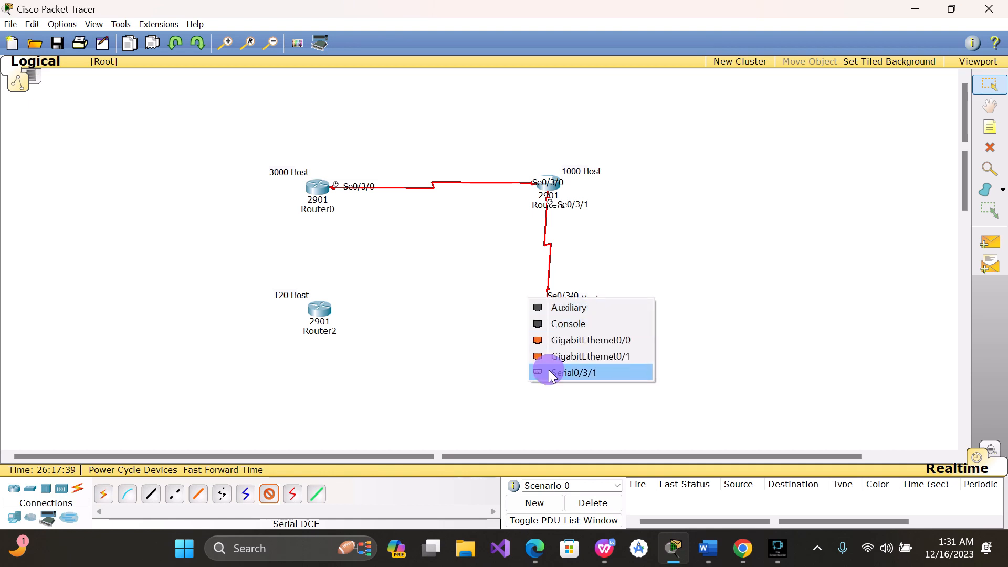
{"action": "left_click", "coordinate": [318, 307]}
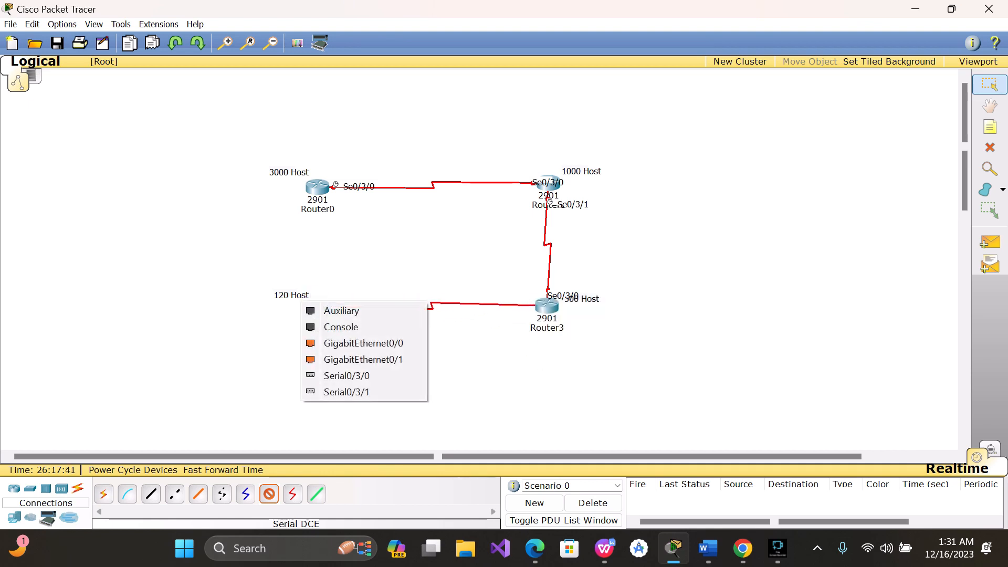
{"action": "left_click", "coordinate": [346, 376]}
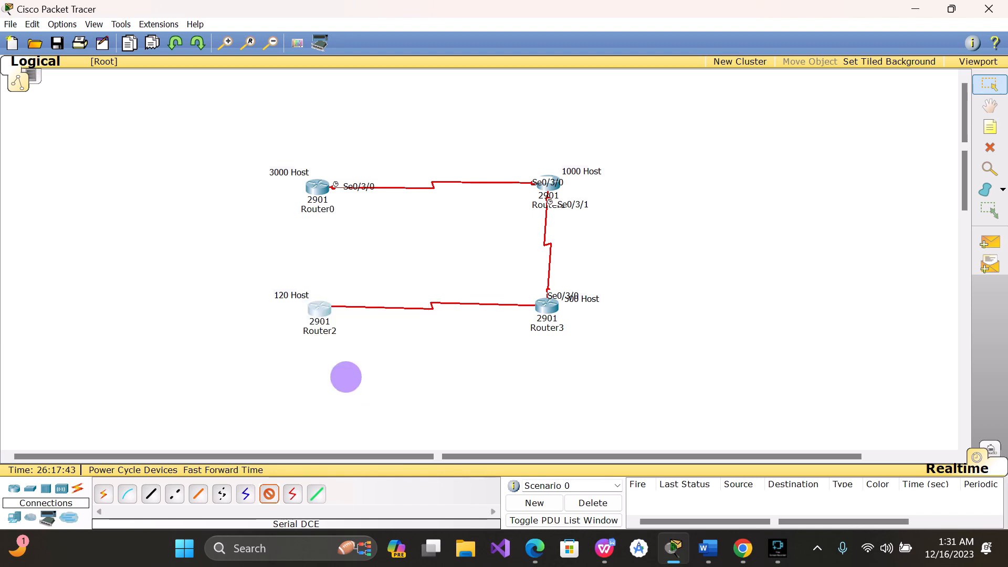
Connect Serial0/3/1 of Router2 to Serial0/3/1 of Router0 with the Serial DCE cable and end the cabling mode
{"action": "left_click", "coordinate": [316, 307]}
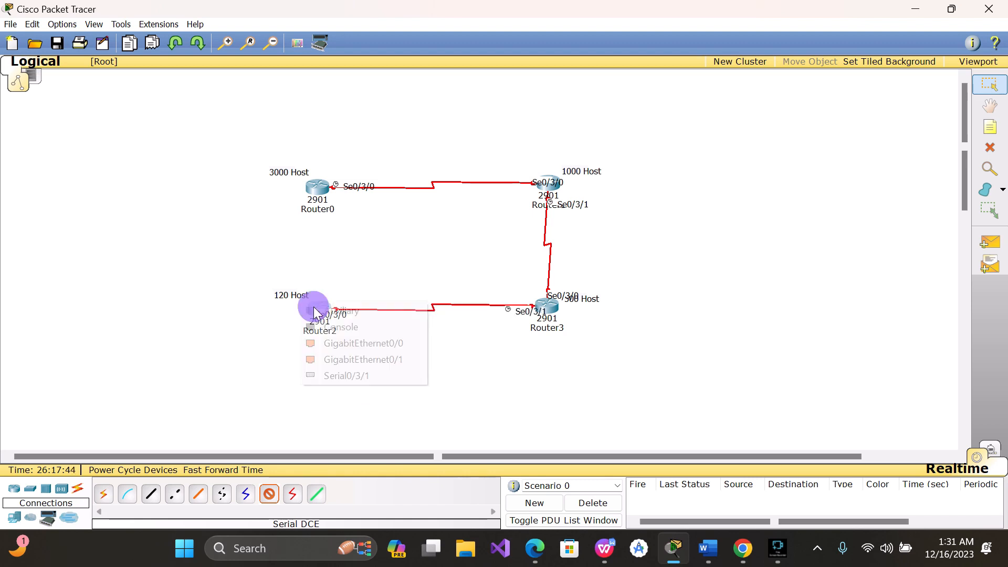
{"action": "left_click", "coordinate": [346, 376]}
{"action": "left_click", "coordinate": [317, 186]}
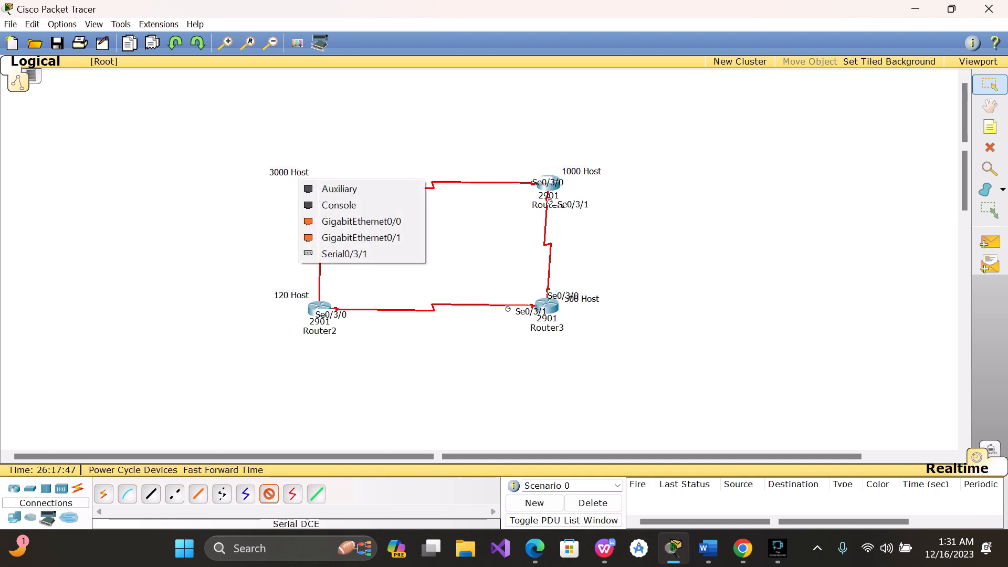
{"action": "left_click", "coordinate": [360, 256]}
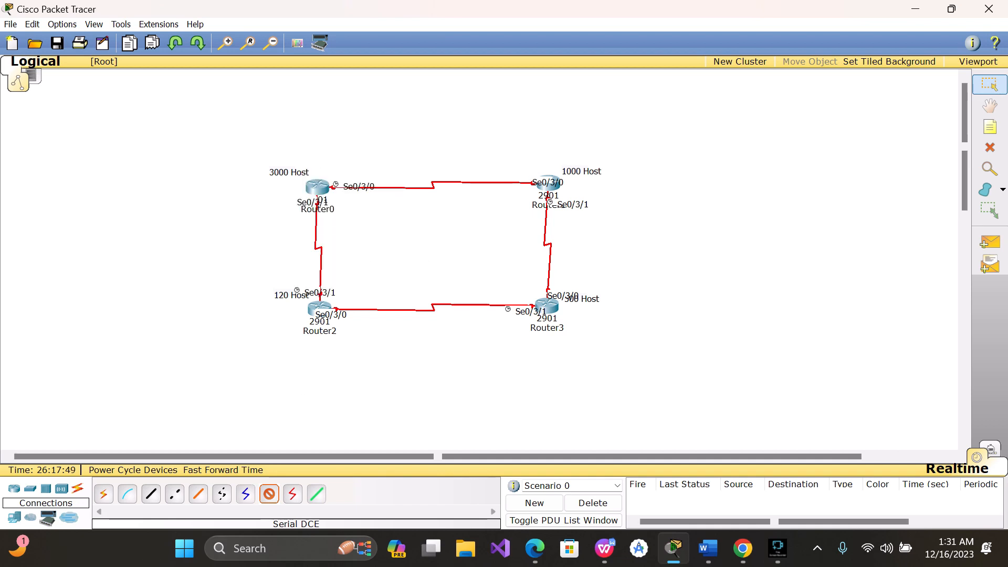
{"action": "left_click", "coordinate": [269, 494]}
Shift Router3 slightly to the right and move its 500 Host label clear of the Se0/3/0 port label
{"action": "left_click_drag", "start_coordinate": [551, 309], "coordinate": [560, 311]}
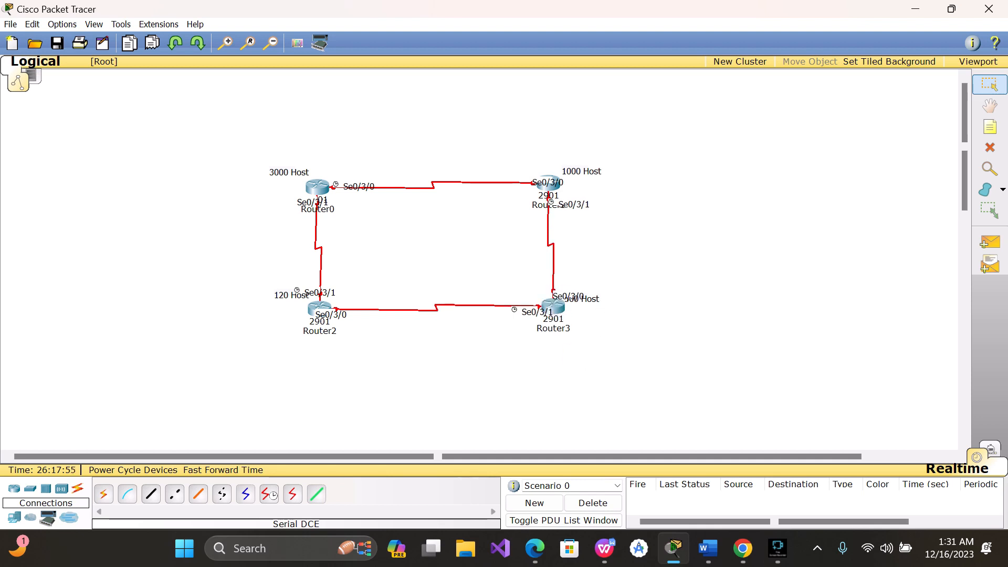
{"action": "left_click", "coordinate": [607, 309]}
{"action": "left_click", "coordinate": [601, 306]}
{"action": "left_click", "coordinate": [592, 298]}
{"action": "left_click", "coordinate": [585, 297]}
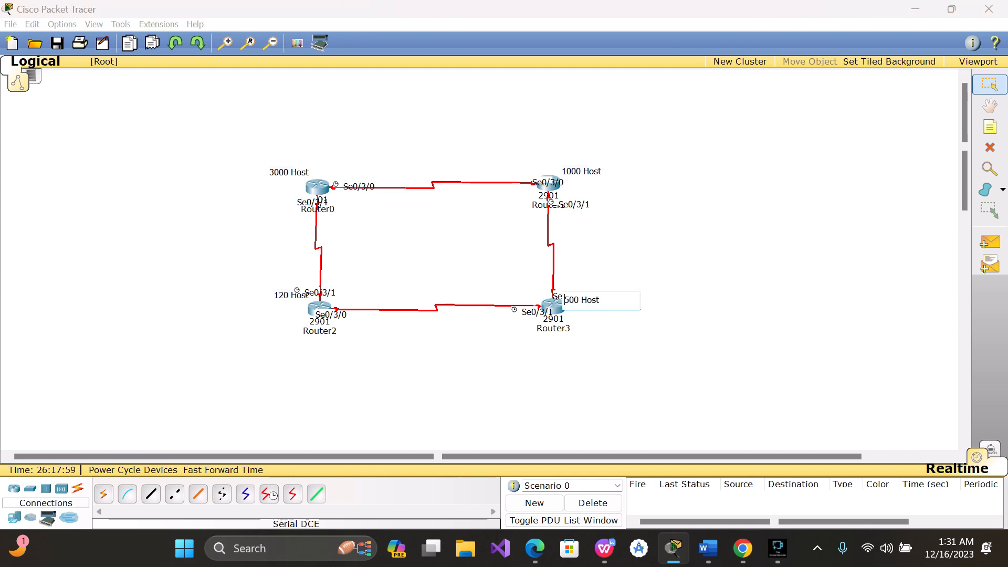
{"action": "left_click", "coordinate": [594, 332]}
{"action": "left_click_drag", "start_coordinate": [600, 347], "coordinate": [602, 295]}
{"action": "left_click", "coordinate": [586, 304]}
{"action": "left_click", "coordinate": [586, 298]}
{"action": "left_click", "coordinate": [595, 307]}
{"action": "left_click", "coordinate": [595, 307]}
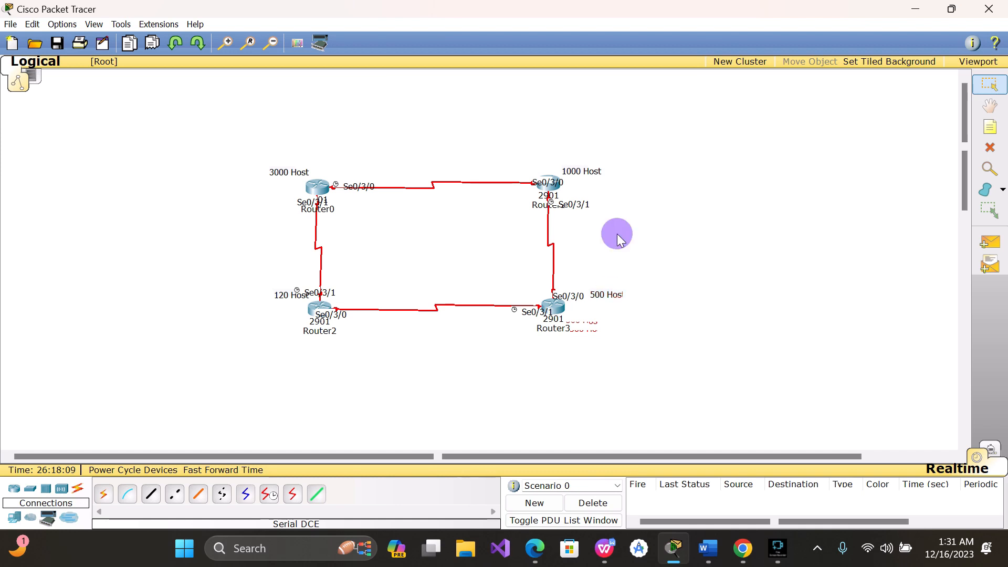
Move the 1000 Host, 3000 Host and 120 Host labels slightly outward, away from their routers and port labels
{"action": "left_click", "coordinate": [583, 172]}
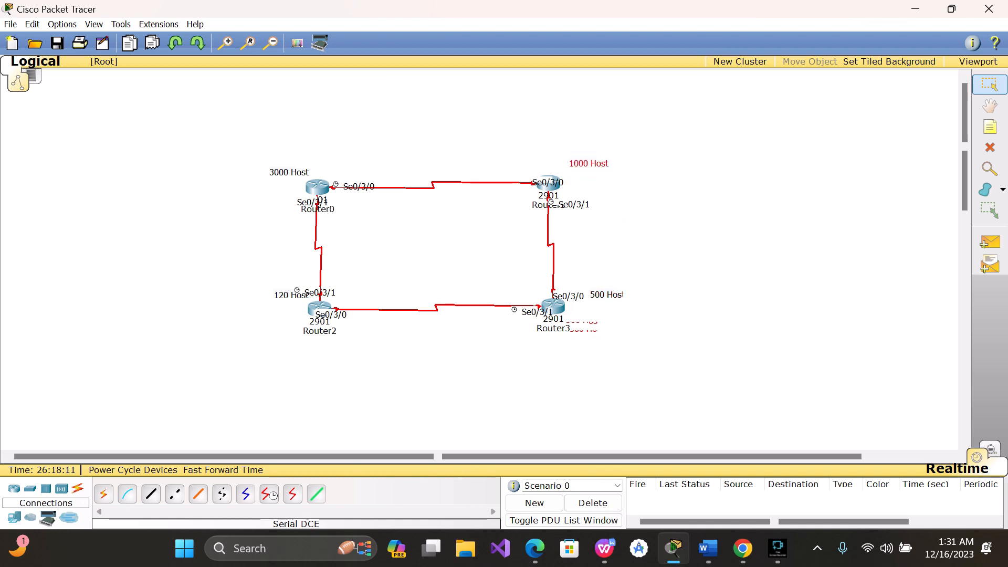
{"action": "left_click_drag", "start_coordinate": [284, 172], "coordinate": [279, 166]}
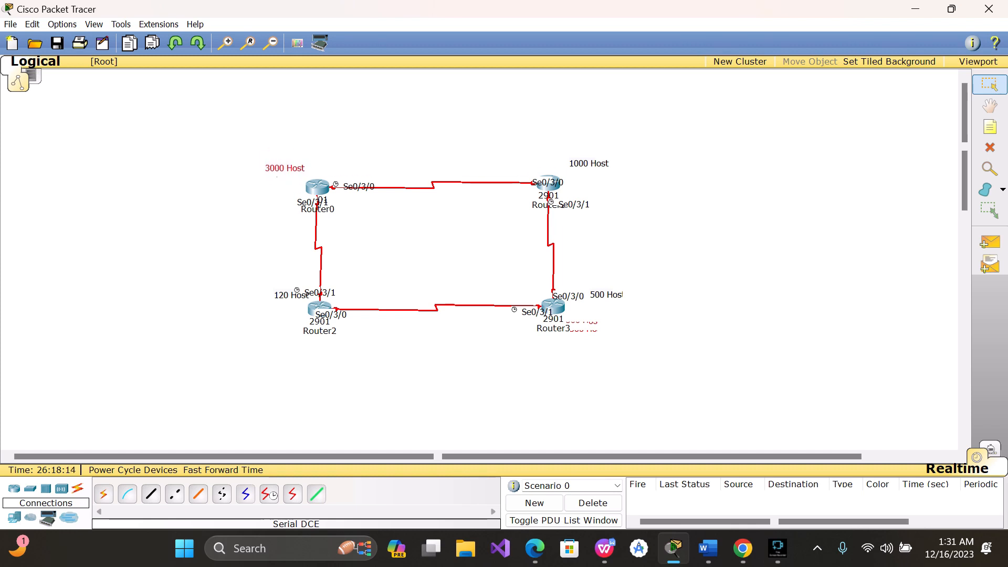
{"action": "left_click", "coordinate": [295, 303]}
{"action": "left_click", "coordinate": [281, 295]}
{"action": "left_click_drag", "start_coordinate": [284, 298], "coordinate": [269, 297]}
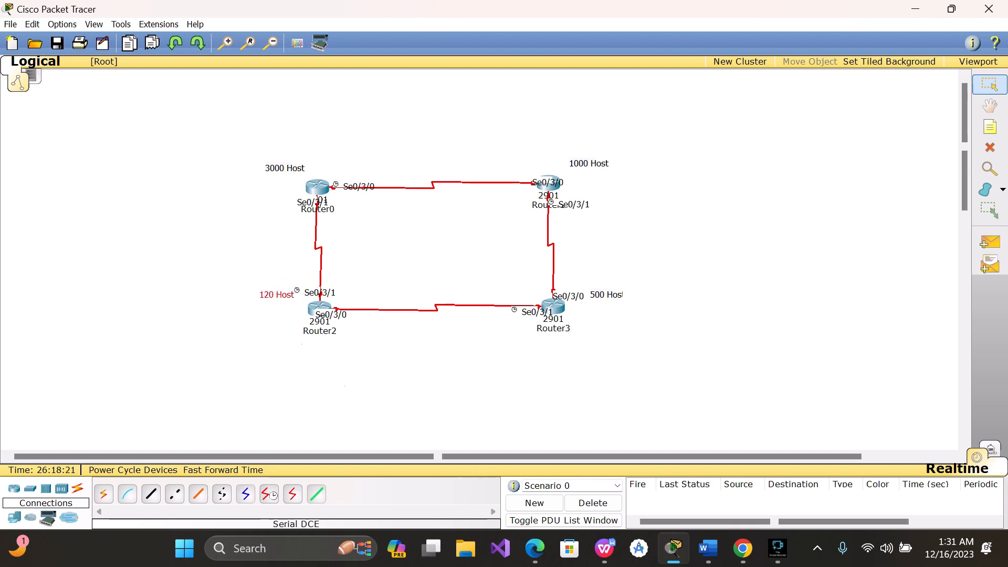
{"action": "left_click", "coordinate": [360, 398]}
Place four 2950-24 switches, one on the outer side of each router, in the order Router0, Router1, Router3, Router2
{"action": "left_click", "coordinate": [38, 490]}
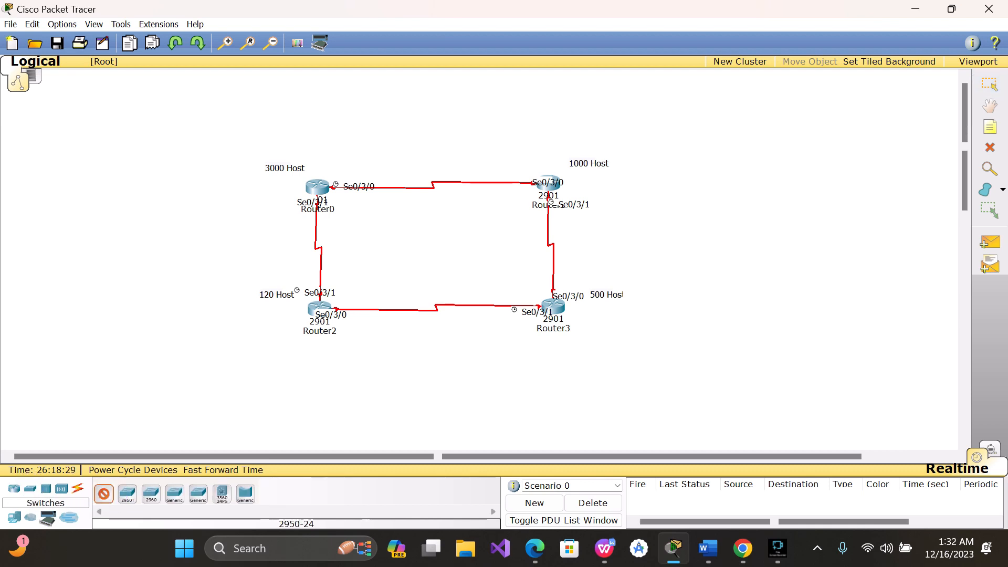
{"action": "left_click", "coordinate": [102, 499]}
{"action": "left_click", "coordinate": [219, 190]}
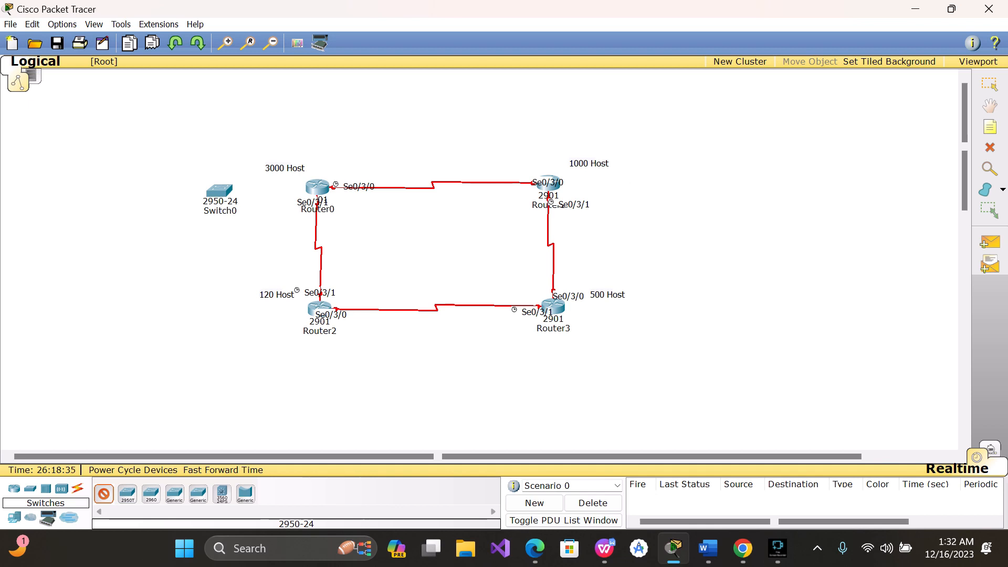
{"action": "left_click", "coordinate": [672, 186]}
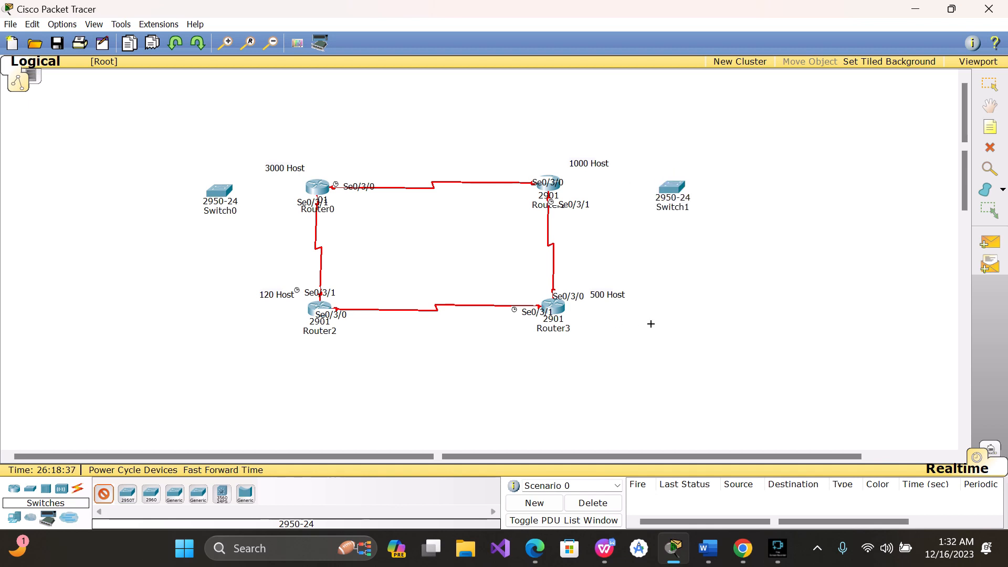
{"action": "left_click", "coordinate": [671, 314]}
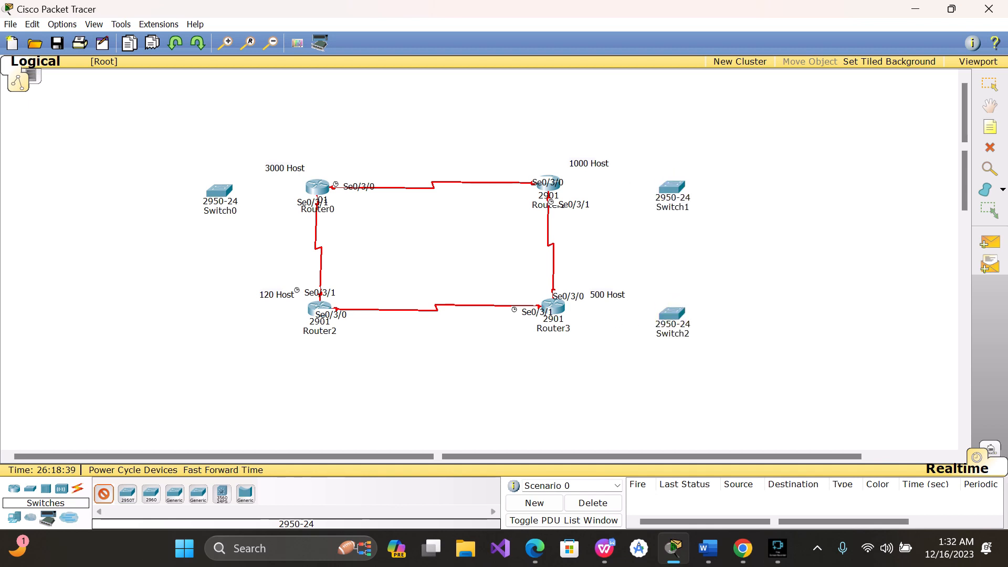
{"action": "left_click", "coordinate": [216, 324]}
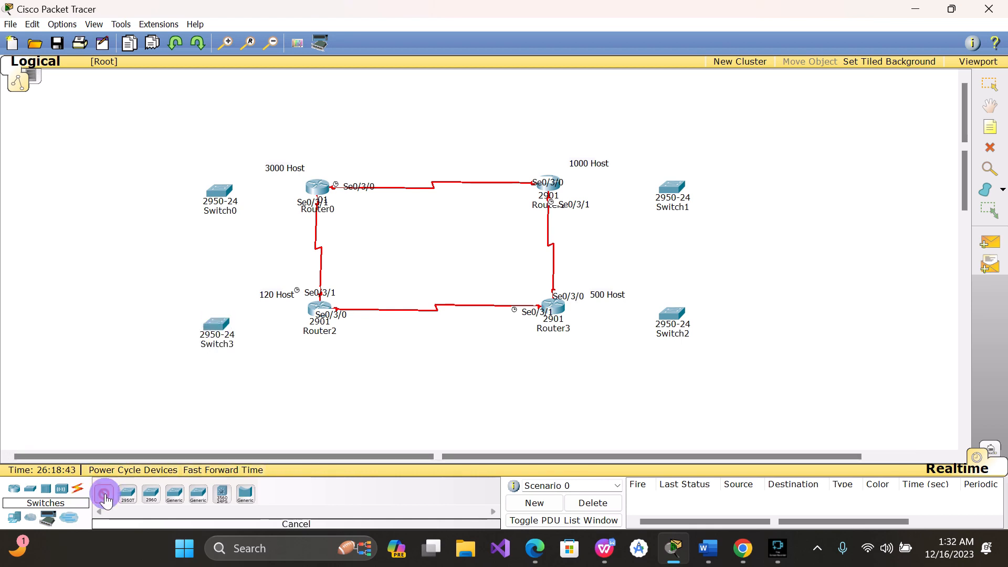
{"action": "left_click", "coordinate": [105, 498]}
Place four PC-PT end devices on the left side, two beside Switch0 and two beside Switch3
{"action": "left_click", "coordinate": [15, 518]}
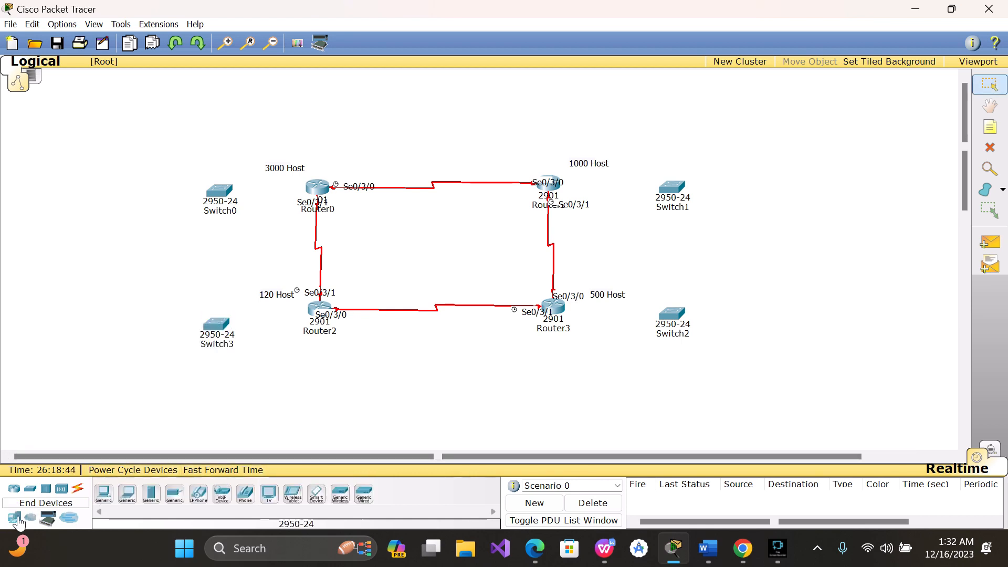
{"action": "left_click", "coordinate": [103, 494]}
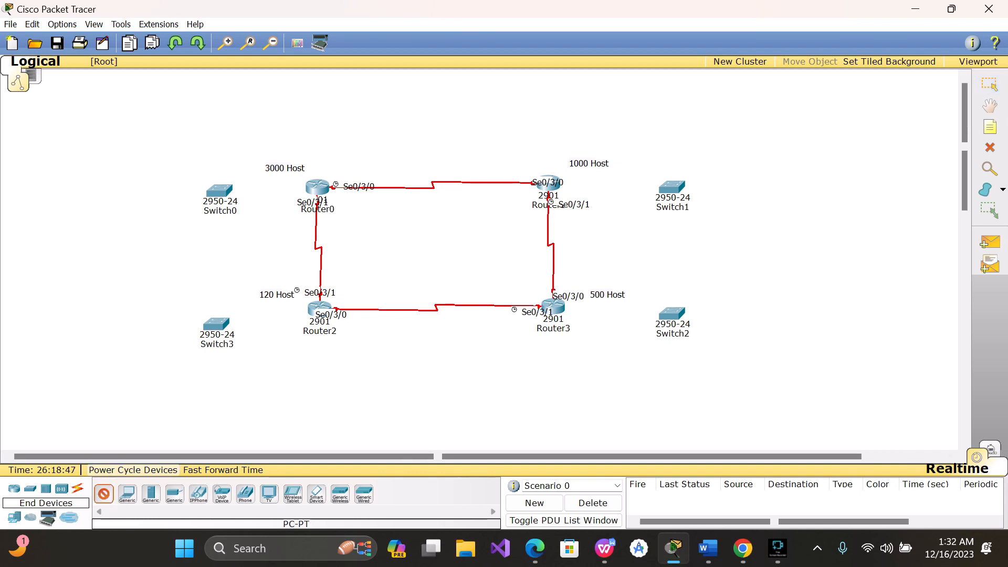
{"action": "left_click", "coordinate": [129, 147]}
{"action": "left_click", "coordinate": [133, 213]}
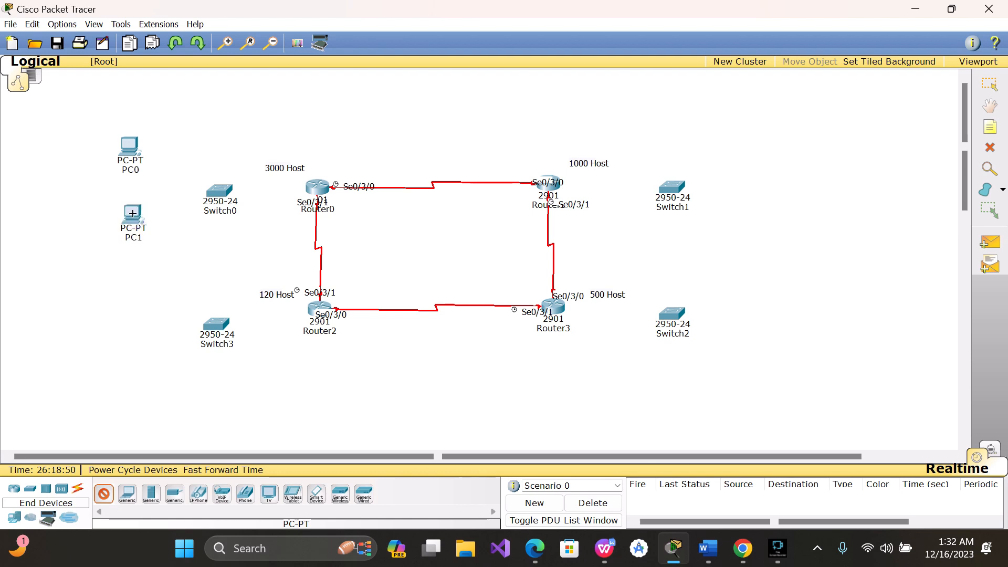
{"action": "left_click", "coordinate": [130, 307]}
{"action": "left_click", "coordinate": [130, 367]}
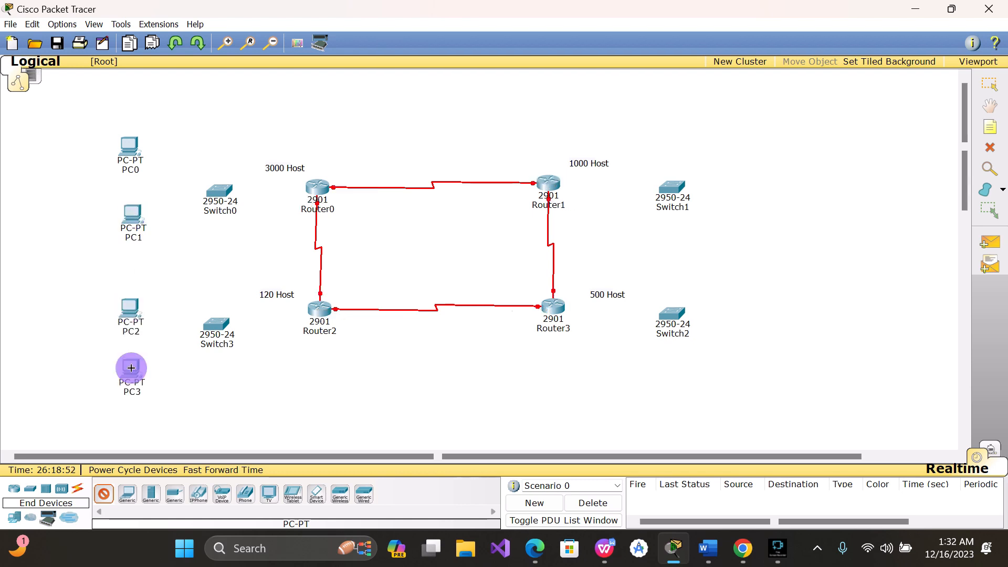
Place two PC-PT end devices beside Switch2 and two beside Switch1, and end the device placement
{"action": "left_click", "coordinate": [746, 283]}
{"action": "left_click", "coordinate": [749, 365]}
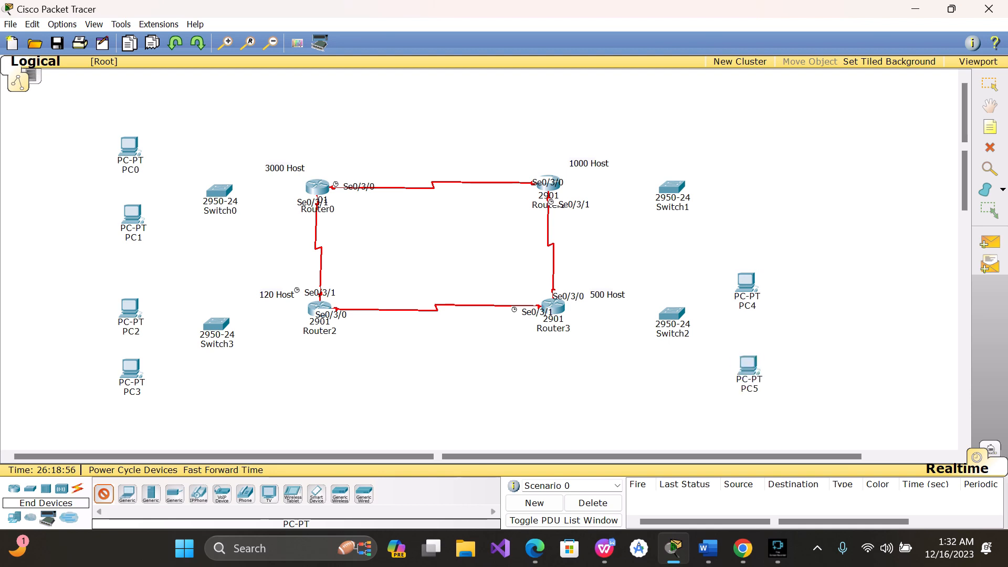
{"action": "left_click", "coordinate": [741, 137]}
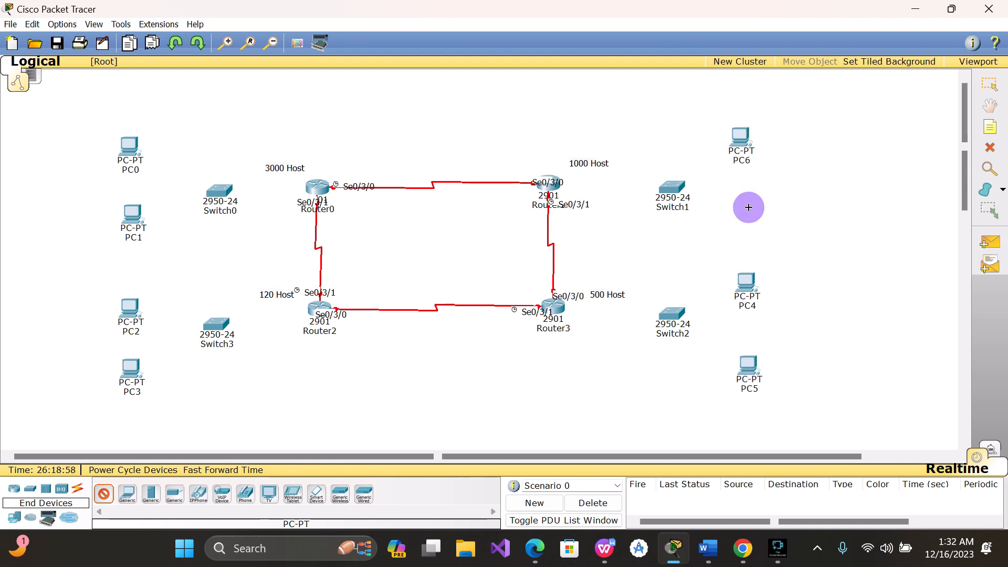
{"action": "left_click", "coordinate": [747, 229]}
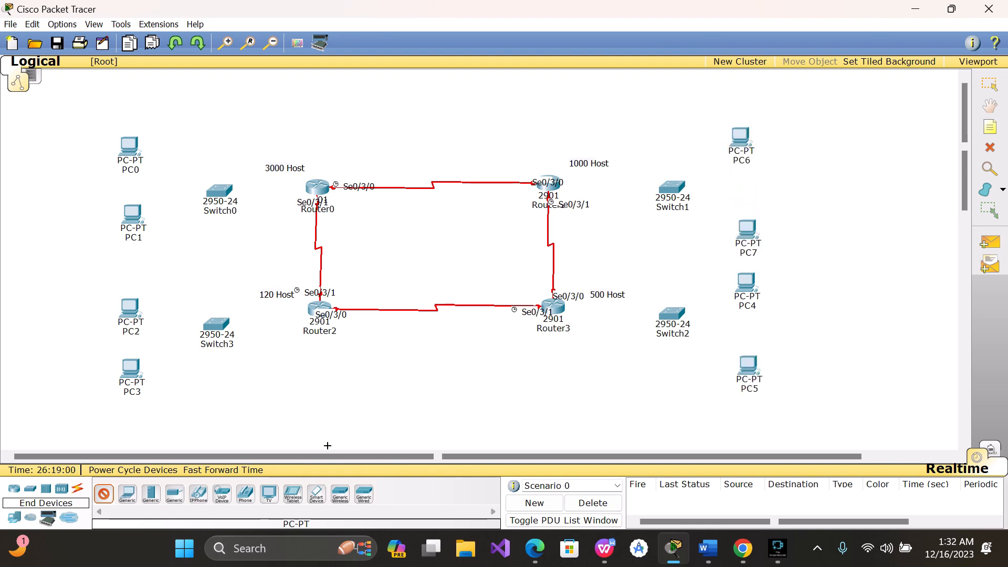
{"action": "left_click", "coordinate": [103, 489]}
Connect Switch3's FastEthernet0/2 port to FastEthernet0 of PC3 with a Copper Straight-Through cable
{"action": "left_click", "coordinate": [78, 489]}
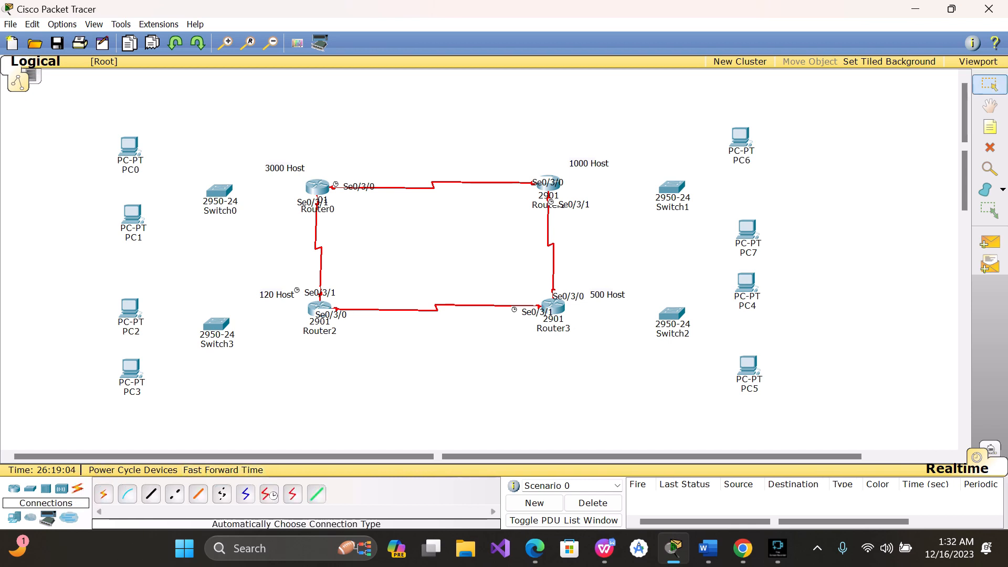
{"action": "left_click", "coordinate": [150, 493]}
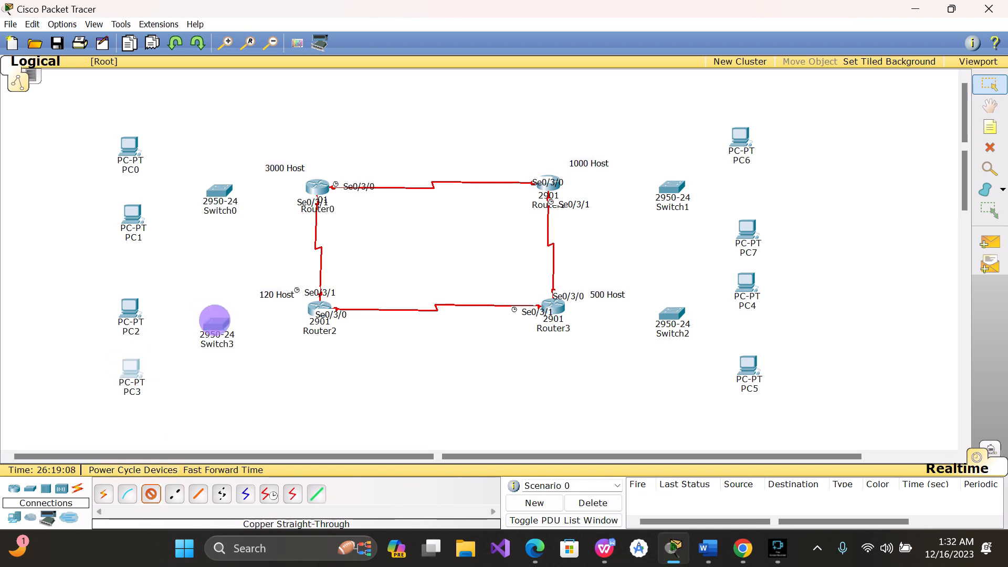
{"action": "left_click", "coordinate": [215, 328]}
{"action": "left_click", "coordinate": [237, 200]}
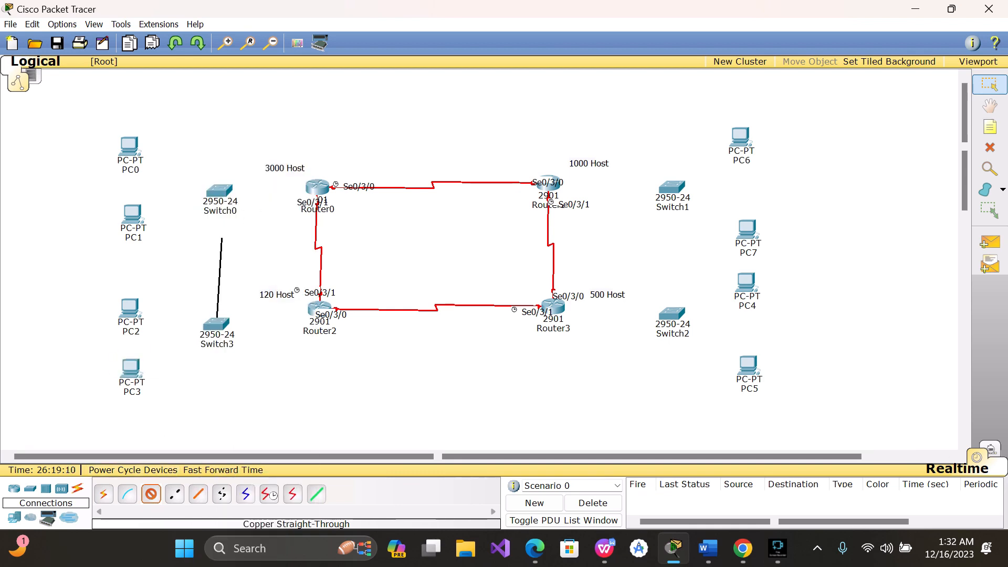
{"action": "left_click", "coordinate": [135, 370]}
{"action": "left_click", "coordinate": [137, 366]}
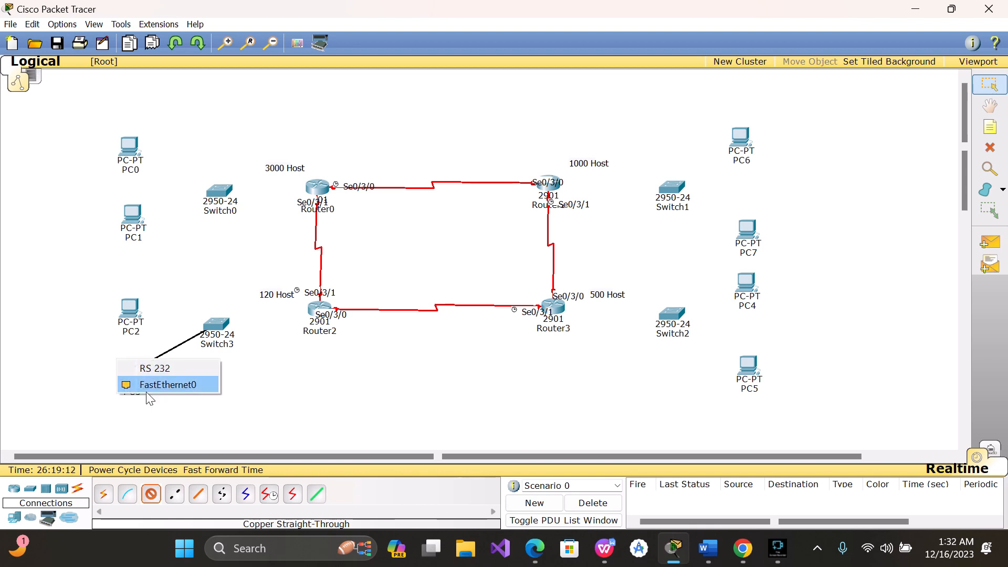
{"action": "left_click", "coordinate": [153, 386]}
Cable Switch3's FastEthernet0/9 to Router2's GigabitEthernet0/0 and its FastEthernet0/1 to PC2's FastEthernet0, using Copper Straight-Through cables
{"action": "left_click", "coordinate": [212, 327]}
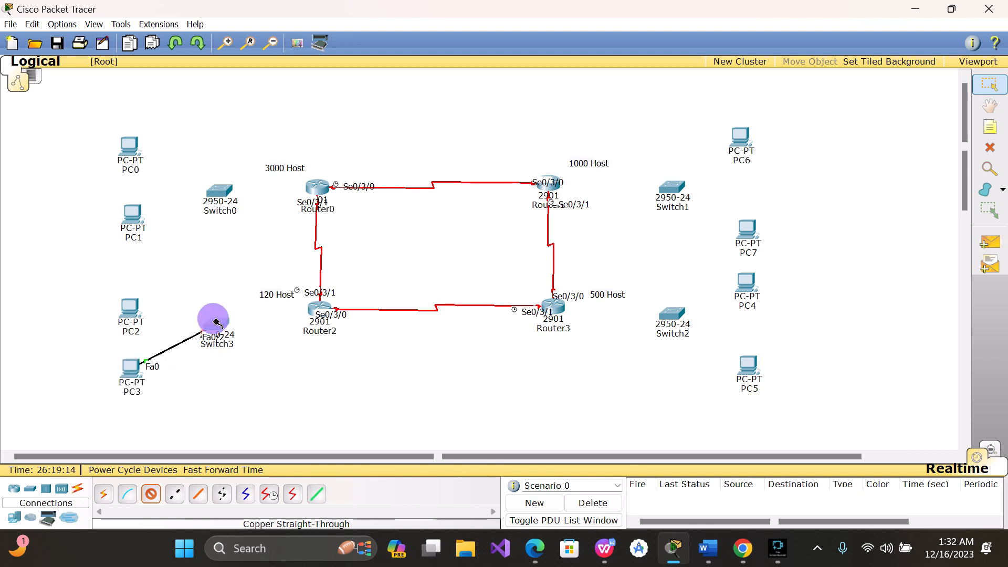
{"action": "left_click", "coordinate": [267, 315]}
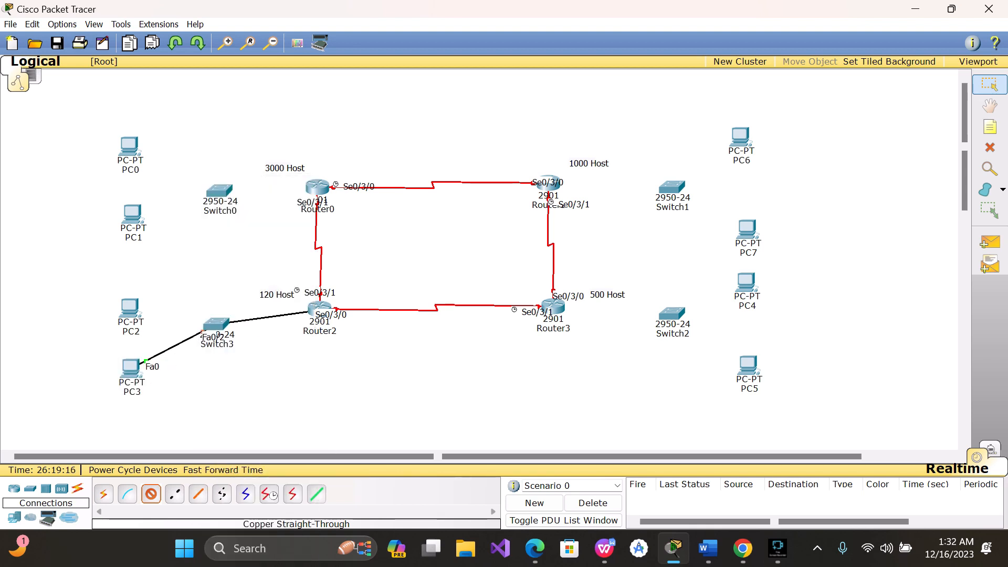
{"action": "left_click", "coordinate": [307, 309]}
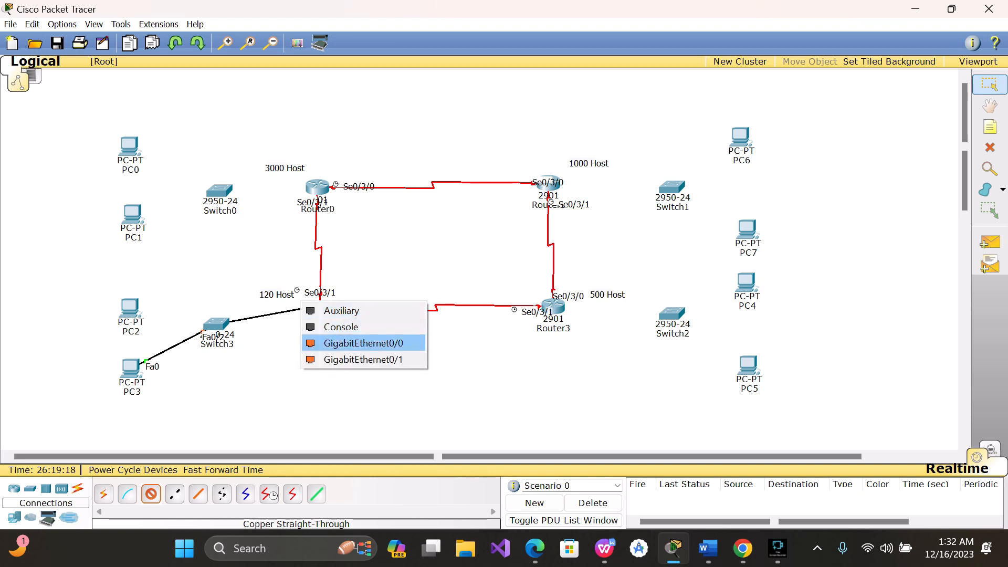
{"action": "left_click", "coordinate": [315, 342]}
{"action": "left_click", "coordinate": [211, 328]}
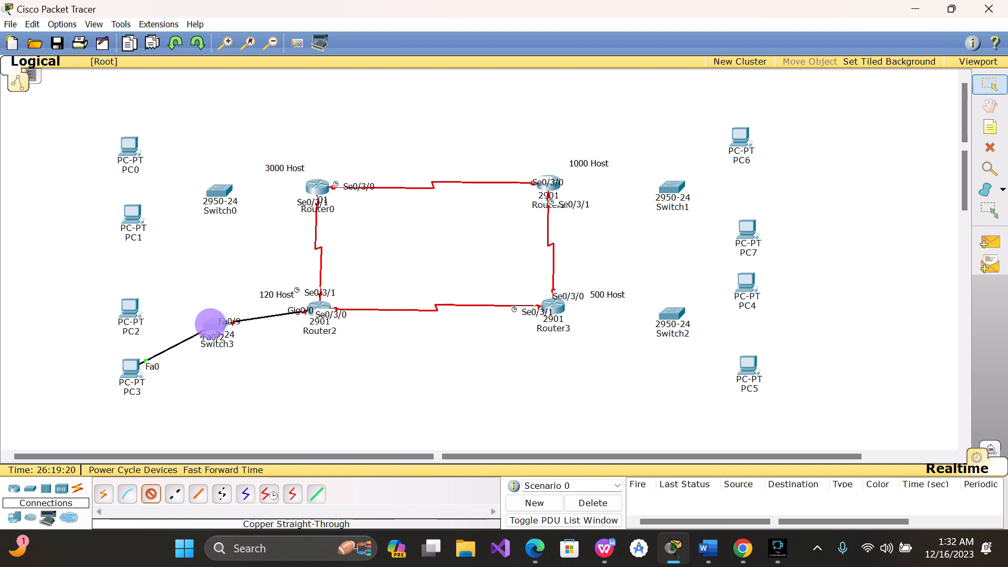
{"action": "left_click", "coordinate": [236, 215]}
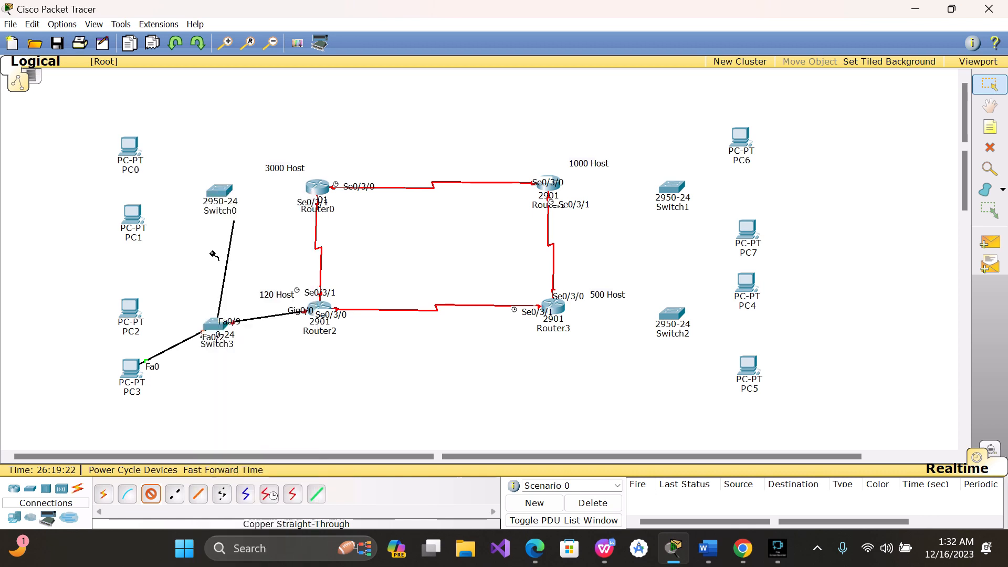
{"action": "left_click", "coordinate": [137, 313]}
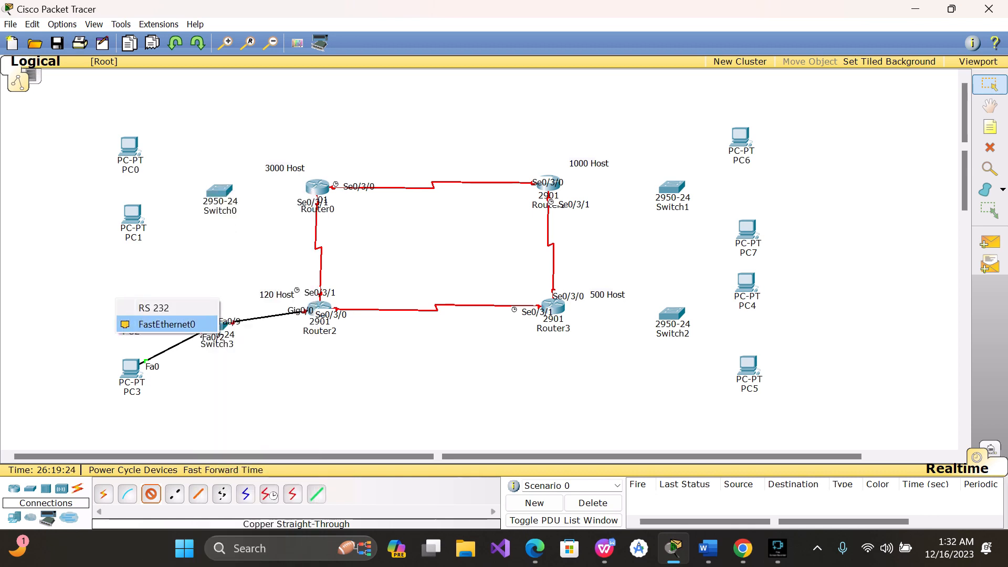
{"action": "left_click", "coordinate": [160, 324]}
Enable the Disable Auto Cable option in the interface preferences
{"action": "left_click", "coordinate": [62, 24]}
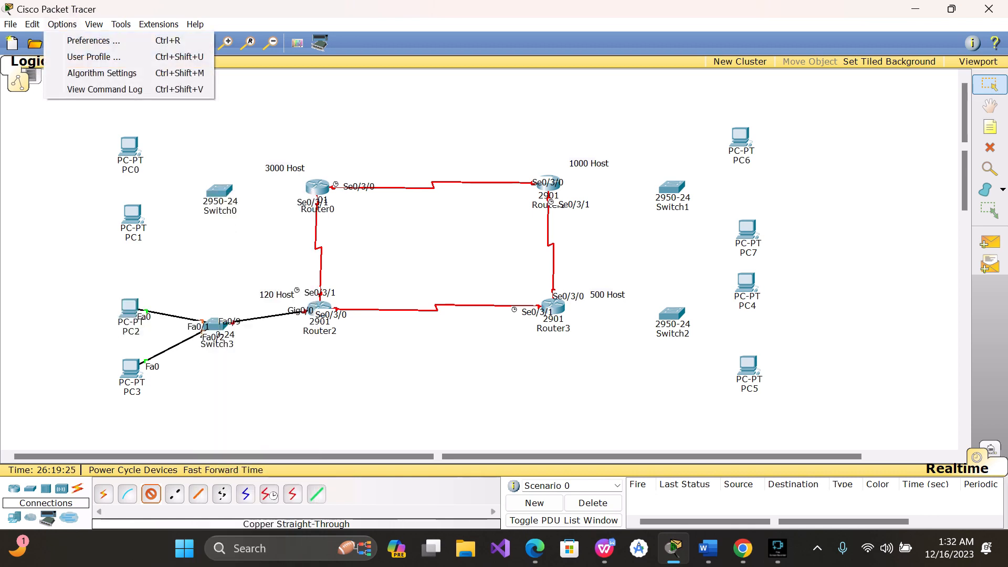
{"action": "left_click", "coordinate": [74, 41]}
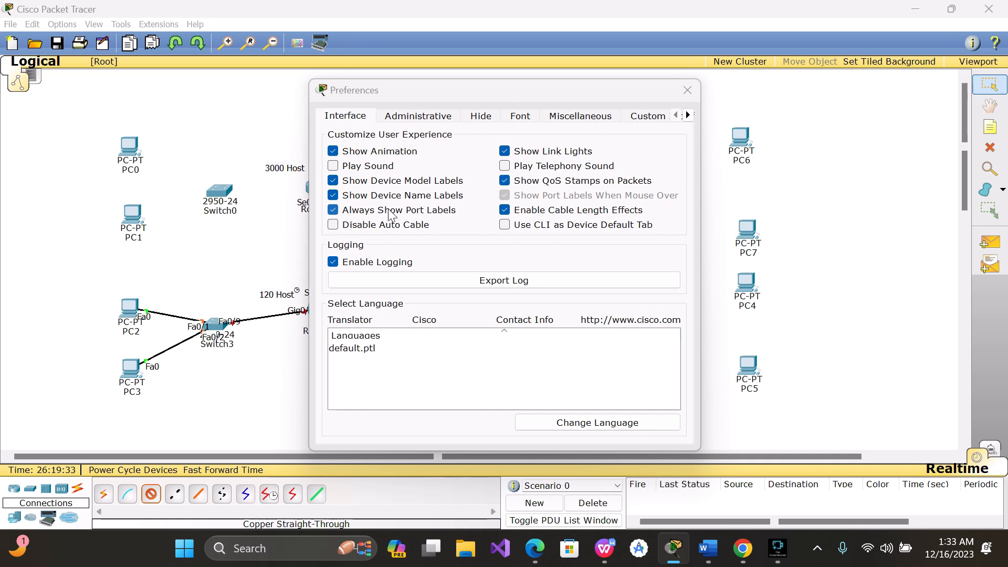
{"action": "left_click", "coordinate": [387, 225]}
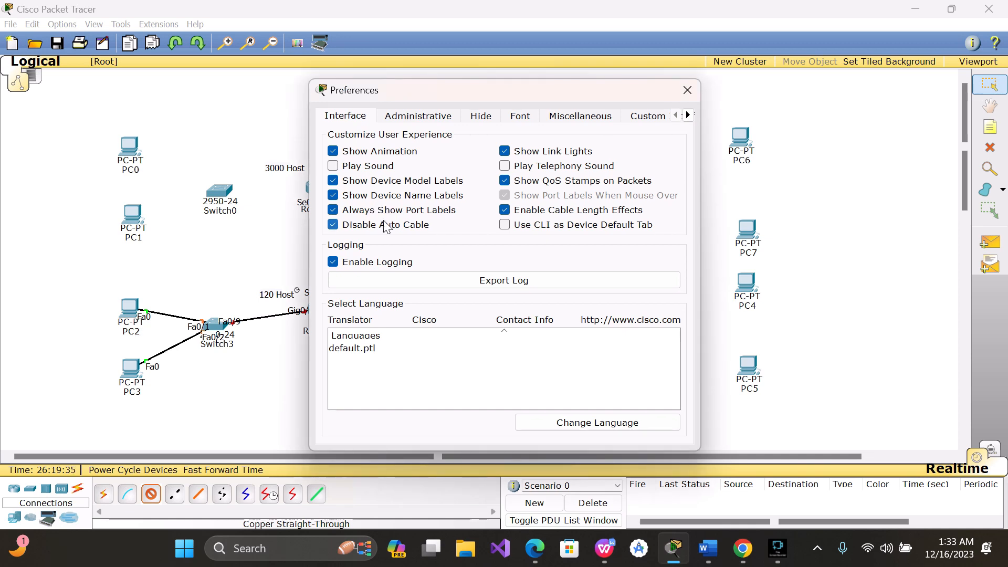
{"action": "left_click", "coordinate": [686, 93]}
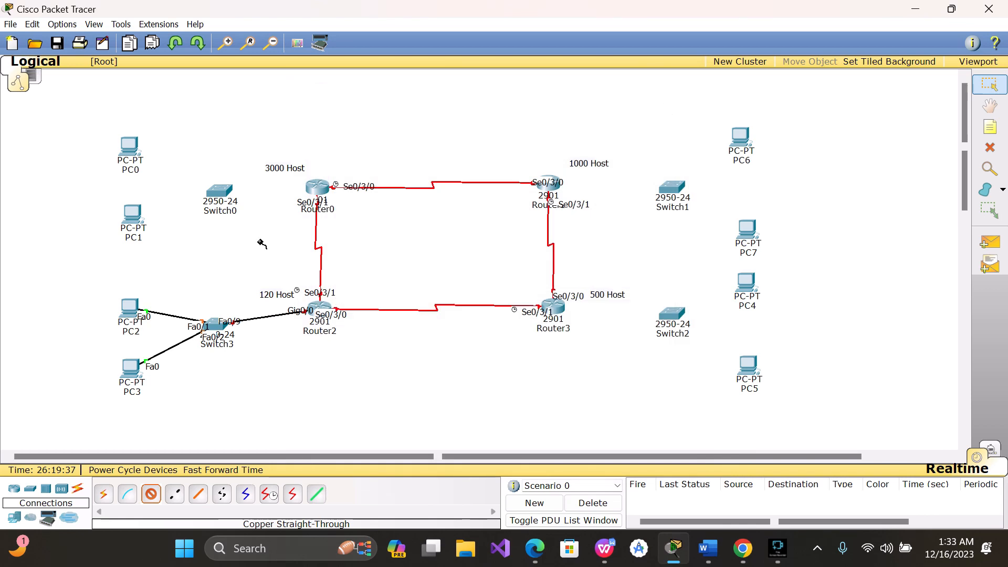
Connect PC1's FastEthernet0 to Switch0's FastEthernet0/2 with a Copper Straight-Through cable
{"action": "left_click", "coordinate": [127, 212]}
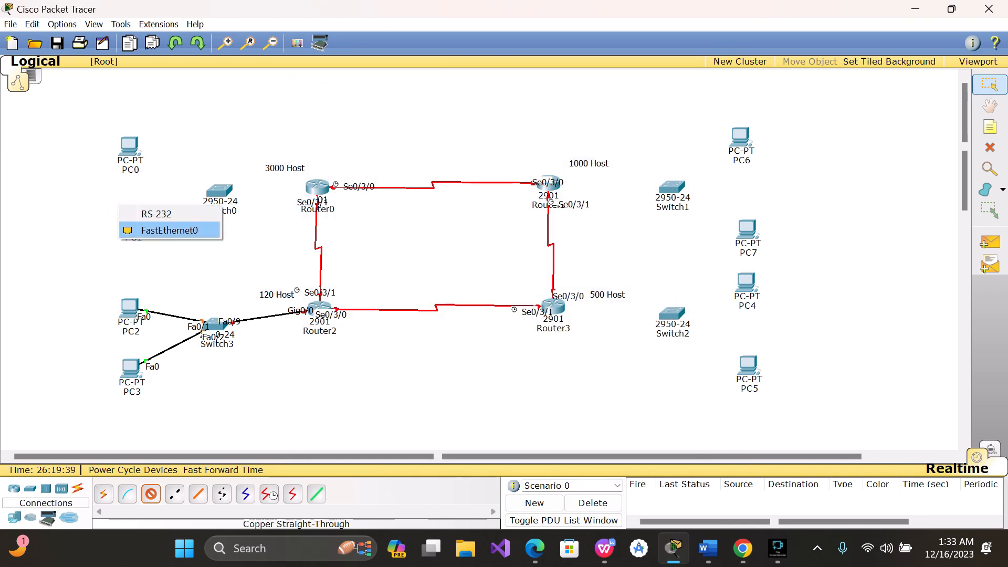
{"action": "left_click", "coordinate": [178, 230]}
{"action": "left_click", "coordinate": [219, 191]}
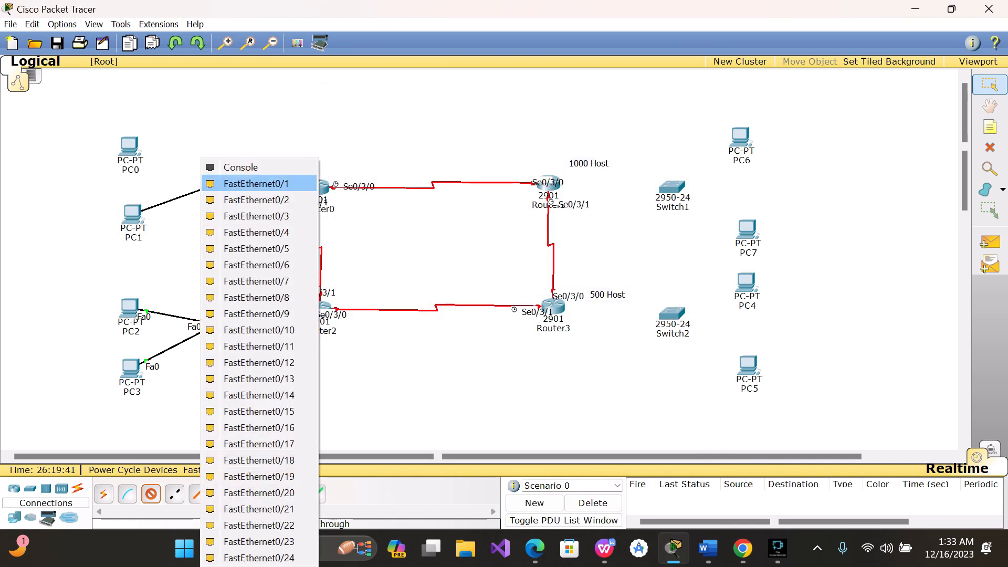
{"action": "left_click", "coordinate": [247, 200]}
Cable Switch0's FastEthernet0/1 to Router0's GigabitEthernet0/0 and its FastEthernet0/3 to PC0's FastEthernet0, using Copper Straight-Through cables
{"action": "left_click", "coordinate": [220, 184]}
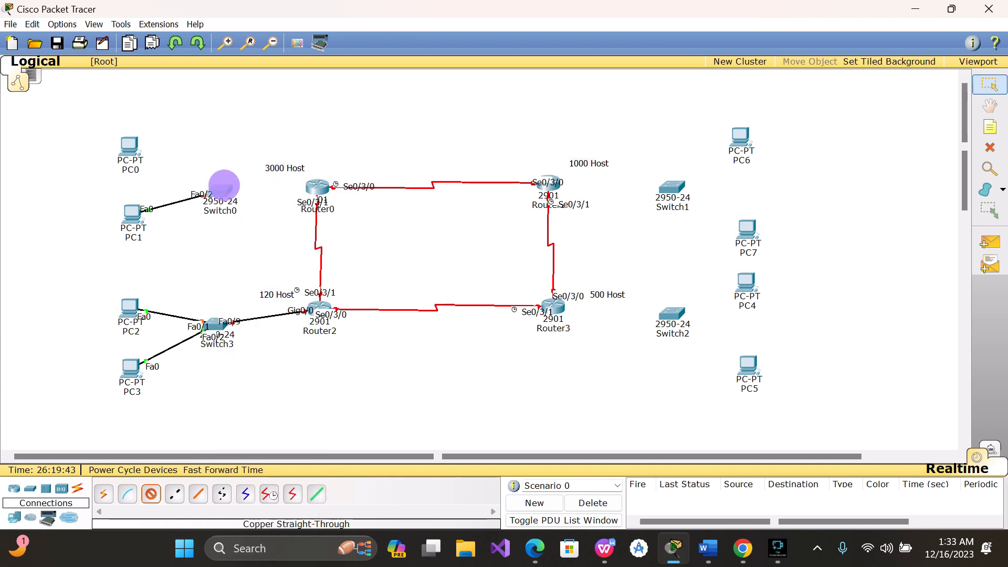
{"action": "left_click", "coordinate": [252, 199]}
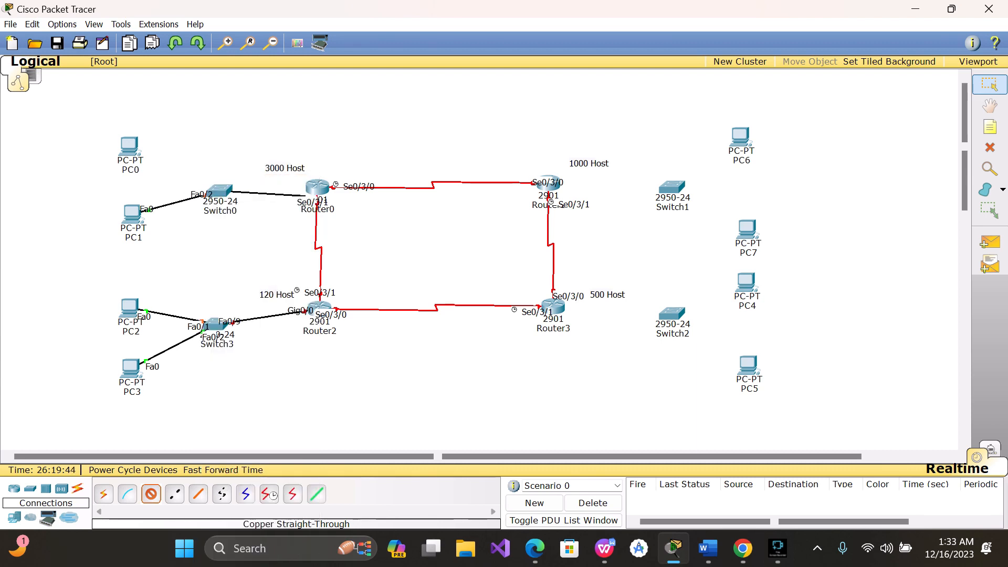
{"action": "left_click", "coordinate": [321, 190]}
{"action": "left_click", "coordinate": [330, 225]}
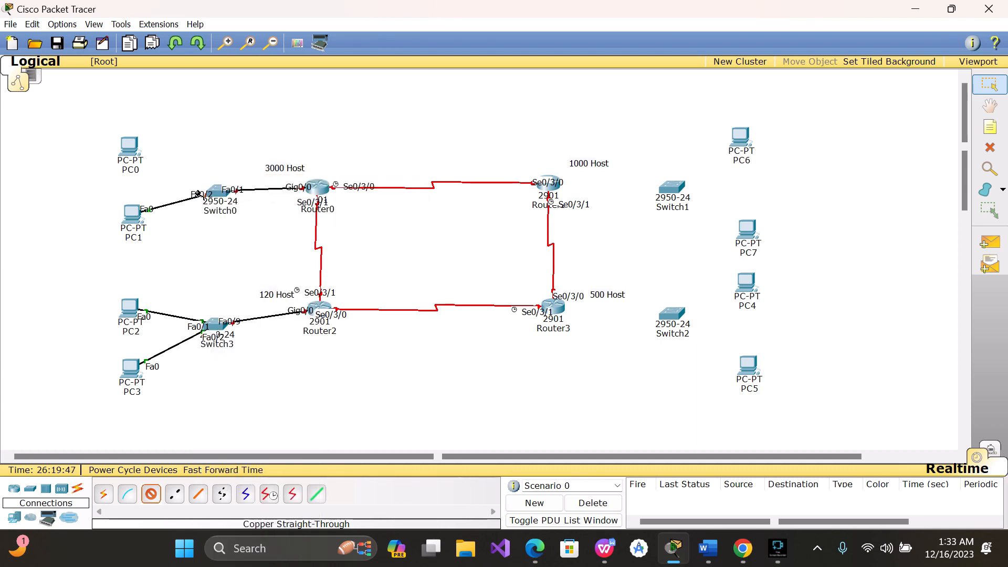
{"action": "left_click", "coordinate": [221, 196]}
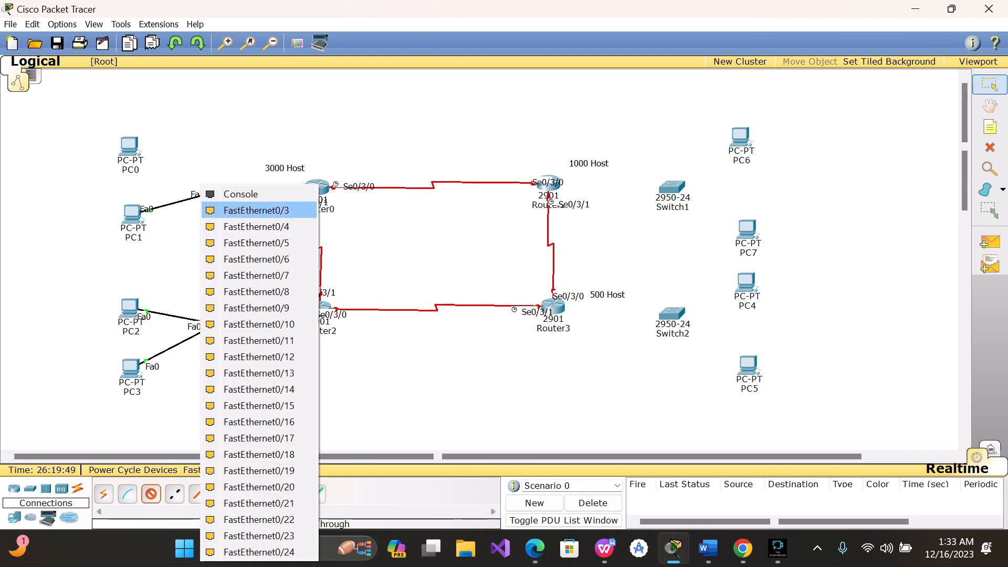
{"action": "left_click", "coordinate": [231, 207]}
{"action": "left_click", "coordinate": [129, 149]}
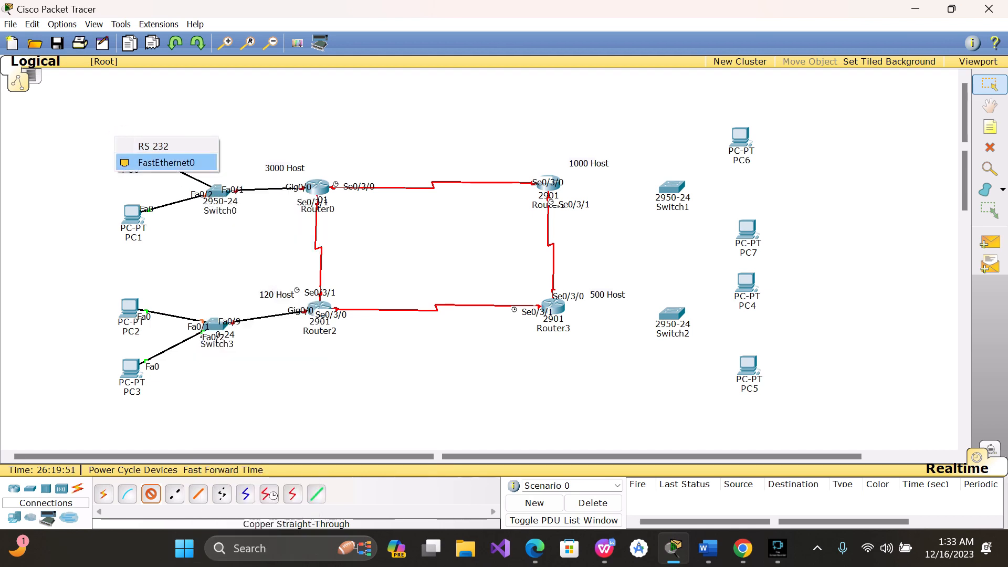
{"action": "left_click", "coordinate": [142, 163]}
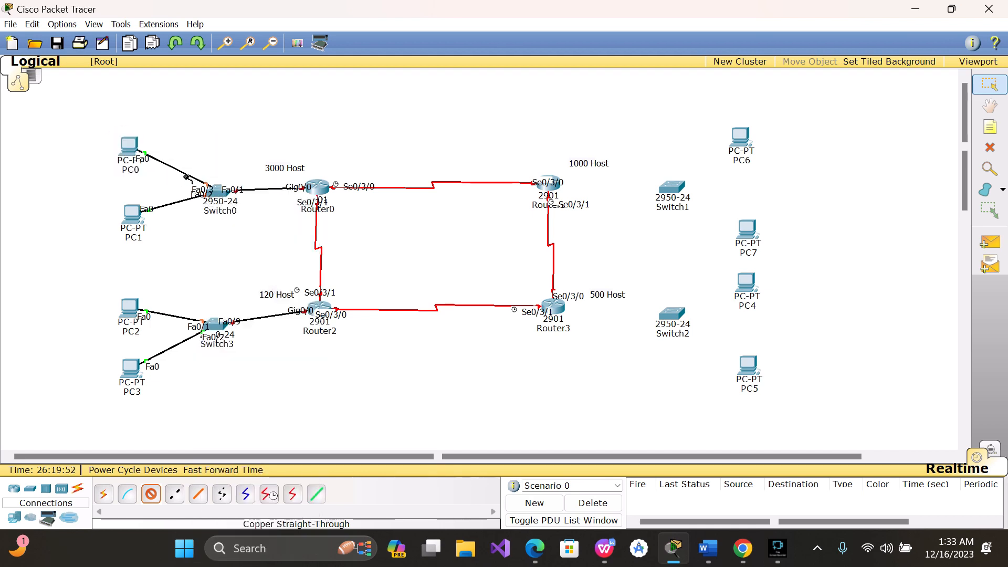
Connect Router1's GigabitEthernet0/0 to Switch1's FastEthernet0/1 with a Copper Straight-Through cable
{"action": "left_click", "coordinate": [548, 188]}
{"action": "left_click", "coordinate": [574, 217]}
{"action": "left_click", "coordinate": [671, 188]}
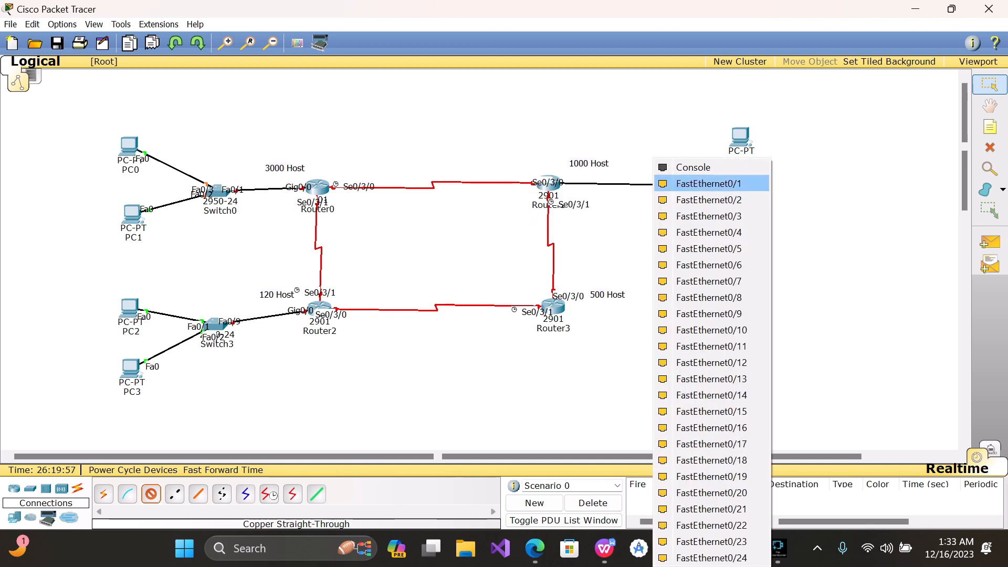
{"action": "left_click", "coordinate": [680, 185]}
Cable Switch1's FastEthernet0/2 to PC6's FastEthernet0 and its FastEthernet0/4 to PC7's FastEthernet0, using Copper Straight-Through cables
{"action": "left_click", "coordinate": [676, 187]}
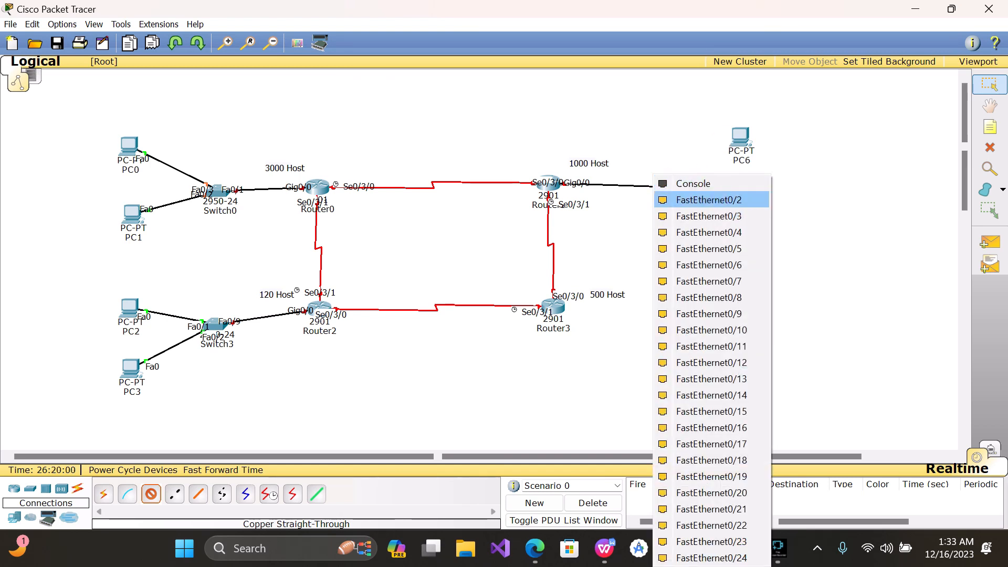
{"action": "left_click", "coordinate": [709, 199]}
{"action": "left_click", "coordinate": [737, 141]}
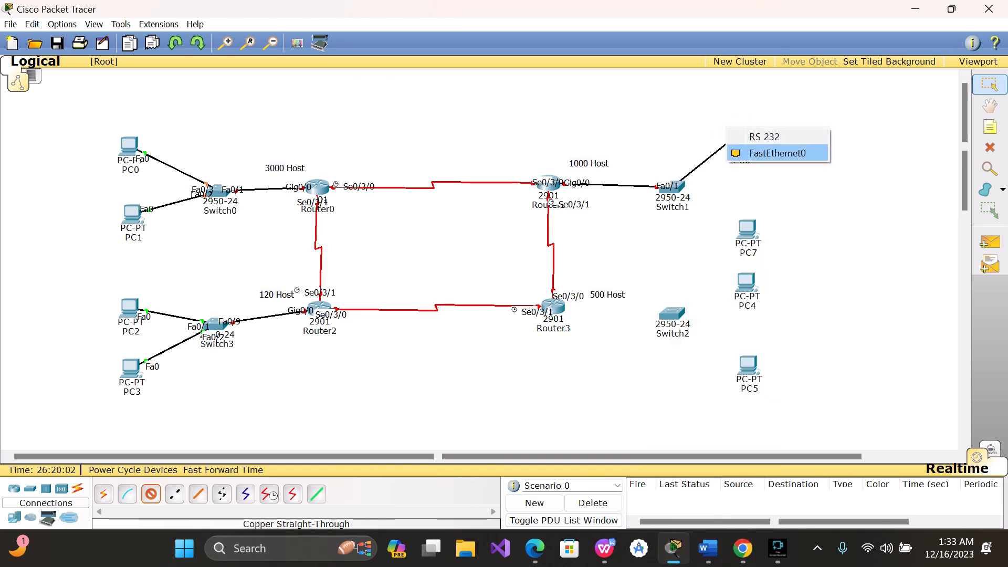
{"action": "left_click", "coordinate": [777, 153]}
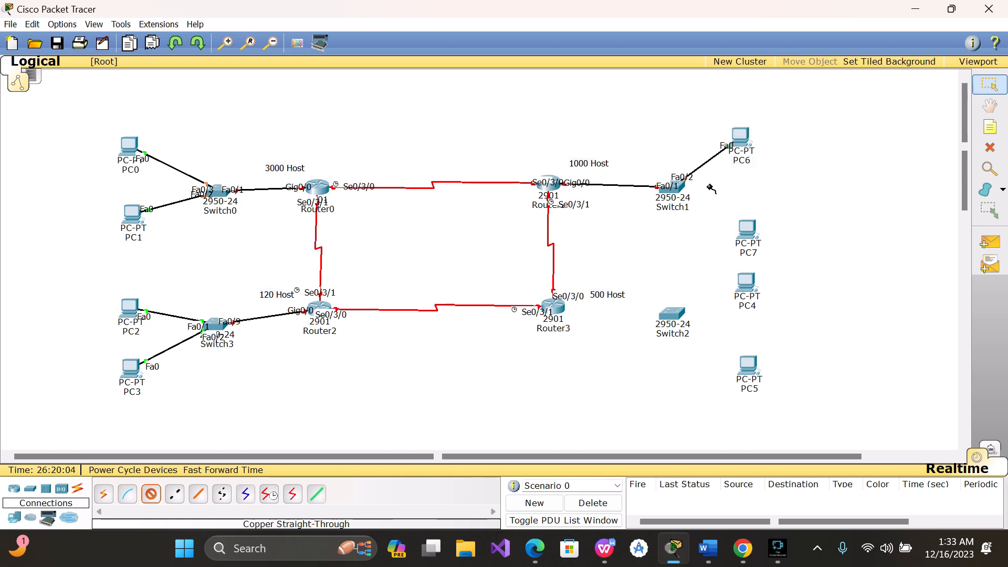
{"action": "left_click", "coordinate": [675, 189]}
{"action": "left_click", "coordinate": [688, 223]}
{"action": "left_click", "coordinate": [746, 226]}
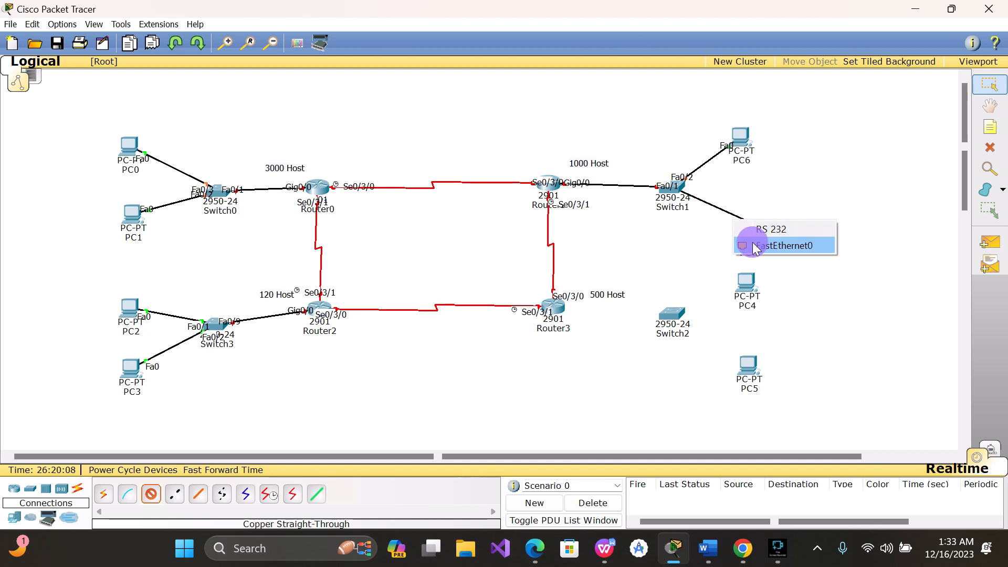
{"action": "left_click", "coordinate": [759, 246]}
Connect Router3's GigabitEthernet0/0 to Switch2's FastEthernet0/9 with a Copper Straight-Through cable
{"action": "left_click", "coordinate": [556, 304]}
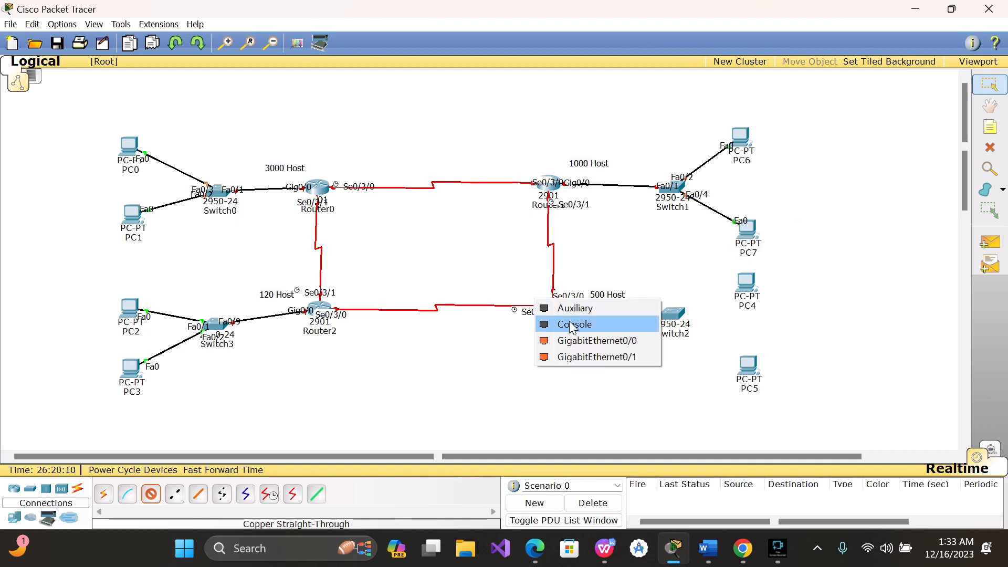
{"action": "left_click", "coordinate": [576, 339]}
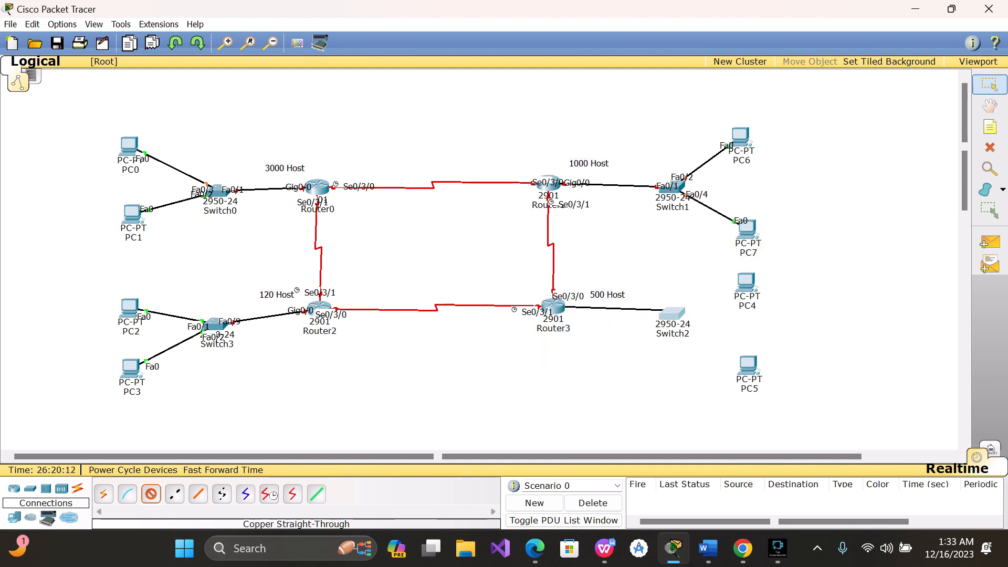
{"action": "left_click", "coordinate": [673, 313]}
{"action": "left_click", "coordinate": [683, 313]}
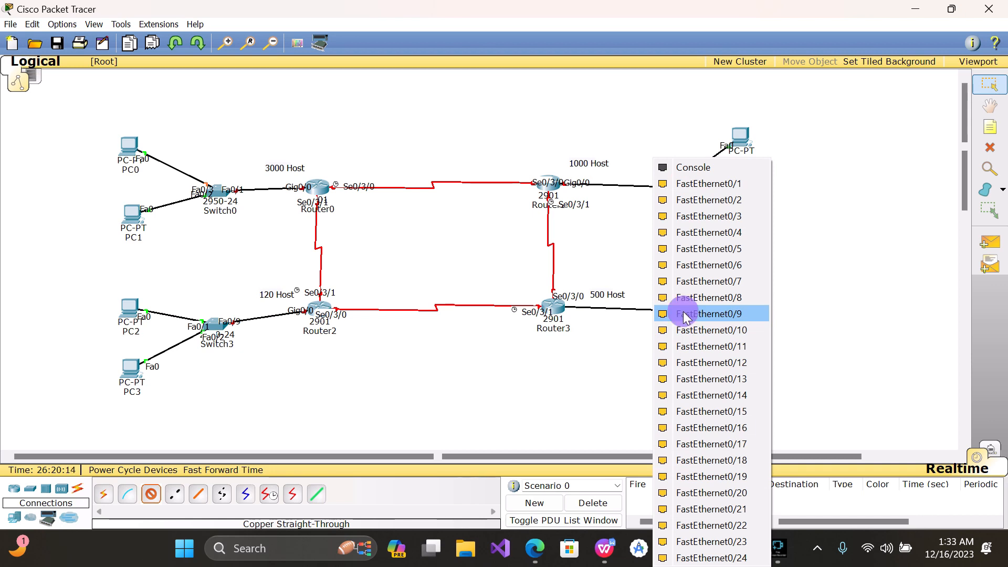
Cable Switch2's FastEthernet0/8 to PC5's FastEthernet0 and its FastEthernet0/11 to PC4's FastEthernet0, using Copper Straight-Through cables
{"action": "left_click", "coordinate": [669, 321]}
{"action": "left_click", "coordinate": [673, 314]}
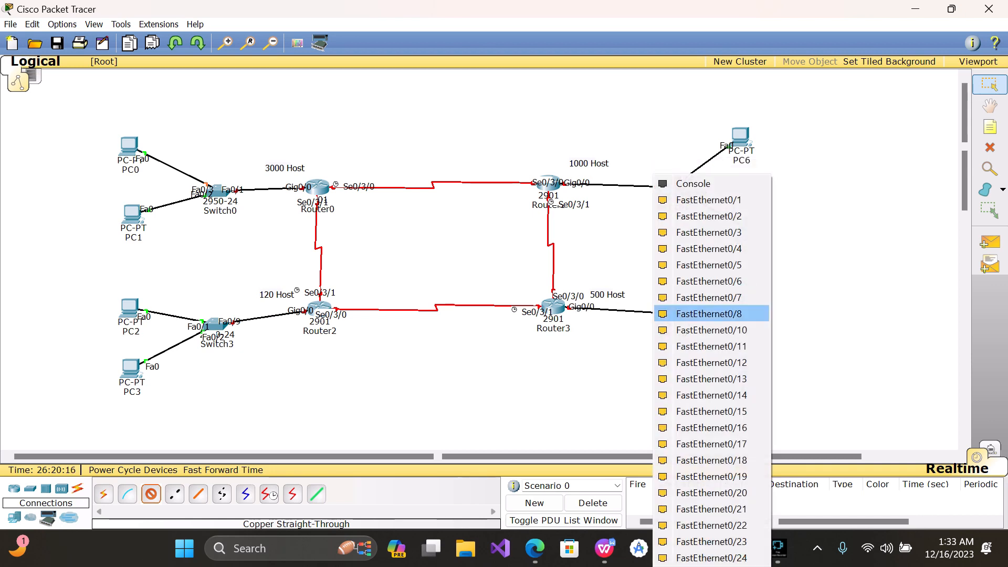
{"action": "left_click", "coordinate": [685, 314]}
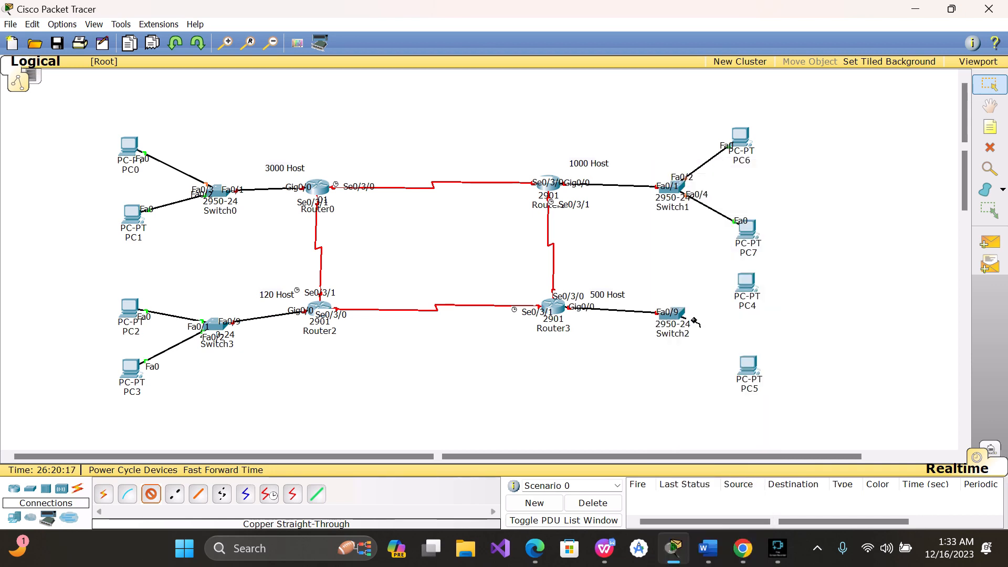
{"action": "left_click", "coordinate": [755, 374]}
{"action": "left_click", "coordinate": [760, 382]}
{"action": "left_click", "coordinate": [675, 315]}
{"action": "left_click", "coordinate": [719, 344]}
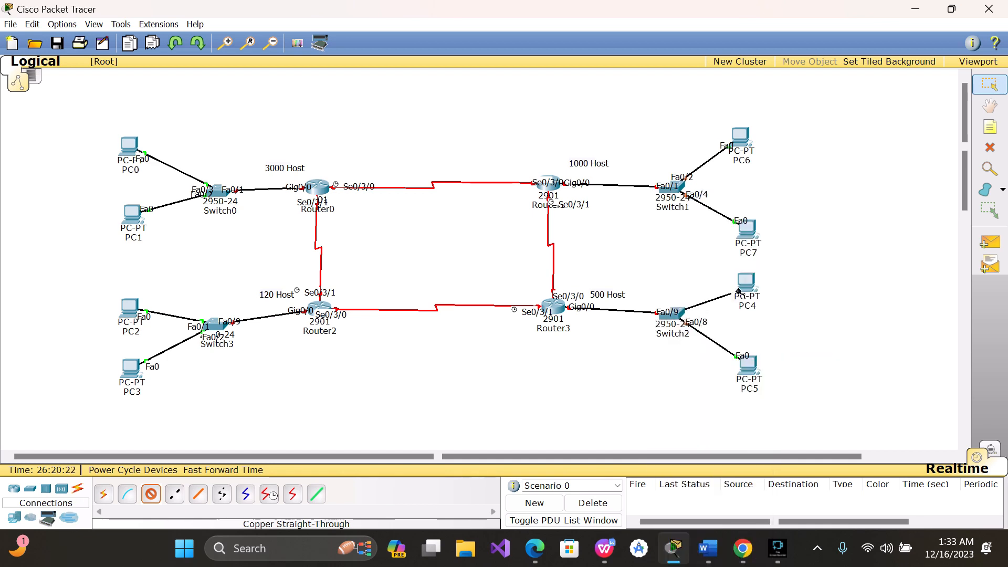
{"action": "left_click", "coordinate": [738, 276]}
{"action": "left_click", "coordinate": [754, 299]}
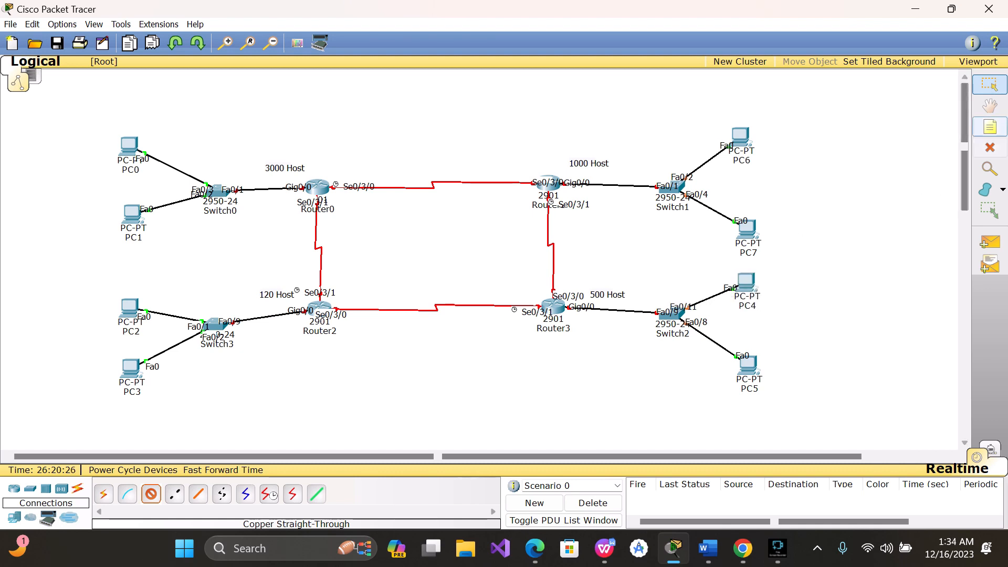
Add a "2 Host" note above the serial link between Router0 and Router1, and copy its text
{"action": "left_click", "coordinate": [989, 126]}
{"action": "left_click", "coordinate": [429, 167]}
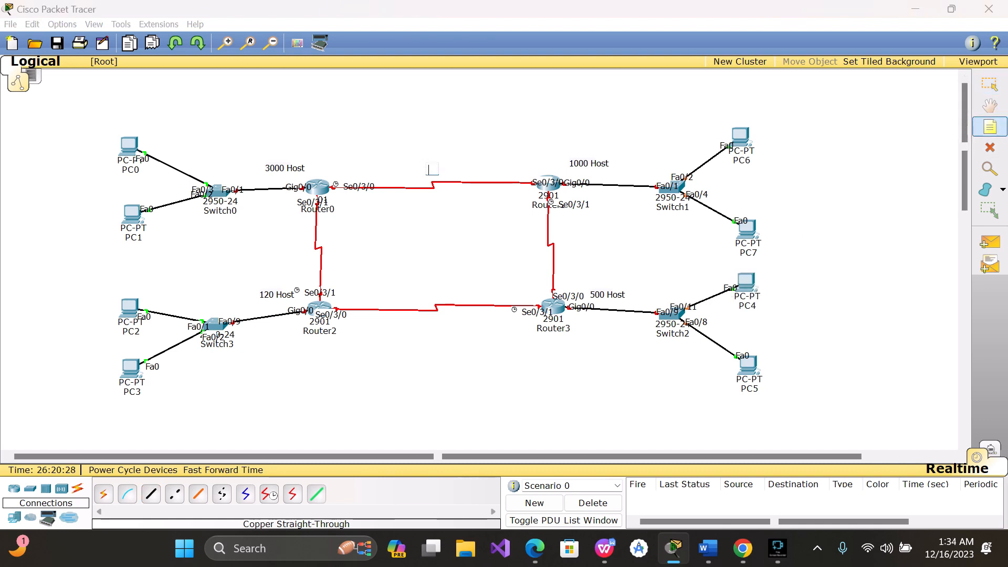
{"action": "type", "text": "2 Host"}
{"action": "key", "text": "ctrl+a"}
{"action": "key", "text": "ctrl+c"}
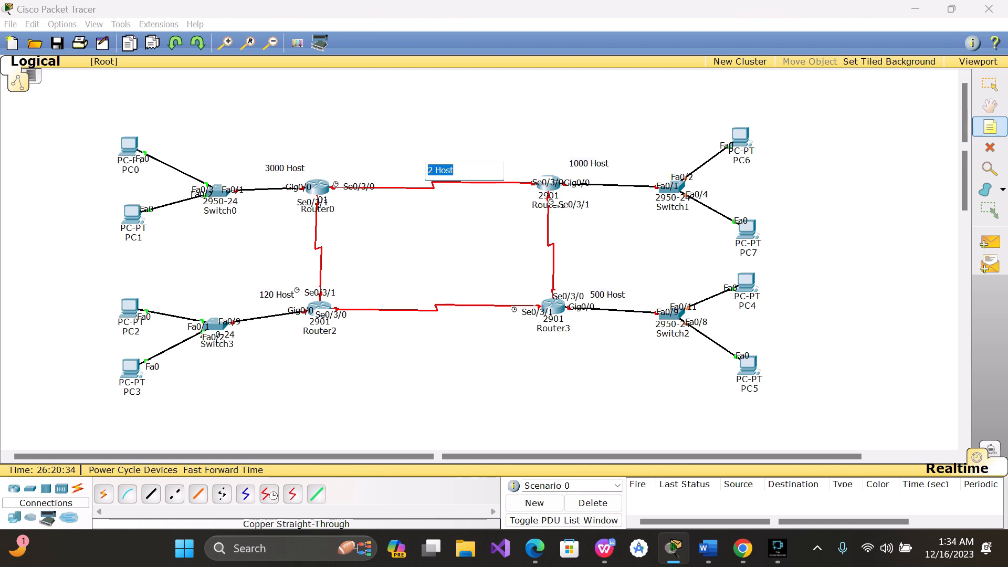
{"action": "key", "text": "Escape"}
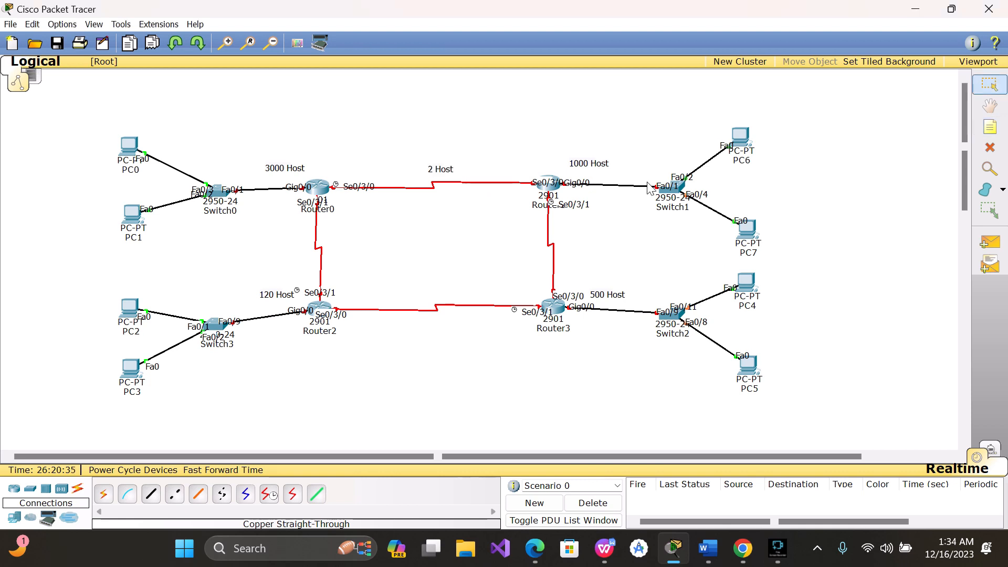
Place a note below the serial link between Router2 and Router3 and paste the copied "2 Host" text
{"action": "left_click", "coordinate": [990, 129]}
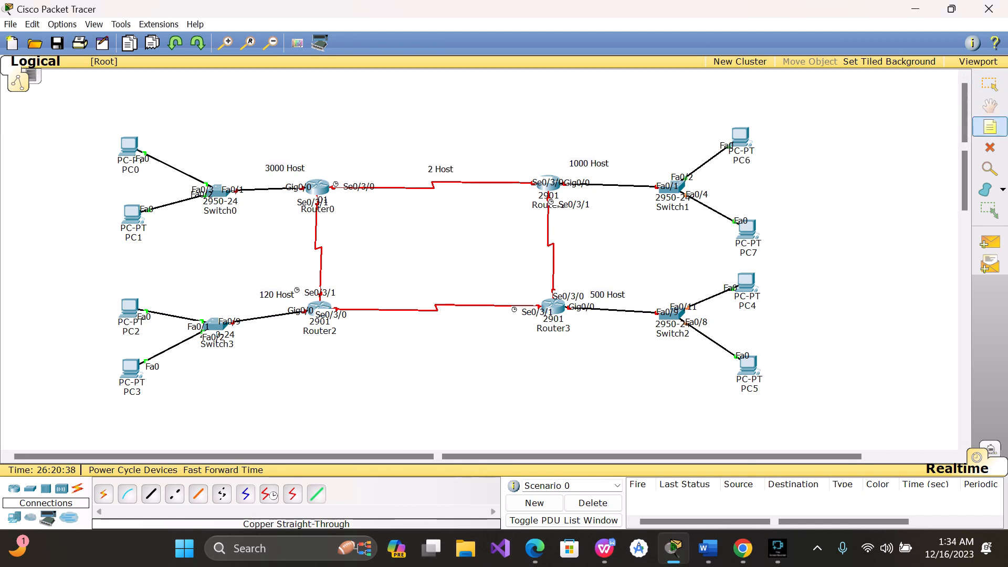
{"action": "left_click", "coordinate": [434, 336]}
{"action": "key", "text": "ctrl+v"}
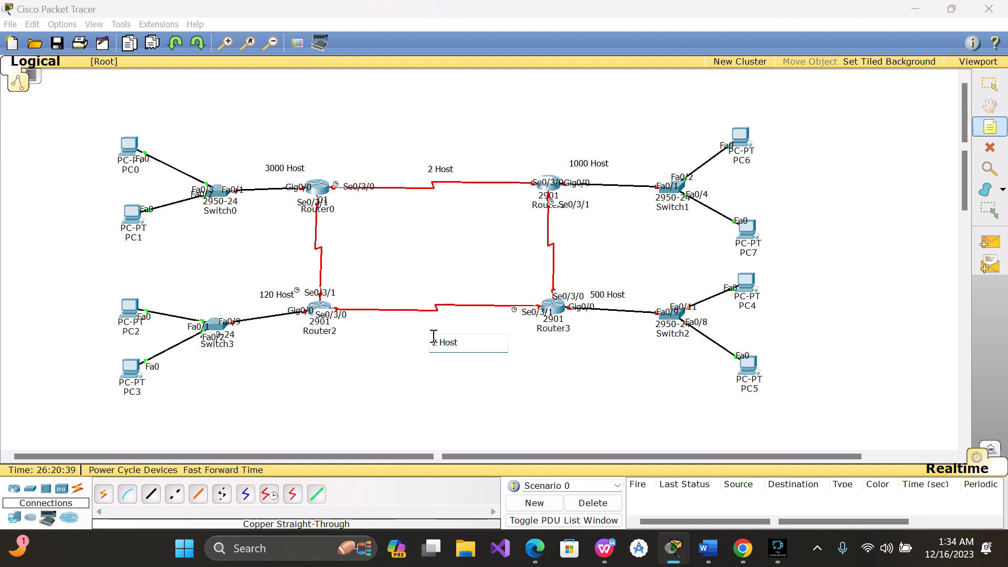
Add a note with the copied "2 Host" text beside the serial link between Router1 and Router3
{"action": "left_click_drag", "start_coordinate": [459, 387], "coordinate": [575, 248]}
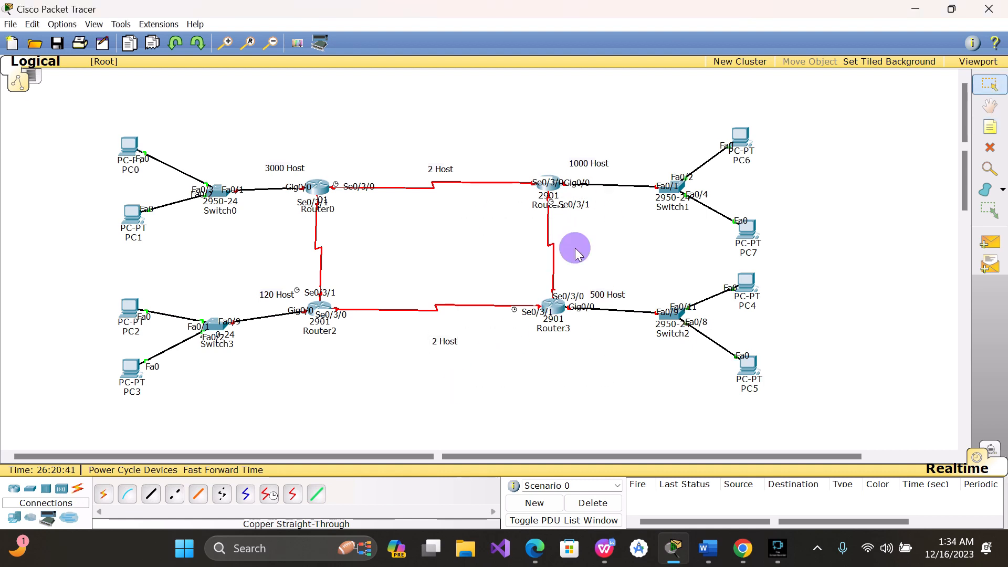
{"action": "left_click", "coordinate": [990, 126]}
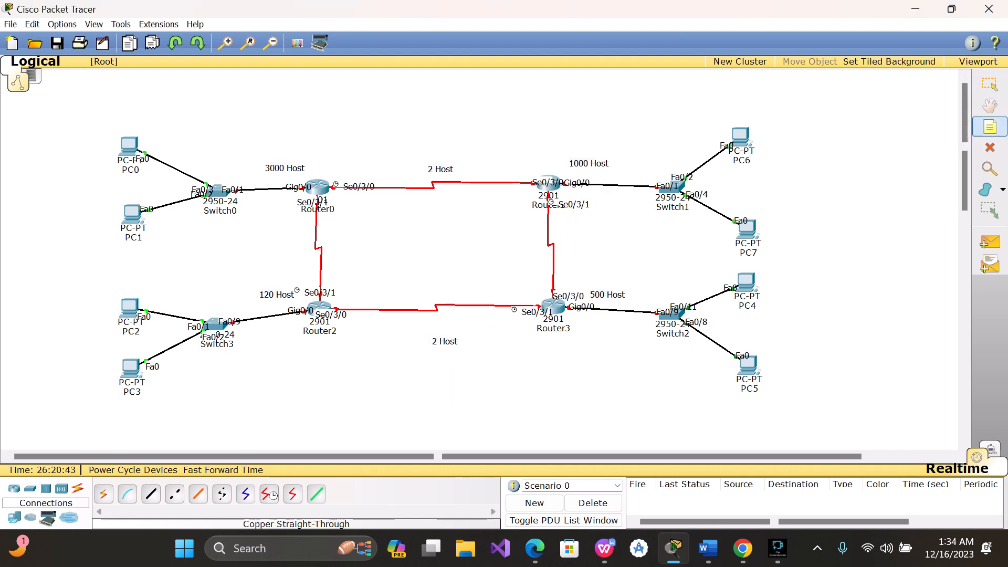
{"action": "left_click", "coordinate": [573, 245]}
{"action": "key", "text": "ctrl+v"}
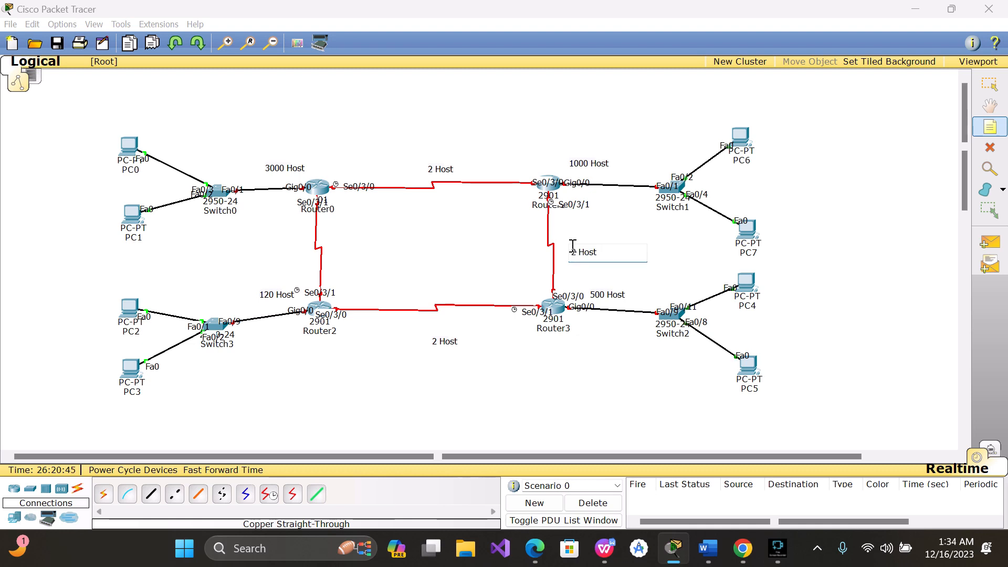
{"action": "key", "text": "Escape"}
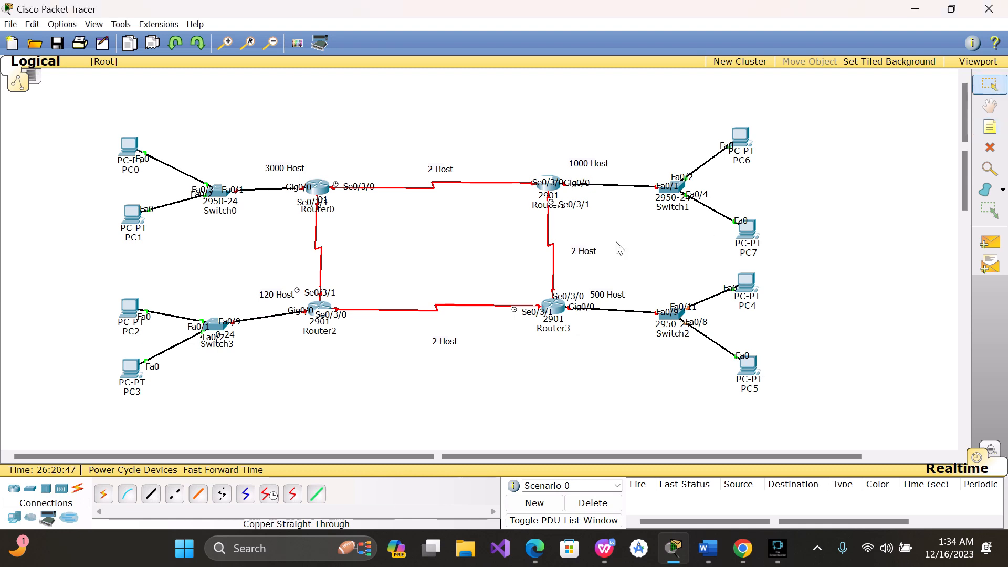
Move the "2 Host" notes for the Router1–Router3 and Router2–Router3 links closer to their serial links
{"action": "left_click_drag", "start_coordinate": [580, 251], "coordinate": [571, 248]}
{"action": "left_click", "coordinate": [441, 340]}
{"action": "left_click_drag", "start_coordinate": [445, 341], "coordinate": [441, 325]}
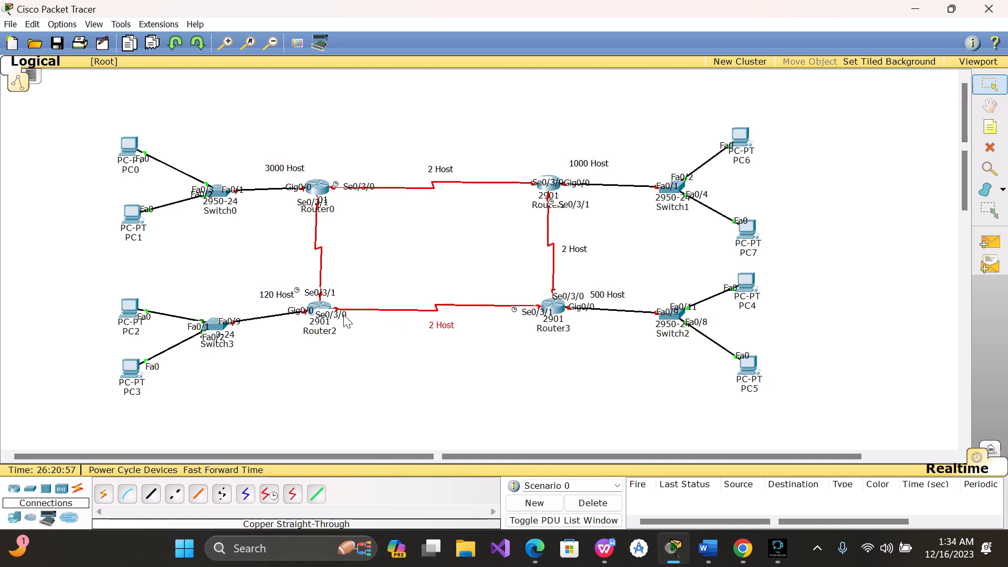
Add a "2 Host" note just left of the Router0–Router2 serial link and nudge the Router0–Router1 note slightly upward
{"action": "left_click", "coordinate": [990, 127]}
{"action": "left_click", "coordinate": [333, 245]}
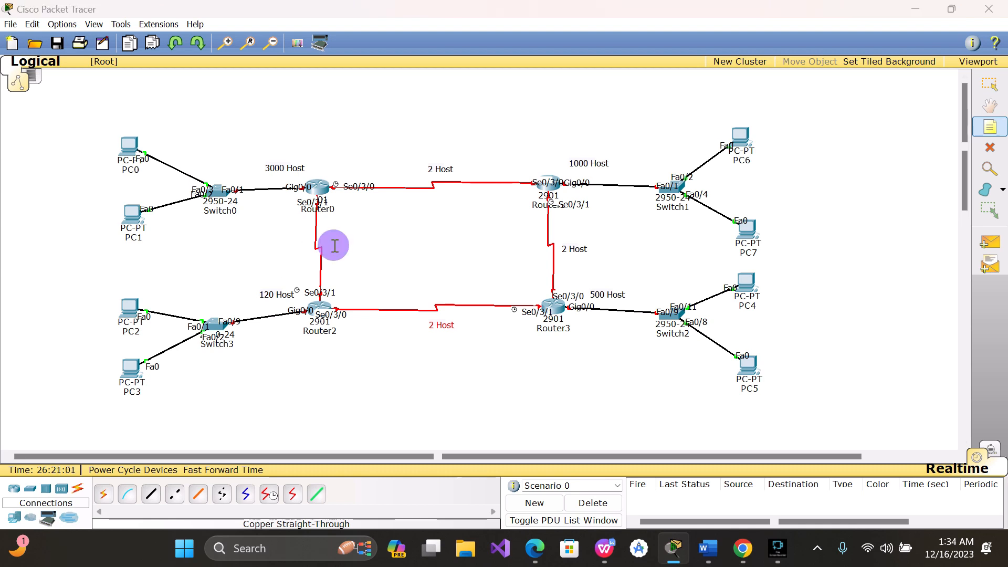
{"action": "key", "text": "ctrl+v"}
{"action": "left_click", "coordinate": [356, 272]}
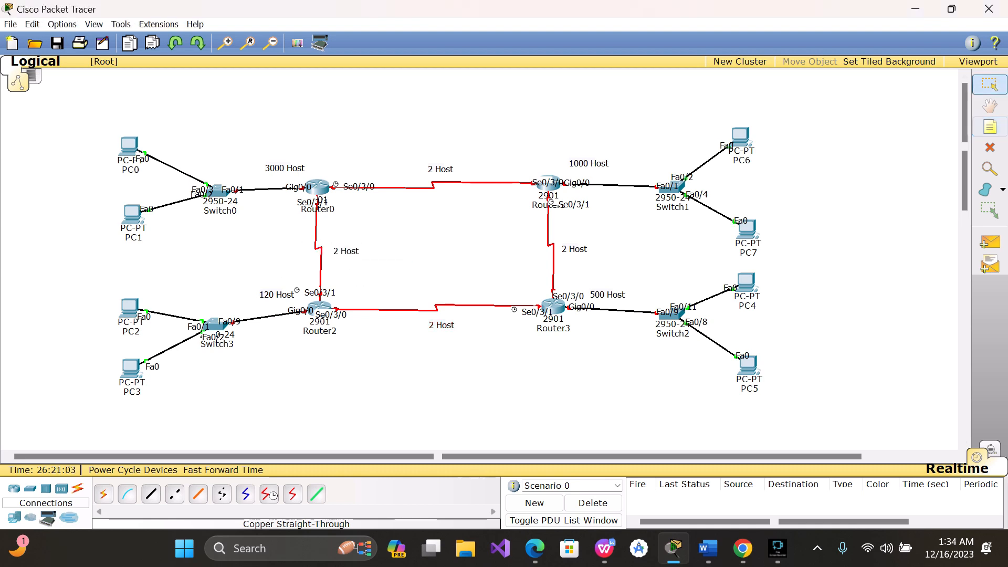
{"action": "left_click_drag", "start_coordinate": [347, 253], "coordinate": [299, 253]}
{"action": "left_click_drag", "start_coordinate": [439, 169], "coordinate": [440, 167]}
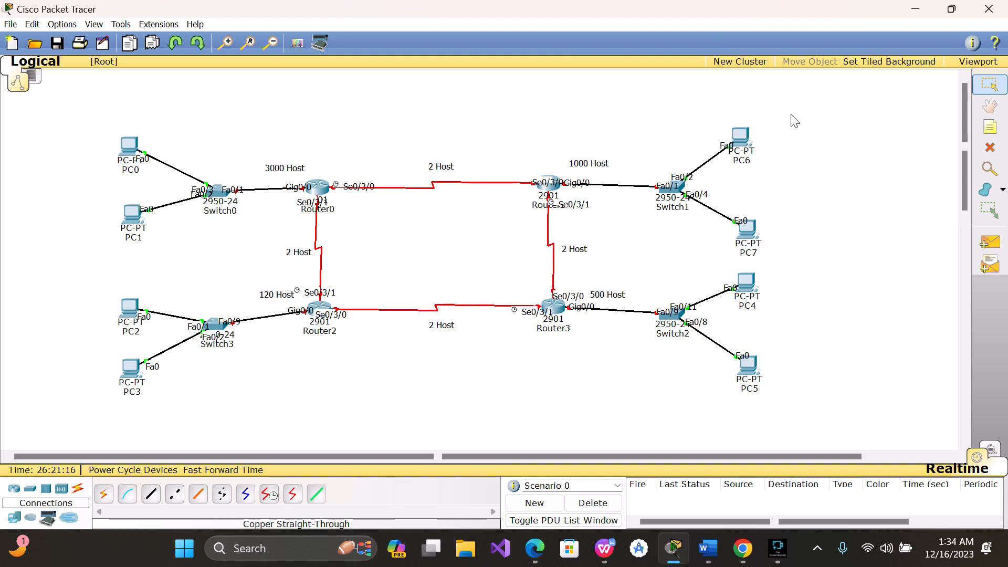
Switch to the VLSM Subnetting document in Word and enter 3000 as the result of 2^h-2 under "For 3000 Hosts"
{"action": "left_click", "coordinate": [922, 10]}
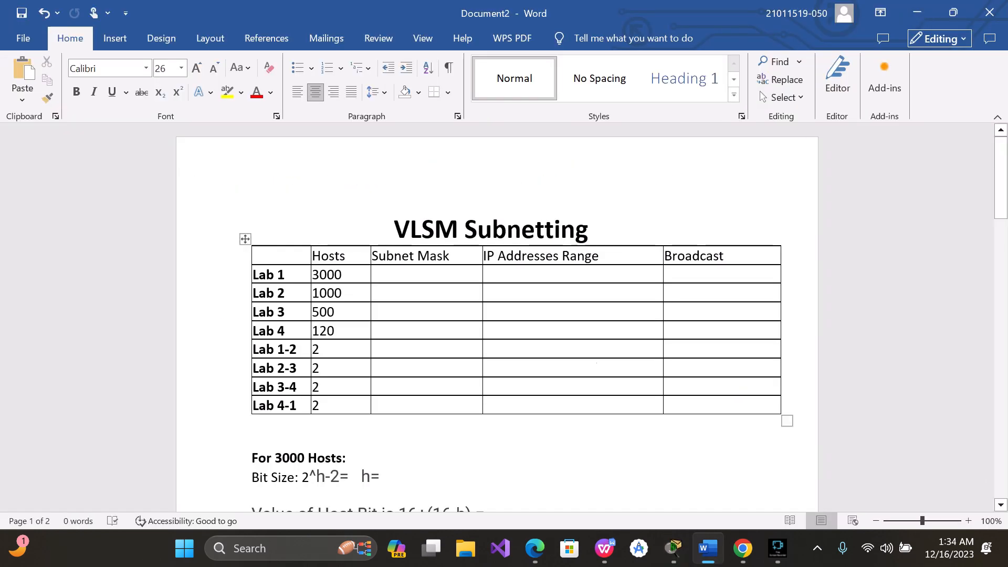
{"action": "scroll", "coordinate": [391, 372], "scroll_direction": "down", "scroll_amount": 4}
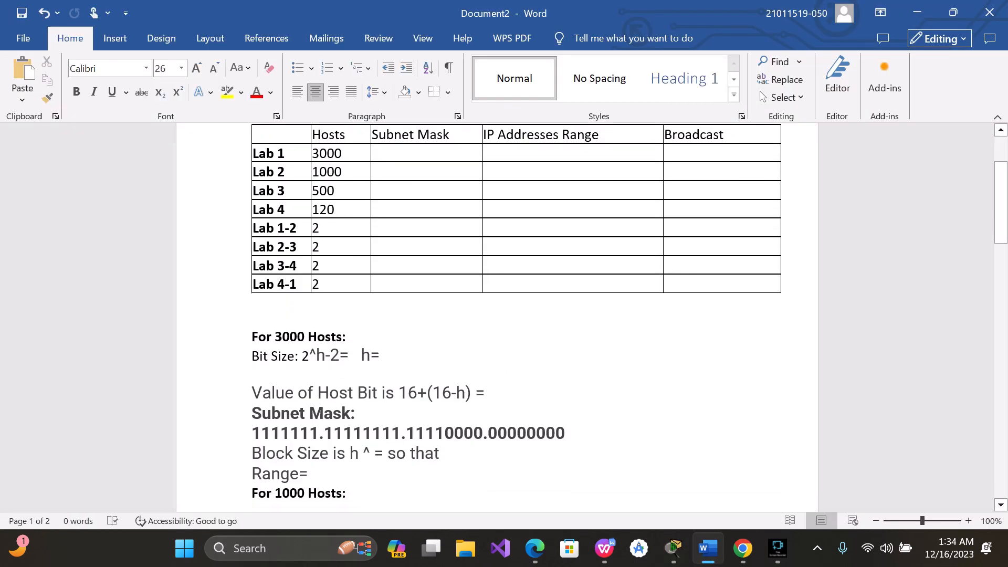
{"action": "scroll", "coordinate": [391, 372], "scroll_direction": "down", "scroll_amount": 2}
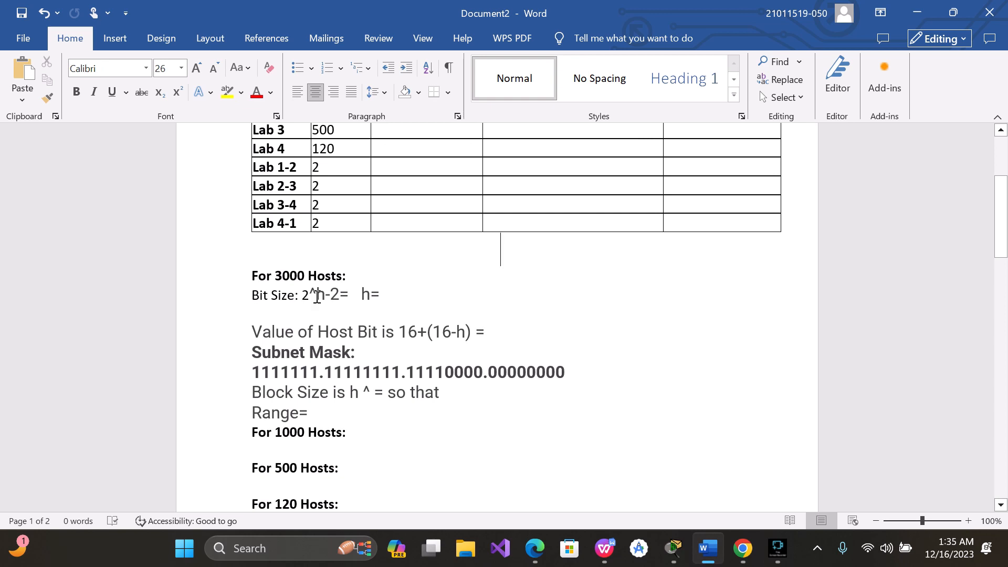
{"action": "left_click", "coordinate": [353, 294]}
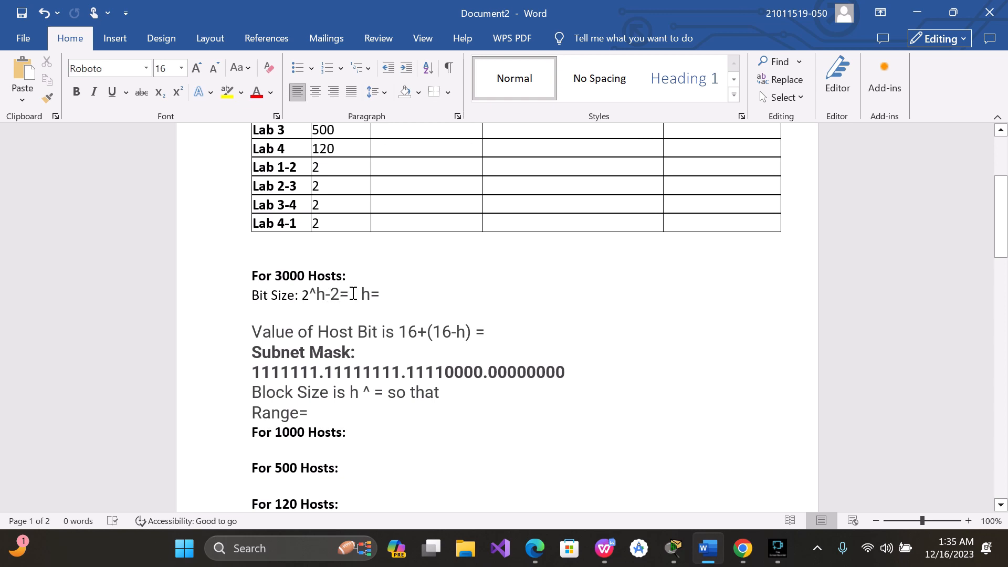
{"action": "type", "text": "3000"}
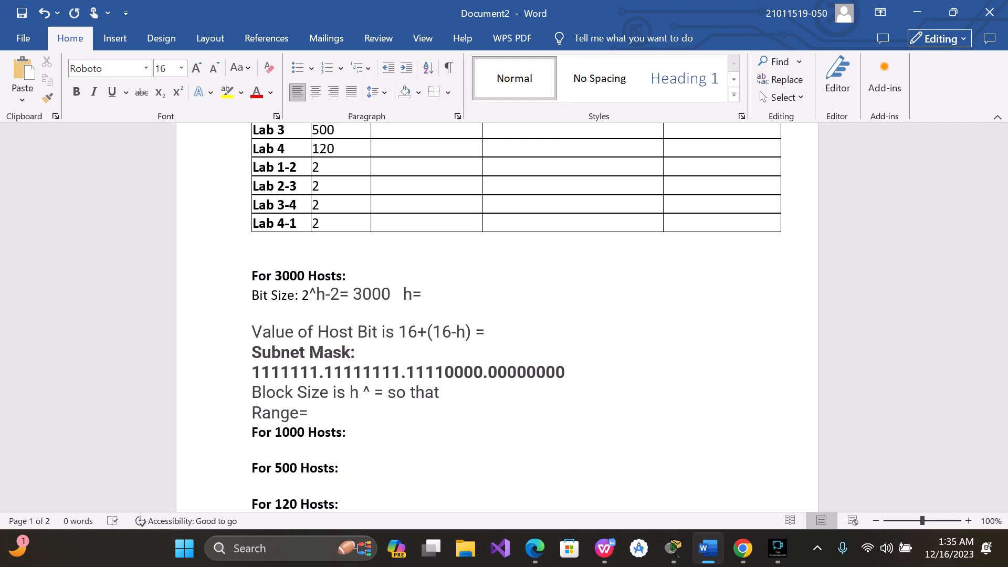
Compare 2^11 and 2^12 in the powers-of-two list, and enter 12 for h in the 3000-host bit size line
{"action": "scroll", "coordinate": [399, 295], "scroll_direction": "down", "scroll_amount": 12}
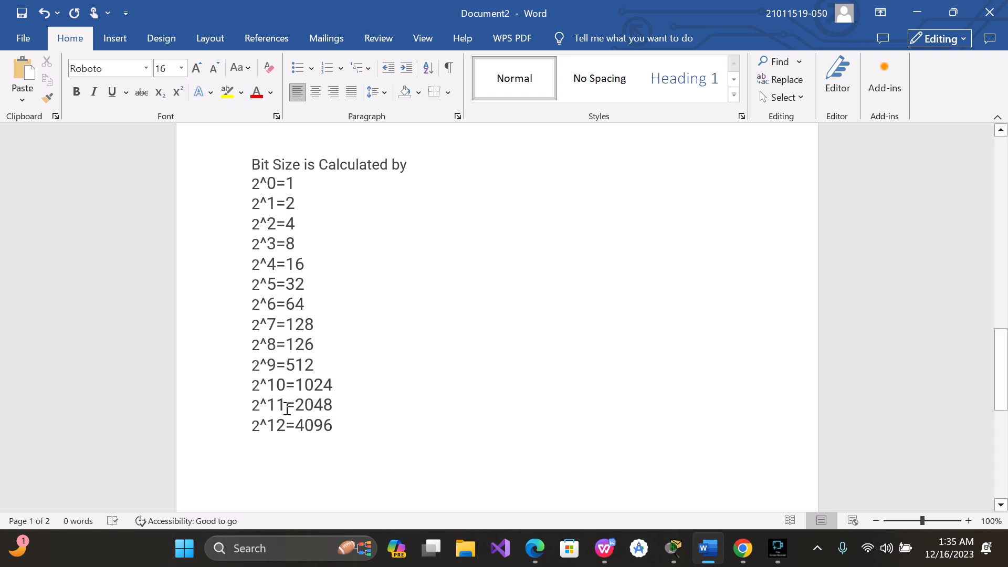
{"action": "left_click_drag", "start_coordinate": [252, 423], "coordinate": [322, 423]}
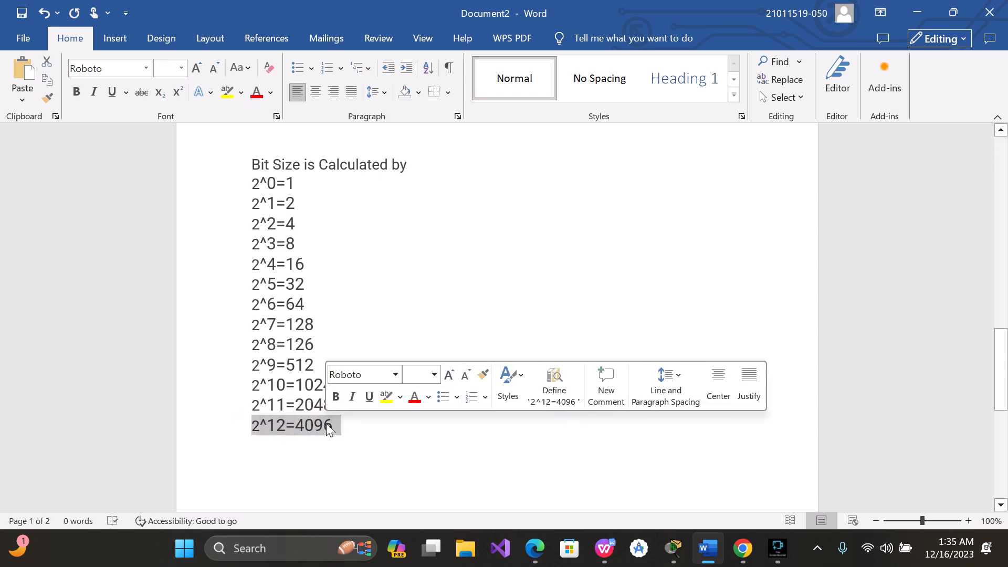
{"action": "left_click", "coordinate": [266, 405]}
{"action": "left_click_drag", "start_coordinate": [267, 404], "coordinate": [328, 407]}
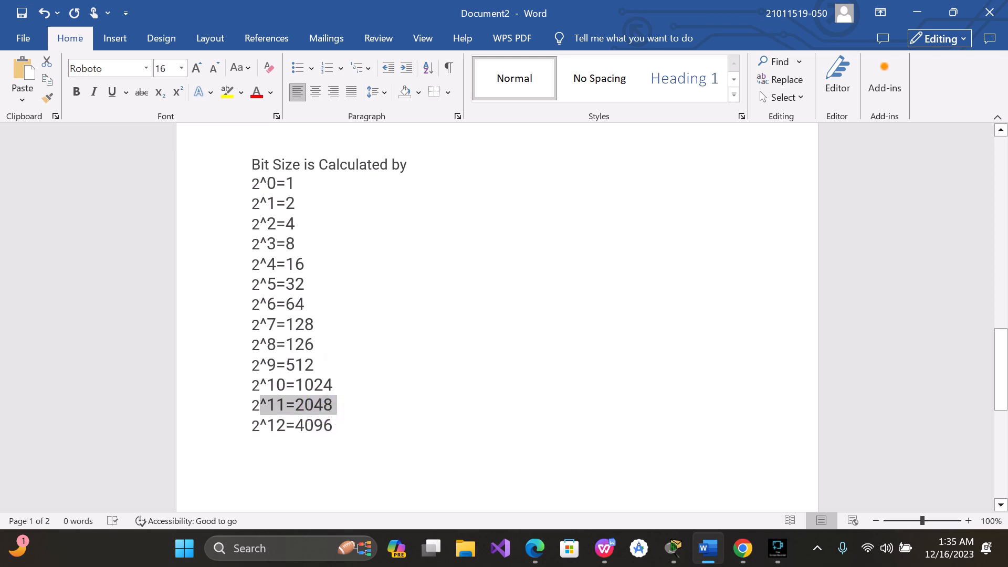
{"action": "left_click", "coordinate": [333, 425]}
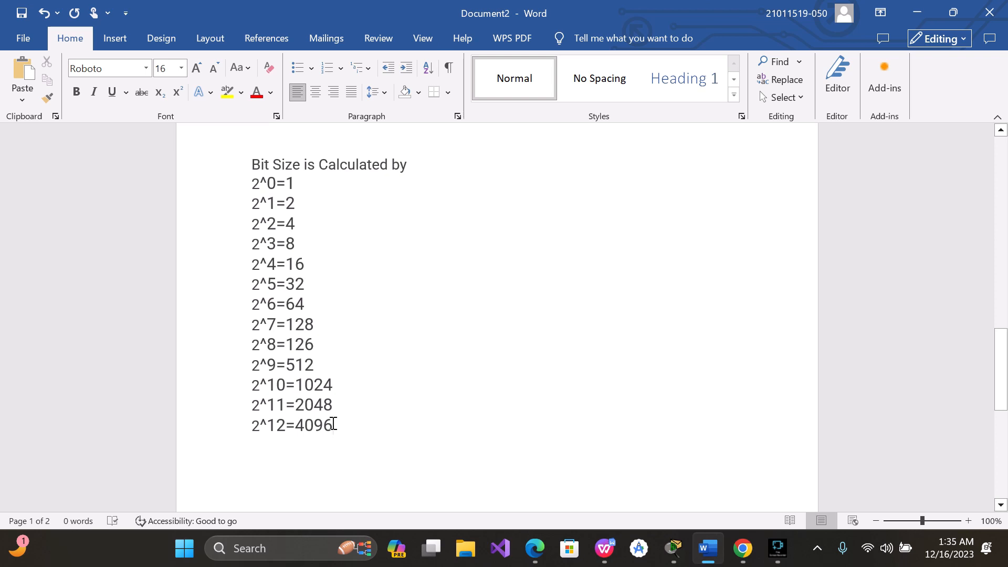
{"action": "scroll", "coordinate": [333, 424], "scroll_direction": "up", "scroll_amount": 15}
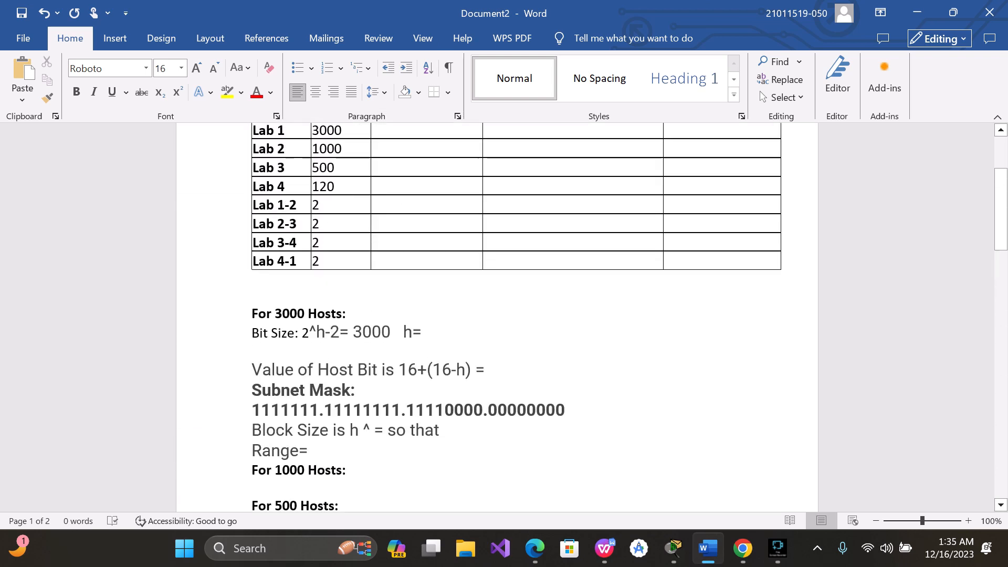
{"action": "left_click", "coordinate": [426, 330]}
{"action": "type", "text": "12"}
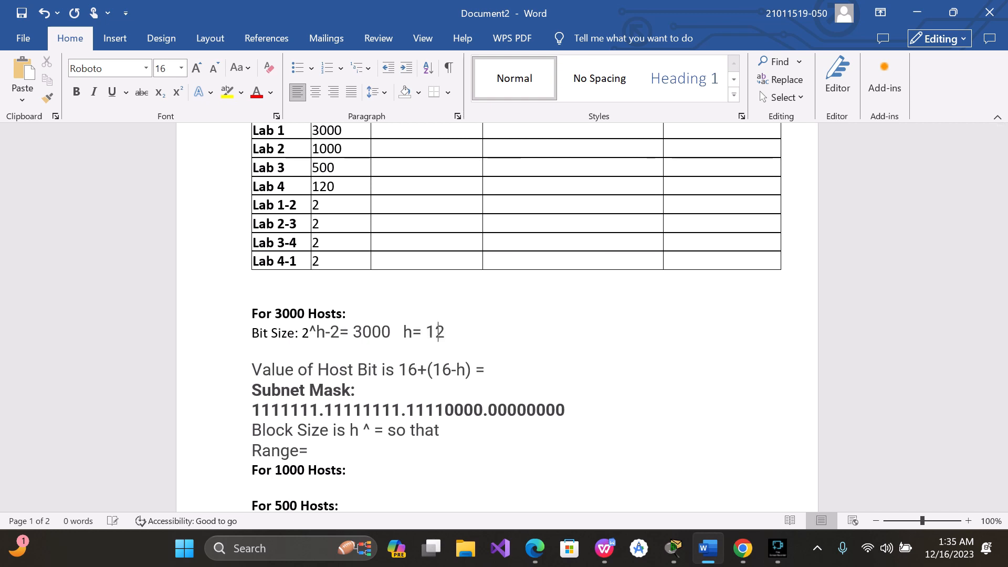
Replace h with 12 in the 3000-host "Value of Host Bit" formula and enter 20 as its result
{"action": "left_click", "coordinate": [466, 370]}
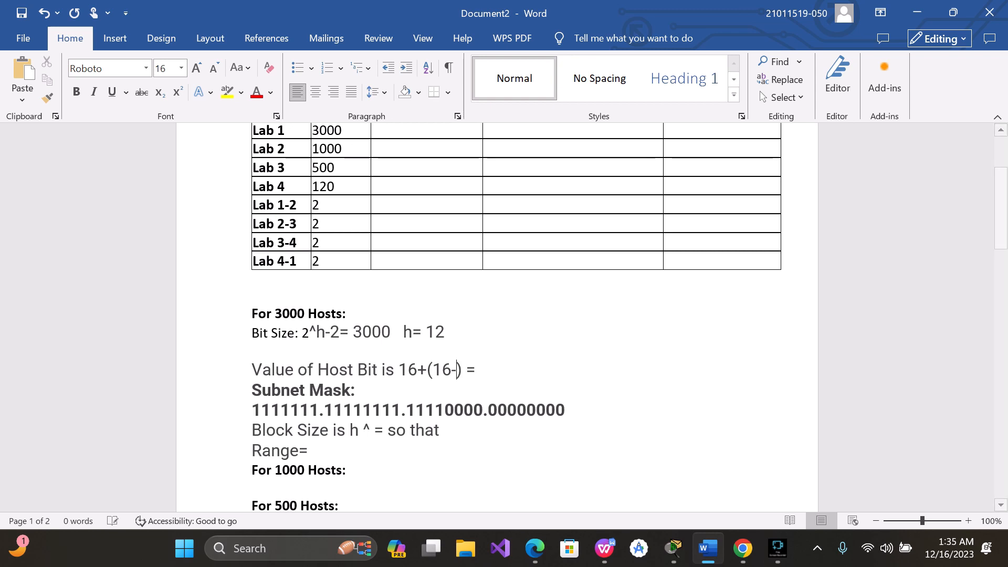
{"action": "key", "text": "BackSpace"}
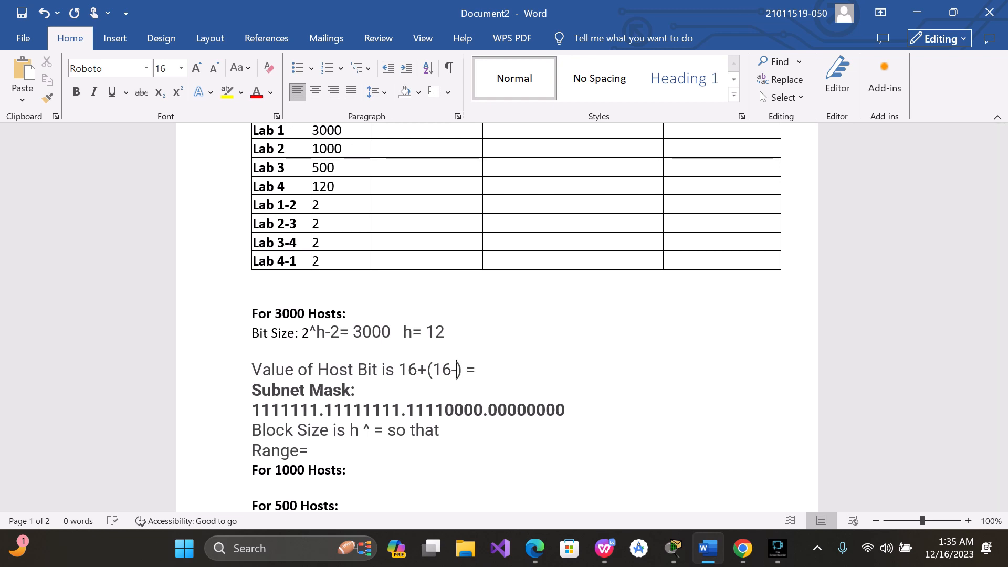
{"action": "type", "text": "12) = "}
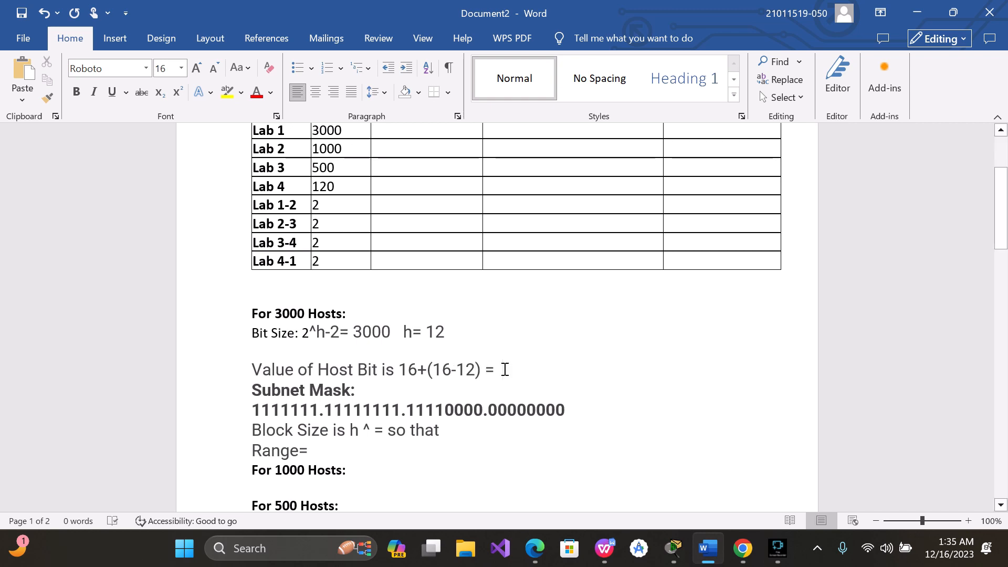
{"action": "type", "text": "20"}
Add the decimal subnet mask 255.255.240.0 on a new line below the binary mask for 3000 hosts
{"action": "left_click", "coordinate": [446, 405]}
{"action": "left_click", "coordinate": [565, 410]}
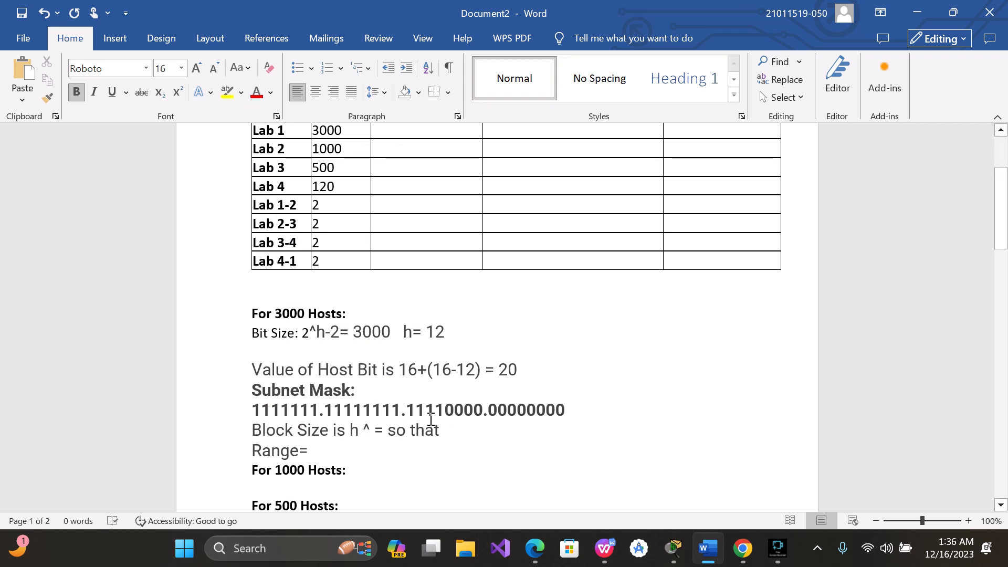
{"action": "scroll", "coordinate": [416, 416], "scroll_direction": "down", "scroll_amount": 1}
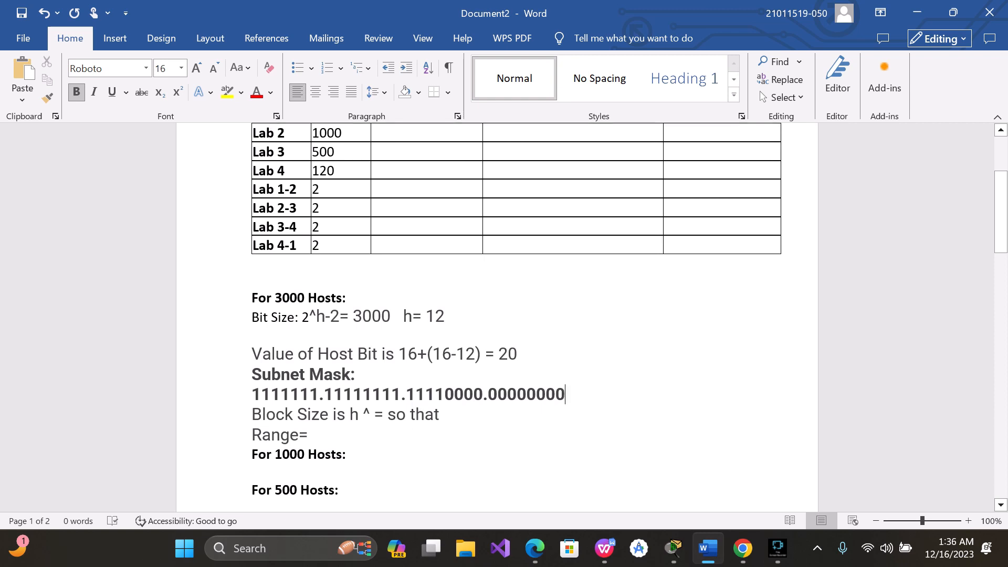
{"action": "key", "text": "Return"}
{"action": "type", "text": "22"}
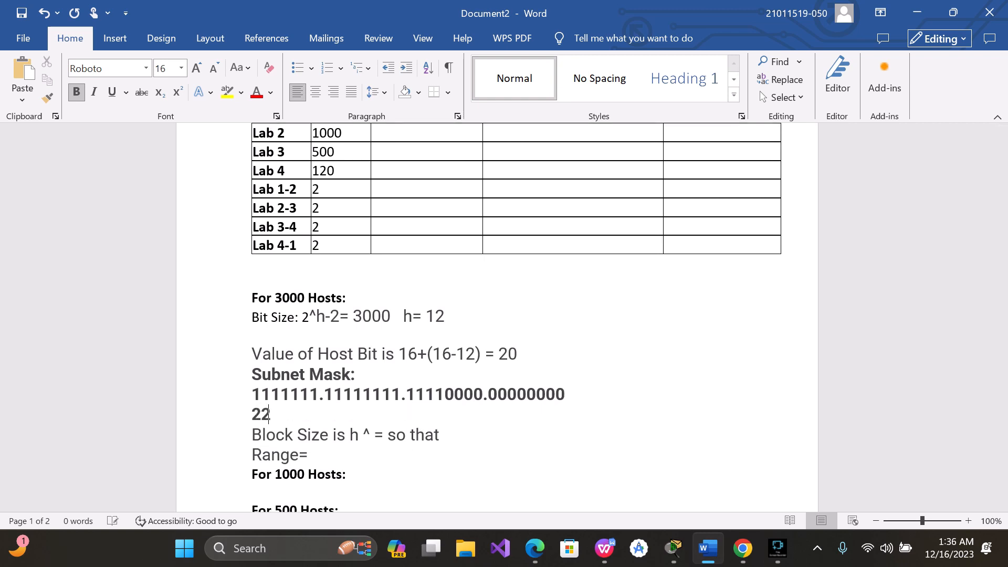
{"action": "key", "text": "BackSpace"}
{"action": "type", "text": "55.255."}
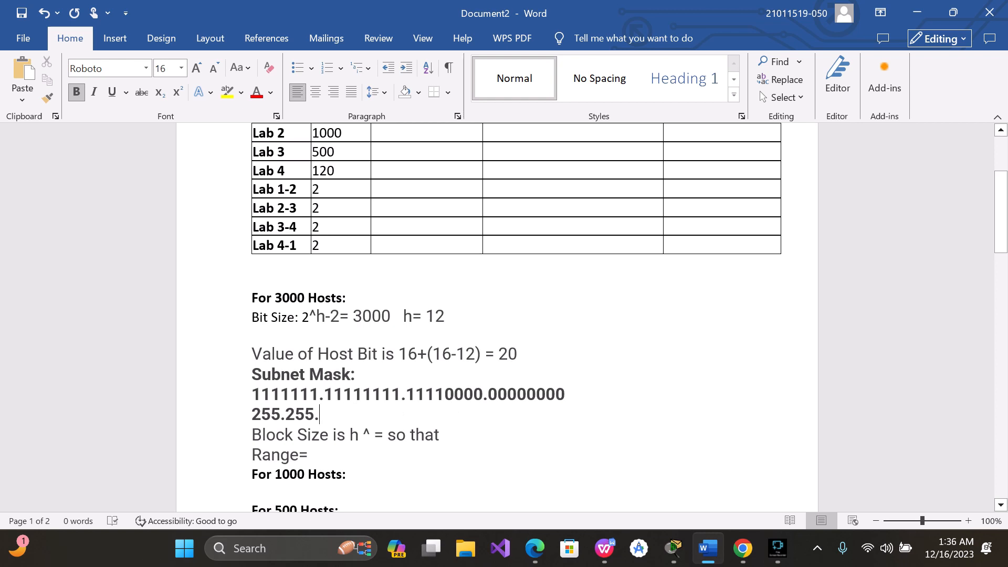
{"action": "type", "text": "240"}
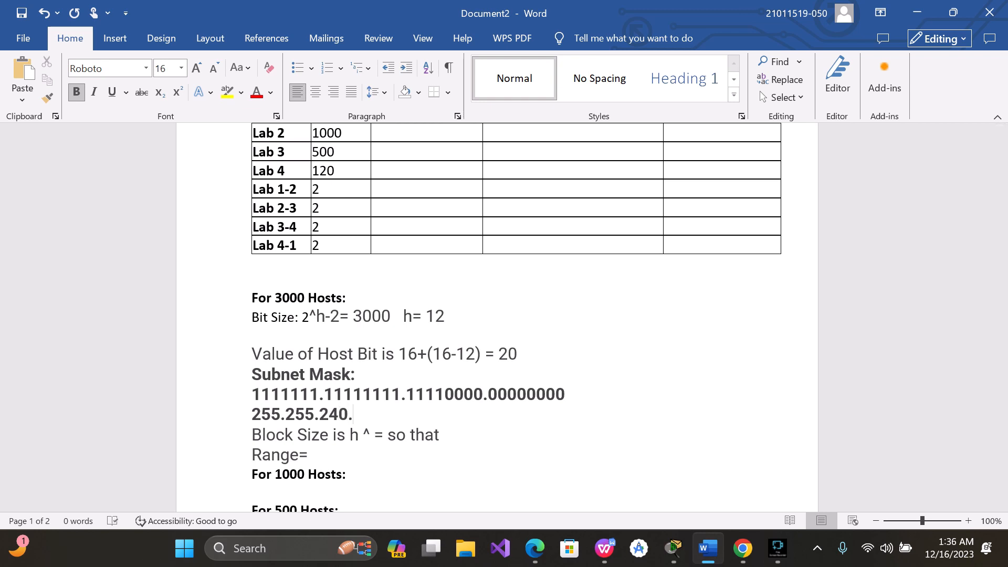
{"action": "type", "text": ".0"}
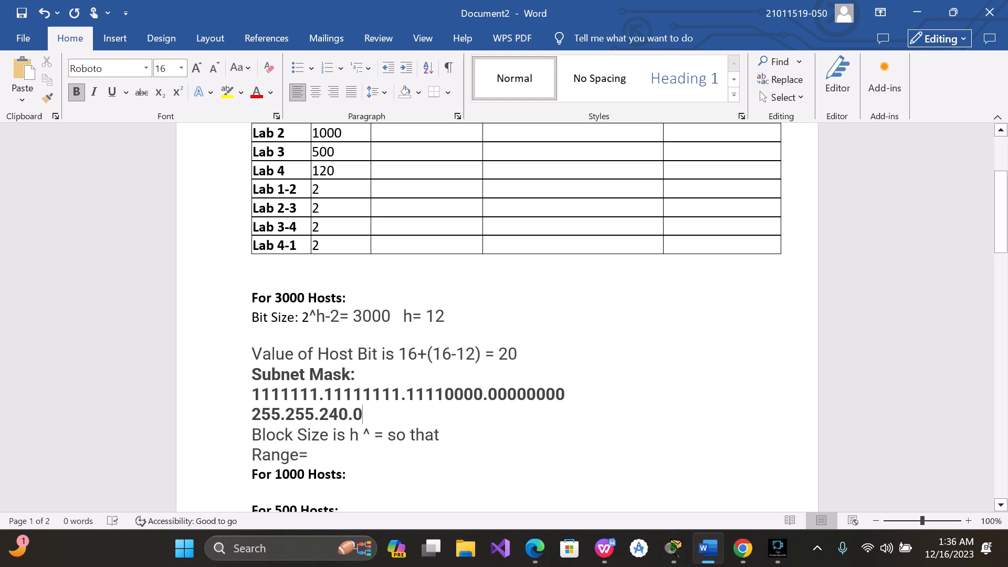
Add the line "128+64+32+16+8+4+2+1=255" below the decimal subnet mask
{"action": "key", "text": "Return"}
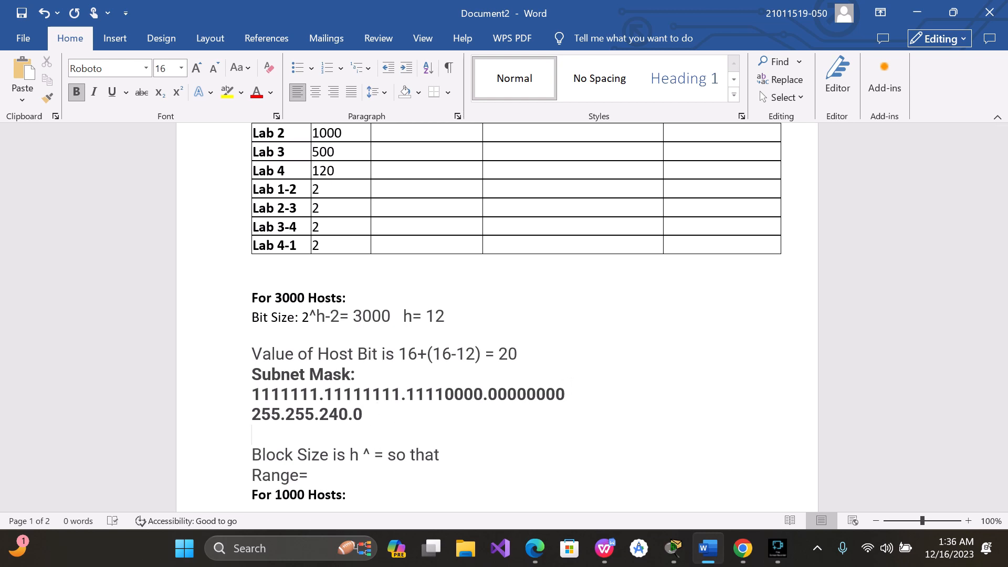
{"action": "type", "text": "128+64"}
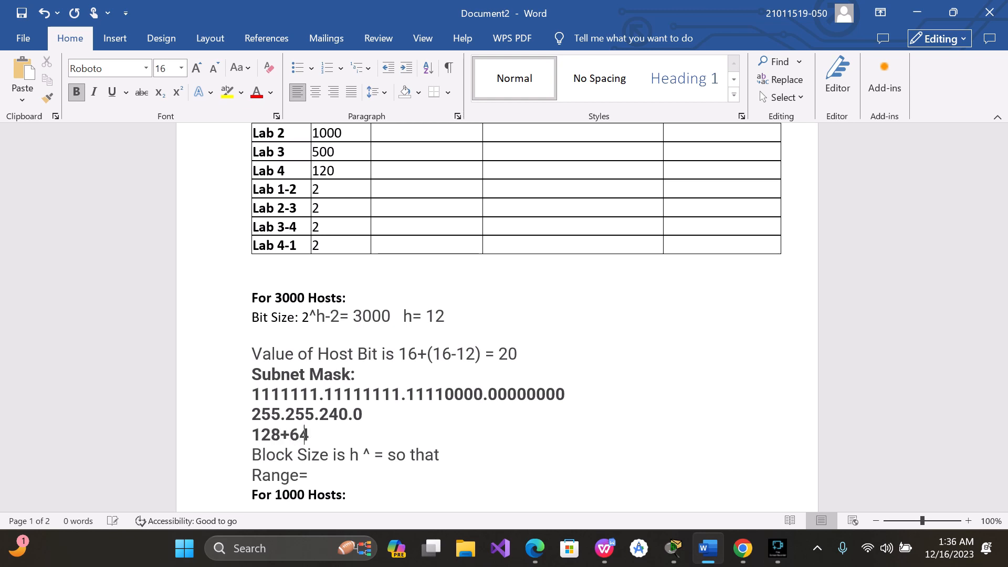
{"action": "type", "text": "+32+16+"}
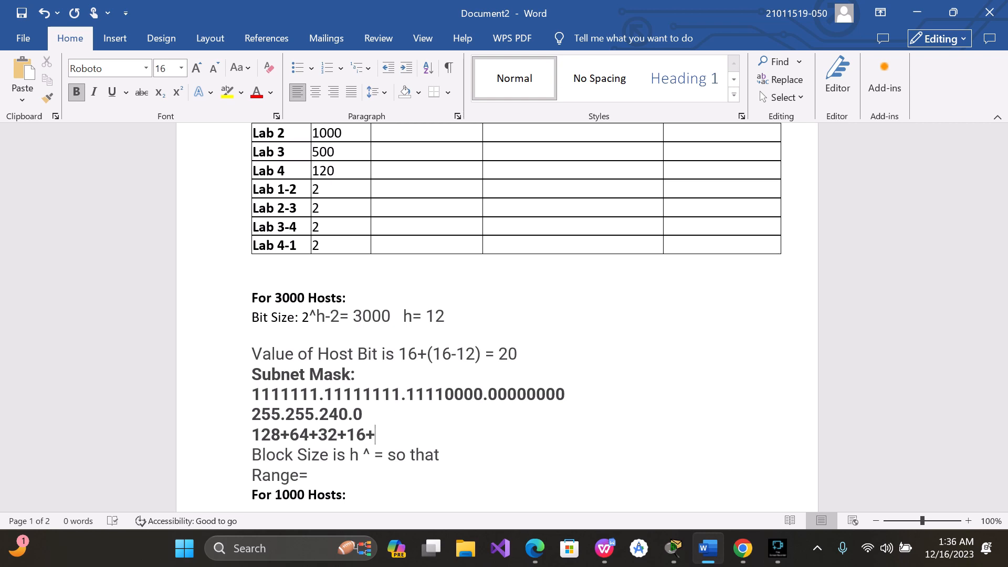
{"action": "type", "text": "8+4+2+1"}
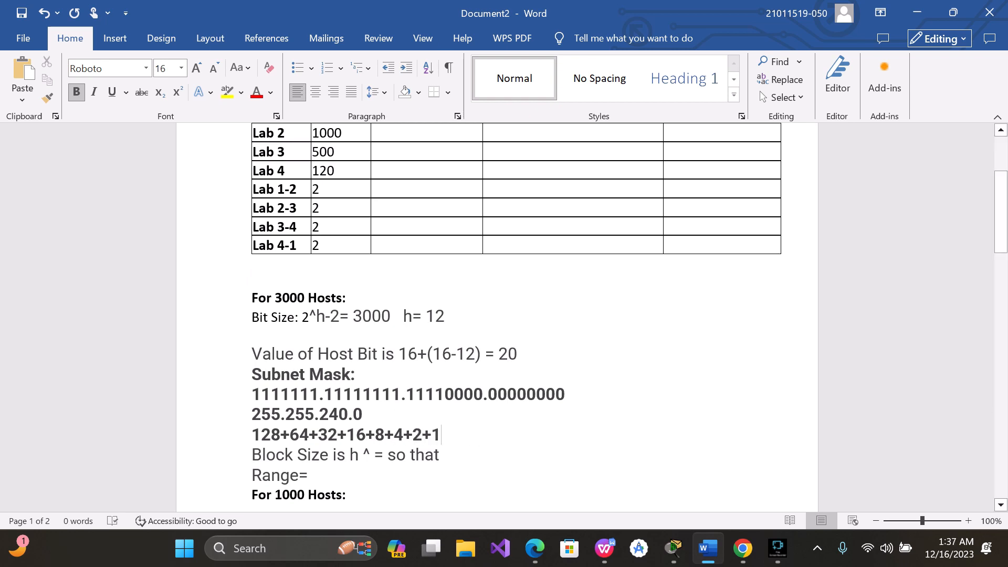
{"action": "type", "text": "=255"}
Shorten the sum line below the 3000-host subnet mask to "128+64+32+16=240"
{"action": "left_click_drag", "start_coordinate": [441, 434], "coordinate": [366, 435]}
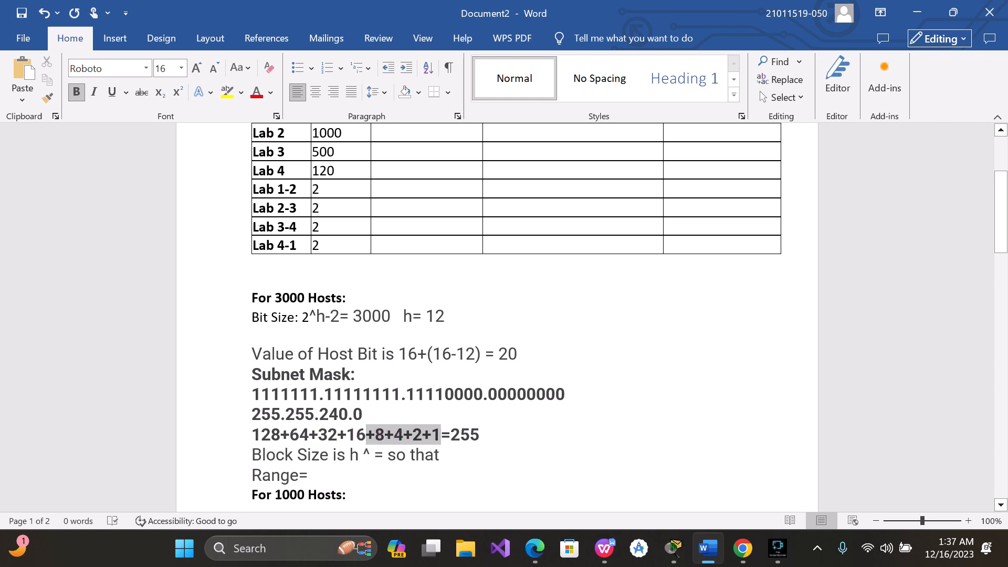
{"action": "key", "text": "BackSpace"}
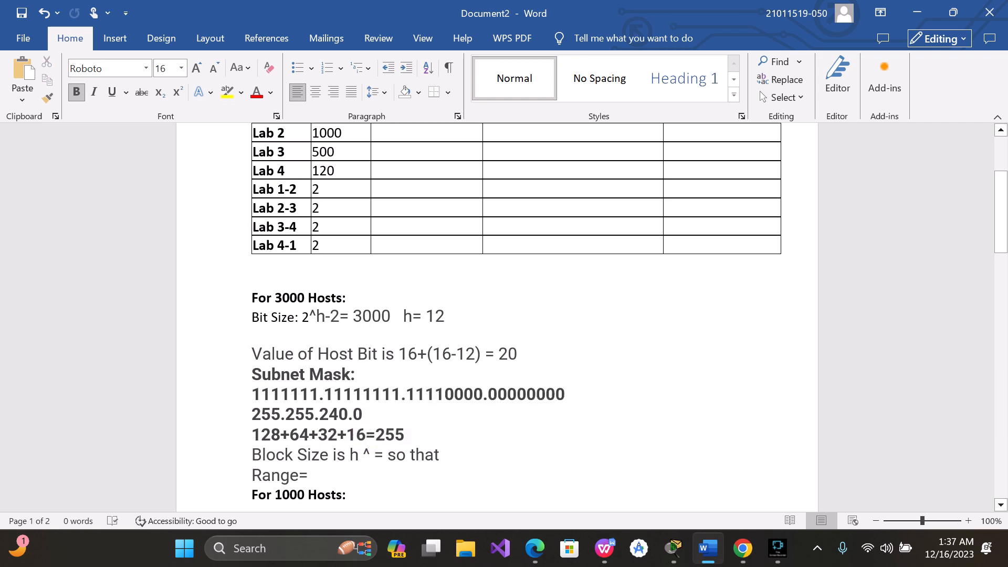
{"action": "left_click", "coordinate": [412, 435]}
{"action": "key", "text": "BackSpace"}
{"action": "key", "text": "BackSpace"}
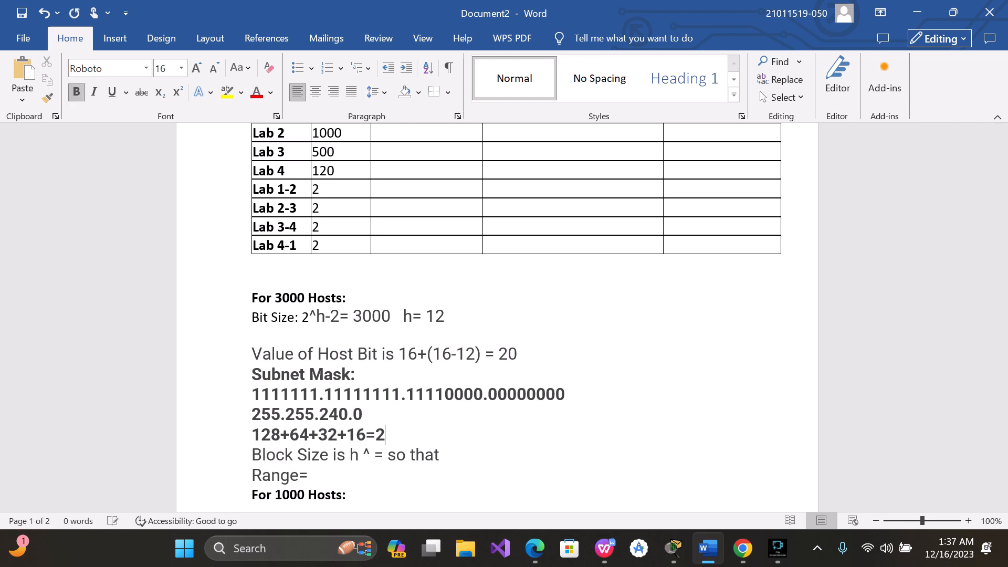
{"action": "type", "text": "40"}
Delete the whole sum line below the 3000-host decimal subnet mask
{"action": "left_click_drag", "start_coordinate": [407, 436], "coordinate": [262, 438]}
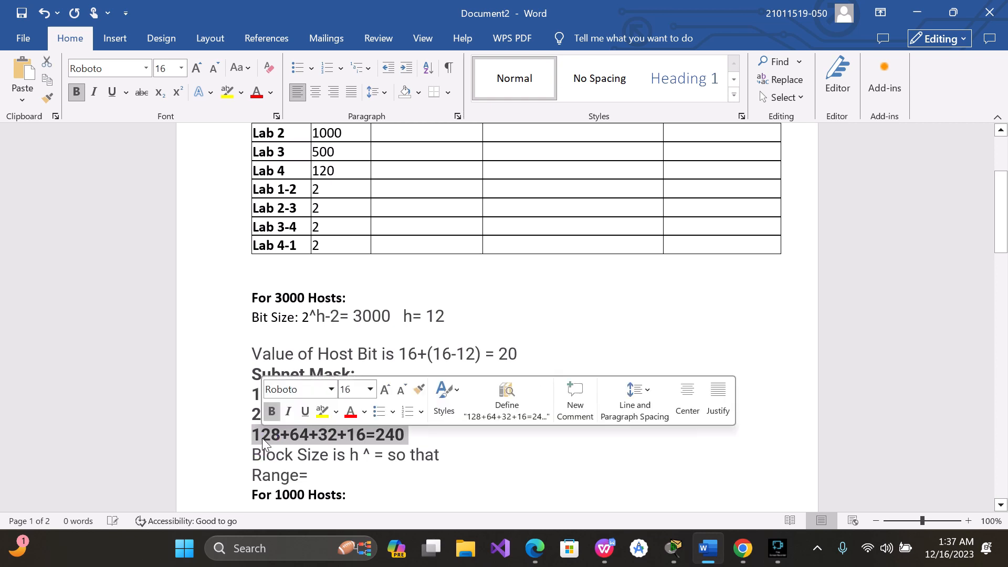
{"action": "key", "text": "Delete"}
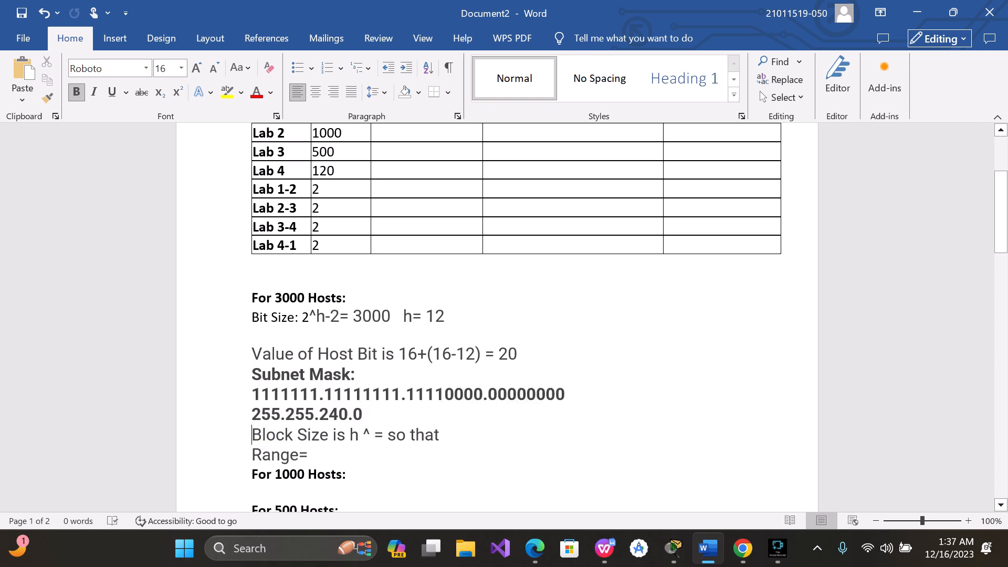
Copy 255.255.240.0 into Lab 1's Subnet Mask cell and remove the extra blank line from the cell
{"action": "left_click_drag", "start_coordinate": [370, 414], "coordinate": [252, 417]}
{"action": "key", "text": "ctrl+c"}
{"action": "scroll", "coordinate": [255, 420], "scroll_direction": "up", "scroll_amount": 5}
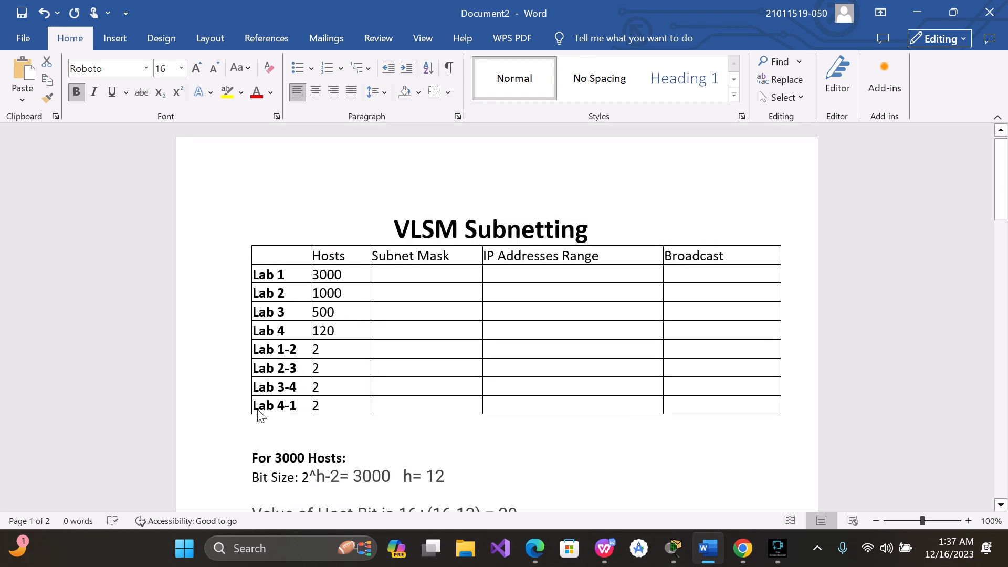
{"action": "left_click", "coordinate": [386, 279]}
{"action": "key", "text": "ctrl+v"}
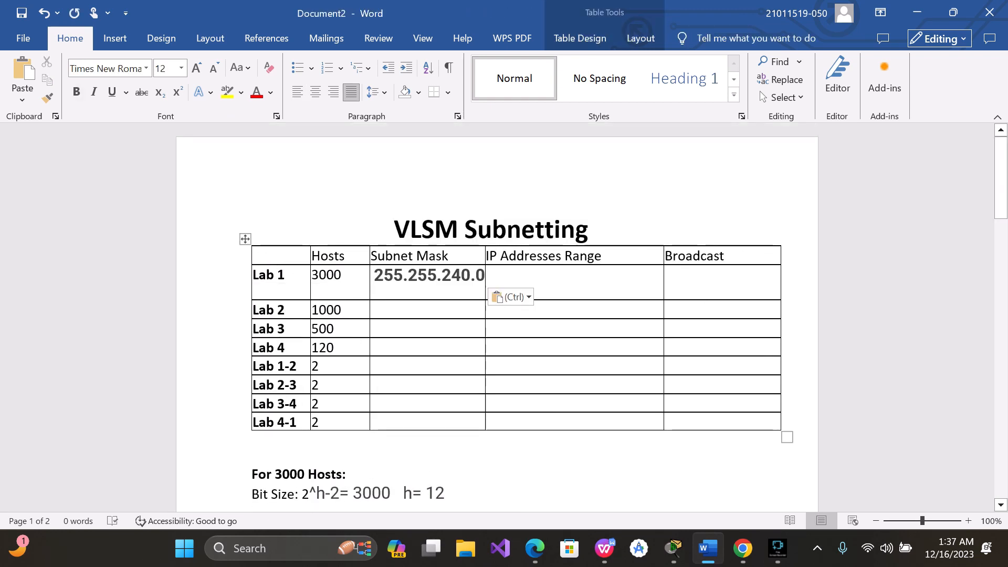
{"action": "key", "text": "BackSpace"}
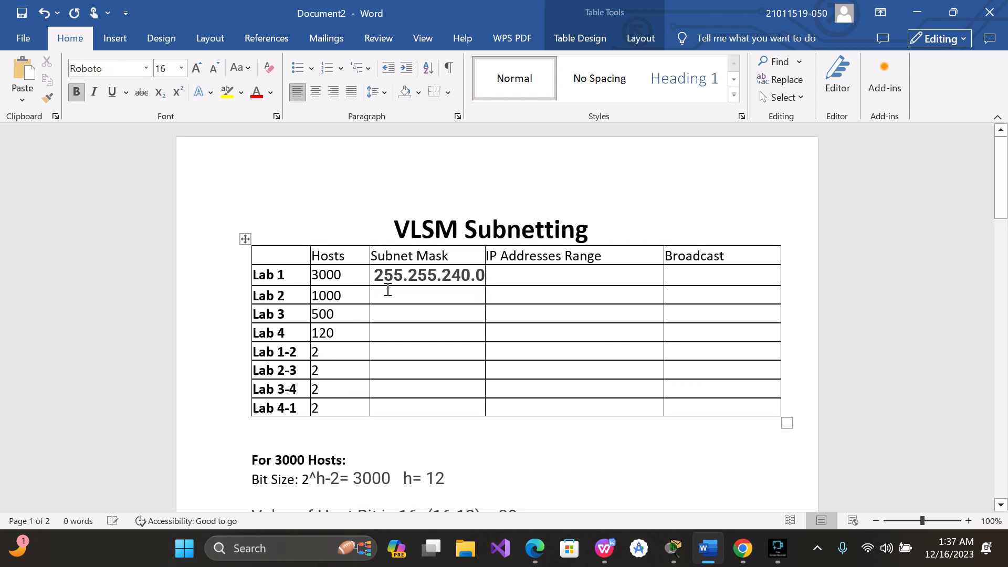
In the 3000-host Block Size line, enter 12 as the exponent and add 4096/256=16 after "so that"
{"action": "scroll", "coordinate": [393, 327], "scroll_direction": "down", "scroll_amount": 6}
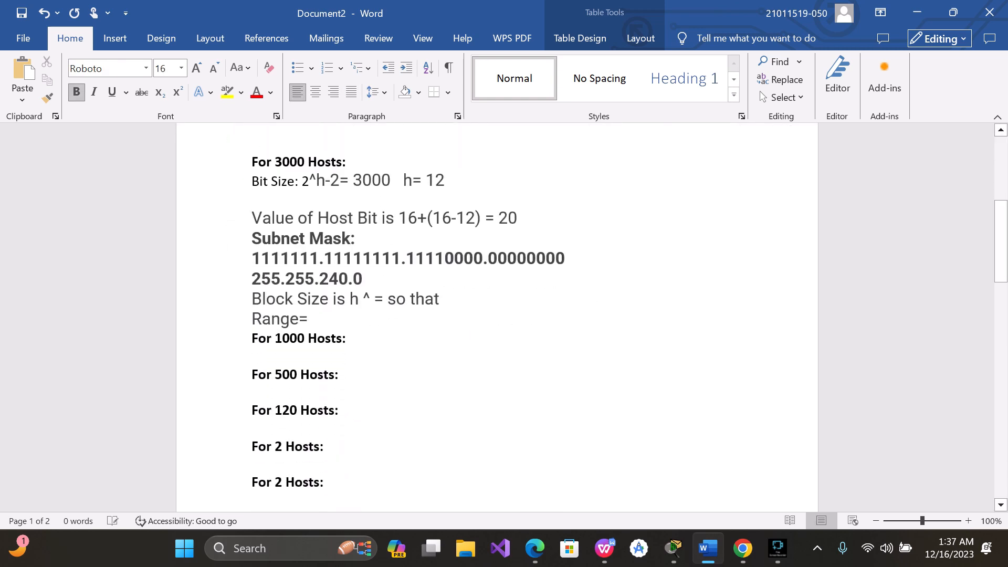
{"action": "left_click", "coordinate": [372, 299]}
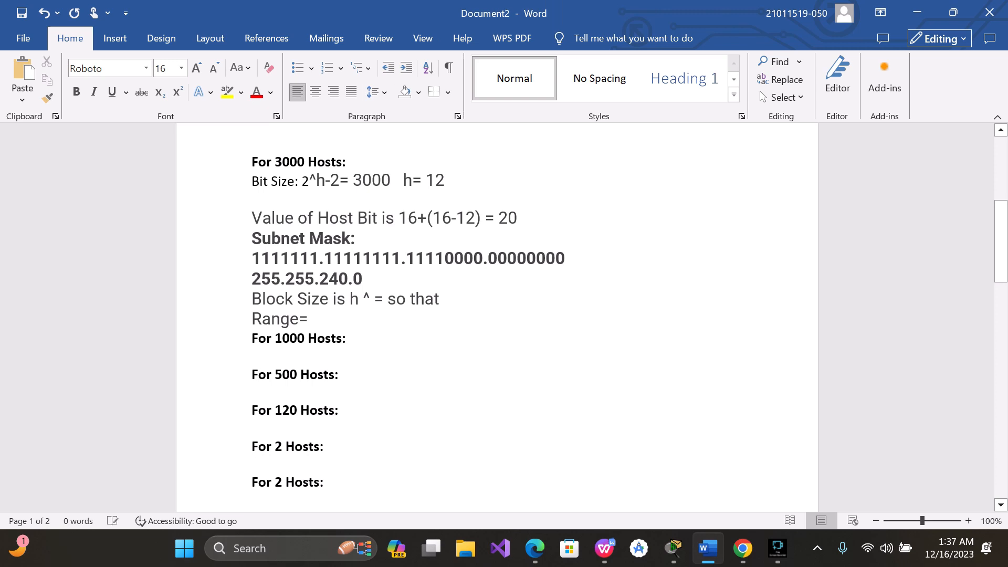
{"action": "type", "text": "12"}
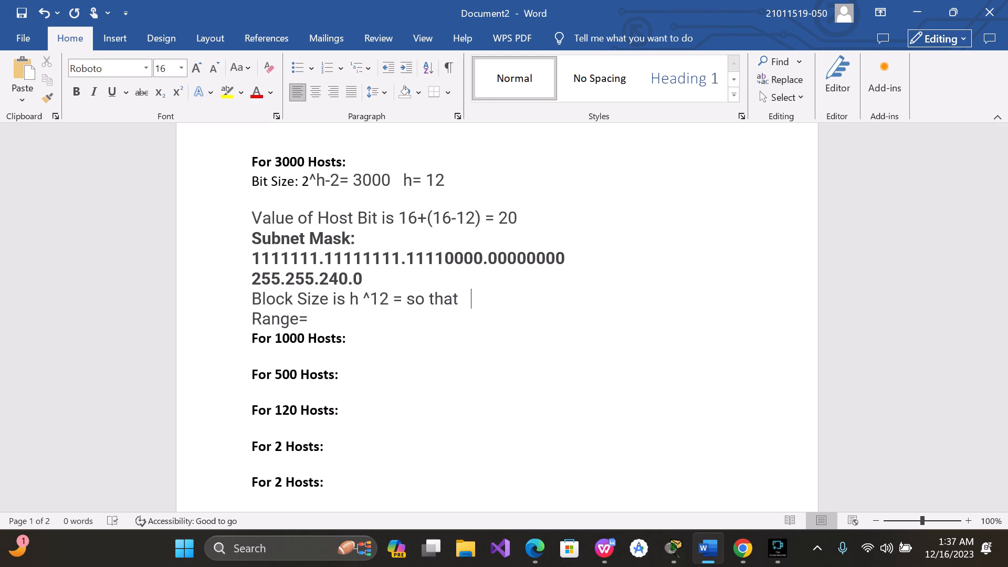
{"action": "type", "text": " 4096"}
{"action": "type", "text": "/256"}
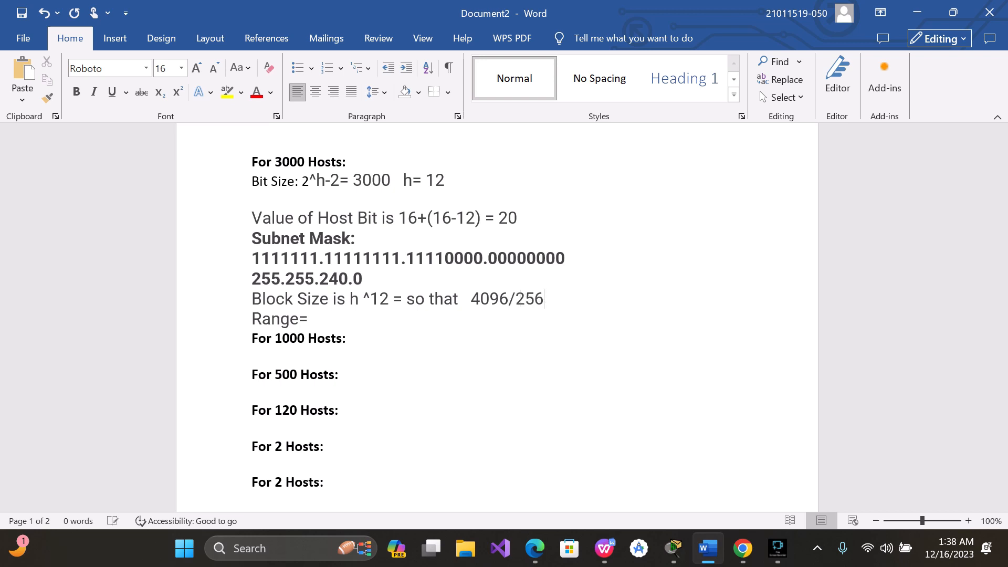
{"action": "type", "text": "=16"}
Switch to Edge and calculate 4096÷256 in the online scientific calculator
{"action": "left_click", "coordinate": [535, 549]}
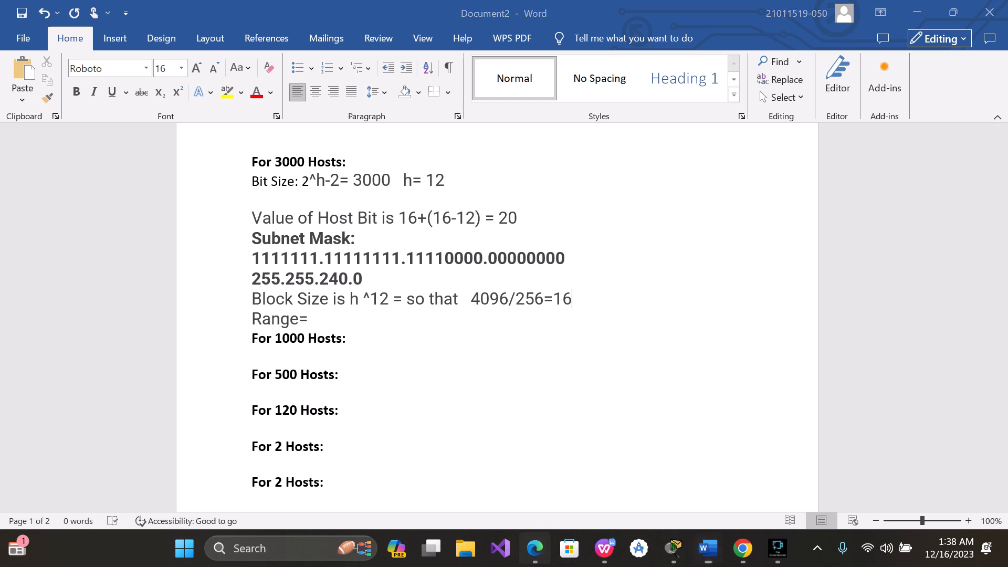
{"action": "left_click", "coordinate": [392, 420]}
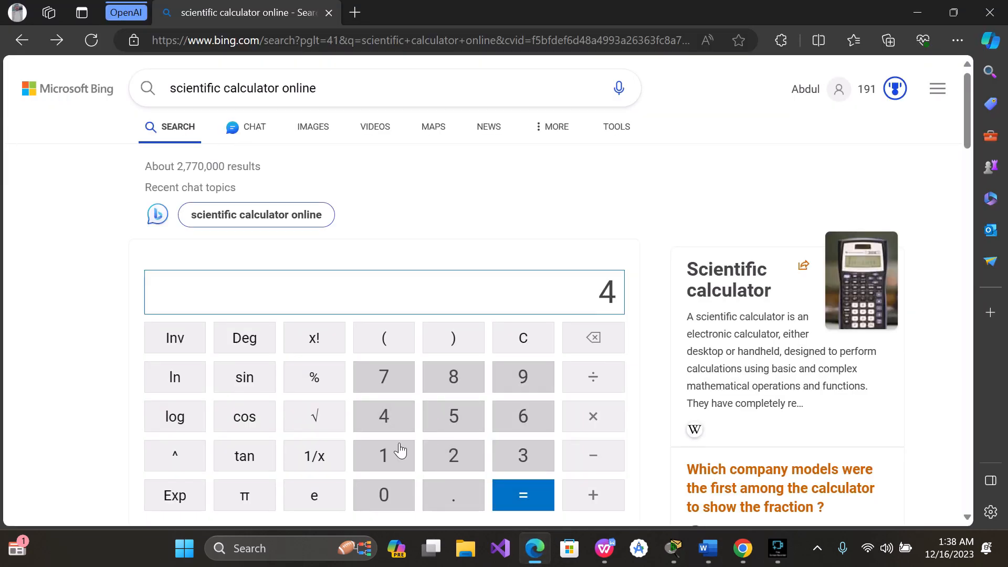
{"action": "left_click", "coordinate": [384, 488]}
{"action": "left_click", "coordinate": [521, 386]}
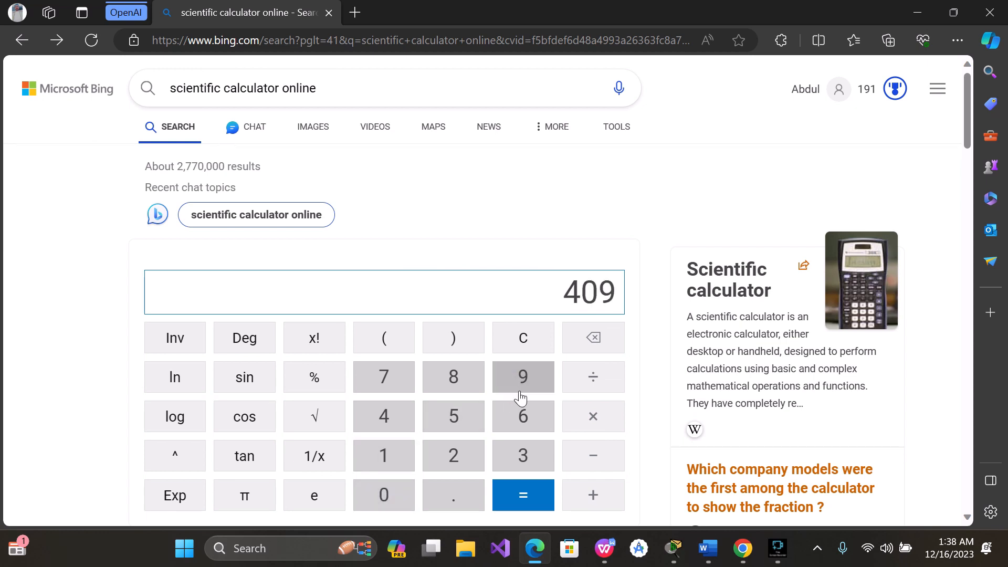
{"action": "left_click", "coordinate": [522, 415]}
{"action": "left_click", "coordinate": [593, 378]}
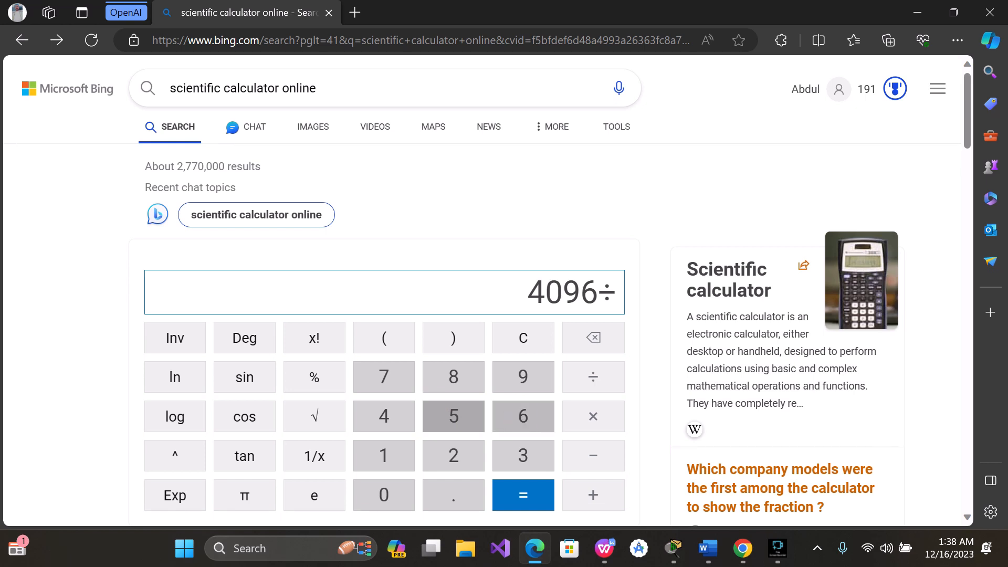
{"action": "left_click", "coordinate": [520, 416]}
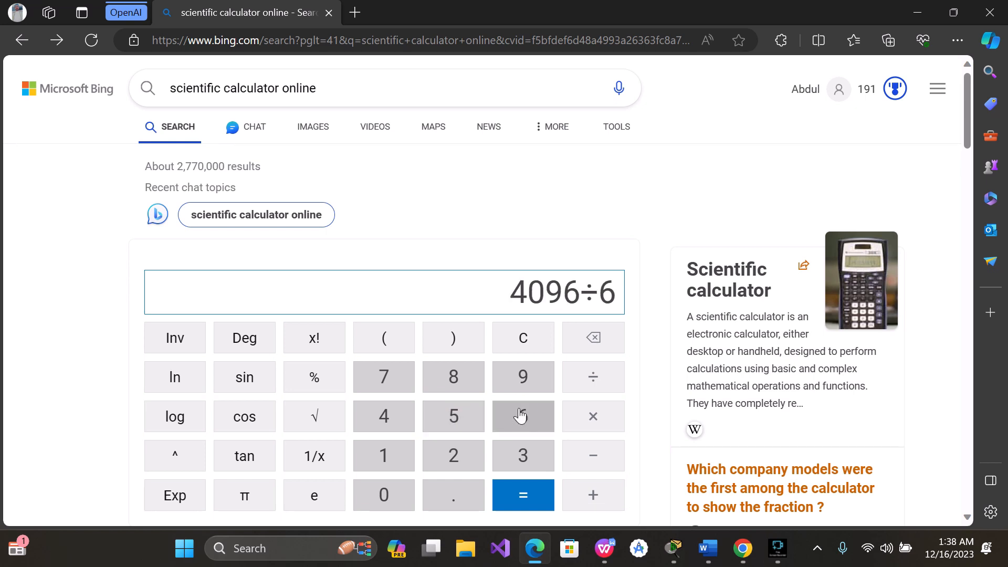
{"action": "left_click", "coordinate": [590, 339]}
{"action": "left_click", "coordinate": [453, 456]}
{"action": "left_click", "coordinate": [462, 423]}
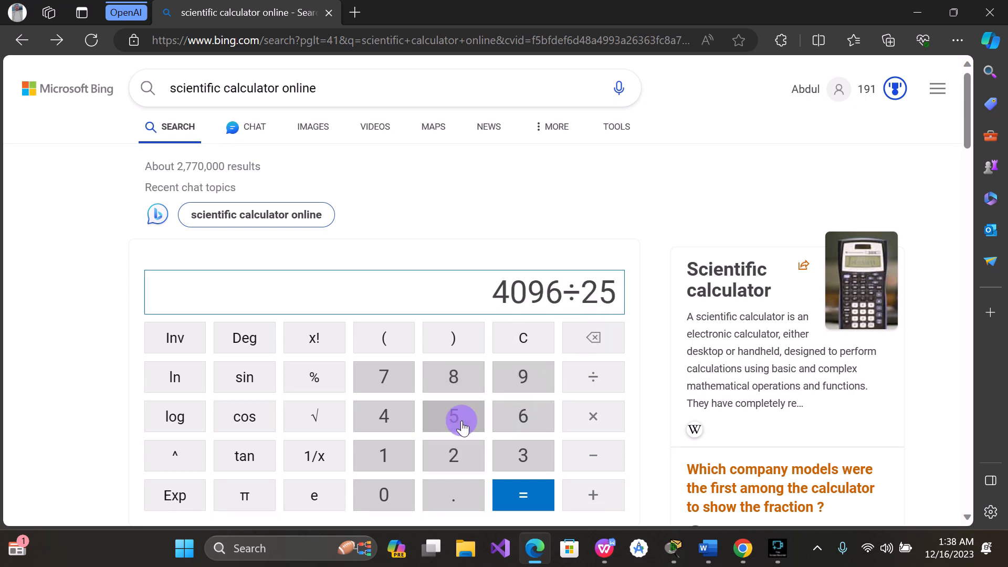
{"action": "left_click", "coordinate": [507, 425]}
{"action": "left_click", "coordinate": [520, 491]}
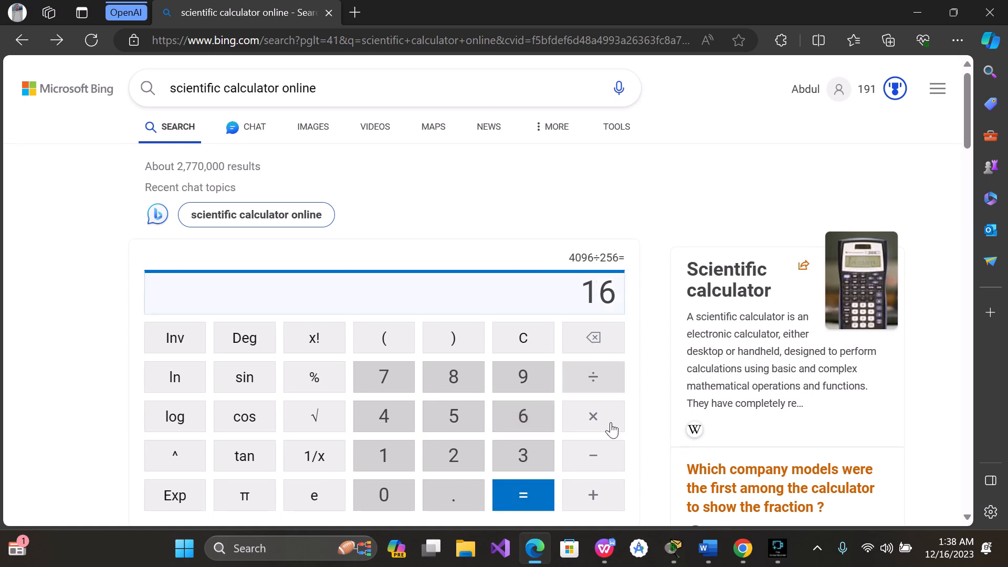
Return to Word and enter the 3000-host range from 172.10.0.0 to 172.10.15.255, joined by a row of dashes
{"action": "left_click", "coordinate": [708, 548]}
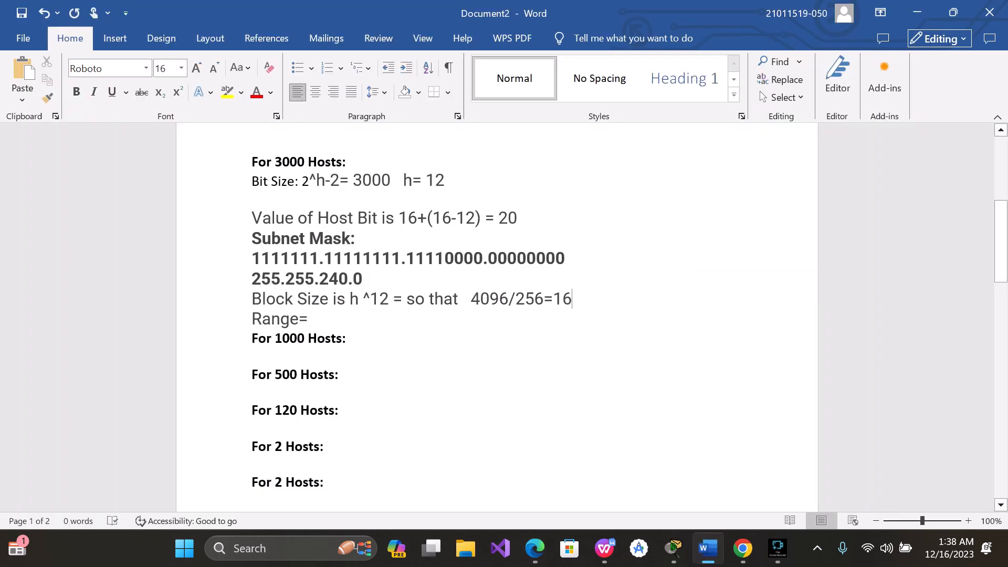
{"action": "left_click", "coordinate": [313, 318]}
{"action": "type", "text": "1"}
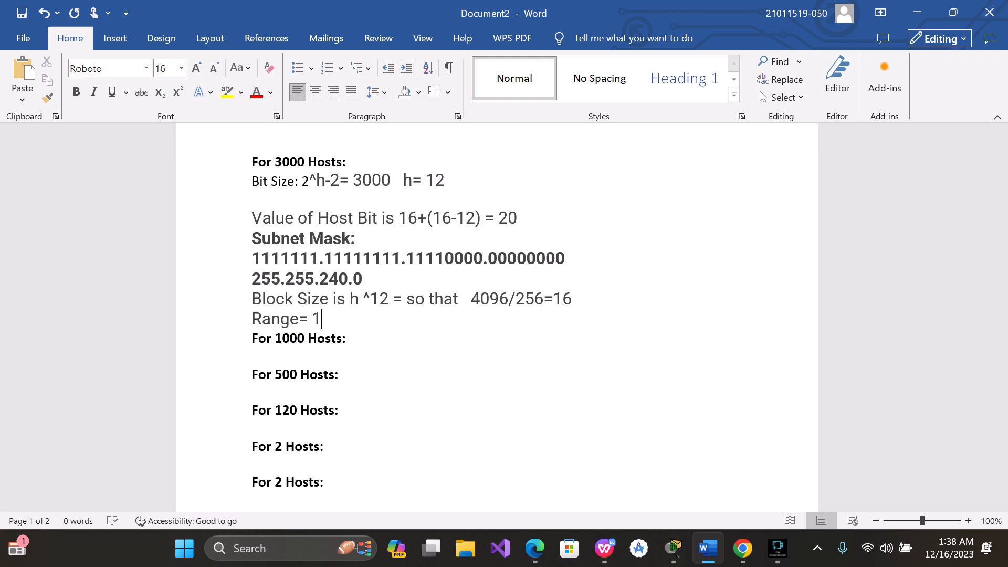
{"action": "type", "text": "72.12"}
{"action": "key", "text": "BackSpace"}
{"action": "type", "text": "0.0.0     ------------------------------"}
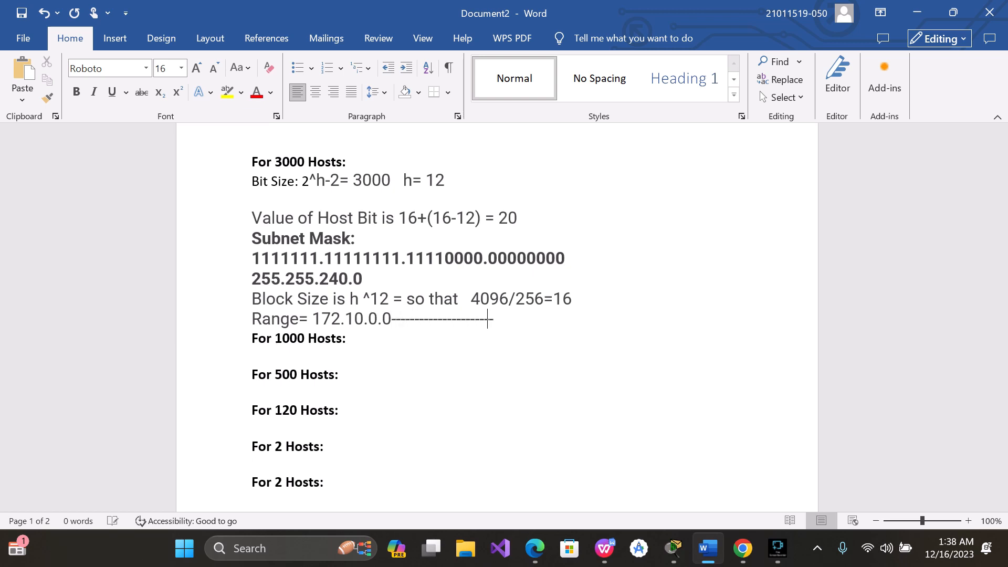
{"action": "type", "text": "----------172.10.15."}
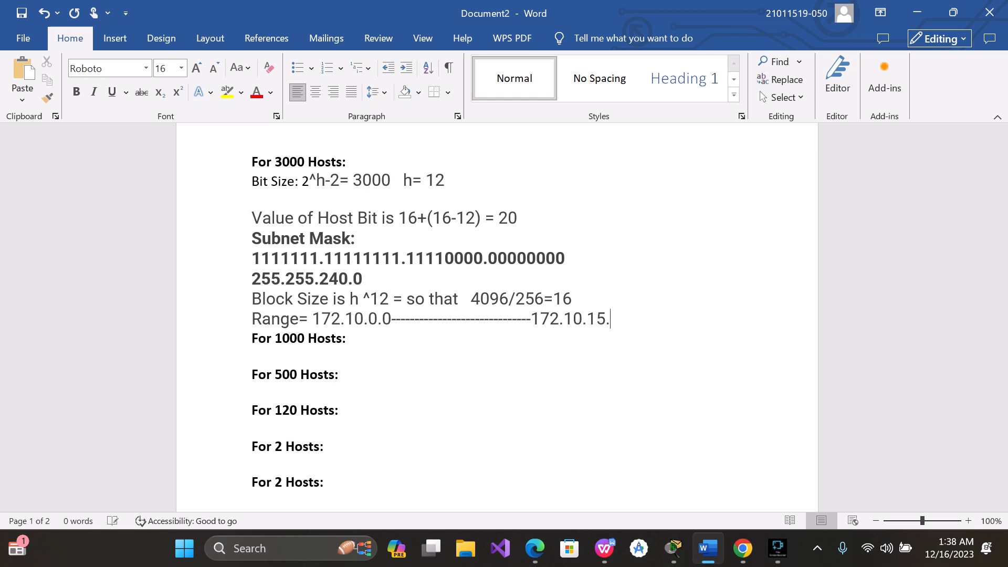
{"action": "type", "text": "255"}
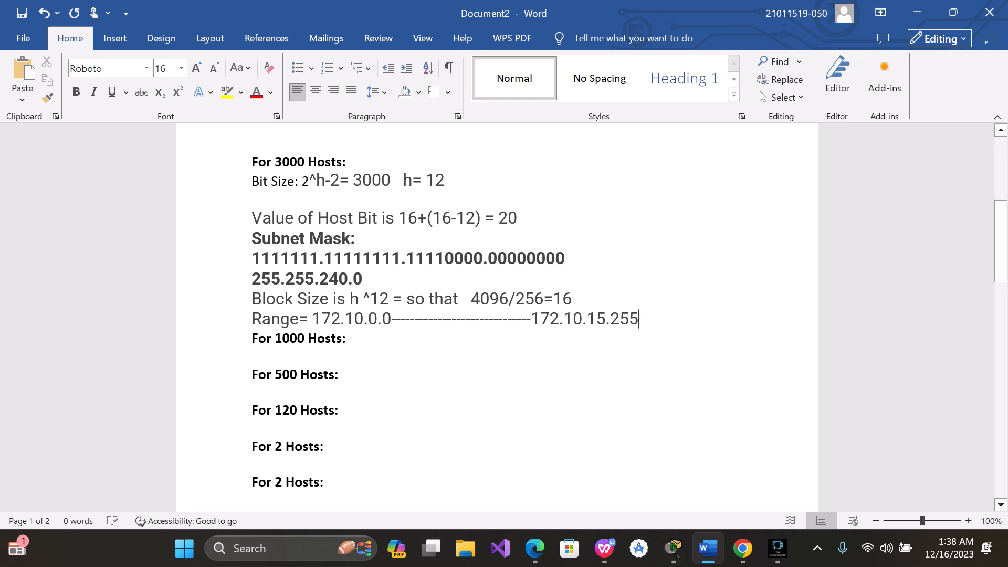
Add the line "172.10.0.0 Network Address" below the 3000-host range
{"action": "key", "text": "Return"}
{"action": "type", "text": "1"}
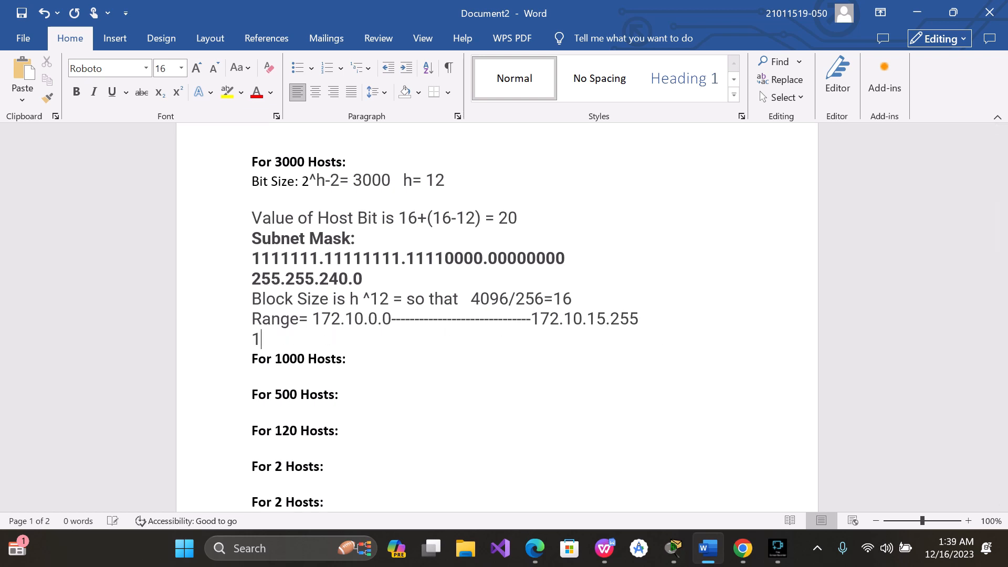
{"action": "type", "text": "72.10.0.0  Netw"}
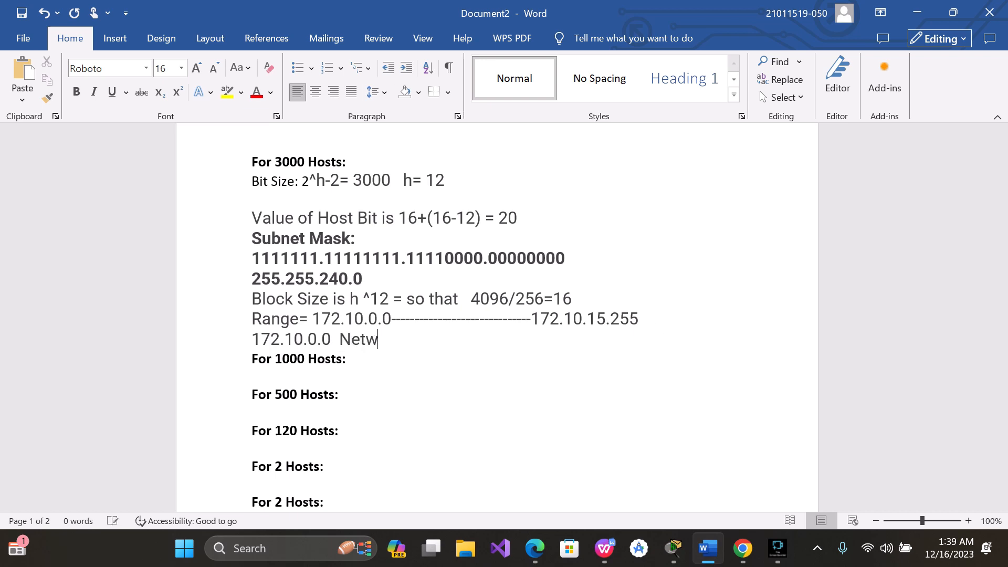
{"action": "type", "text": "ork Address"}
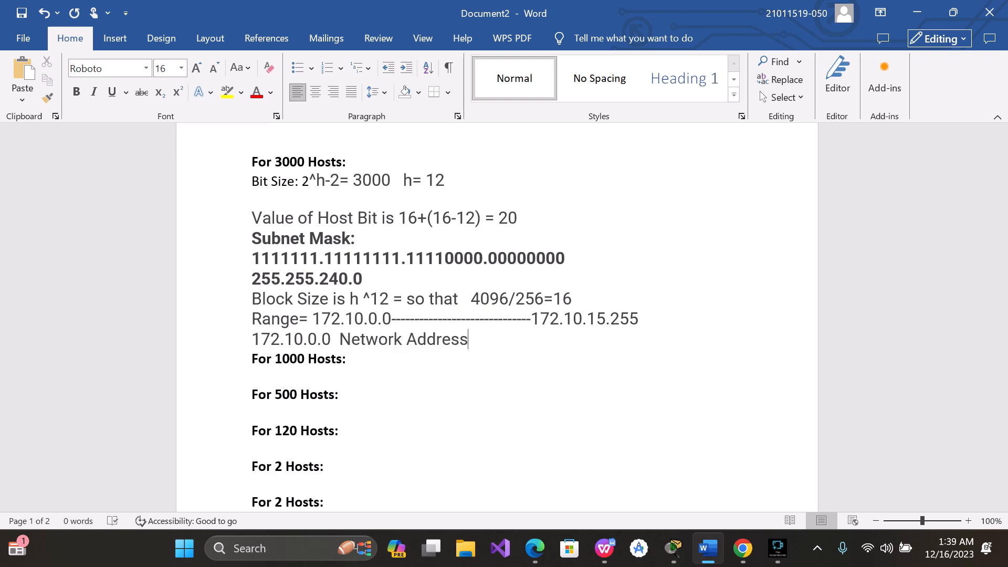
Copy 172.10.15.255 from the range onto a line below the network address, label it "Broadcast" and remove its leading space
{"action": "key", "text": "Return"}
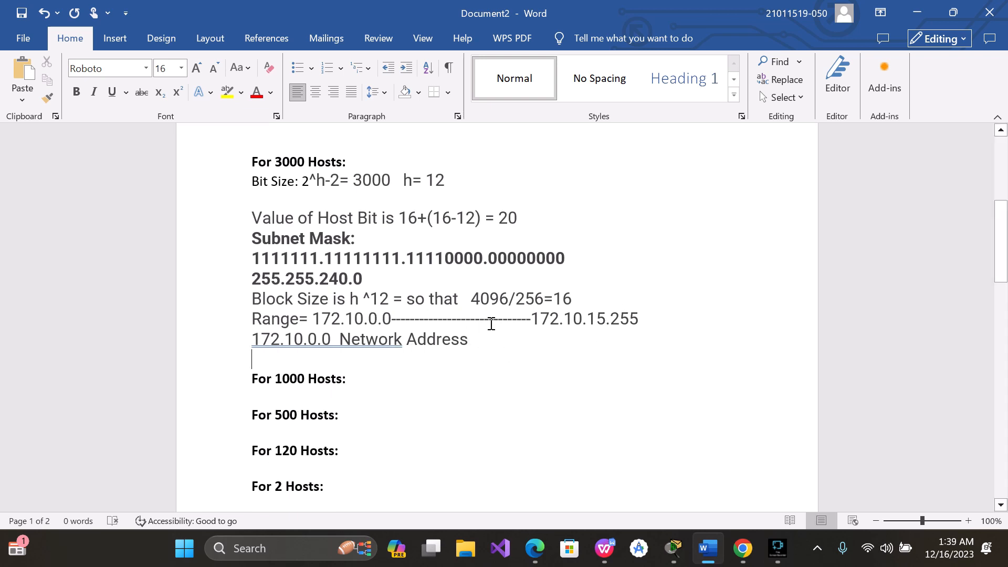
{"action": "left_click_drag", "start_coordinate": [530, 319], "coordinate": [645, 314]}
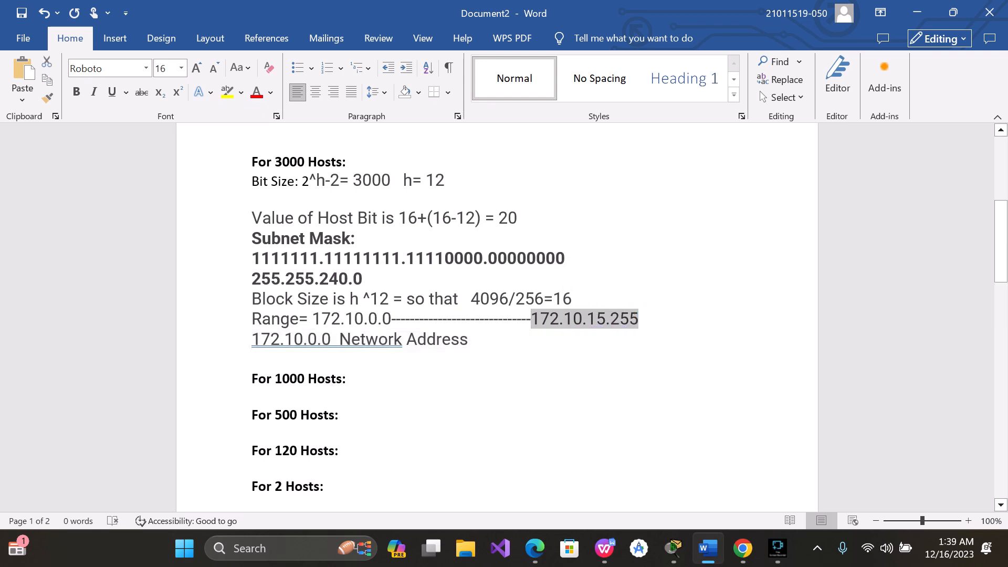
{"action": "key", "text": "ctrl+c"}
{"action": "left_click", "coordinate": [255, 358]}
{"action": "key", "text": "ctrl+v"}
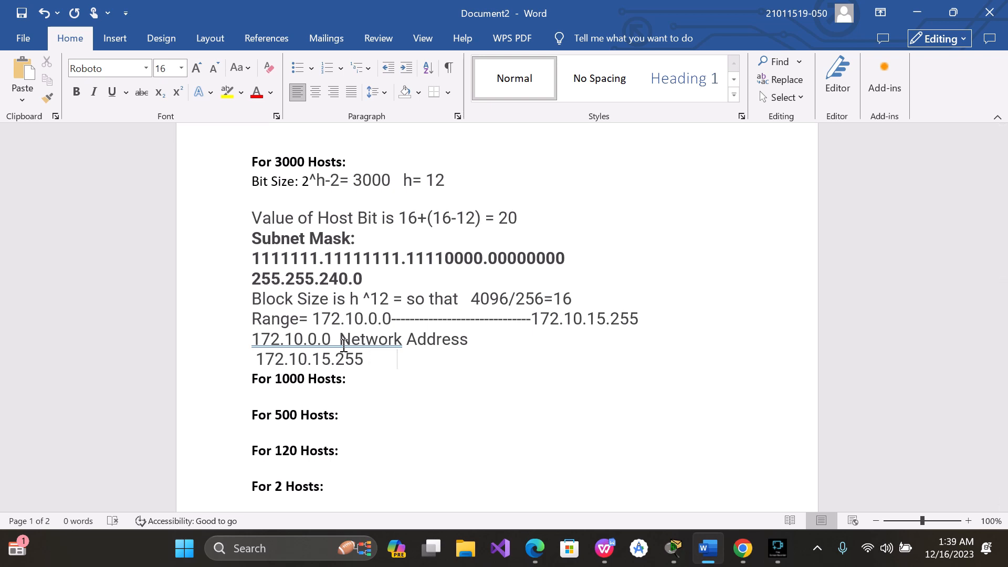
{"action": "type", "text": "Broad"}
{"action": "key", "text": "BackSpace"}
{"action": "type", "text": "cast"}
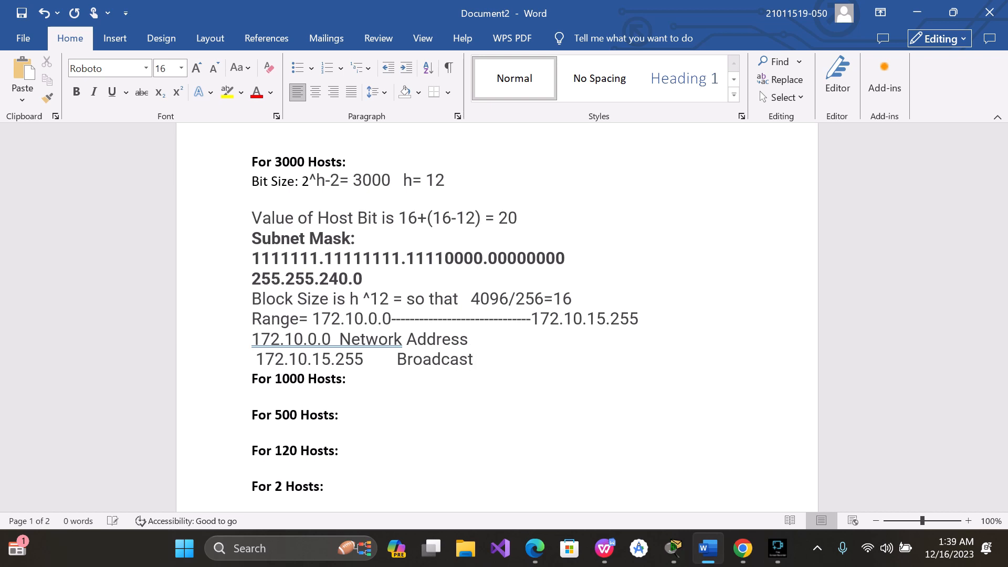
{"action": "key", "text": "Return"}
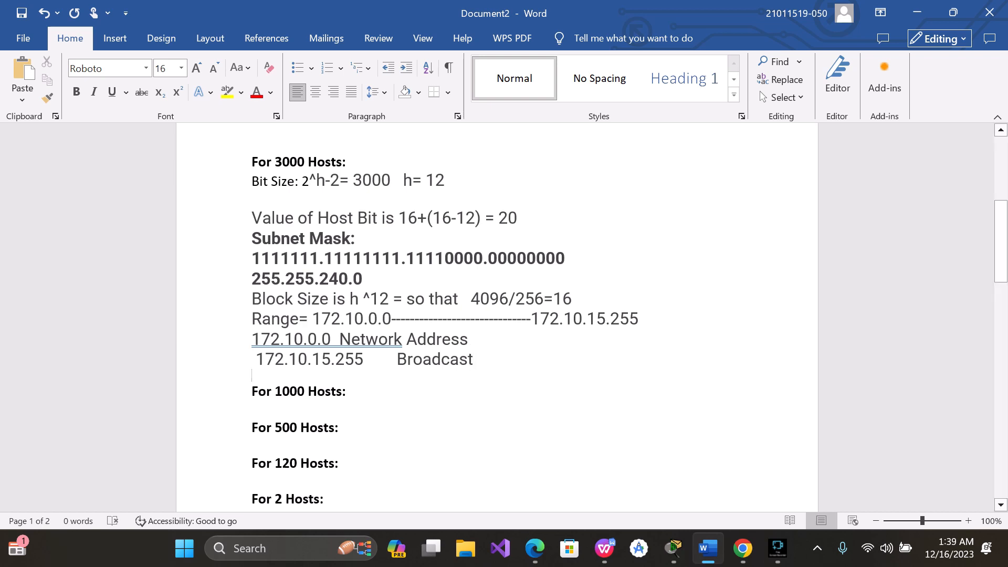
{"action": "left_click", "coordinate": [259, 360]}
{"action": "key", "text": "BackSpace"}
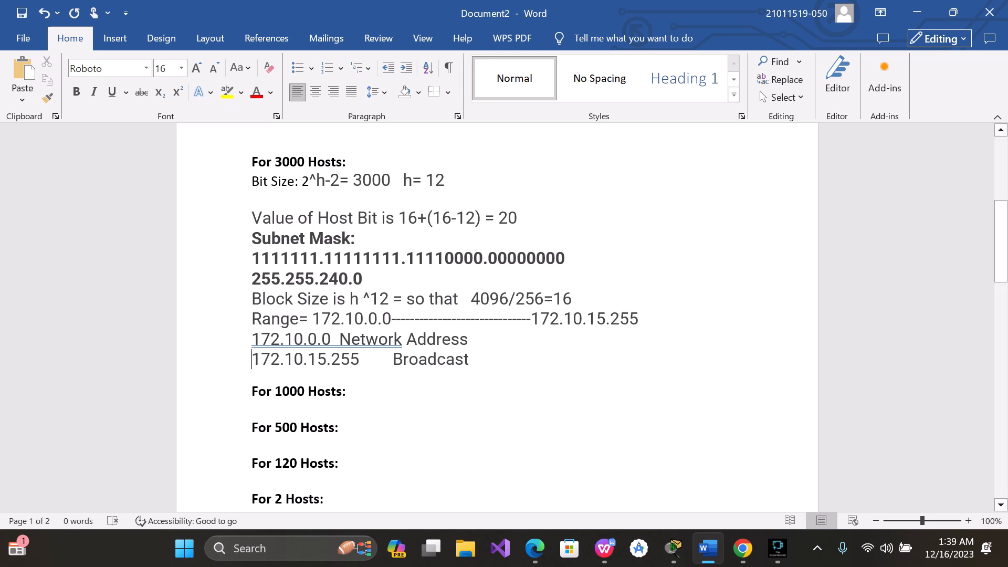
Copy the network address 172.10.0.0 onto the empty line below the 3000-host broadcast line
{"action": "left_click", "coordinate": [268, 375]}
{"action": "left_click_drag", "start_coordinate": [331, 342], "coordinate": [259, 341]}
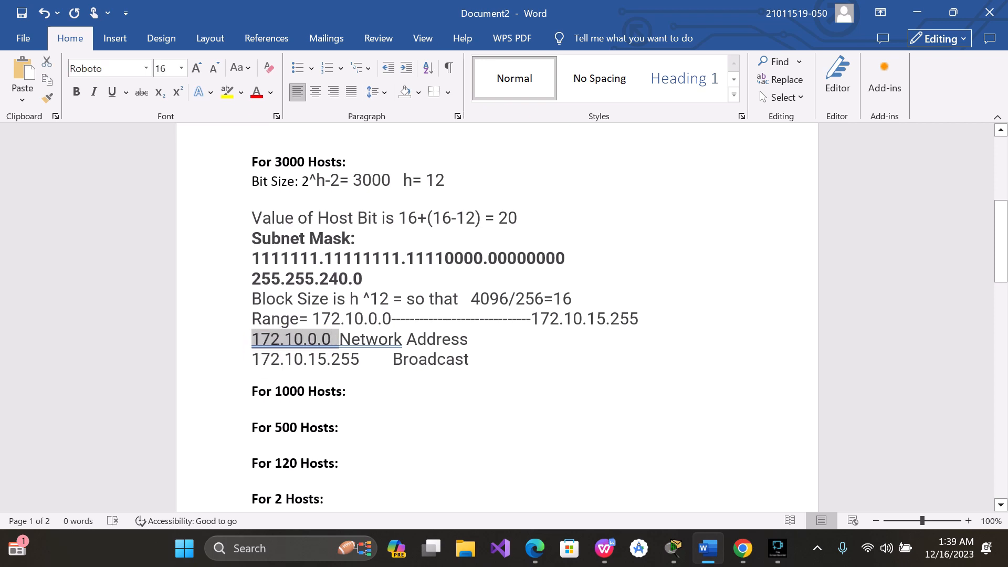
{"action": "left_click", "coordinate": [258, 376]}
{"action": "key", "text": "ctrl+v"}
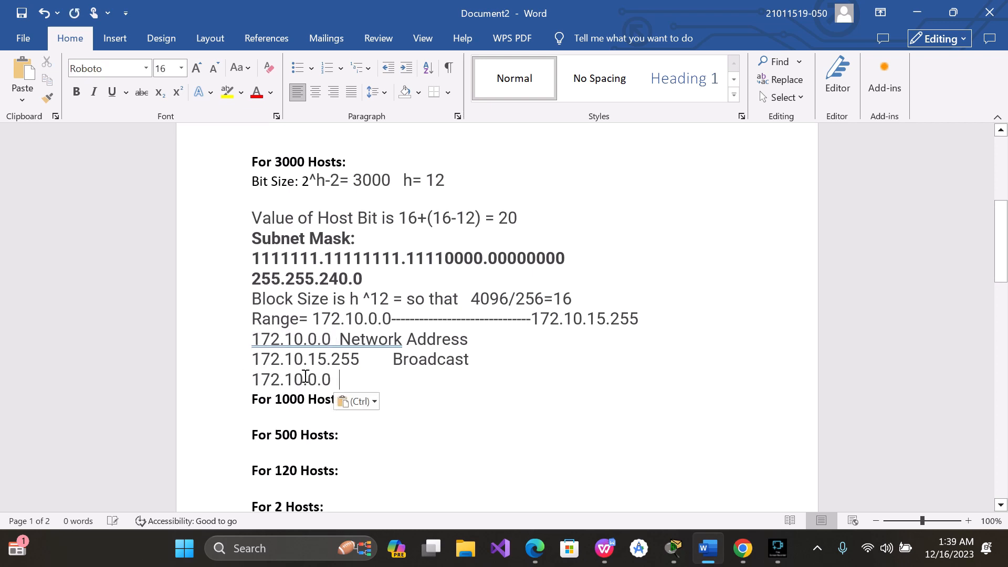
Turn the copied address into the line "172.10.0.1—172.10.15.254 Useful Ip address" below the 3000-host broadcast line
{"action": "key", "text": "BackSpace"}
{"action": "key", "text": "BackSpace"}
{"action": "type", "text": "1"}
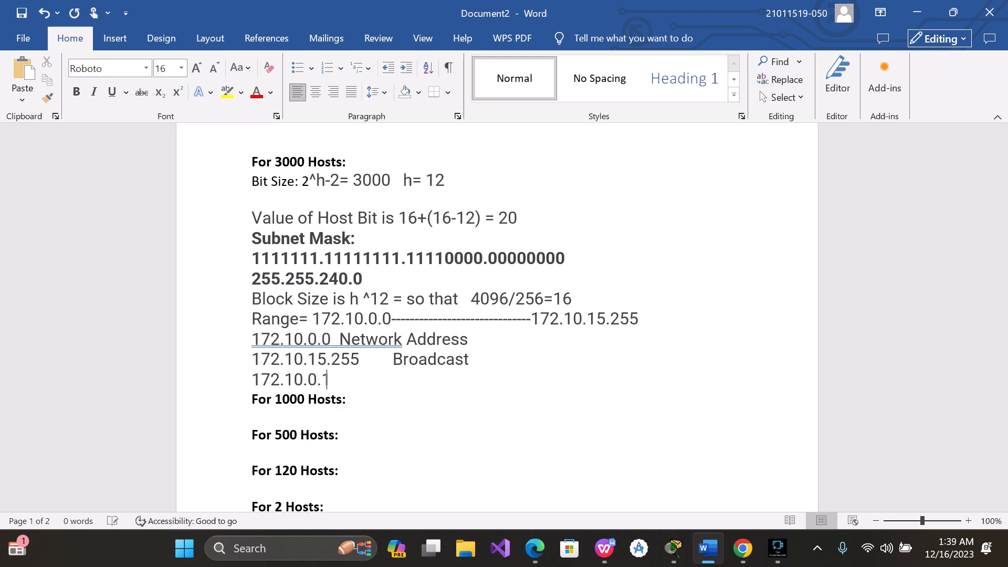
{"action": "type", "text": "--"}
{"action": "type", "text": "172.1"}
{"action": "type", "text": "0"}
{"action": "type", "text": ".1"}
{"action": "type", "text": "5"}
{"action": "type", "text": ".2"}
{"action": "type", "text": "54"}
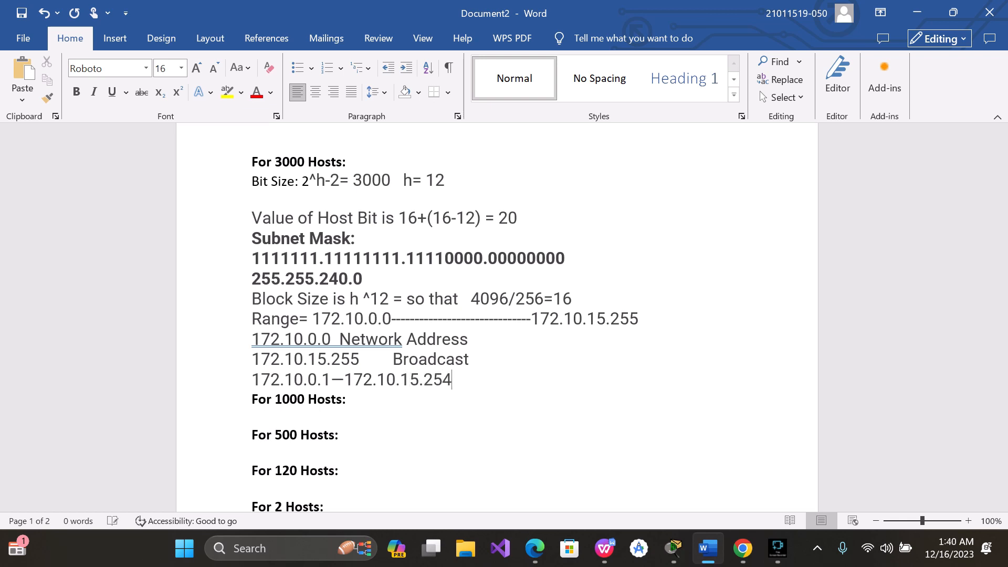
{"action": "type", "text": "      Useful Ip address"}
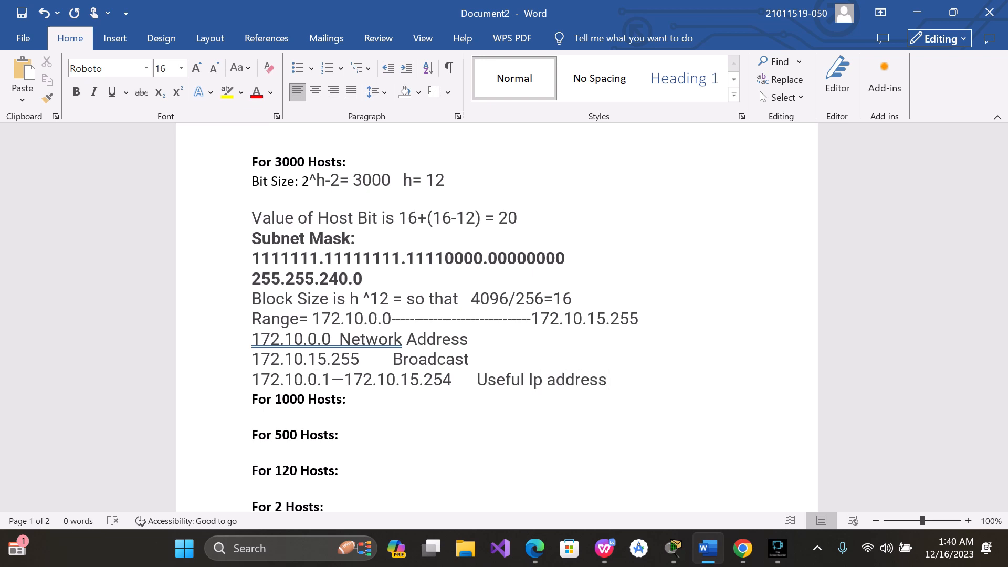
Start a new line reading "Bit Size= 2" directly below the "For 1000 Hosts:" heading
{"action": "scroll", "coordinate": [378, 283], "scroll_direction": "up", "scroll_amount": 1}
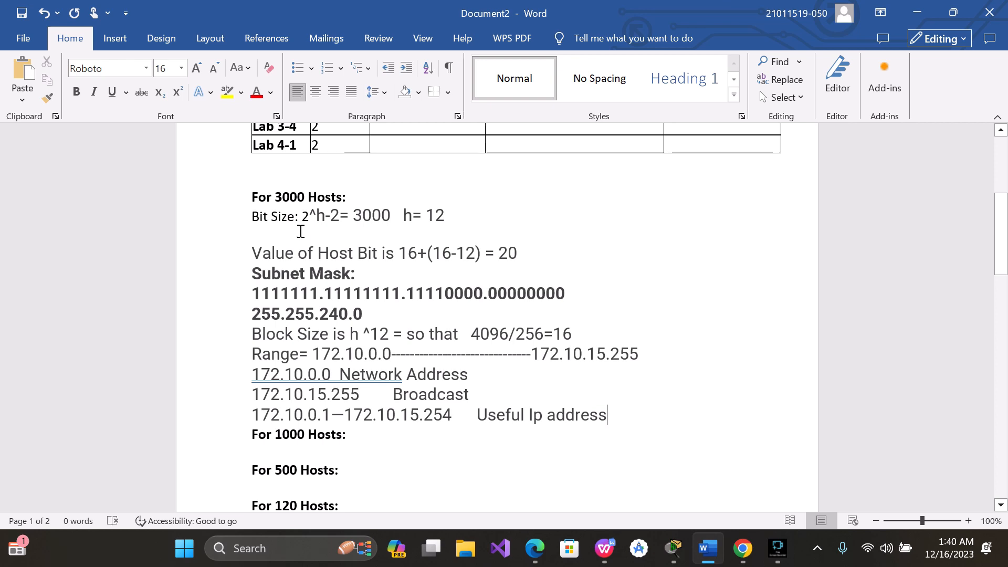
{"action": "scroll", "coordinate": [300, 231], "scroll_direction": "down", "scroll_amount": 1}
{"action": "scroll", "coordinate": [300, 232], "scroll_direction": "up", "scroll_amount": 7}
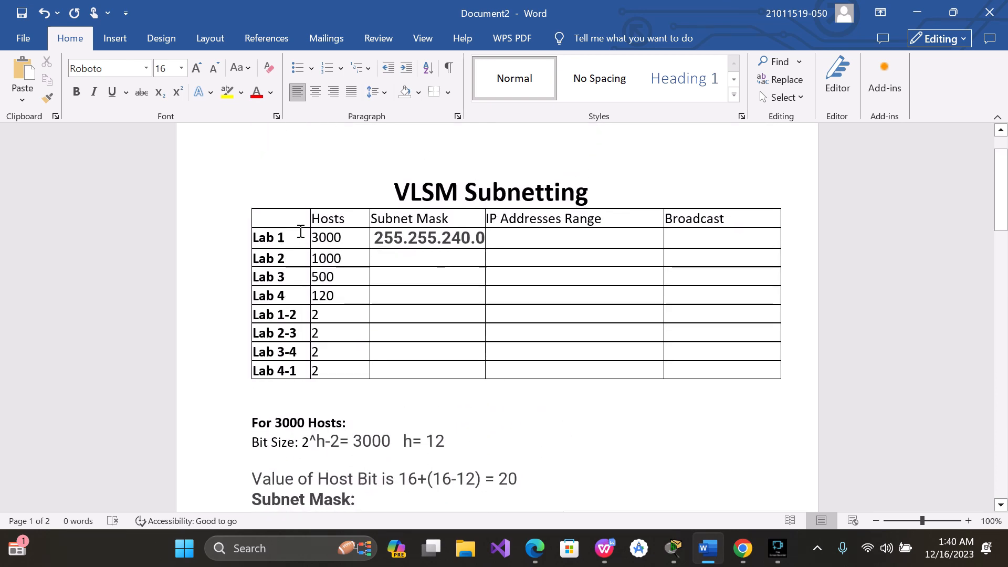
{"action": "scroll", "coordinate": [300, 231], "scroll_direction": "down", "scroll_amount": 11}
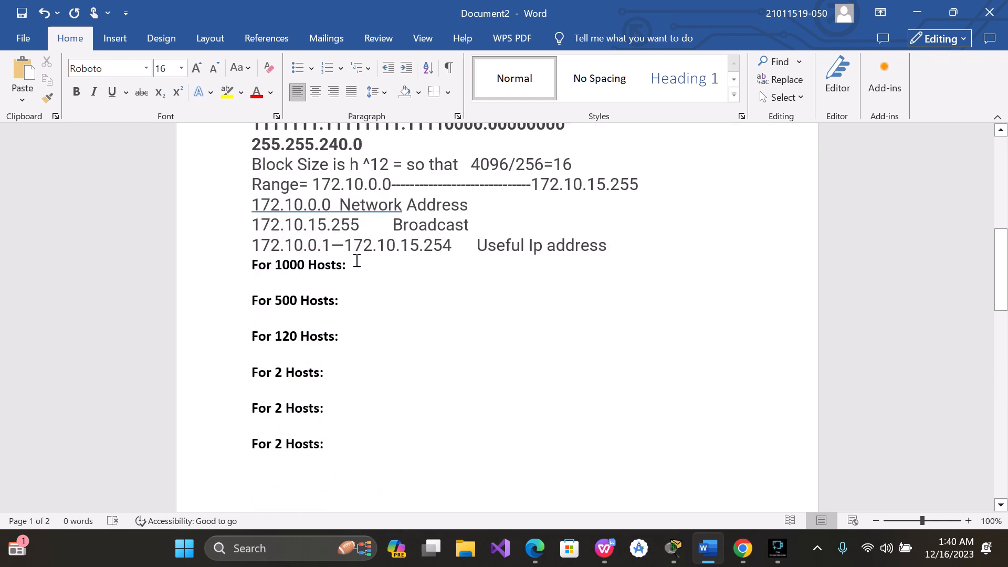
{"action": "left_click", "coordinate": [357, 261]}
{"action": "key", "text": "Return"}
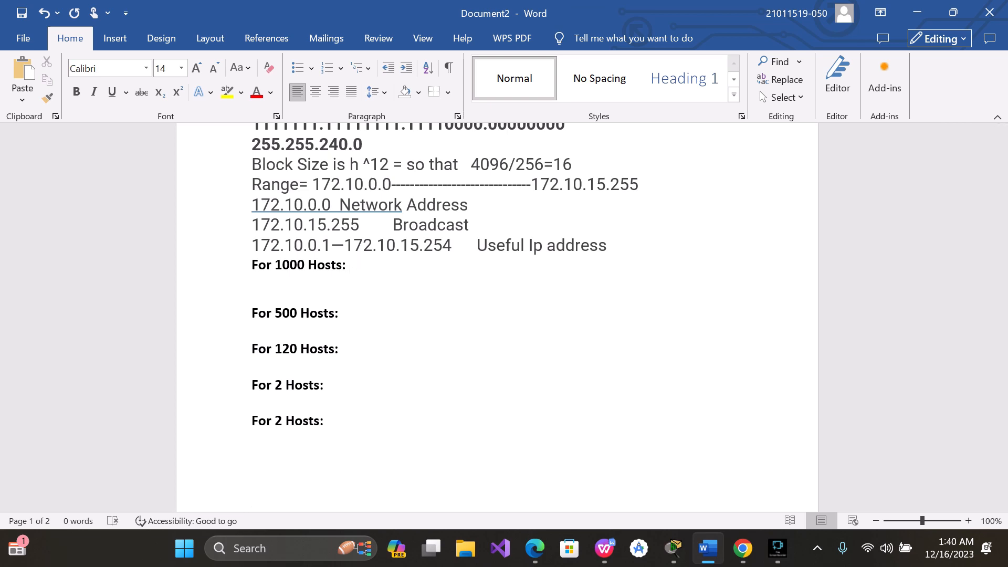
{"action": "type", "text": "Bit "}
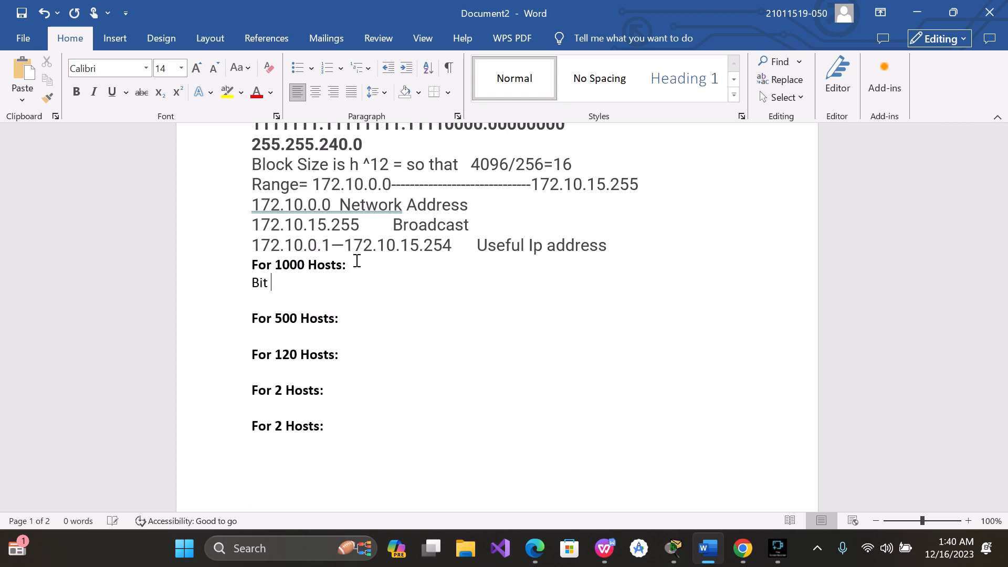
{"action": "type", "text": "Size= 2"}
Copy the caret symbol from the 3000-host bit size line to the end of the 1000-host bit size line
{"action": "scroll", "coordinate": [332, 213], "scroll_direction": "up", "scroll_amount": 3}
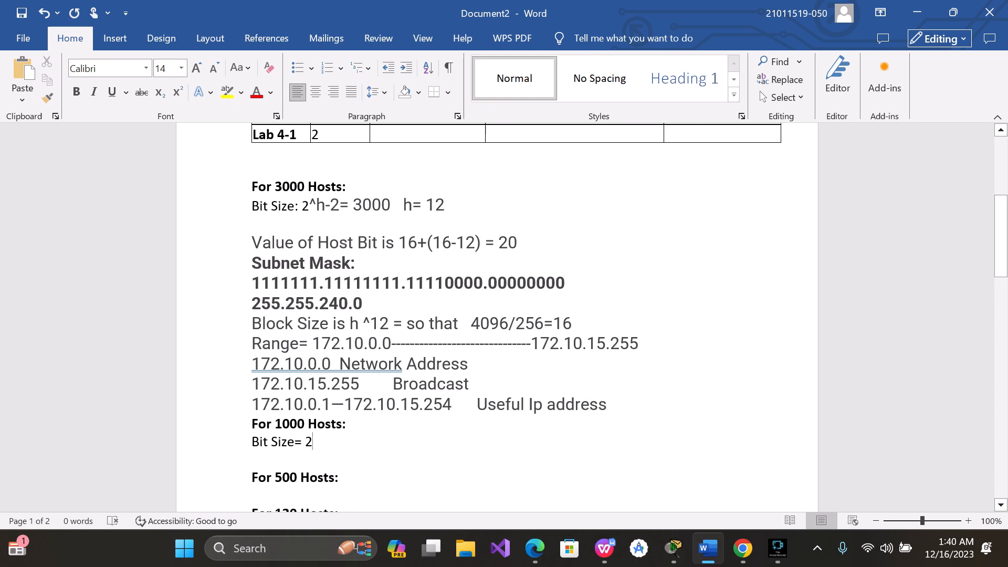
{"action": "double_click", "coordinate": [313, 205]}
{"action": "scroll", "coordinate": [336, 302], "scroll_direction": "down", "scroll_amount": 3}
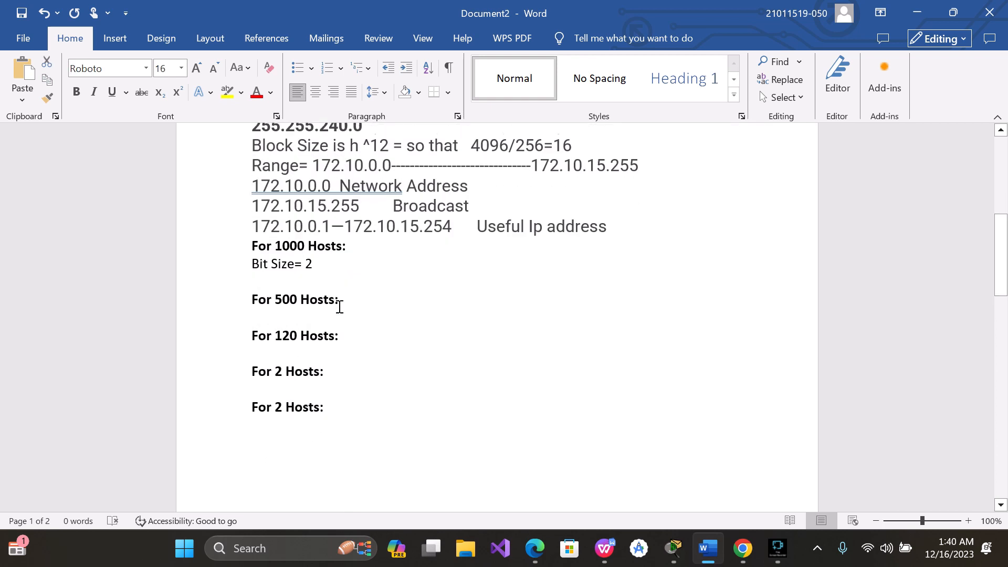
{"action": "scroll", "coordinate": [340, 307], "scroll_direction": "down", "scroll_amount": 1}
{"action": "left_click", "coordinate": [321, 242]}
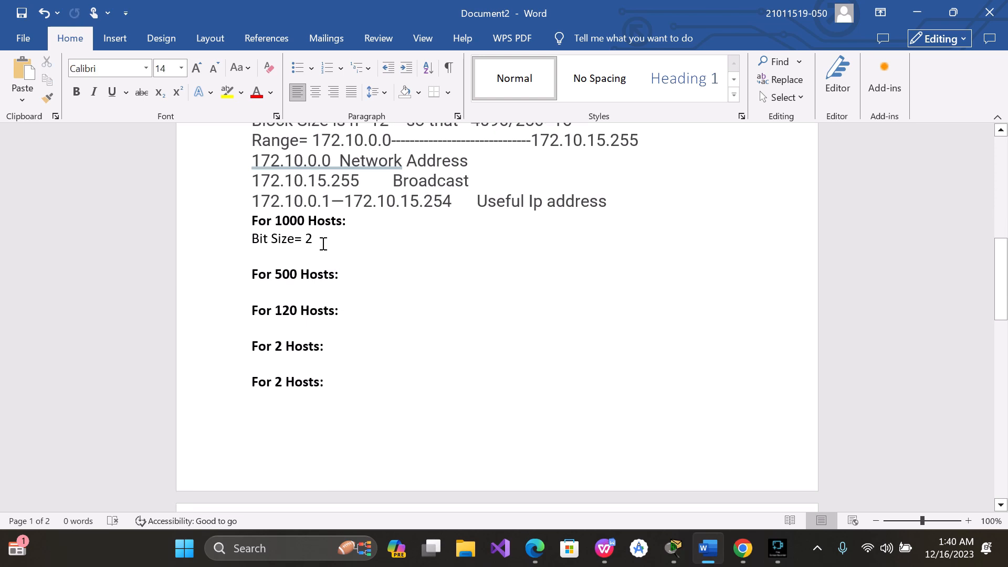
{"action": "key", "text": "ctrl+v"}
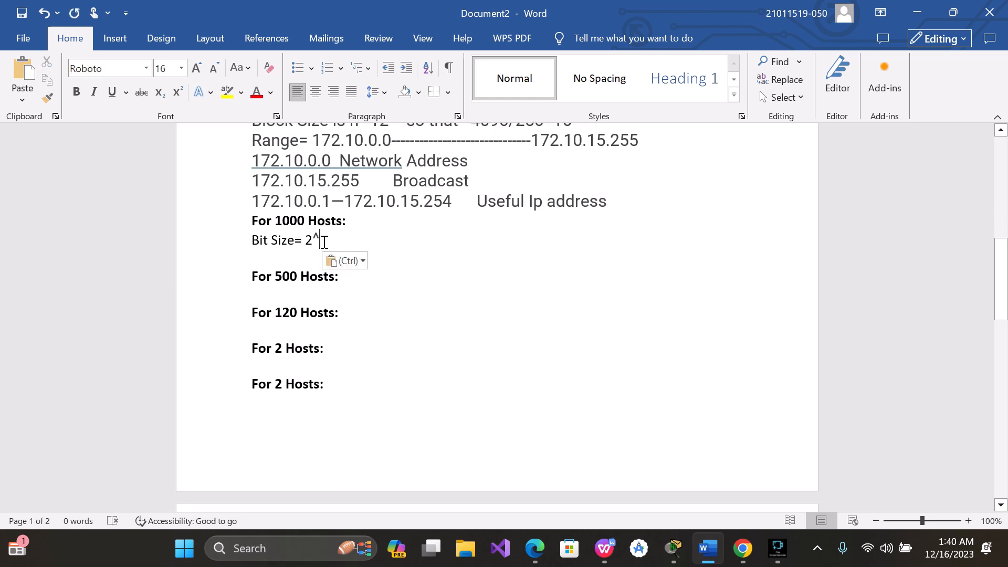
Check the powers-of-two list for 1000 hosts and complete the bit size line with "h-2=1000 h=10"
{"action": "scroll", "coordinate": [324, 243], "scroll_direction": "down", "scroll_amount": 12}
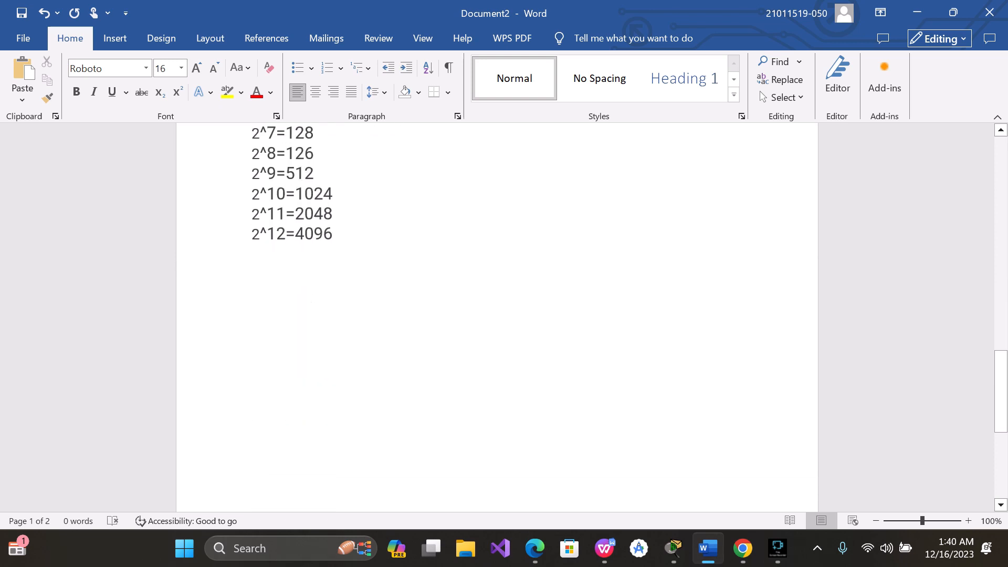
{"action": "scroll", "coordinate": [324, 243], "scroll_direction": "up", "scroll_amount": 3}
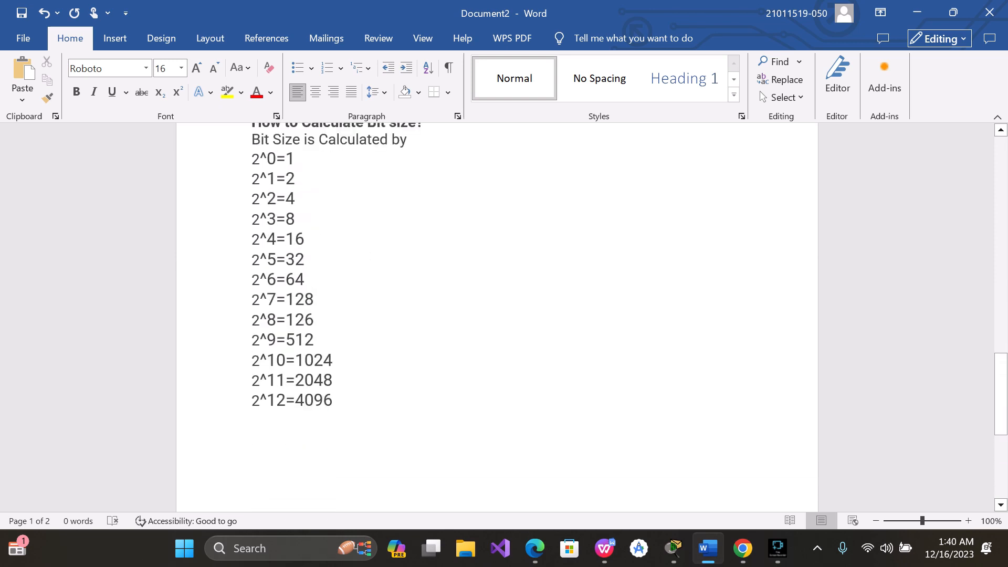
{"action": "left_click_drag", "start_coordinate": [334, 362], "coordinate": [280, 361]}
{"action": "left_click", "coordinate": [336, 360]}
{"action": "scroll", "coordinate": [347, 362], "scroll_direction": "up", "scroll_amount": 8}
{"action": "scroll", "coordinate": [352, 424], "scroll_direction": "up", "scroll_amount": 8}
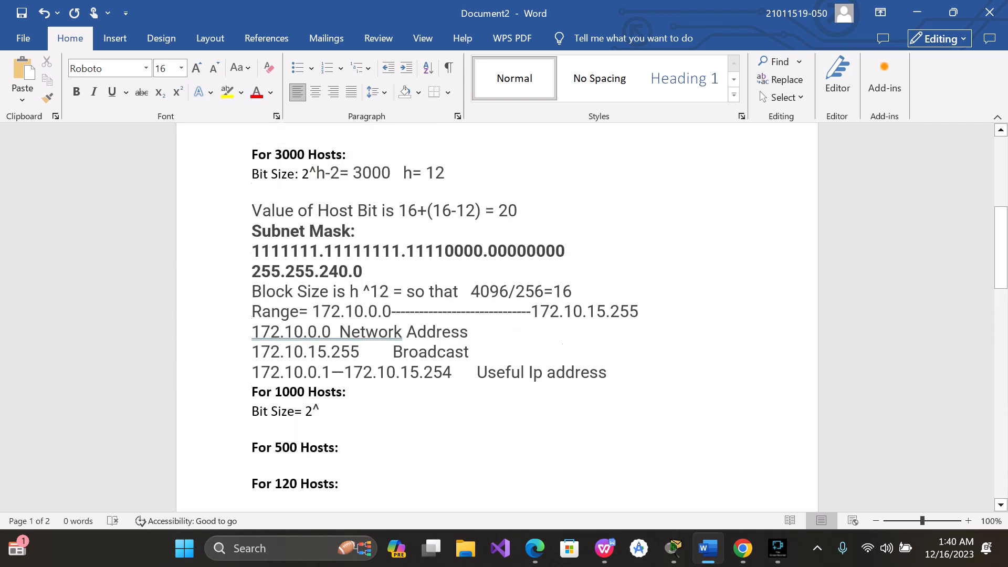
{"action": "scroll", "coordinate": [353, 424], "scroll_direction": "down", "scroll_amount": 2}
{"action": "scroll", "coordinate": [353, 425], "scroll_direction": "down", "scroll_amount": 2}
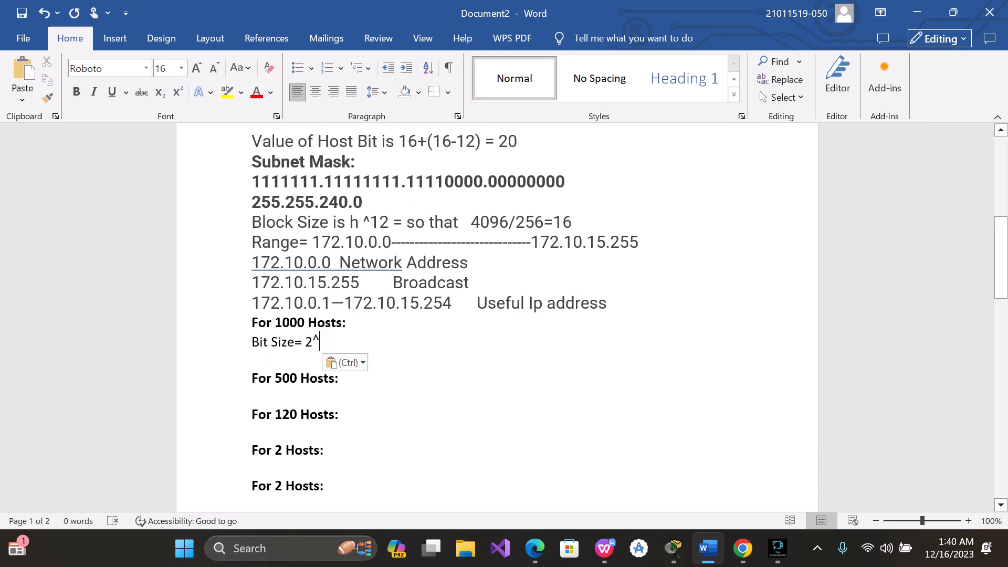
{"action": "type", "text": "h-2"}
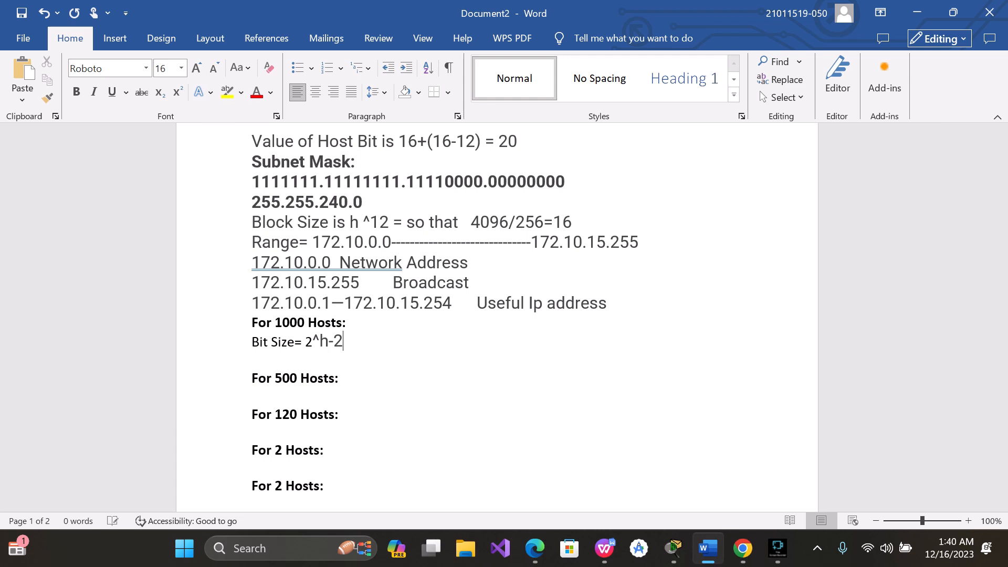
{"action": "type", "text": "=1000     h=10"}
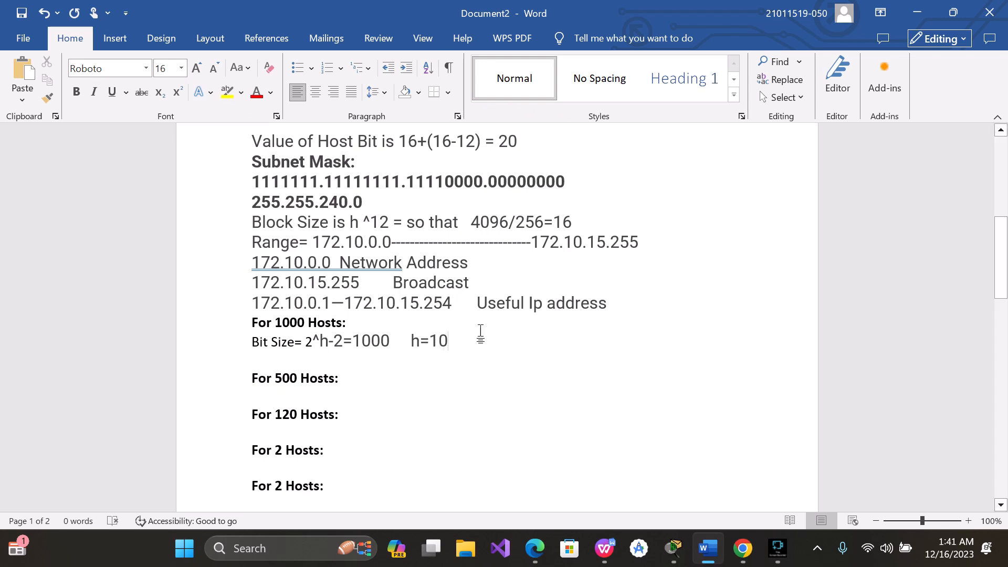
Add the line "Value of Bit Size 16+(16-10)=22" below the 1000-host bit size
{"action": "key", "text": "Return"}
{"action": "type", "text": "V"}
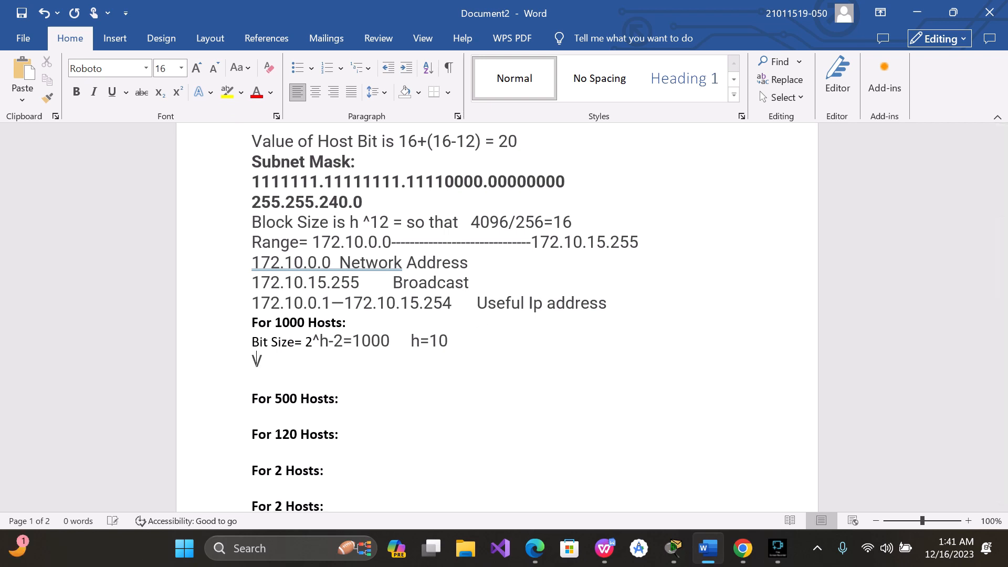
{"action": "type", "text": "alur"}
{"action": "key", "text": "BackSpace"}
{"action": "type", "text": "e"}
{"action": "type", "text": "of Bit Size 1"}
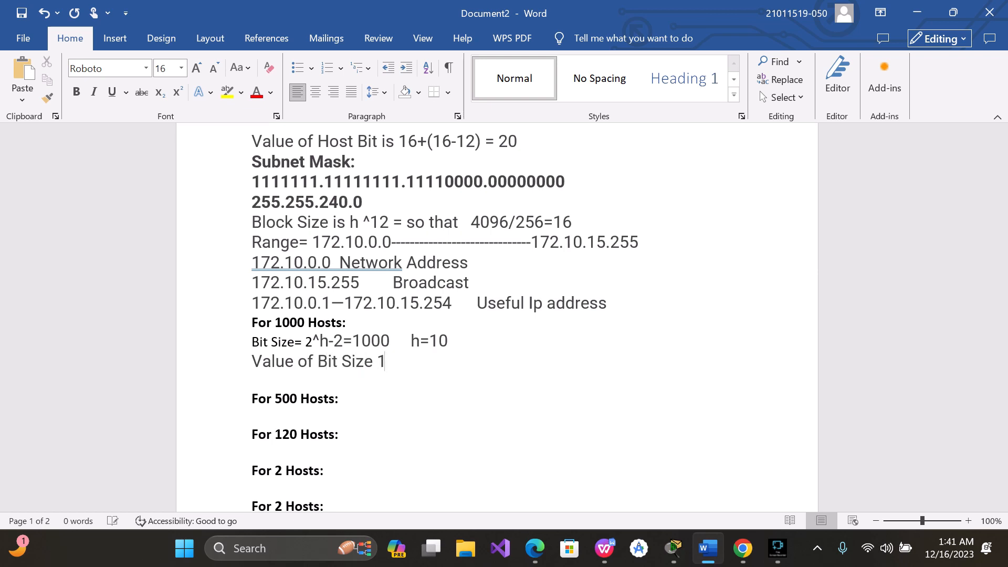
{"action": "type", "text": "6+(18"}
{"action": "key", "text": "BackSpace"}
{"action": "type", "text": "6-10)=22"}
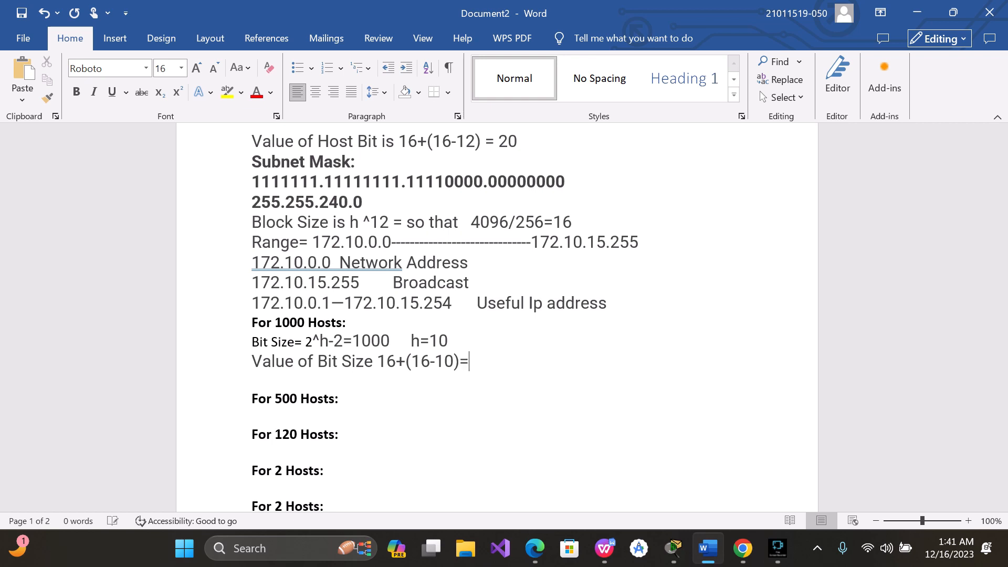
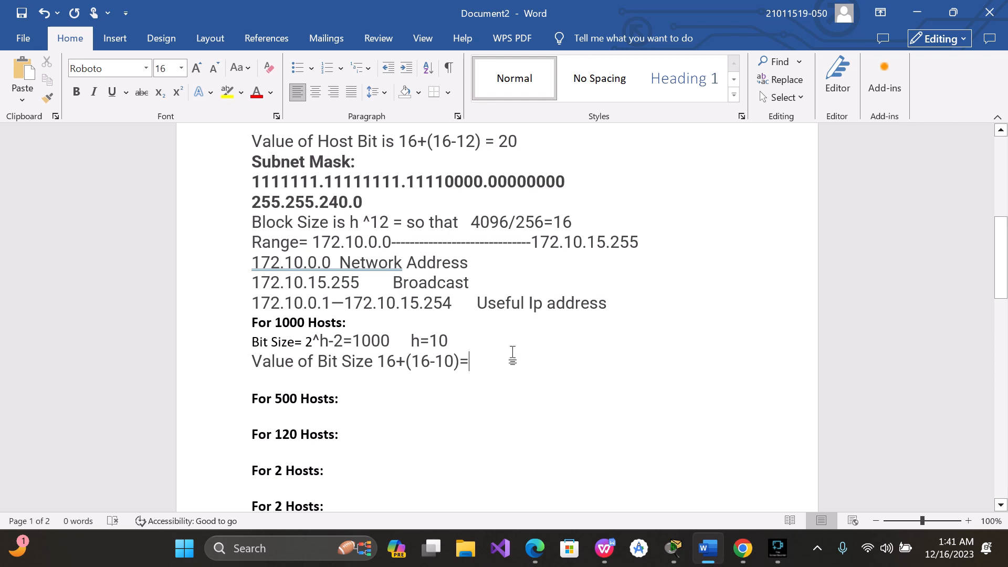
{"action": "type", "text": "22"}
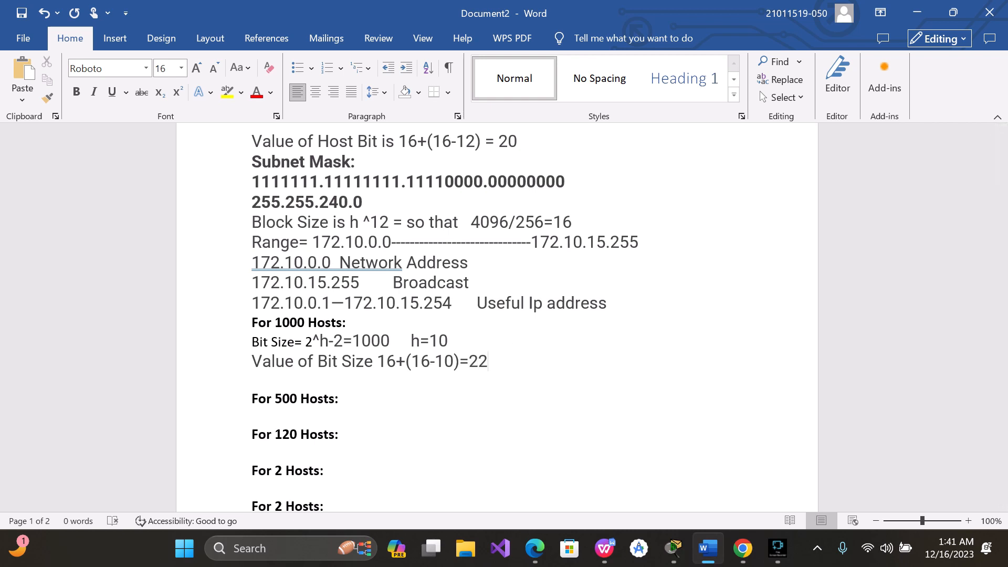
Add the binary subnet mask 11111111.11111111.11111100.00000000 in bold on a new line below the 1000-host bit size value
{"action": "key", "text": "Return"}
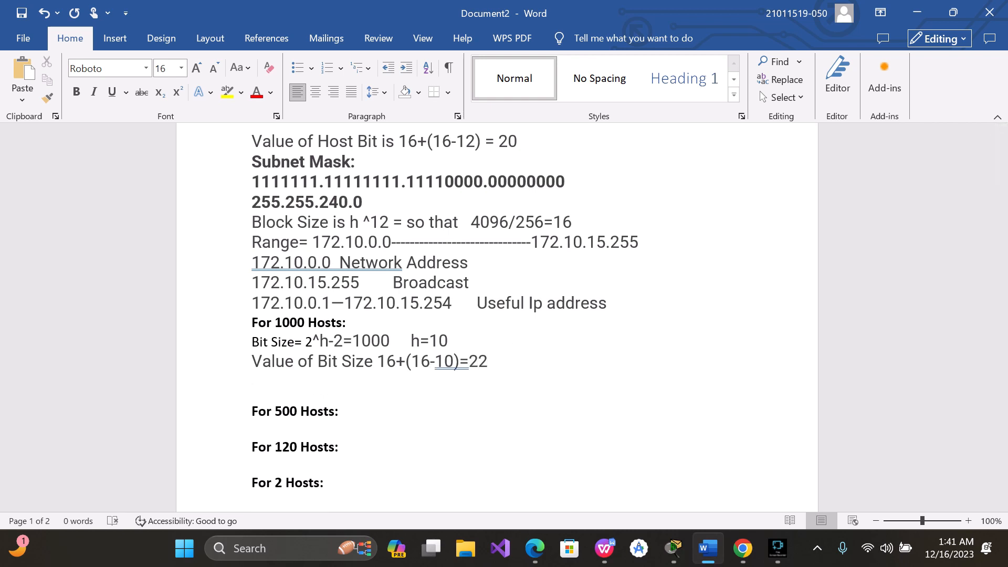
{"action": "key", "text": "ctrl+b"}
{"action": "type", "text": "1"}
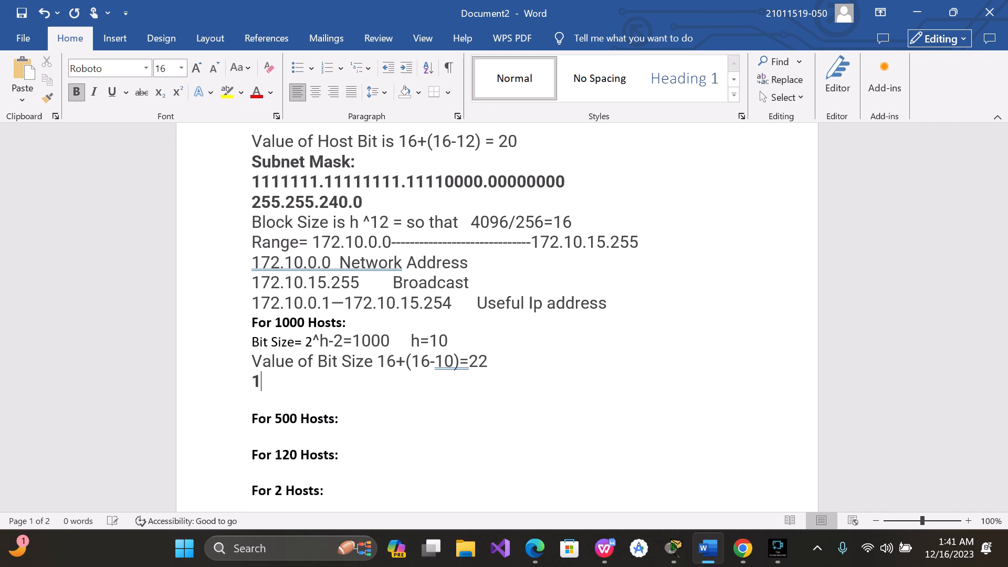
{"action": "type", "text": "11111111.111111"}
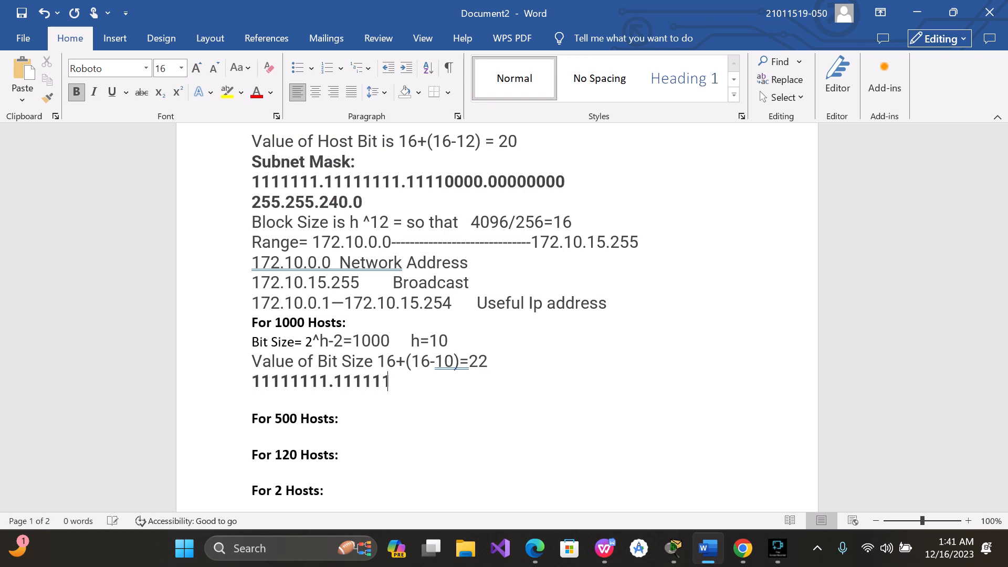
{"action": "type", "text": "11.111111"}
{"action": "type", "text": "100.1"}
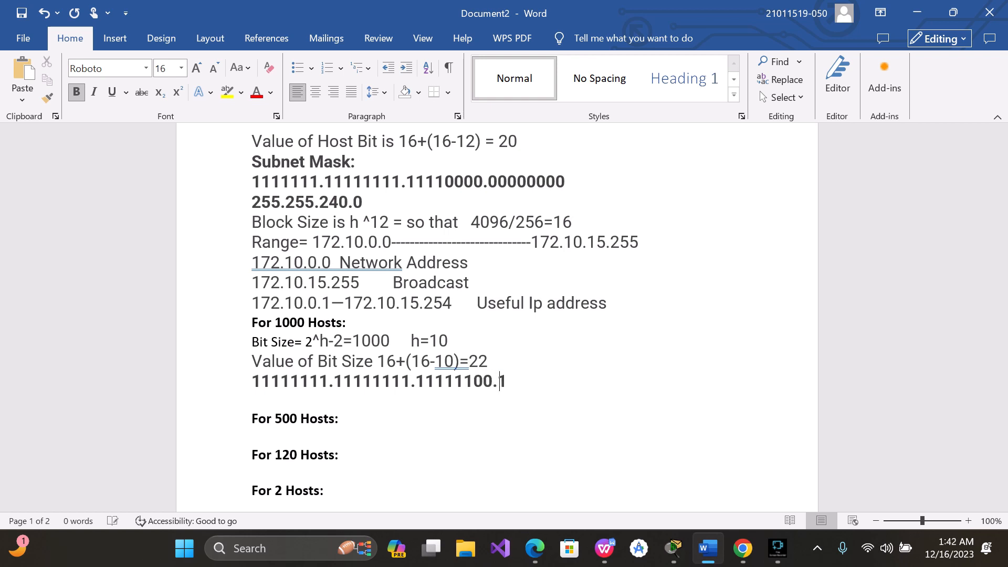
{"action": "key", "text": "BackSpace"}
{"action": "type", "text": "00000000"}
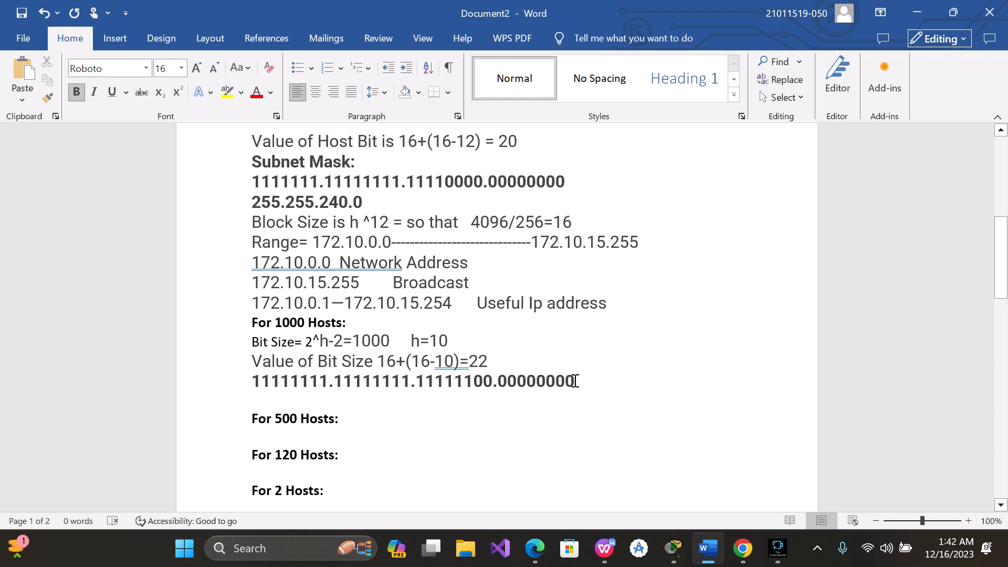
Start the decimal subnet mask with "255.255." on a new line below the 1000-host binary mask
{"action": "key", "text": "Return"}
{"action": "type", "text": "2"}
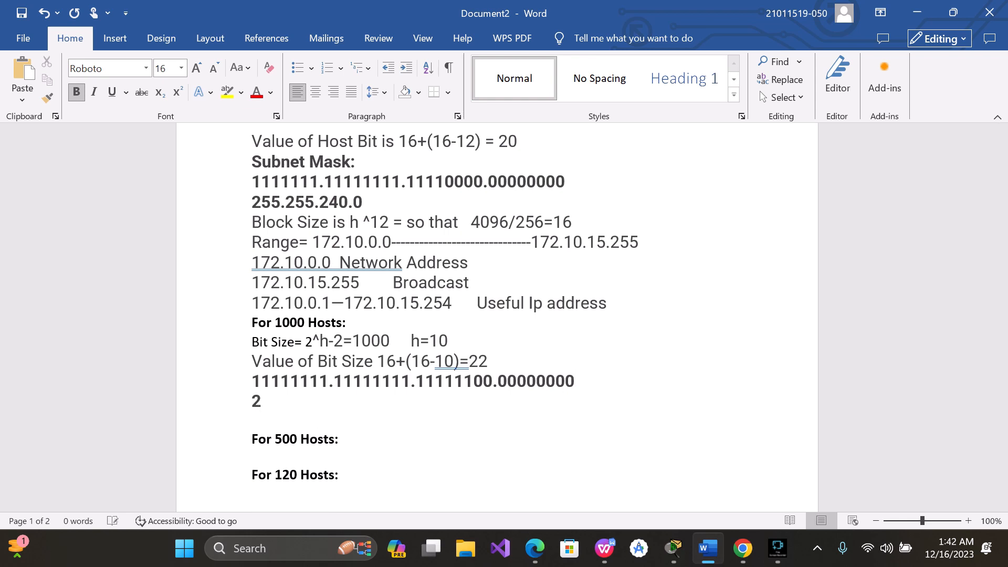
{"action": "type", "text": "55.255.2"}
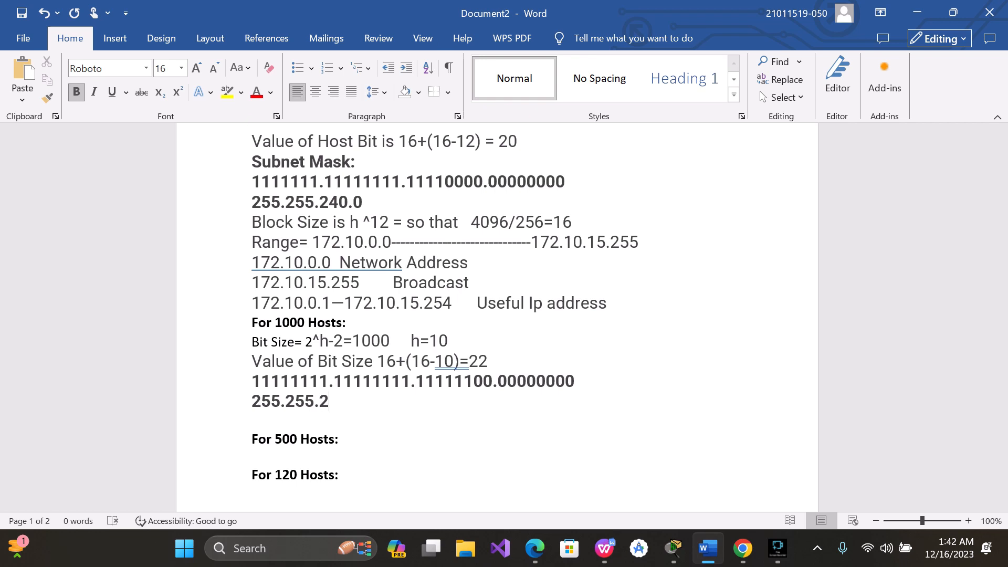
{"action": "key", "text": "BackSpace"}
{"action": "key", "text": "Return"}
{"action": "type", "text": "1"}
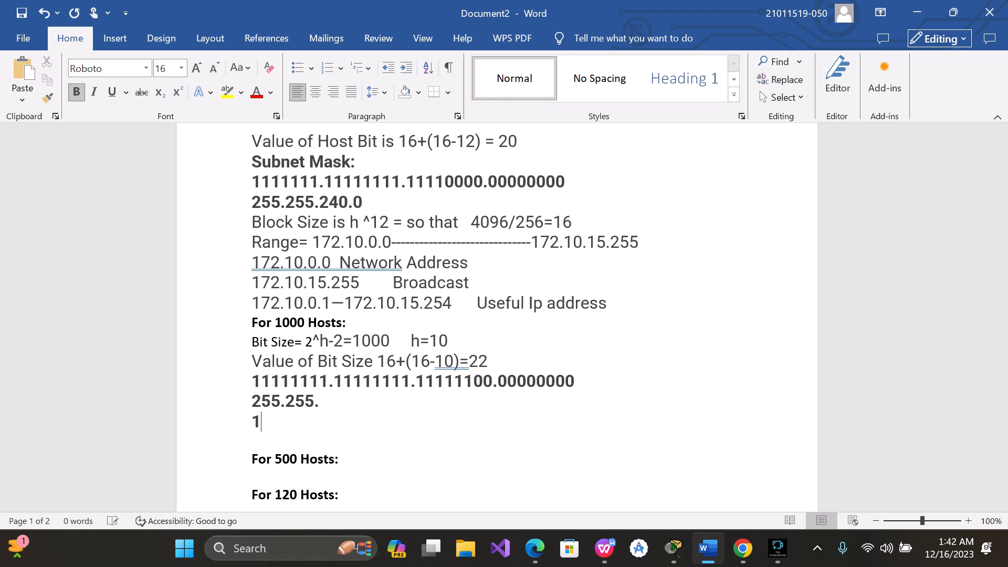
{"action": "key", "text": "BackSpace"}
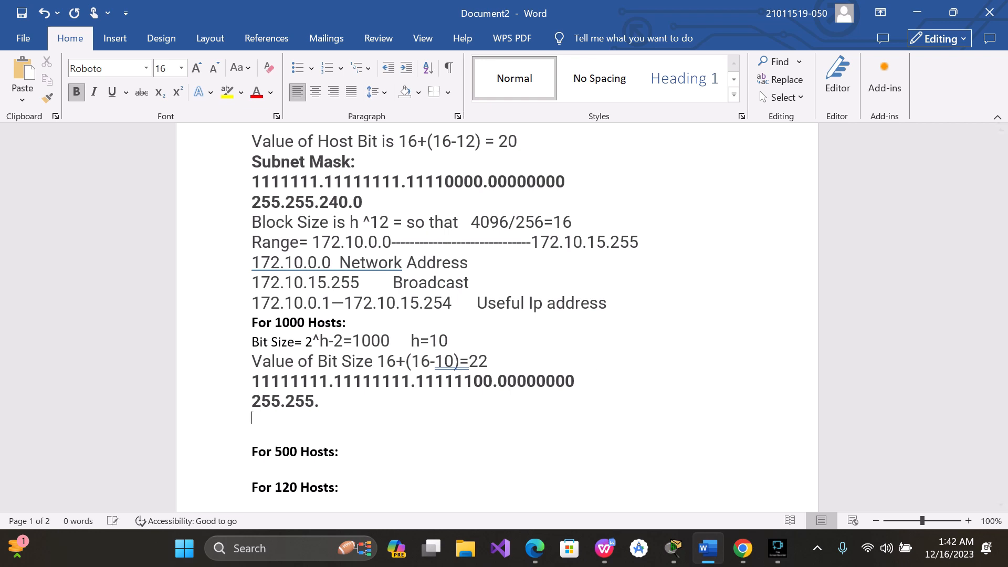
Review the powers-of-two list and the 3000-host working, and complete the 1000-host decimal mask as 255.255.252.0
{"action": "scroll", "coordinate": [296, 356], "scroll_direction": "down", "scroll_amount": 12}
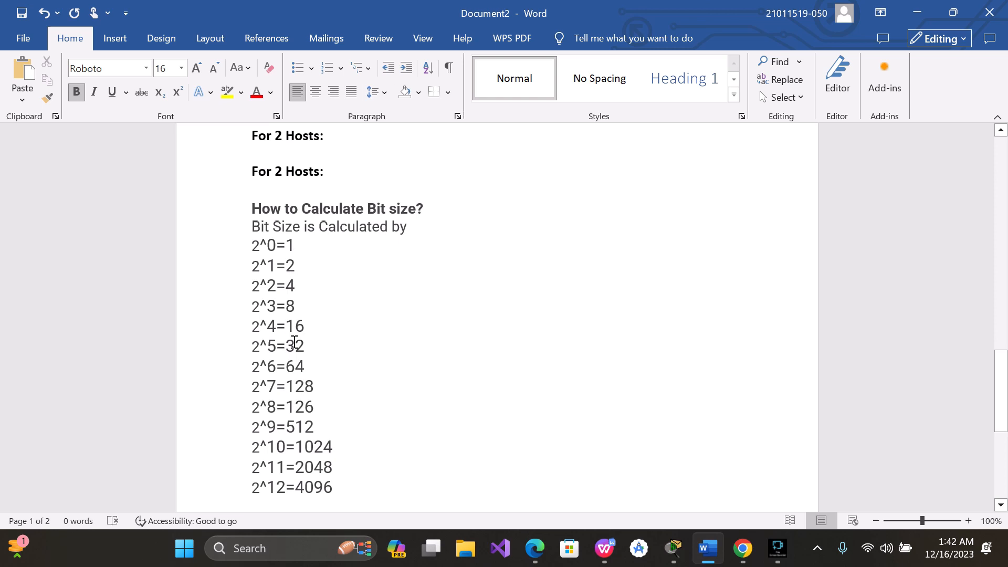
{"action": "scroll", "coordinate": [288, 286], "scroll_direction": "up", "scroll_amount": 1}
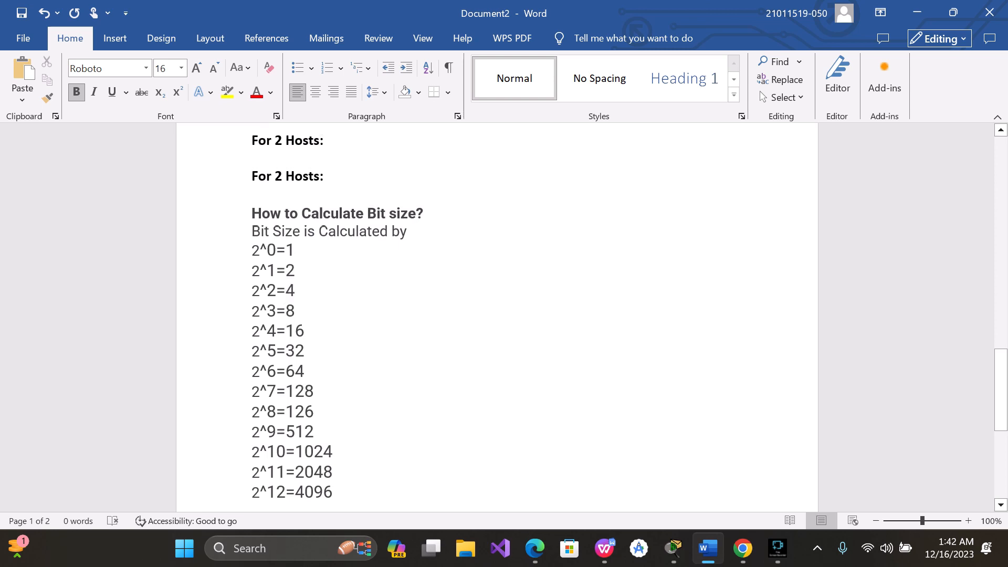
{"action": "scroll", "coordinate": [323, 349], "scroll_direction": "up", "scroll_amount": 15}
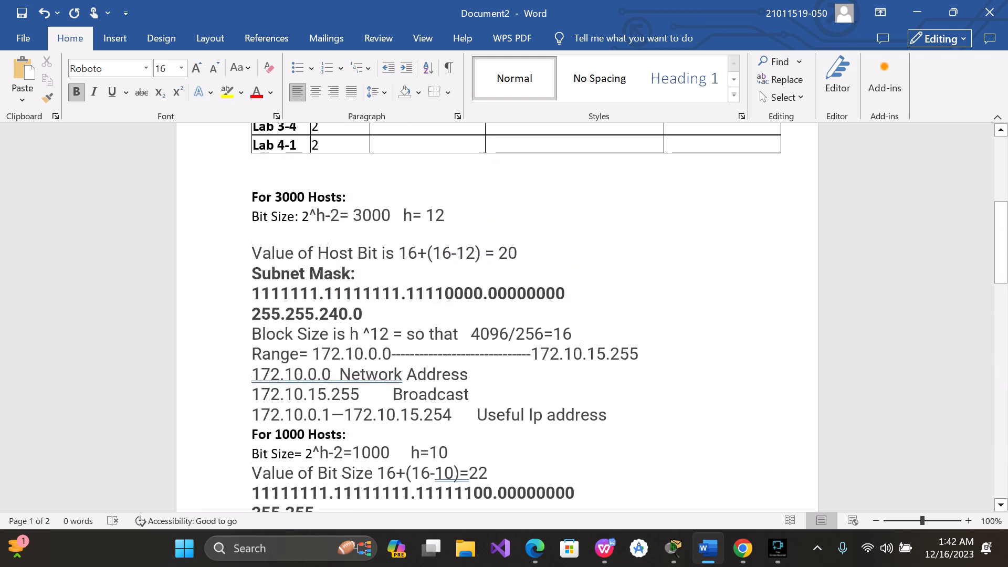
{"action": "scroll", "coordinate": [324, 349], "scroll_direction": "up", "scroll_amount": 5}
{"action": "scroll", "coordinate": [324, 348], "scroll_direction": "down", "scroll_amount": 10}
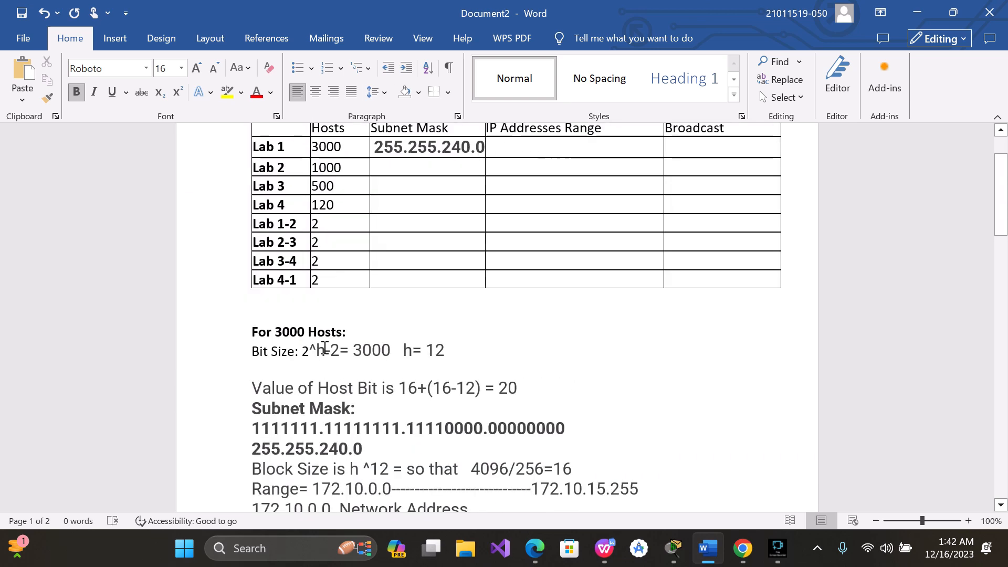
{"action": "scroll", "coordinate": [324, 348], "scroll_direction": "down", "scroll_amount": 1}
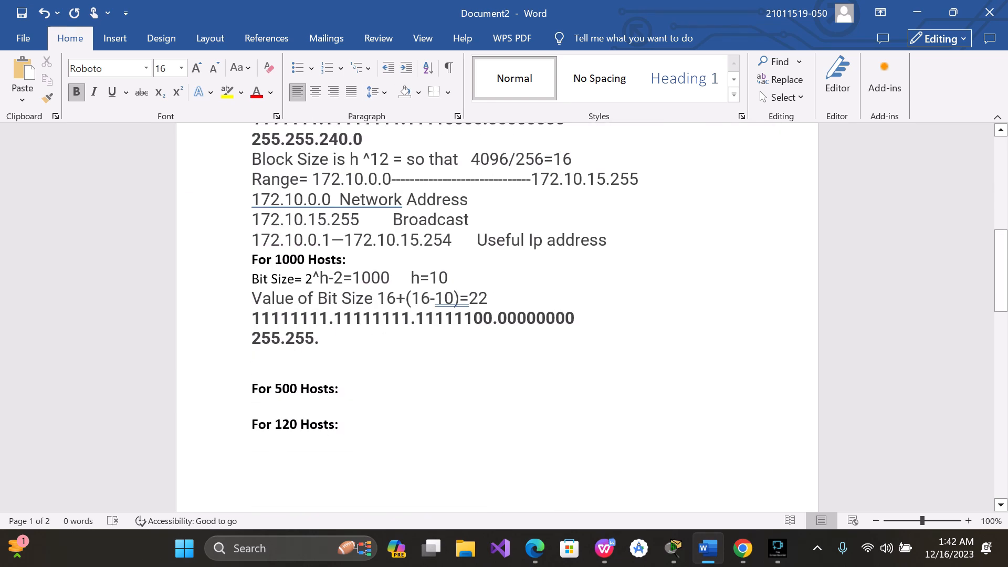
{"action": "type", "text": "252"}
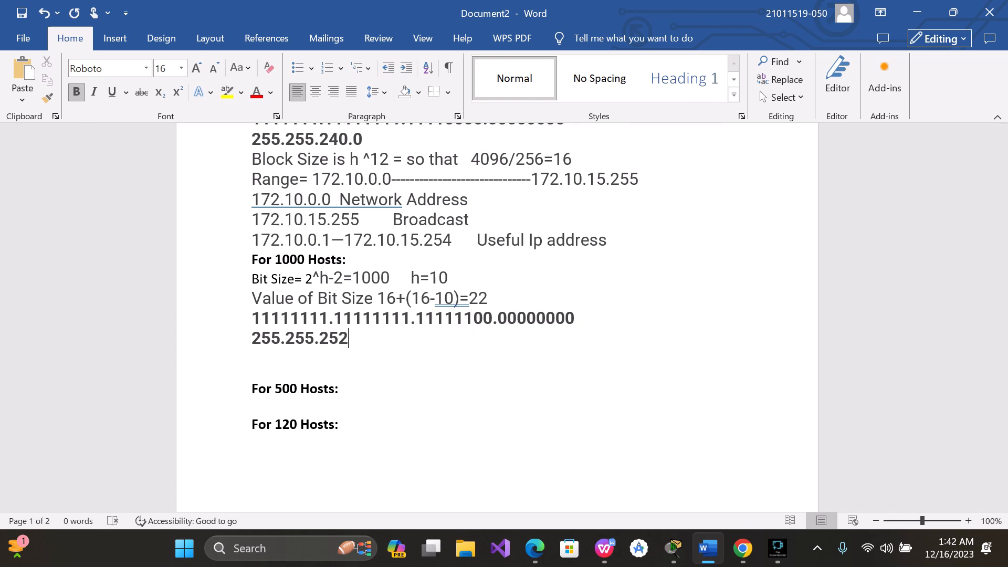
{"action": "type", "text": ".0"}
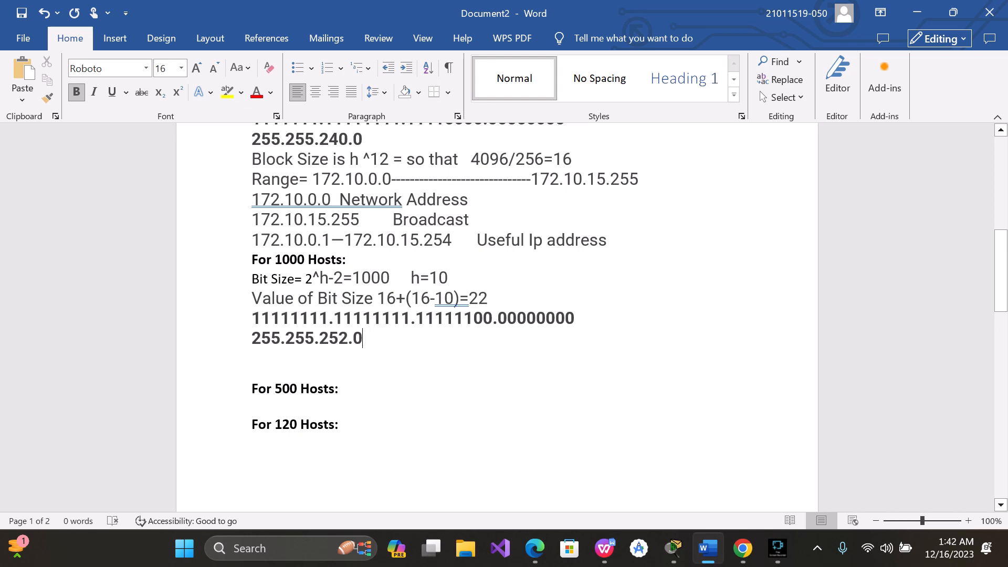
Label the 1000-host decimal mask by adding "Subnet Mask" after it on the same line
{"action": "key", "text": "Tab"}
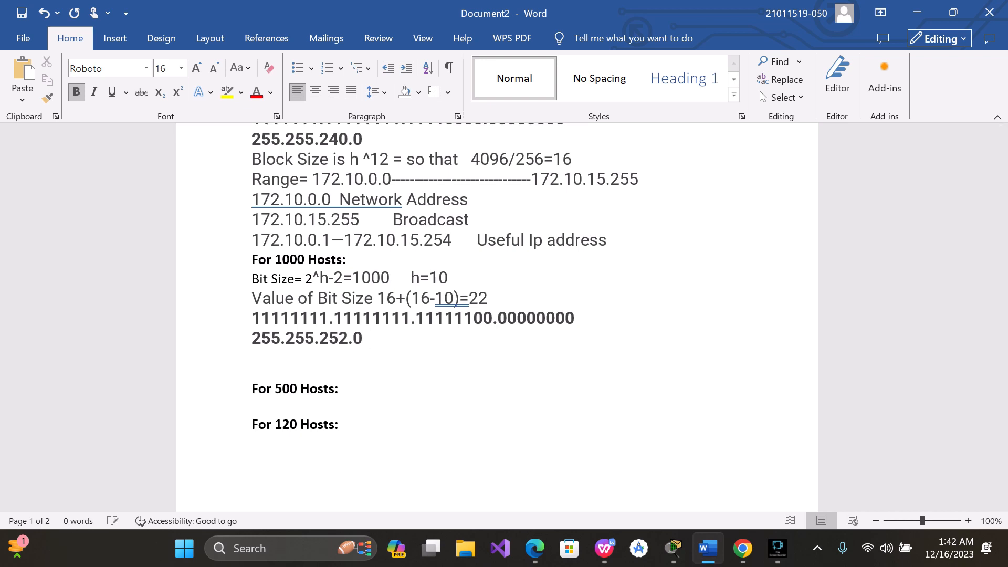
{"action": "key", "text": "BackSpace"}
{"action": "key", "text": "BackSpace"}
{"action": "type", "text": "Subnet Ma"}
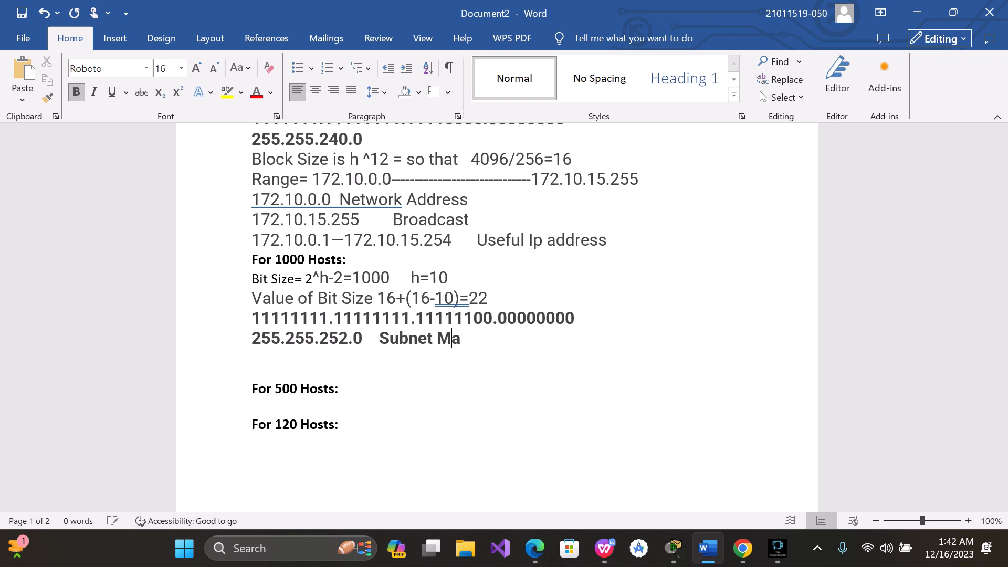
{"action": "type", "text": "sk"}
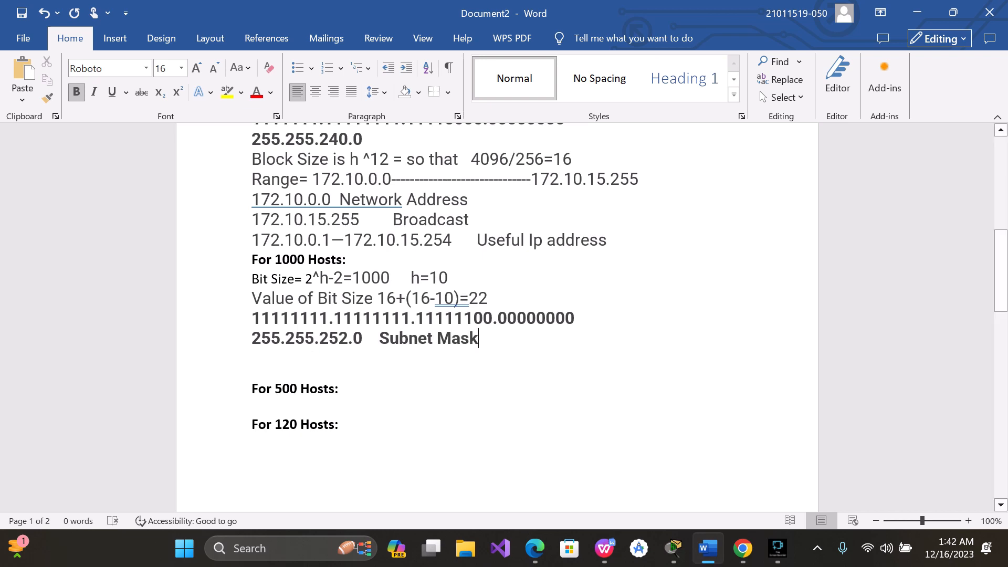
Copy the mask 255.255.252.0 into the Subnet Mask cell of the Lab 2 row in the VLSM table
{"action": "left_click_drag", "start_coordinate": [358, 338], "coordinate": [272, 340]}
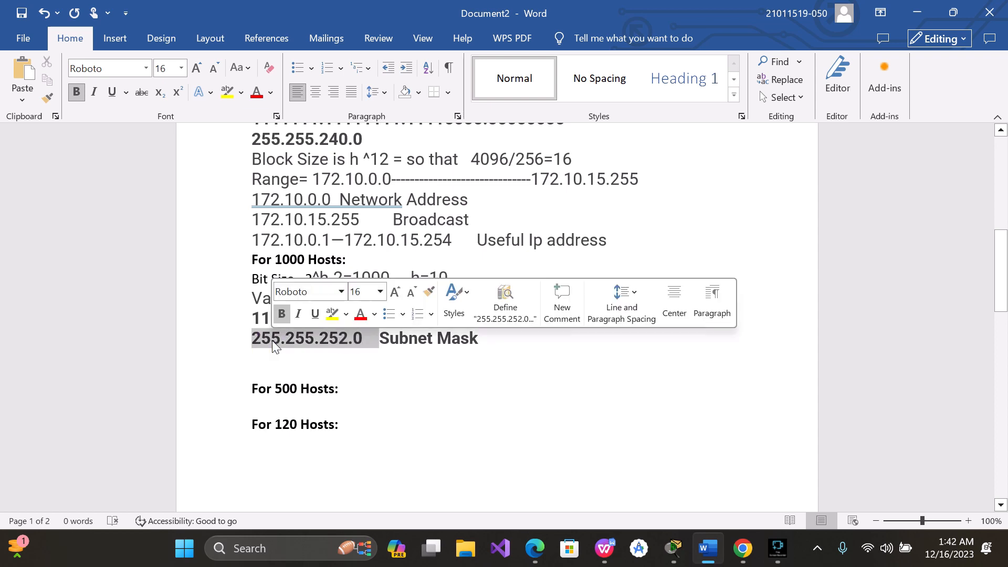
{"action": "left_click", "coordinate": [353, 338]}
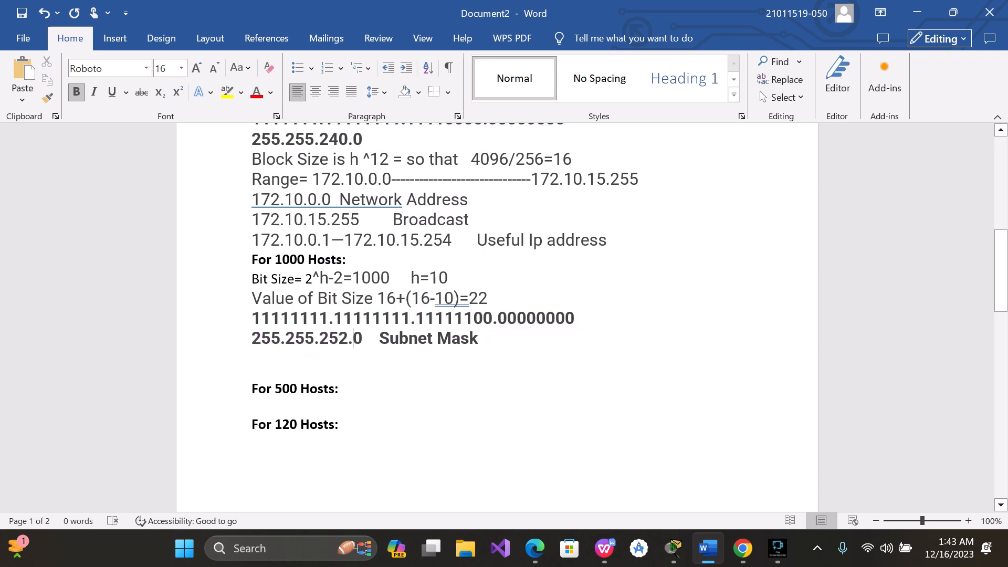
{"action": "left_click_drag", "start_coordinate": [257, 337], "coordinate": [377, 339]}
{"action": "key", "text": "ctrl+c"}
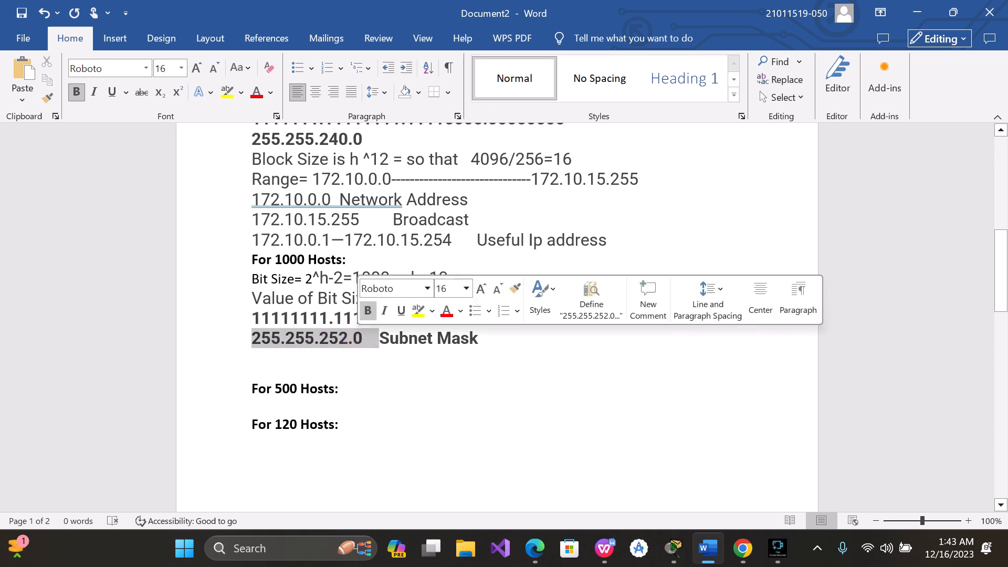
{"action": "scroll", "coordinate": [360, 330], "scroll_direction": "up", "scroll_amount": 9}
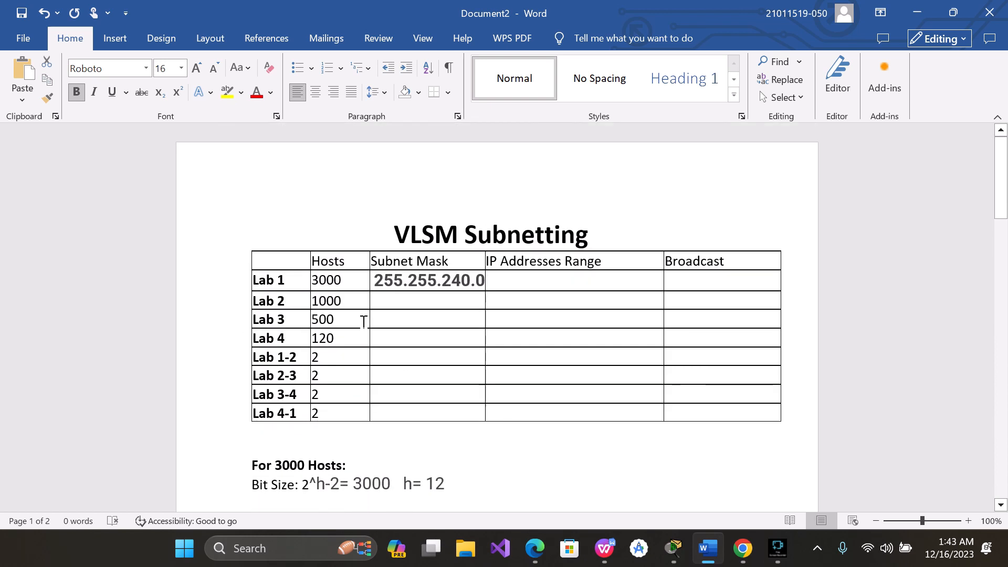
{"action": "left_click", "coordinate": [393, 299]}
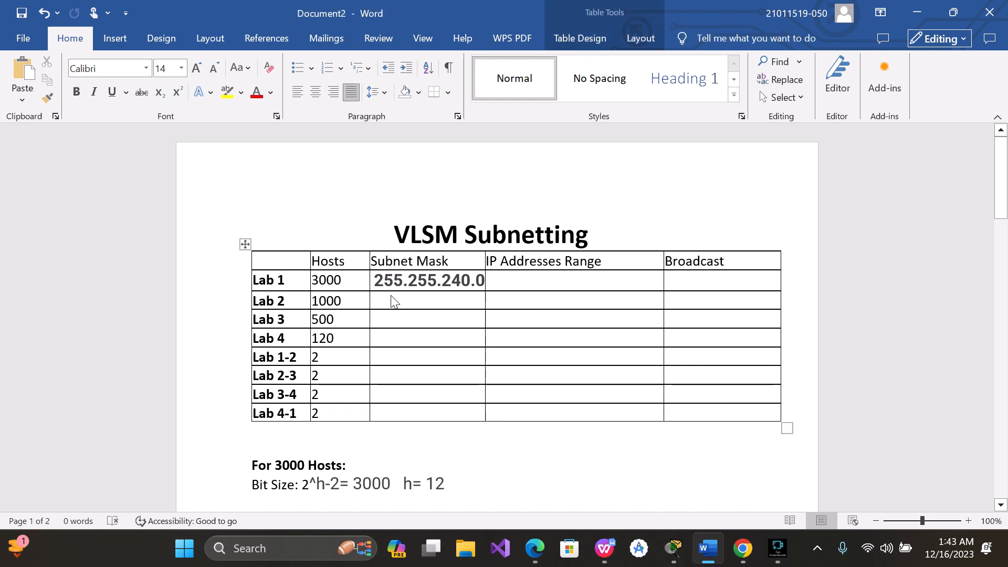
{"action": "key", "text": "ctrl+v"}
Begin a line below the 1000-host subnet mask with "Block Size" in bold followed by a non-bold "h"
{"action": "scroll", "coordinate": [392, 296], "scroll_direction": "down", "scroll_amount": 6}
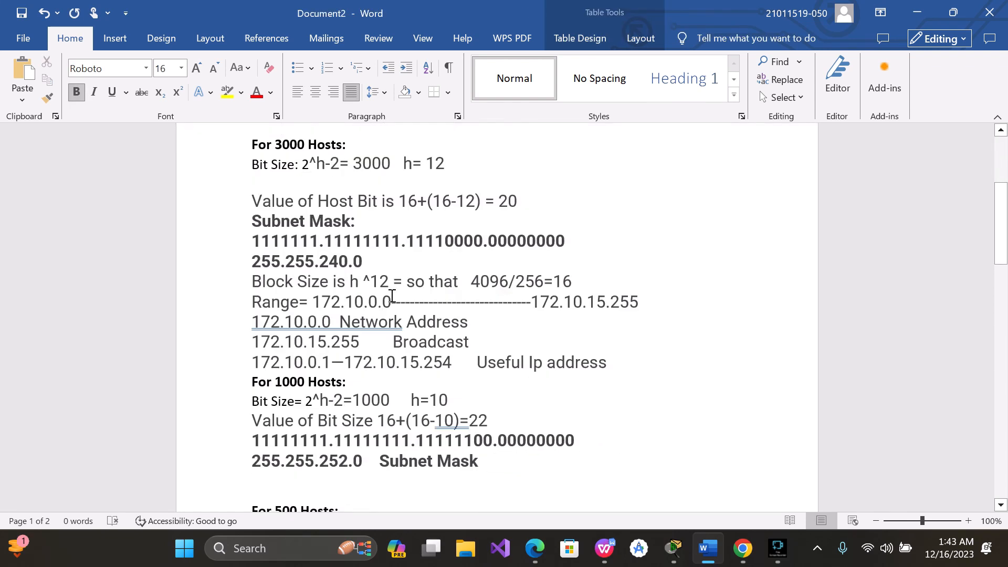
{"action": "scroll", "coordinate": [391, 296], "scroll_direction": "down", "scroll_amount": 6}
{"action": "scroll", "coordinate": [392, 295], "scroll_direction": "up", "scroll_amount": 4}
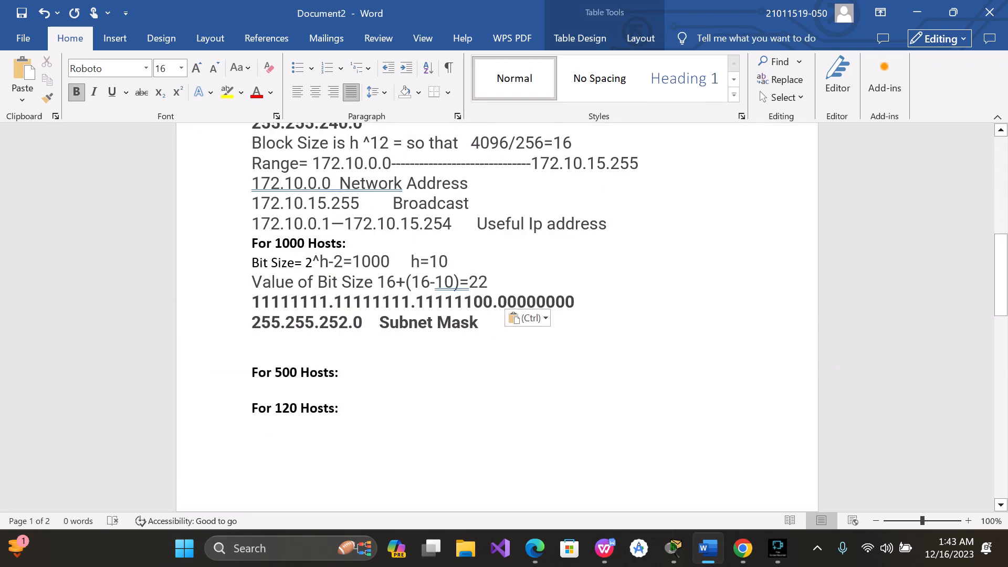
{"action": "left_click", "coordinate": [491, 326]}
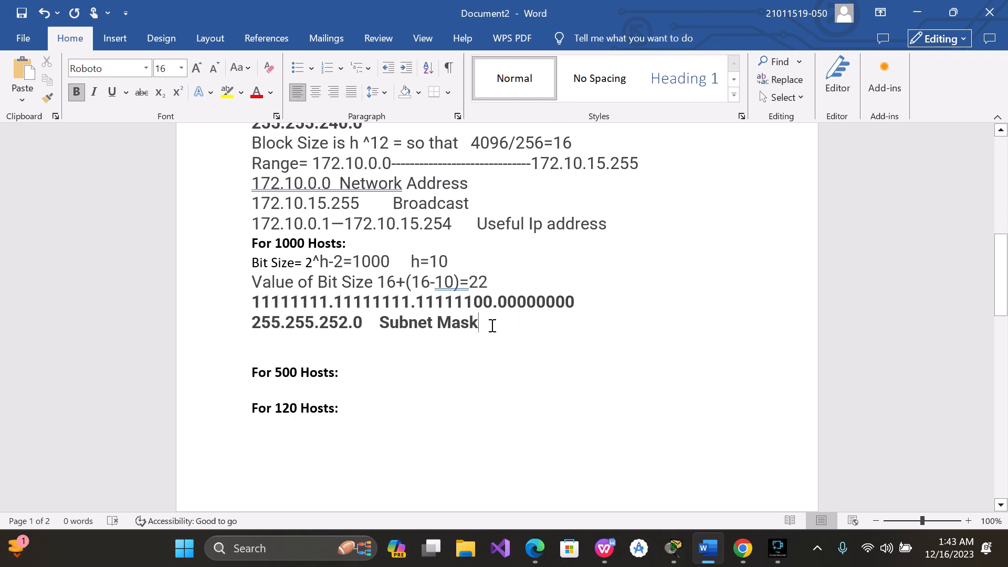
{"action": "key", "text": "Return"}
{"action": "type", "text": "B"}
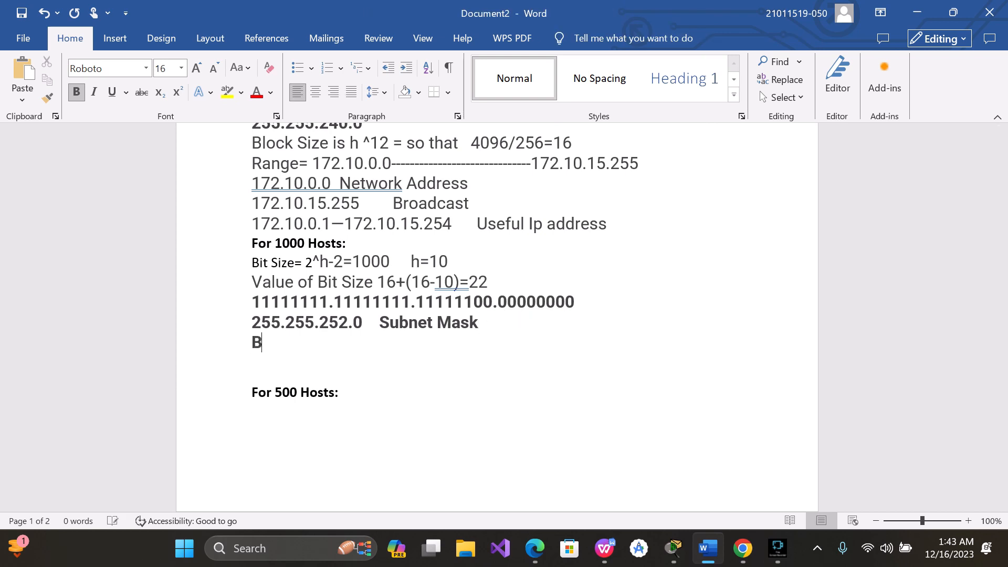
{"action": "type", "text": "lock Size"}
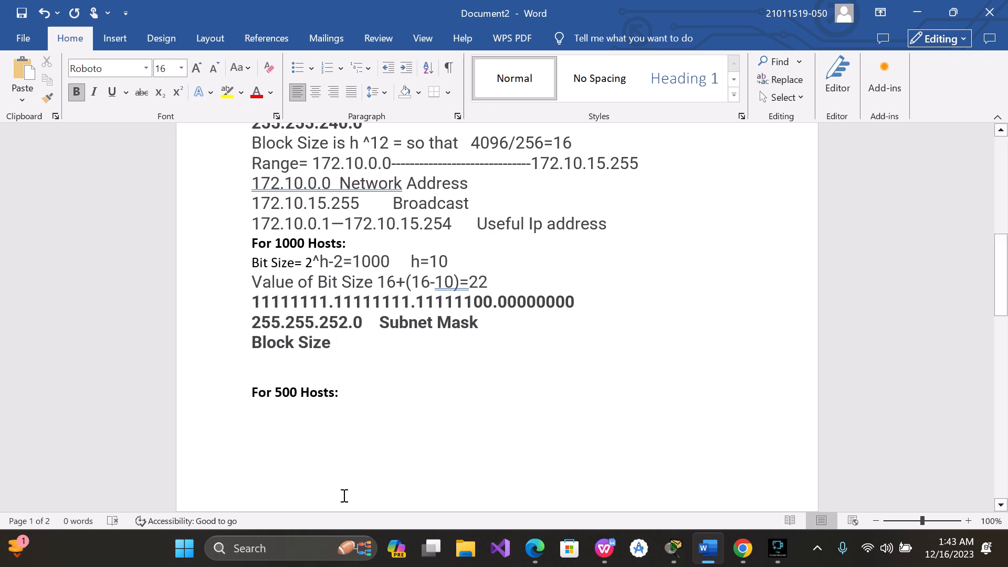
{"action": "key", "text": "ctrl+b"}
{"action": "type", "text": "h"}
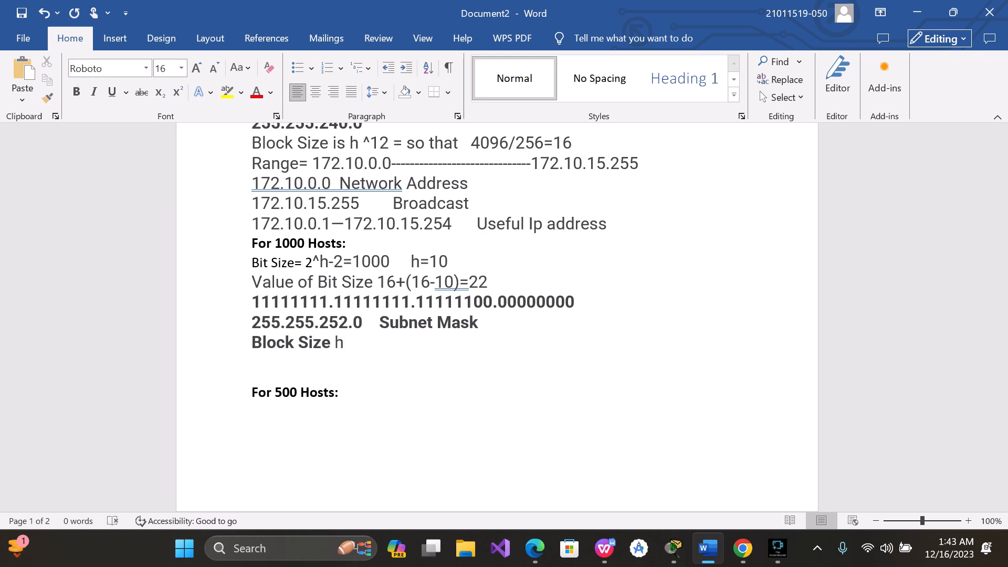
Copy the caret symbol from the 1000-host bit size line to the end of the 1000-host block size line
{"action": "left_click", "coordinate": [320, 264]}
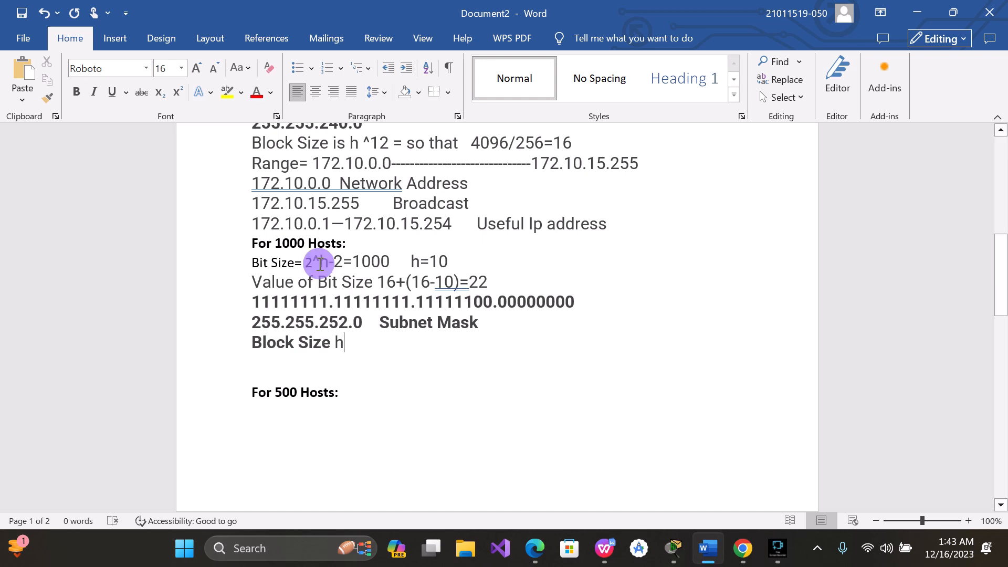
{"action": "left_click_drag", "start_coordinate": [320, 263], "coordinate": [314, 264]}
{"action": "key", "text": "ctrl+c"}
{"action": "left_click", "coordinate": [352, 339]}
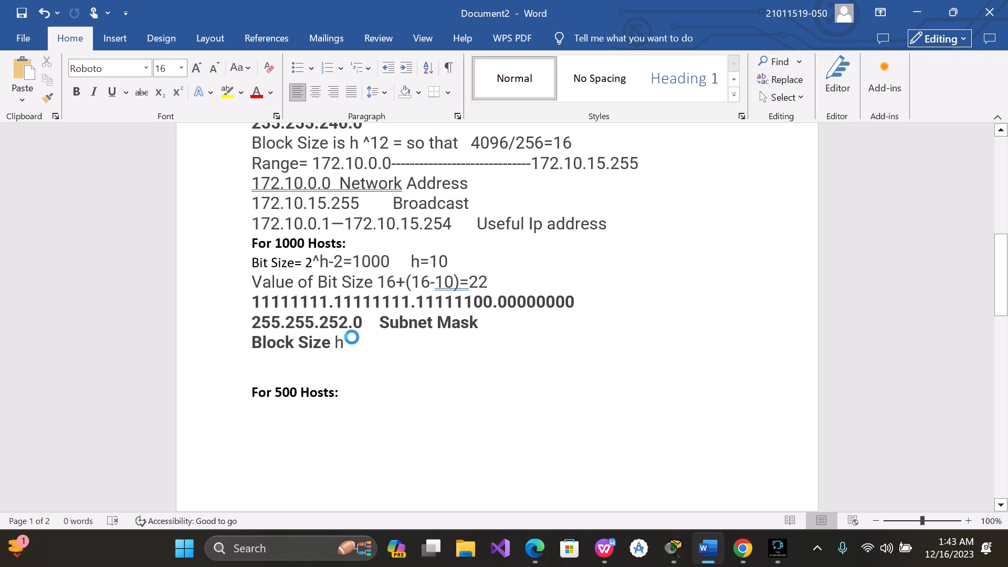
{"action": "key", "text": "ctrl+v"}
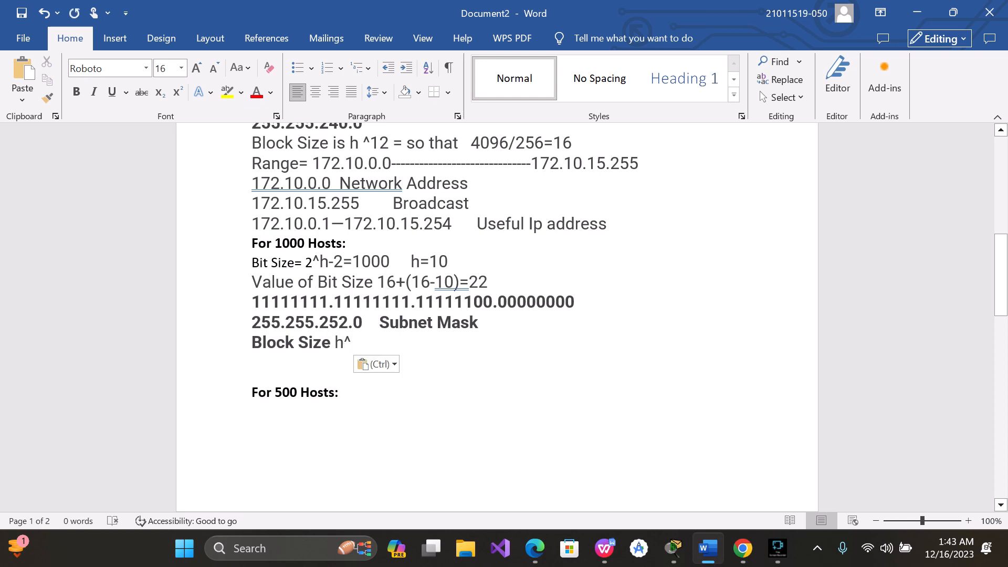
Complete the 1000-host block size line with "10=1024 so That 1024/256=4"
{"action": "type", "text": "10="}
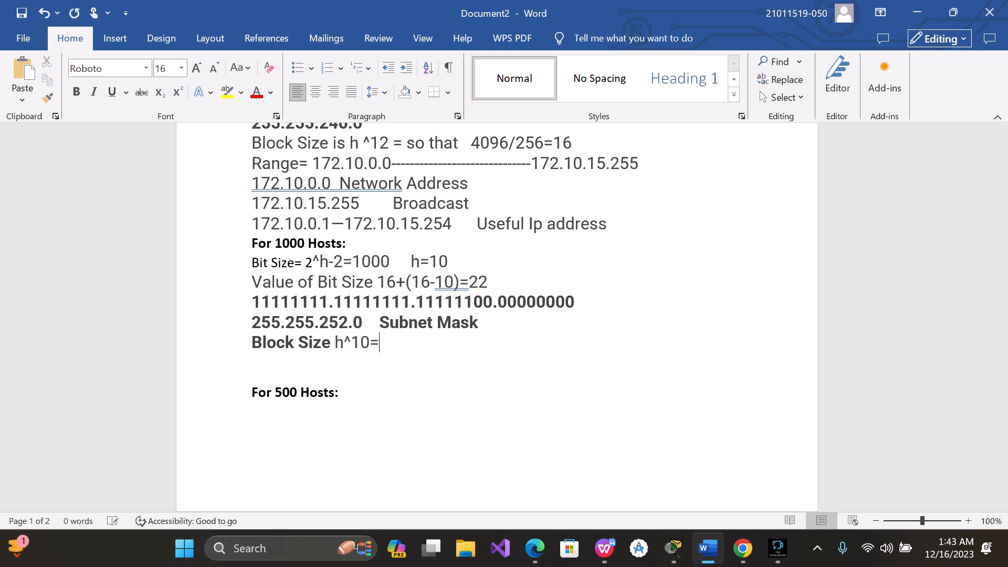
{"action": "type", "text": "1024      so Th"}
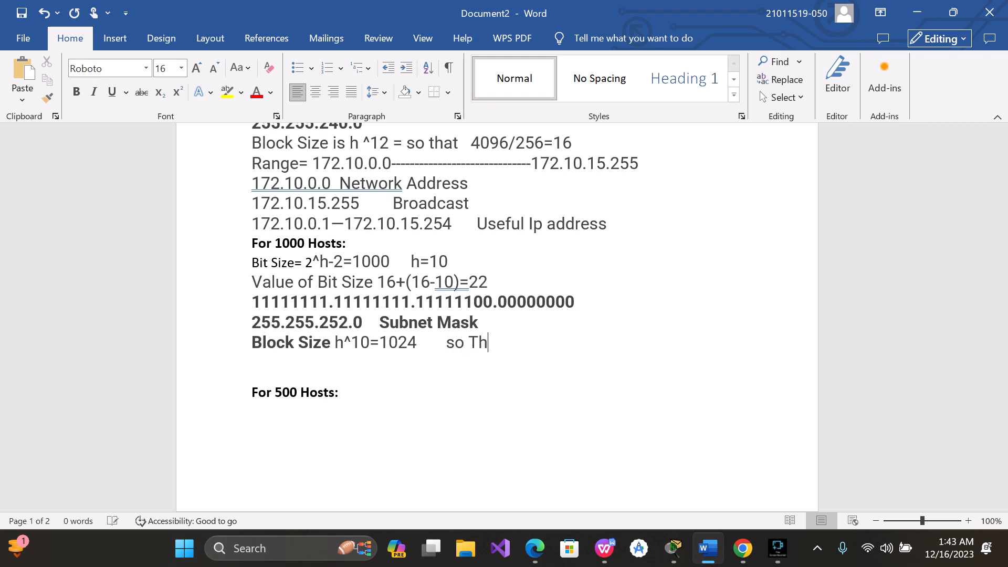
{"action": "type", "text": "at 1024/256"}
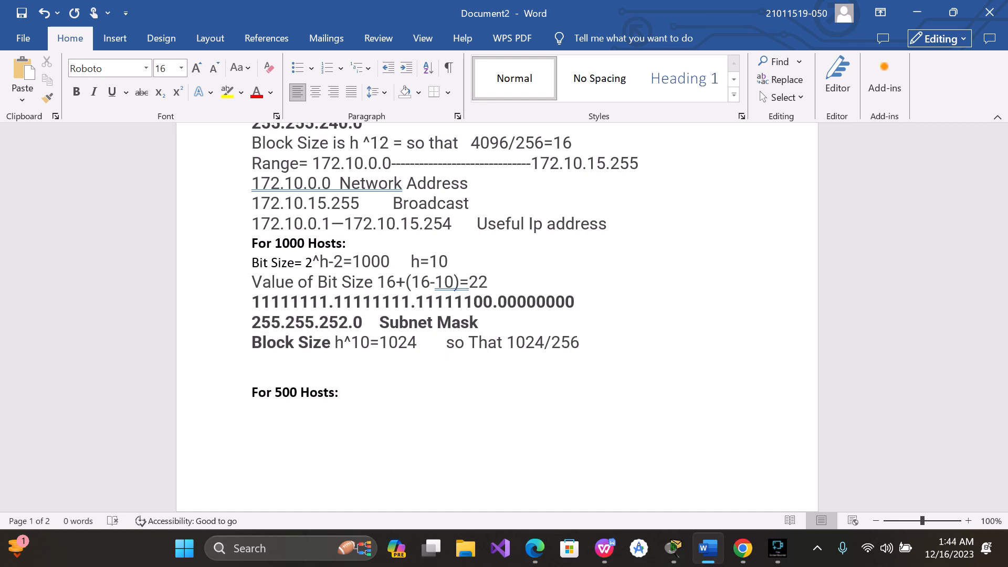
{"action": "type", "text": "=4"}
Add the network address line "172.10.16.0 NA" below the 1000-host block size
{"action": "key", "text": "Return"}
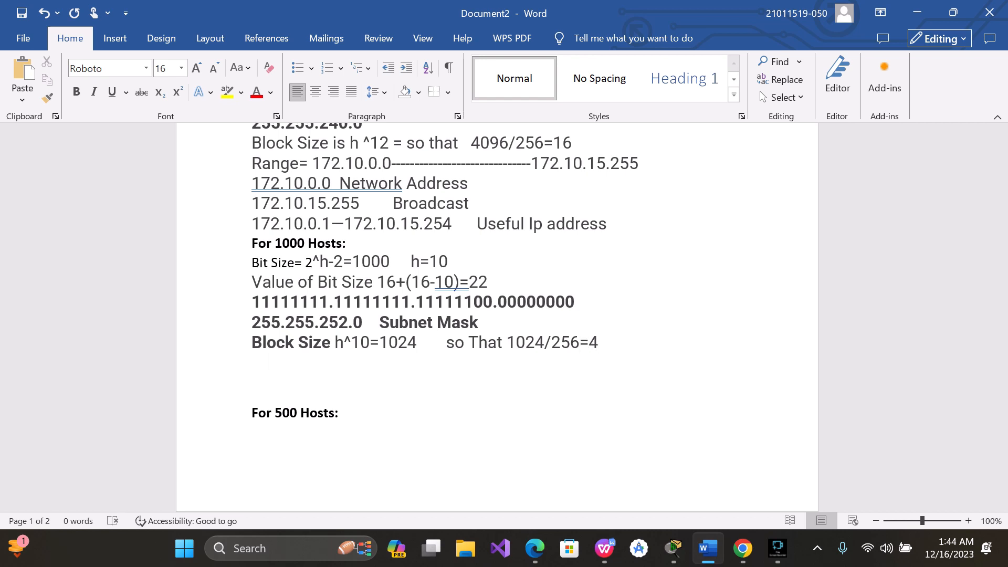
{"action": "type", "text": "172.10"}
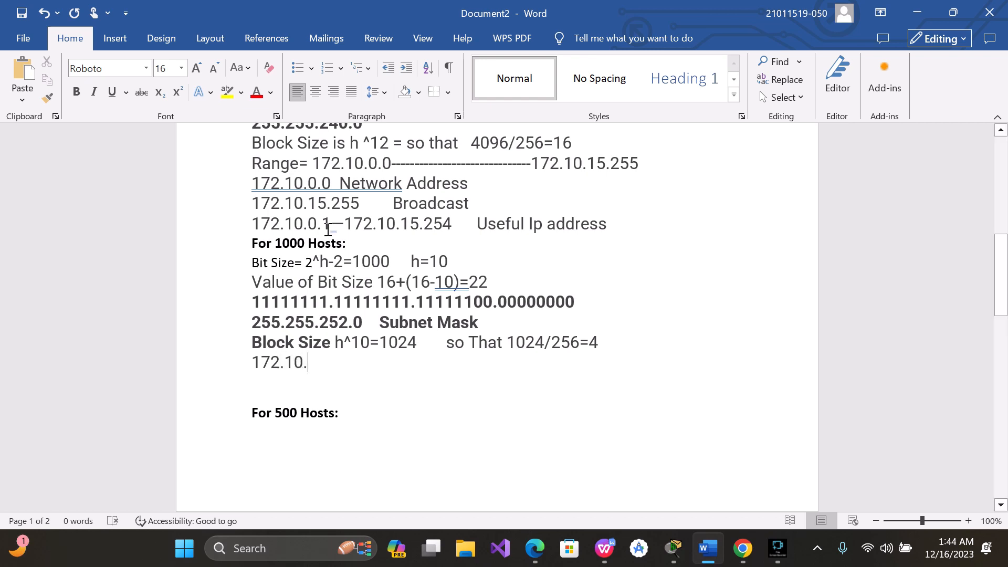
{"action": "type", "text": ".16"}
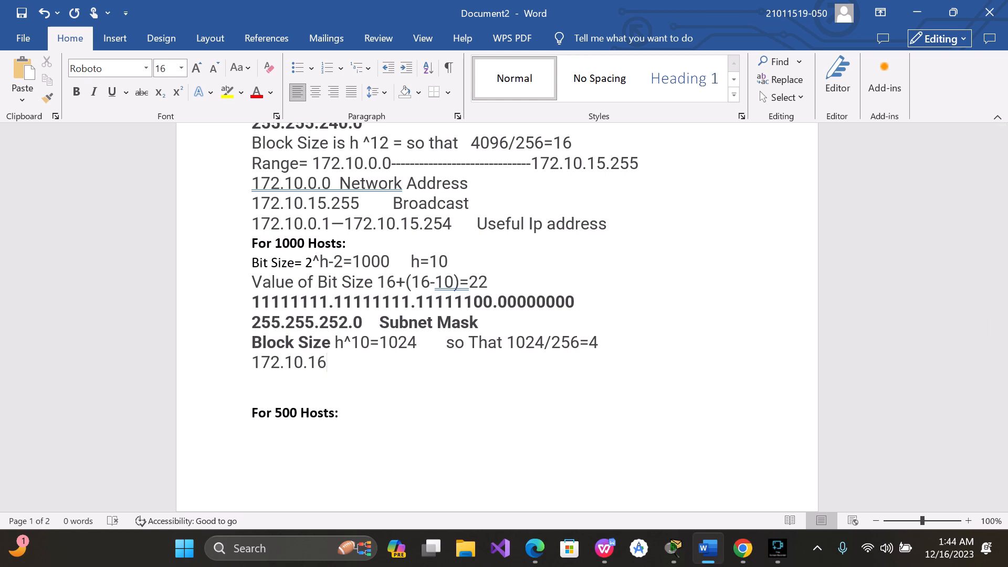
{"action": "type", "text": ".0 Na"}
{"action": "key", "text": "BackSpace"}
{"action": "type", "text": "A"}
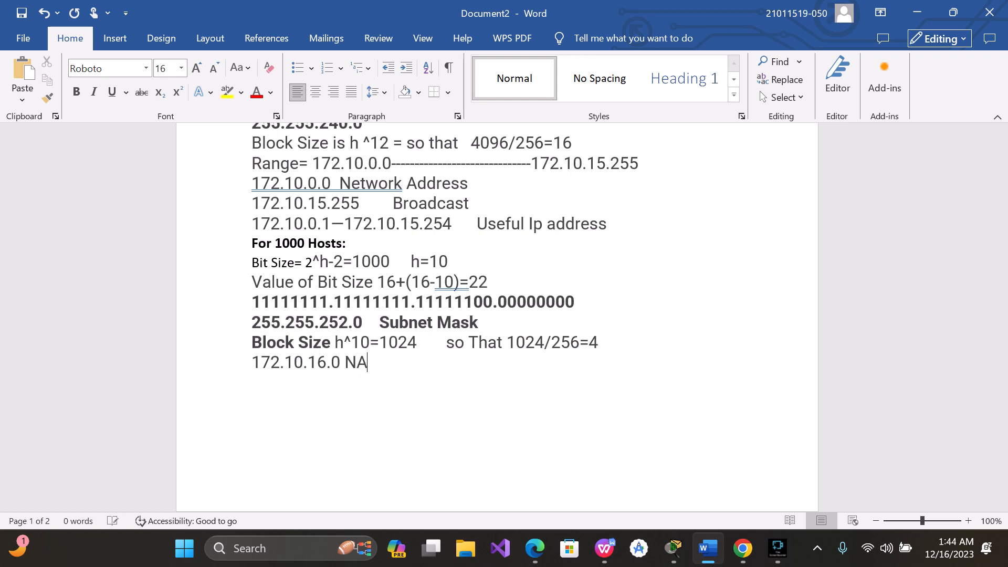
Add the line "172.10.16.1-------- 172.10.19.254 Useful Range" below the 1000-host network address
{"action": "key", "text": "Return"}
{"action": "type", "text": "1"}
{"action": "key", "text": "BackSpace"}
{"action": "type", "text": "172.10.16"}
{"action": "type", "text": "--------"}
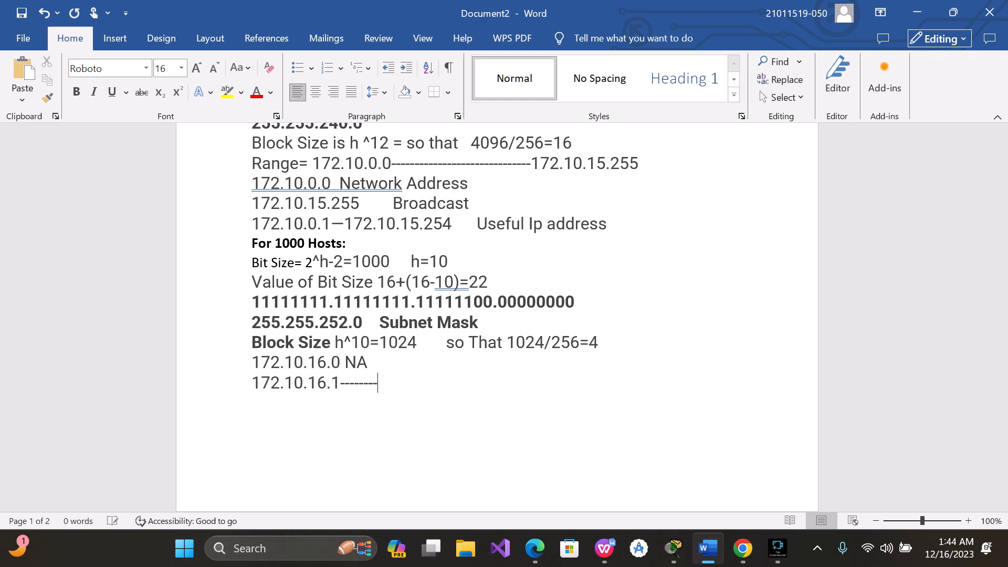
{"action": "type", "text": " 172.10.16"}
{"action": "key", "text": "BackSpace"}
{"action": "key", "text": "BackSpace"}
{"action": "type", "text": "19.254 "}
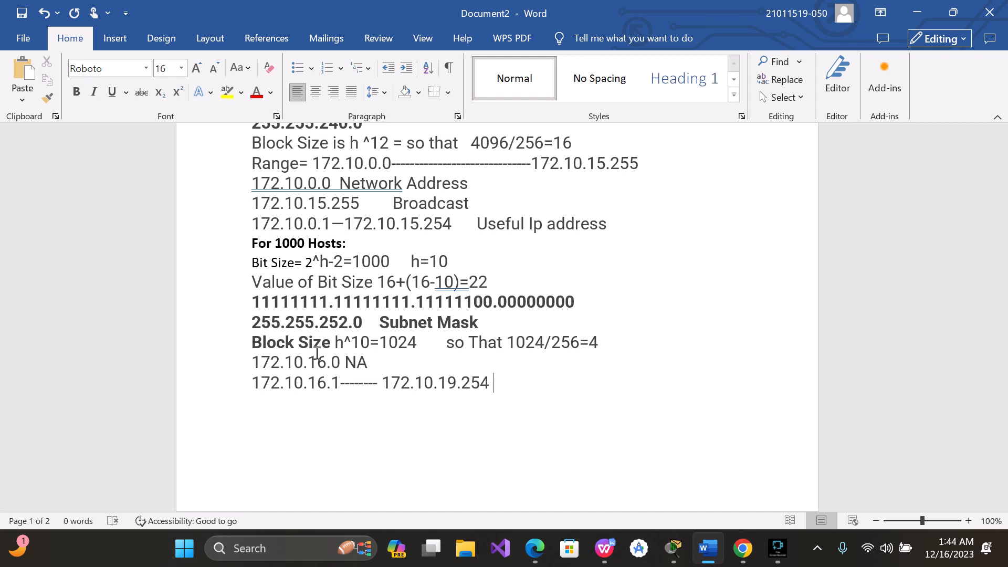
{"action": "type", "text": "uSEFUL Range"}
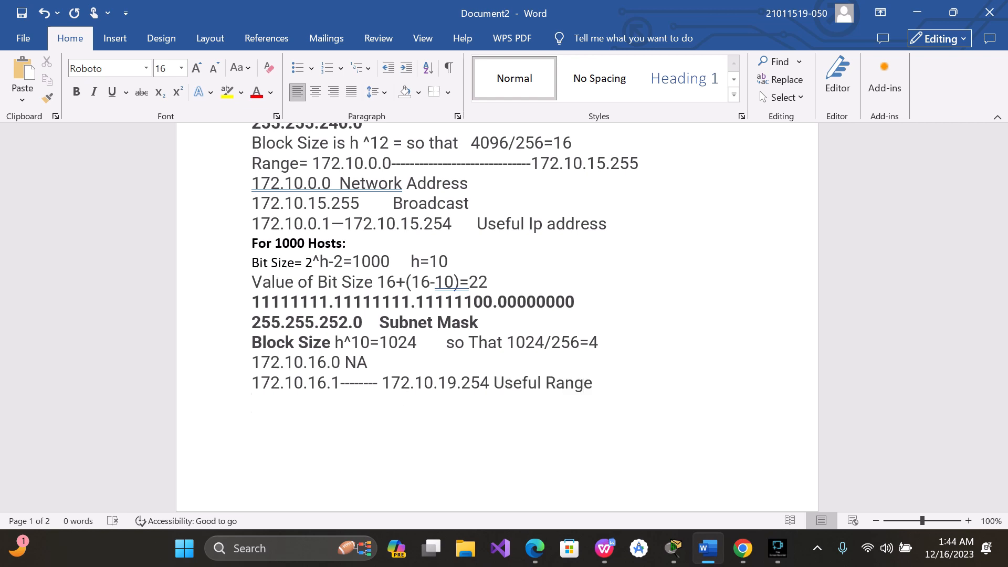
Add the line "172.10.19.255 Broadcast" below the 1000-host useful range
{"action": "type", "text": "172.12"}
{"action": "key", "text": "BackSpace"}
{"action": "type", "text": "0"}
{"action": "key", "text": "BackSpace"}
{"action": "type", "text": ".19.255"}
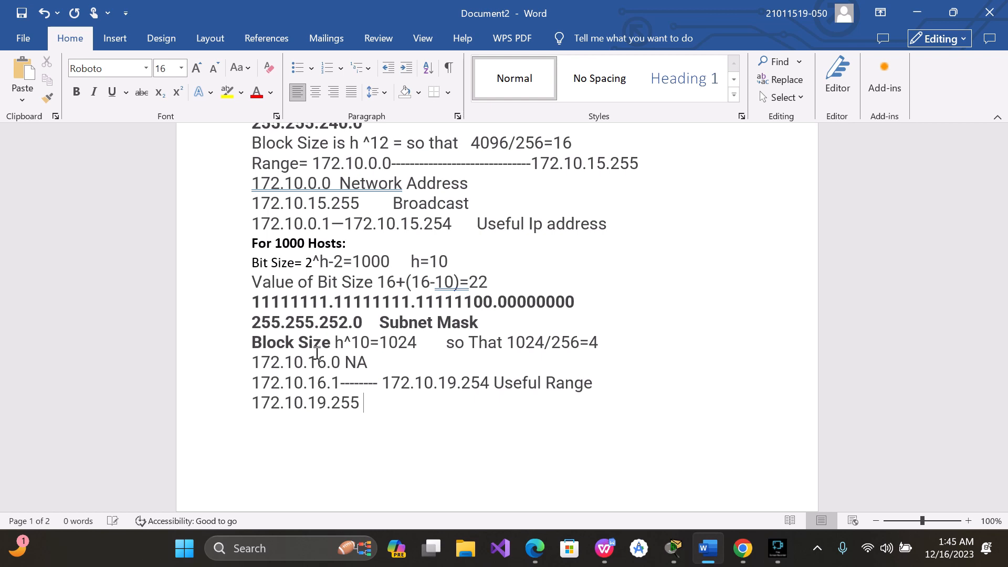
{"action": "type", "text": " Broadcase"}
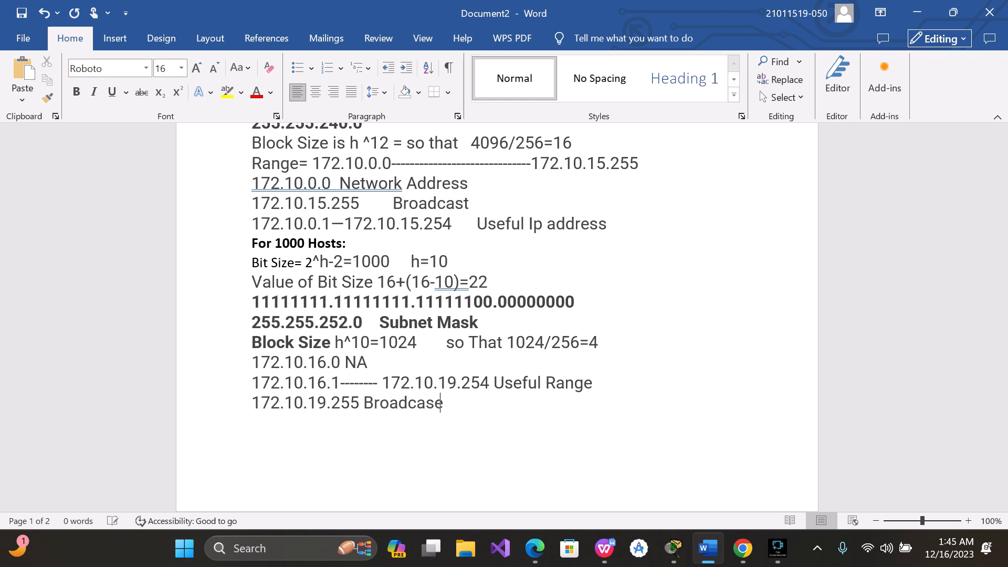
{"action": "key", "text": "BackSpace"}
{"action": "type", "text": "t"}
Delete the extra blank lines above the "For 500 Hosts:" heading, then start the heading at the top of the second page
{"action": "scroll", "coordinate": [315, 368], "scroll_direction": "down", "scroll_amount": 2}
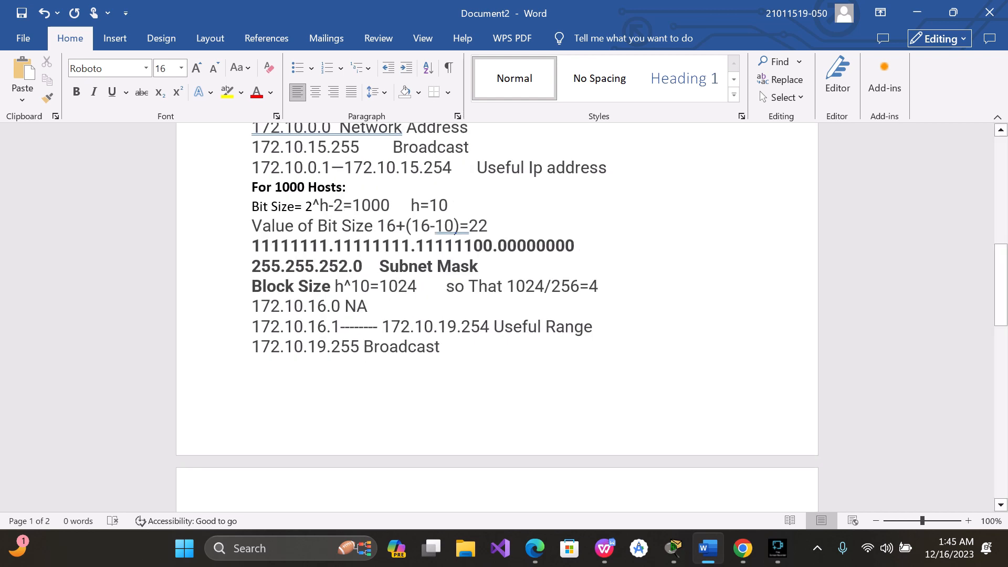
{"action": "scroll", "coordinate": [315, 369], "scroll_direction": "down", "scroll_amount": 3}
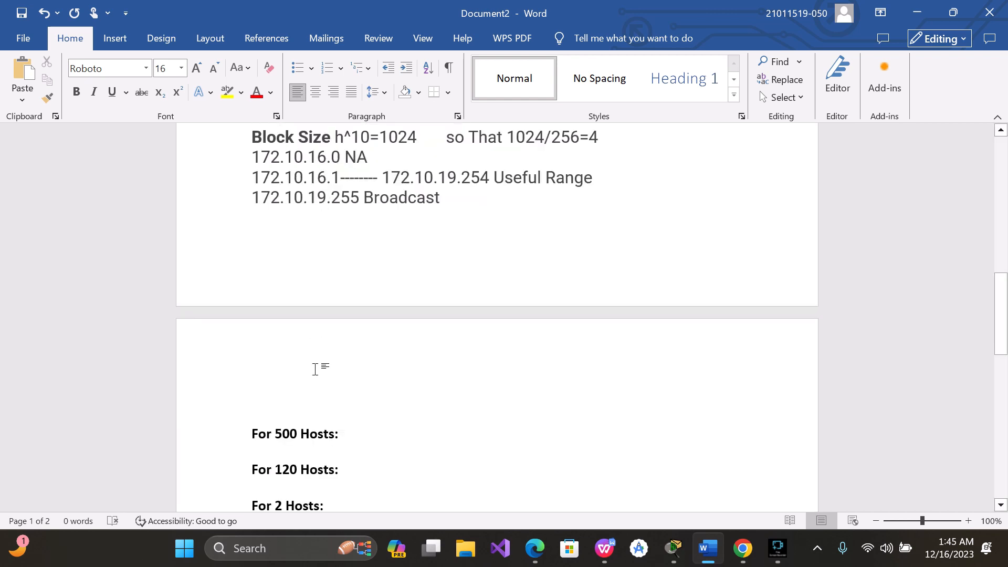
{"action": "scroll", "coordinate": [315, 369], "scroll_direction": "up", "scroll_amount": 1}
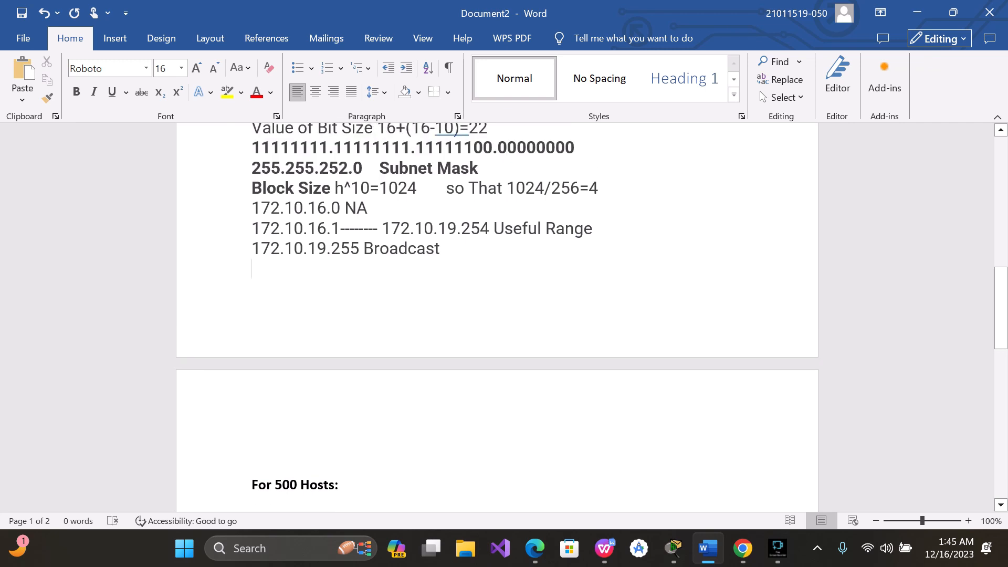
{"action": "left_click", "coordinate": [252, 483]}
{"action": "key", "text": "BackSpace"}
{"action": "key", "text": "BackSpace"}
{"action": "key", "text": "BackSpace"}
{"action": "key", "text": "BackSpace"}
{"action": "key", "text": "BackSpace"}
{"action": "key", "text": "BackSpace"}
{"action": "key", "text": "BackSpace"}
{"action": "key", "text": "BackSpace"}
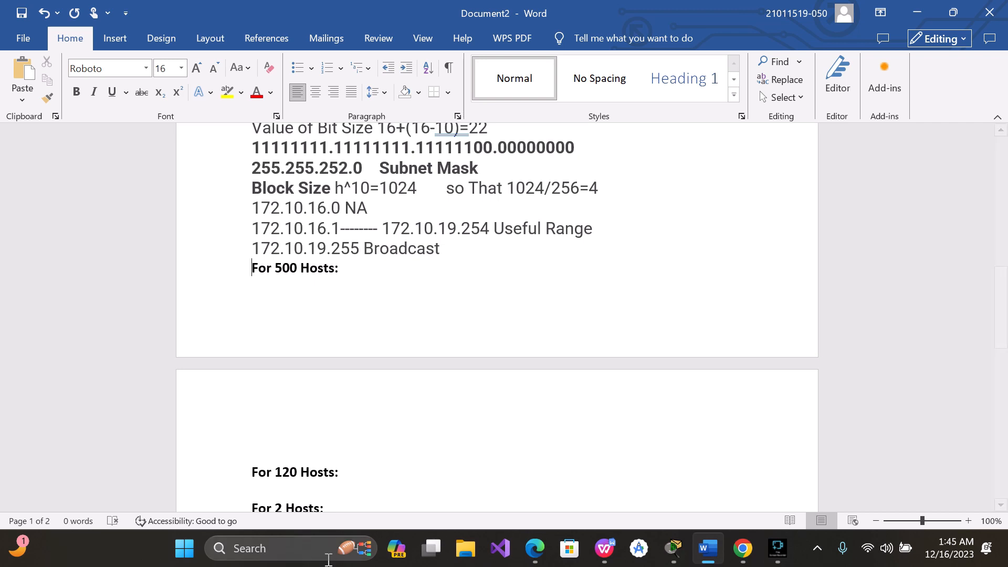
{"action": "key", "text": "Return"}
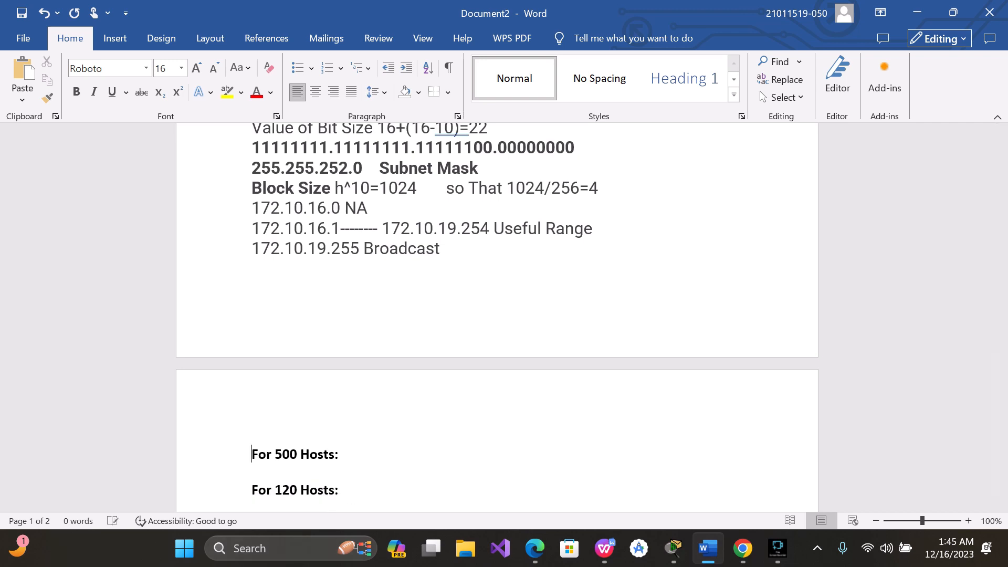
Add blank lines below the "For 500 Hosts:" heading and copy the 3000-host bit size line there
{"action": "left_click", "coordinate": [349, 454]}
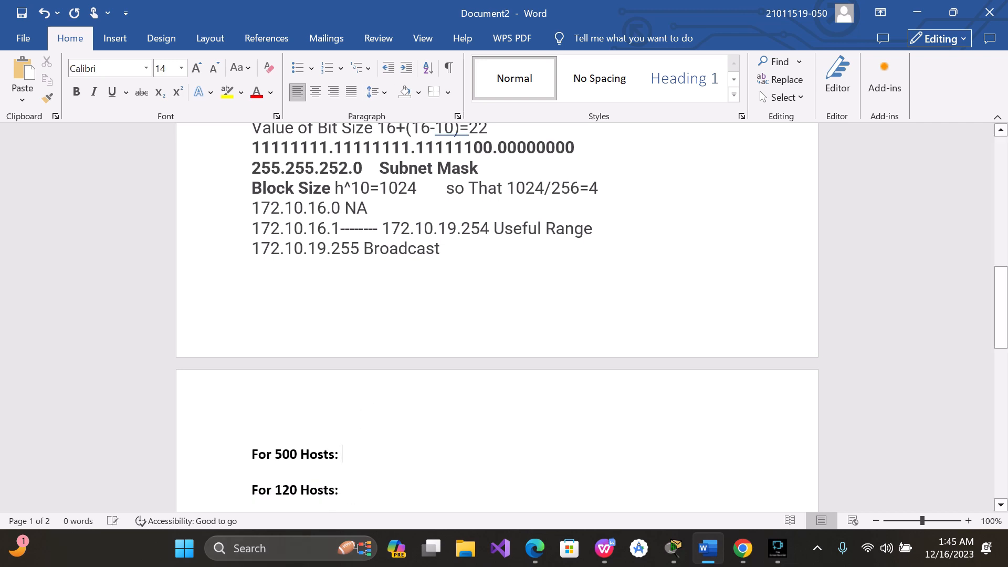
{"action": "key", "text": "Return"}
{"action": "key", "text": "Return"}
{"action": "scroll", "coordinate": [378, 387], "scroll_direction": "up", "scroll_amount": 5}
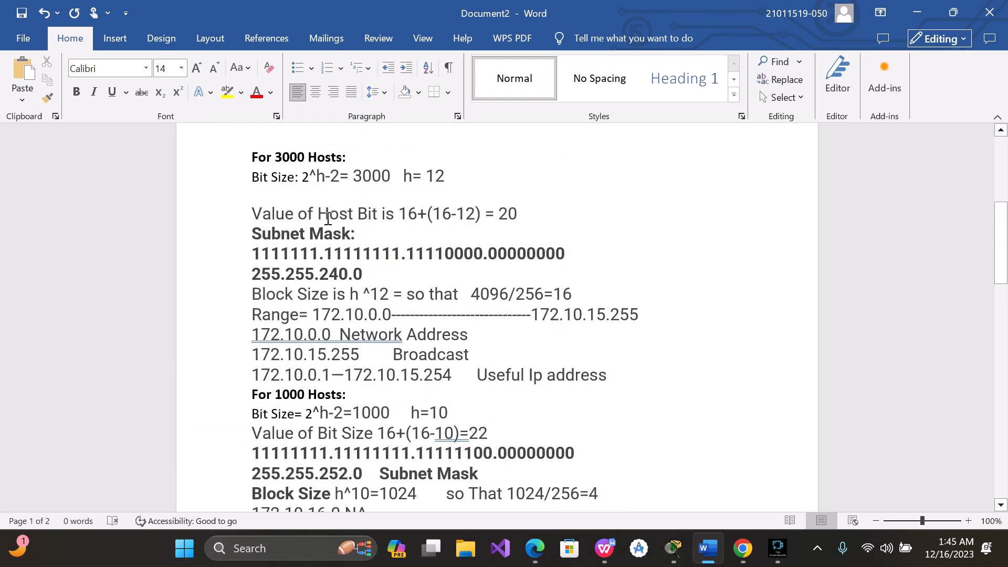
{"action": "left_click_drag", "start_coordinate": [448, 176], "coordinate": [252, 178]}
{"action": "key", "text": "ctrl+c"}
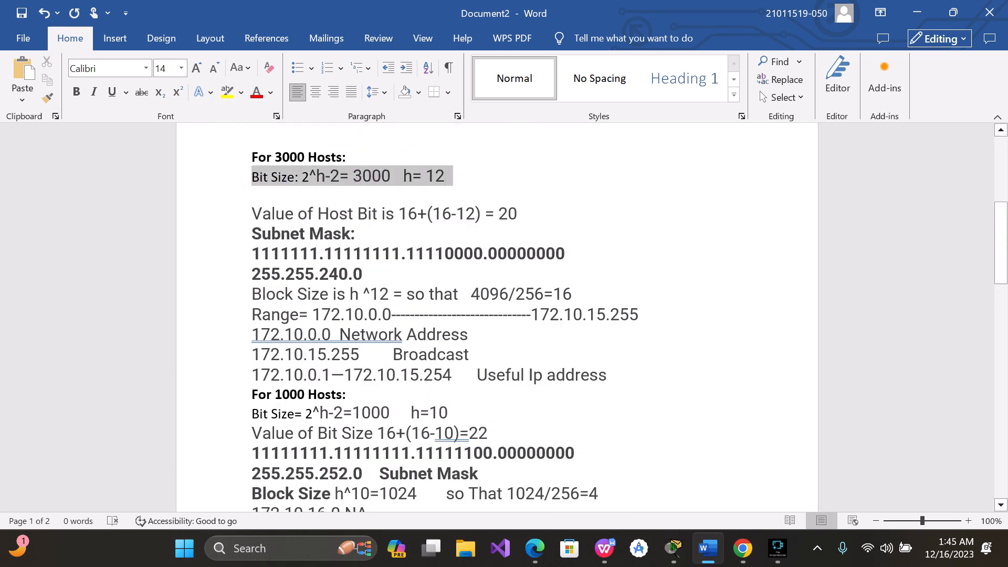
{"action": "scroll", "coordinate": [301, 286], "scroll_direction": "down", "scroll_amount": 2}
{"action": "scroll", "coordinate": [301, 286], "scroll_direction": "down", "scroll_amount": 5}
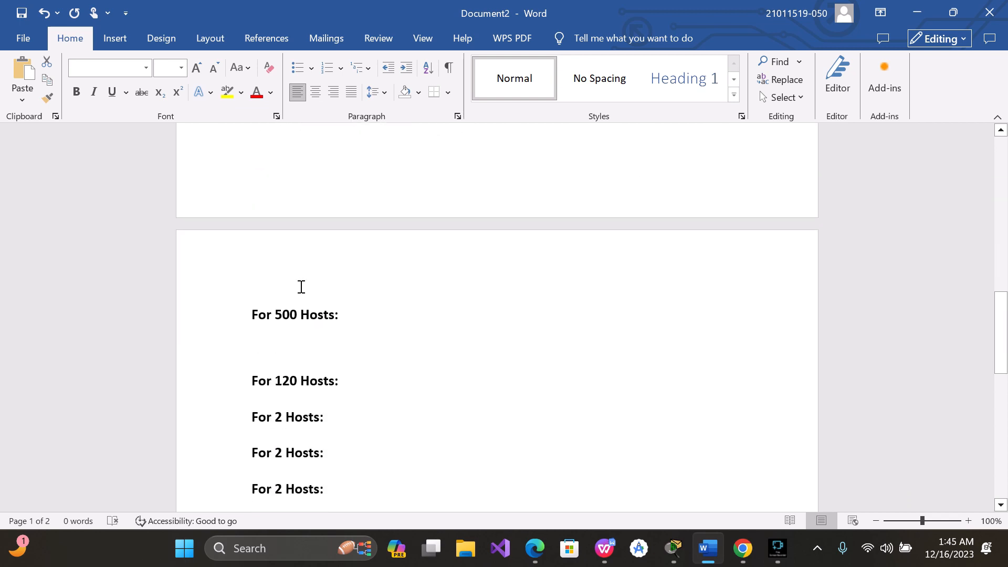
{"action": "left_click", "coordinate": [270, 326]}
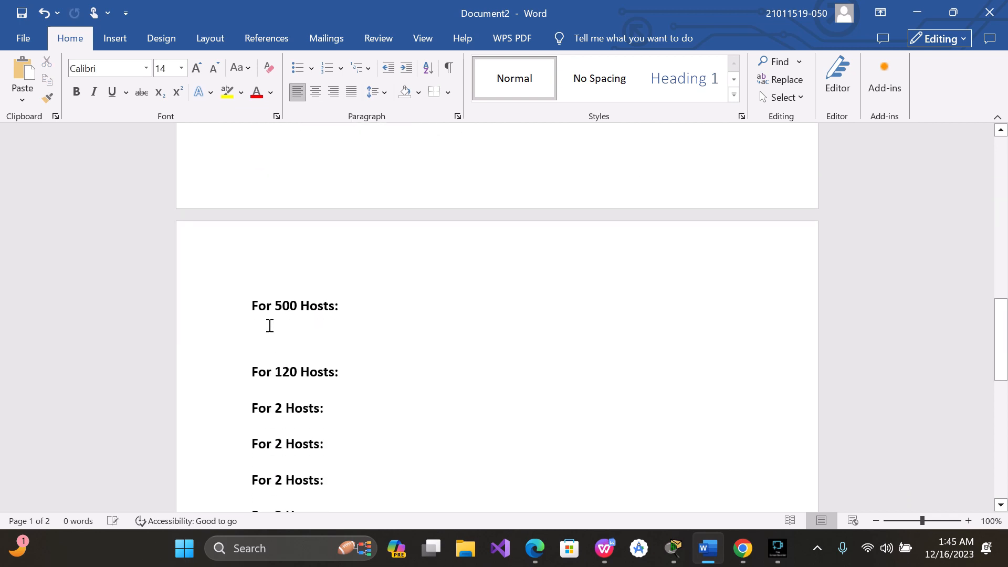
{"action": "key", "text": "ctrl+v"}
Change the host count in the 500-host bit size line to 500 and clear its h value
{"action": "left_click", "coordinate": [391, 326]}
{"action": "key", "text": "BackSpace"}
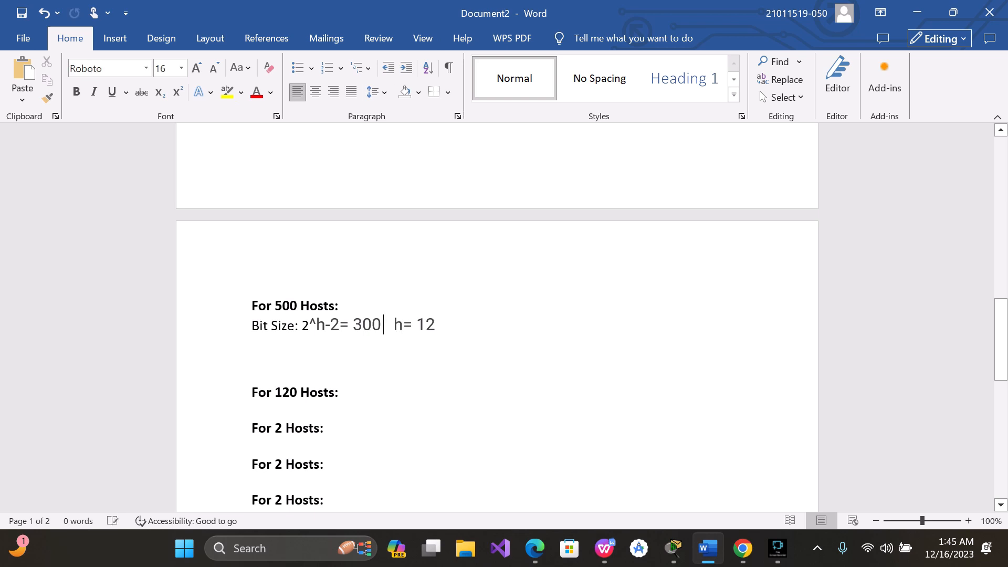
{"action": "key", "text": "BackSpace"}
{"action": "key", "text": "BackSpace"}
{"action": "key", "text": "BackSpace"}
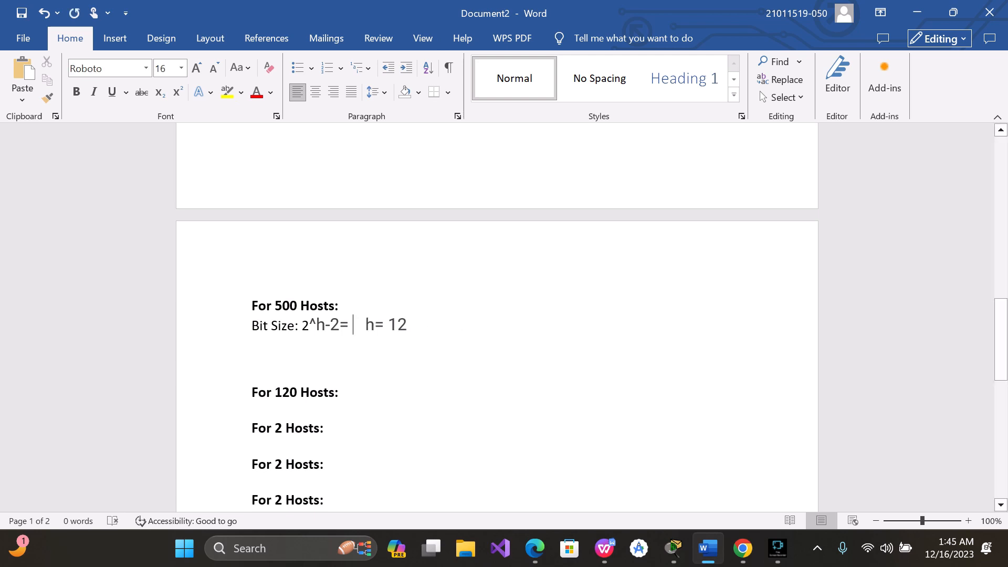
{"action": "left_click", "coordinate": [434, 322]}
{"action": "key", "text": "BackSpace"}
{"action": "key", "text": "BackSpace"}
{"action": "left_click", "coordinate": [347, 324]}
{"action": "type", "text": "500"}
Look up the matching power of two in the bit size table and set h to 9 for the 500 hosts
{"action": "scroll", "coordinate": [416, 322], "scroll_direction": "down", "scroll_amount": 8}
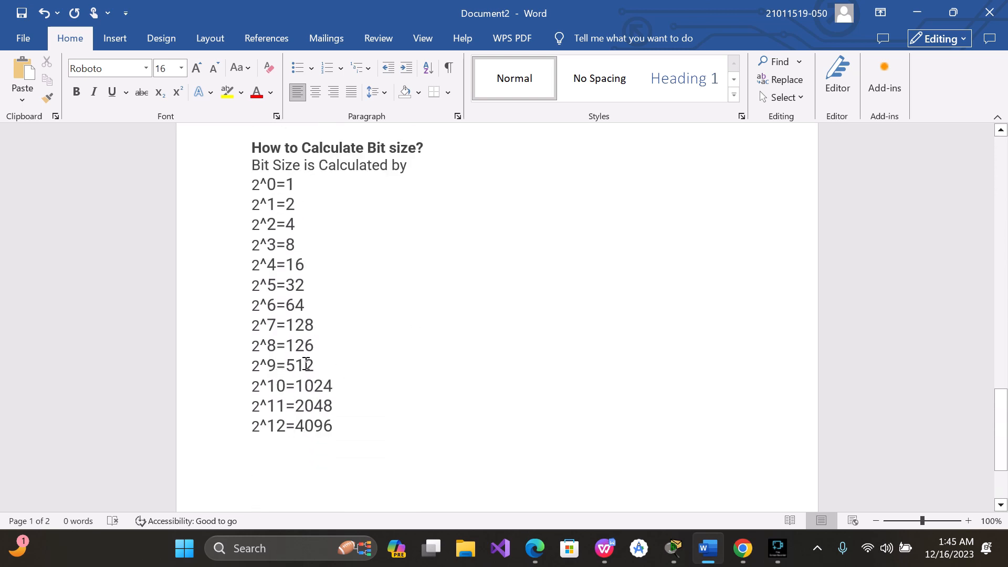
{"action": "left_click_drag", "start_coordinate": [315, 364], "coordinate": [251, 366]}
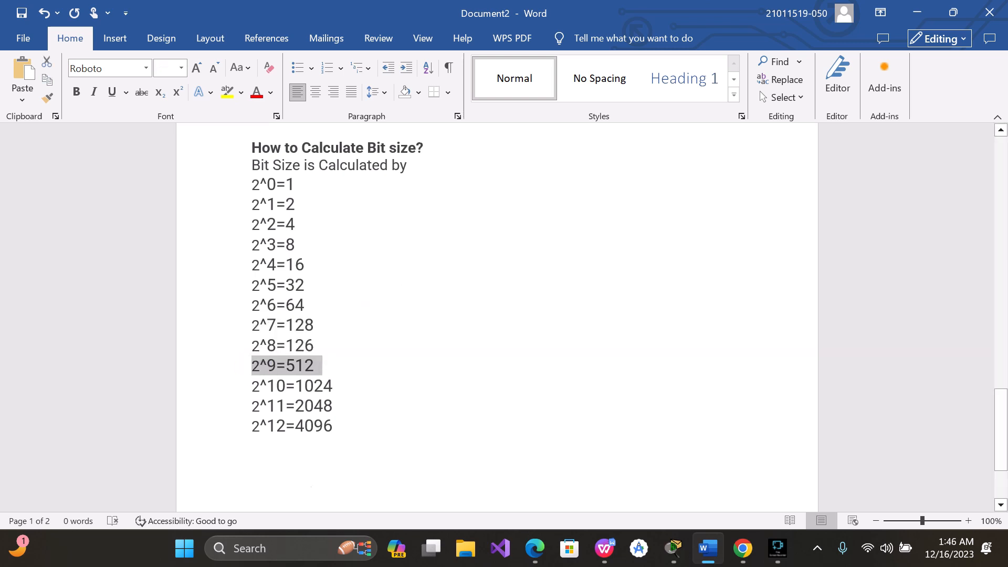
{"action": "scroll", "coordinate": [409, 270], "scroll_direction": "up", "scroll_amount": 8}
{"action": "scroll", "coordinate": [410, 270], "scroll_direction": "down", "scroll_amount": 3}
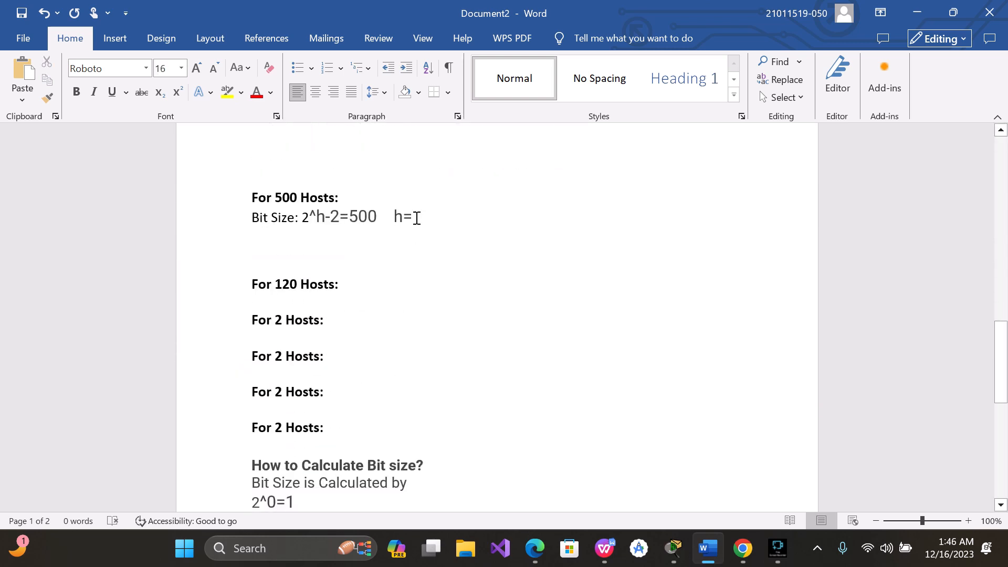
{"action": "type", "text": "9"}
{"action": "key", "text": "Return"}
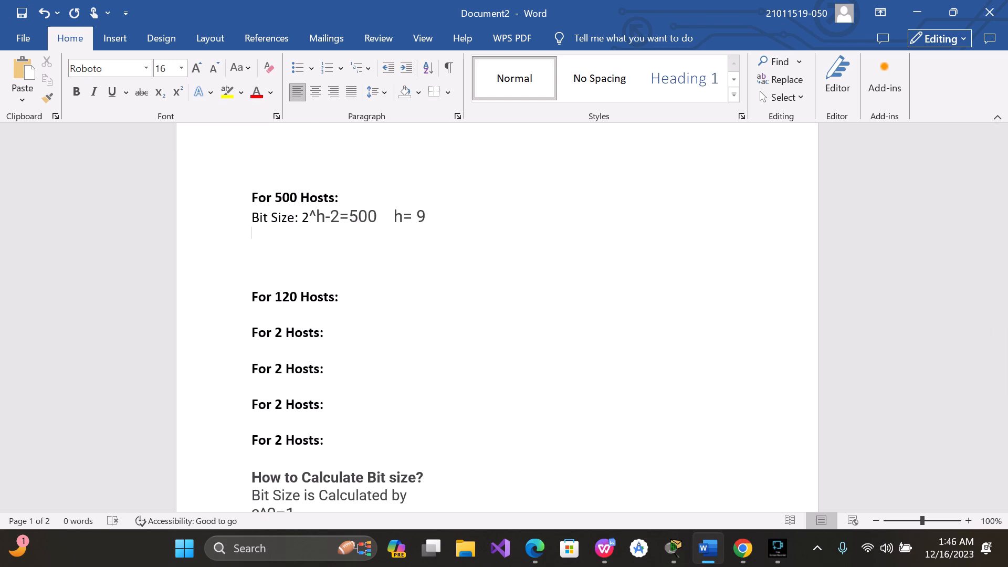
Copy the 3000-host "Value of Host Bit is" line to below the 500-host bit size line
{"action": "scroll", "coordinate": [496, 315], "scroll_direction": "down", "scroll_amount": 10}
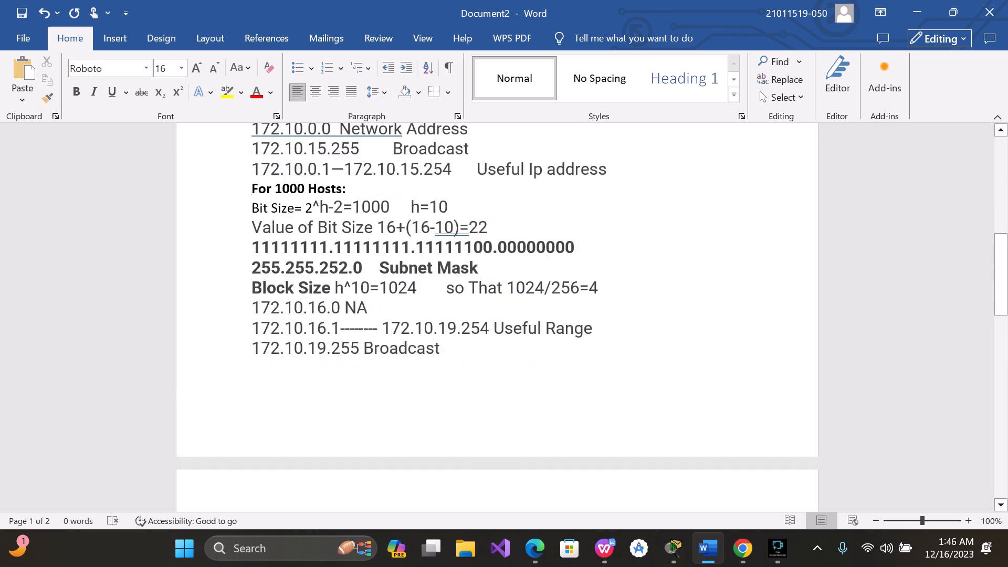
{"action": "scroll", "coordinate": [497, 315], "scroll_direction": "down", "scroll_amount": 3}
{"action": "scroll", "coordinate": [497, 315], "scroll_direction": "up", "scroll_amount": 5}
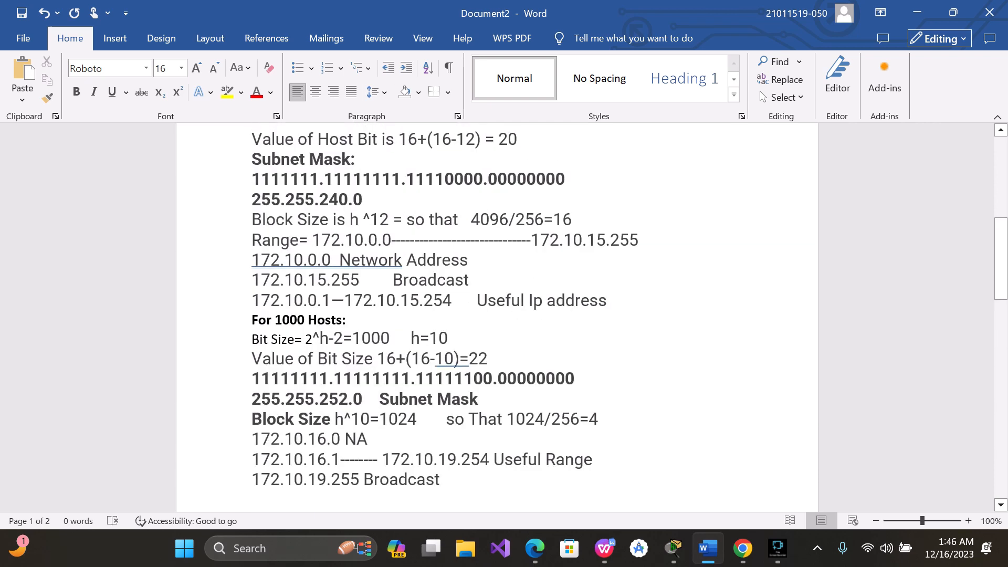
{"action": "scroll", "coordinate": [497, 315], "scroll_direction": "up", "scroll_amount": 1}
{"action": "scroll", "coordinate": [496, 315], "scroll_direction": "down", "scroll_amount": 6}
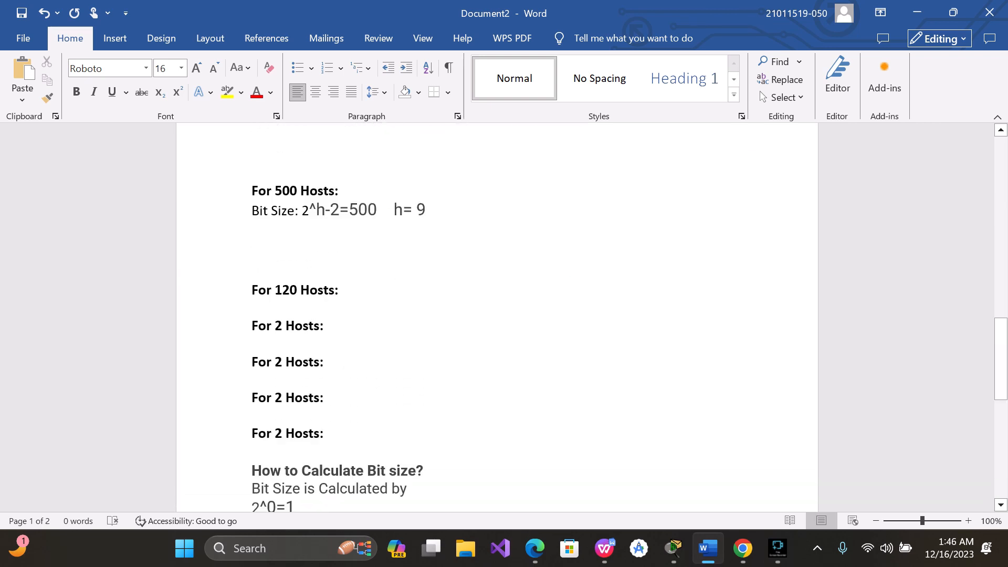
{"action": "scroll", "coordinate": [371, 225], "scroll_direction": "up", "scroll_amount": 10}
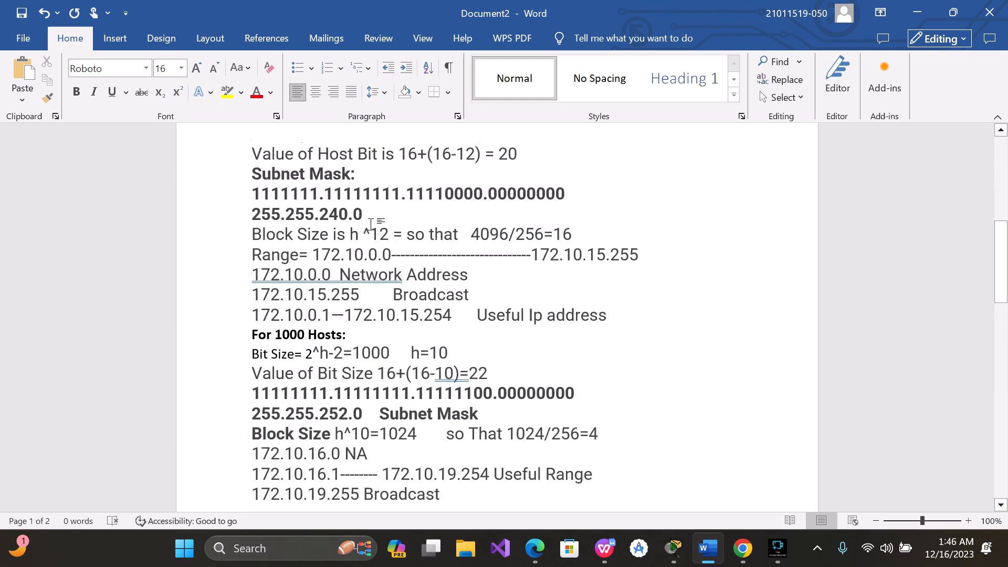
{"action": "scroll", "coordinate": [371, 224], "scroll_direction": "up", "scroll_amount": 1}
{"action": "left_click_drag", "start_coordinate": [517, 162], "coordinate": [256, 162]}
{"action": "key", "text": "ctrl+c"}
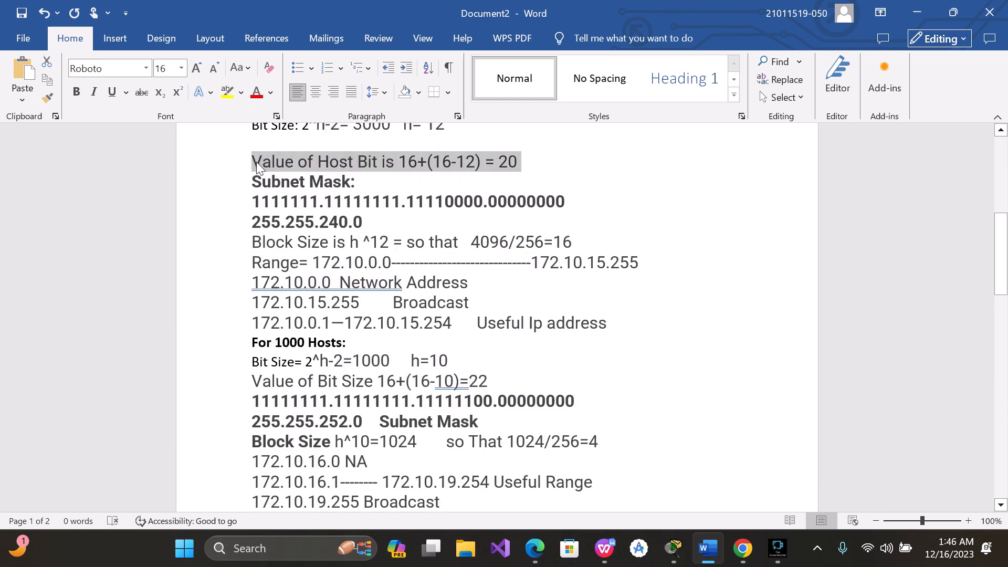
{"action": "scroll", "coordinate": [339, 351], "scroll_direction": "down", "scroll_amount": 8}
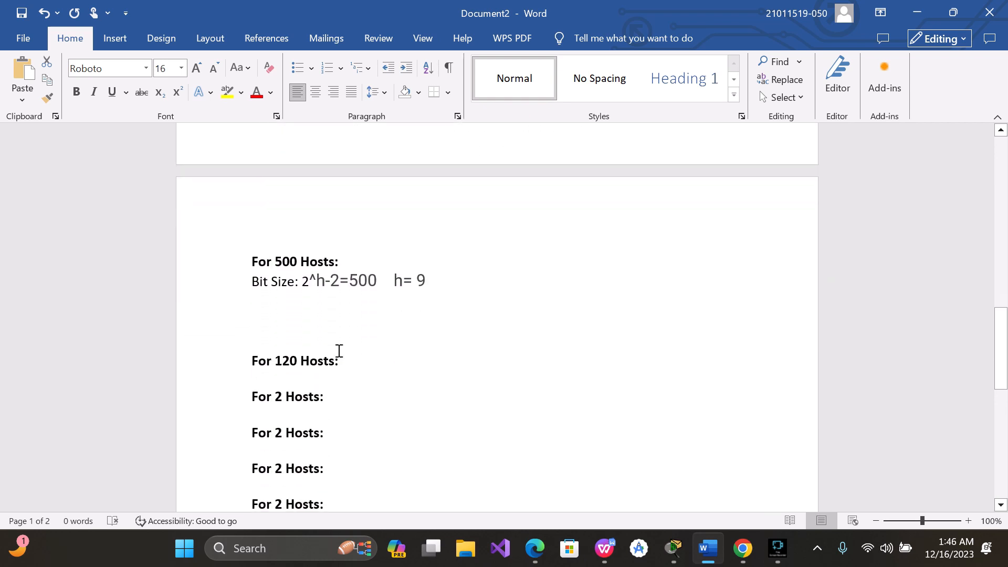
{"action": "left_click", "coordinate": [254, 309]}
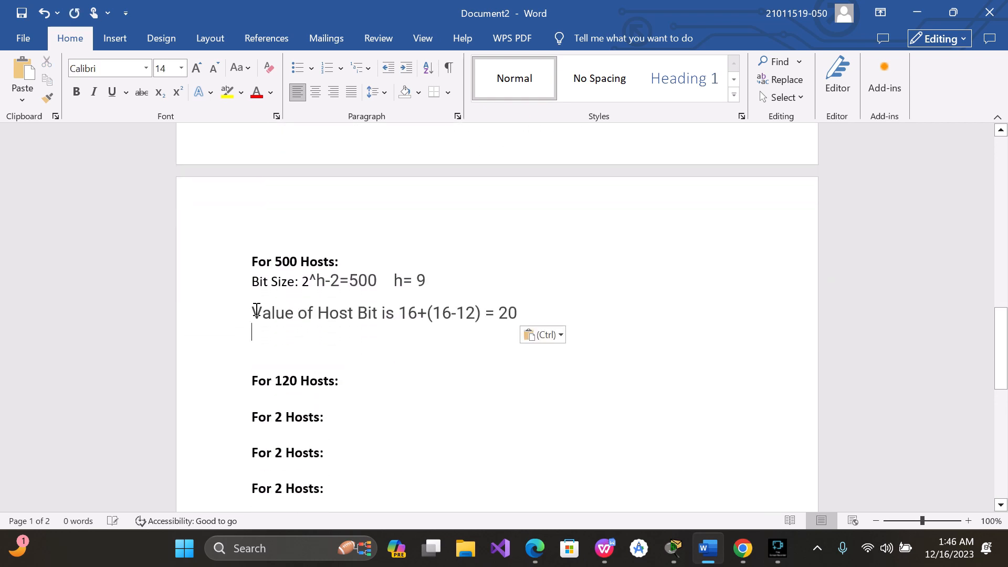
{"action": "key", "text": "ctrl+v"}
Change the copied 500-host calculation to read "16+(16-9) = 23"
{"action": "left_click", "coordinate": [478, 309]}
{"action": "key", "text": "BackSpace"}
{"action": "key", "text": "BackSpace"}
{"action": "type", "text": "9"}
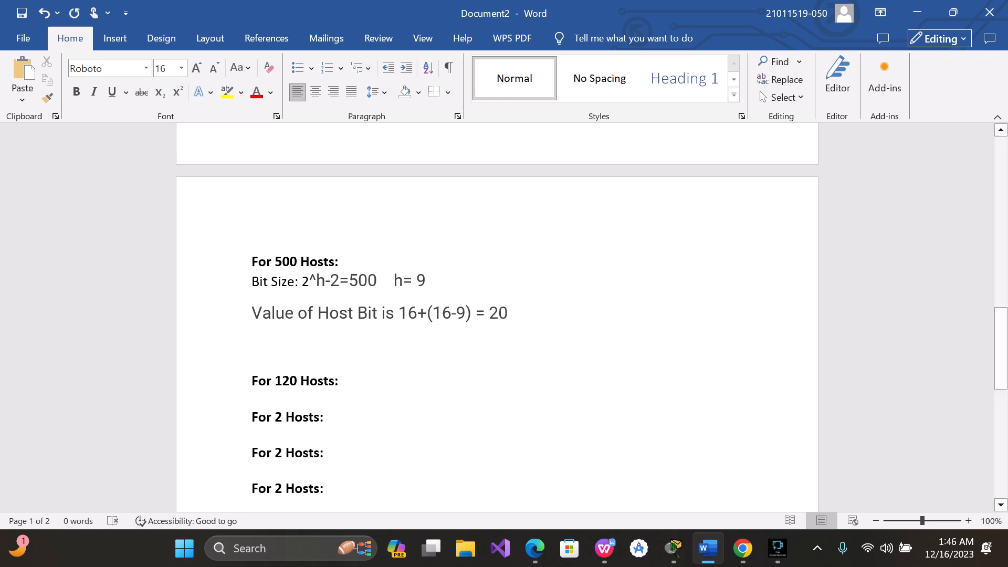
{"action": "left_click", "coordinate": [517, 309]}
{"action": "key", "text": "BackSpace"}
{"action": "key", "text": "BackSpace"}
{"action": "type", "text": "23"}
Add a bold "Subnet Mask:" line below the 500-host host bit value and start a new line under it
{"action": "key", "text": "Return"}
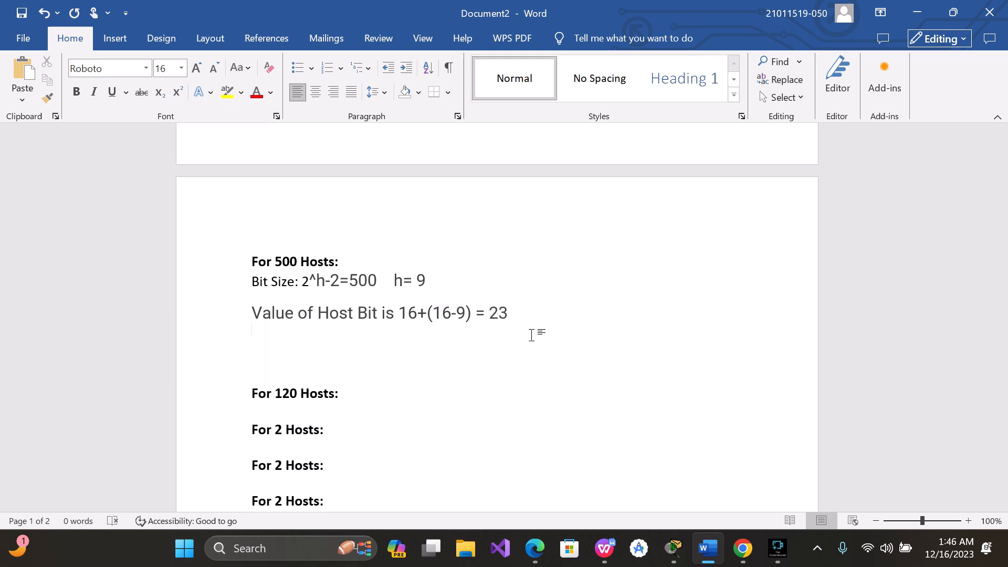
{"action": "key", "text": "ctrl+b"}
{"action": "type", "text": "sU"}
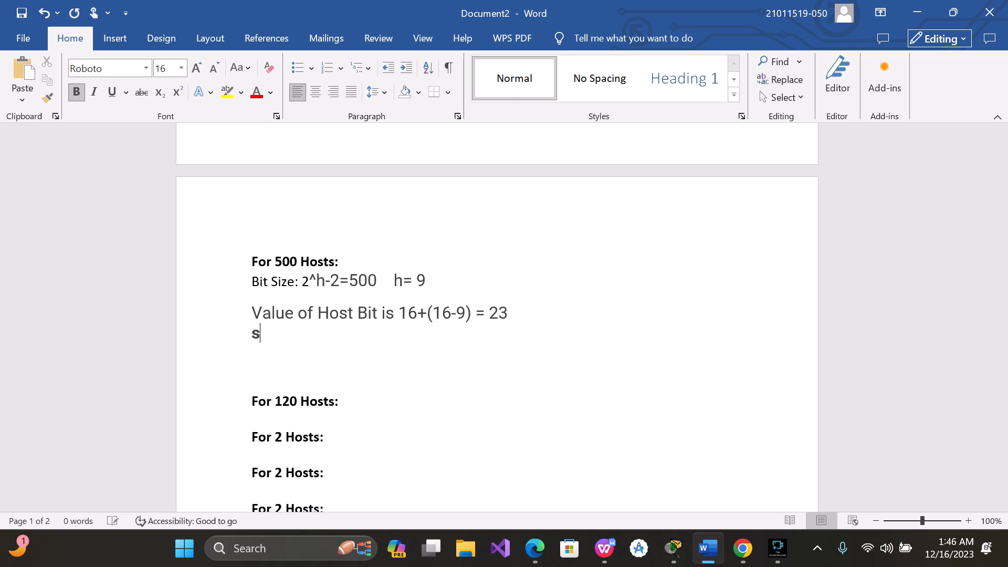
{"action": "key", "text": "BackSpace"}
{"action": "key", "text": "BackSpace"}
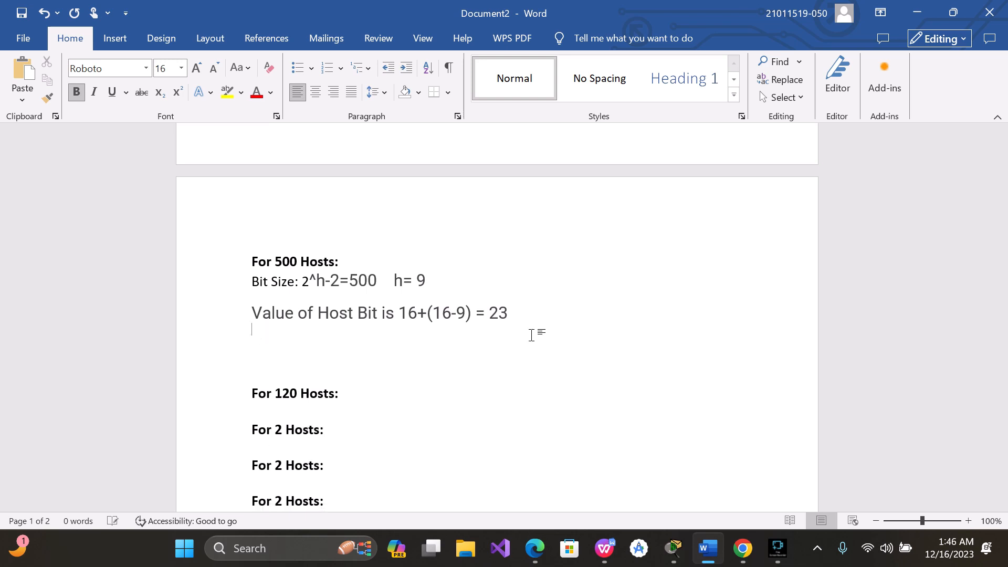
{"action": "type", "text": "Sub"}
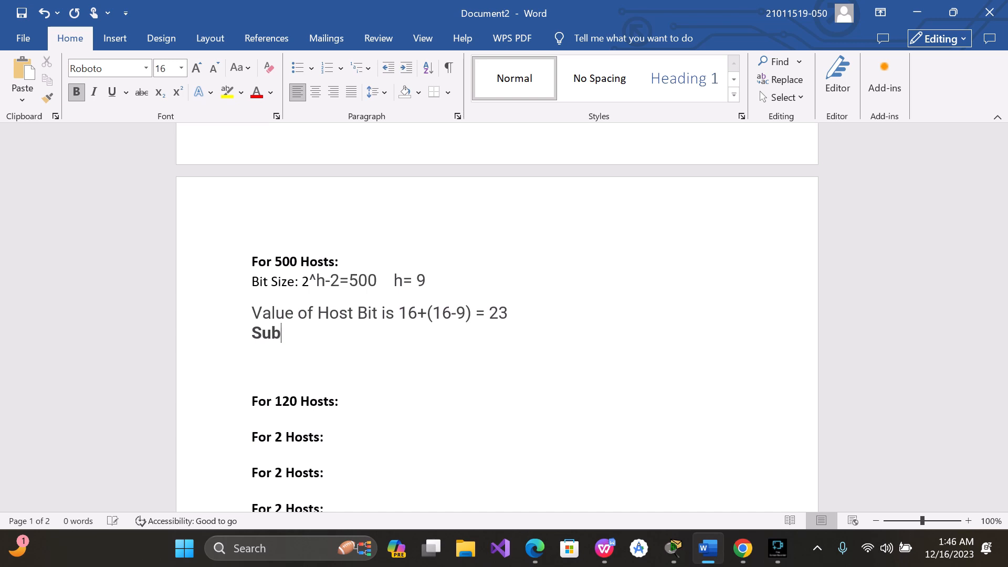
{"action": "type", "text": "net Ma"}
{"action": "type", "text": "sl"}
{"action": "type", "text": "k"}
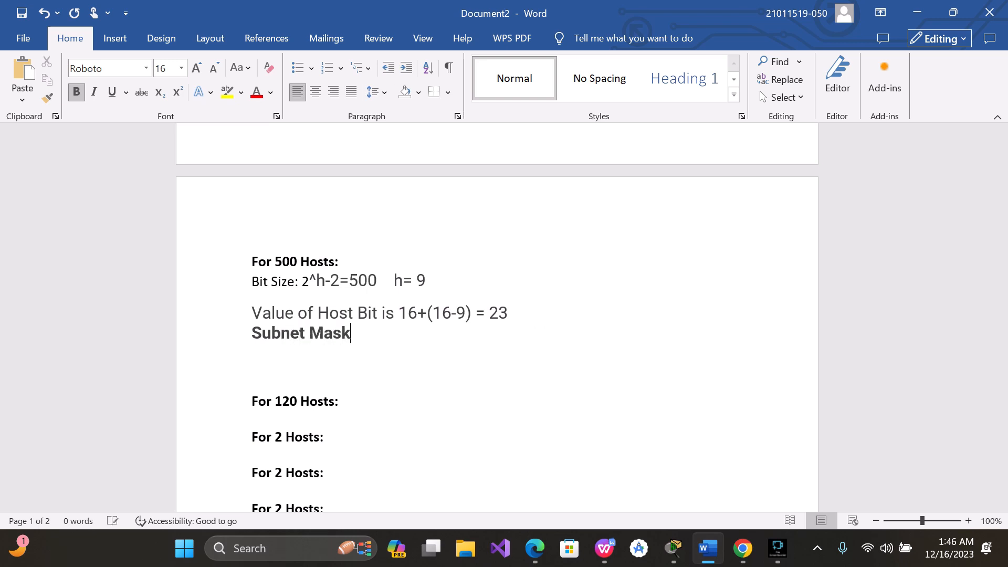
{"action": "type", "text": ":"}
{"action": "key", "text": "Return"}
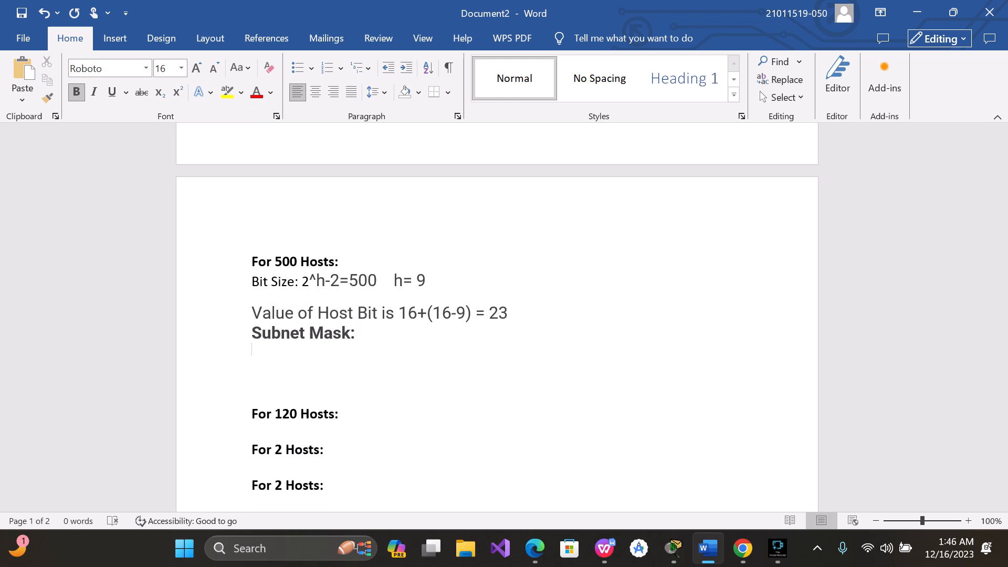
Enter the binary mask 11111111.11111111.11111110.0000000 below the 500-host "Subnet Mask:" heading
{"action": "type", "text": "1111"}
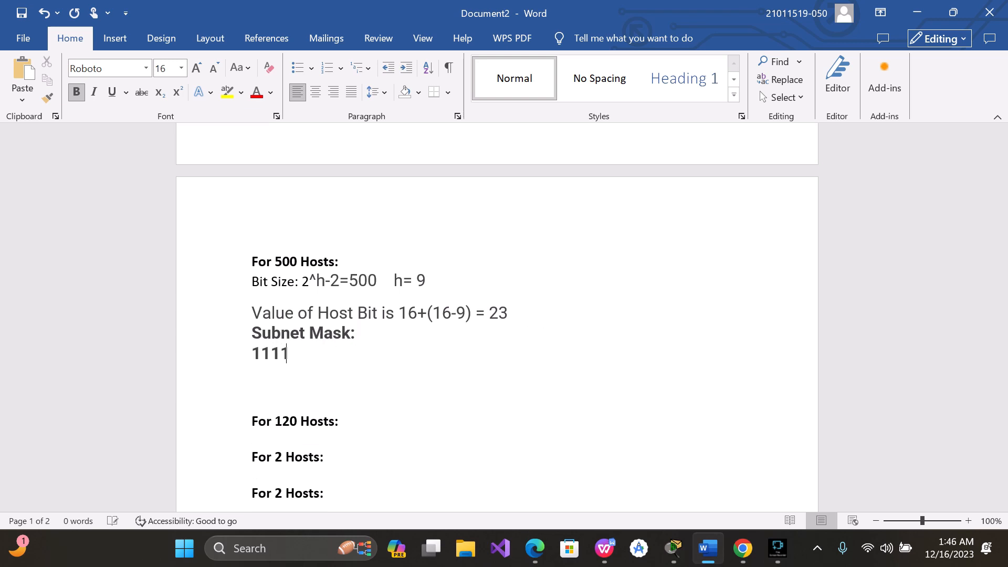
{"action": "type", "text": "1111"}
{"action": "type", "text": ".11111"}
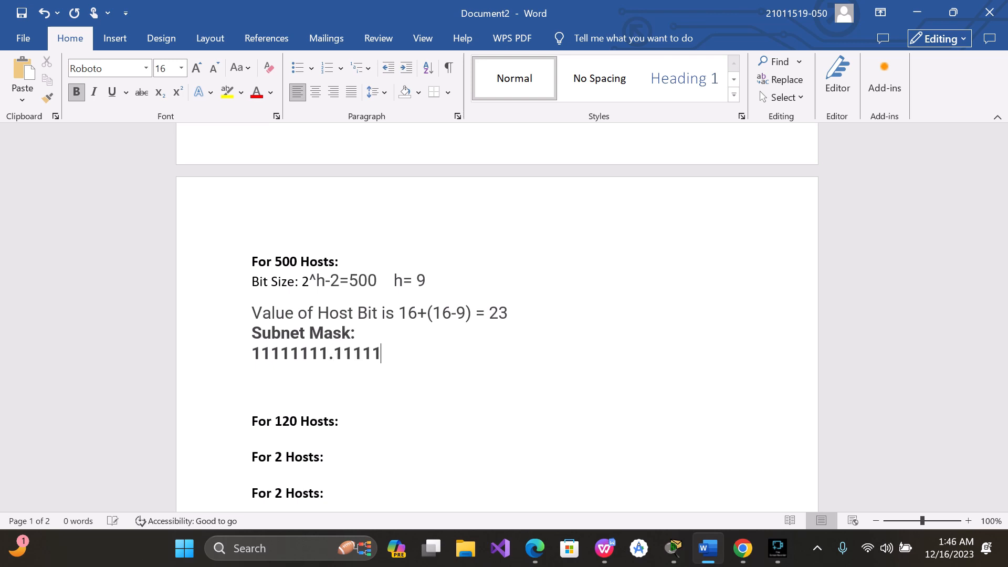
{"action": "type", "text": "111.11111110"}
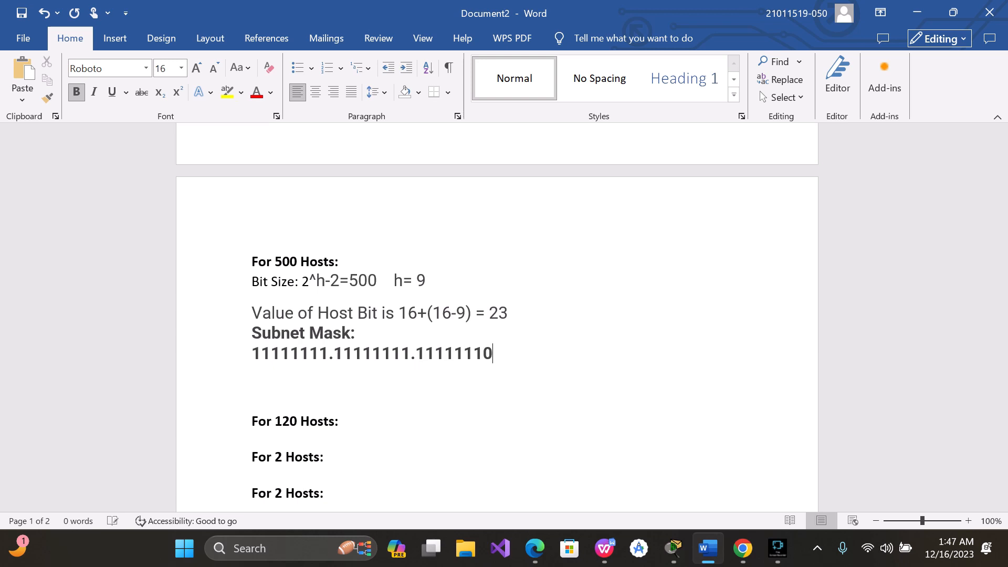
{"action": "type", "text": ".0000000"}
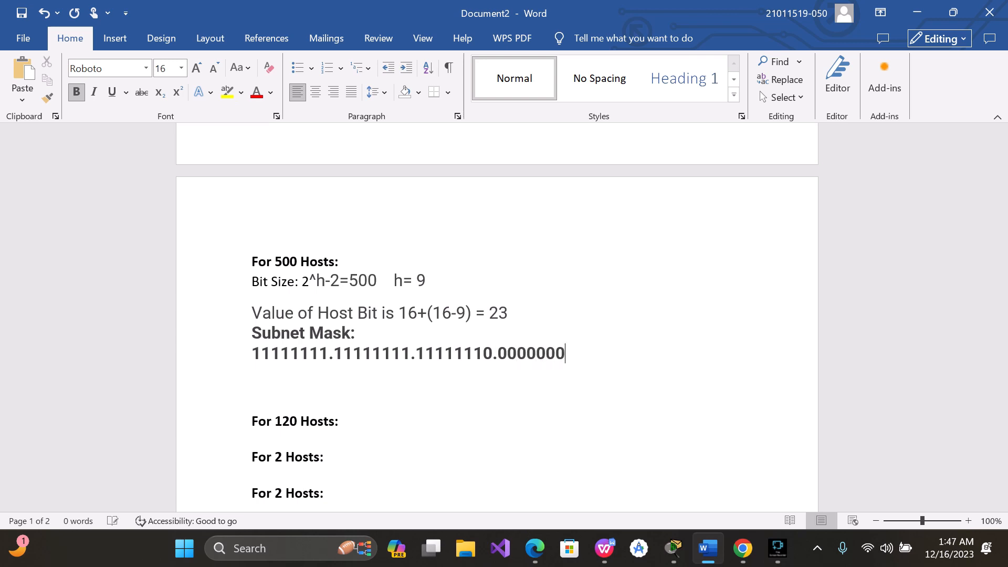
Add the decimal mask 255.255.254.0 on a new line below the 500-host binary mask
{"action": "key", "text": "Return"}
{"action": "type", "text": "2"}
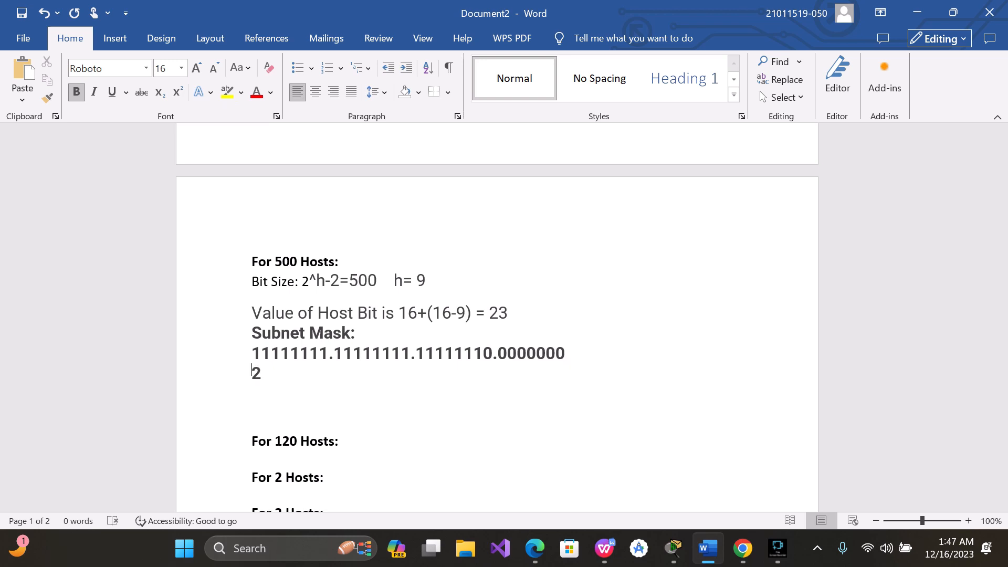
{"action": "type", "text": "55.255.255"}
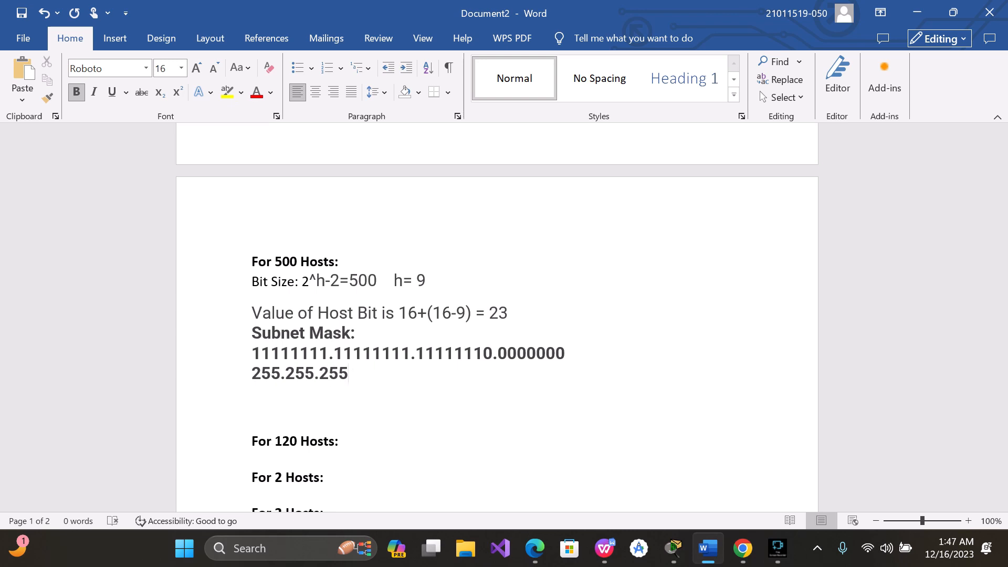
{"action": "key", "text": "BackSpace"}
{"action": "type", "text": "4.0"}
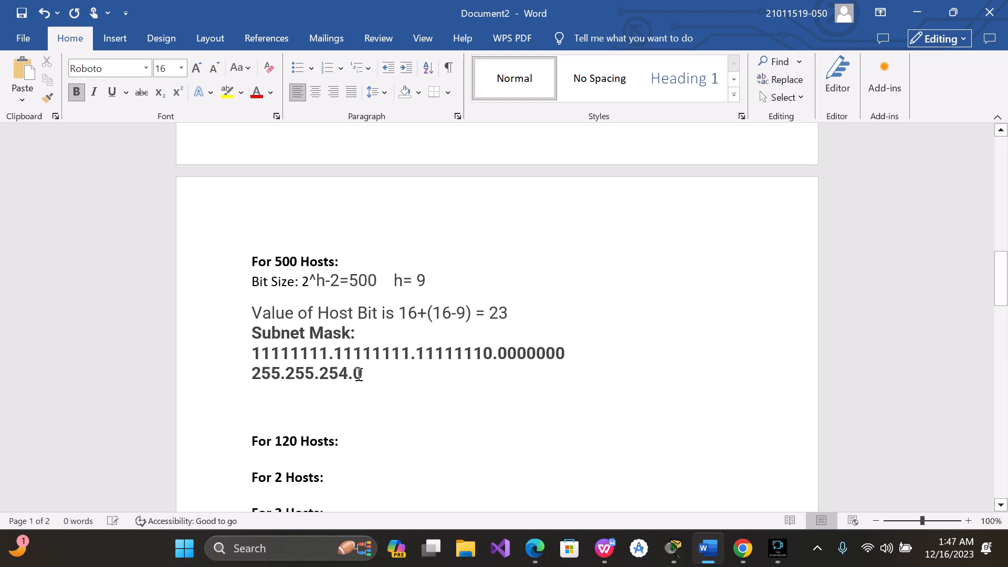
Copy the mask 255.255.254.0 into the Subnet Mask cell of the Lab 3 row in the VLSM table
{"action": "left_click_drag", "start_coordinate": [363, 374], "coordinate": [253, 373]}
{"action": "key", "text": "ctrl+c"}
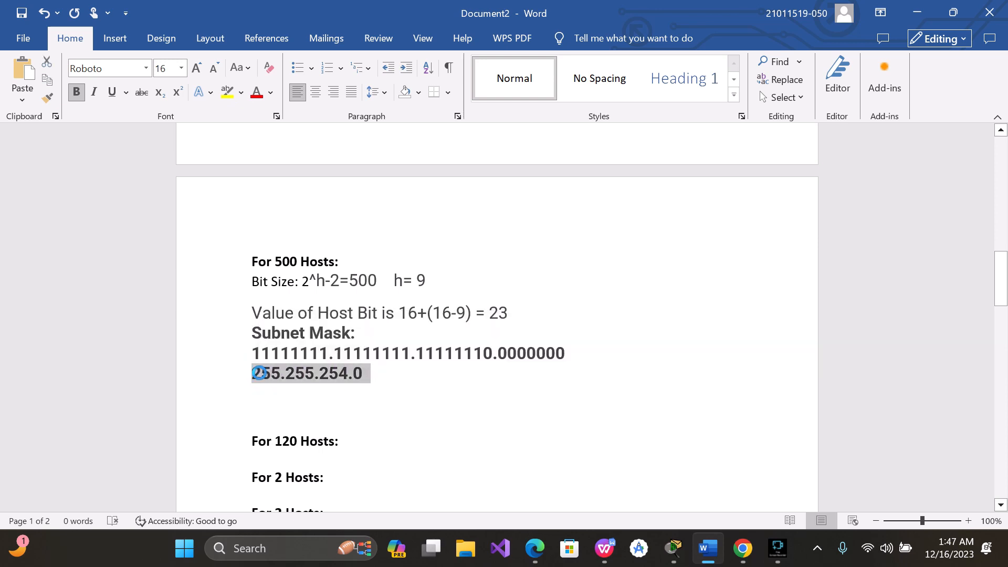
{"action": "scroll", "coordinate": [367, 240], "scroll_direction": "up", "scroll_amount": 15}
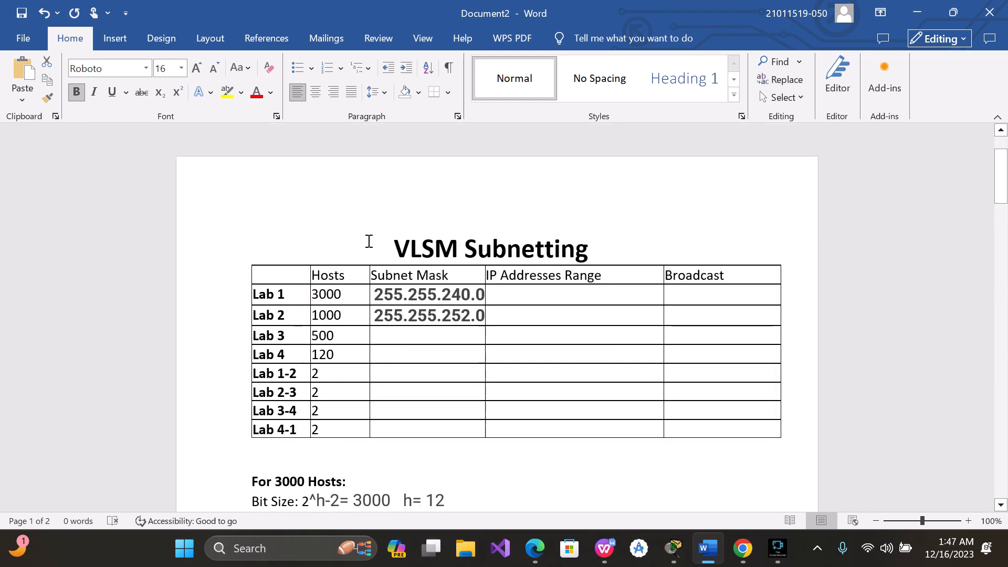
{"action": "left_click", "coordinate": [385, 314]}
{"action": "key", "text": "ctrl+v"}
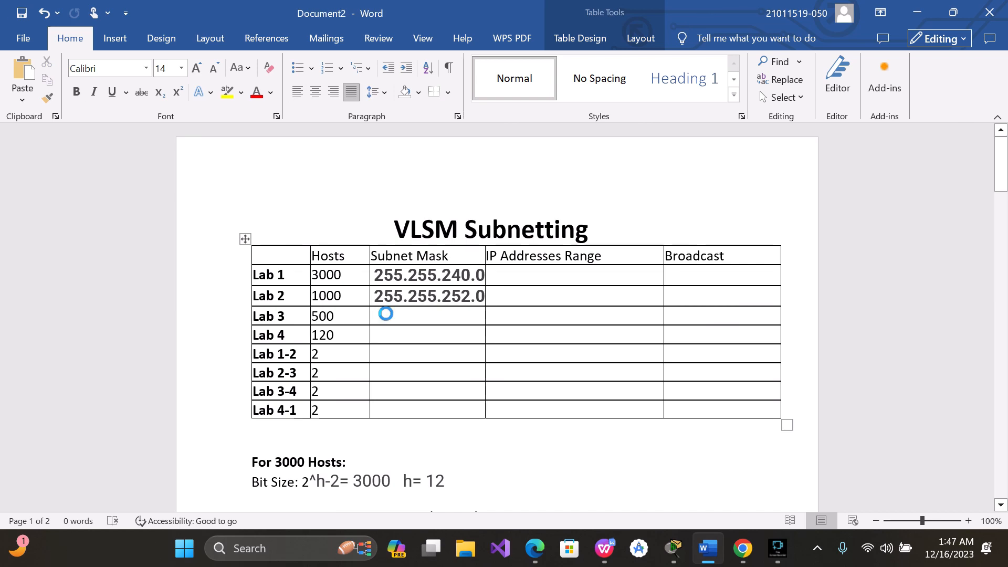
{"action": "key", "text": "BackSpace"}
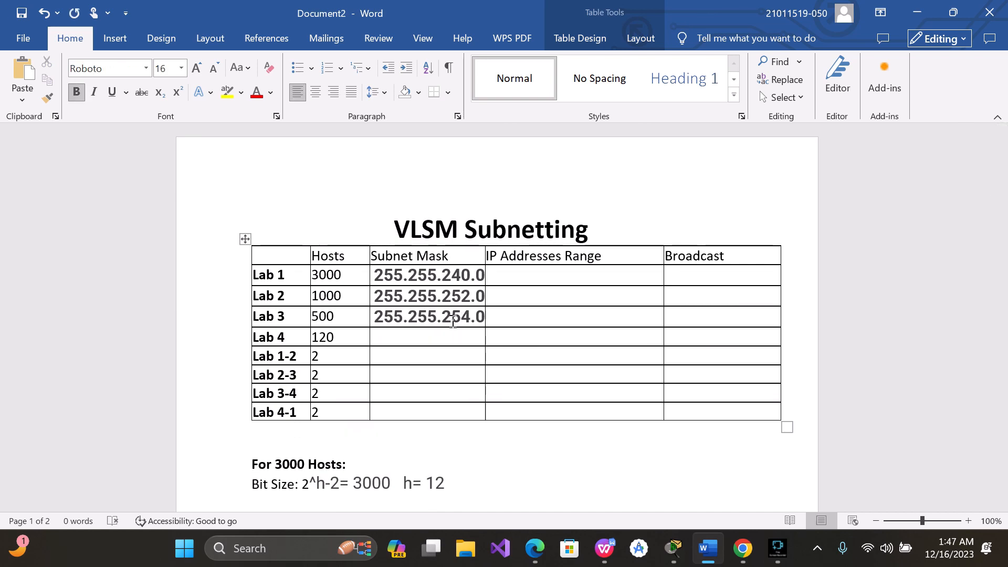
Copy "Block Size h^10=" from the 1000-host section to a new line below the 500-host decimal mask
{"action": "scroll", "coordinate": [467, 360], "scroll_direction": "down", "scroll_amount": 2}
{"action": "scroll", "coordinate": [467, 361], "scroll_direction": "down", "scroll_amount": 15}
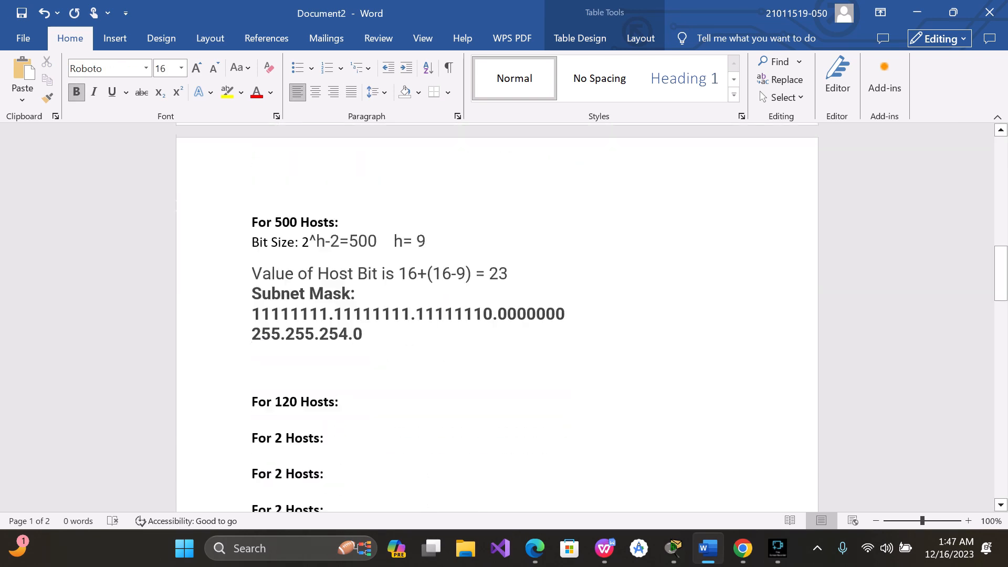
{"action": "scroll", "coordinate": [467, 361], "scroll_direction": "up", "scroll_amount": 2}
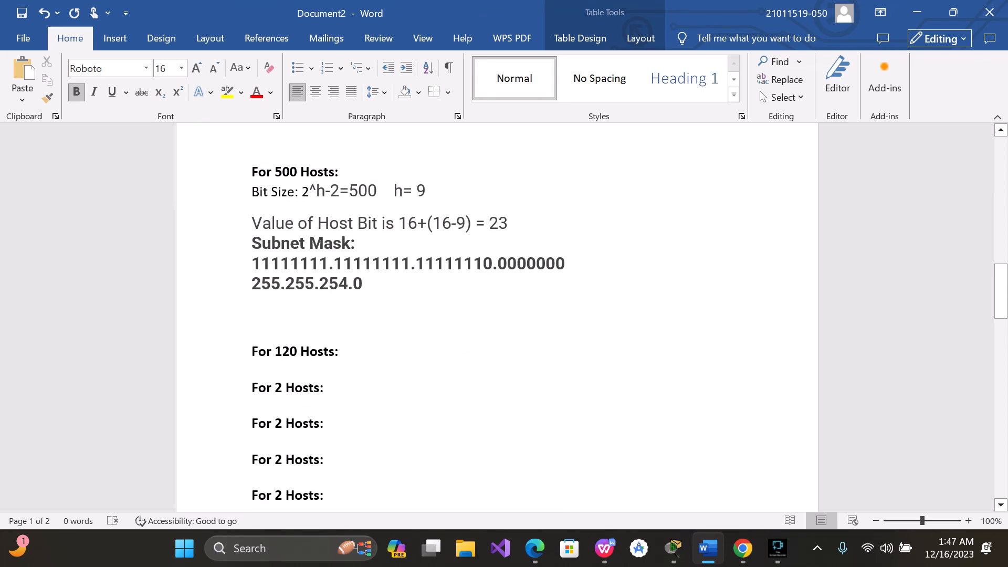
{"action": "left_click", "coordinate": [369, 281]}
{"action": "key", "text": "Return"}
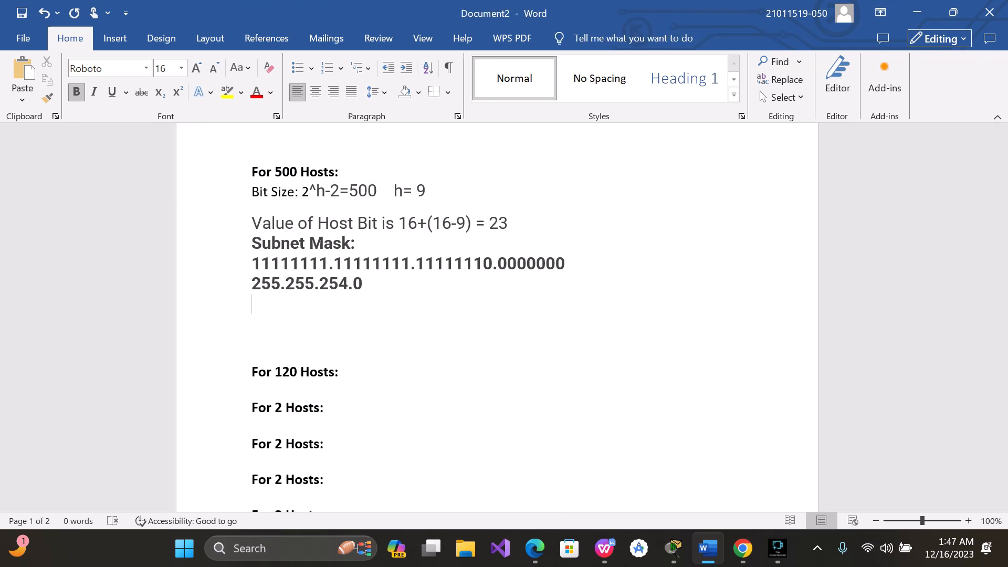
{"action": "key", "text": "Delete"}
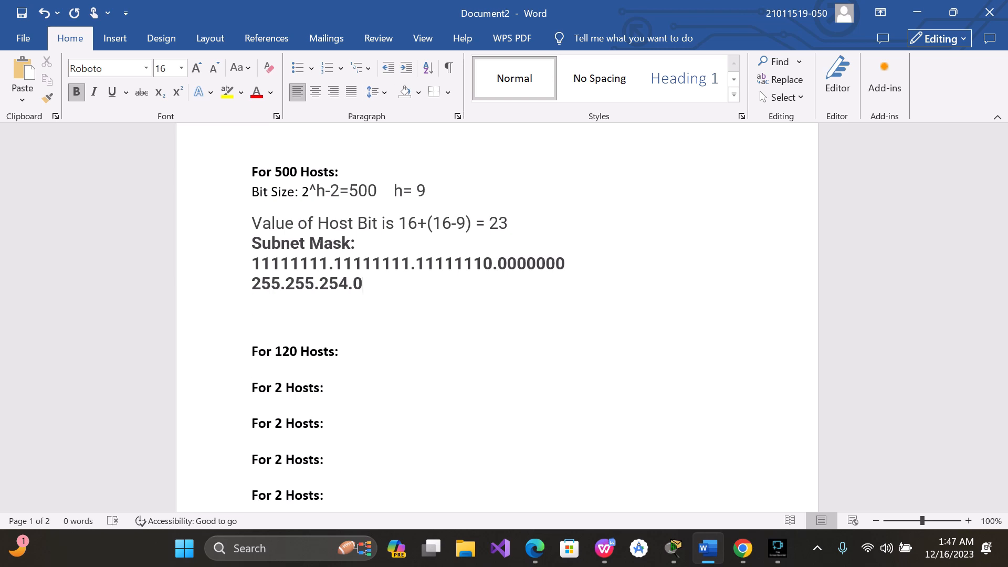
{"action": "key", "text": "Return"}
{"action": "scroll", "coordinate": [497, 315], "scroll_direction": "up", "scroll_amount": 6}
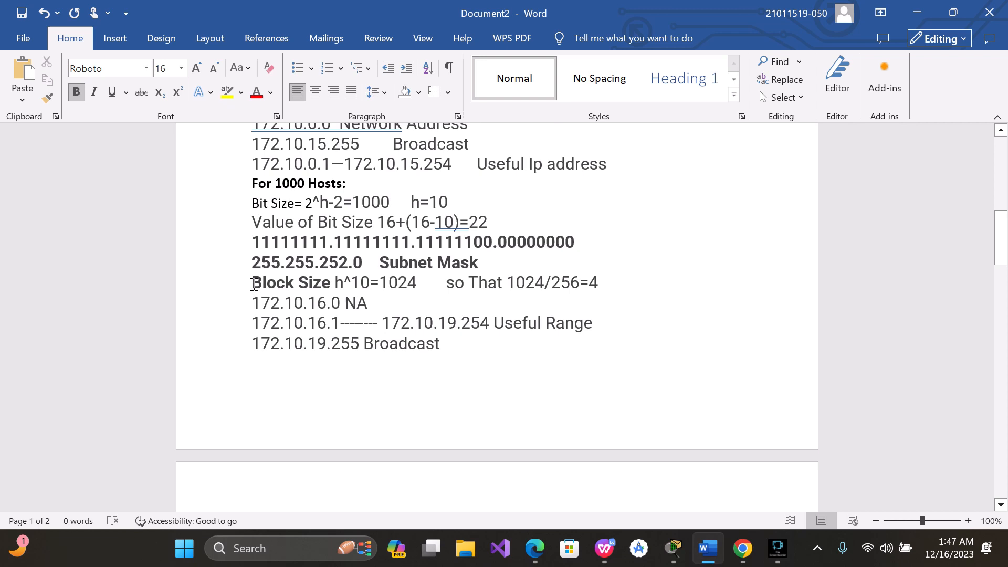
{"action": "left_click_drag", "start_coordinate": [252, 283], "coordinate": [369, 292]}
{"action": "scroll", "coordinate": [379, 292], "scroll_direction": "down", "scroll_amount": 8}
{"action": "scroll", "coordinate": [351, 369], "scroll_direction": "up", "scroll_amount": 3}
{"action": "left_click", "coordinate": [369, 297]}
{"action": "key", "text": "Return"}
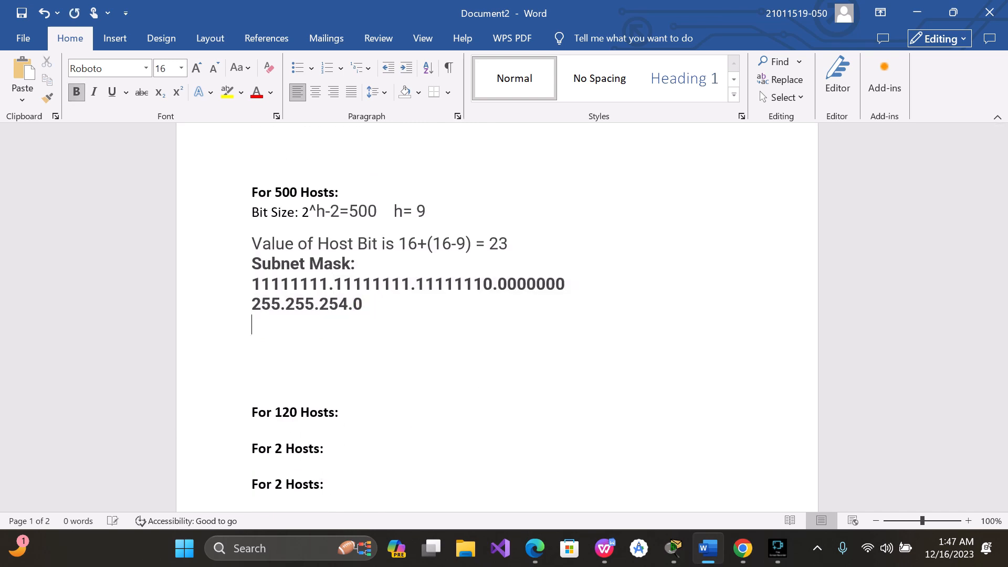
{"action": "type", "text": "Block Size h^10="}
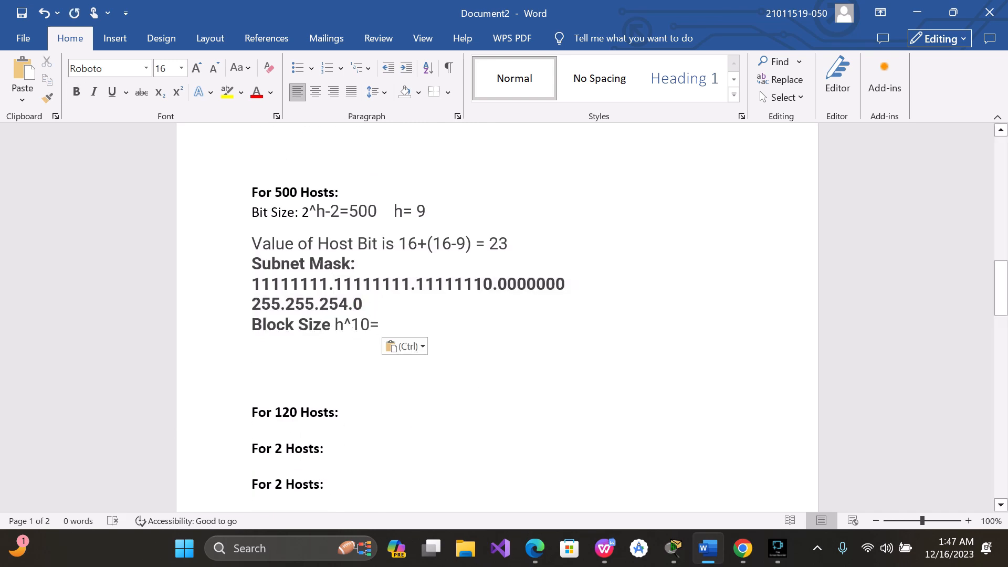
Change the copied 500-host block size line to read "h^9=512 so that 512/256=2" and start a new line
{"action": "left_click", "coordinate": [368, 326]}
{"action": "key", "text": "BackSpace"}
{"action": "key", "text": "BackSpace"}
{"action": "type", "text": "9"}
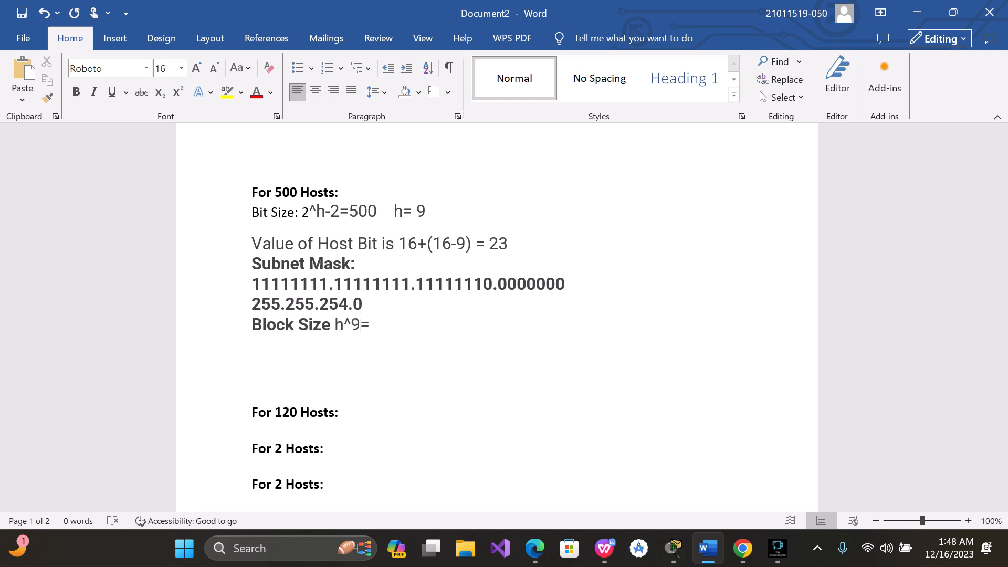
{"action": "key", "text": "Right"}
{"action": "type", "text": "512 so that "}
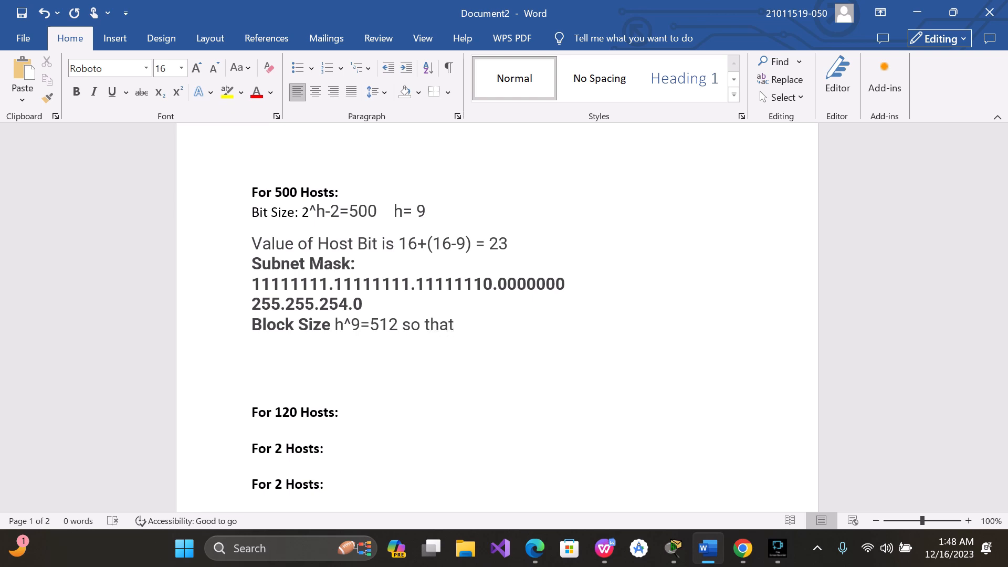
{"action": "type", "text": "512/256=2"}
{"action": "key", "text": "Return"}
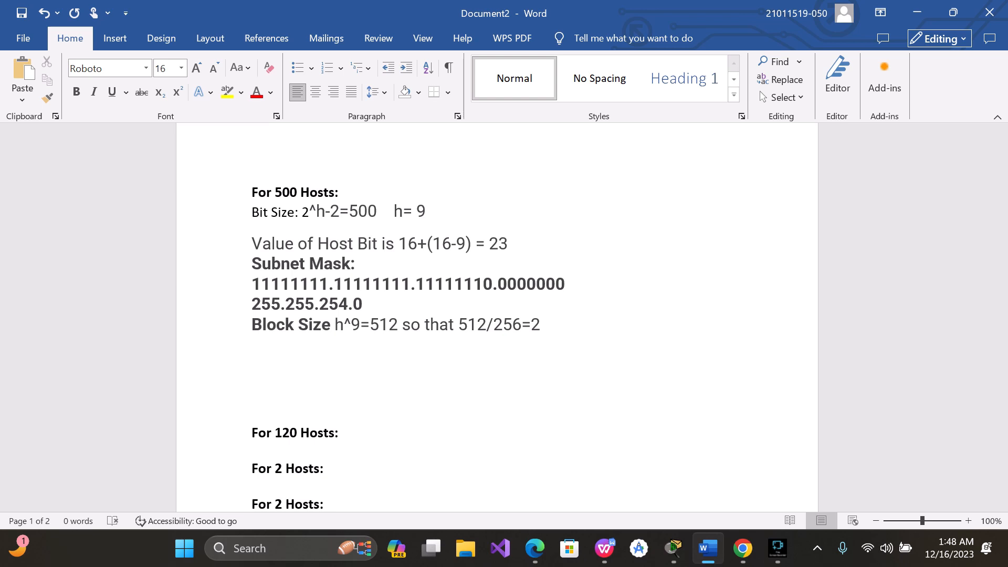
Enter the 500-host address range from 172.10.20.0 to 172.10.21.255, joined by a row of dashes, and start a new line
{"action": "type", "text": "172.10.20.0"}
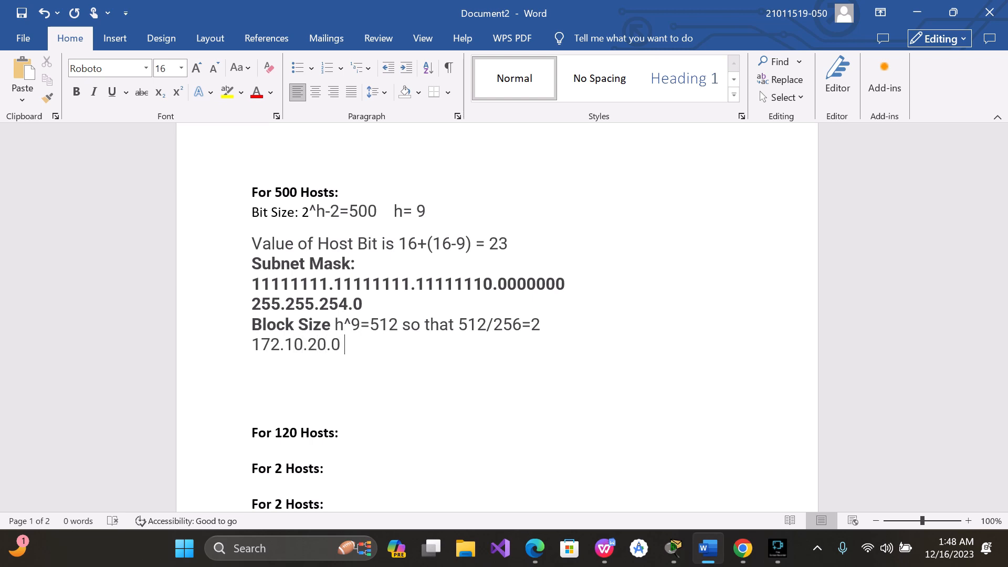
{"action": "key", "text": "Return"}
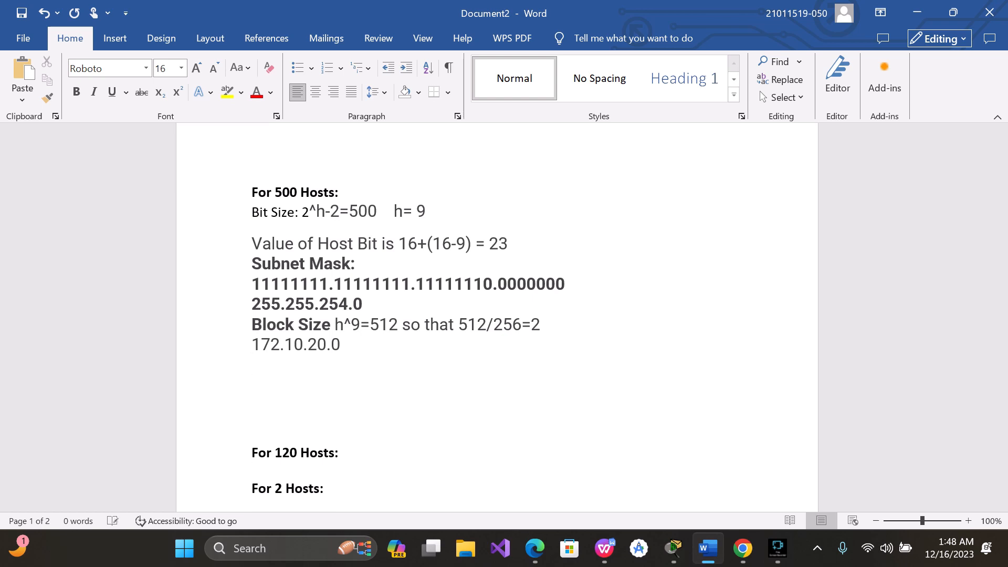
{"action": "key", "text": "BackSpace"}
{"action": "type", "text": "-"}
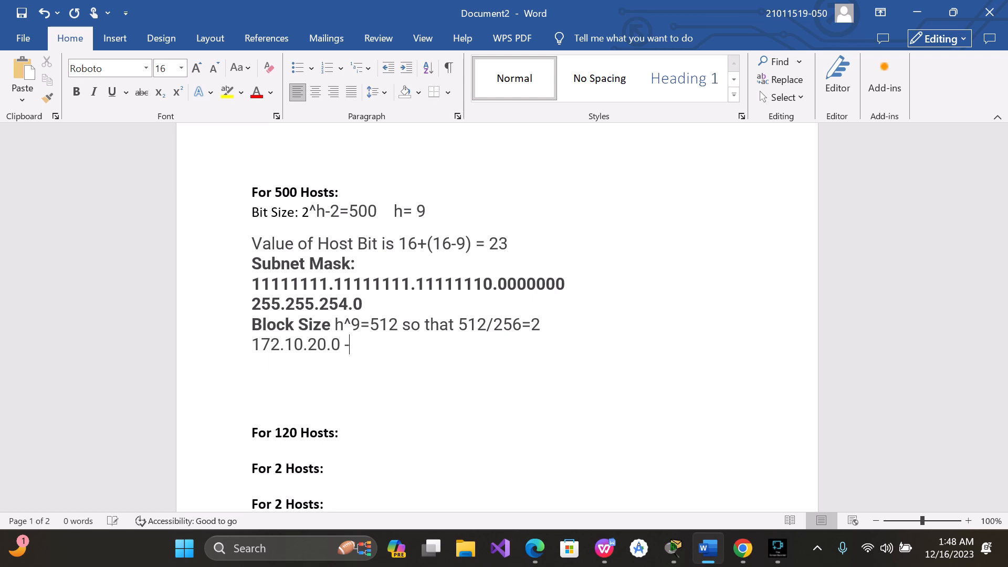
{"action": "type", "text": "----------------172.1"}
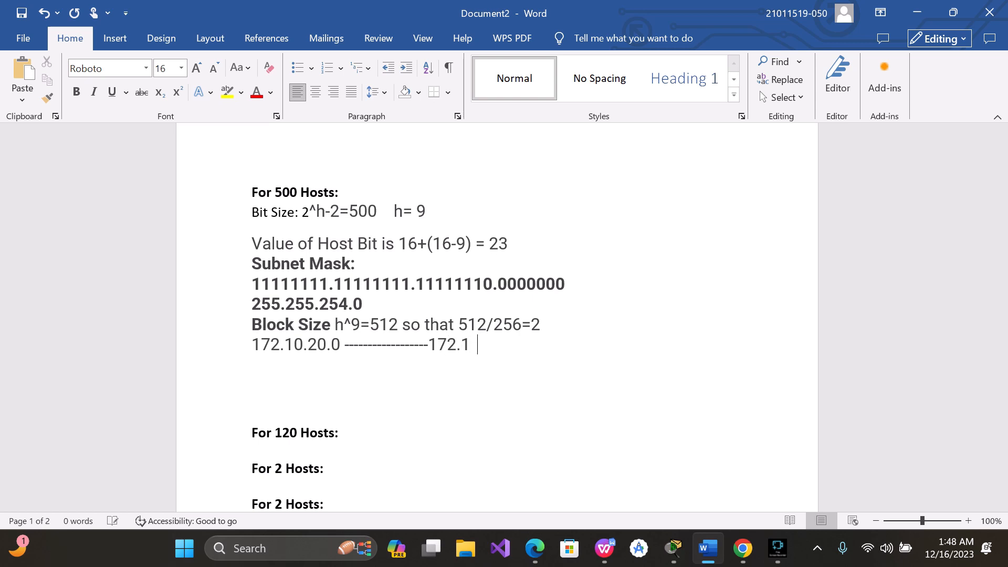
{"action": "type", "text": "0.21.255"}
{"action": "key", "text": "Return"}
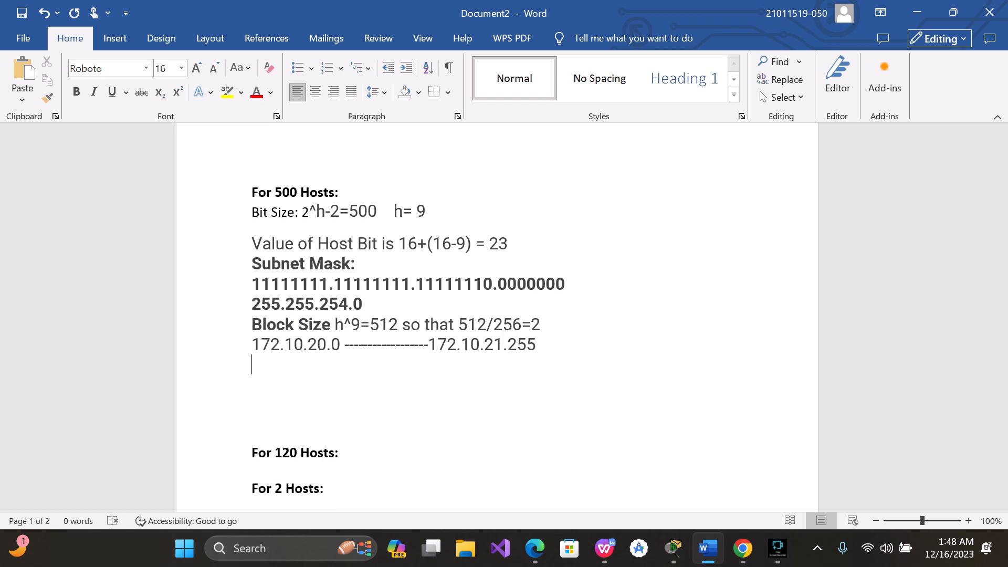
Copy the range's first address to the line below and change it to 172.10.20.1
{"action": "left_click_drag", "start_coordinate": [344, 344], "coordinate": [252, 345]}
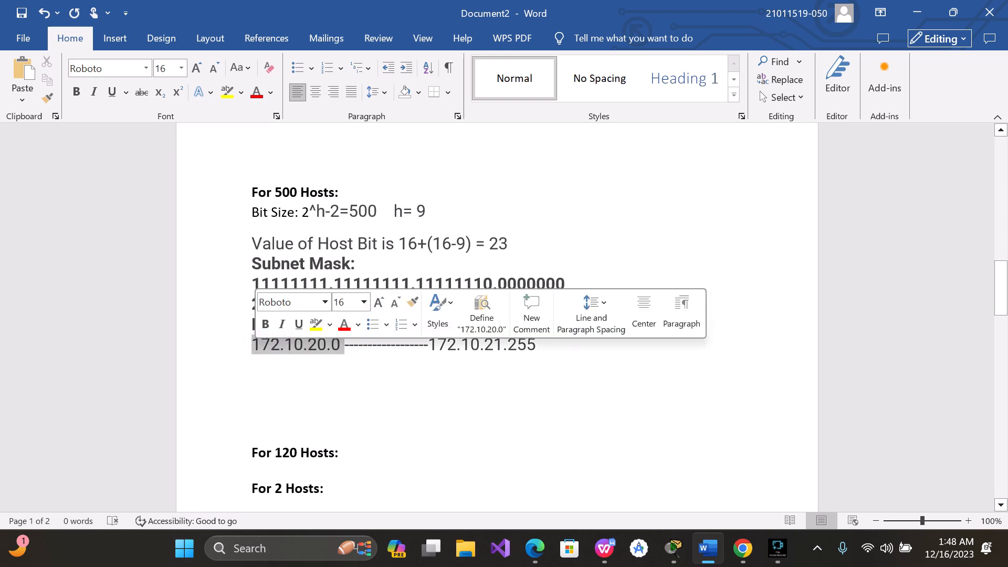
{"action": "left_click", "coordinate": [261, 362]}
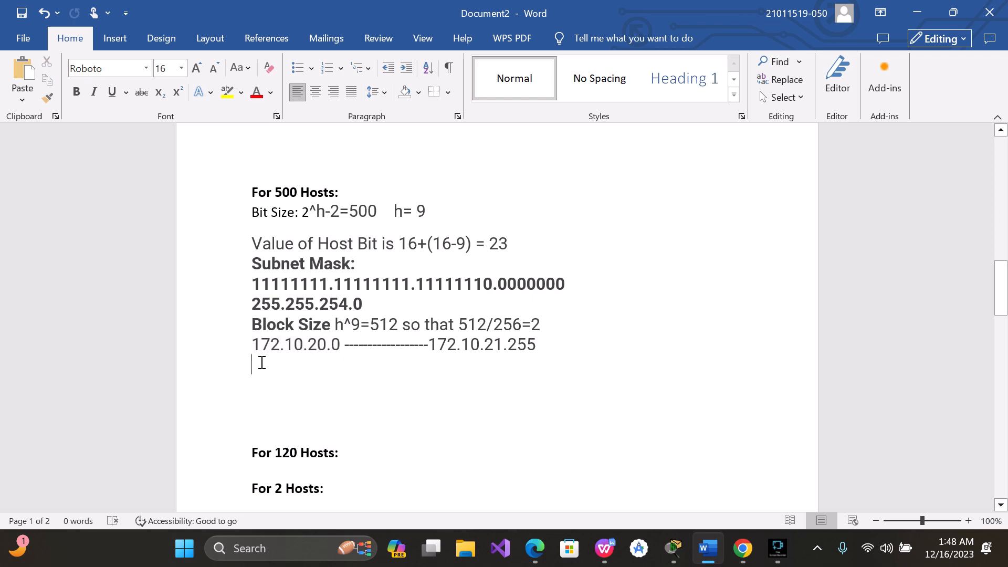
{"action": "type", "text": "172.10.20.0"}
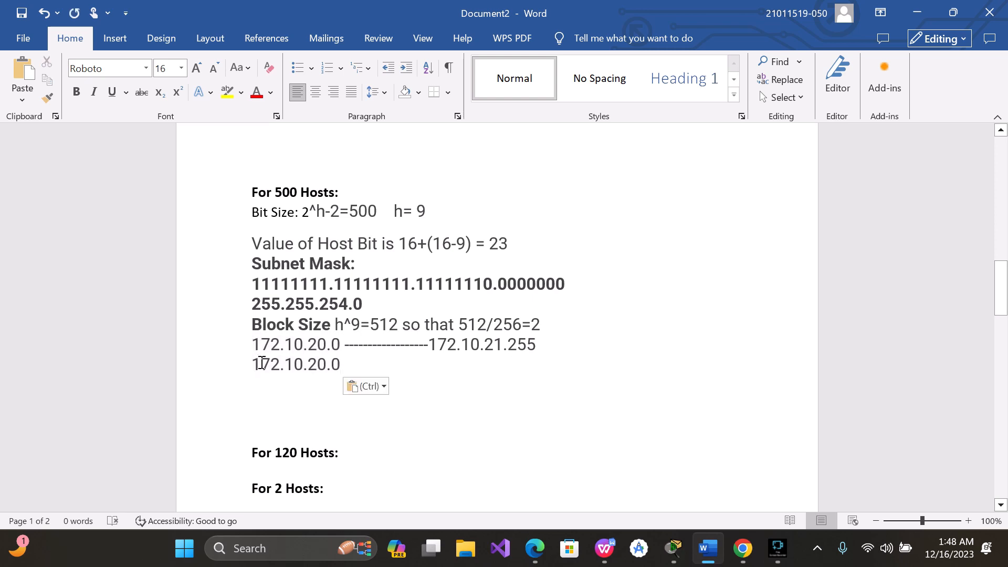
{"action": "key", "text": "BackSpace"}
{"action": "type", "text": "1"}
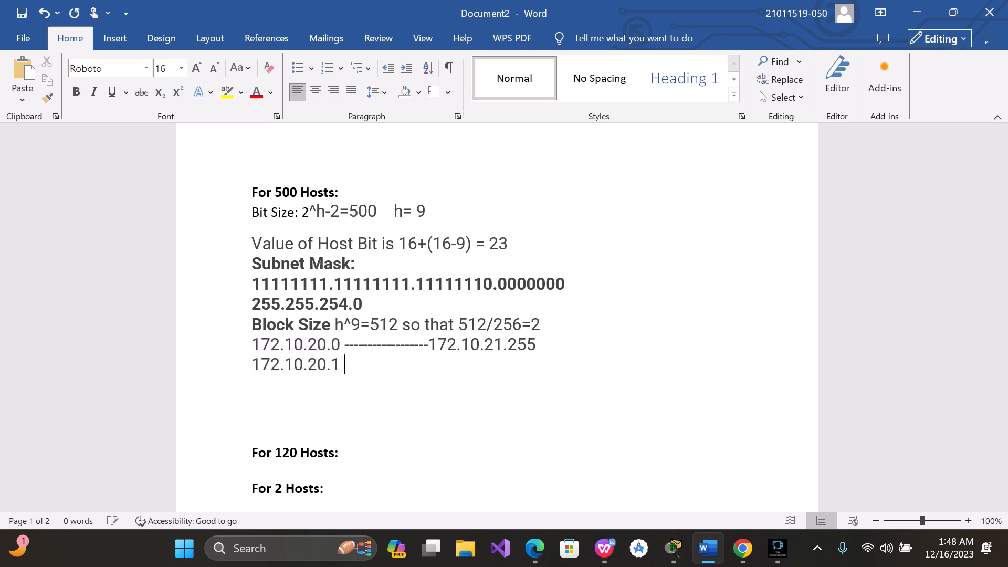
Label the 172.10.20.1 line "Useable Address", separated from the address by a tab space
{"action": "key", "text": "Tab"}
{"action": "type", "text": "Useable Addrers"}
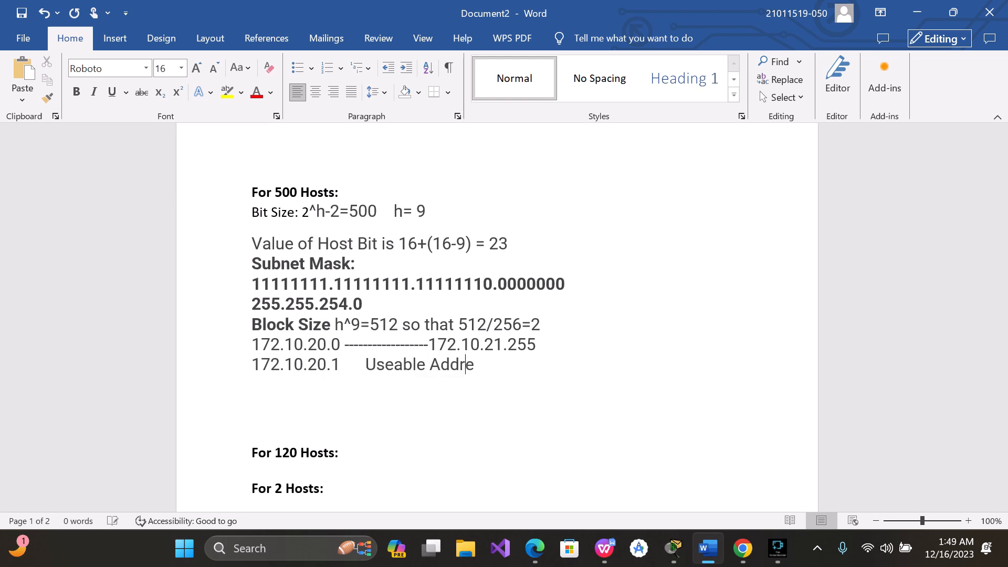
{"action": "key", "text": "BackSpace"}
{"action": "key", "text": "BackSpace"}
{"action": "key", "text": "BackSpace"}
{"action": "type", "text": "ss"}
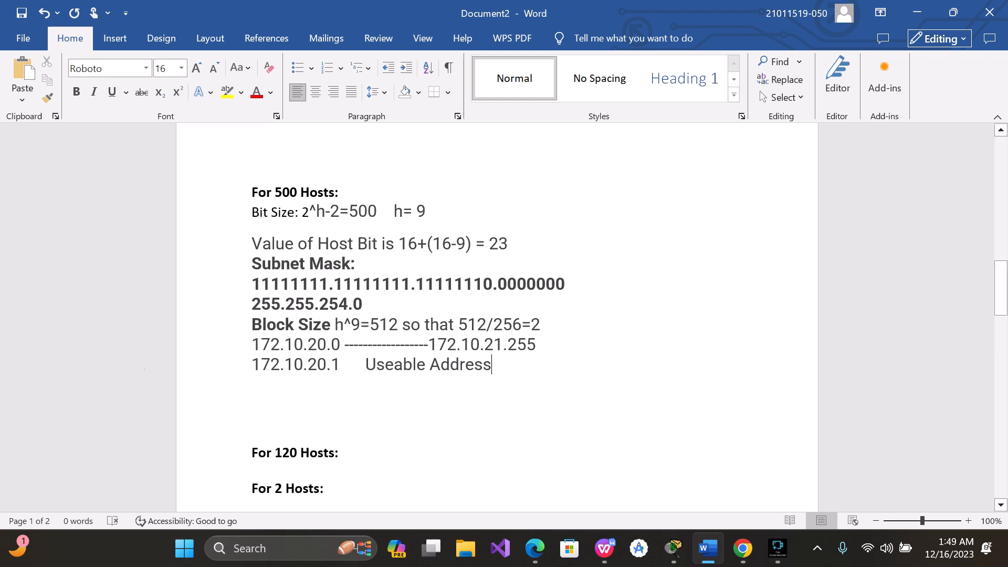
Extend the 500-host useable address line into a range from 172.10.20.1 to 172.10.21.254, joined by a row of dashes
{"action": "left_click", "coordinate": [346, 366]}
{"action": "type", "text": "-------"}
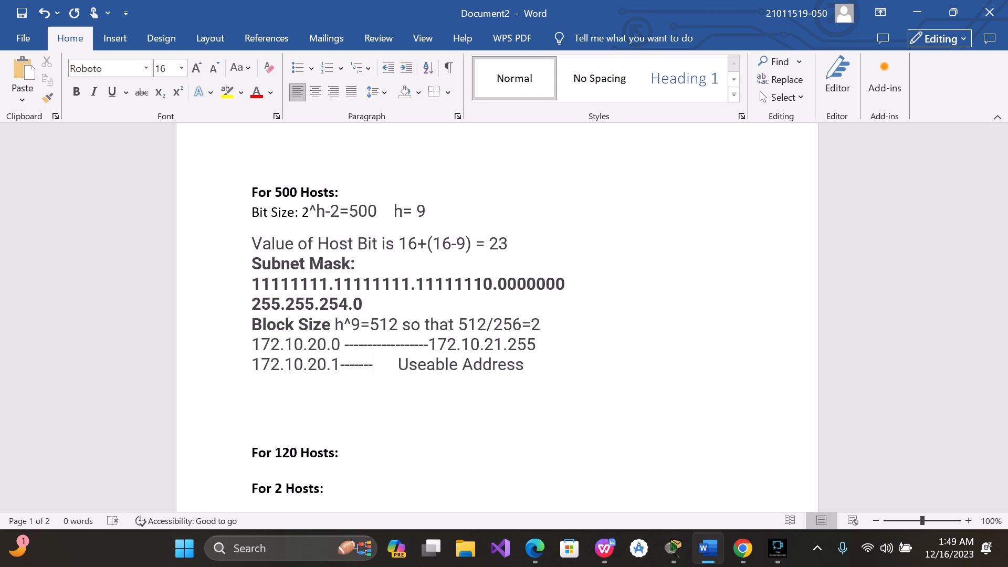
{"action": "type", "text": "172.10.20.0"}
{"action": "key", "text": "BackSpace"}
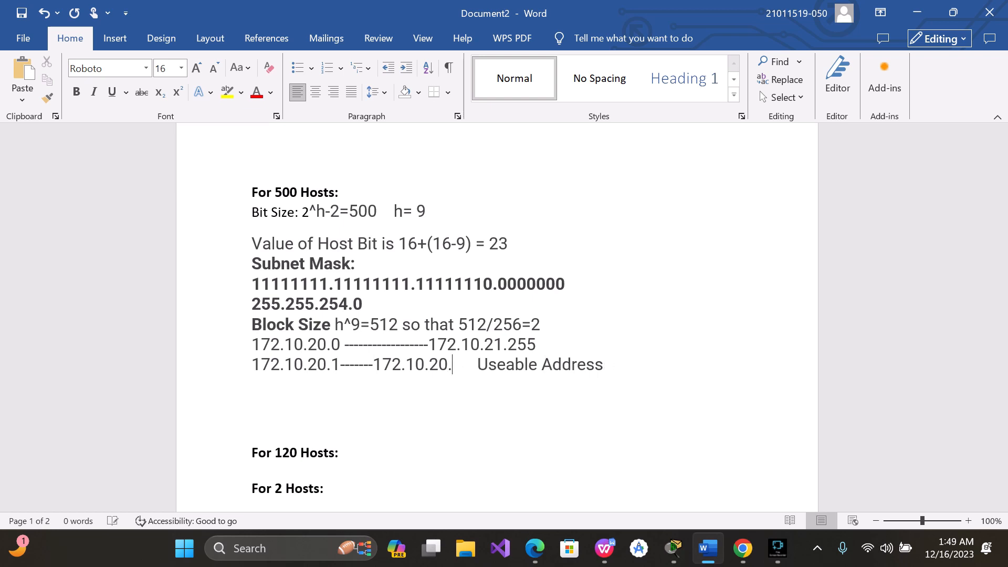
{"action": "key", "text": "BackSpace"}
{"action": "key", "text": "BackSpace"}
{"action": "type", "text": "1"}
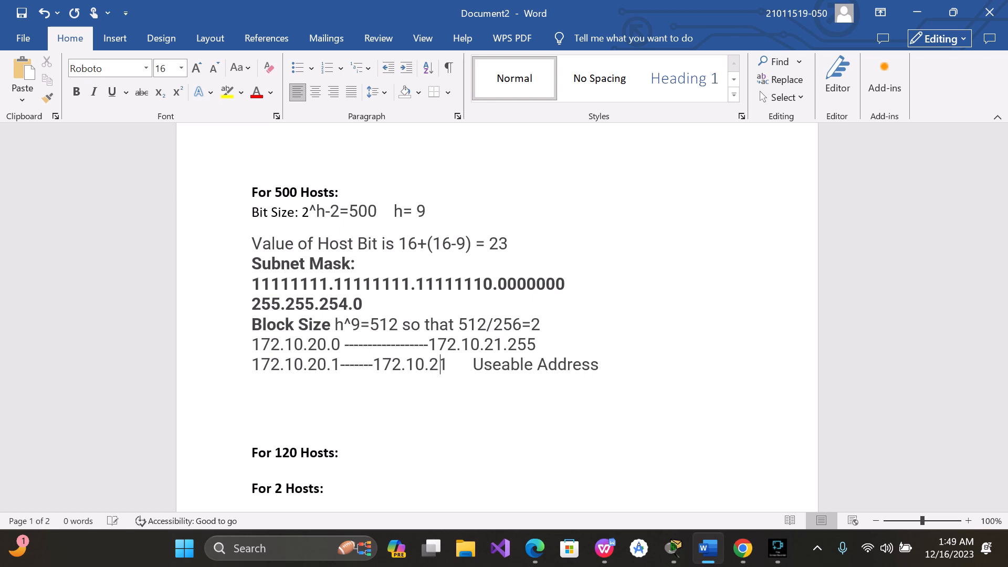
{"action": "type", "text": ".25"}
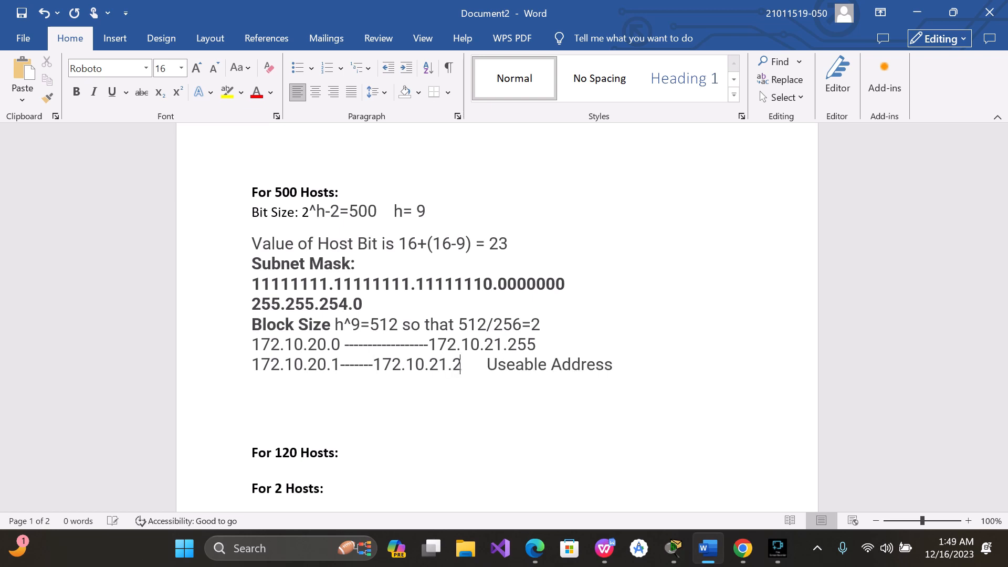
{"action": "type", "text": "4"}
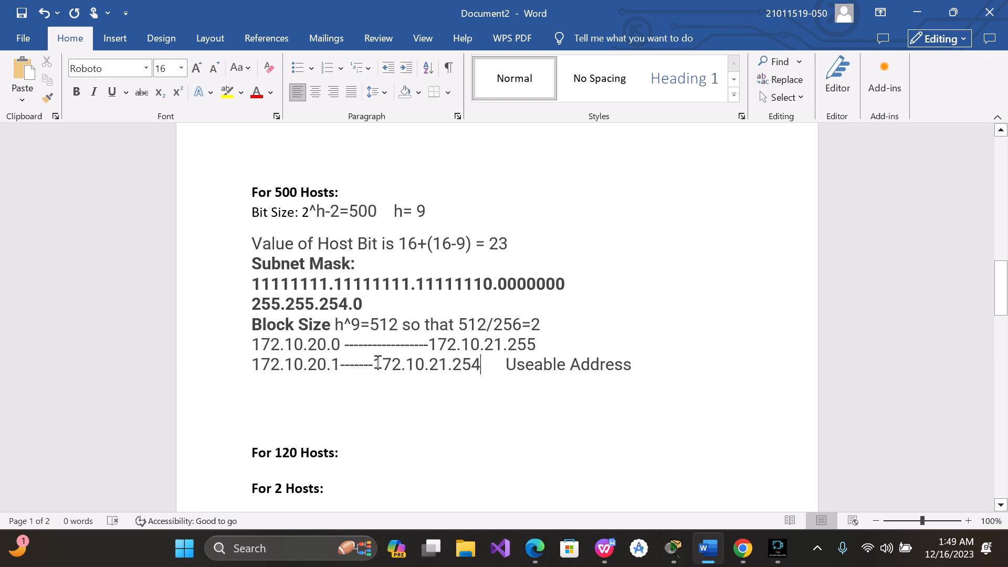
Insert the label "(Network Address)" directly after 172.10.20.0 in the 500-host range line
{"action": "left_click", "coordinate": [339, 345]}
{"action": "type", "text": "("}
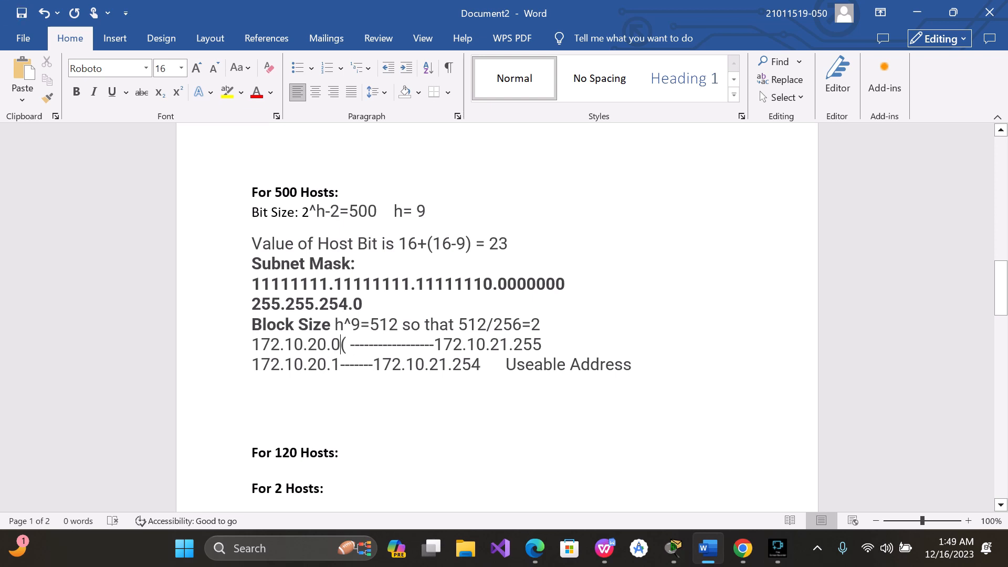
{"action": "type", "text": "Netw"}
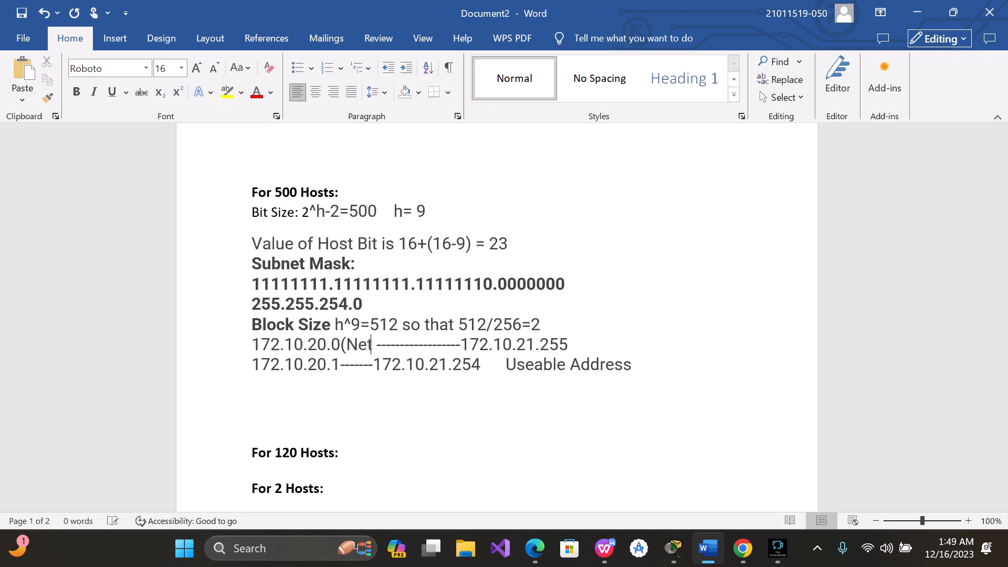
{"action": "type", "text": "ork "}
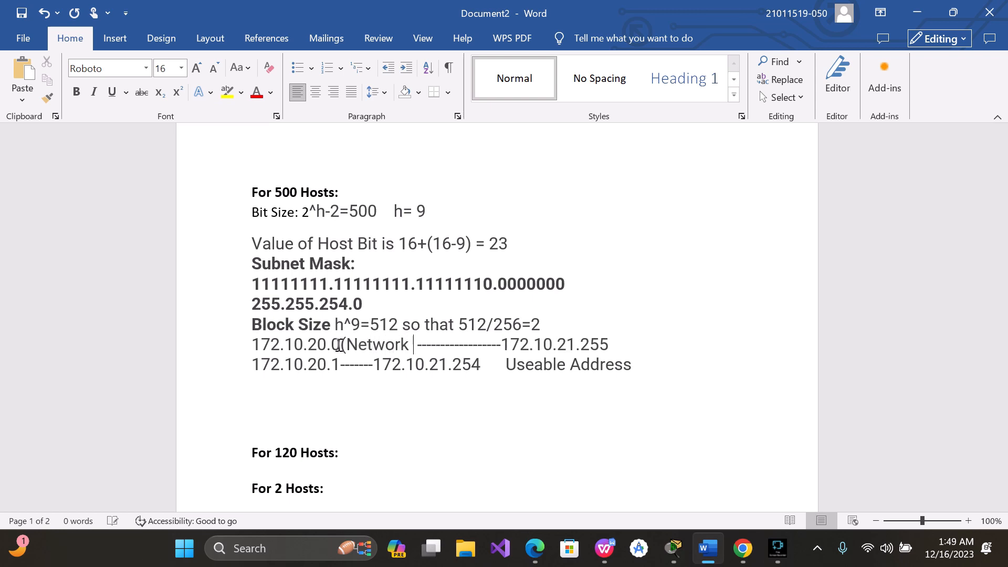
{"action": "type", "text": "Address"}
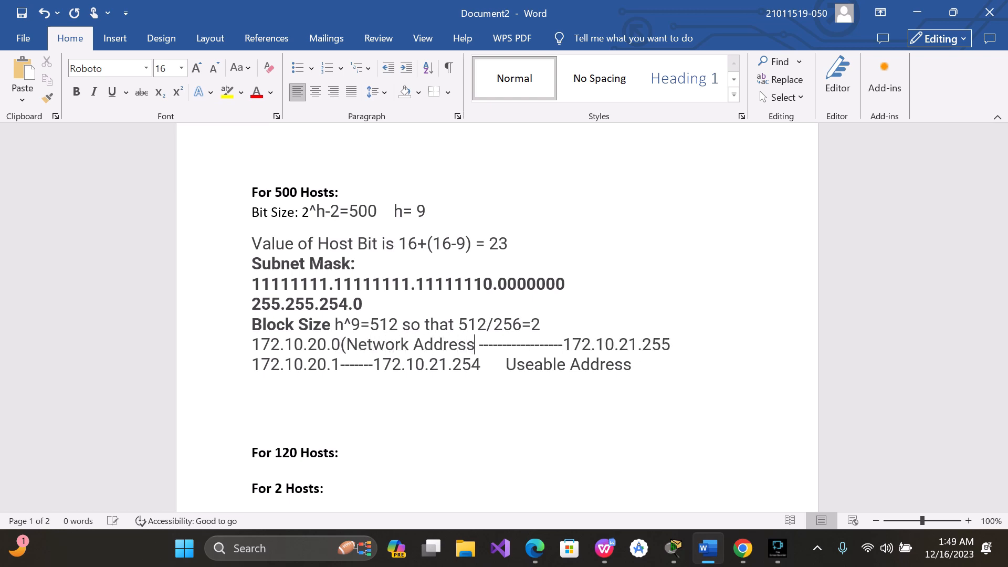
{"action": "type", "text": ")"}
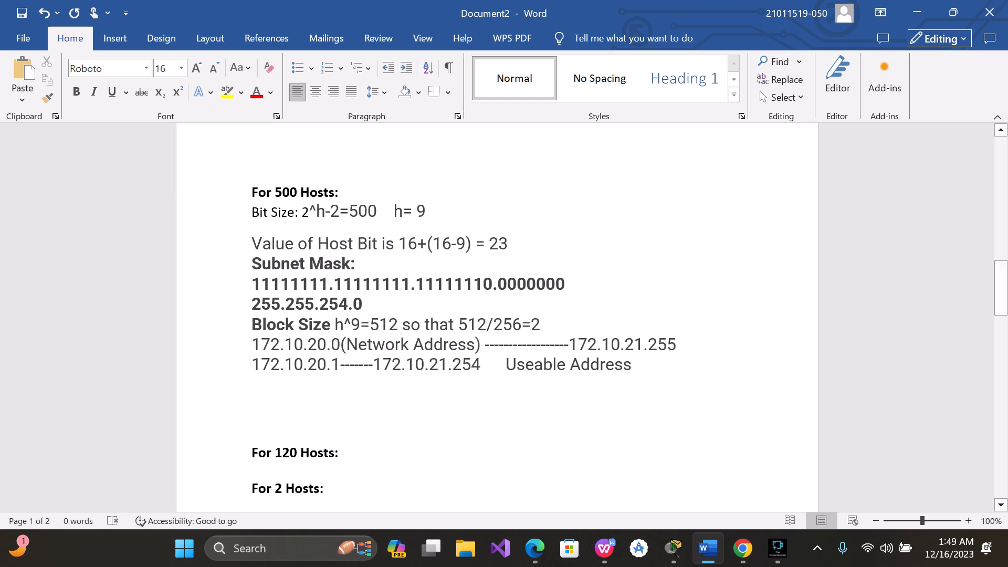
Remove the stray character and blank lines above the "For 120 Hosts:" heading, and start a new line below that heading
{"action": "scroll", "coordinate": [510, 396], "scroll_direction": "down", "scroll_amount": 3}
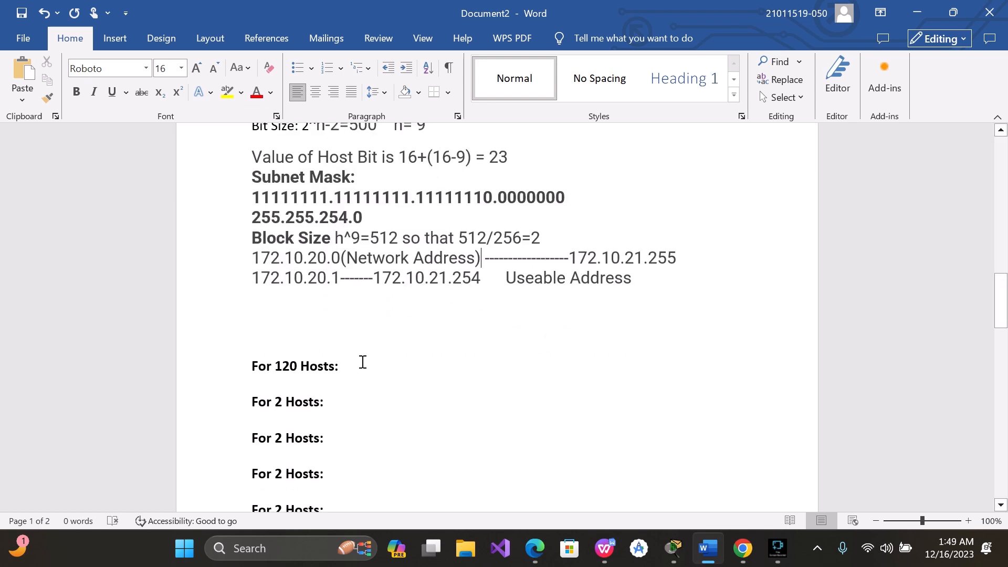
{"action": "left_click", "coordinate": [264, 347]}
{"action": "key", "text": "BackSpace"}
{"action": "key", "text": "BackSpace"}
{"action": "key", "text": "BackSpace"}
{"action": "key", "text": "BackSpace"}
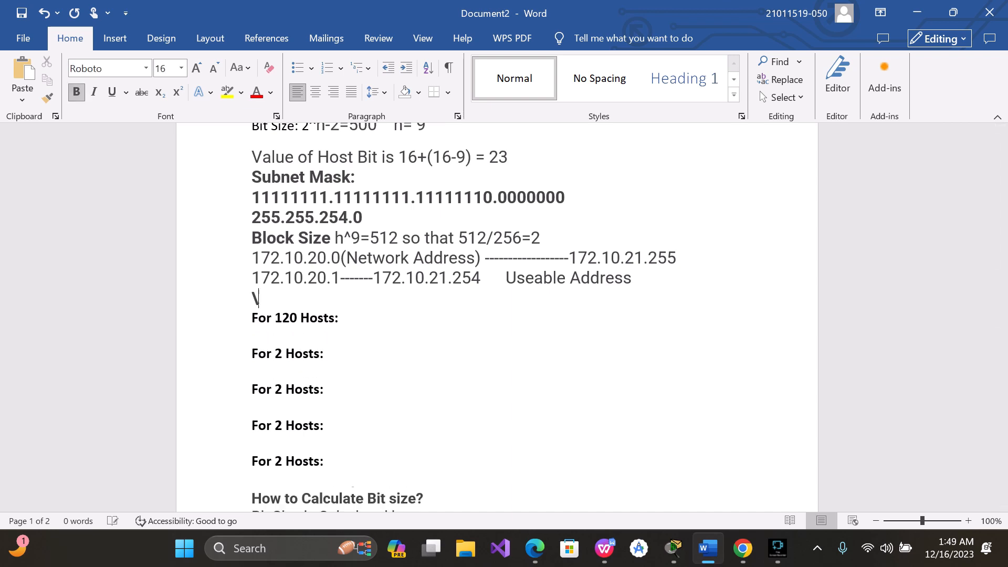
{"action": "key", "text": "BackSpace"}
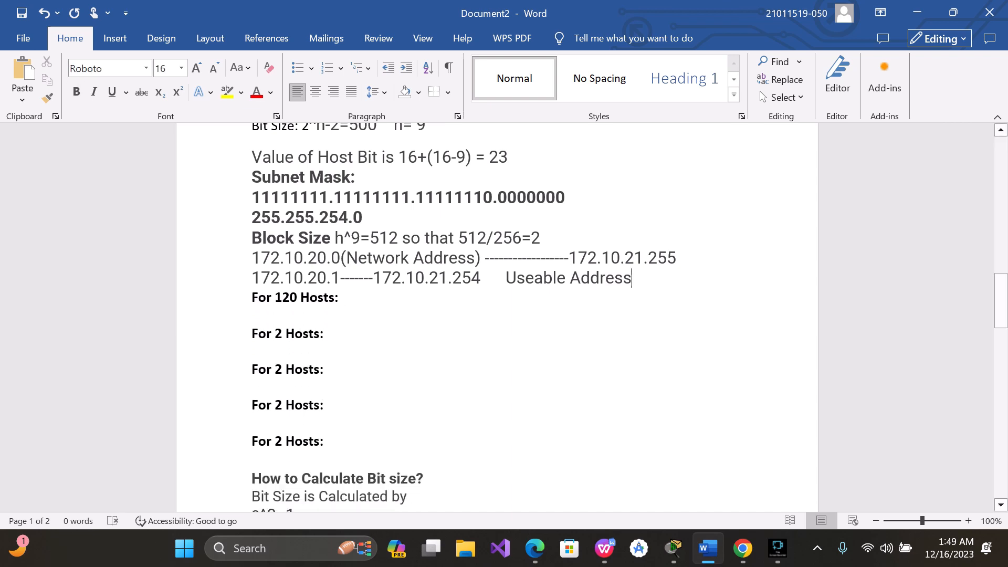
{"action": "key", "text": "Down"}
{"action": "key", "text": "Return"}
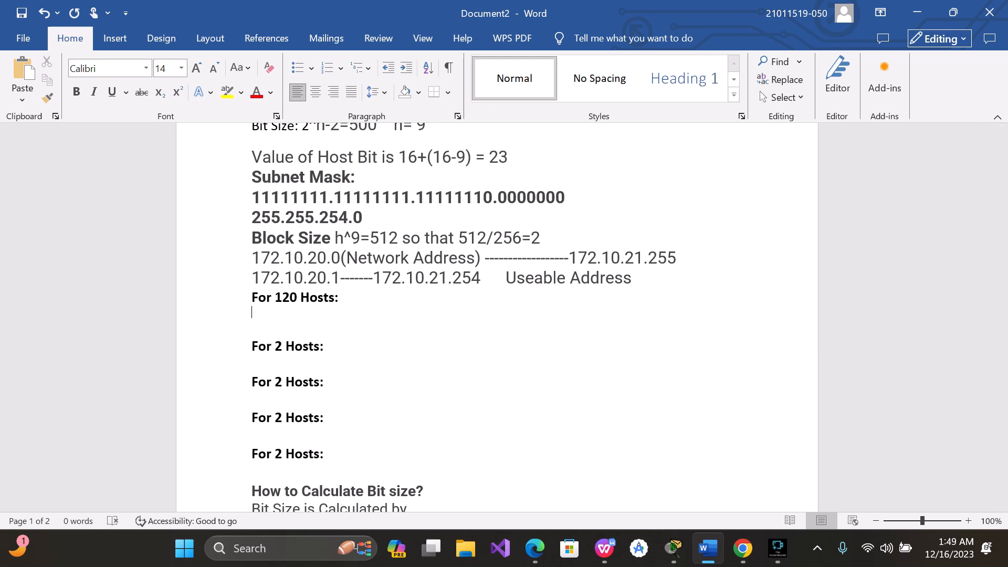
Copy the 500-host bit size line to the empty line below the "For 120 Hosts:" heading
{"action": "scroll", "coordinate": [354, 262], "scroll_direction": "up", "scroll_amount": 1}
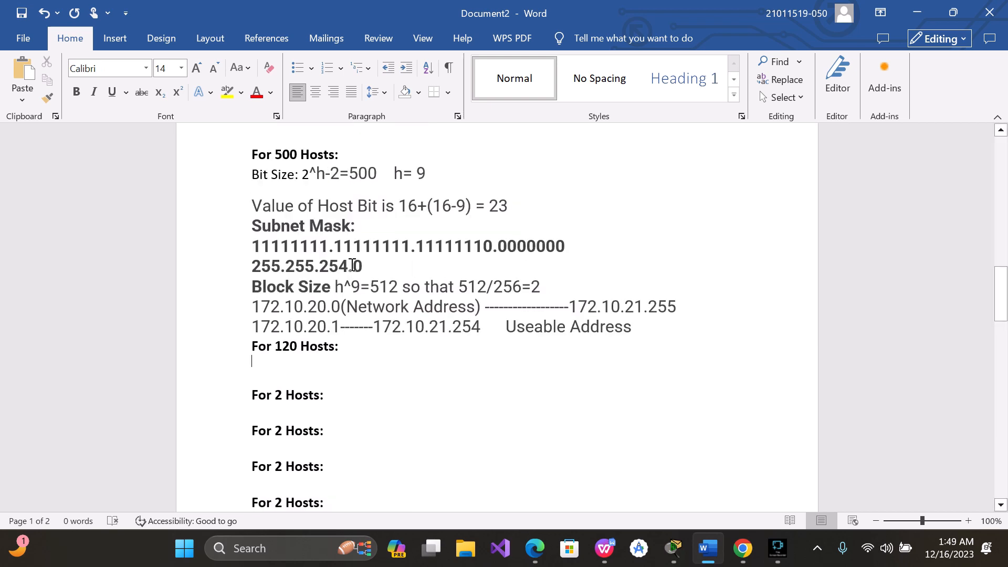
{"action": "left_click_drag", "start_coordinate": [440, 182], "coordinate": [249, 181]}
{"action": "key", "text": "ctrl+c"}
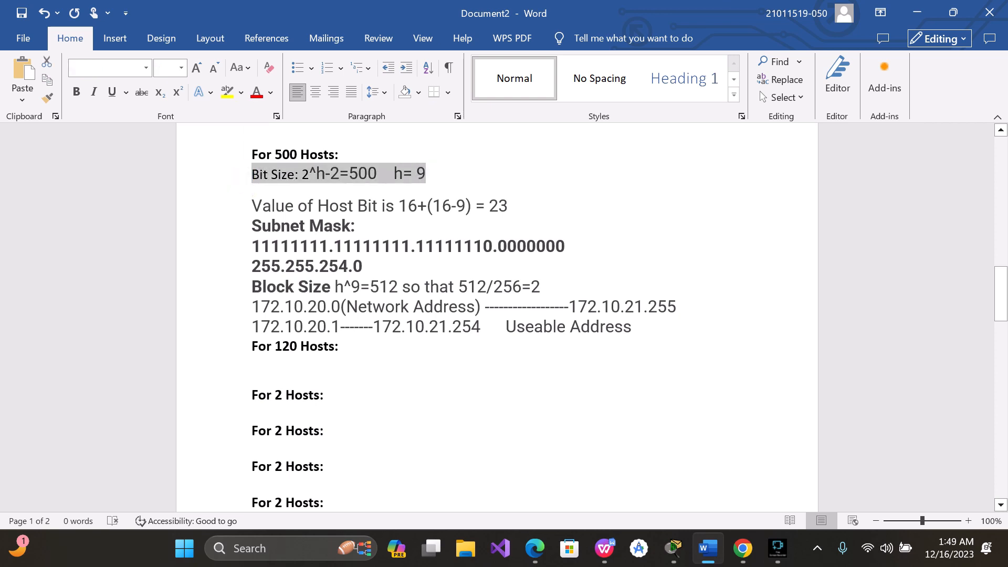
{"action": "left_click", "coordinate": [255, 363]}
{"action": "key", "text": "ctrl+v"}
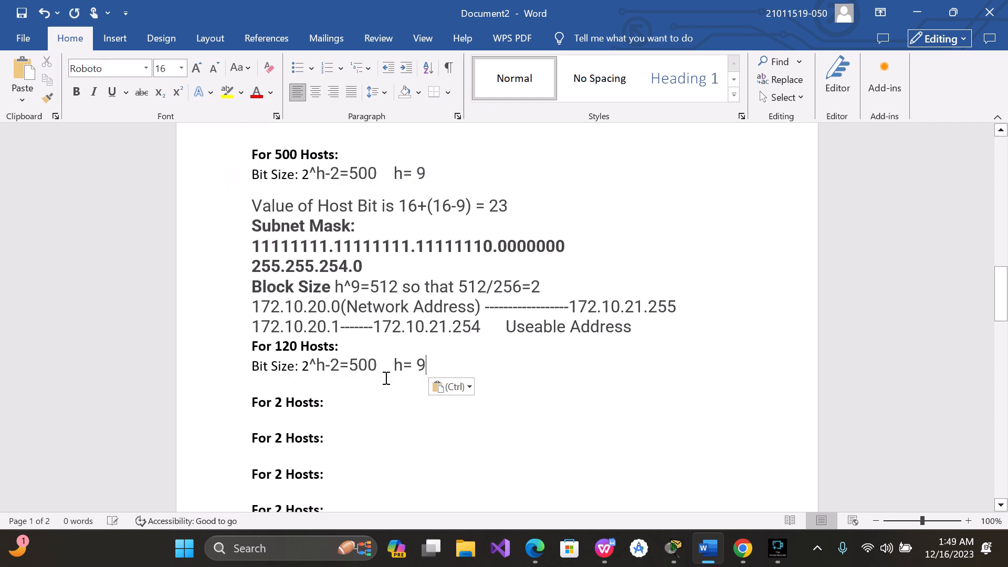
Delete the host count and the h value from the copied bit size line in the 120-host section
{"action": "key", "text": "BackSpace"}
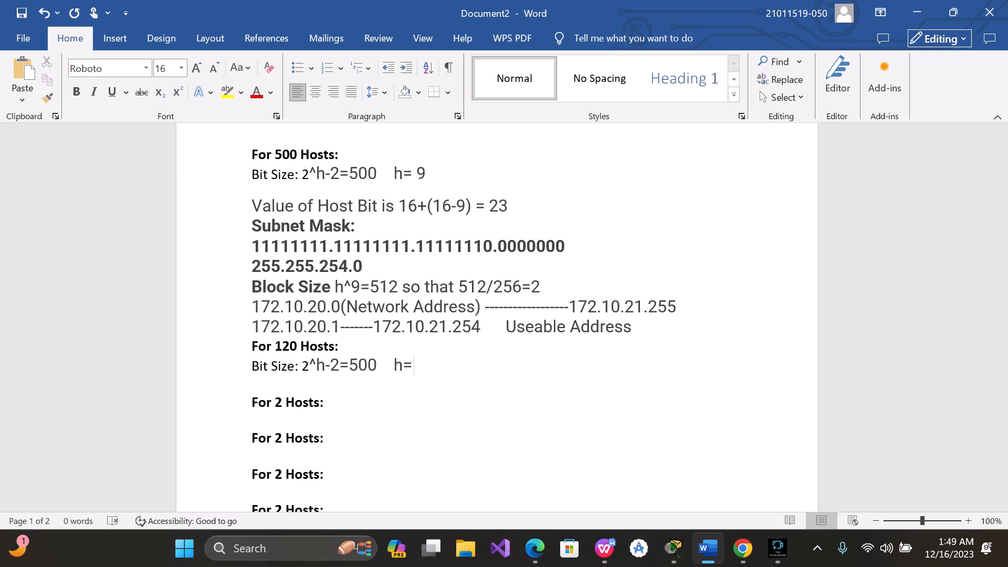
{"action": "key", "text": "Left"}
{"action": "key", "text": "Left"}
{"action": "key", "text": "BackSpace"}
{"action": "key", "text": "BackSpace"}
{"action": "key", "text": "BackSpace"}
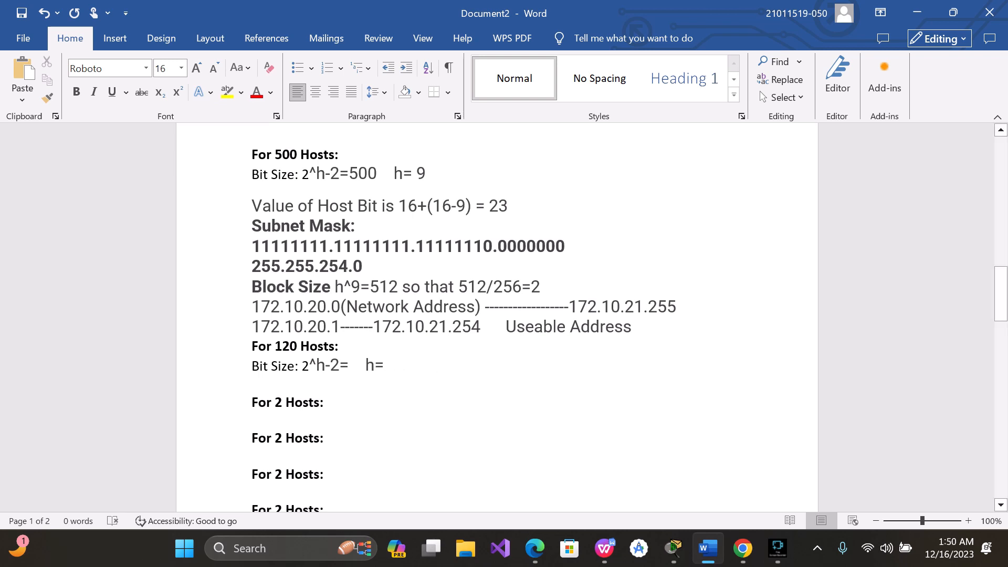
Using the powers-of-two list, complete the 120-host bit size line as "2^h-2=120 h= 7" and start a new line
{"action": "scroll", "coordinate": [497, 315], "scroll_direction": "down", "scroll_amount": 10}
{"action": "scroll", "coordinate": [496, 315], "scroll_direction": "up", "scroll_amount": 5}
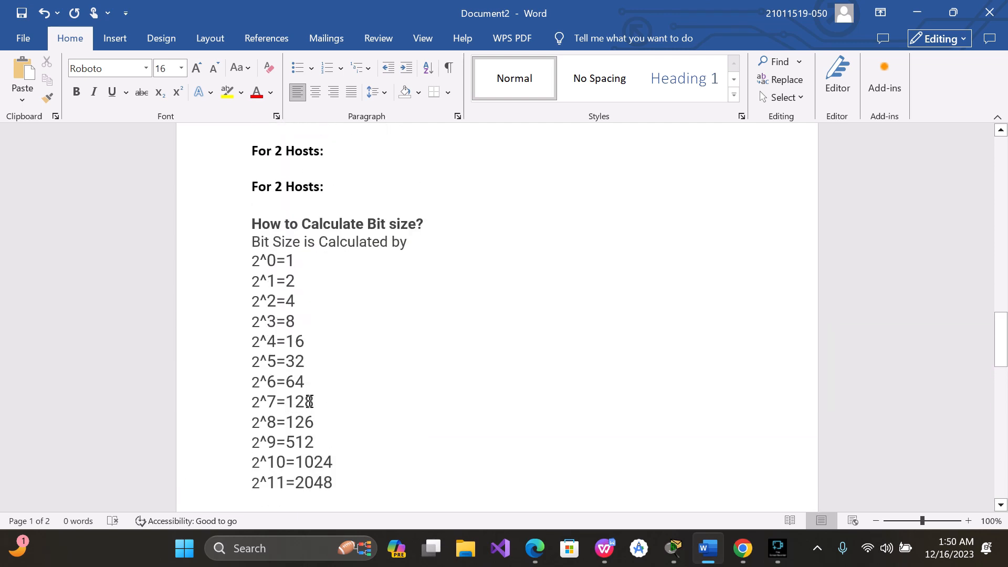
{"action": "left_click_drag", "start_coordinate": [314, 401], "coordinate": [251, 406]}
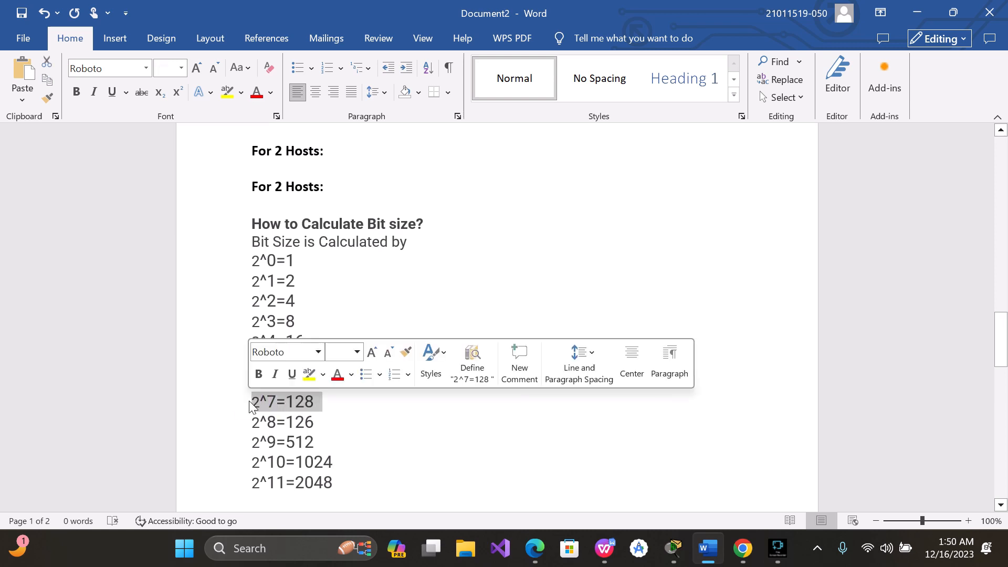
{"action": "left_click", "coordinate": [249, 402]}
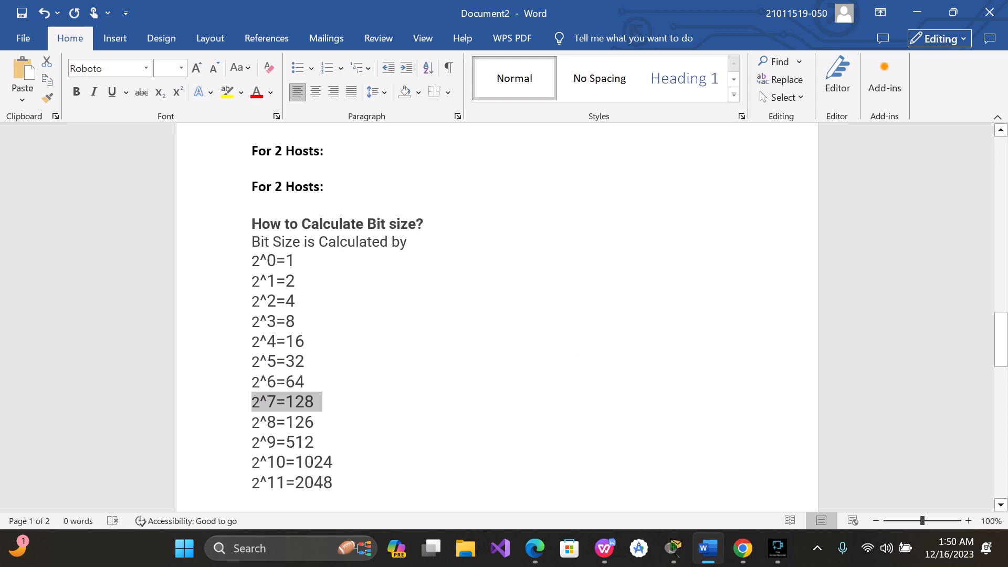
{"action": "left_click", "coordinate": [252, 402]}
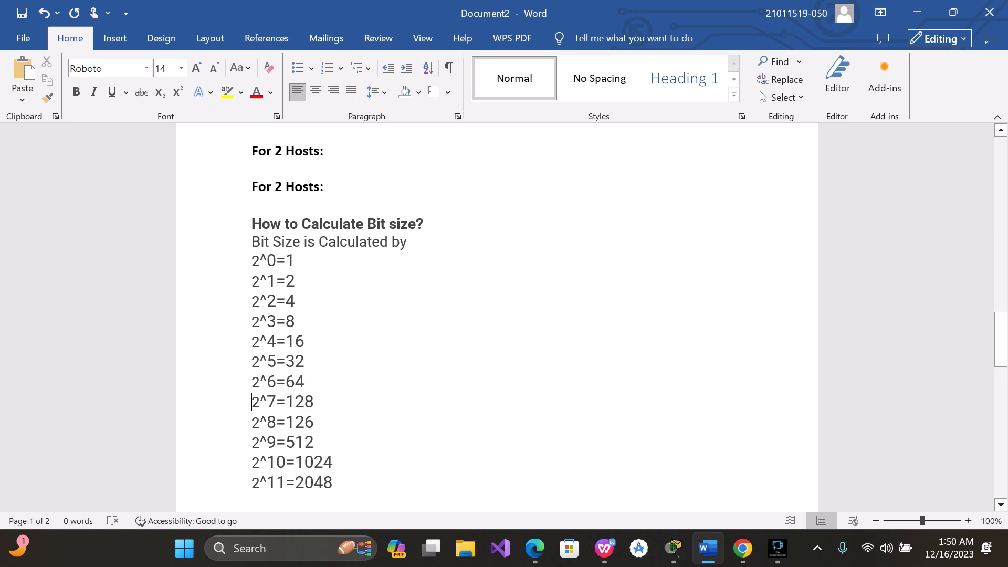
{"action": "scroll", "coordinate": [330, 364], "scroll_direction": "up", "scroll_amount": 7}
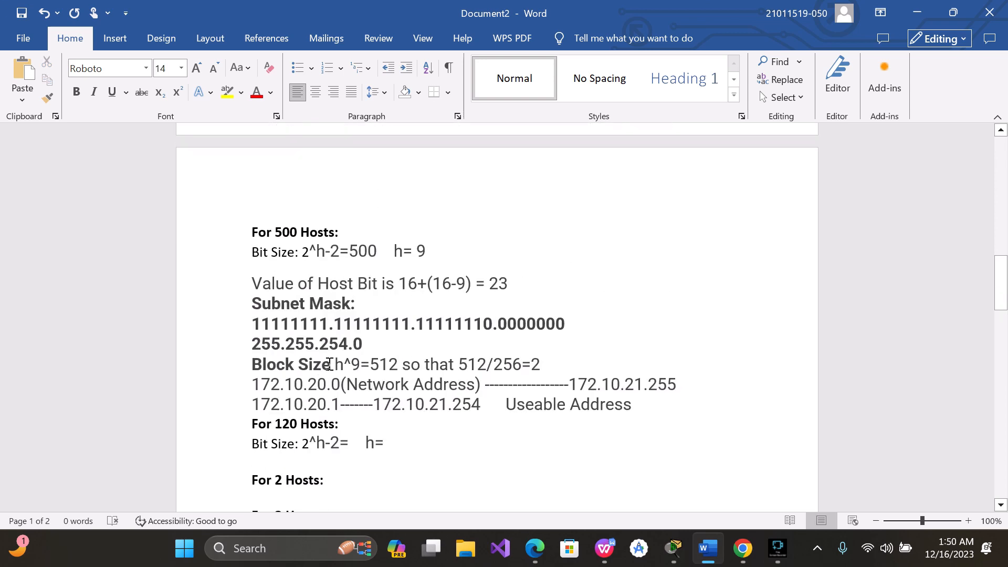
{"action": "scroll", "coordinate": [330, 364], "scroll_direction": "down", "scroll_amount": 4}
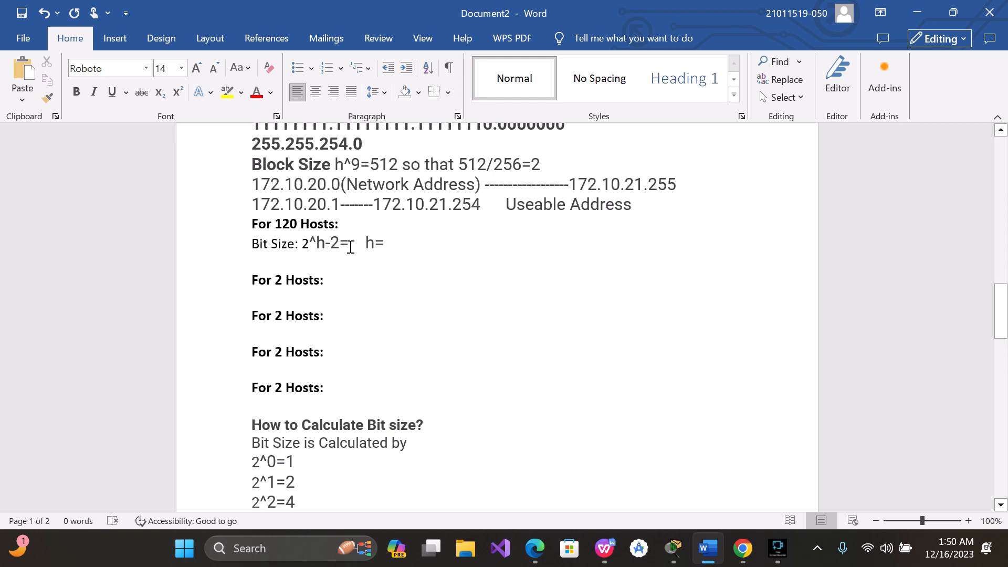
{"action": "left_click", "coordinate": [351, 247]}
{"action": "type", "text": "120"}
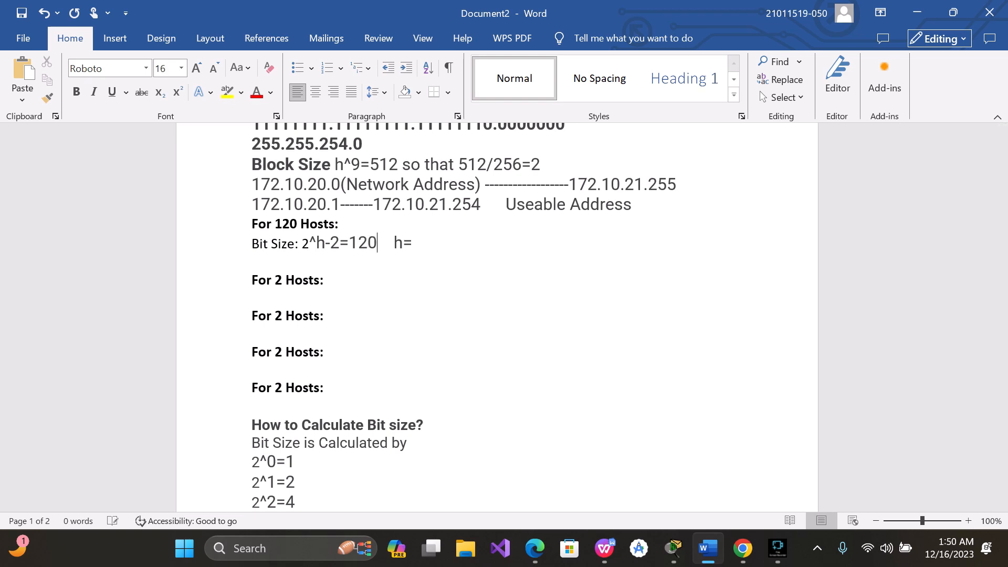
{"action": "left_click", "coordinate": [418, 244]}
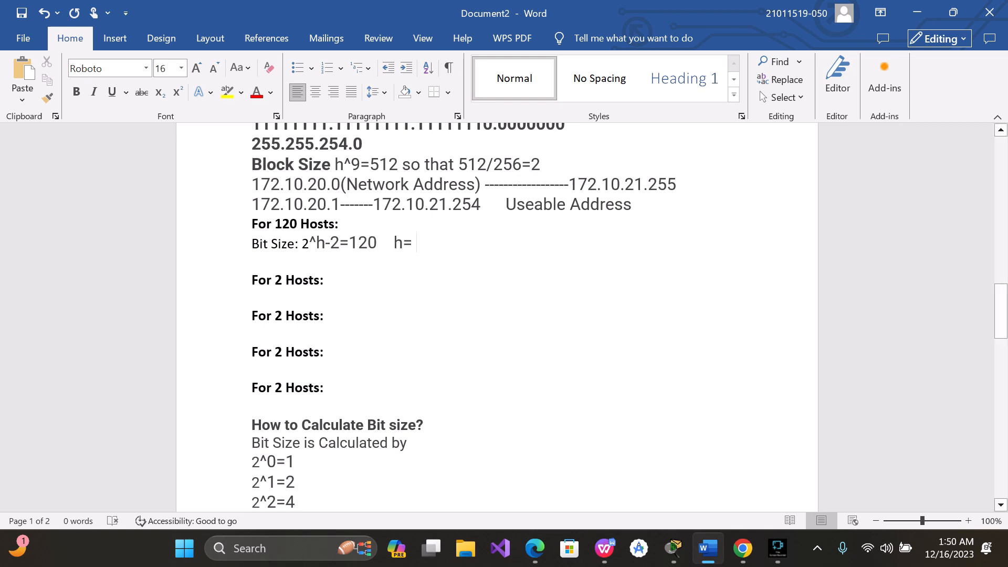
{"action": "type", "text": "7"}
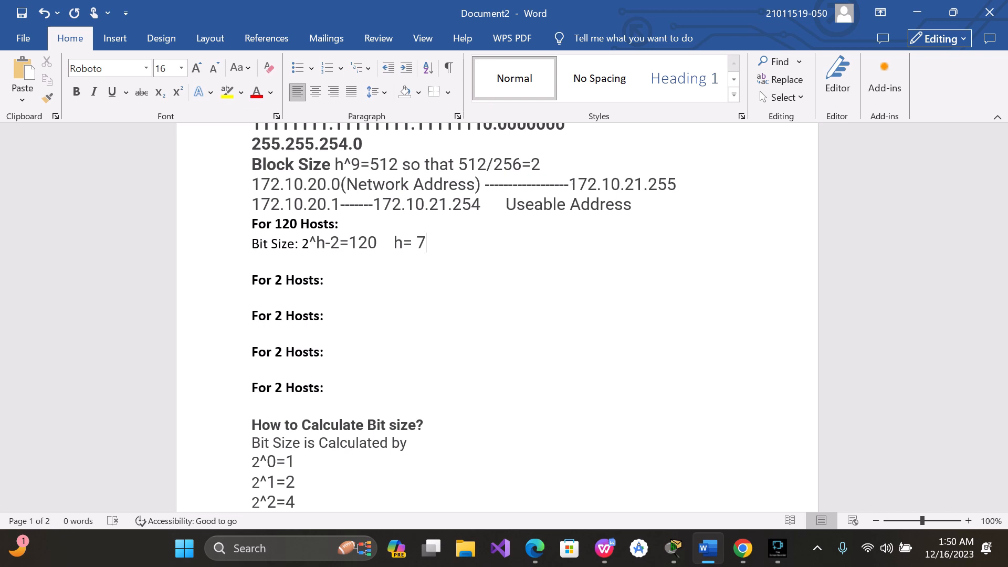
{"action": "key", "text": "Return"}
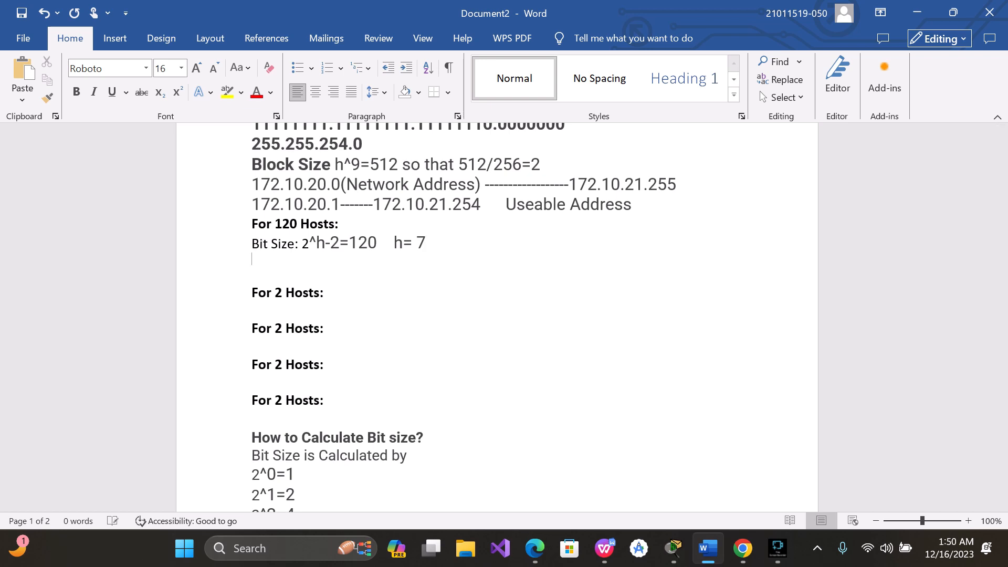
Copy the 500-host "Value of Host Bit is" line to the line below the 120-host bit size
{"action": "scroll", "coordinate": [449, 173], "scroll_direction": "up", "scroll_amount": 2}
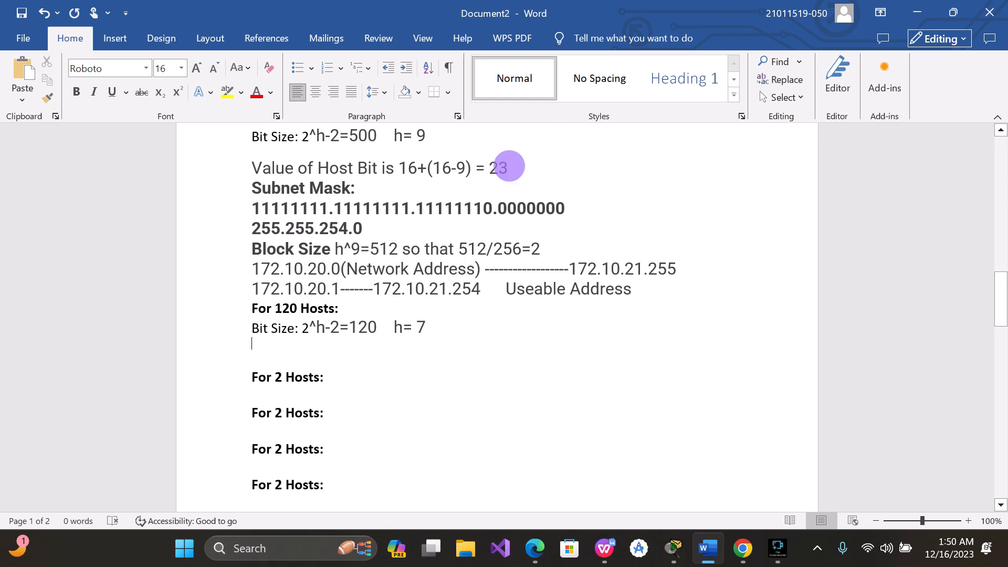
{"action": "left_click_drag", "start_coordinate": [512, 167], "coordinate": [246, 169]}
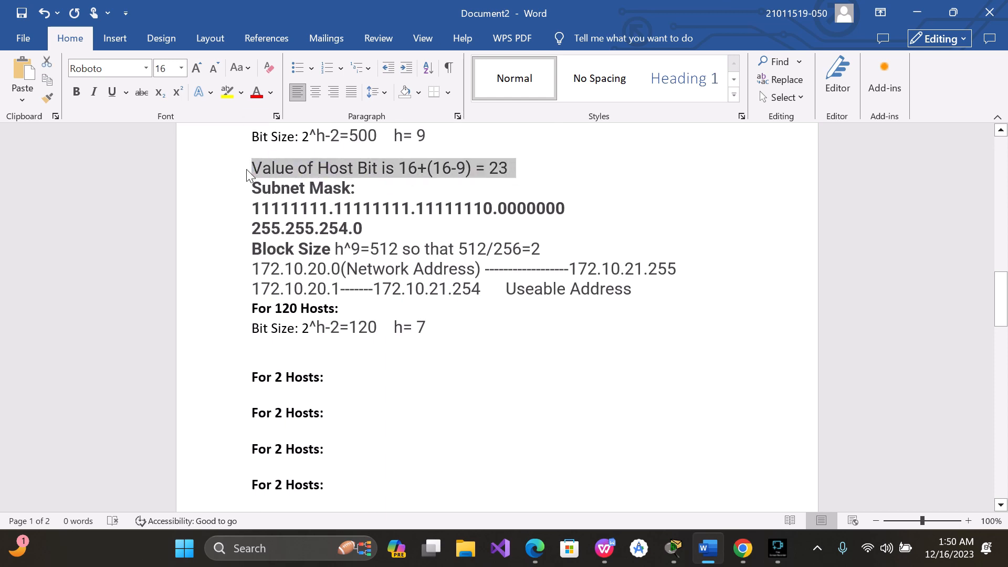
{"action": "left_click", "coordinate": [252, 343]}
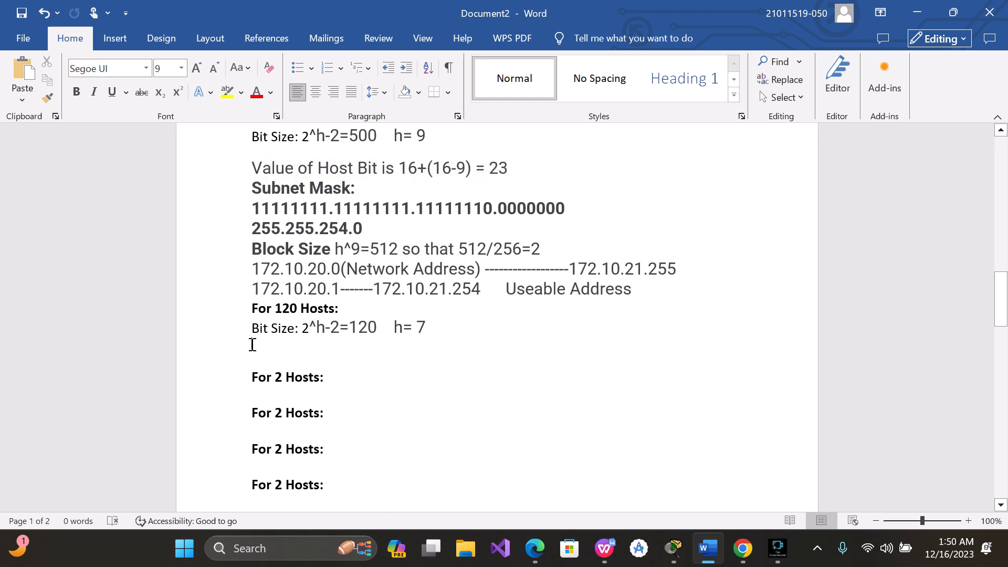
{"action": "key", "text": "ctrl+v"}
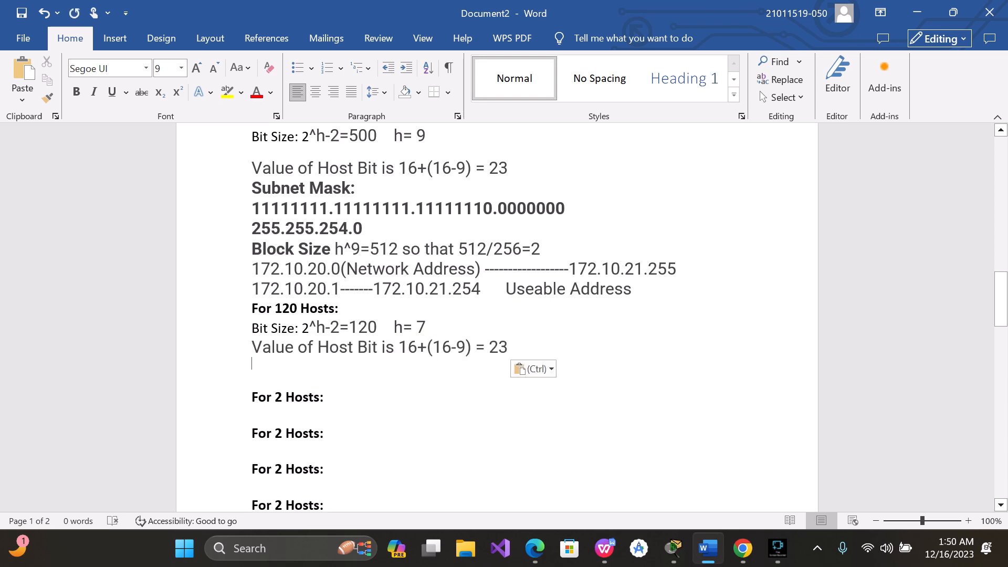
Change the bracketed term in the 120-host host bit line to (16-7) and remove an empty line beneath it
{"action": "left_click", "coordinate": [467, 347]}
{"action": "key", "text": "BackSpace"}
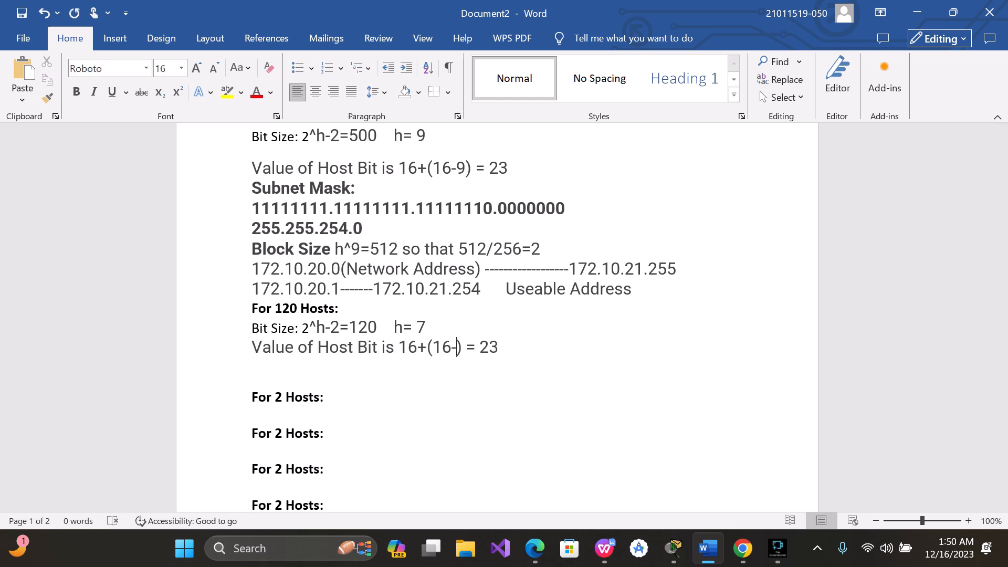
{"action": "type", "text": "7"}
{"action": "key", "text": "Down"}
{"action": "key", "text": "BackSpace"}
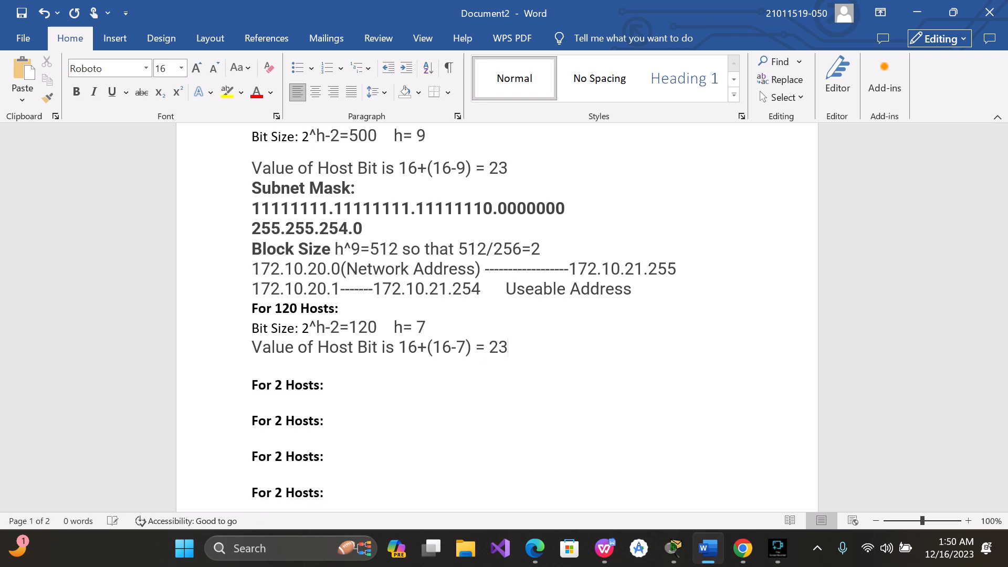
Change the result of the 120-host "Value of Host Bit" line to 25 and start a new line
{"action": "key", "text": "BackSpace"}
{"action": "key", "text": "BackSpace"}
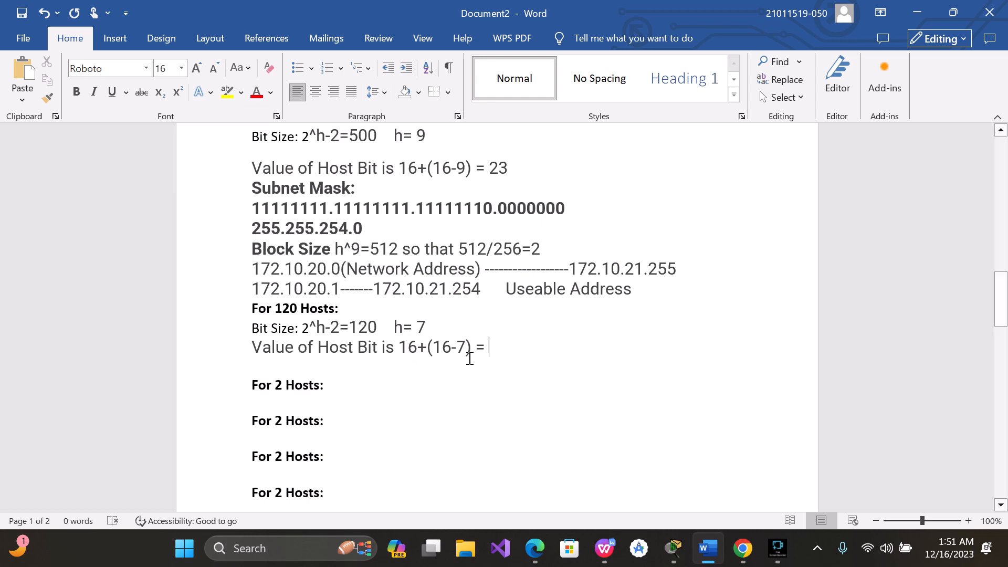
{"action": "type", "text": "25"}
{"action": "key", "text": "Return"}
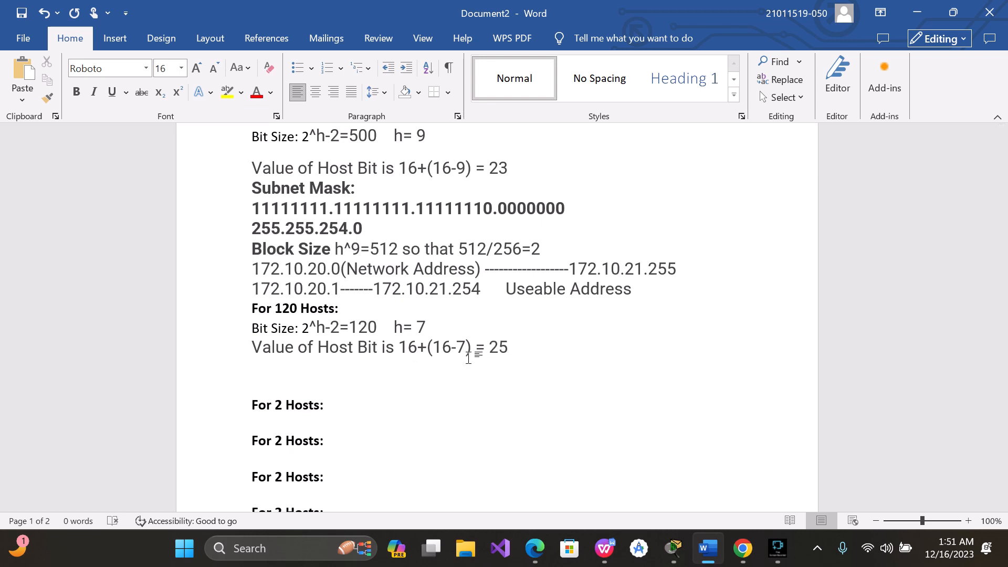
Add a "Subnet Mask:" heading line below the 120-host host bit value
{"action": "type", "text": "Subnet"}
{"action": "type", "text": "Mask "}
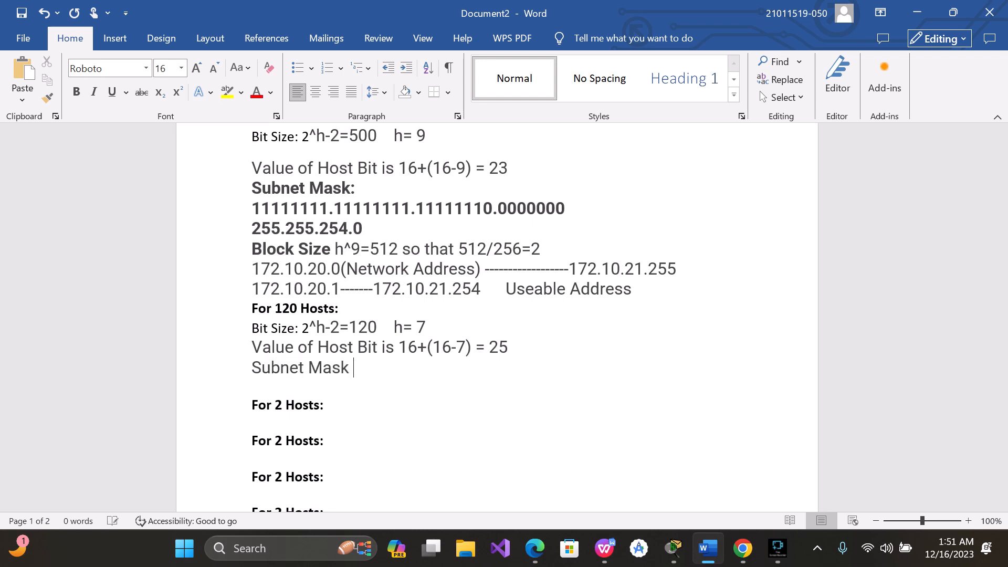
{"action": "type", "text": ":"}
{"action": "key", "text": "Return"}
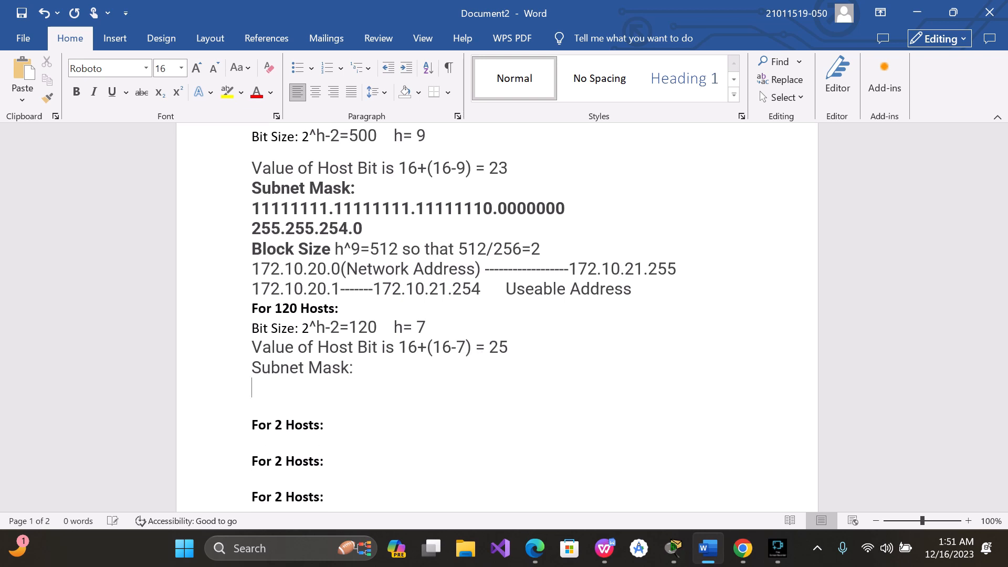
Enter the 120-host binary subnet mask in bold as 11111111.11111111.11111111.10000000
{"action": "key", "text": "ctrl+b"}
{"action": "type", "text": "11111"}
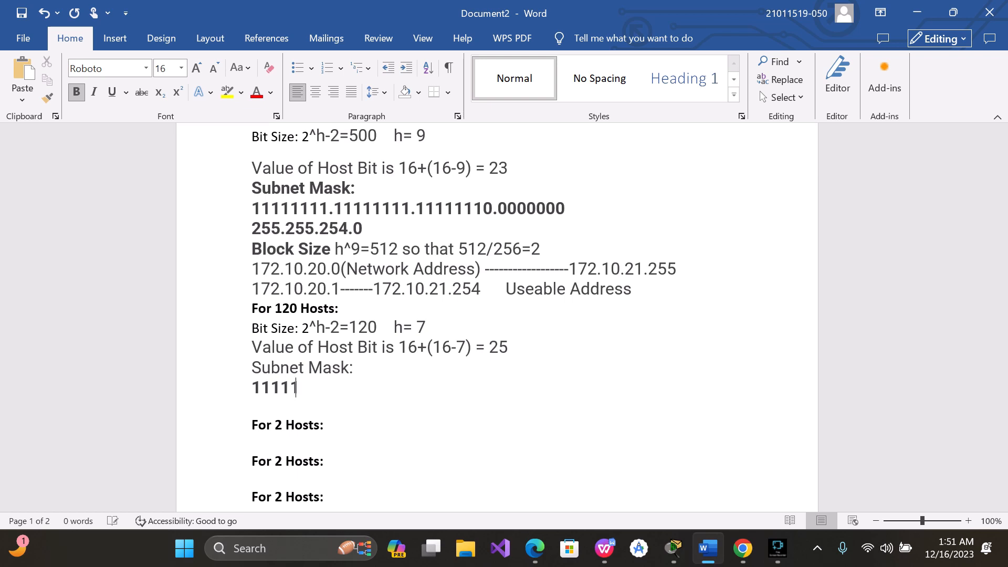
{"action": "type", "text": "111.1111111"}
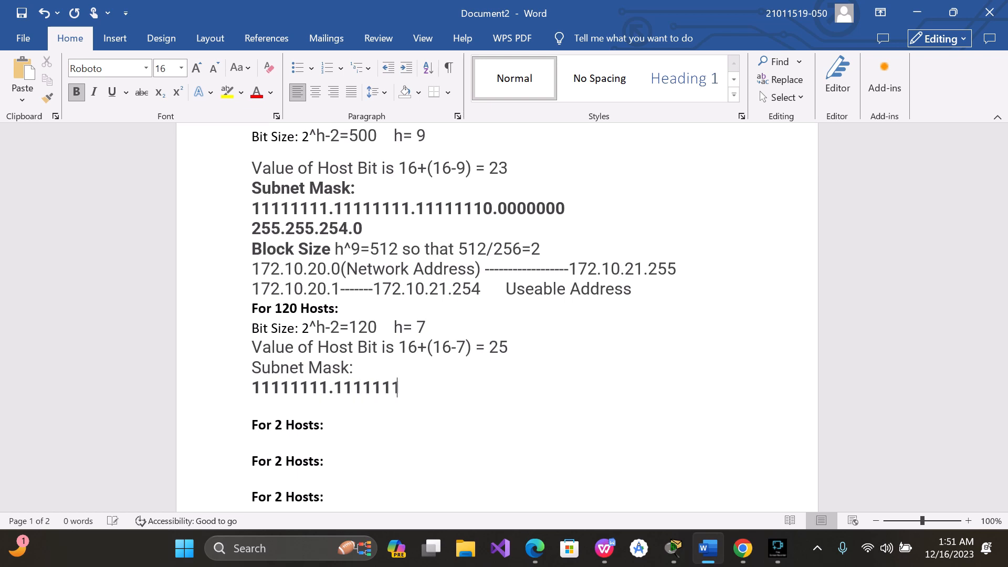
{"action": "type", "text": "1.11"}
{"action": "type", "text": "111"}
{"action": "type", "text": "111"}
{"action": "type", "text": ".10"}
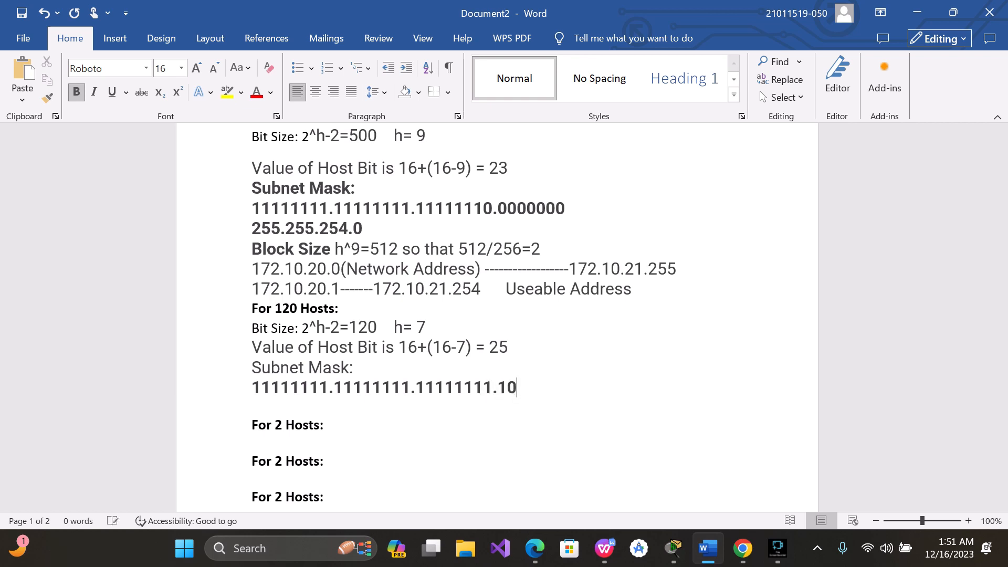
{"action": "type", "text": "0000000"}
{"action": "key", "text": "BackSpace"}
{"action": "key", "text": "BackSpace"}
{"action": "key", "text": "BackSpace"}
{"action": "type", "text": "000000"}
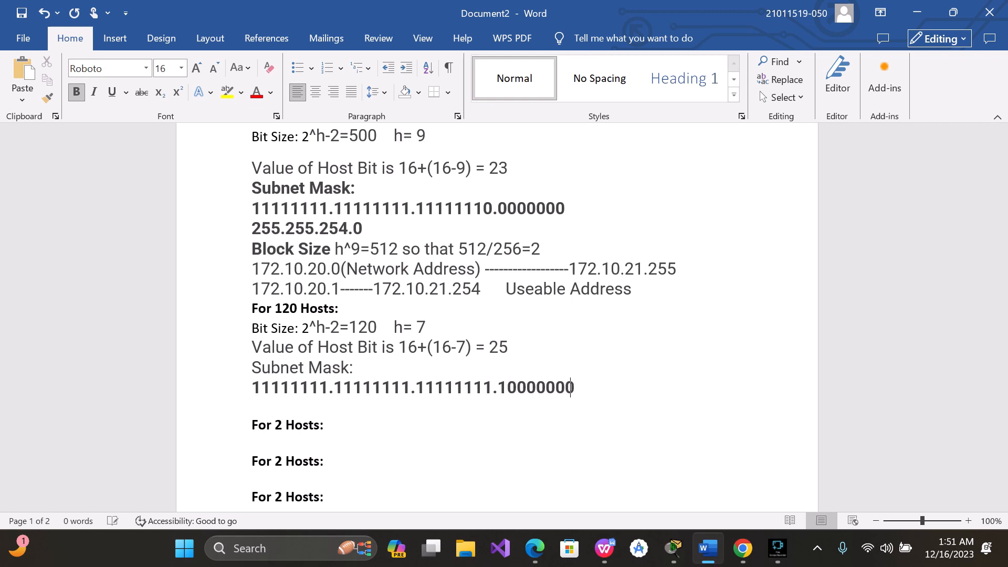
Add the decimal mask 255.255.255.128 on a new line below the 120-host binary mask
{"action": "key", "text": "Return"}
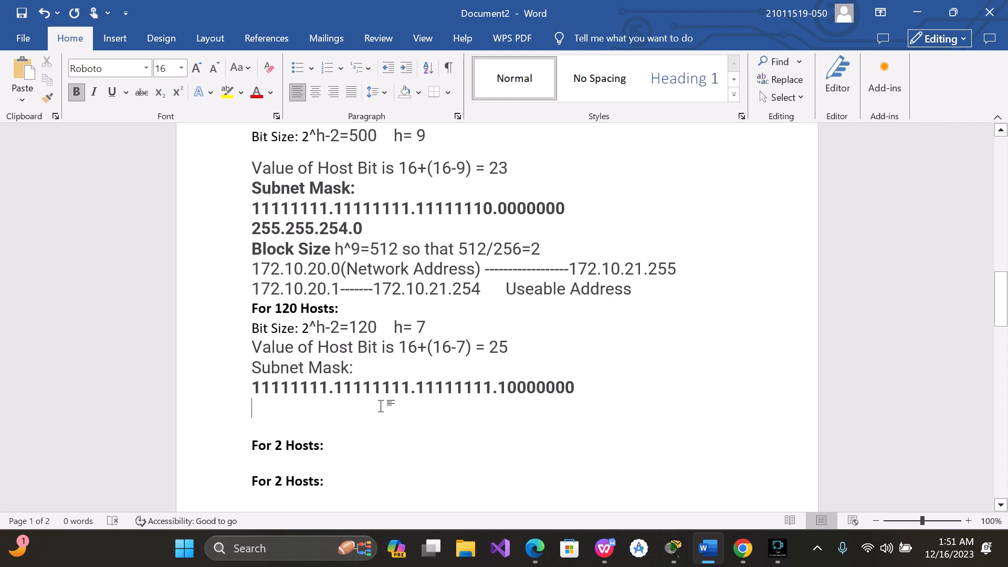
{"action": "type", "text": "255"}
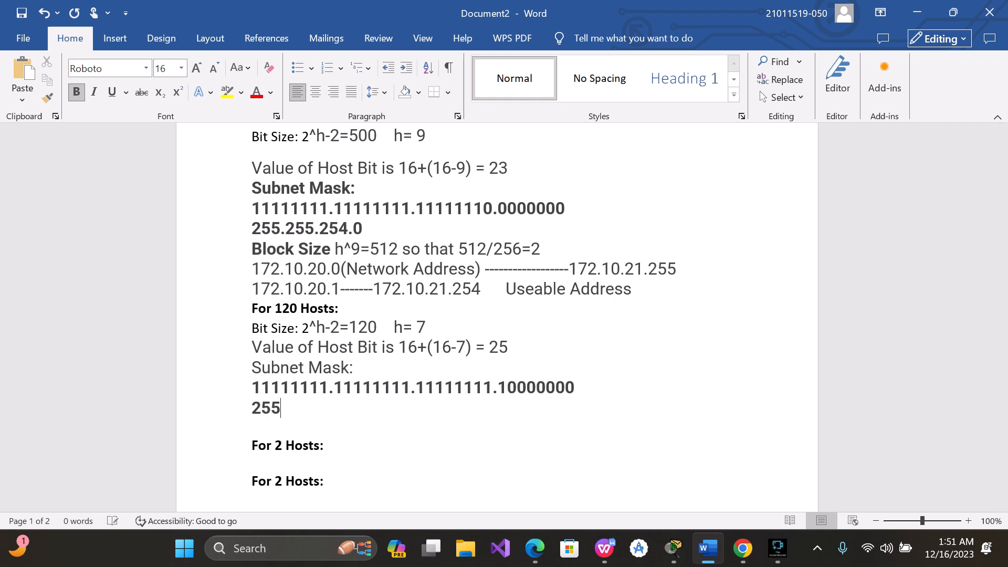
{"action": "type", "text": ".255.255"}
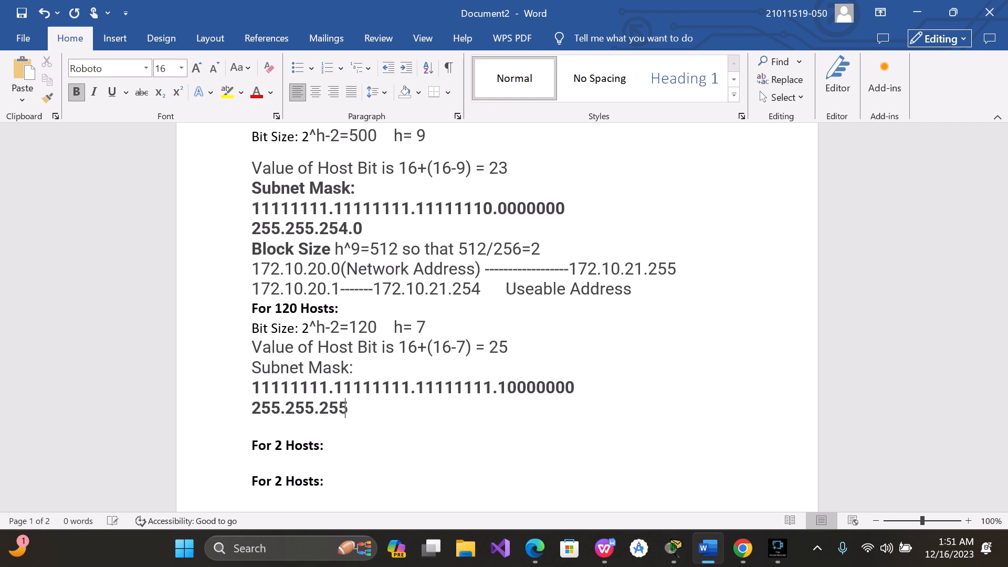
{"action": "type", "text": ".128"}
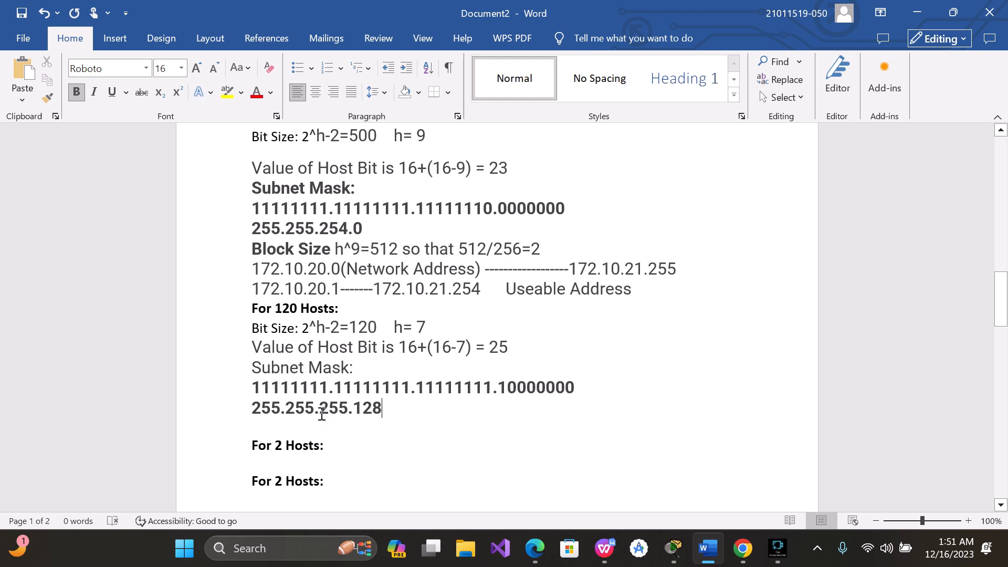
Copy the 120-host decimal mask into the Subnet Mask cell of the Lab 4 row in the VLSM table and remove the extra line
{"action": "double_click", "coordinate": [265, 407]}
{"action": "left_click_drag", "start_coordinate": [265, 407], "coordinate": [383, 399]}
{"action": "key", "text": "ctrl+c"}
{"action": "scroll", "coordinate": [382, 399], "scroll_direction": "up", "scroll_amount": 5}
{"action": "scroll", "coordinate": [387, 405], "scroll_direction": "up", "scroll_amount": 12}
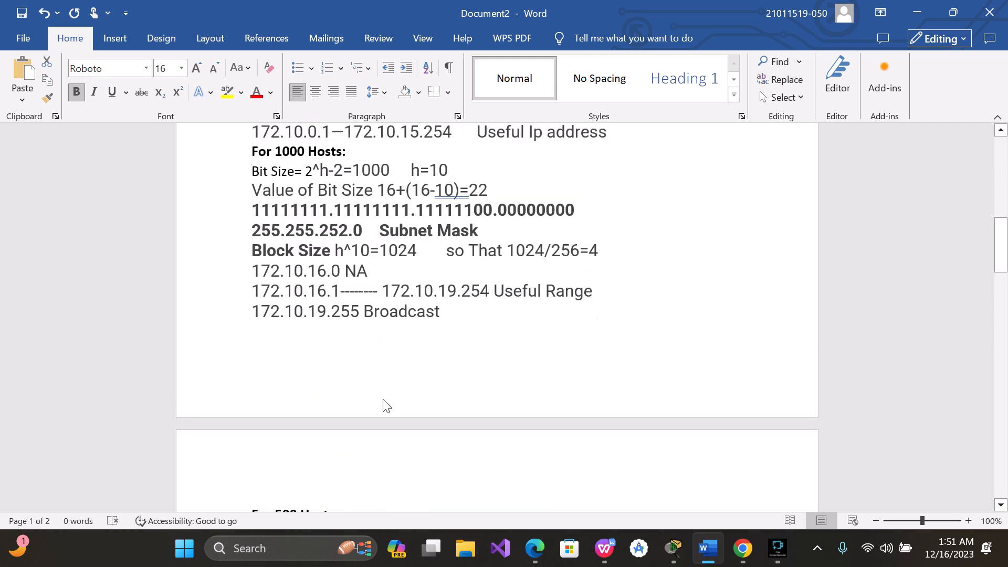
{"action": "left_click", "coordinate": [391, 333]}
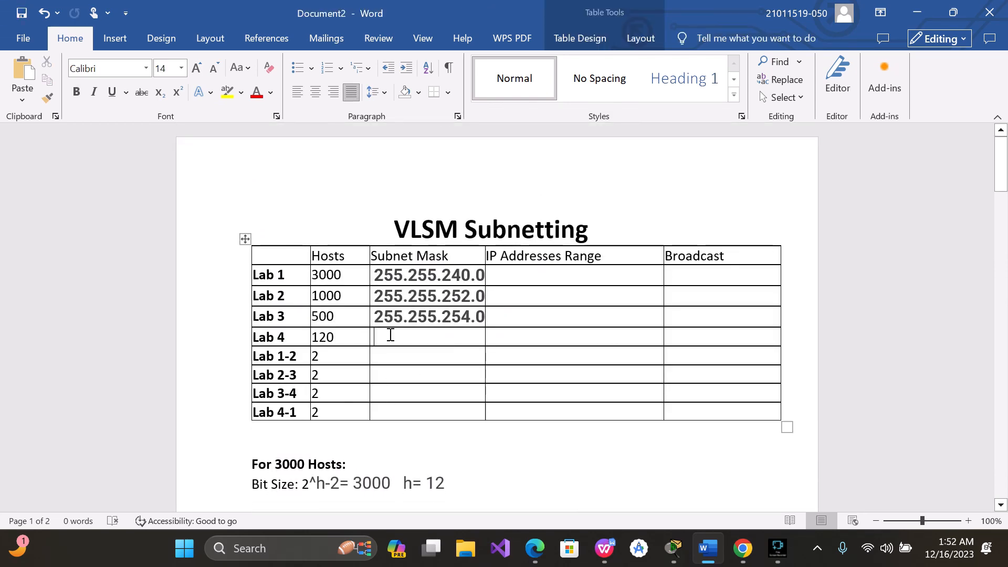
{"action": "key", "text": "ctrl+v"}
{"action": "key", "text": "BackSpace"}
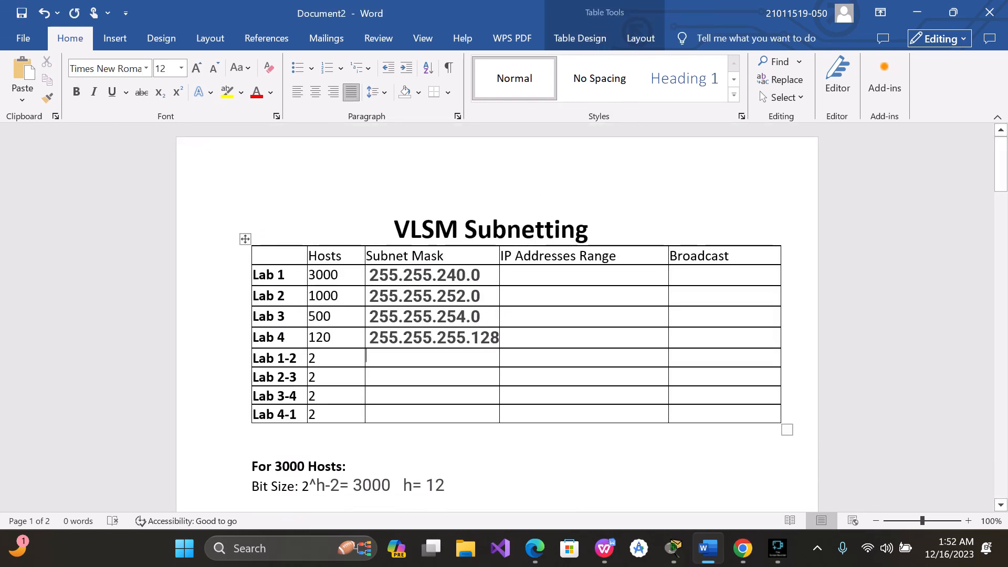
Start a new line below the decimal subnet mask in the 120-host section
{"action": "scroll", "coordinate": [391, 334], "scroll_direction": "down", "scroll_amount": 12}
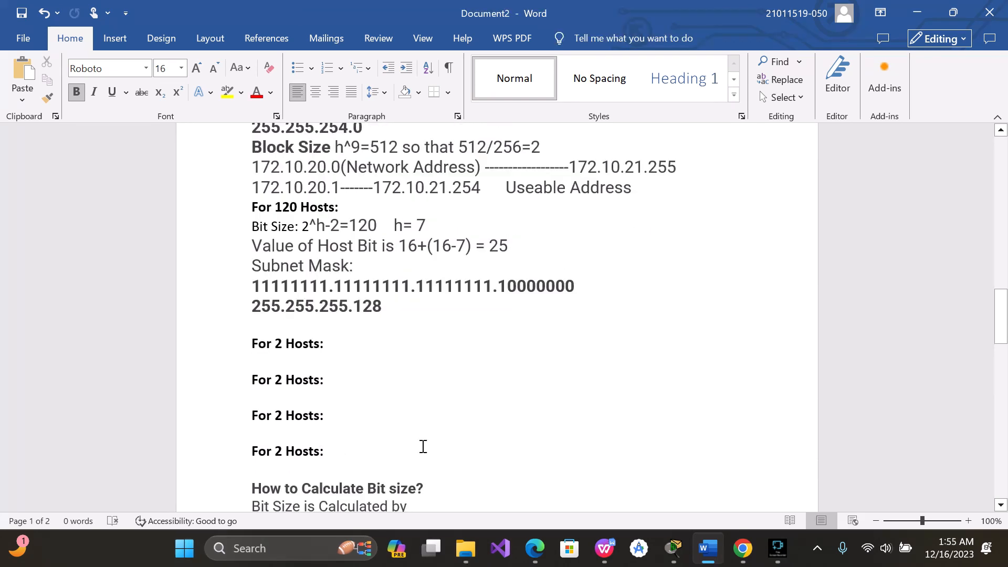
{"action": "key", "text": "Return"}
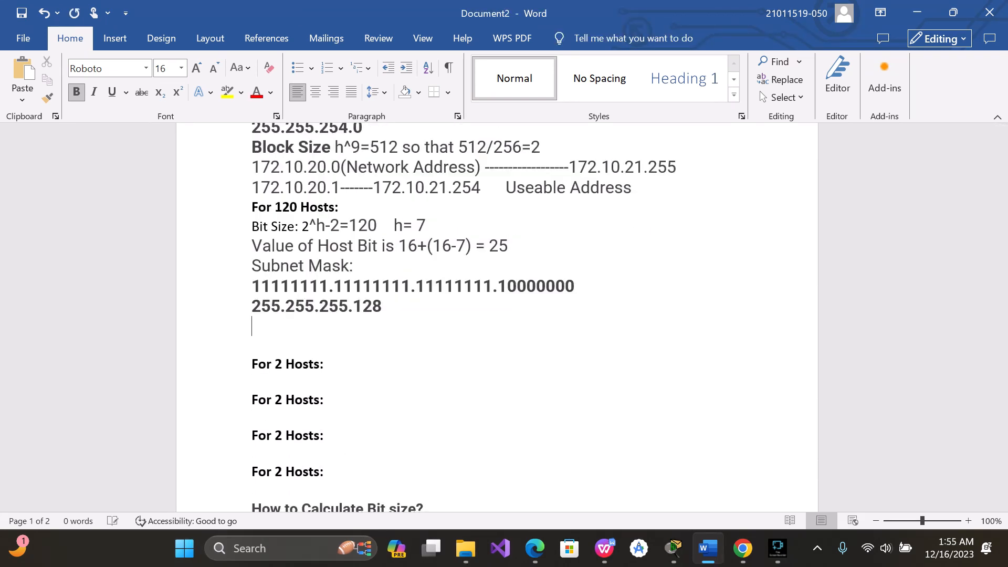
Add the line "172.10.22.0 Network Address" below the 255.255.255.128 subnet mask in the 120 hosts section
{"action": "type", "text": "172.10.22"}
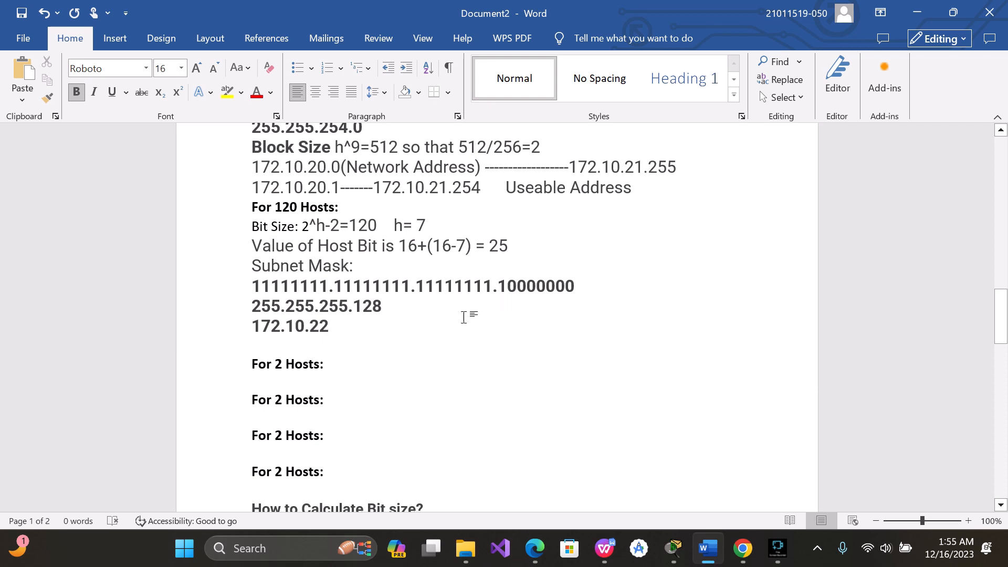
{"action": "type", "text": ".0"}
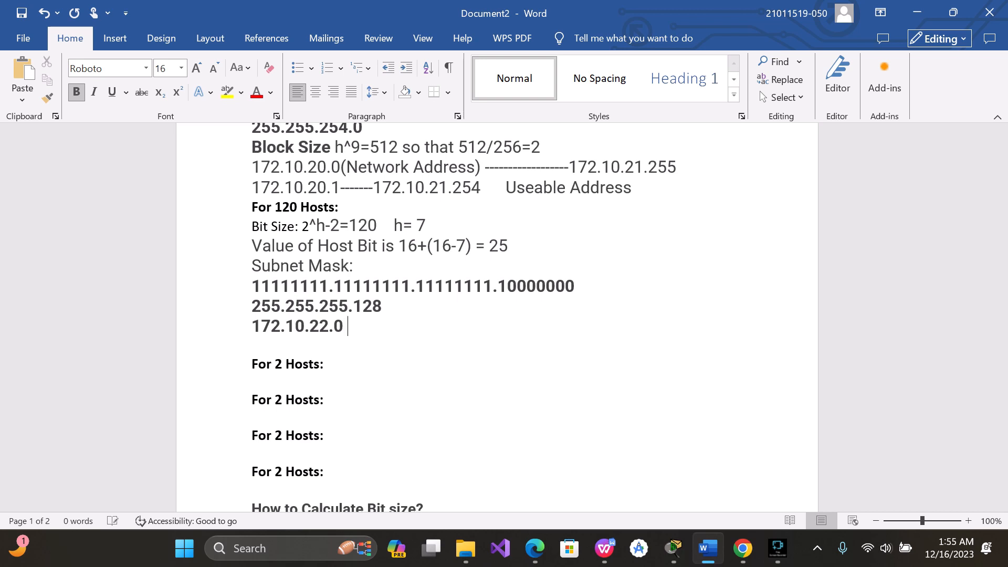
{"action": "type", "text": " Netwoe"}
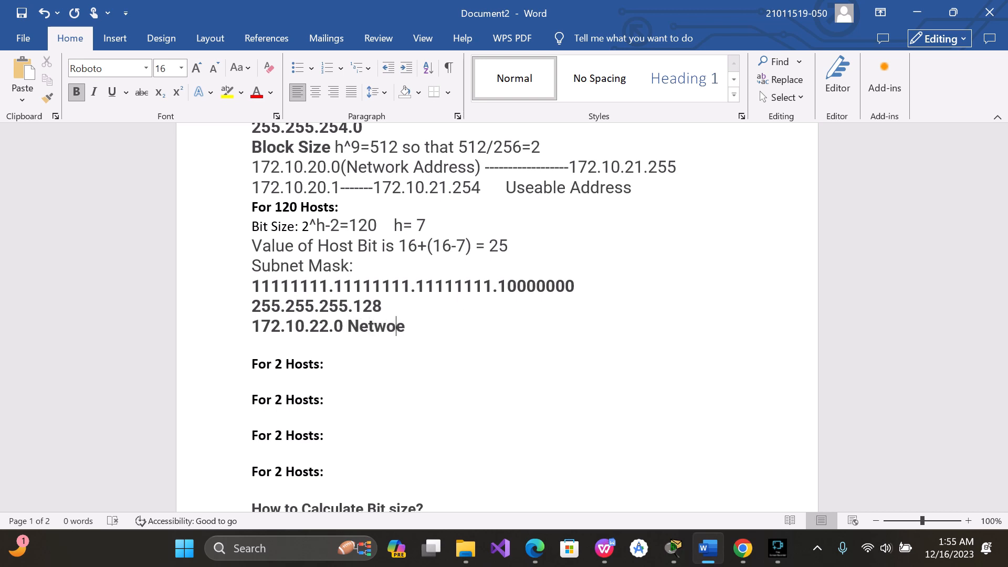
{"action": "key", "text": "Delete"}
{"action": "key", "text": "BackSpace"}
{"action": "type", "text": "rk A"}
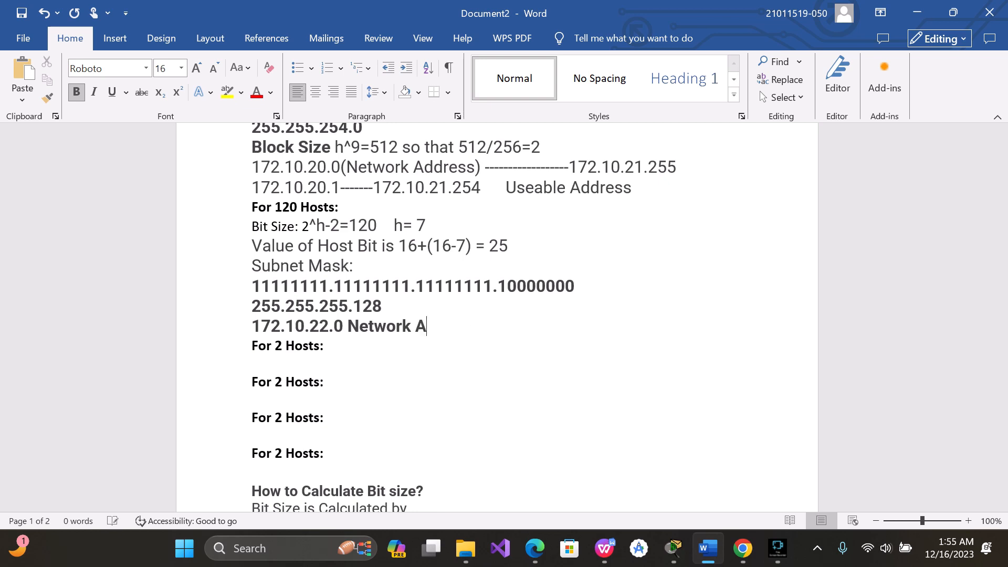
{"action": "type", "text": "DD"}
{"action": "key", "text": "BackSpace"}
{"action": "key", "text": "BackSpace"}
{"action": "type", "text": "dd"}
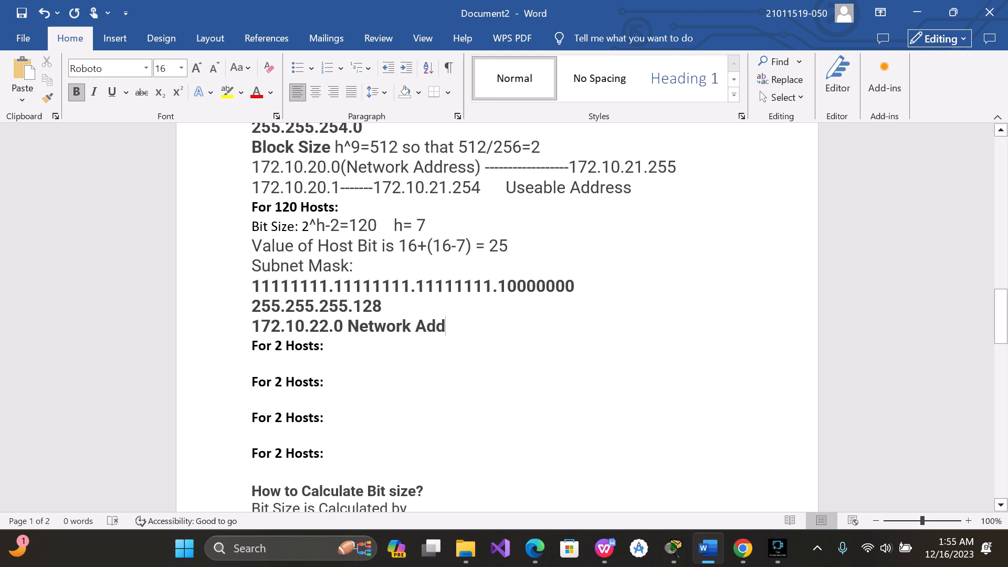
{"action": "type", "text": "ress"}
{"action": "key", "text": "Return"}
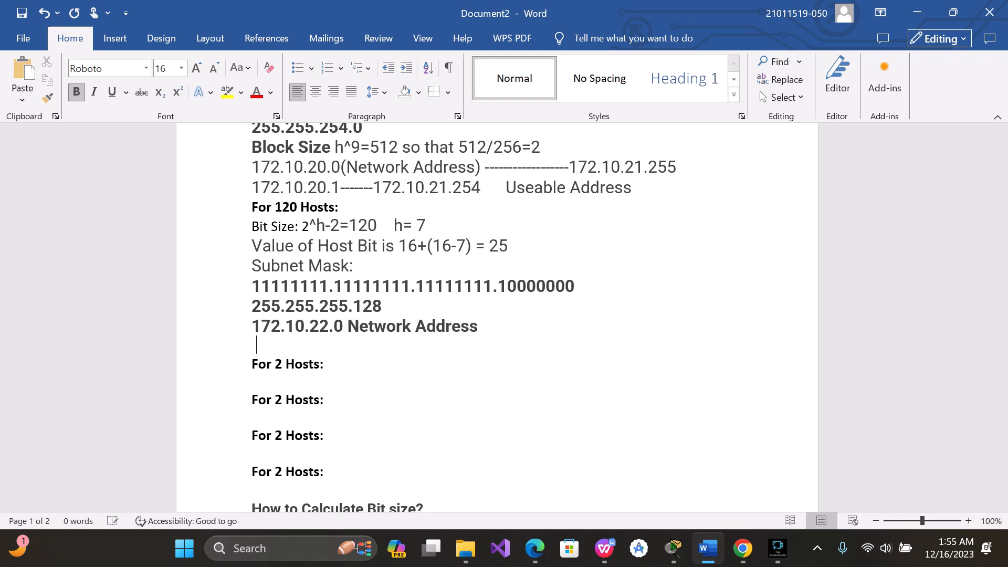
Add the address range line "172.10.22.1-------------172.10.22.126 Useful Ip address" below the network address
{"action": "key", "text": "BackSpace"}
{"action": "type", "text": "1"}
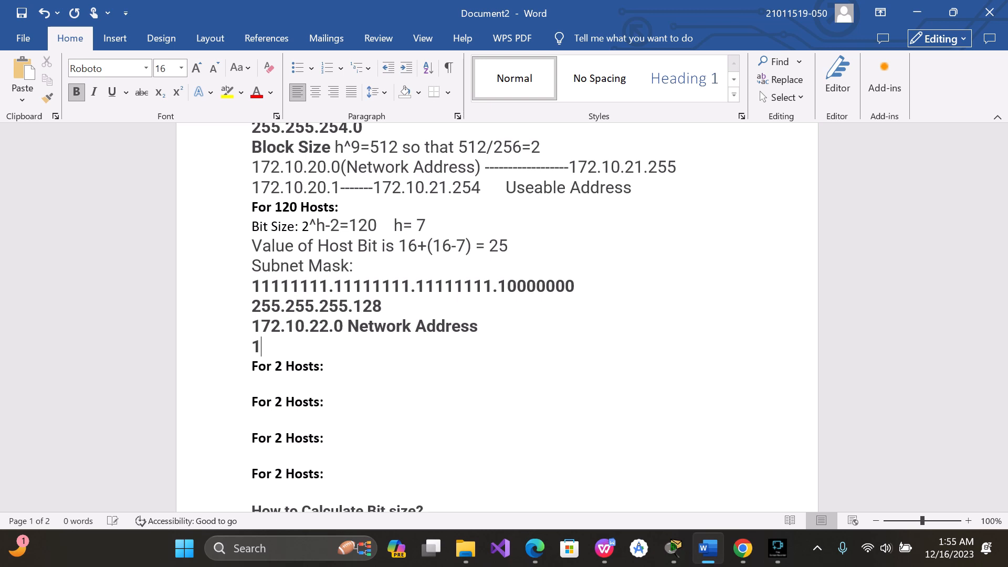
{"action": "type", "text": "72.10.22"}
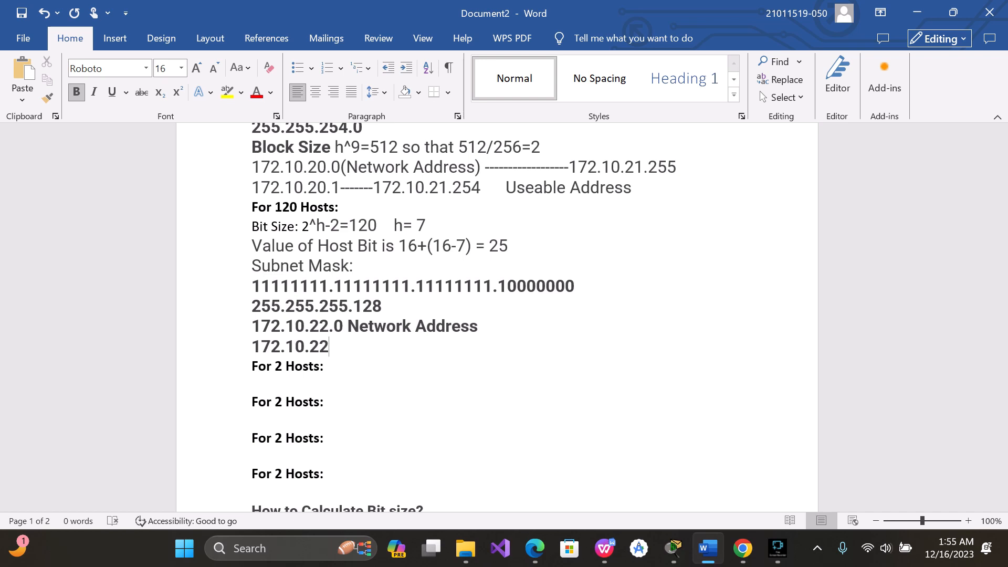
{"action": "type", "text": ".1-------------"}
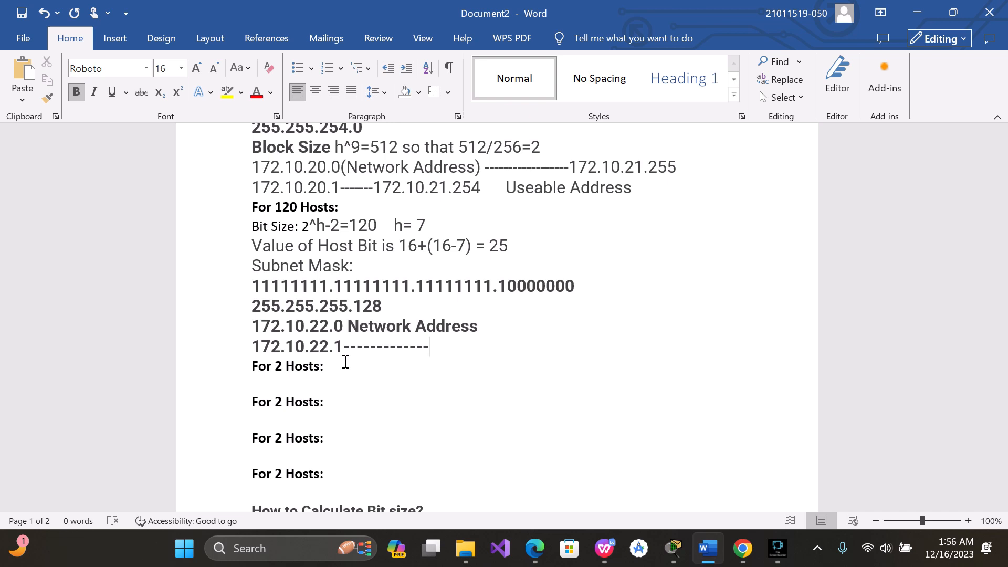
{"action": "type", "text": "172.10.22"}
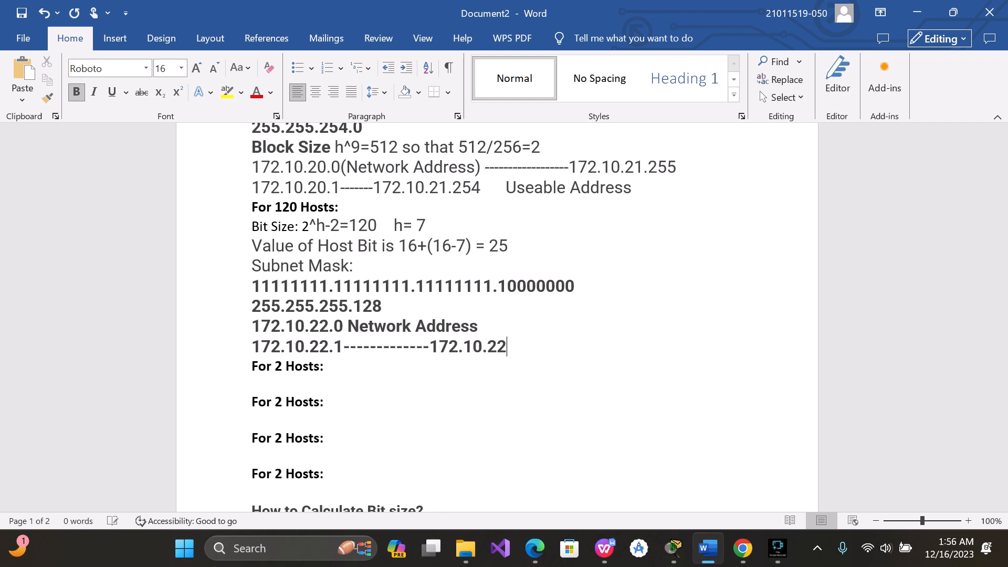
{"action": "type", "text": ".126"}
{"action": "key", "text": "Return"}
{"action": "key", "text": "BackSpace"}
{"action": "type", "text": "Useful "}
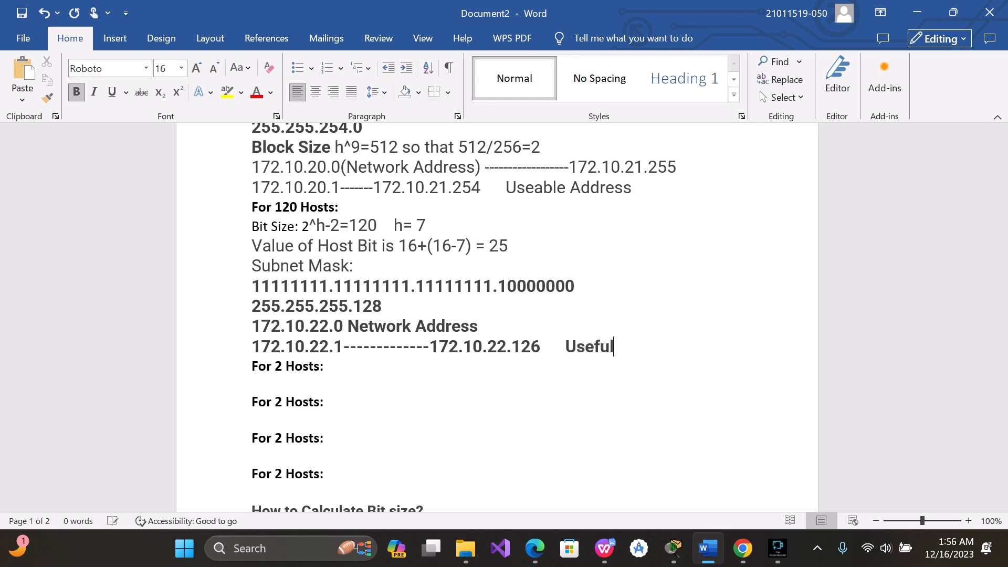
{"action": "type", "text": "Ip address"}
{"action": "key", "text": "Return"}
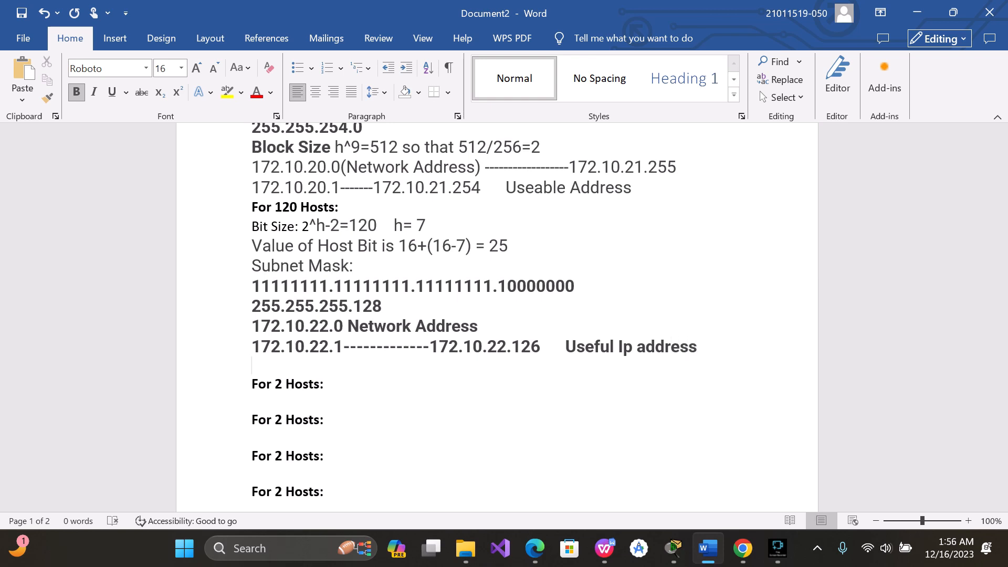
Add the line "172.10.22.127 Broadcast" below the useful IP address range
{"action": "type", "text": "172"}
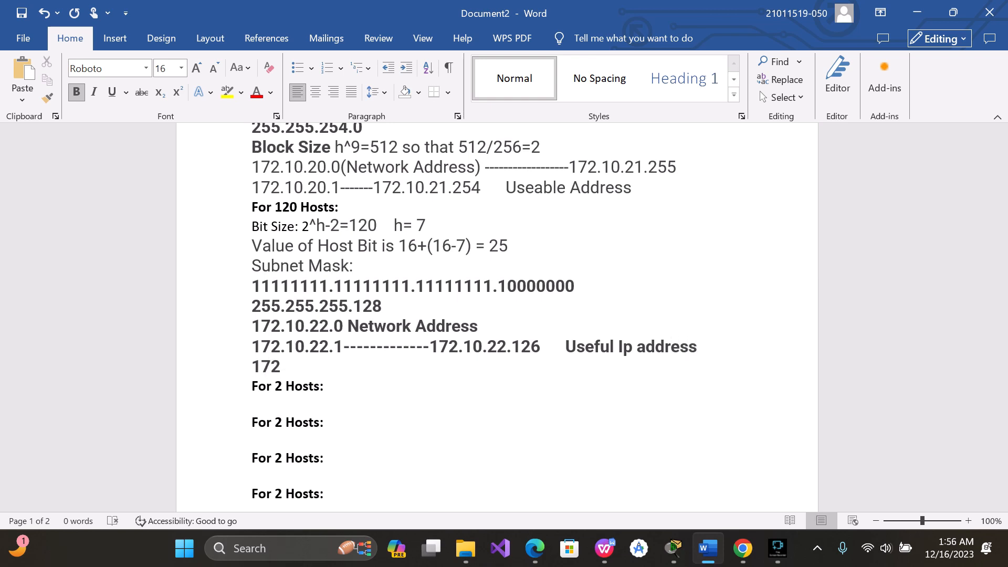
{"action": "type", "text": ".10"}
{"action": "key", "text": "BackSpace"}
{"action": "type", "text": ".22.127 "}
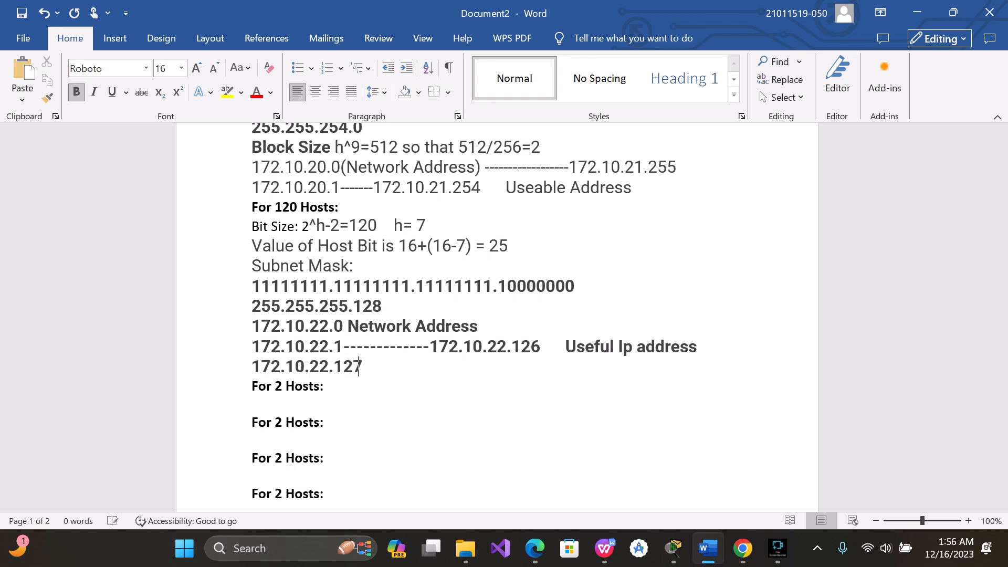
{"action": "type", "text": "       Bro"}
{"action": "type", "text": "a"}
{"action": "key", "text": "BackSpace"}
{"action": "type", "text": "oadcast"}
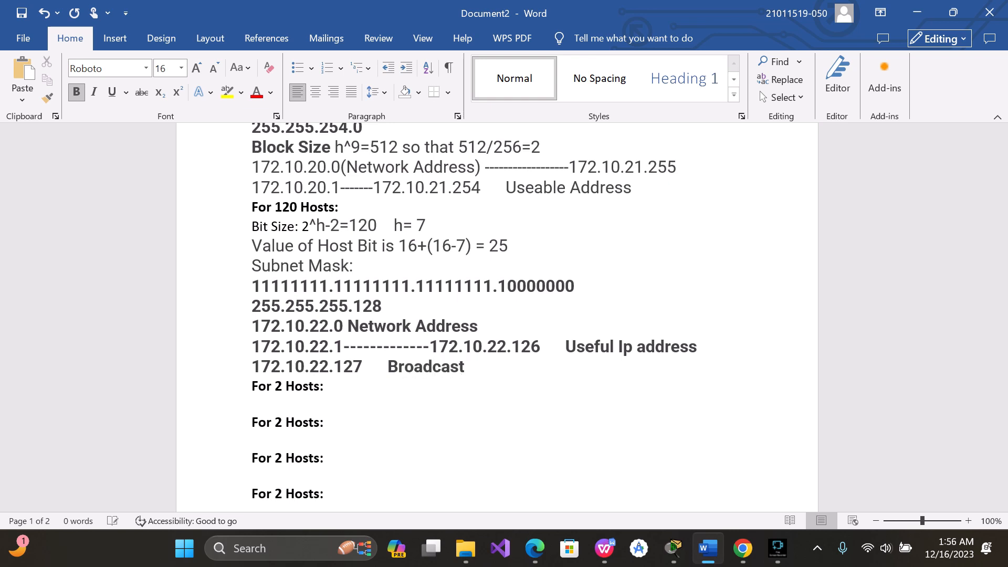
{"action": "key", "text": "Return"}
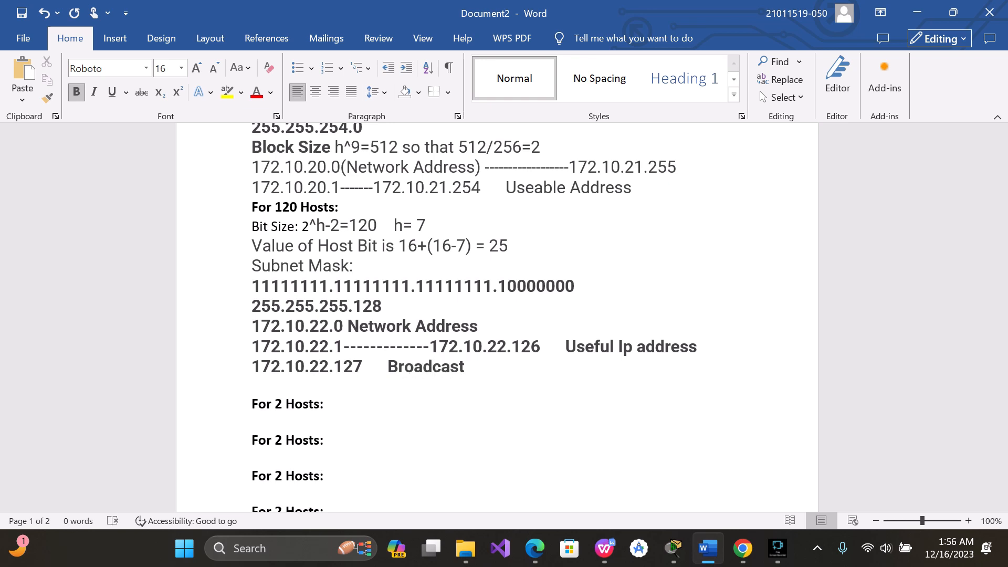
Insert five blank lines below the first "For 2 Hosts:" heading to make room for its calculation
{"action": "scroll", "coordinate": [337, 410], "scroll_direction": "down", "scroll_amount": 5}
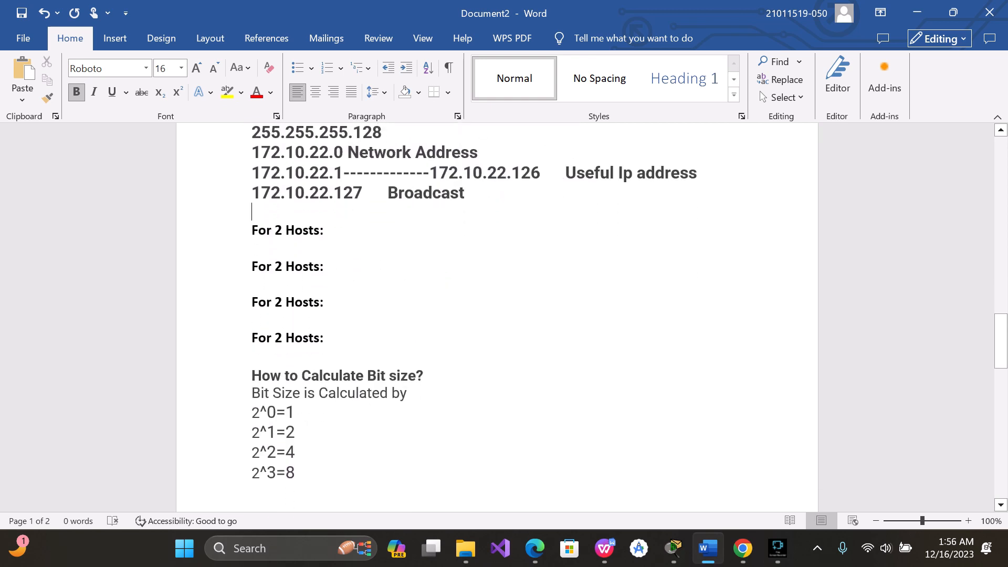
{"action": "left_click", "coordinate": [326, 231]}
{"action": "key", "text": "Return"}
{"action": "key", "text": "Return"}
{"action": "key", "text": "Return"}
{"action": "key", "text": "Return"}
{"action": "key", "text": "Return"}
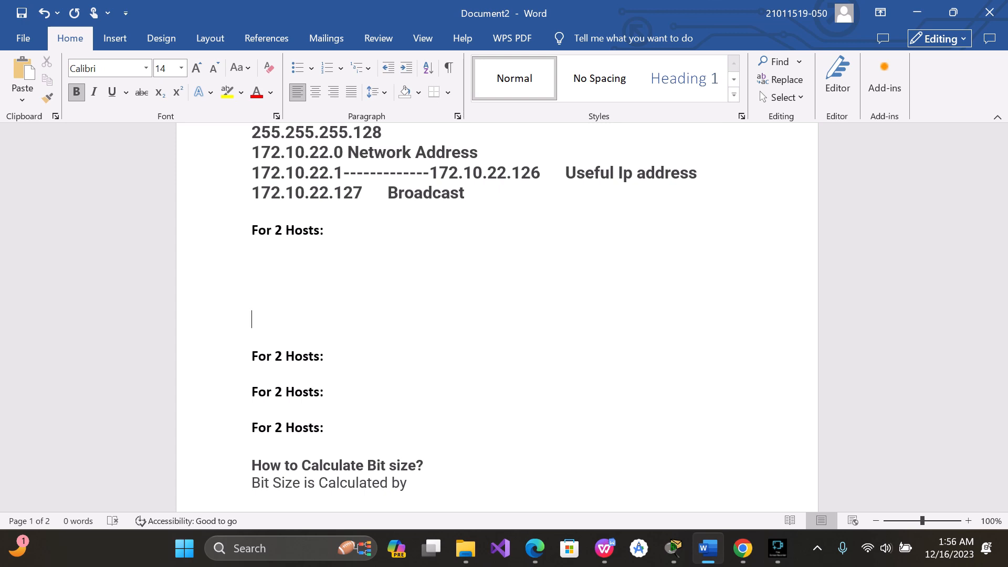
Start a new line with "B.S=" directly under the first "For 2 Hosts:" heading
{"action": "key", "text": "Up"}
{"action": "key", "text": "Up"}
{"action": "key", "text": "Up"}
{"action": "key", "text": "Up"}
{"action": "key", "text": "Right"}
{"action": "key", "text": "Right"}
{"action": "key", "text": "Right"}
{"action": "key", "text": "Right"}
{"action": "key", "text": "Right"}
{"action": "key", "text": "Right"}
{"action": "key", "text": "Right"}
{"action": "key", "text": "Right"}
{"action": "key", "text": "Right"}
{"action": "key", "text": "Right"}
{"action": "key", "text": "Right"}
{"action": "key", "text": "Right"}
{"action": "key", "text": "Return"}
{"action": "type", "text": "B"}
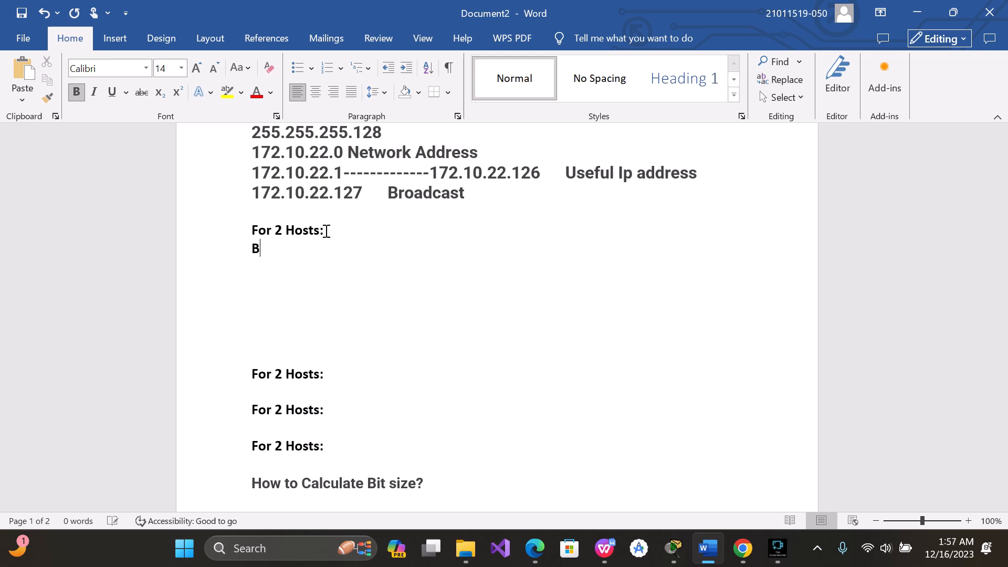
{"action": "type", "text": ".S ="}
{"action": "scroll", "coordinate": [329, 239], "scroll_direction": "down", "scroll_amount": 3}
{"action": "scroll", "coordinate": [329, 349], "scroll_direction": "up", "scroll_amount": 2}
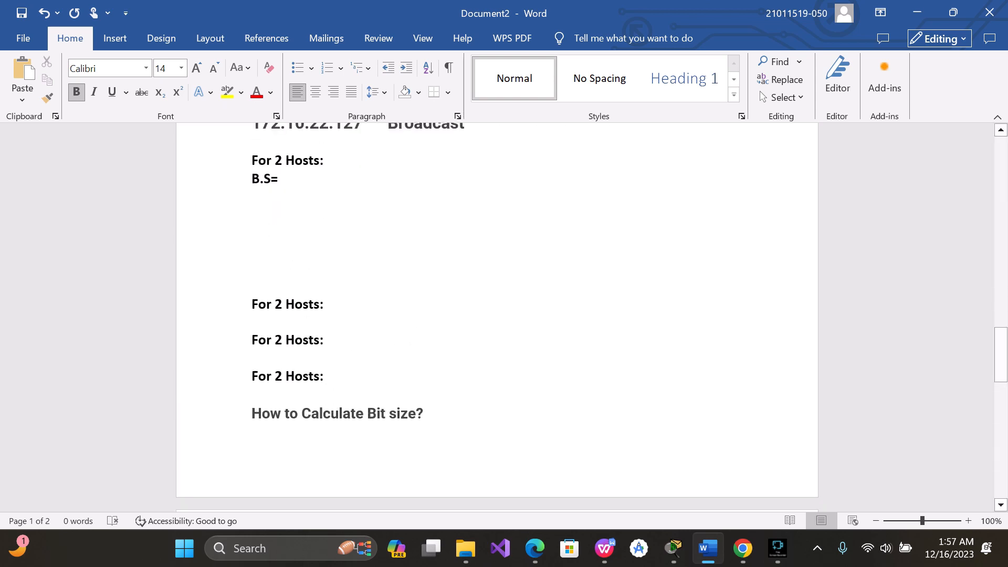
Copy the bit size formula from the 120 hosts section after "B.S=" and adapt it to 2^h-2=2
{"action": "type", "text": "2"}
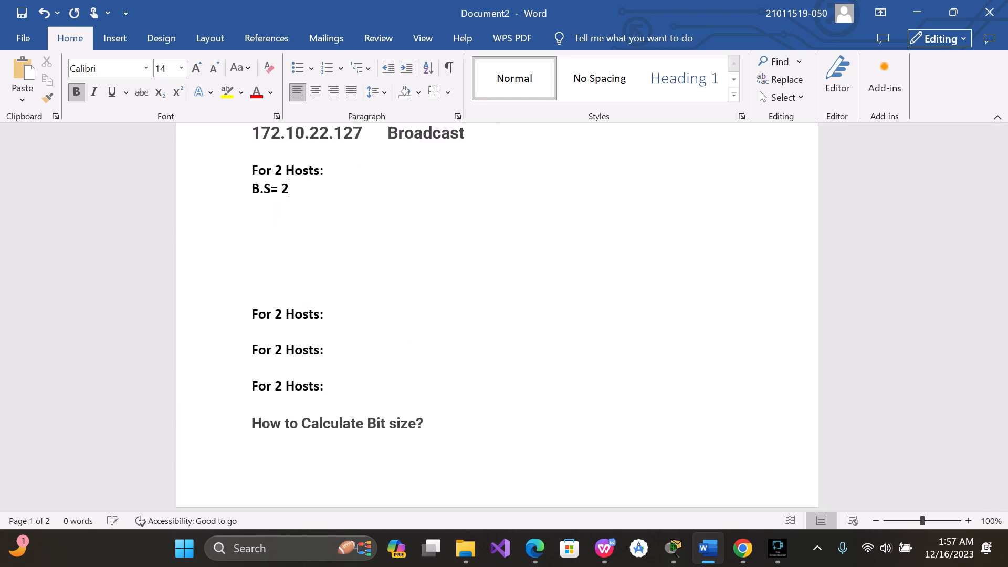
{"action": "scroll", "coordinate": [497, 315], "scroll_direction": "up", "scroll_amount": 5}
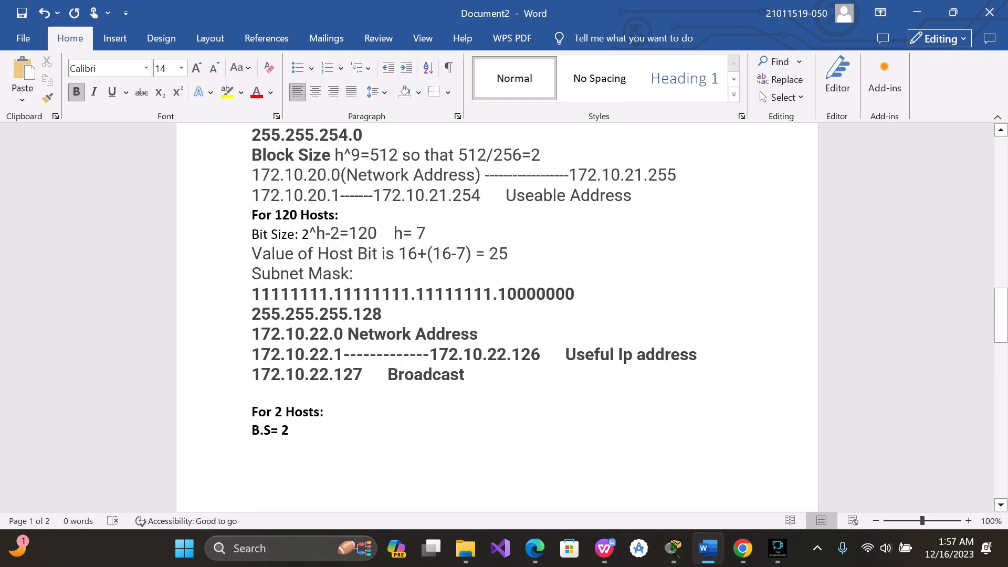
{"action": "left_click_drag", "start_coordinate": [367, 234], "coordinate": [304, 237]}
{"action": "key", "text": "ctrl+c"}
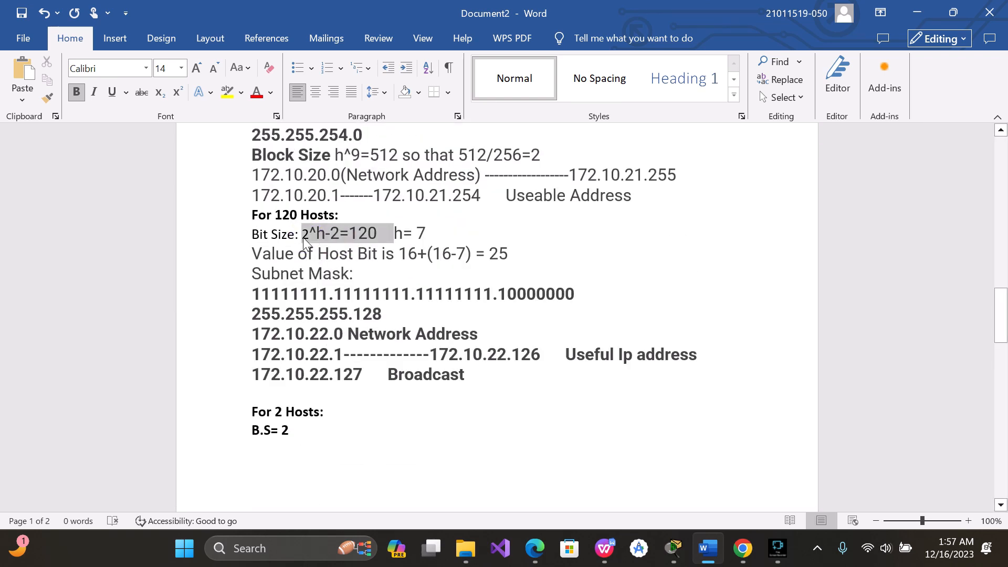
{"action": "scroll", "coordinate": [304, 238], "scroll_direction": "down", "scroll_amount": 1}
{"action": "scroll", "coordinate": [304, 237], "scroll_direction": "down", "scroll_amount": 5}
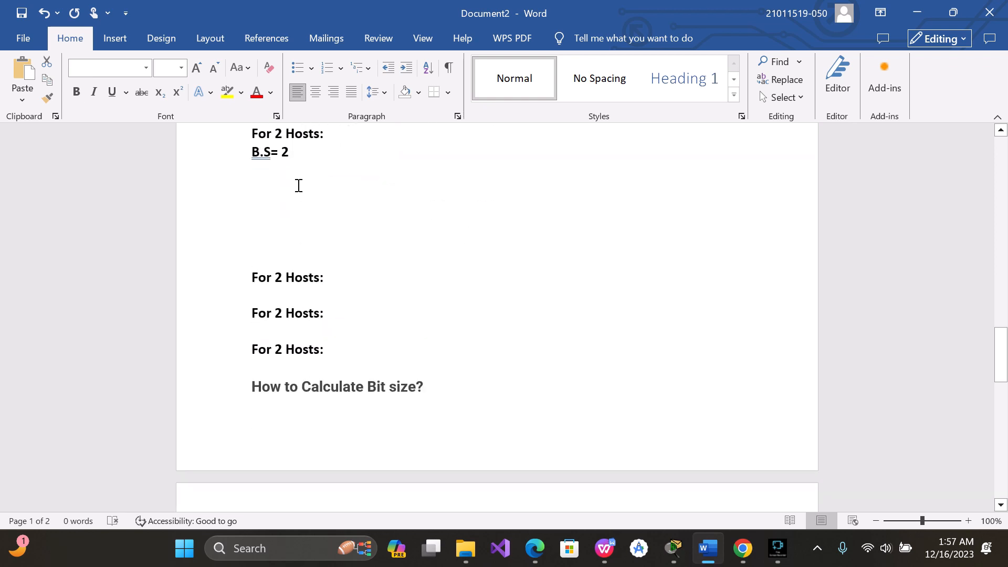
{"action": "left_click", "coordinate": [299, 153]}
{"action": "key", "text": "BackSpace"}
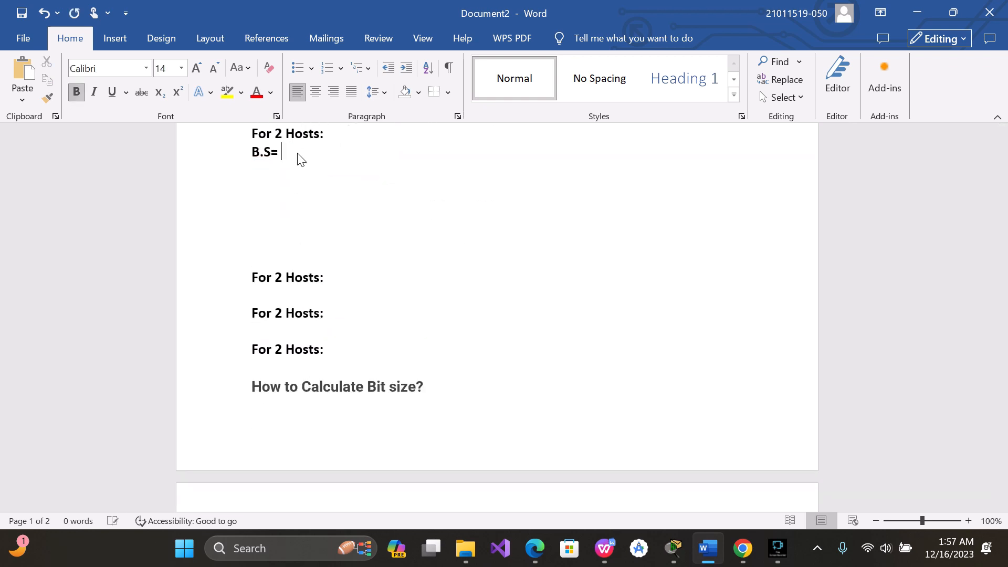
{"action": "key", "text": "ctrl+v"}
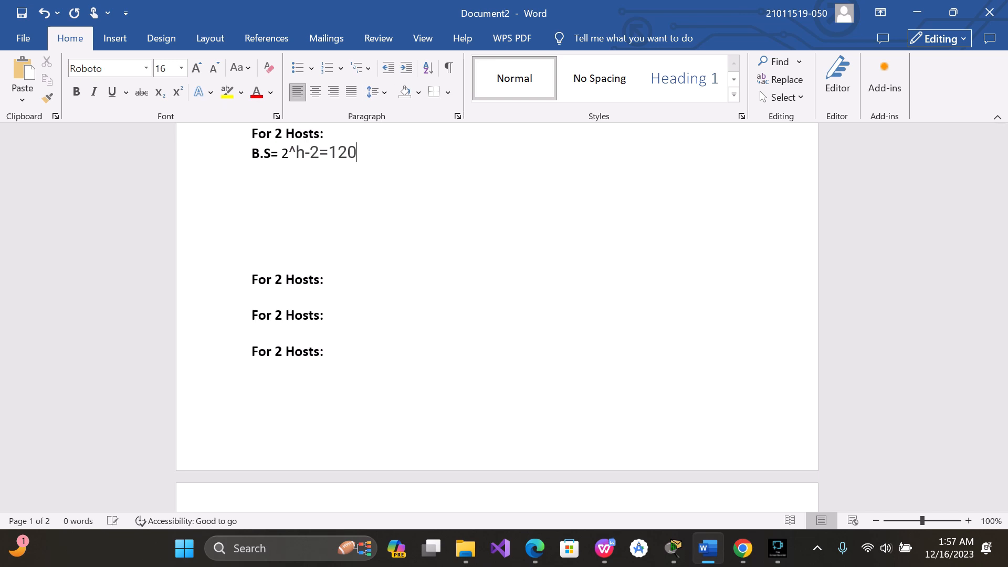
{"action": "key", "text": "BackSpace"}
{"action": "key", "text": "BackSpace"}
{"action": "key", "text": "BackSpace"}
{"action": "type", "text": "2"}
{"action": "key", "text": "Return"}
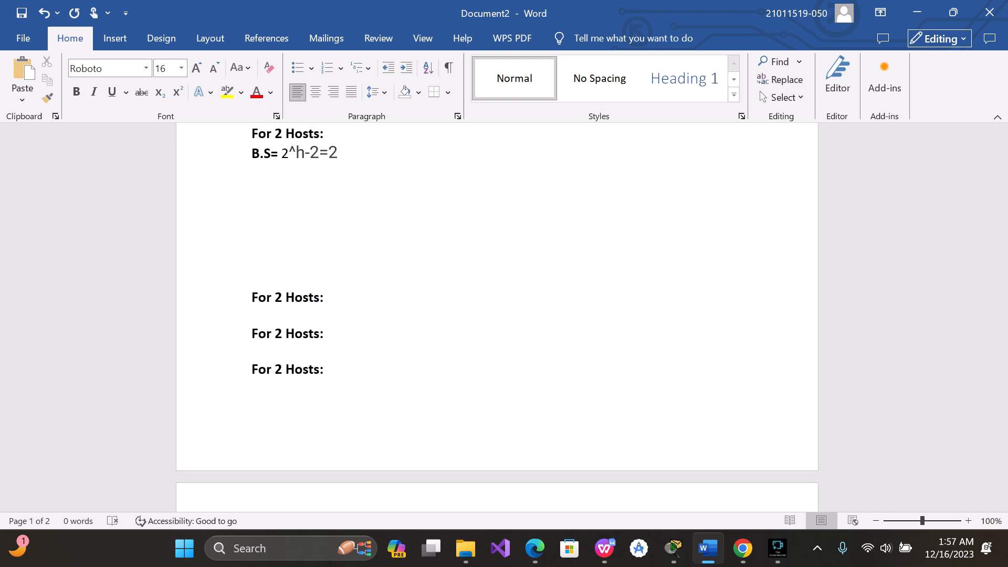
Paste the copied bit size formula on the line below "B.S=" and replace its exponent h with 1
{"action": "key", "text": "ctrl+v"}
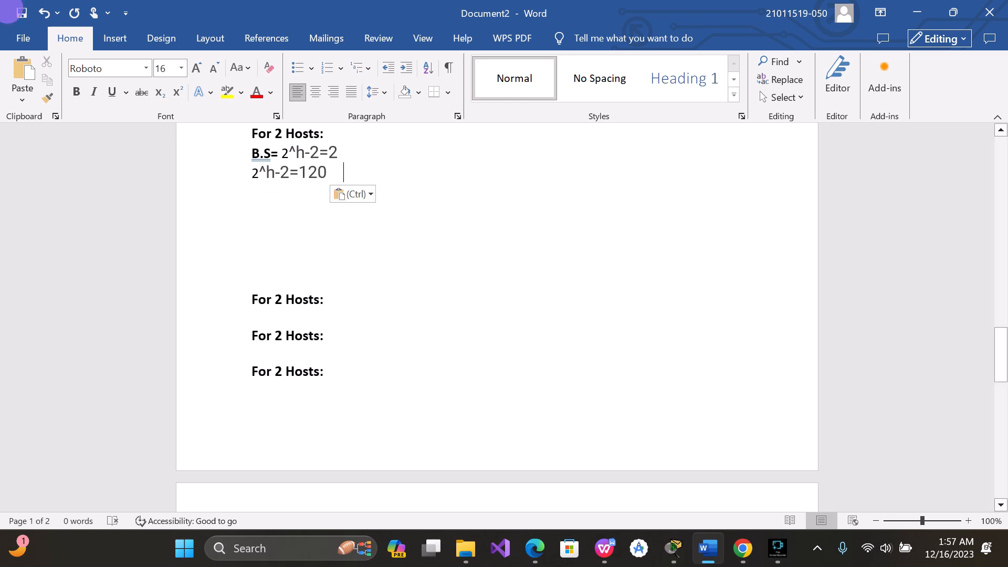
{"action": "left_click", "coordinate": [276, 173]}
{"action": "key", "text": "BackSpace"}
{"action": "type", "text": "1"}
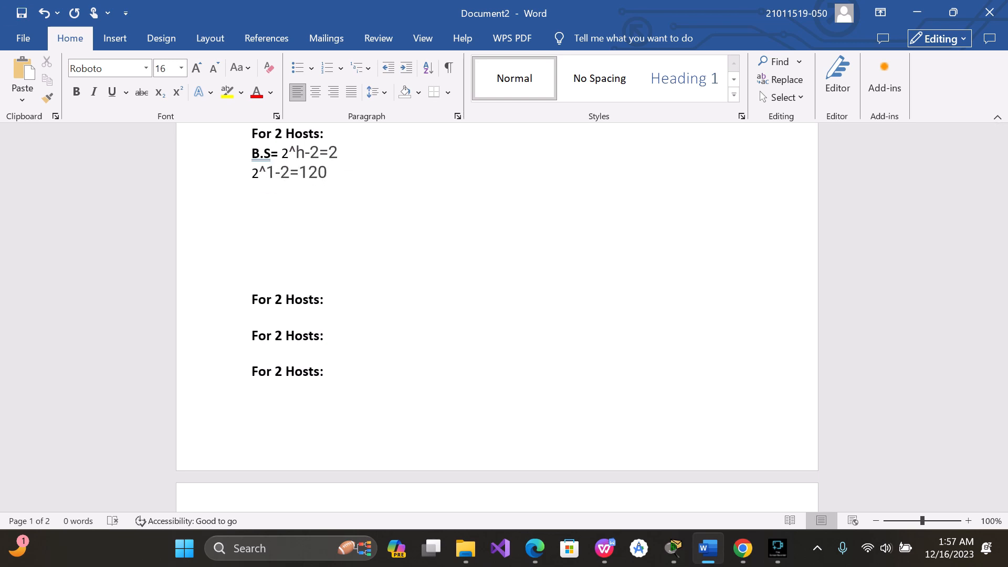
Change the result of the 2^1-2 line to -1 and mark that line with an X
{"action": "scroll", "coordinate": [317, 205], "scroll_direction": "down", "scroll_amount": 5}
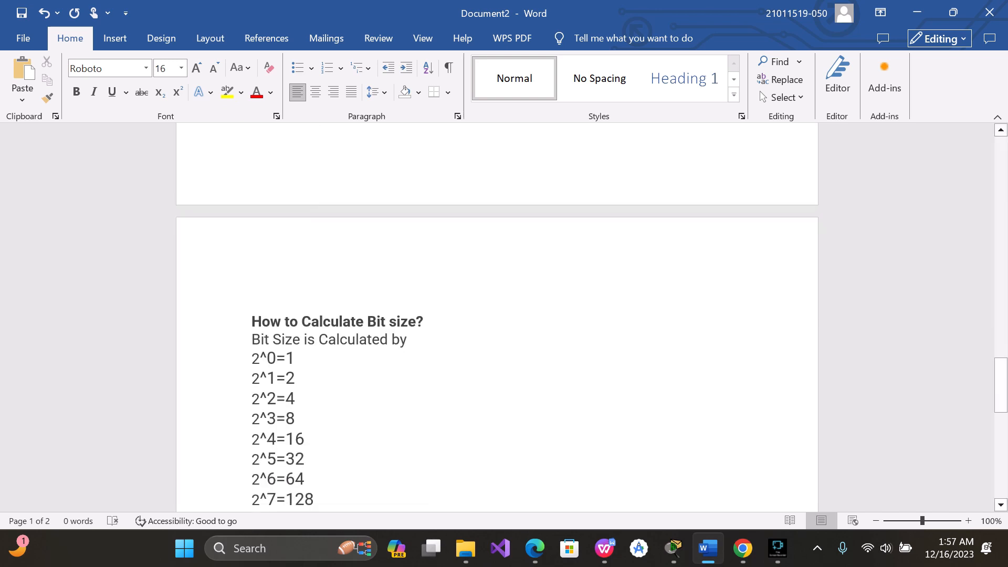
{"action": "scroll", "coordinate": [317, 206], "scroll_direction": "up", "scroll_amount": 4}
{"action": "scroll", "coordinate": [306, 191], "scroll_direction": "up", "scroll_amount": 1}
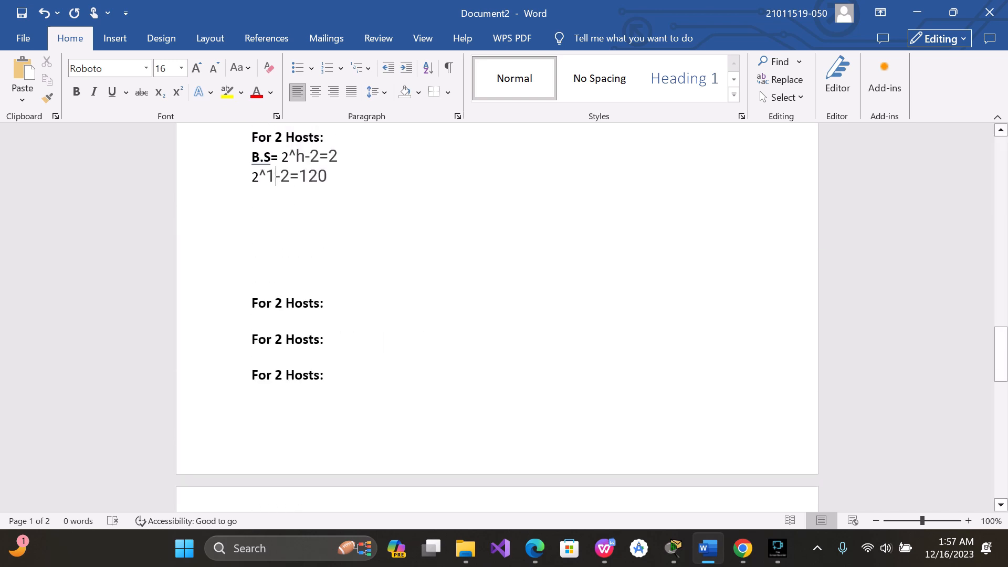
{"action": "left_click", "coordinate": [322, 187]}
{"action": "key", "text": "BackSpace"}
{"action": "key", "text": "BackSpace"}
{"action": "key", "text": "BackSpace"}
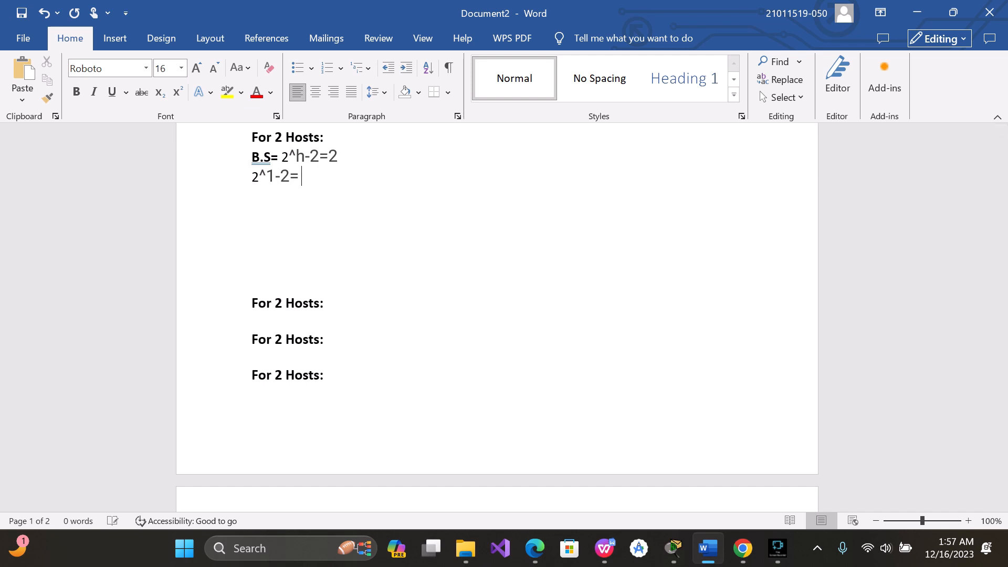
{"action": "type", "text": "-1"}
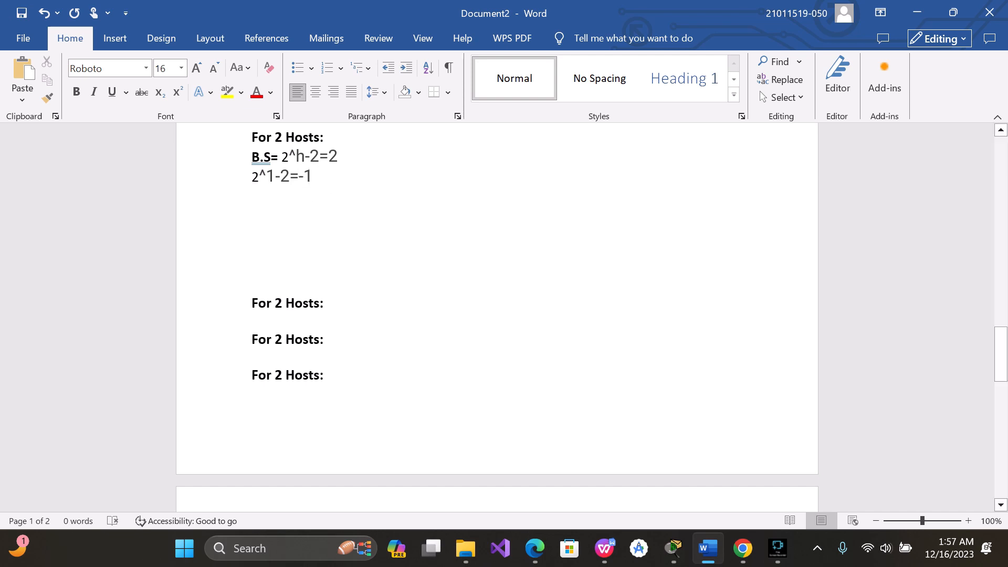
{"action": "key", "text": "Return"}
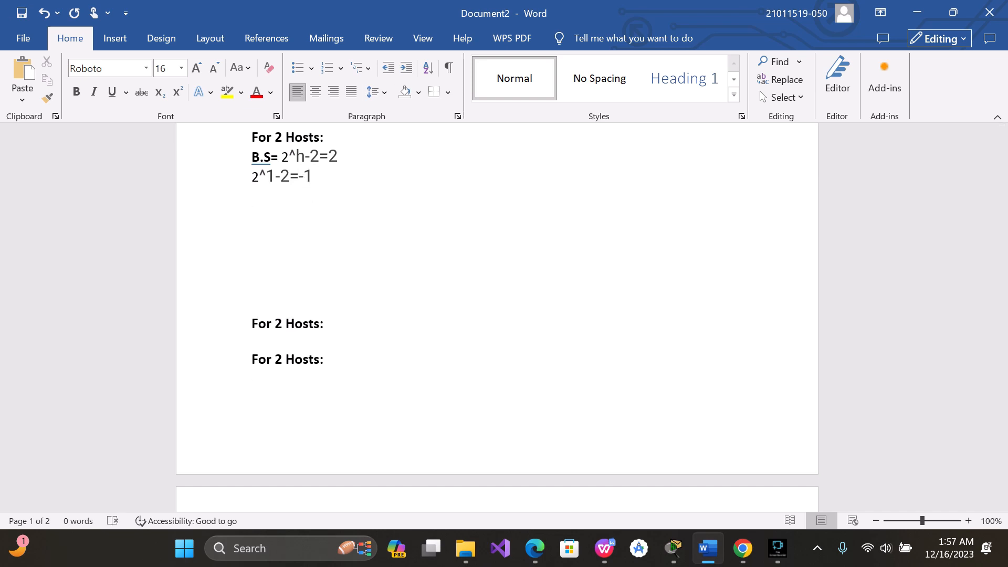
{"action": "left_click", "coordinate": [337, 185]}
{"action": "type", "text": "X"}
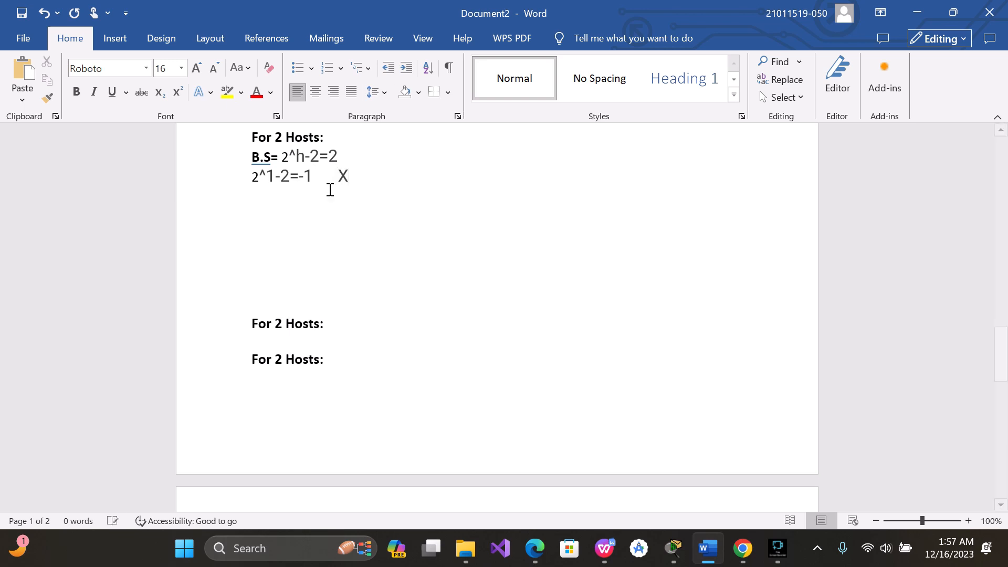
Insert the bit size formula 2^h-2=120 on the line below the 2^1-2=-1 line
{"action": "key", "text": "BackSpace"}
{"action": "key", "text": "BackSpace"}
{"action": "key", "text": "BackSpace"}
{"action": "key", "text": "BackSpace"}
{"action": "type", "text": "2^h-2=120"}
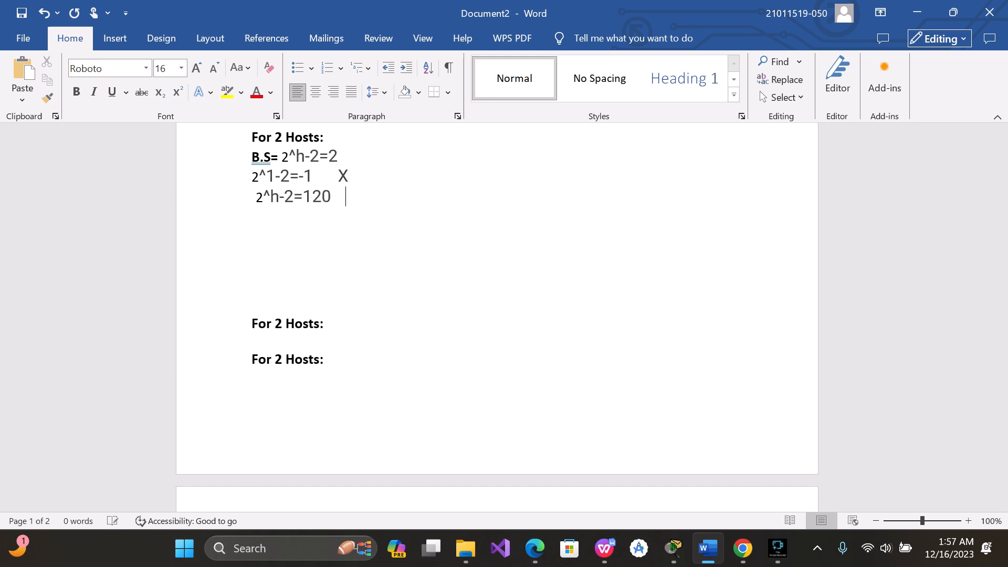
Change the 2^h-2=120 line to 2^2-2=2, mark it "Correct" and start a new line
{"action": "key", "text": "BackSpace"}
{"action": "key", "text": "BackSpace"}
{"action": "key", "text": "BackSpace"}
{"action": "key", "text": "BackSpace"}
{"action": "key", "text": "BackSpace"}
{"action": "key", "text": "BackSpace"}
{"action": "left_click", "coordinate": [278, 194]}
{"action": "key", "text": "BackSpace"}
{"action": "type", "text": "2"}
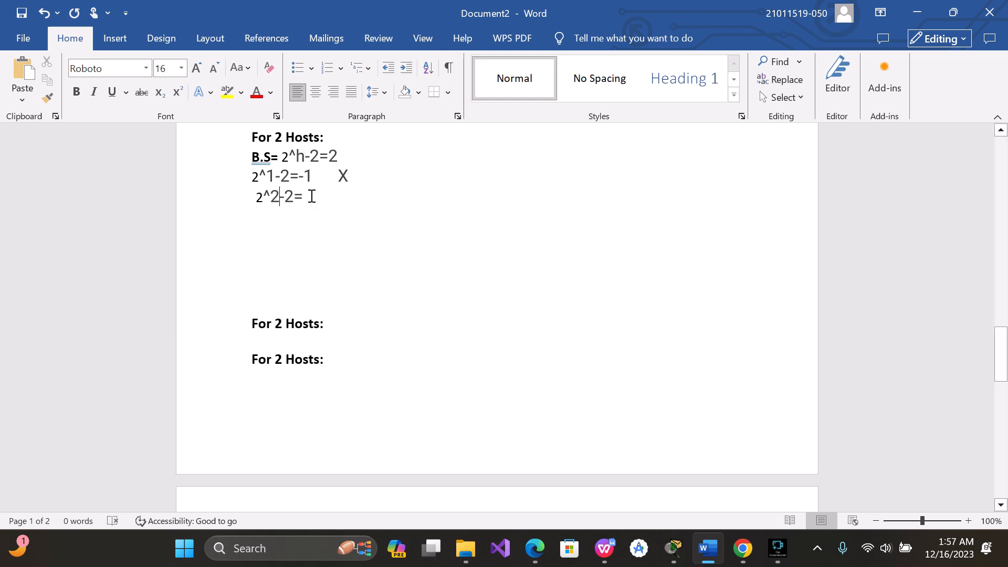
{"action": "left_click", "coordinate": [279, 198]}
{"action": "type", "text": "2 "}
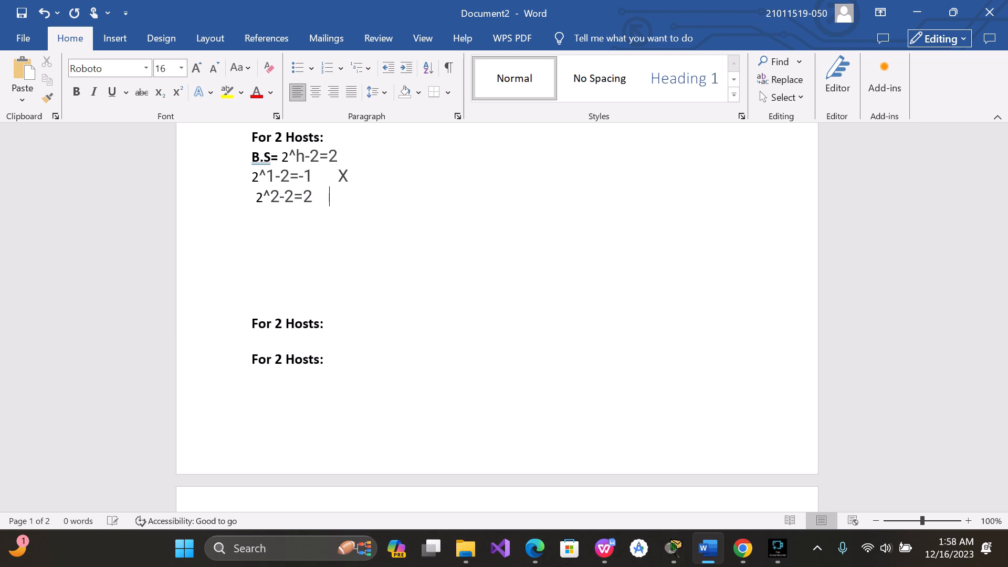
{"action": "type", "text": "  Correct"}
{"action": "key", "text": "Return"}
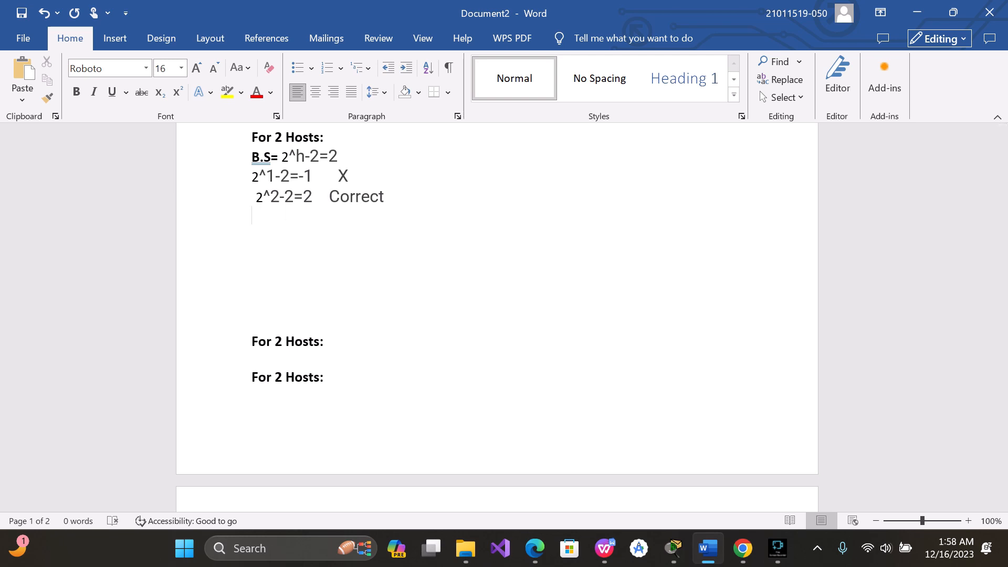
Add a bold "Subnet Mask" line with "h=2" after it, below the line marked Correct
{"action": "scroll", "coordinate": [497, 315], "scroll_direction": "up", "scroll_amount": 8}
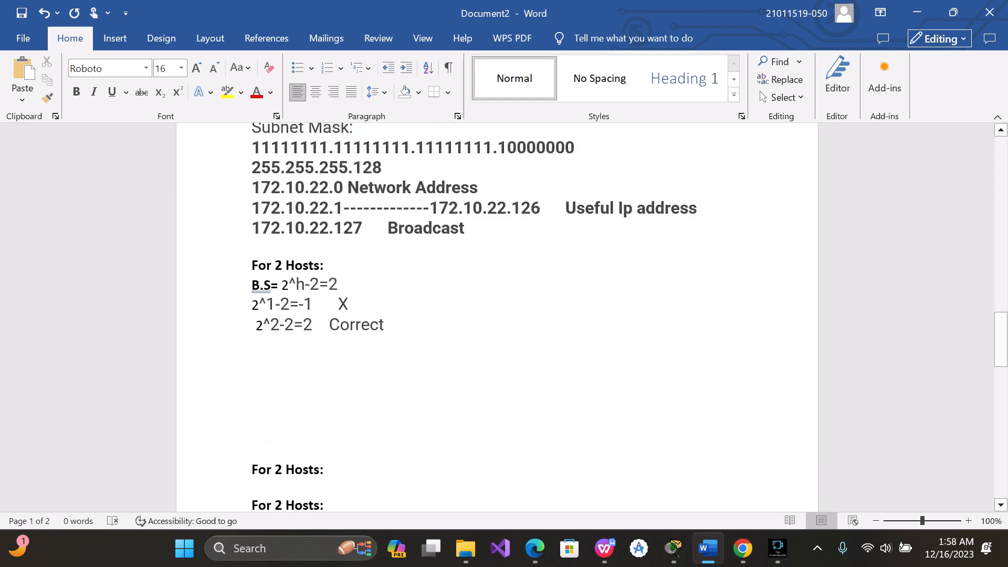
{"action": "scroll", "coordinate": [496, 315], "scroll_direction": "down", "scroll_amount": 10}
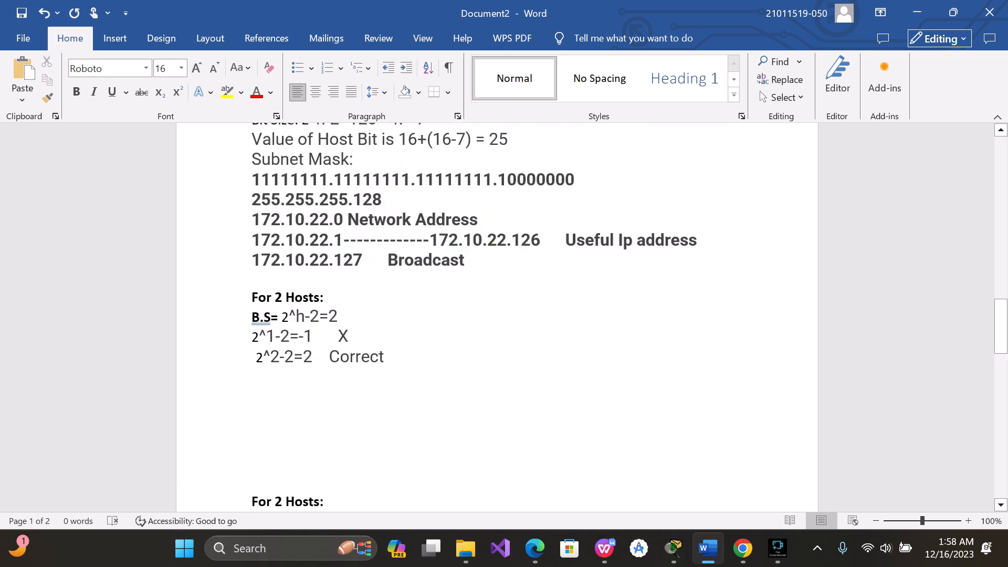
{"action": "scroll", "coordinate": [497, 315], "scroll_direction": "up", "scroll_amount": 5}
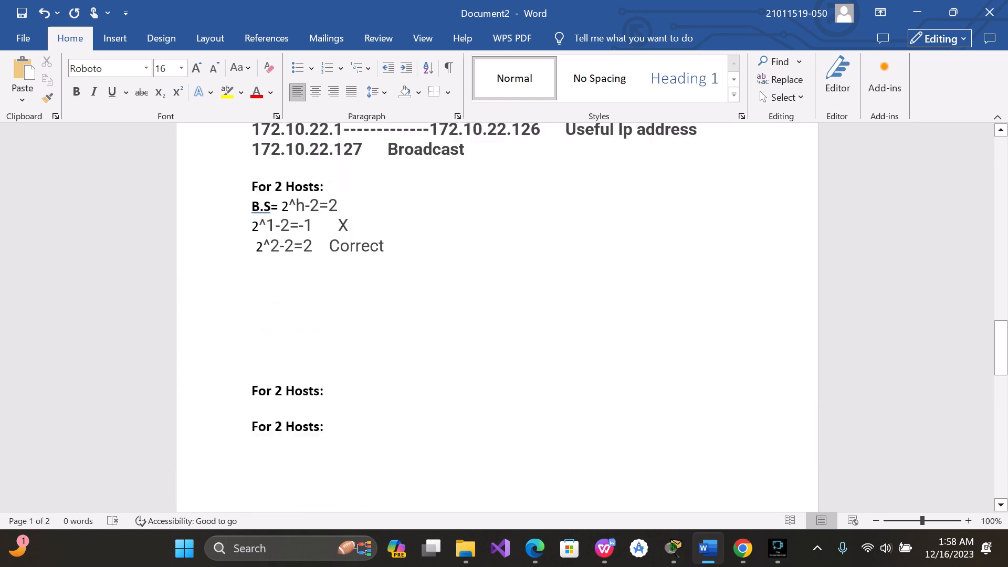
{"action": "scroll", "coordinate": [359, 243], "scroll_direction": "up", "scroll_amount": 2}
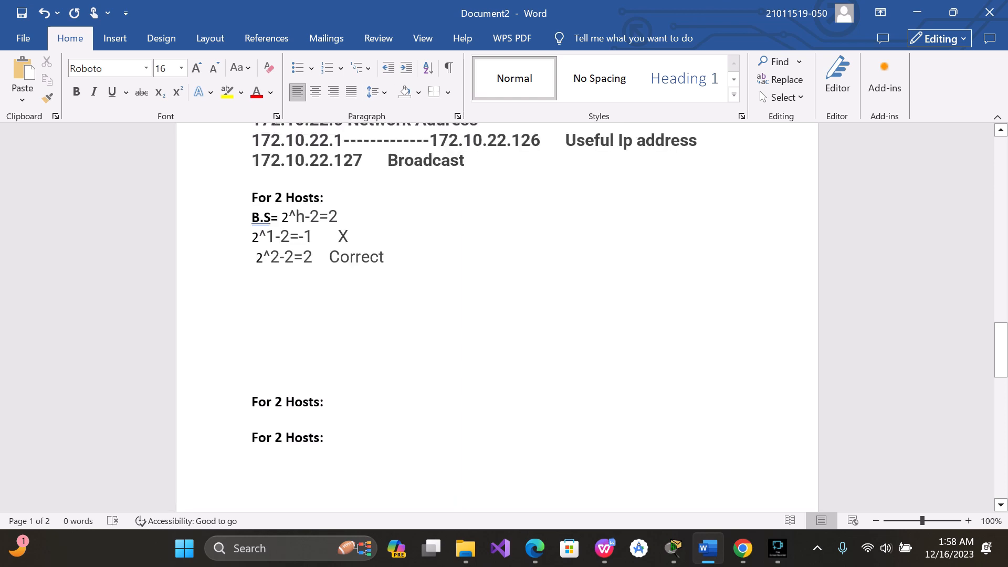
{"action": "scroll", "coordinate": [358, 243], "scroll_direction": "down", "scroll_amount": 3}
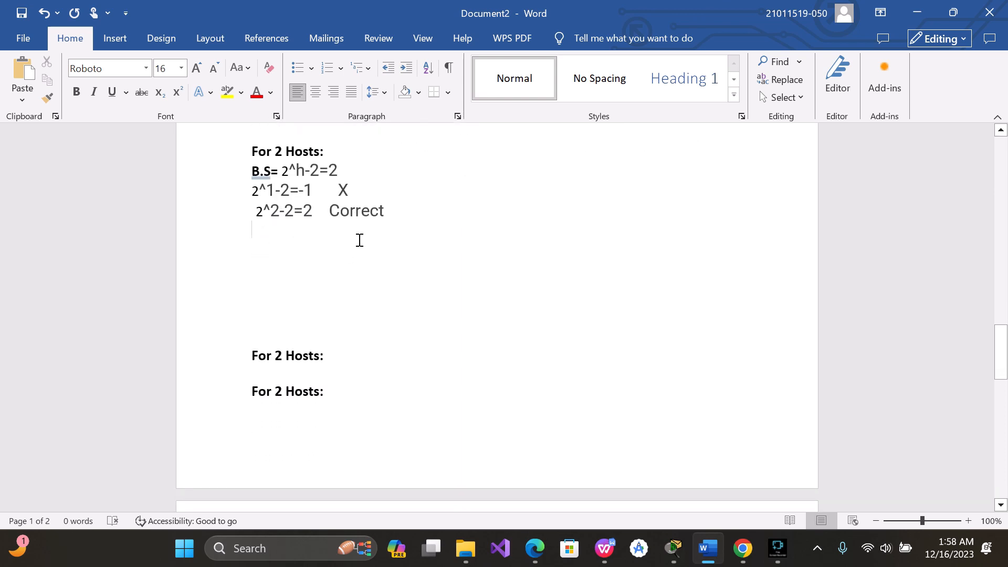
{"action": "key", "text": "ctrl+b"}
{"action": "type", "text": "Sub"}
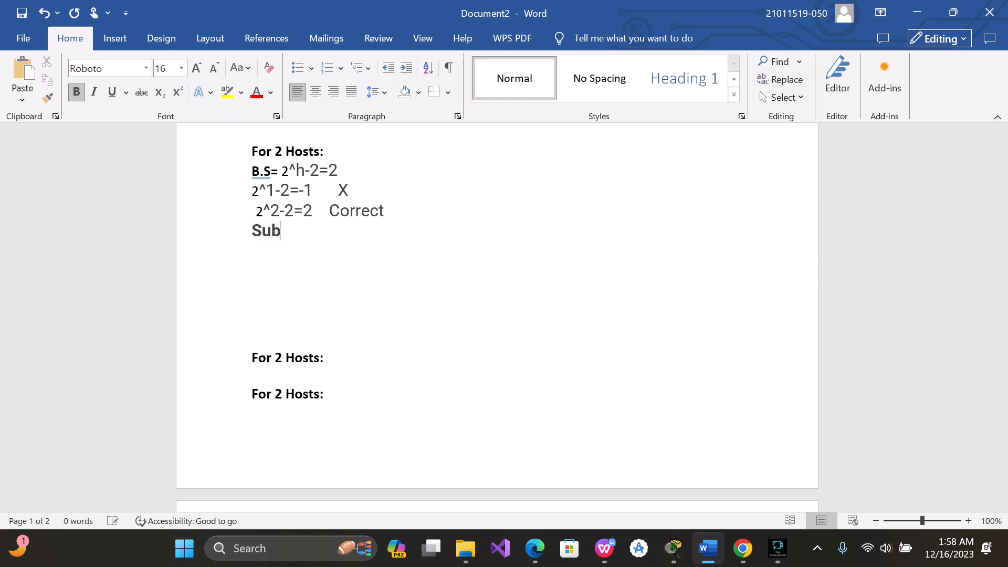
{"action": "type", "text": "net Mask"}
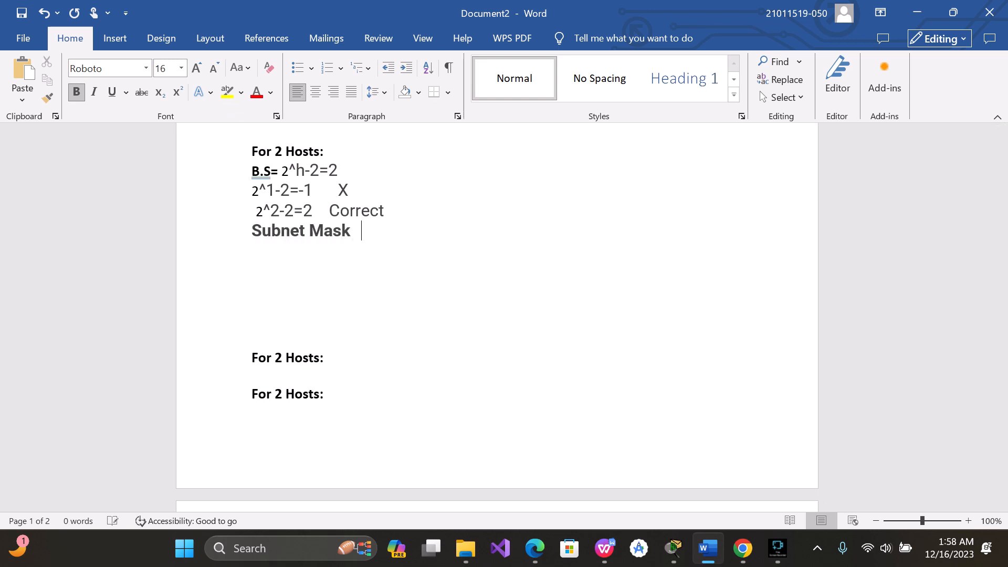
{"action": "key", "text": "Tab"}
{"action": "type", "text": "h"}
{"action": "key", "text": "BackSpace"}
{"action": "type", "text": "=2"}
{"action": "key", "text": "Return"}
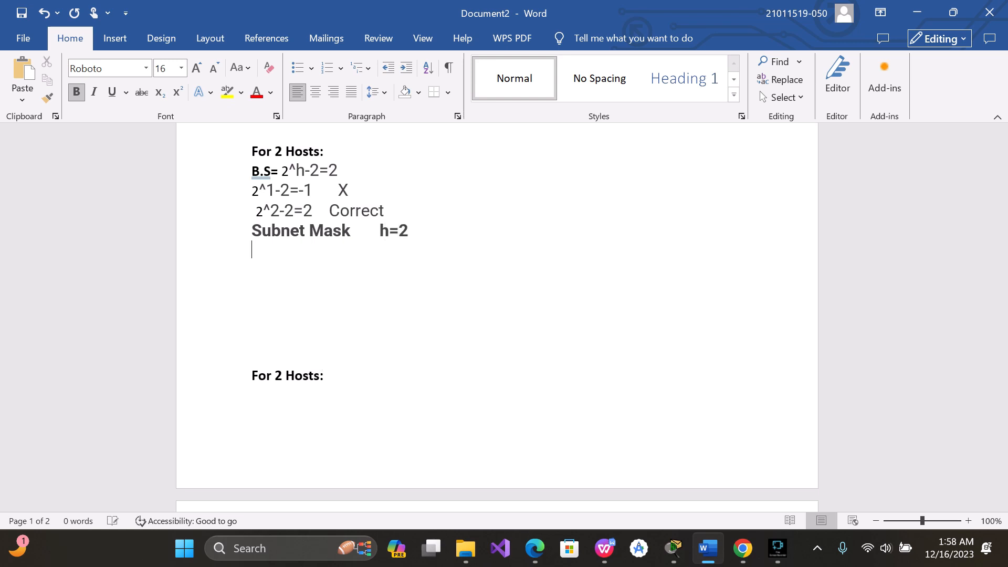
Enter the binary mask 11111111.11111111.11111111.11111100 below the Subnet Mask line
{"action": "type", "text": "1111"}
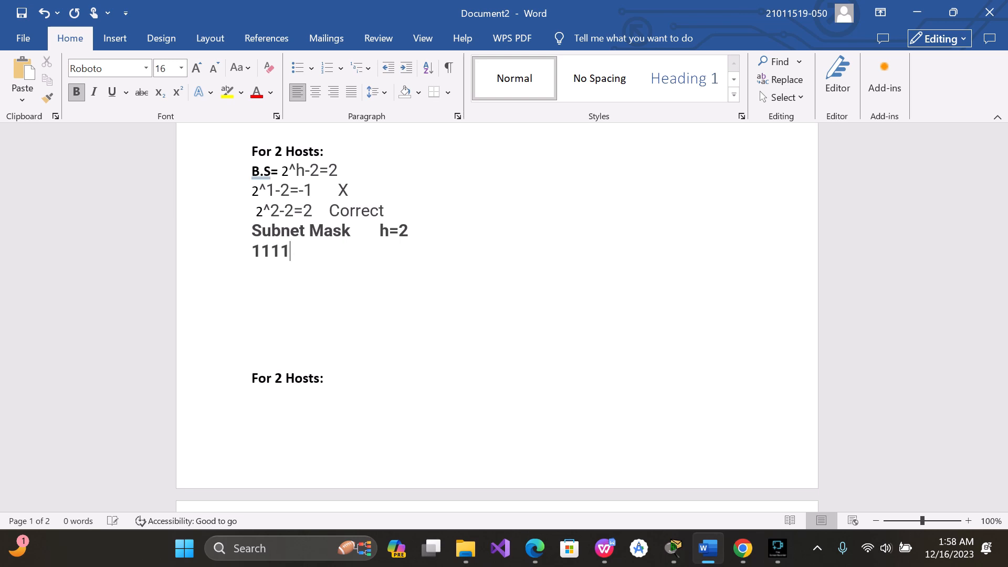
{"action": "type", "text": "11111"}
{"action": "key", "text": "BackSpace"}
{"action": "type", "text": ".11111111"}
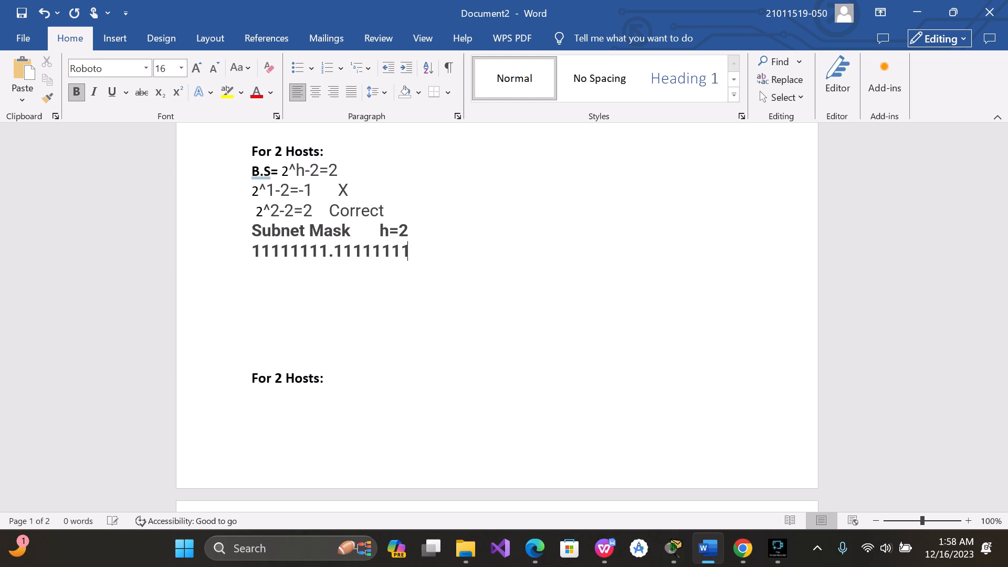
{"action": "type", "text": ".11111111.11111111.1111111"}
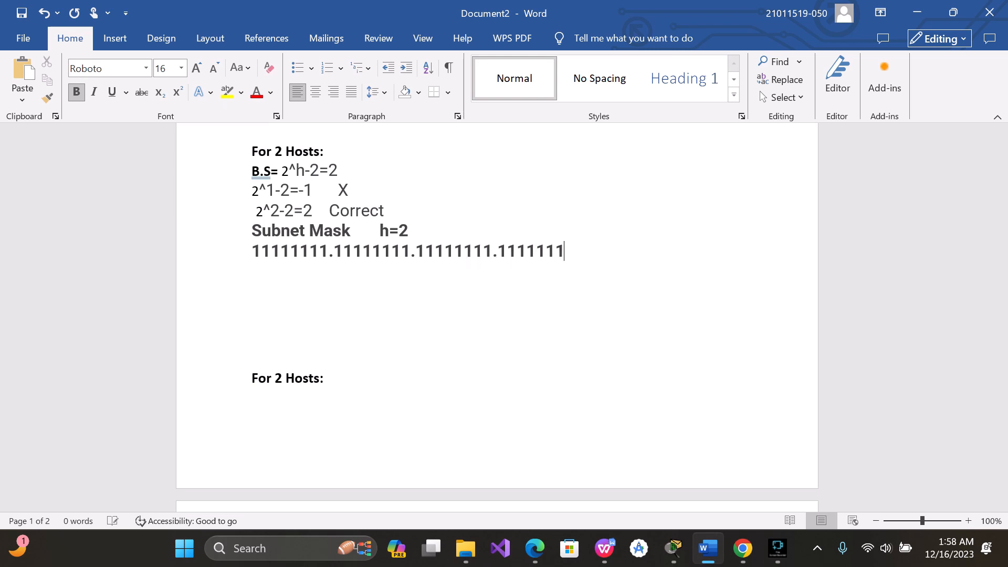
{"action": "key", "text": "BackSpace"}
{"action": "type", "text": "00"}
{"action": "key", "text": "Return"}
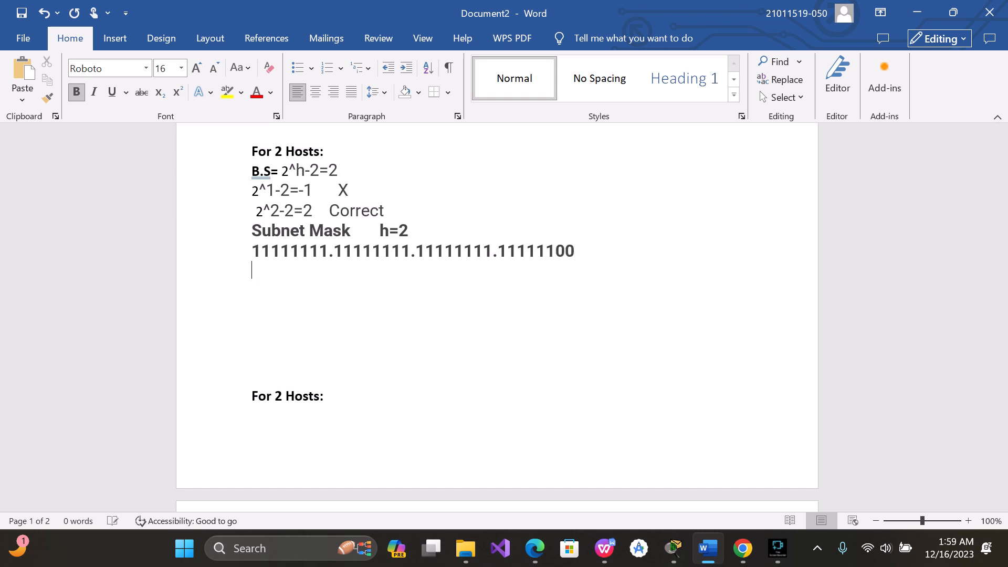
Enter the decimal mask 255.255.255.252 below the binary mask
{"action": "type", "text": "255"}
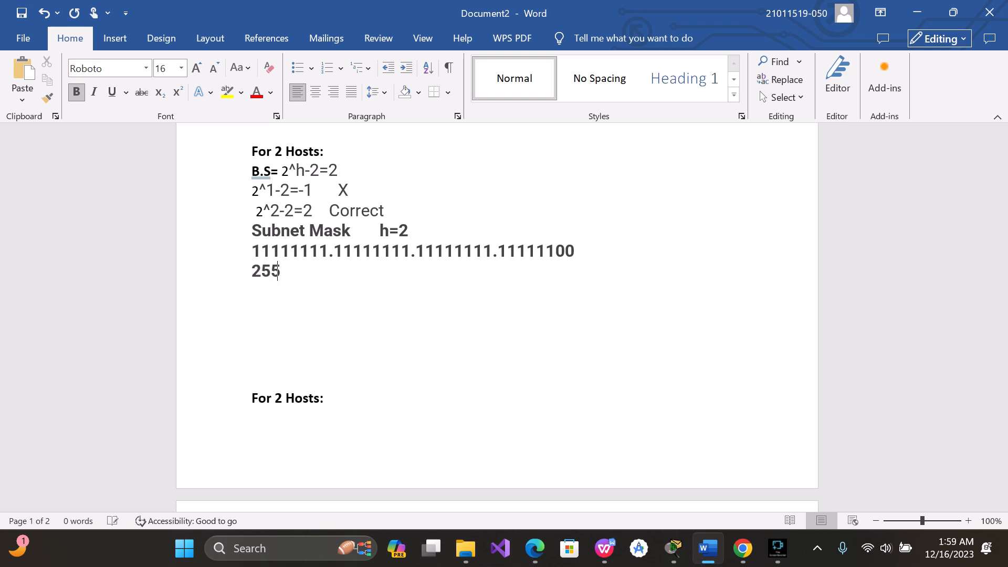
{"action": "type", "text": ".255.255.255."}
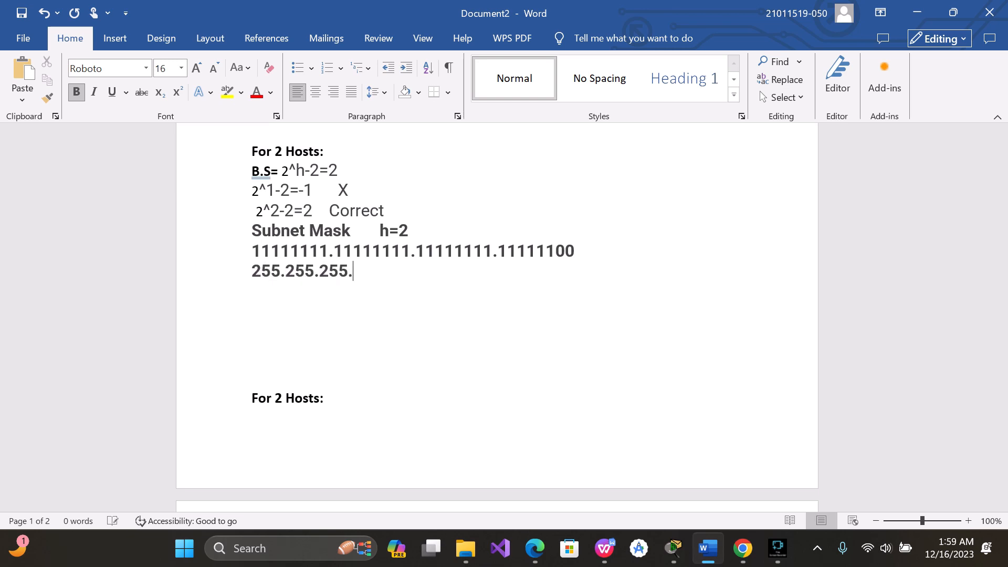
{"action": "type", "text": "2"}
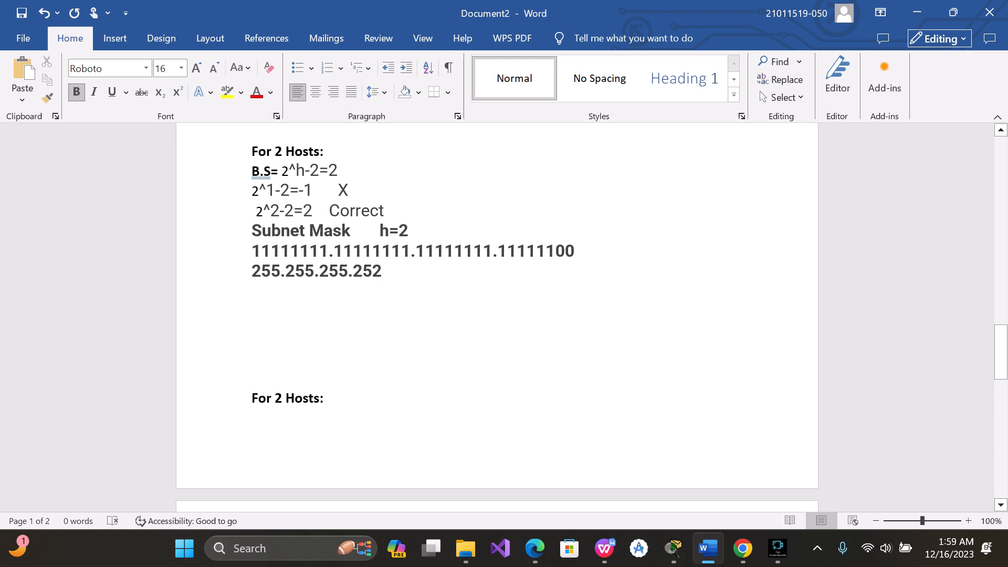
{"action": "key", "text": "Return"}
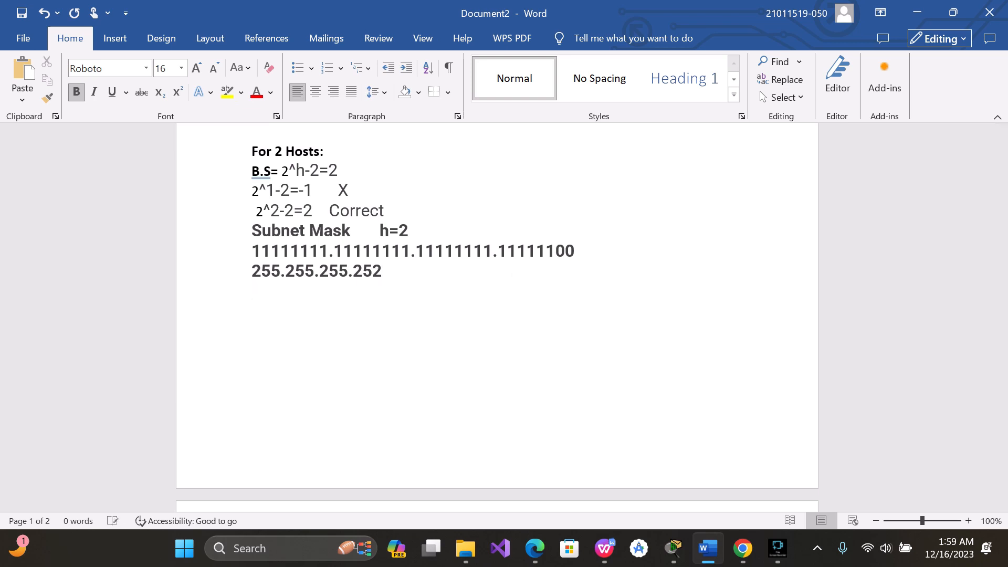
Add the network address 172.10.22.128 labelled "N A" below the decimal mask
{"action": "type", "text": "172.10.1"}
{"action": "key", "text": "BackSpace"}
{"action": "scroll", "coordinate": [497, 318], "scroll_direction": "up", "scroll_amount": 5}
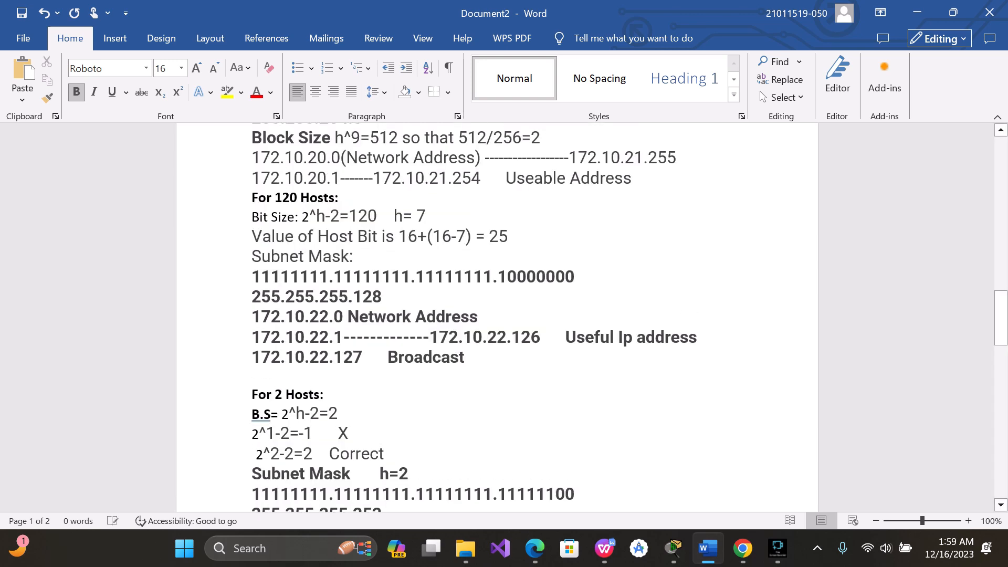
{"action": "scroll", "coordinate": [497, 317], "scroll_direction": "down", "scroll_amount": 5}
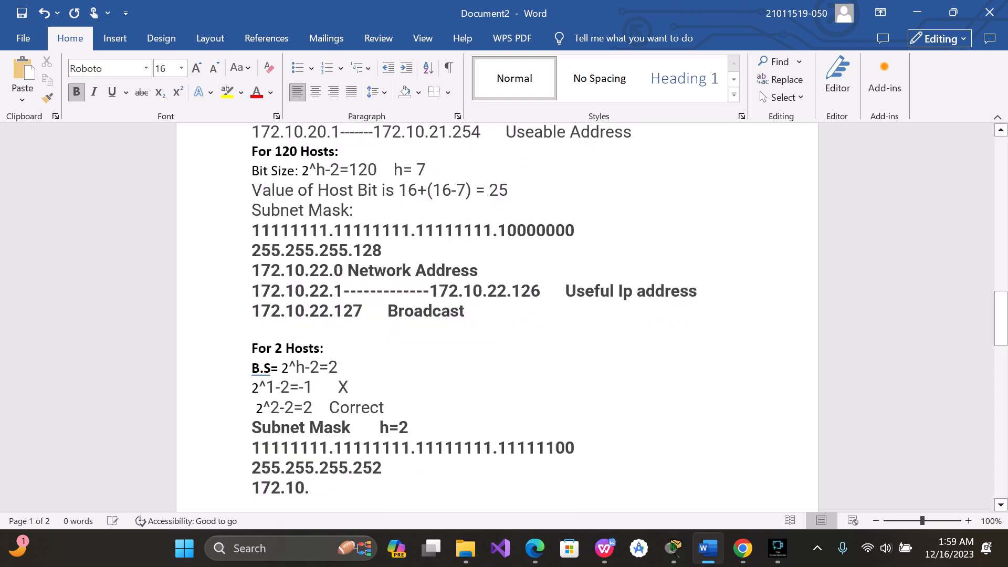
{"action": "scroll", "coordinate": [497, 318], "scroll_direction": "down", "scroll_amount": 5}
{"action": "type", "text": "22"}
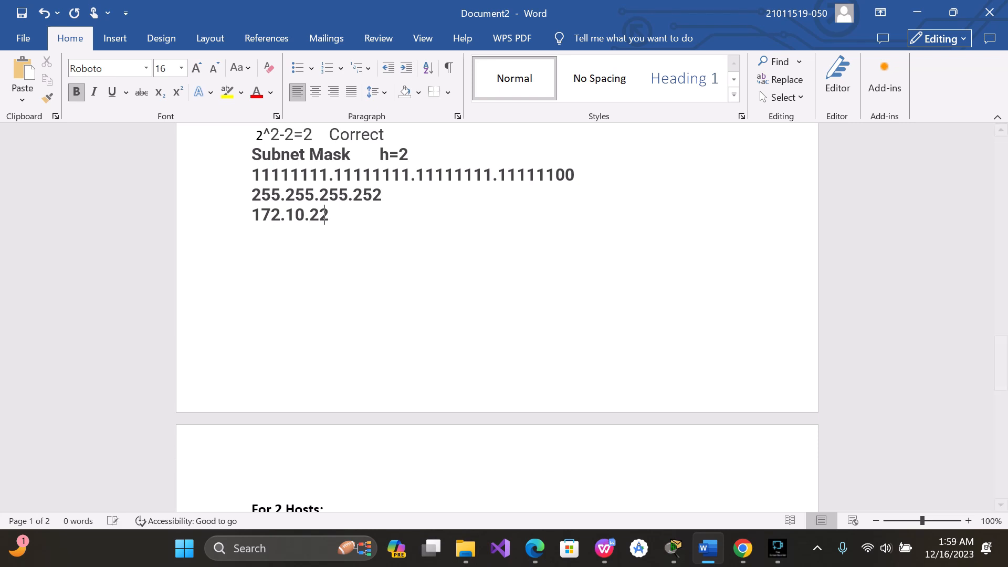
{"action": "type", "text": "/"}
{"action": "key", "text": "BackSpace"}
{"action": "type", "text": ","}
{"action": "type", "text": ".128"}
{"action": "type", "text": "N"}
{"action": "type", "text": " a"}
{"action": "key", "text": "BackSpace"}
{"action": "type", "text": "A"}
{"action": "key", "text": "Return"}
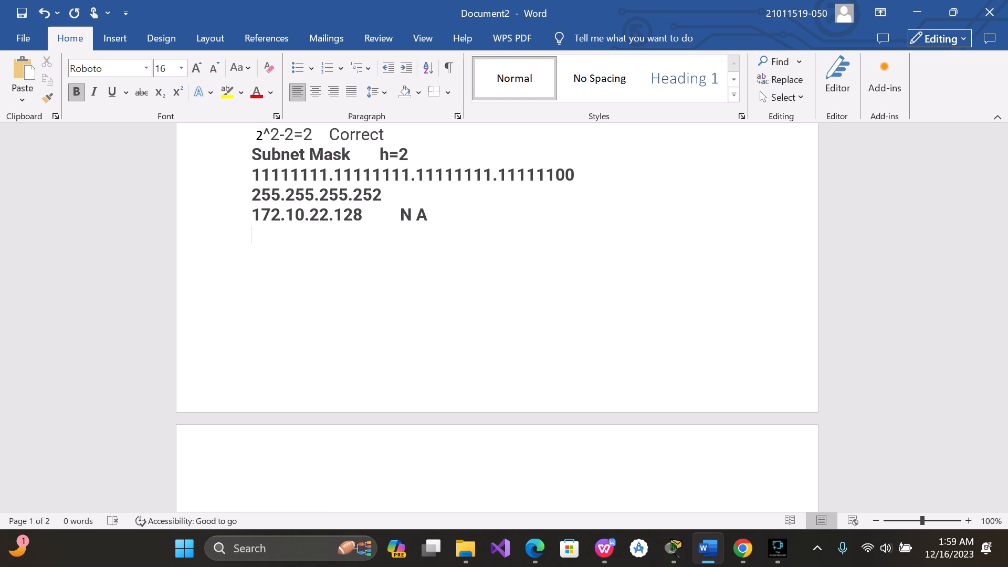
Add the usable address range 172.10.22.129----172.10.22.130 below the network address, reusing the copied 172.10.22. prefix
{"action": "type", "text": "172.10.22"}
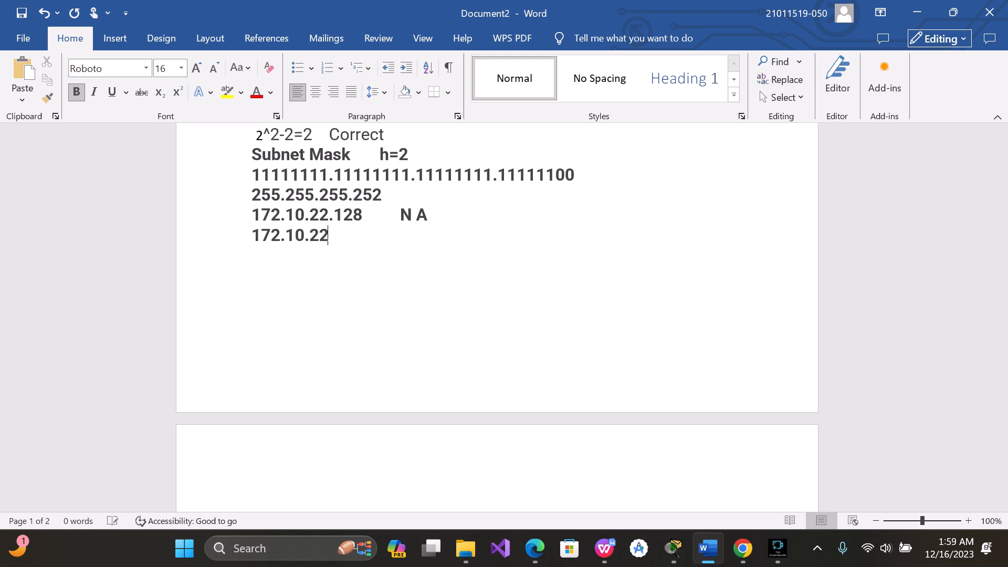
{"action": "type", "text": ".129----"}
{"action": "left_click", "coordinate": [329, 239]}
{"action": "left_click_drag", "start_coordinate": [329, 238], "coordinate": [268, 239]}
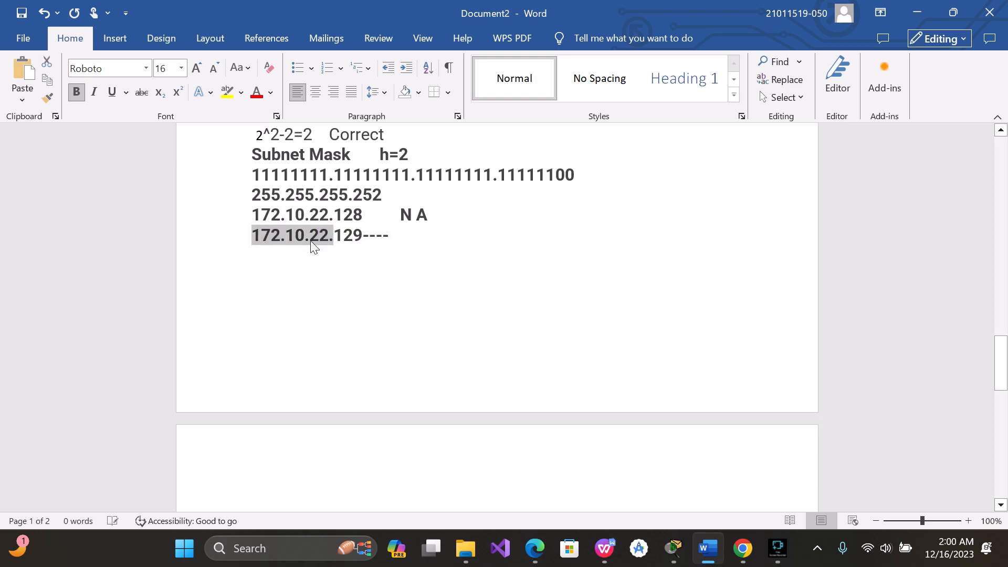
{"action": "key", "text": "ctrl+c"}
{"action": "left_click", "coordinate": [399, 235]}
{"action": "key", "text": "ctrl+v"}
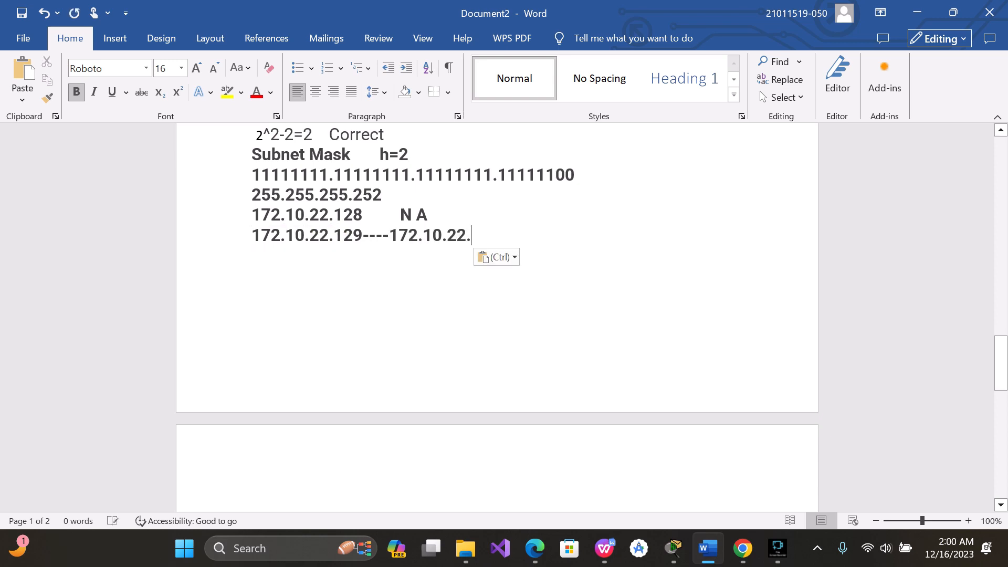
{"action": "type", "text": "13"}
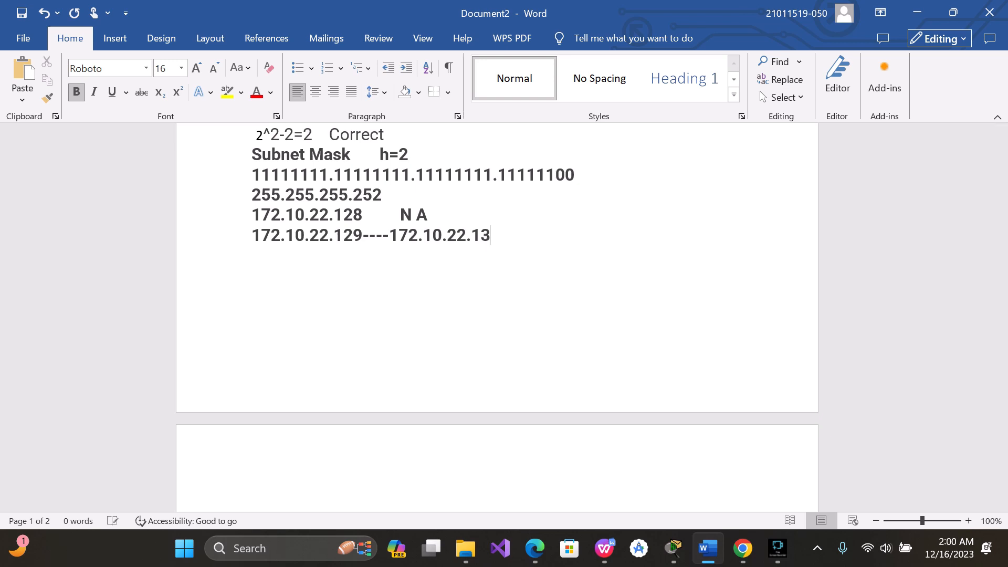
{"action": "type", "text": "0"}
Add the broadcast address 172.10.22.131 labelled "BC" on the line below the address range
{"action": "key", "text": "ctrl+v"}
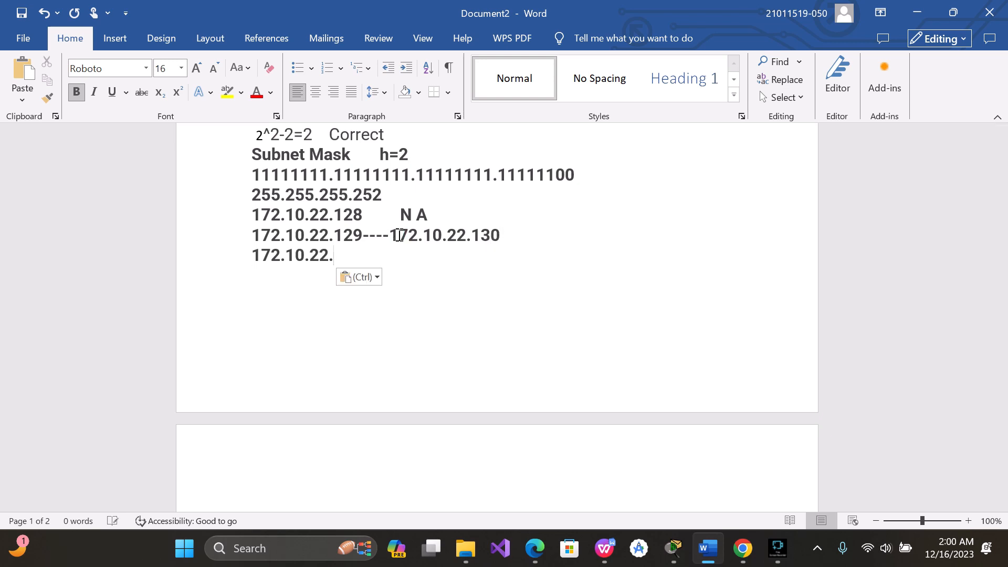
{"action": "type", "text": "131 "}
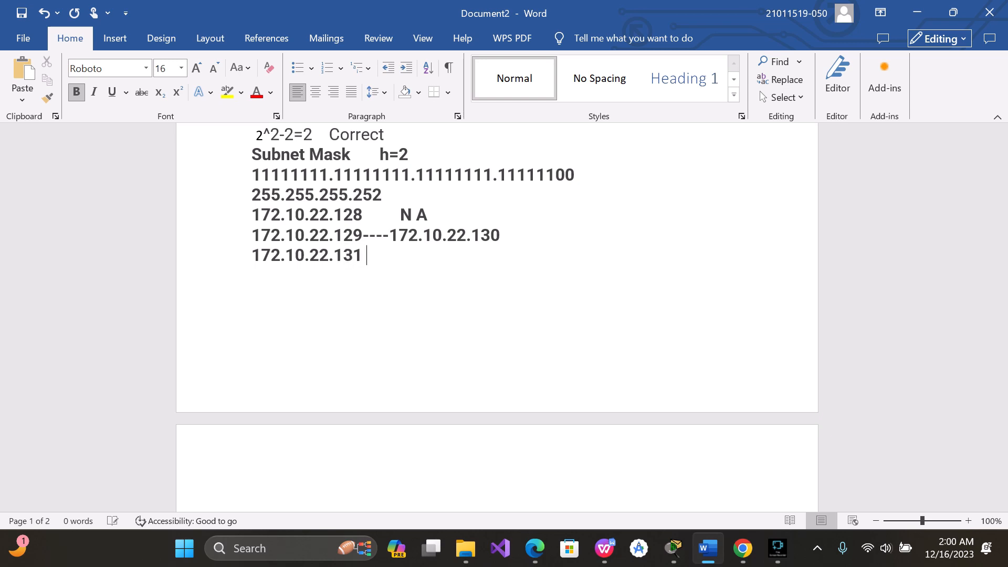
{"action": "type", "text": "          b"}
{"action": "key", "text": "BackSpace"}
{"action": "type", "text": "BC"}
Remove the surplus blank lines before the second "For 2 Hosts:" heading, keeping one empty line after the BC line
{"action": "scroll", "coordinate": [378, 341], "scroll_direction": "down", "scroll_amount": 4}
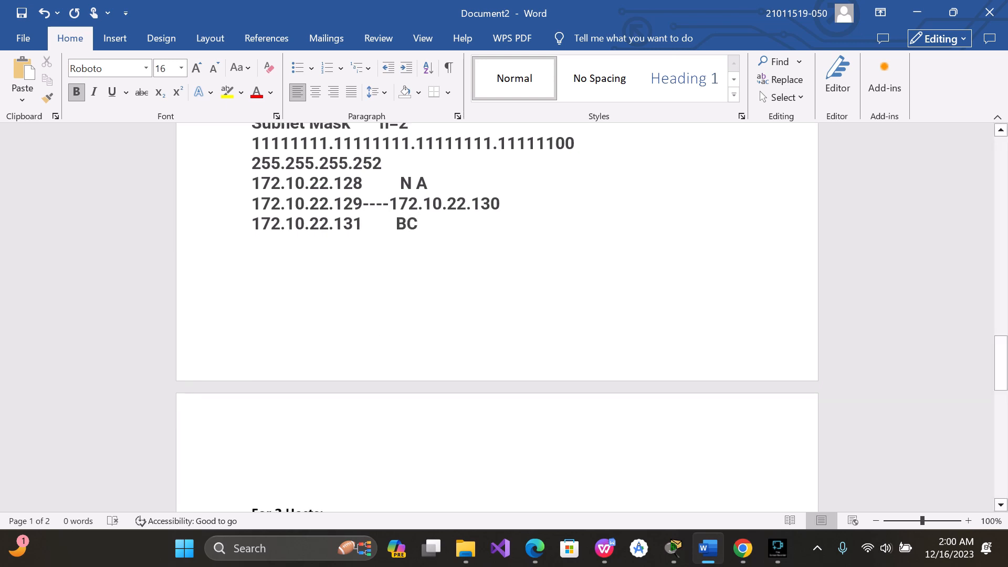
{"action": "left_click", "coordinate": [266, 342]}
{"action": "key", "text": "BackSpace"}
{"action": "key", "text": "BackSpace"}
{"action": "key", "text": "BackSpace"}
{"action": "key", "text": "BackSpace"}
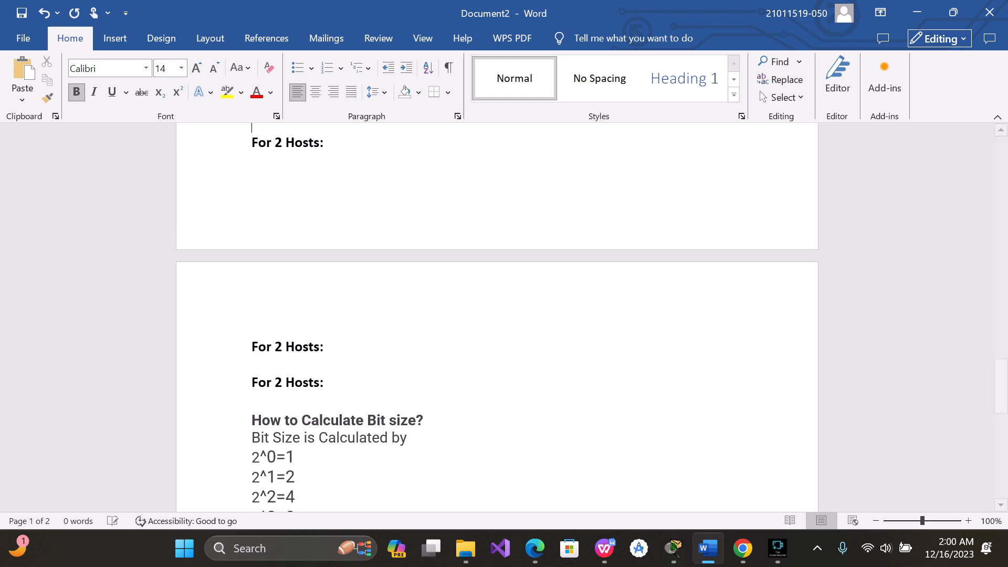
{"action": "key", "text": "BackSpace"}
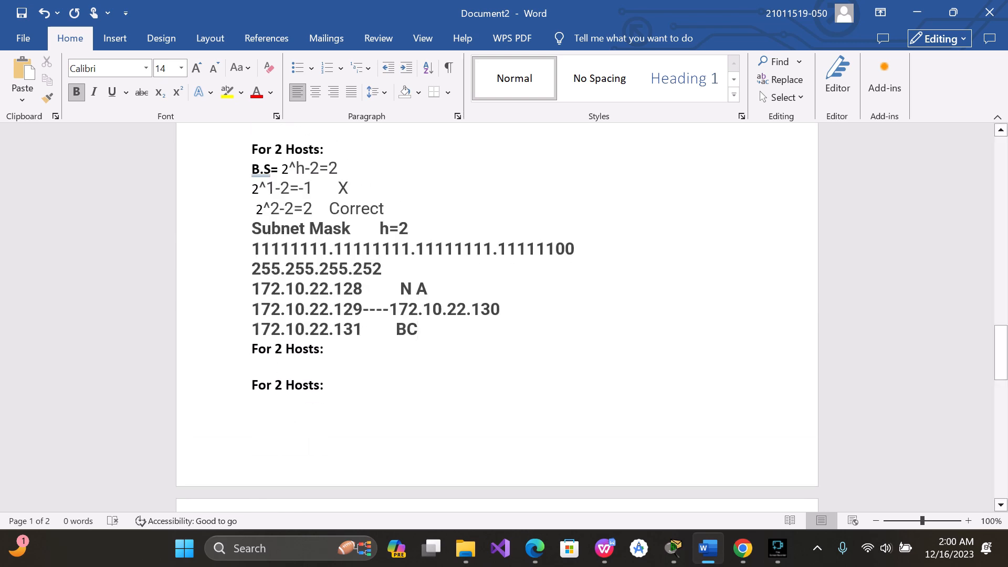
{"action": "key", "text": "Return"}
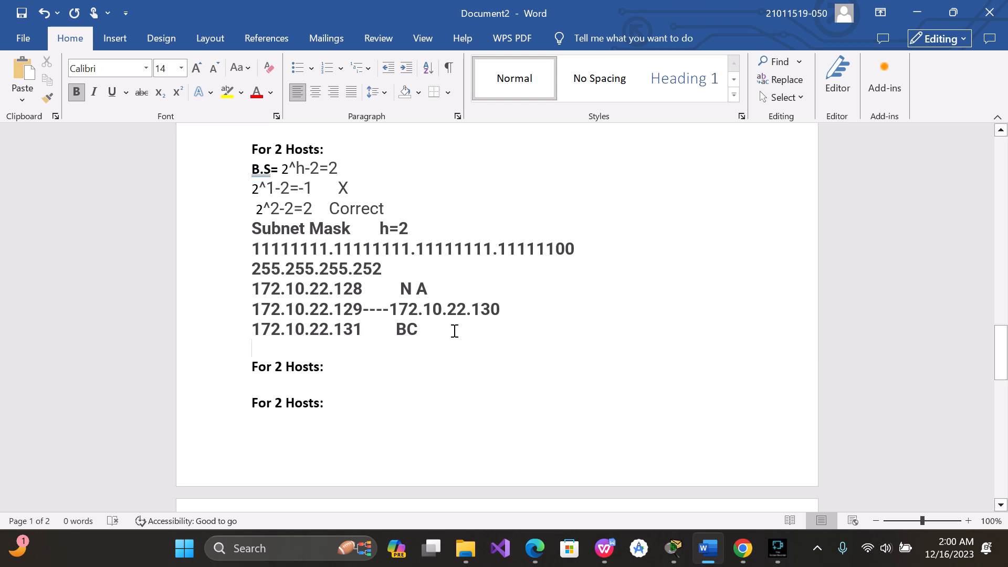
Copy the first 2-host section's lines from B.S through 255.255.255.252 and paste them under the second "For 2 Hosts:" heading
{"action": "left_click_drag", "start_coordinate": [436, 331], "coordinate": [246, 174]}
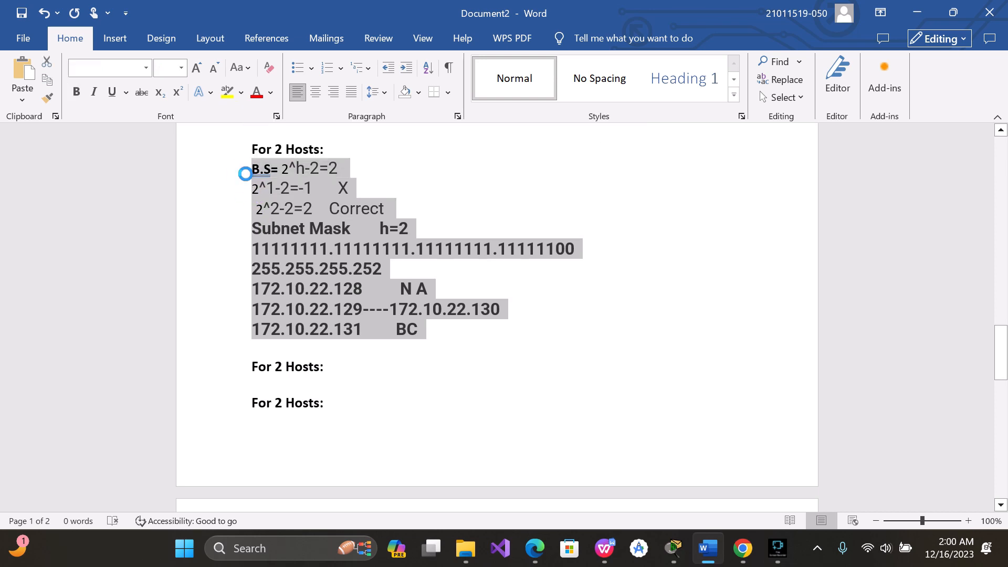
{"action": "scroll", "coordinate": [334, 369], "scroll_direction": "down", "scroll_amount": 2}
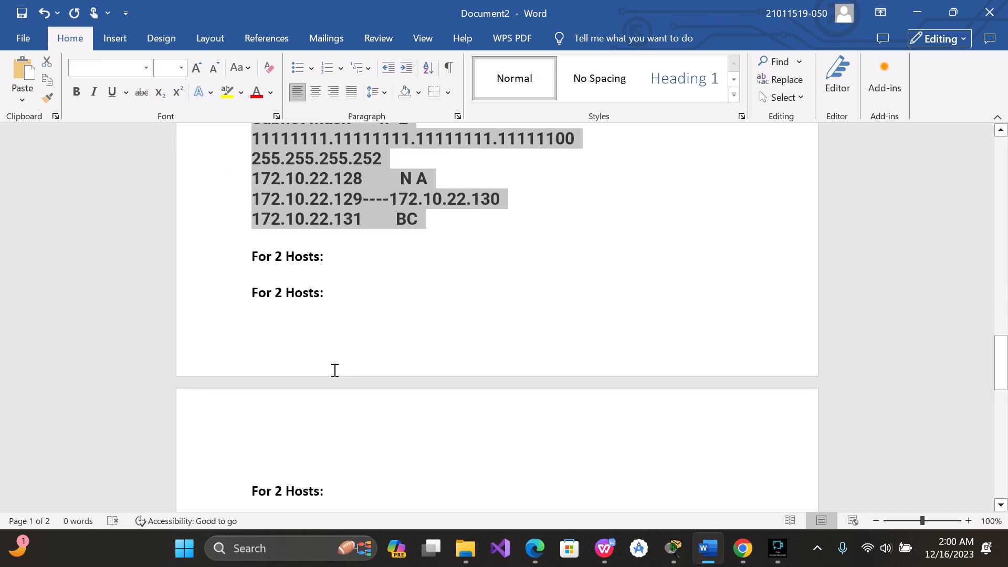
{"action": "left_click", "coordinate": [331, 254]}
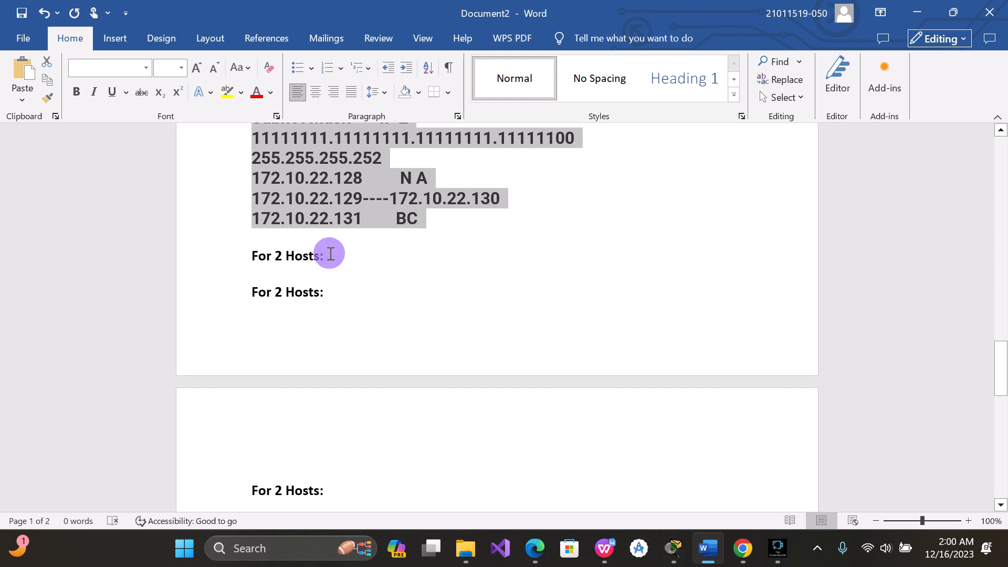
{"action": "scroll", "coordinate": [331, 254], "scroll_direction": "up", "scroll_amount": 3}
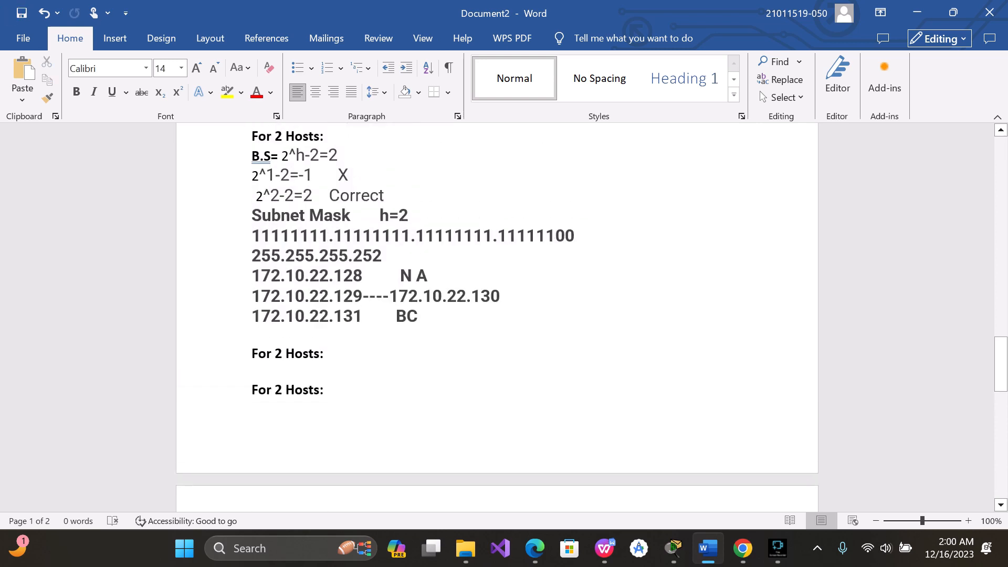
{"action": "left_click", "coordinate": [384, 292]}
{"action": "left_click_drag", "start_coordinate": [384, 292], "coordinate": [250, 187]}
{"action": "key", "text": "ctrl+c"}
{"action": "scroll", "coordinate": [292, 398], "scroll_direction": "down", "scroll_amount": 5}
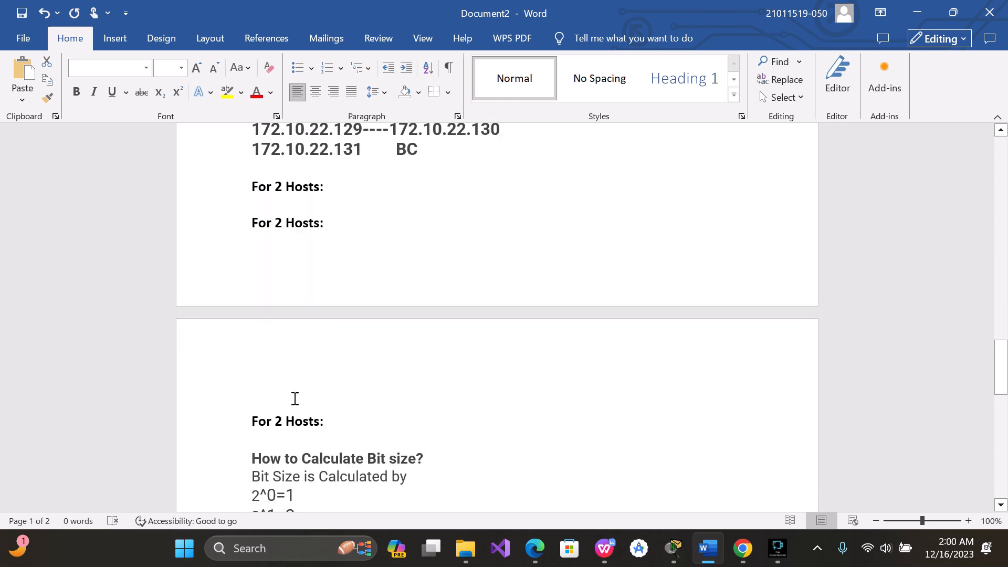
{"action": "left_click", "coordinate": [338, 184]}
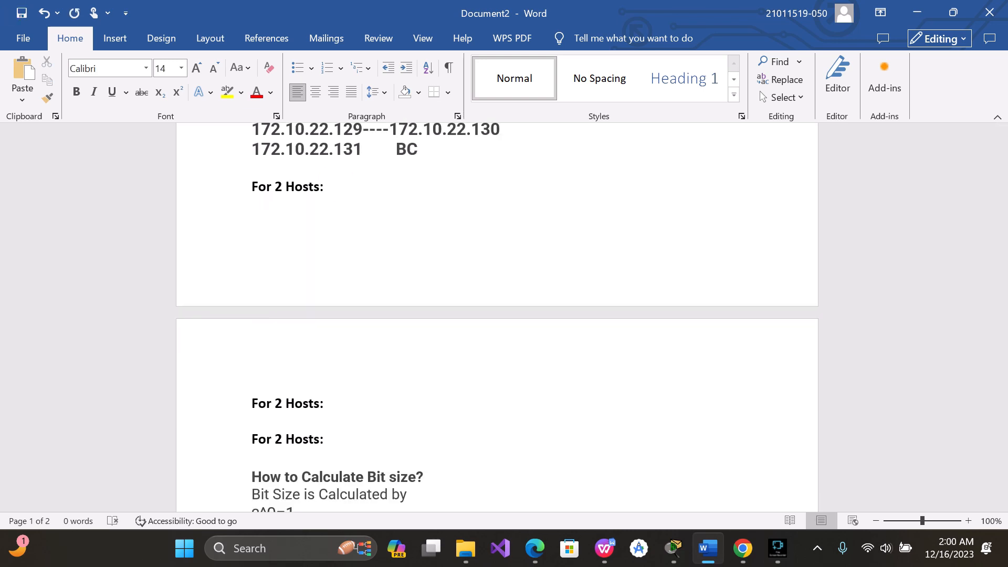
{"action": "key", "text": "ctrl+v"}
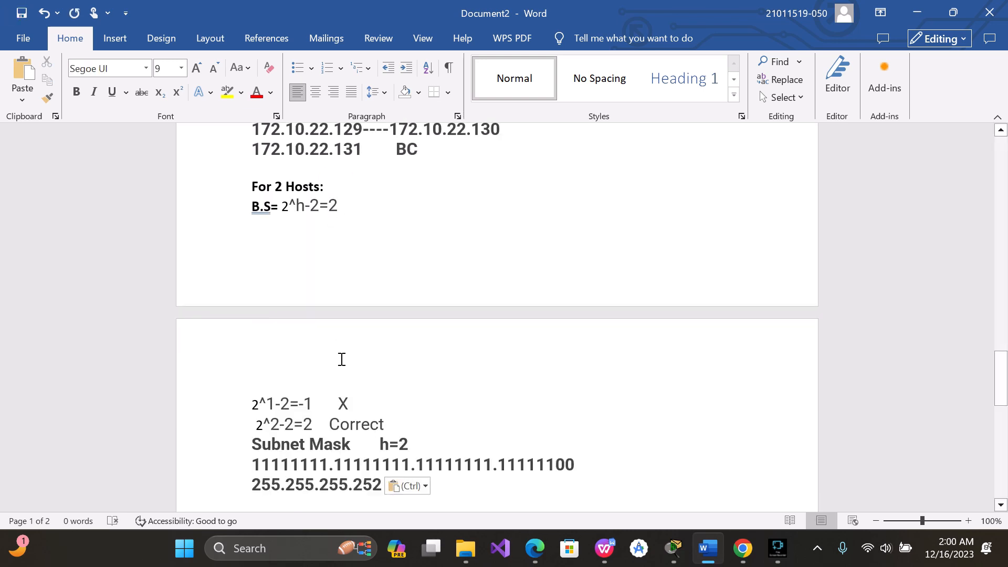
Delete the trial lines 2^1-2=-1 X and 2^2-2=2 Correct from the second 2-host section
{"action": "double_click", "coordinate": [383, 426]}
{"action": "left_click_drag", "start_coordinate": [383, 426], "coordinate": [265, 387]}
{"action": "key", "text": "BackSpace"}
{"action": "key", "text": "BackSpace"}
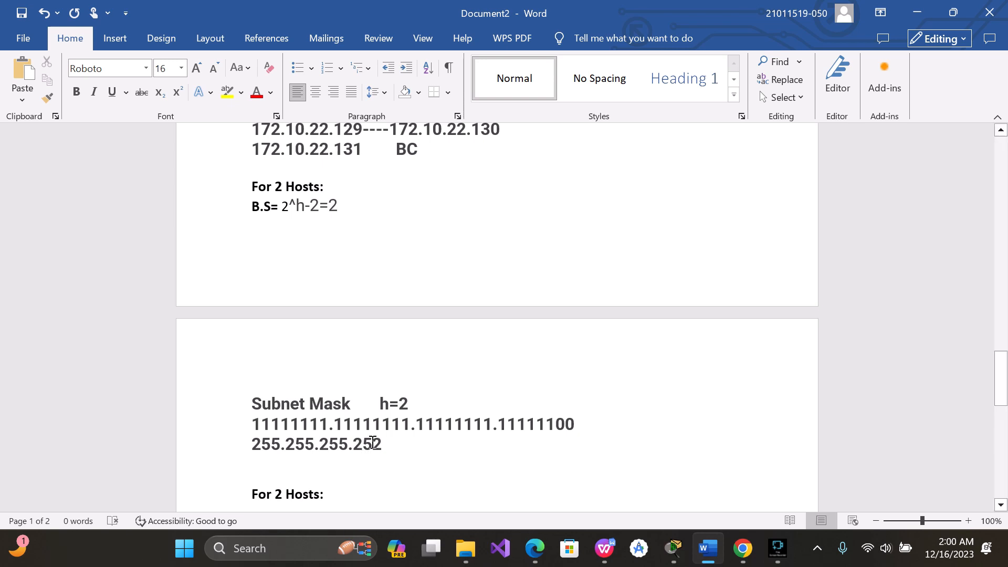
Add the network address 172.10.22.132 labelled "N A" below the second 2-host section's decimal mask, reusing the 172.10.22. prefix from the first section
{"action": "scroll", "coordinate": [371, 443], "scroll_direction": "down", "scroll_amount": 2}
{"action": "left_click", "coordinate": [391, 306]}
{"action": "key", "text": "Return"}
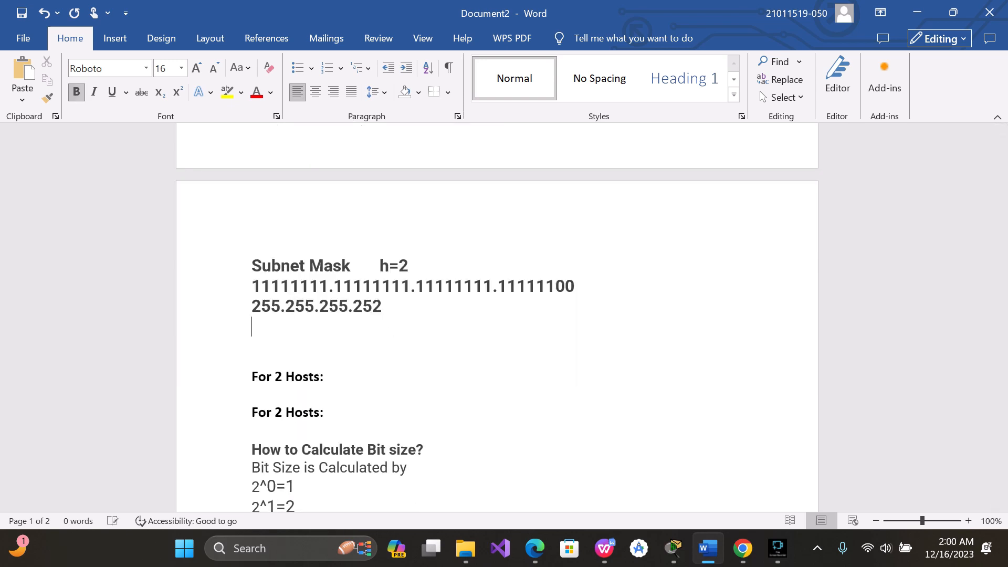
{"action": "scroll", "coordinate": [392, 306], "scroll_direction": "up", "scroll_amount": 5}
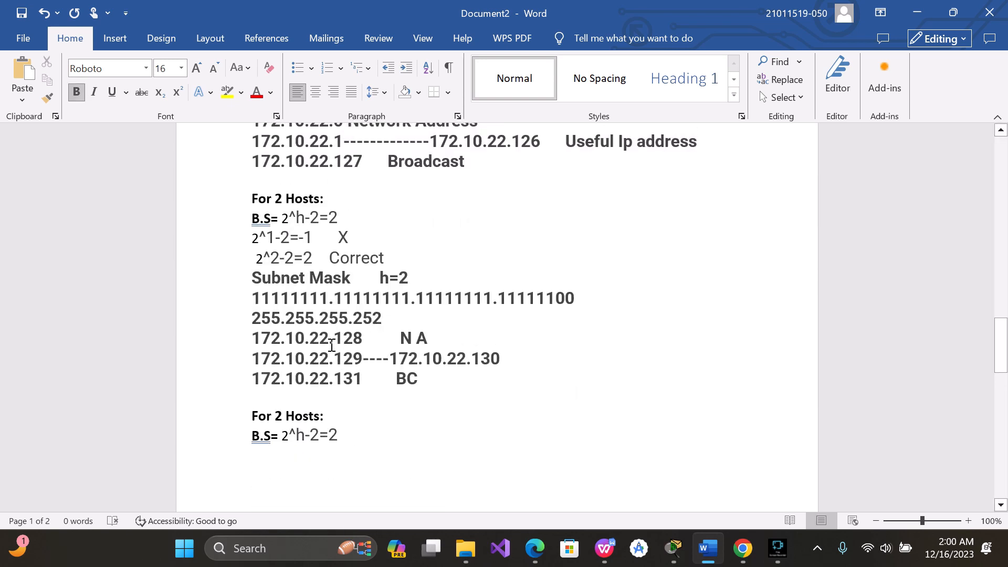
{"action": "left_click_drag", "start_coordinate": [333, 339], "coordinate": [252, 339]}
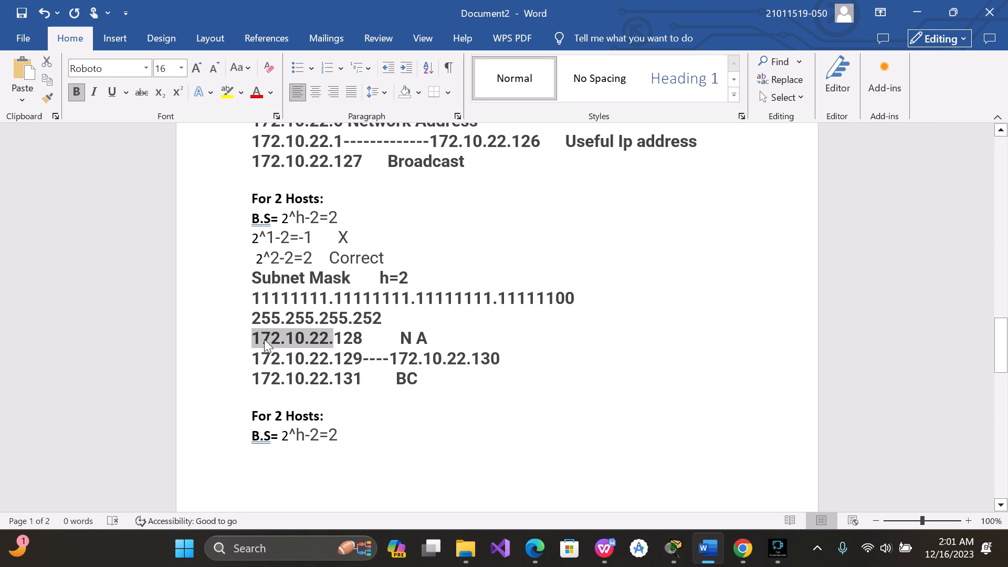
{"action": "scroll", "coordinate": [342, 382], "scroll_direction": "down", "scroll_amount": 5}
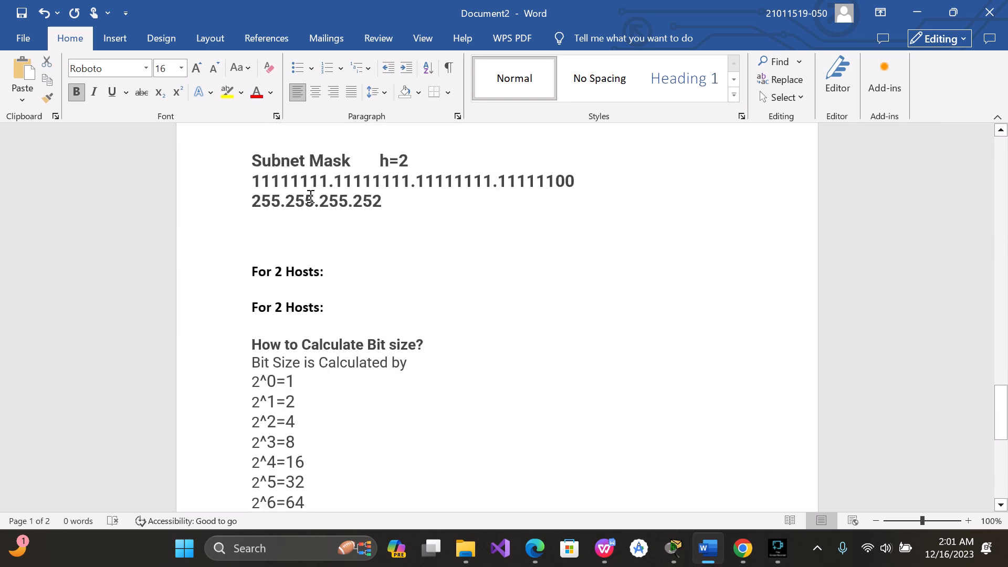
{"action": "left_click", "coordinate": [263, 230]}
{"action": "key", "text": "ctrl+v"}
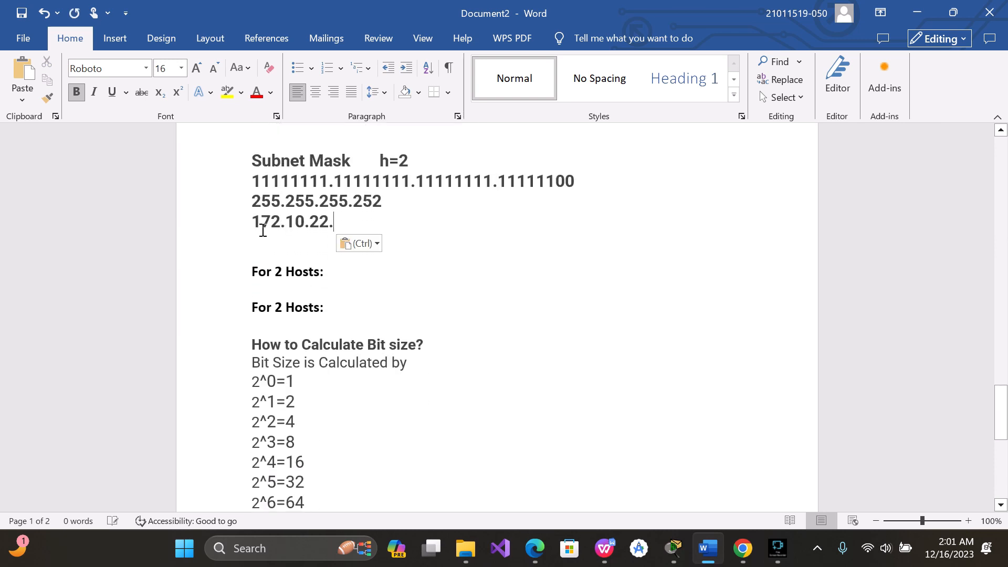
{"action": "type", "text": "131"}
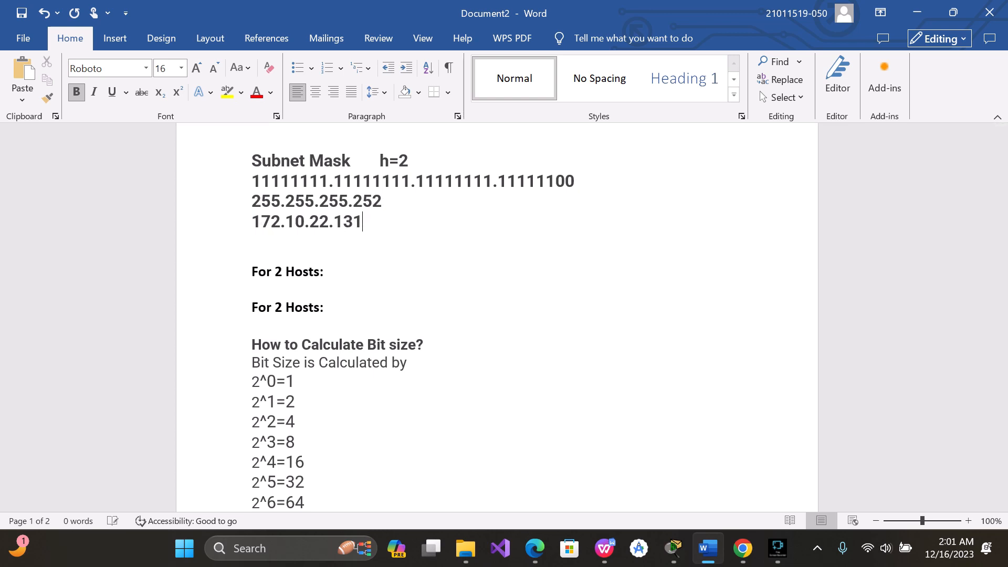
{"action": "key", "text": "BackSpace"}
{"action": "type", "text": "2"}
{"action": "scroll", "coordinate": [496, 315], "scroll_direction": "up", "scroll_amount": 6}
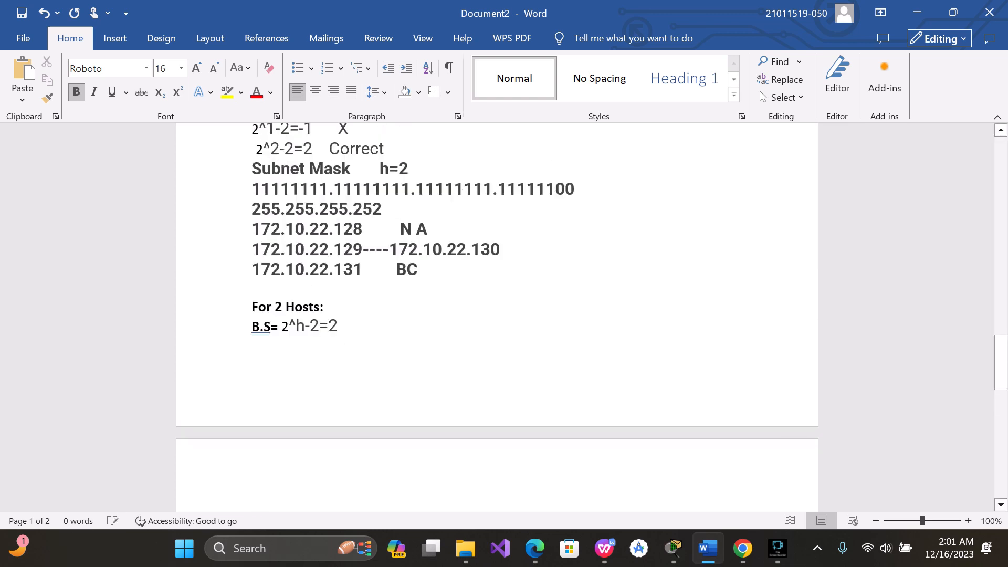
{"action": "scroll", "coordinate": [496, 315], "scroll_direction": "down", "scroll_amount": 2}
{"action": "scroll", "coordinate": [496, 315], "scroll_direction": "down", "scroll_amount": 6}
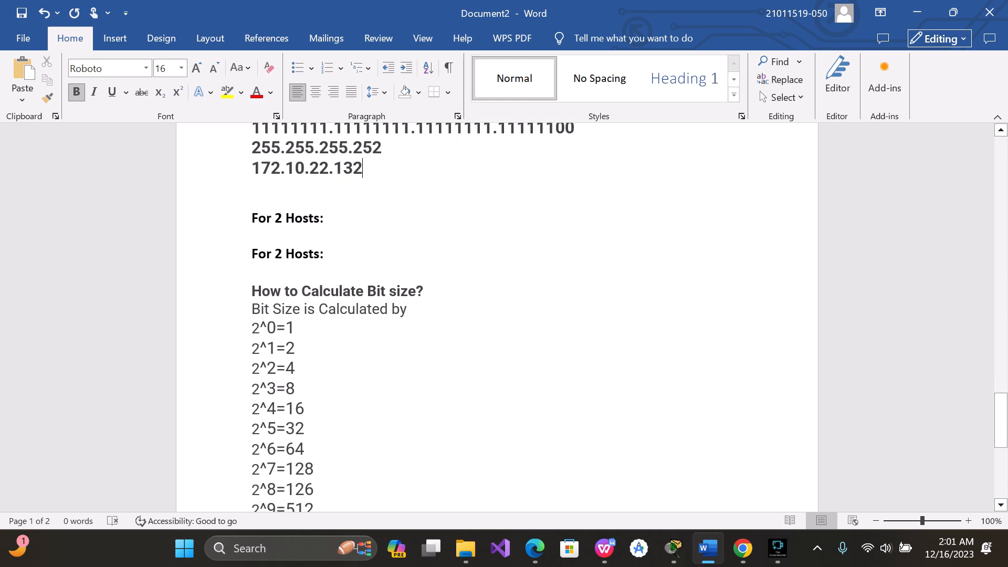
{"action": "type", "text": "N"}
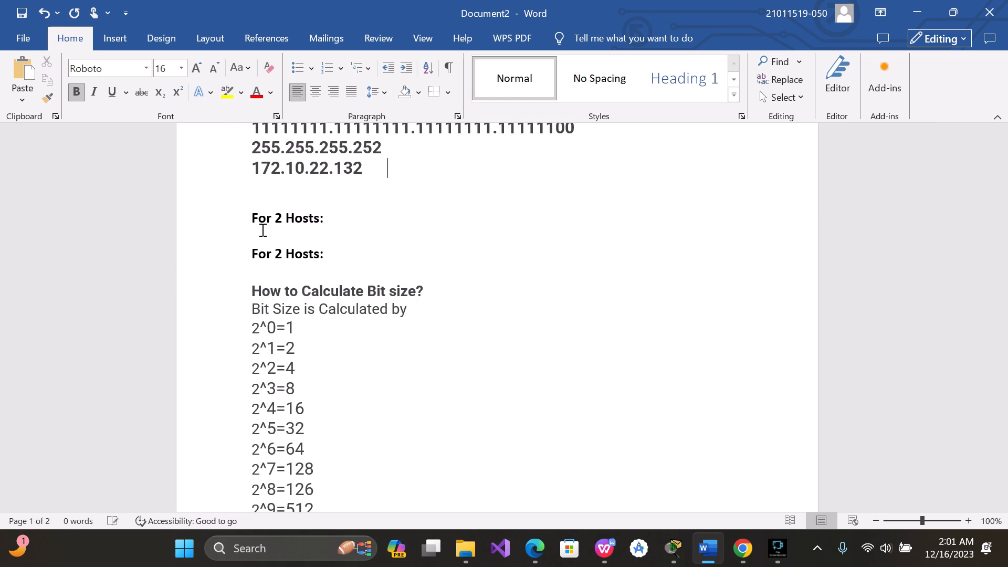
{"action": "type", "text": " A"}
Add the usable address range 172.10.22.133----172.10.22.134 labelled "U A" on the line below the network address
{"action": "key", "text": "Return"}
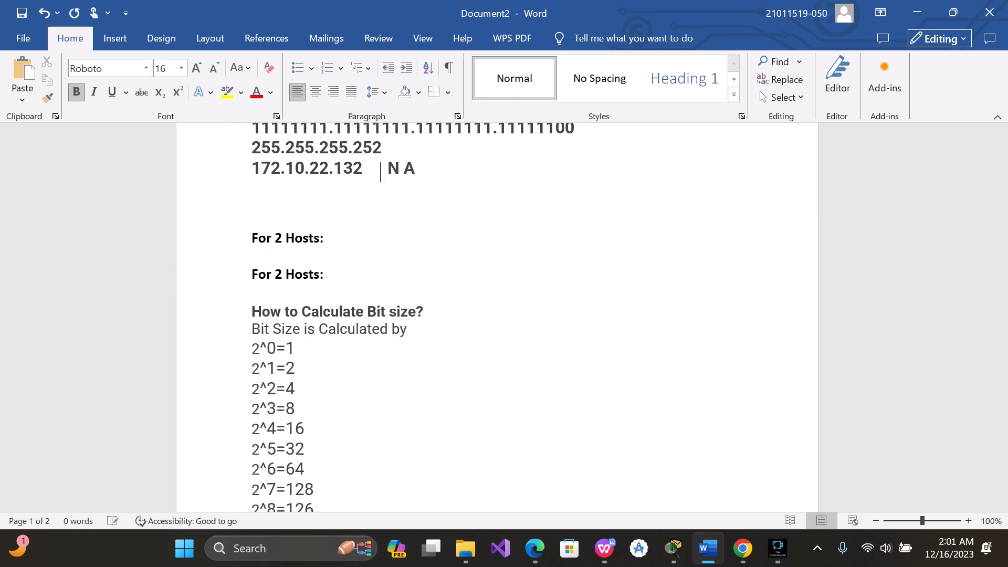
{"action": "key", "text": "ctrl+v"}
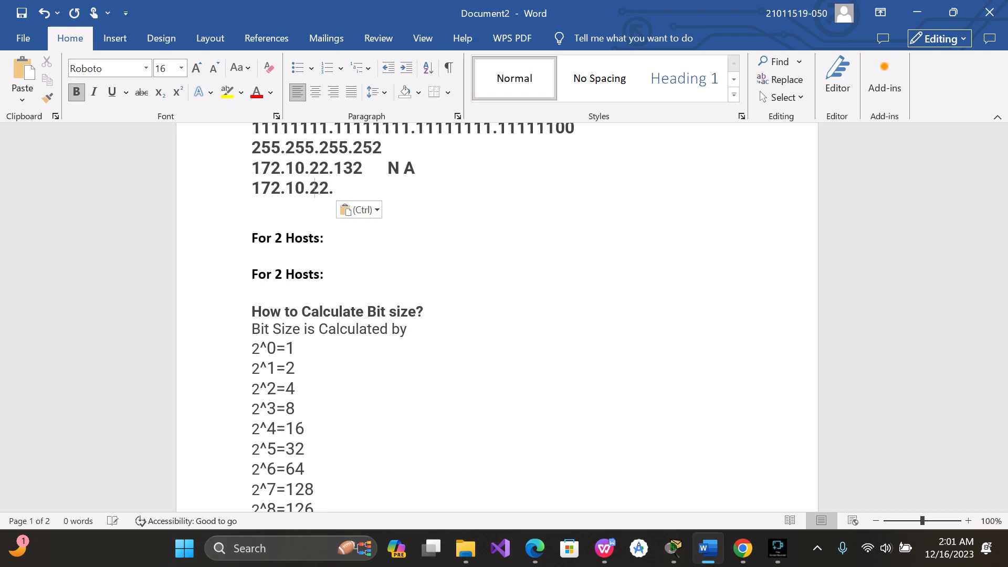
{"action": "type", "text": "133"}
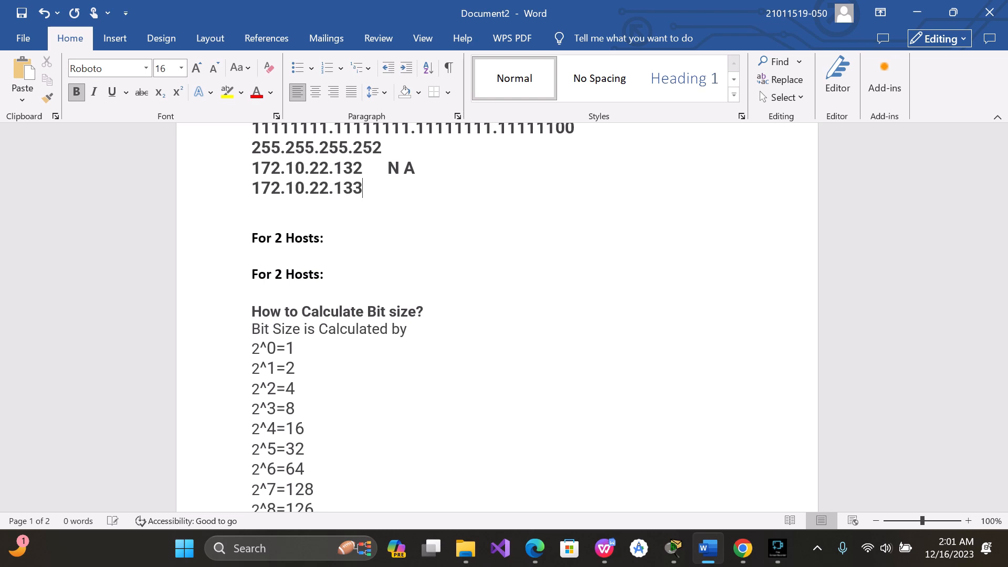
{"action": "type", "text": "----1"}
{"action": "key", "text": "BackSpace"}
{"action": "key", "text": "ctrl+v"}
{"action": "type", "text": "13"}
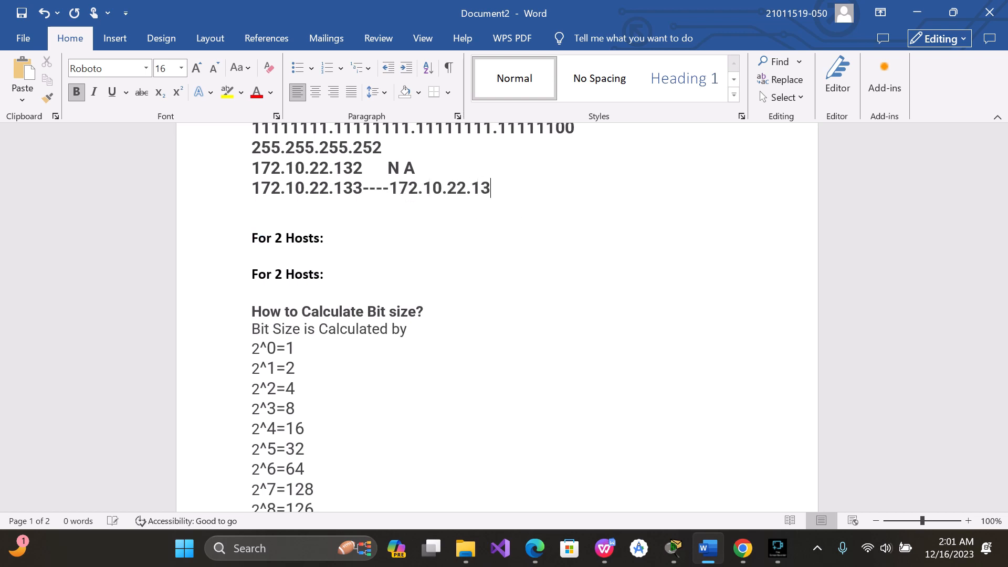
{"action": "type", "text": "4    U A"}
Add the address 172.10.22.135 below the usable range and remove the surplus blank line before the third "For 2 Hosts:" heading
{"action": "key", "text": "Return"}
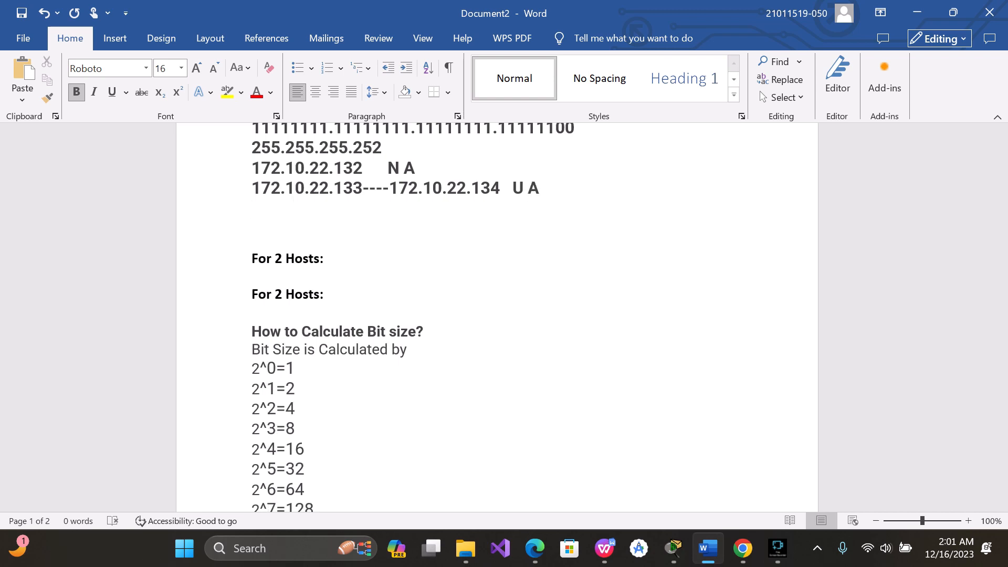
{"action": "key", "text": "ctrl+v"}
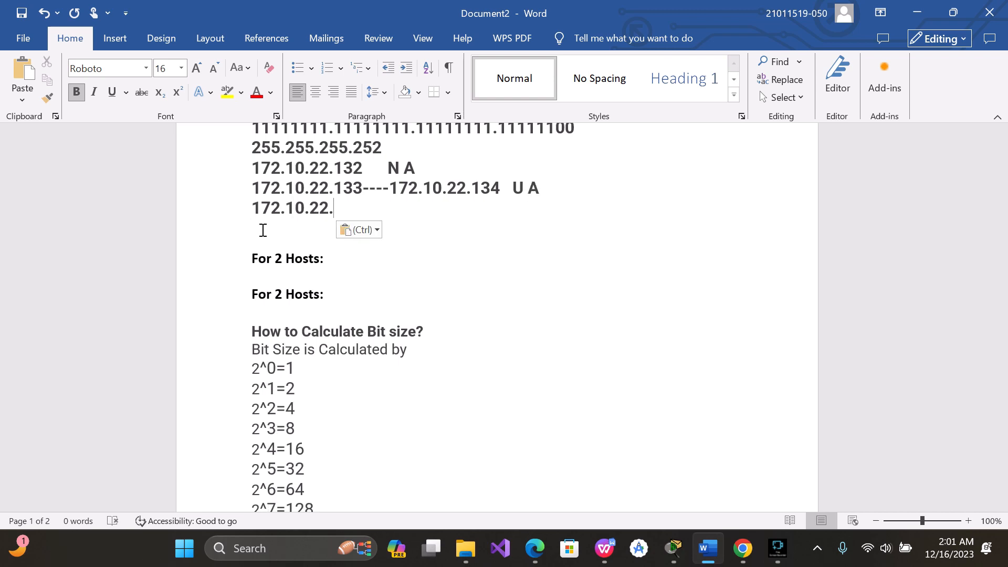
{"action": "type", "text": "13"}
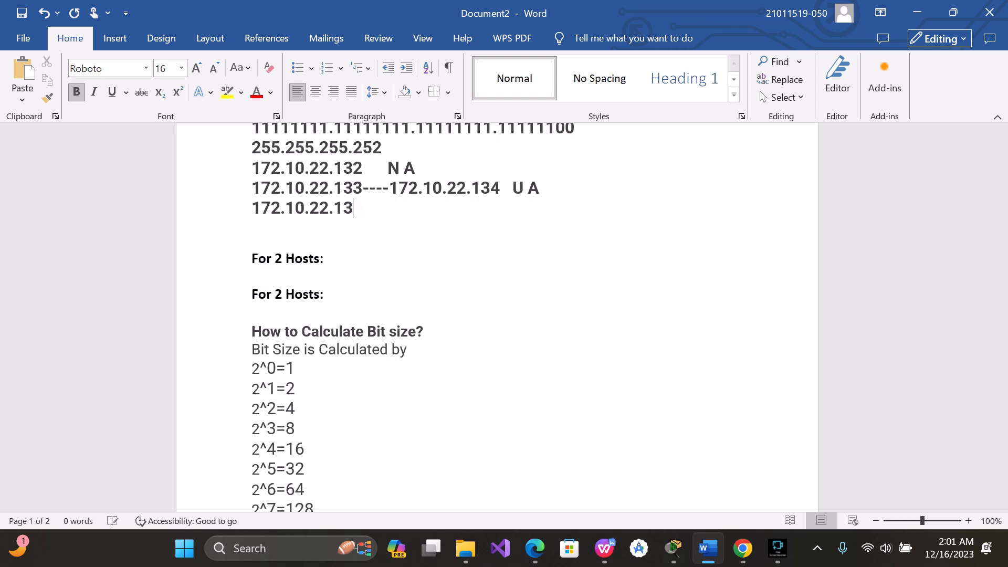
{"action": "type", "text": "5"}
{"action": "scroll", "coordinate": [246, 273], "scroll_direction": "up", "scroll_amount": 2}
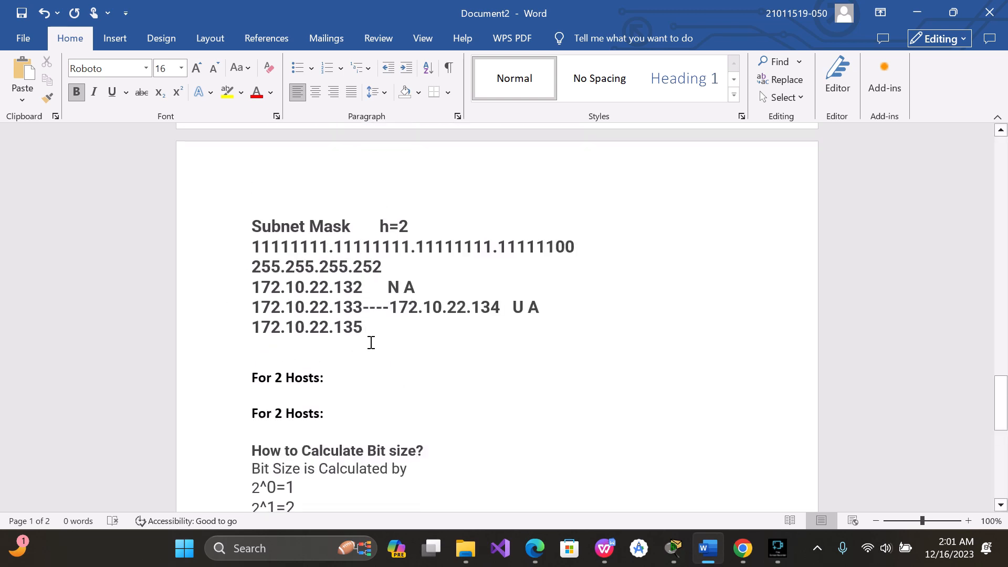
{"action": "scroll", "coordinate": [371, 342], "scroll_direction": "down", "scroll_amount": 1}
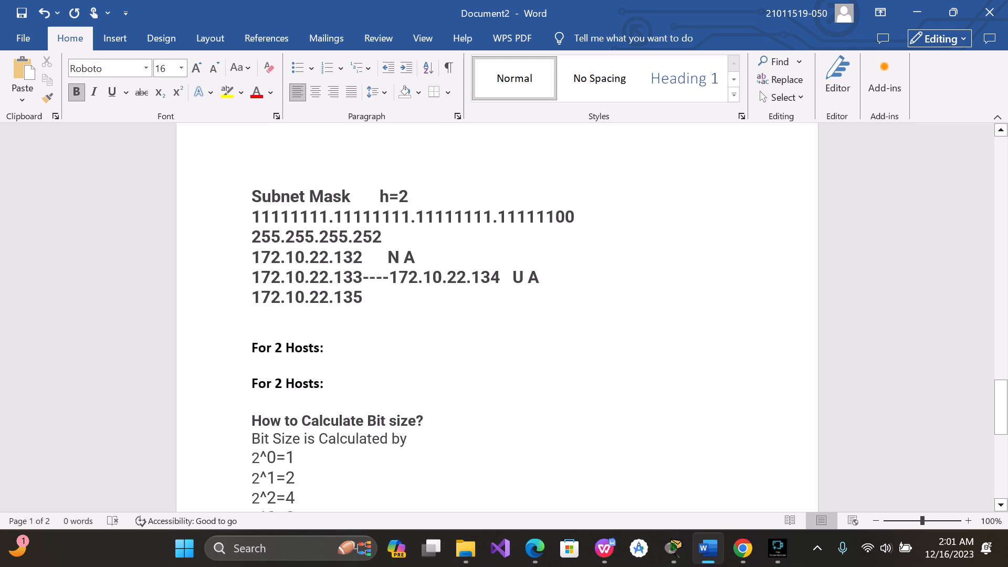
{"action": "left_click", "coordinate": [259, 336]}
{"action": "key", "text": "BackSpace"}
Copy the second 2-host section's bit size and subnet mask lines into the third and fourth "For 2 Hosts:" sections
{"action": "scroll", "coordinate": [497, 315], "scroll_direction": "up", "scroll_amount": 3}
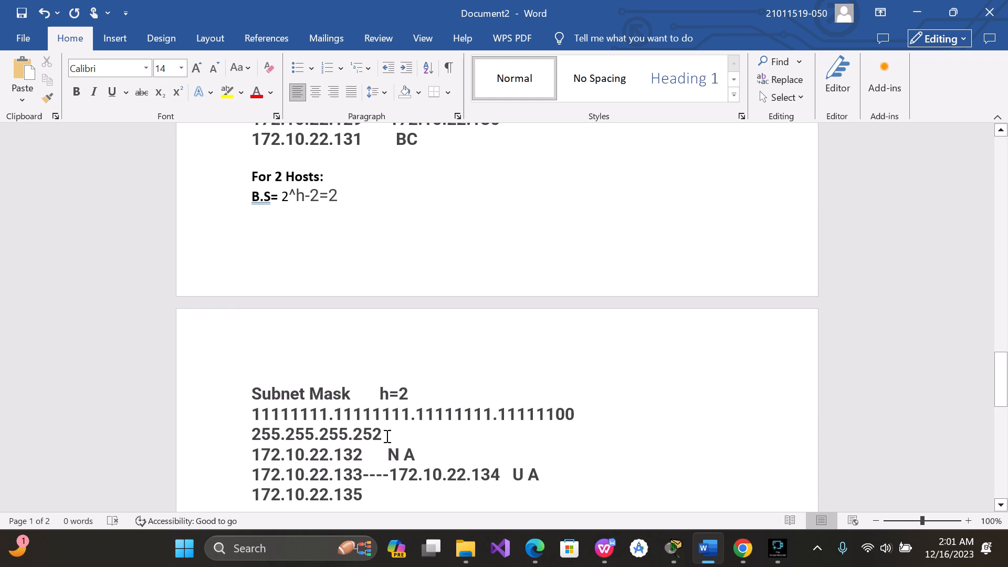
{"action": "left_click", "coordinate": [360, 491]}
{"action": "left_click_drag", "start_coordinate": [360, 491], "coordinate": [252, 206]}
{"action": "left_click", "coordinate": [405, 415]}
{"action": "left_click_drag", "start_coordinate": [390, 434], "coordinate": [252, 197]}
{"action": "key", "text": "ctrl+c"}
{"action": "scroll", "coordinate": [343, 457], "scroll_direction": "down", "scroll_amount": 5}
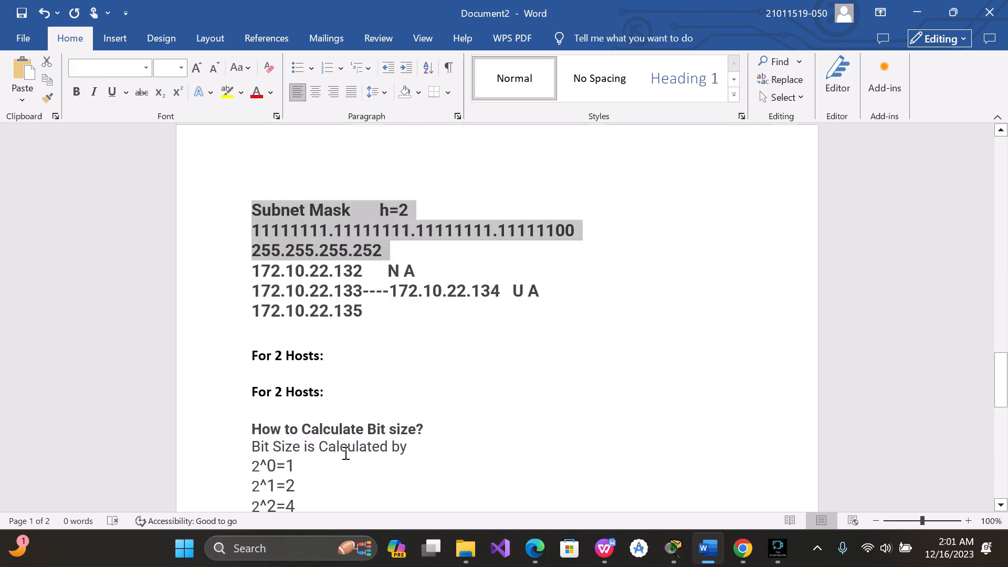
{"action": "left_click", "coordinate": [332, 239]}
{"action": "key", "text": "Return"}
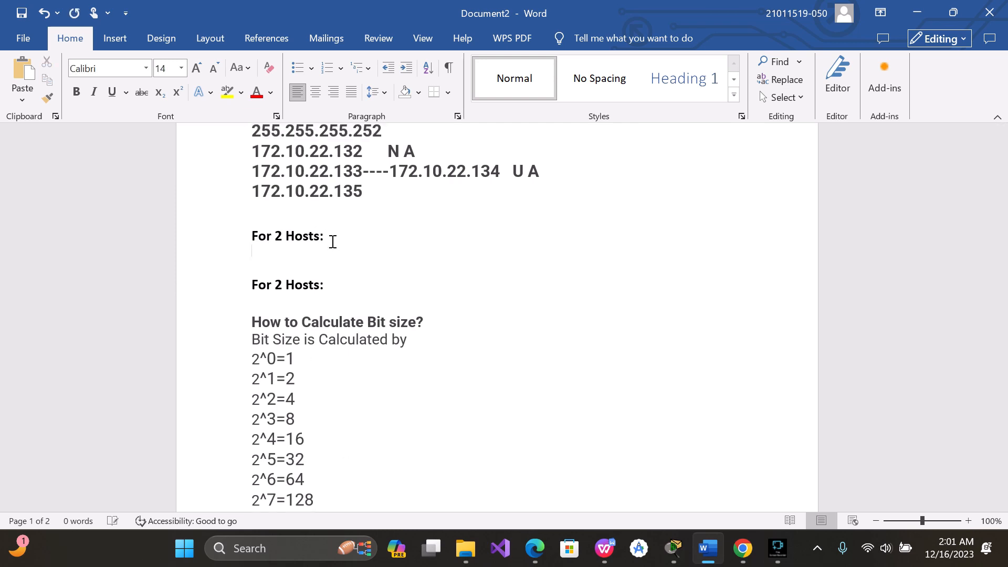
{"action": "key", "text": "ctrl+v"}
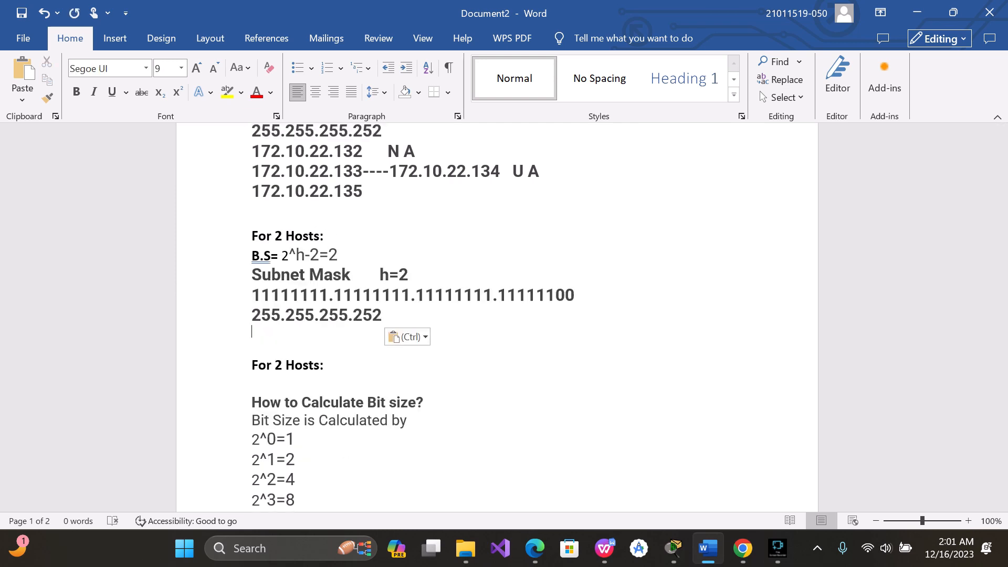
{"action": "left_click", "coordinate": [325, 363]}
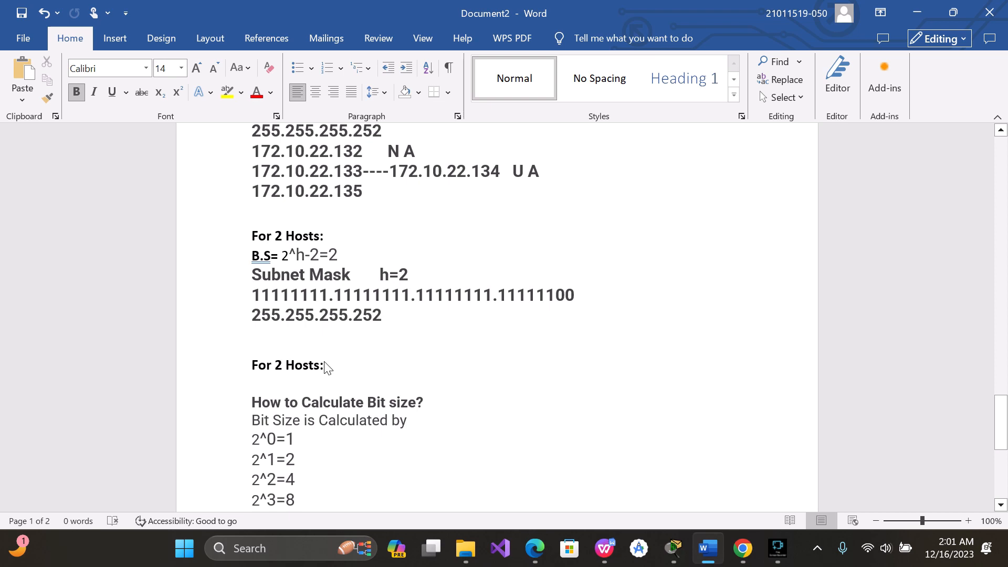
{"action": "key", "text": "ctrl+v"}
Copy the 172.10.22 prefix from the second 2-host section to a new line below the third section's decimal mask, leaving one blank line between
{"action": "scroll", "coordinate": [325, 363], "scroll_direction": "up", "scroll_amount": 1}
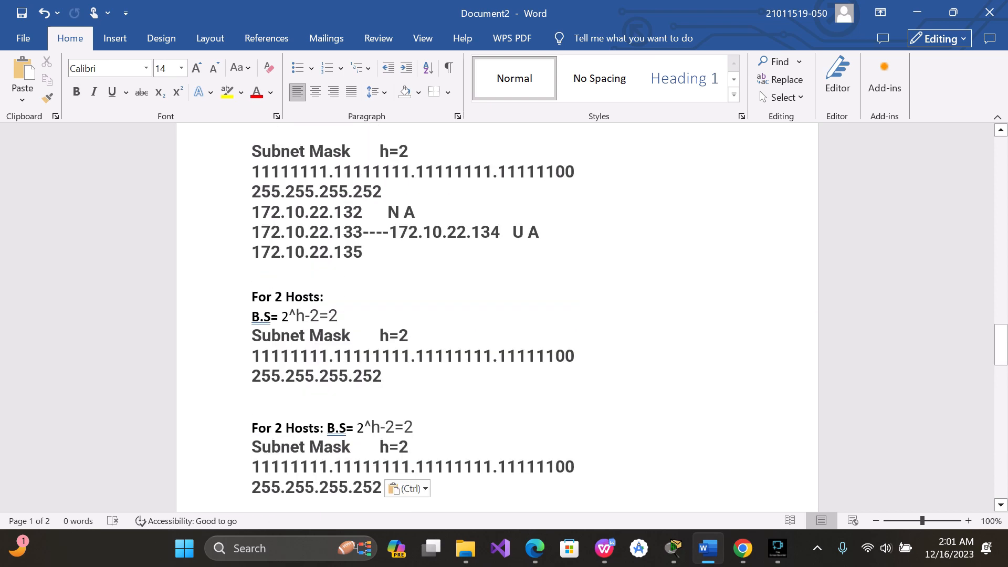
{"action": "left_click_drag", "start_coordinate": [329, 212], "coordinate": [252, 212]}
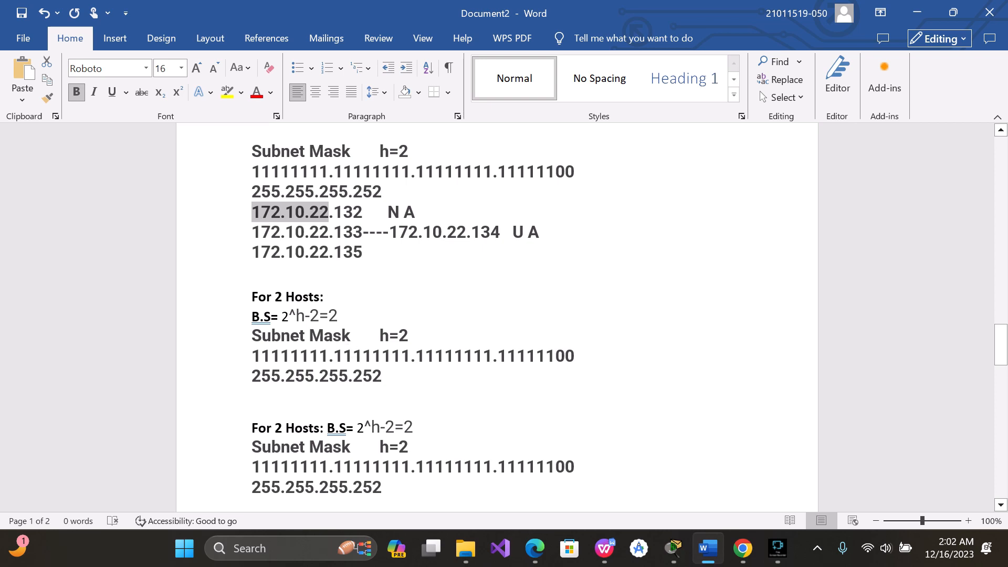
{"action": "key", "text": "ctrl+c"}
{"action": "left_click", "coordinate": [391, 377]}
{"action": "key", "text": "Return"}
{"action": "key", "text": "Return"}
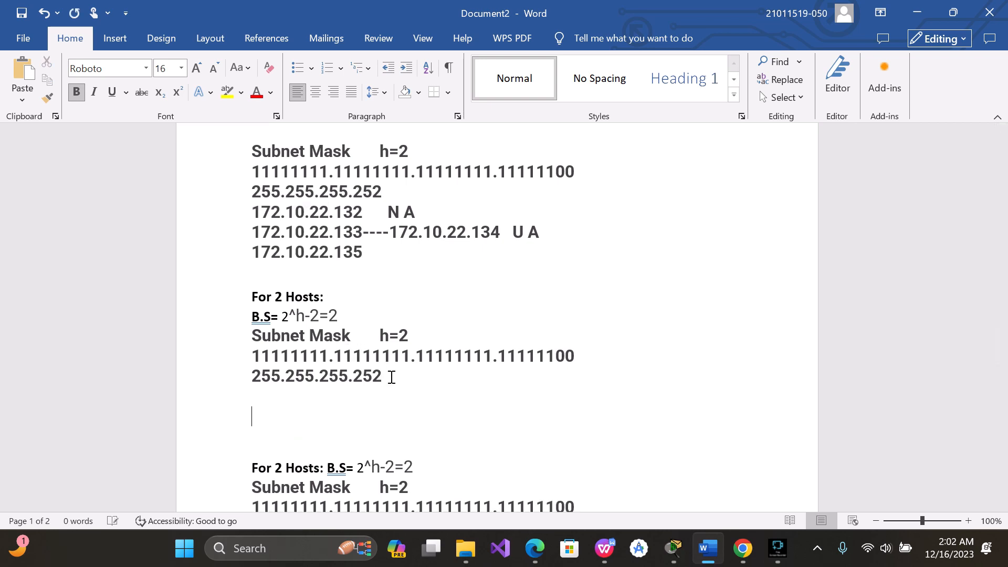
{"action": "key", "text": "ctrl+v"}
{"action": "scroll", "coordinate": [392, 377], "scroll_direction": "down", "scroll_amount": 2}
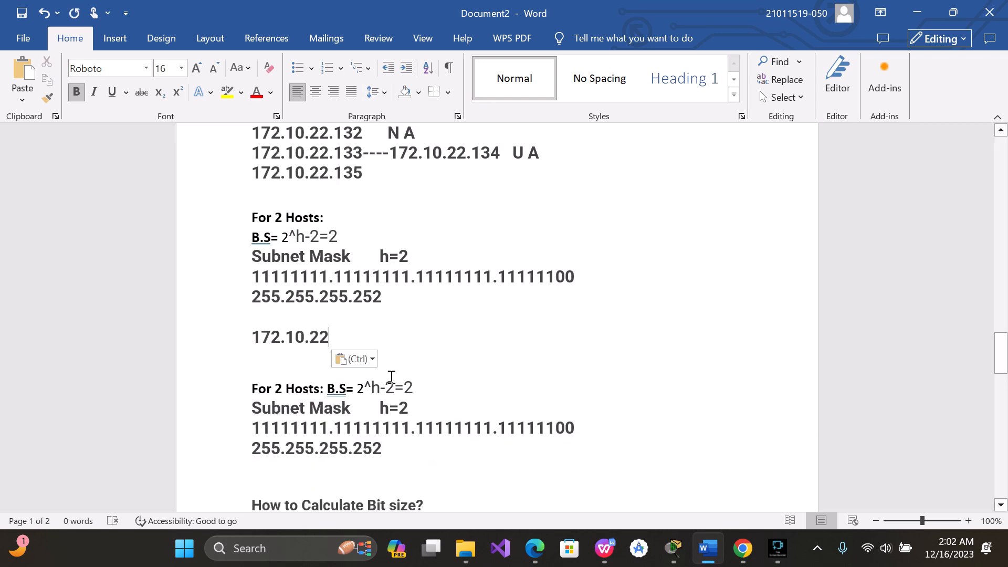
Complete the copied prefix as network address 172.10.22.136 labelled "N A" and start a new line below it
{"action": "type", "text": "1"}
{"action": "type", "text": "36"}
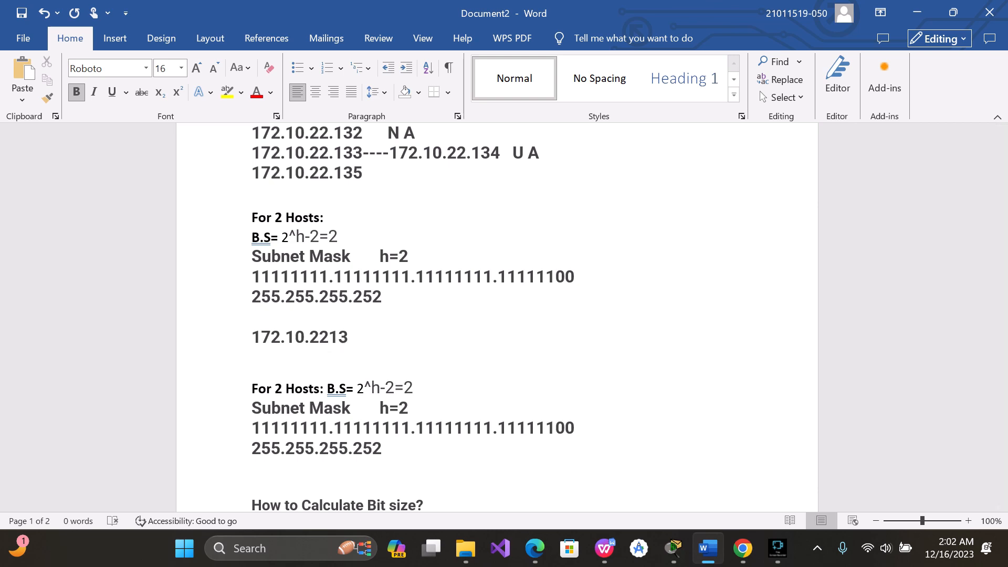
{"action": "key", "text": "BackSpace"}
{"action": "key", "text": "BackSpace"}
{"action": "key", "text": "BackSpace"}
{"action": "type", "text": ".136               N A"}
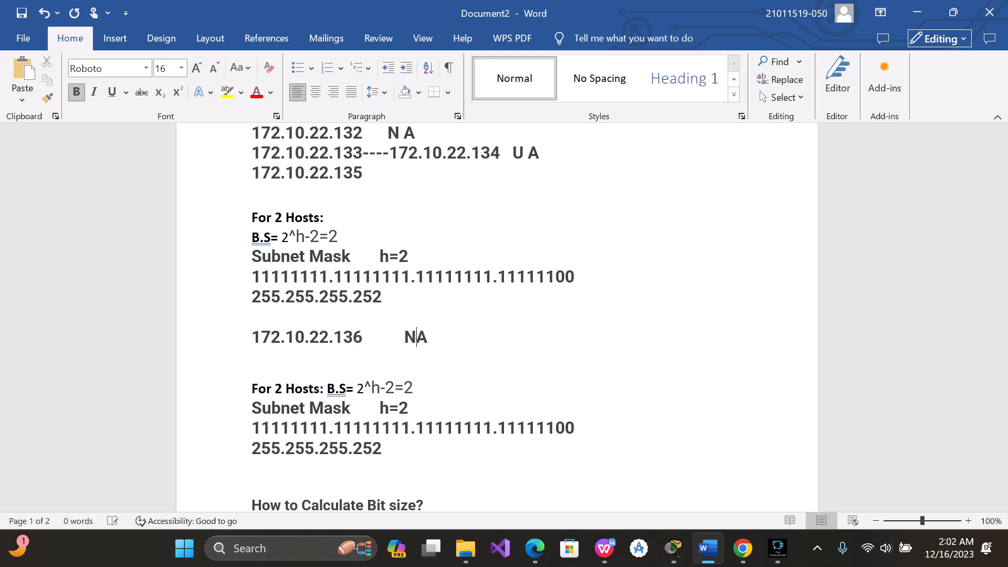
{"action": "key", "text": "BackSpace"}
{"action": "key", "text": "BackSpace"}
{"action": "type", "text": "A"}
{"action": "key", "text": "Return"}
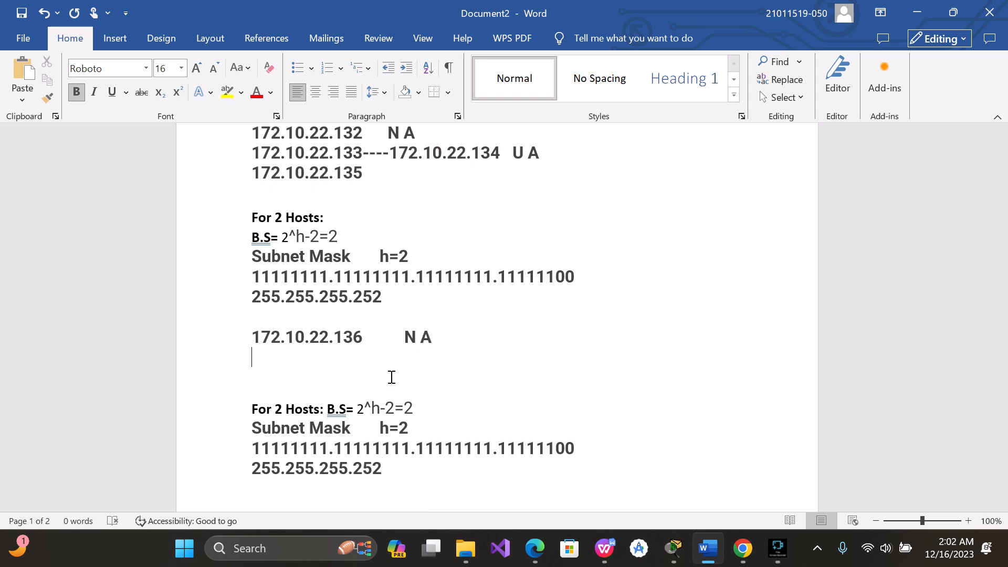
Add the usable address range 172.10.22.137----172.10.22.138 below the third 2-host section's network address
{"action": "key", "text": "ctrl+v"}
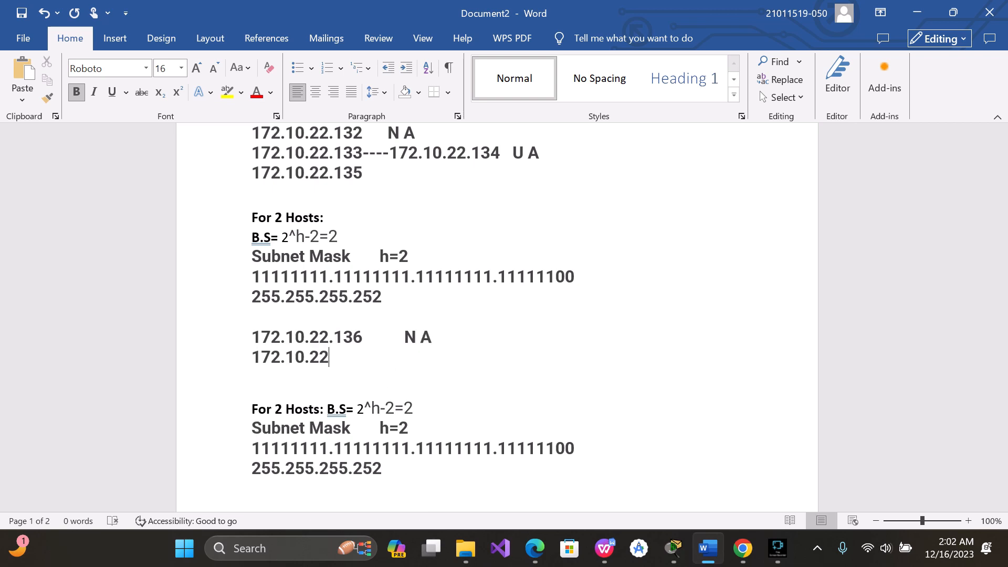
{"action": "type", "text": ".137----"}
{"action": "key", "text": "ctrl+v"}
{"action": "type", "text": ".13"}
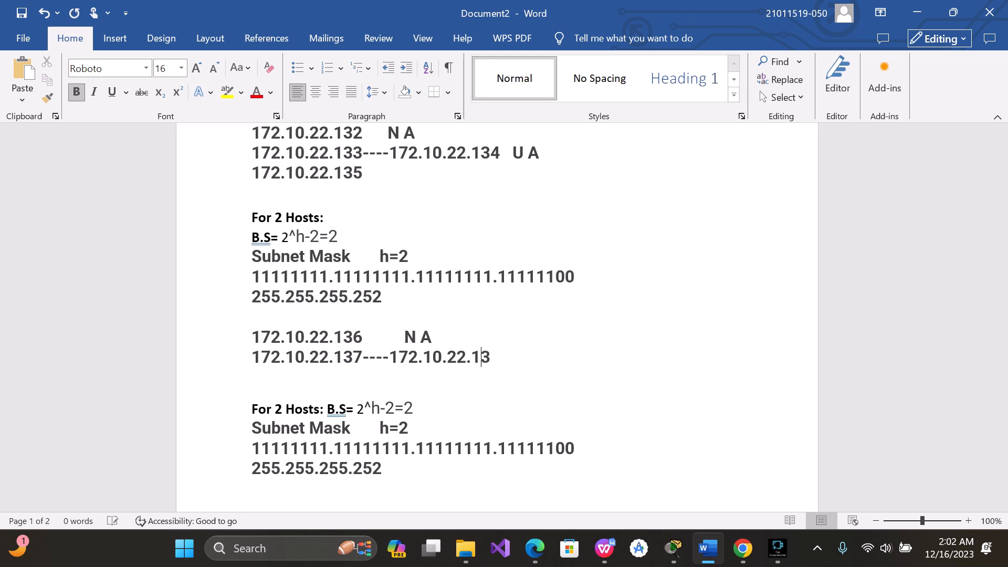
{"action": "type", "text": "8"}
{"action": "key", "text": "Return"}
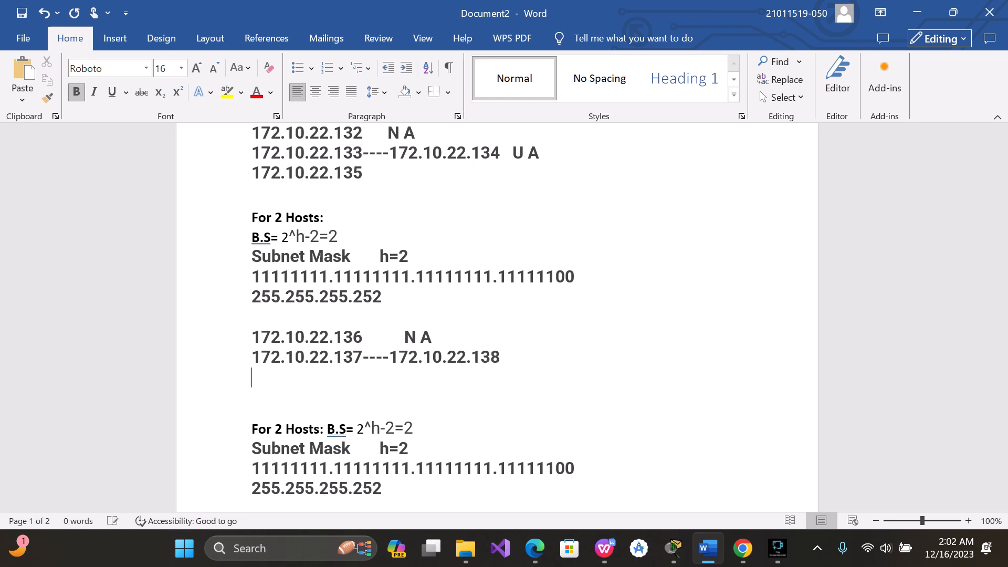
Add the broadcast address 172.10.22.139 labelled "B C" on the next line, and label the usable range above it "U A"
{"action": "key", "text": "ctrl+v"}
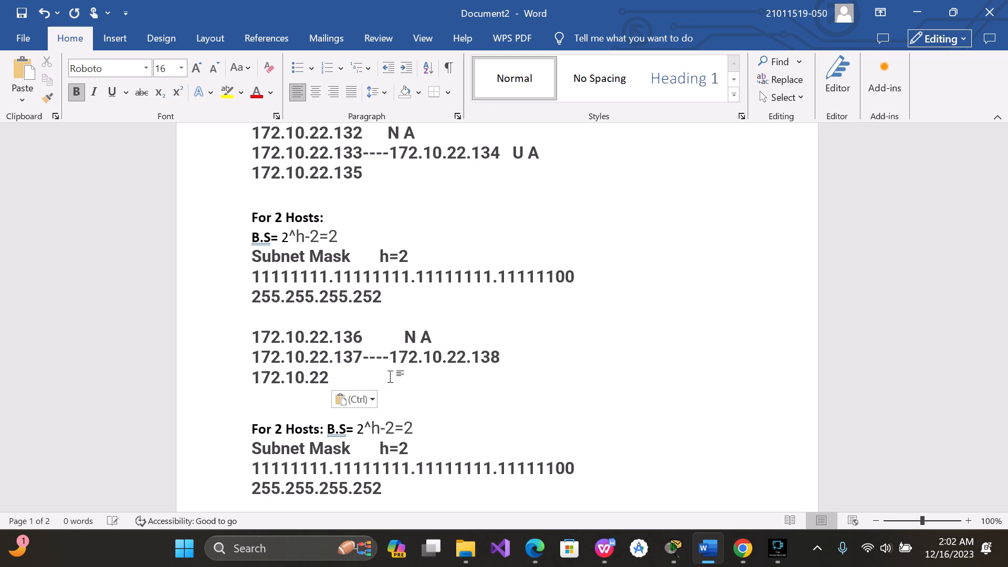
{"action": "type", "text": ".13"}
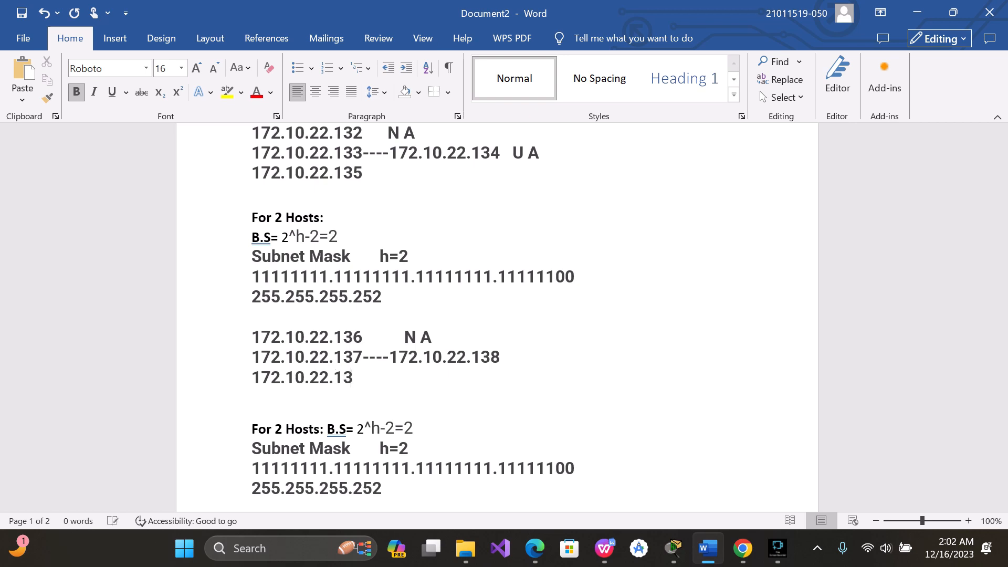
{"action": "type", "text": "9"}
{"action": "key", "text": "Tab"}
{"action": "type", "text": "B C"}
{"action": "left_click", "coordinate": [513, 353]}
{"action": "key", "text": "Tab"}
{"action": "type", "text": "U A"}
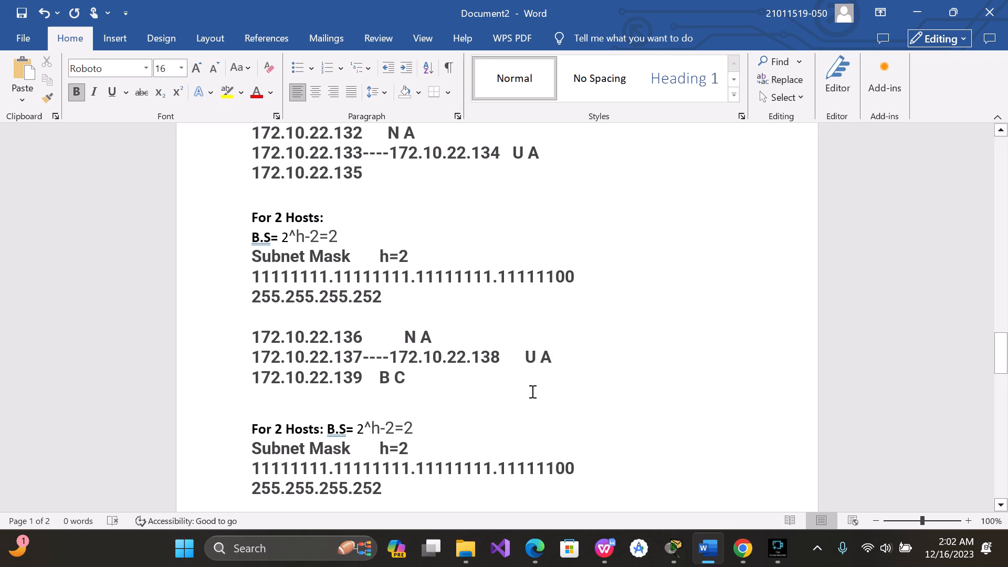
Add the network address 172.10.22.140 labelled "NA" below the fourth 2-host section's decimal mask, leaving one blank line between
{"action": "scroll", "coordinate": [531, 391], "scroll_direction": "down", "scroll_amount": 3}
{"action": "left_click", "coordinate": [387, 299]}
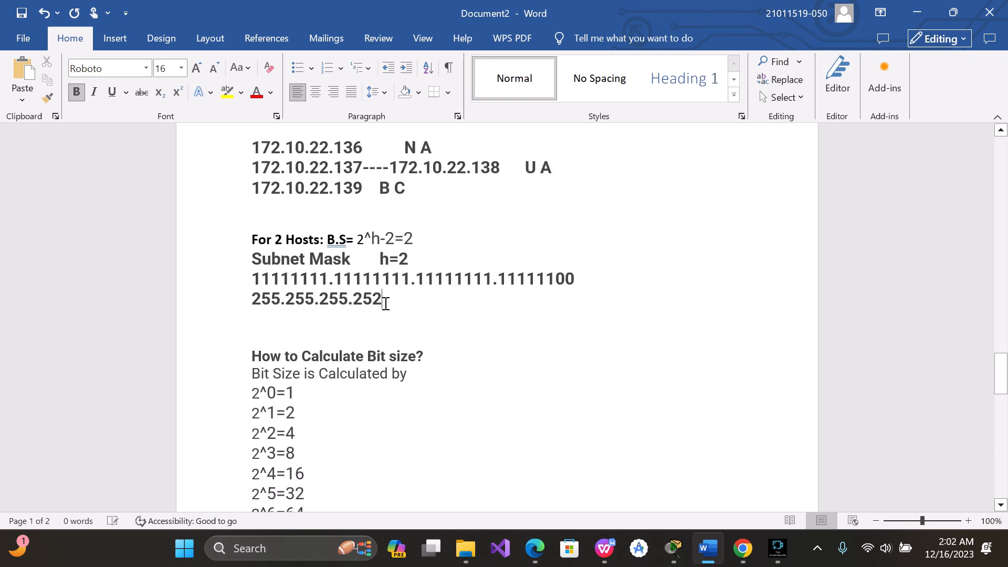
{"action": "key", "text": "Return"}
{"action": "key", "text": "Return"}
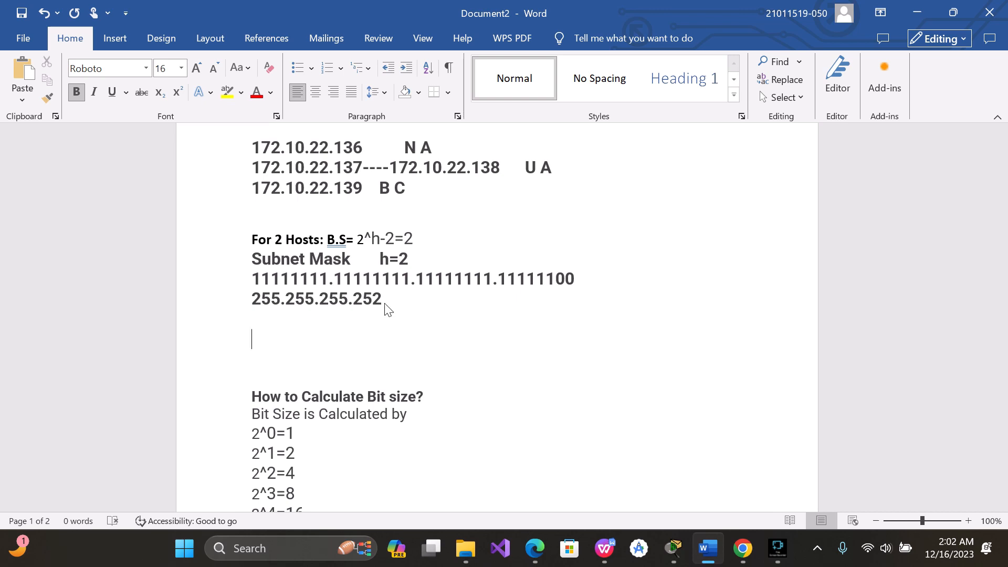
{"action": "key", "text": "ctrl+v"}
{"action": "type", "text": ".140"}
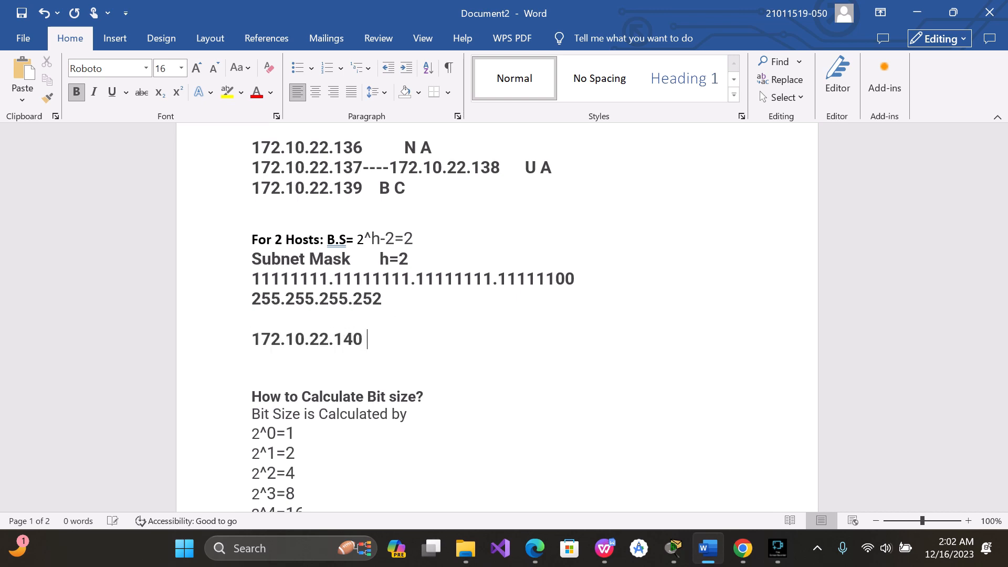
{"action": "key", "text": "Tab"}
{"action": "type", "text": "NA"}
{"action": "key", "text": "Return"}
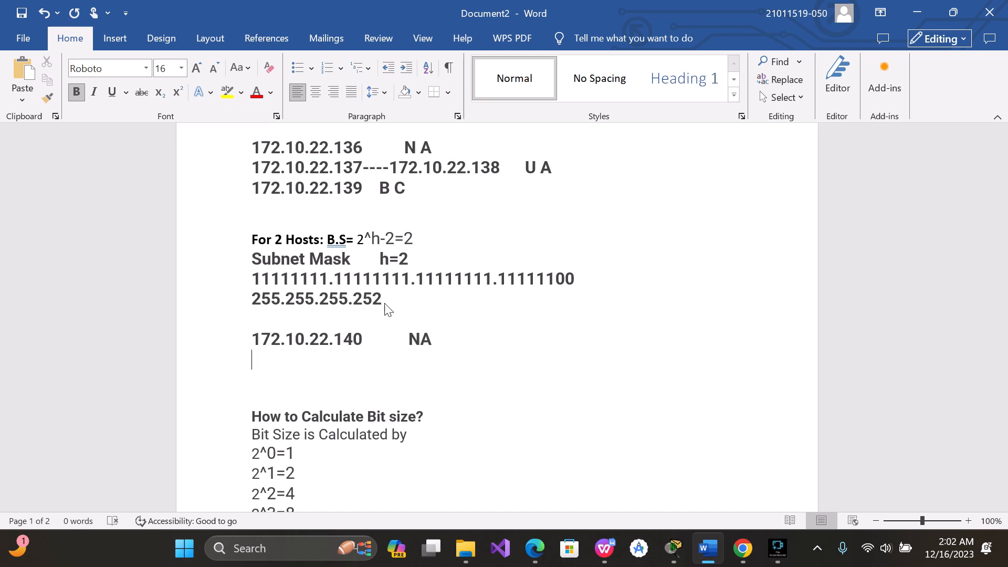
Add the usable address range 172.10.22.141-------172.10.22.142 labelled "UA" below the fourth section's network address
{"action": "key", "text": "ctrl+v"}
{"action": "type", "text": ".1"}
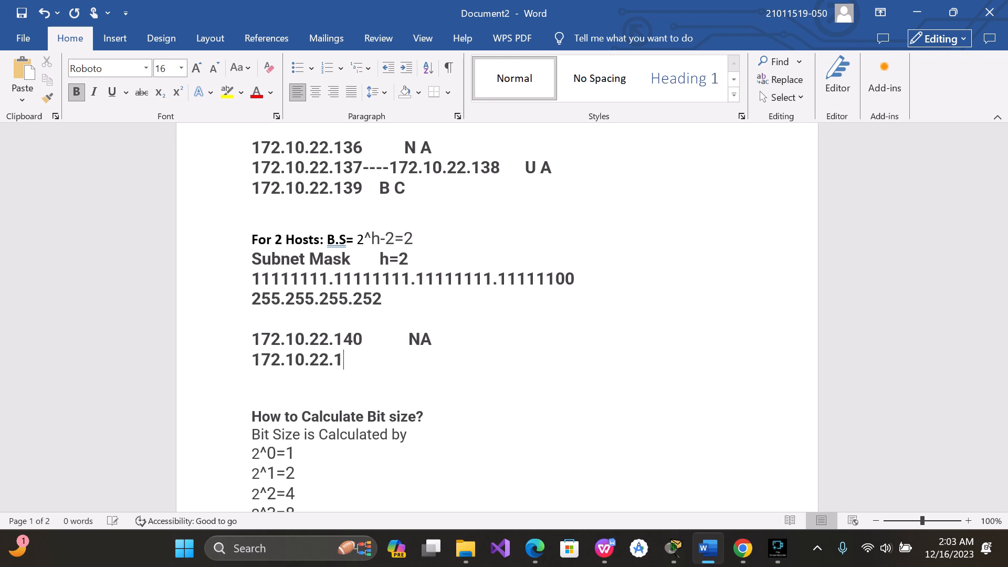
{"action": "type", "text": "41-------"}
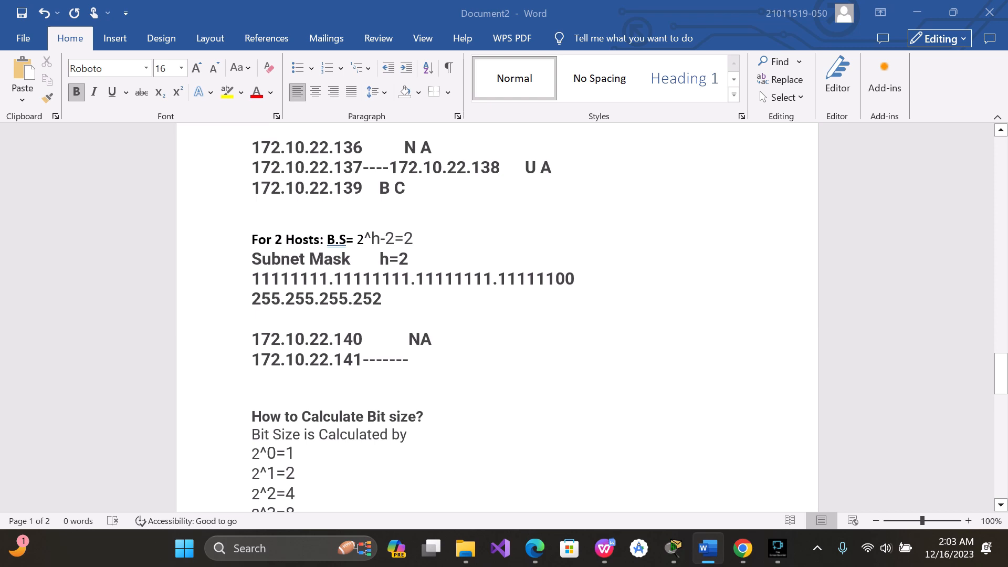
{"action": "left_click", "coordinate": [440, 363]}
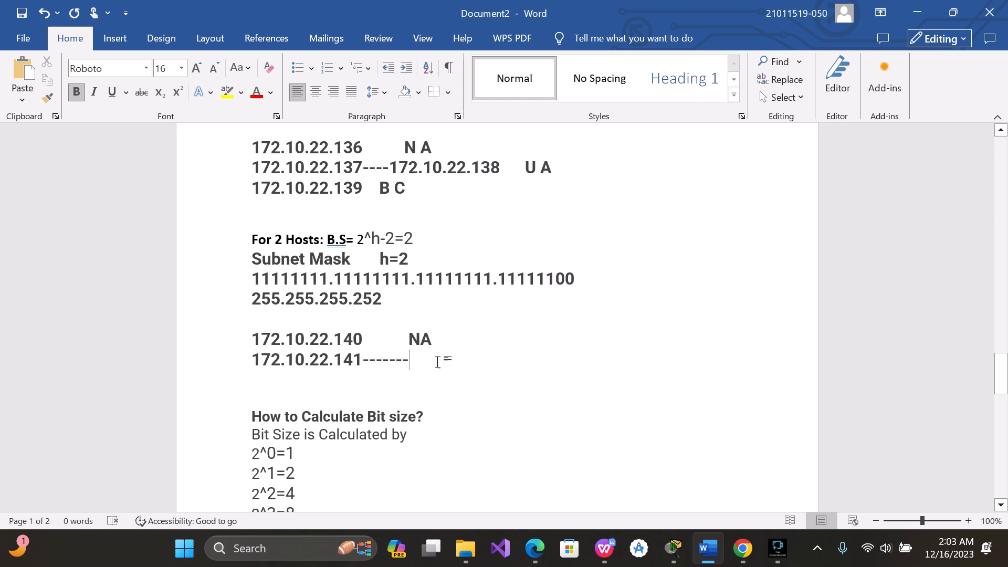
{"action": "key", "text": "ctrl+v"}
{"action": "type", "text": ".14"}
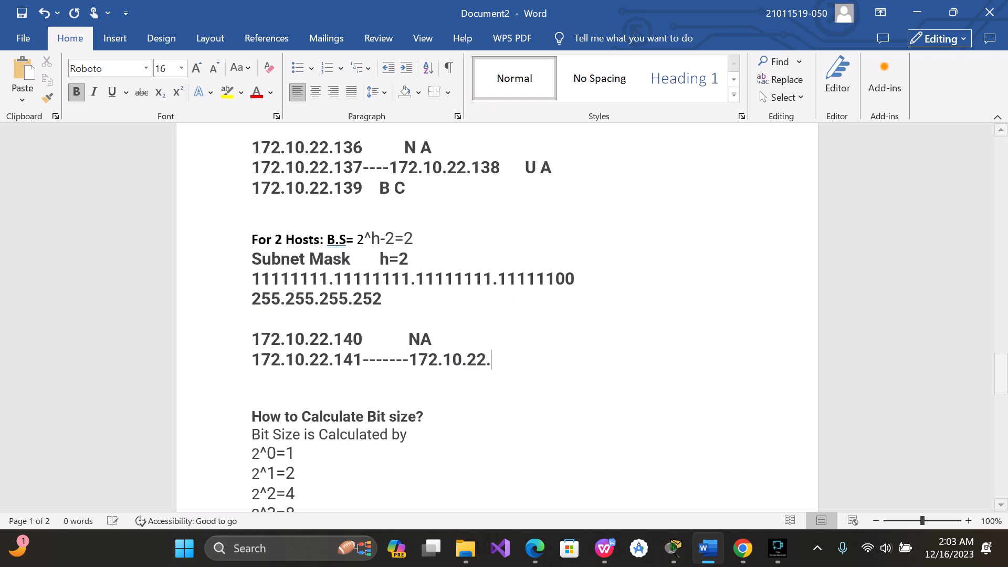
{"action": "type", "text": "2"}
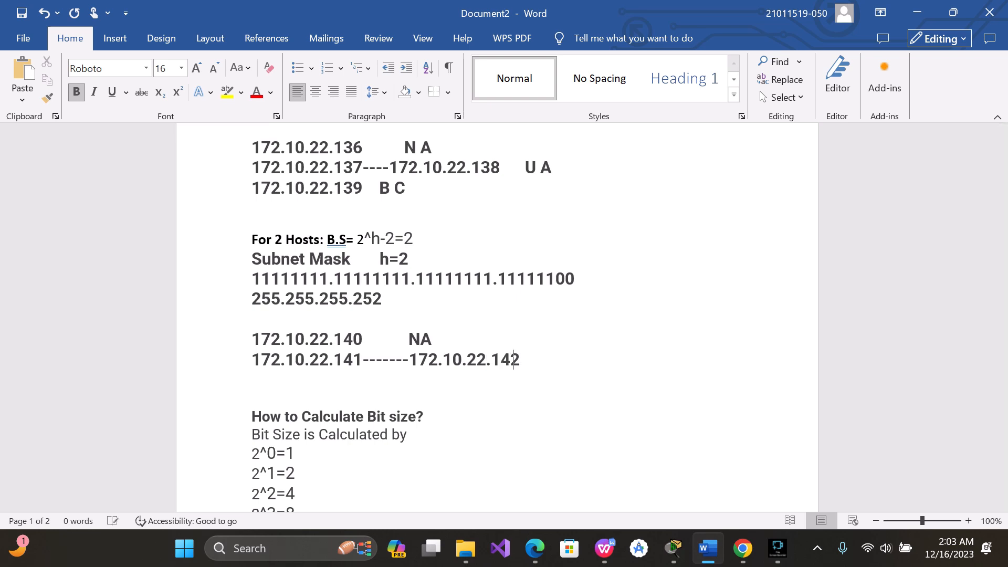
{"action": "key", "text": "Return"}
{"action": "key", "text": "BackSpace"}
{"action": "type", "text": "US"}
{"action": "key", "text": "BackSpace"}
{"action": "type", "text": "A"}
{"action": "key", "text": "Return"}
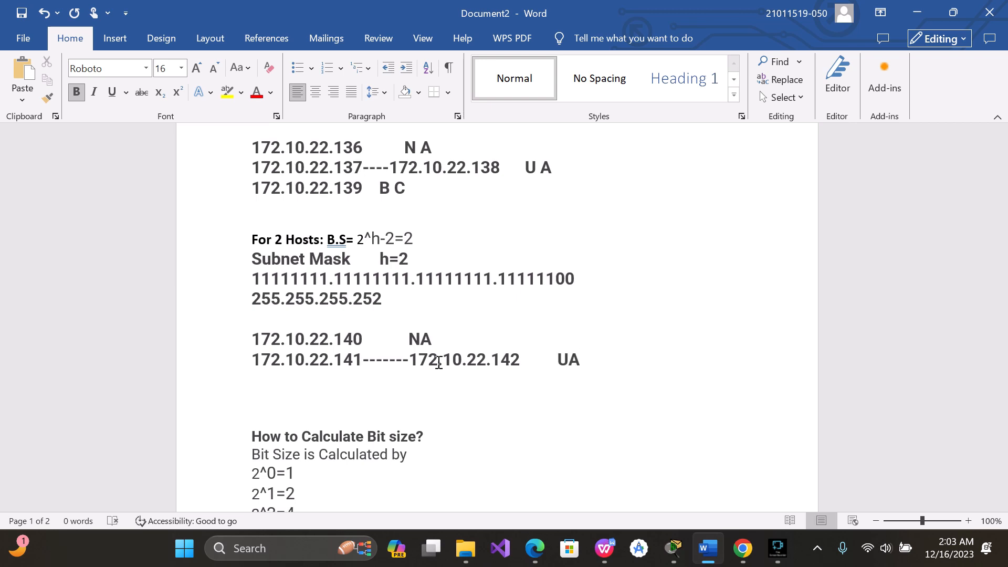
Add the broadcast address 172.10.22.143 labelled "BA" below the fourth section's usable range
{"action": "type", "text": "172.10.22"}
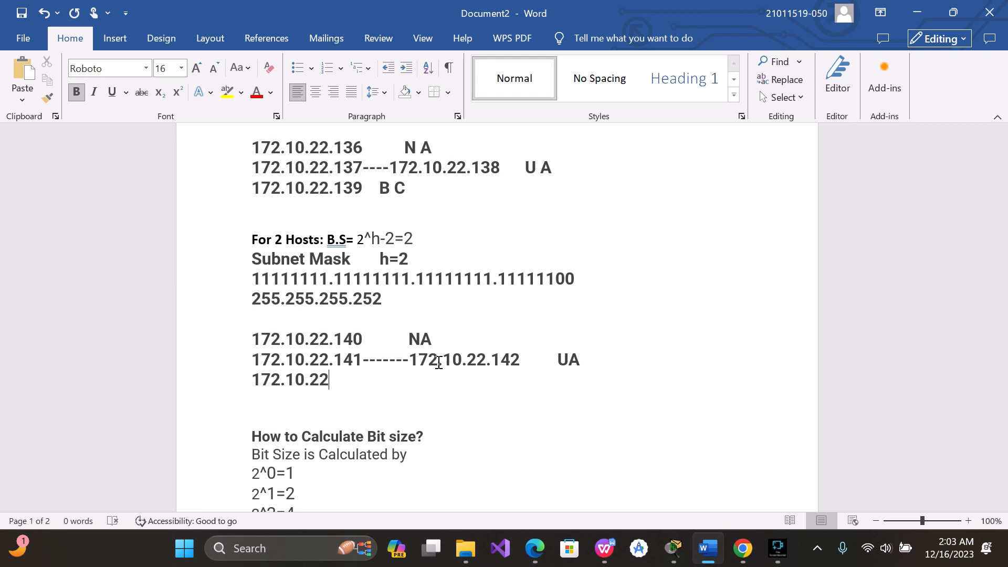
{"action": "type", "text": ".143              BA"}
{"action": "scroll", "coordinate": [497, 317], "scroll_direction": "up", "scroll_amount": 15}
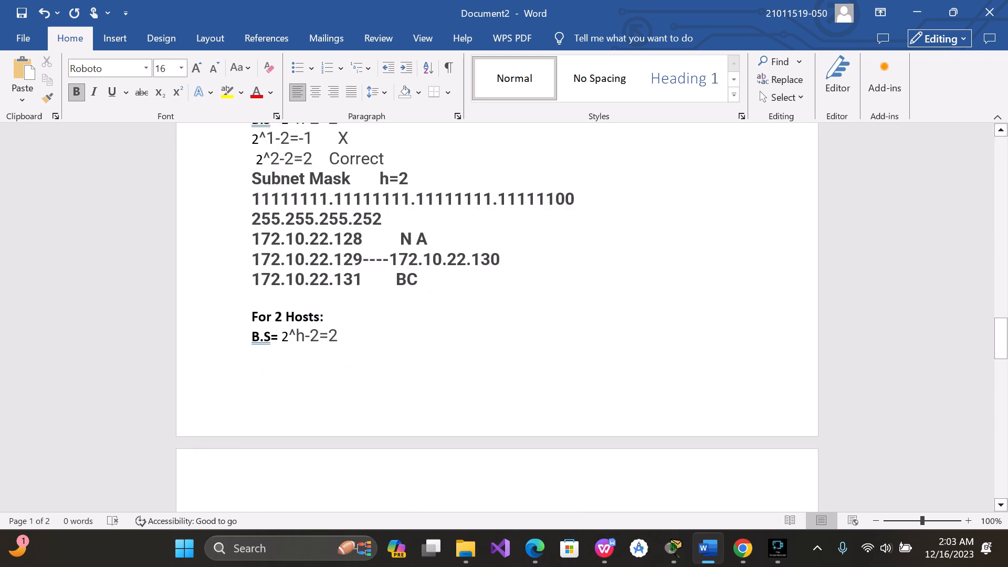
{"action": "scroll", "coordinate": [496, 317], "scroll_direction": "up", "scroll_amount": 10}
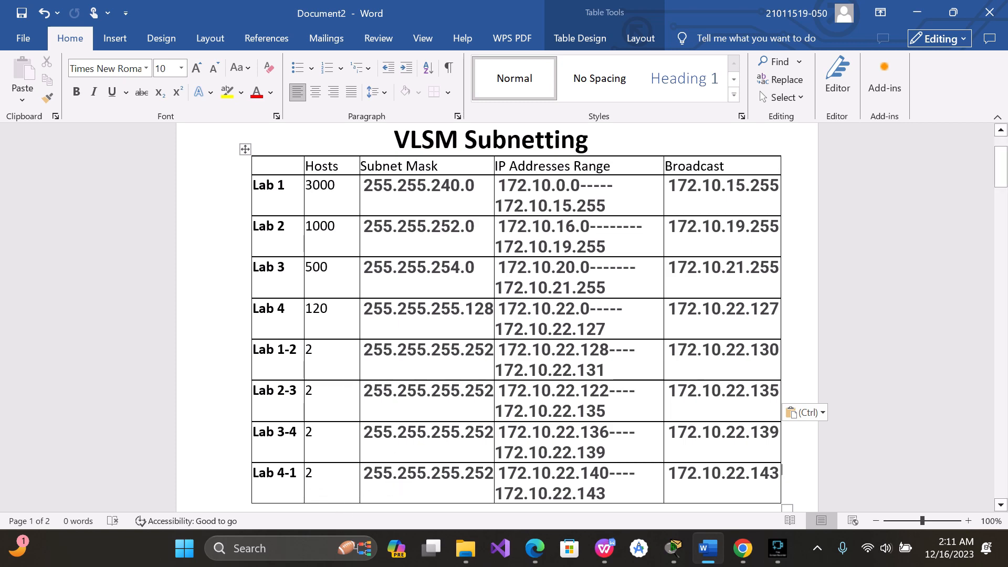
Switch to the network topology in Cisco Packet Tracer and open Router0's command line interface
{"action": "left_click", "coordinate": [673, 548]}
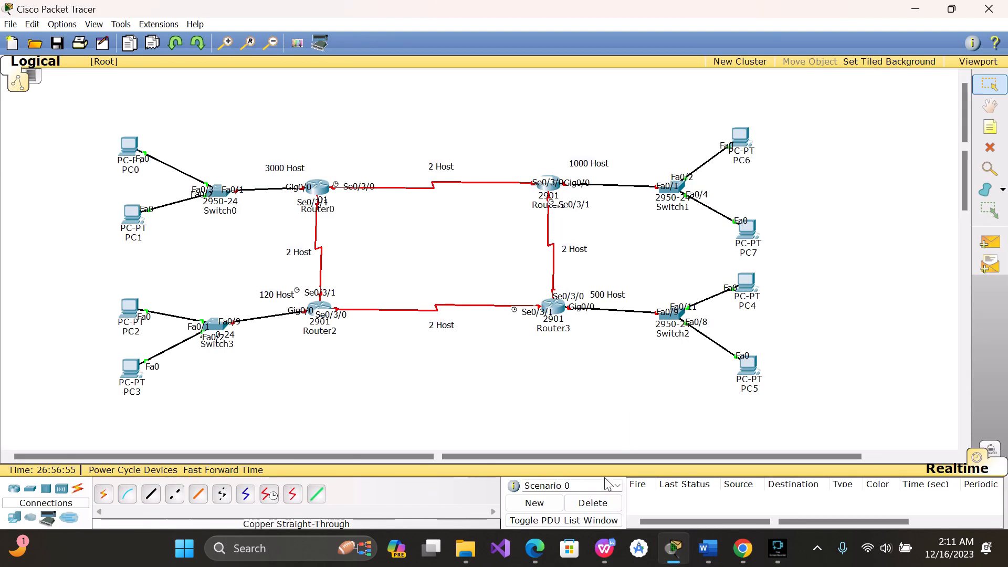
{"action": "left_click", "coordinate": [403, 249]}
{"action": "left_click", "coordinate": [698, 550]}
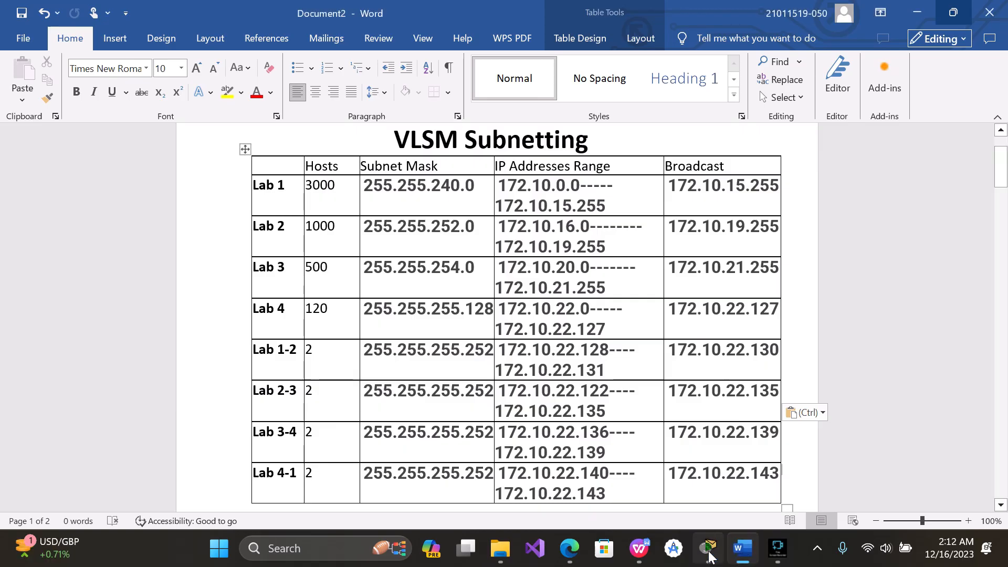
{"action": "left_click", "coordinate": [709, 557]}
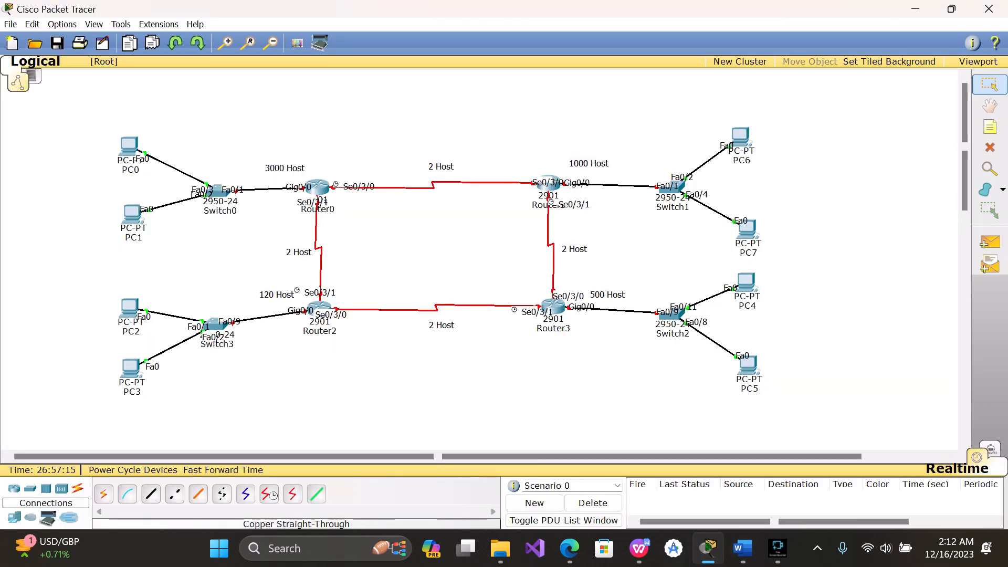
{"action": "left_click", "coordinate": [318, 187]}
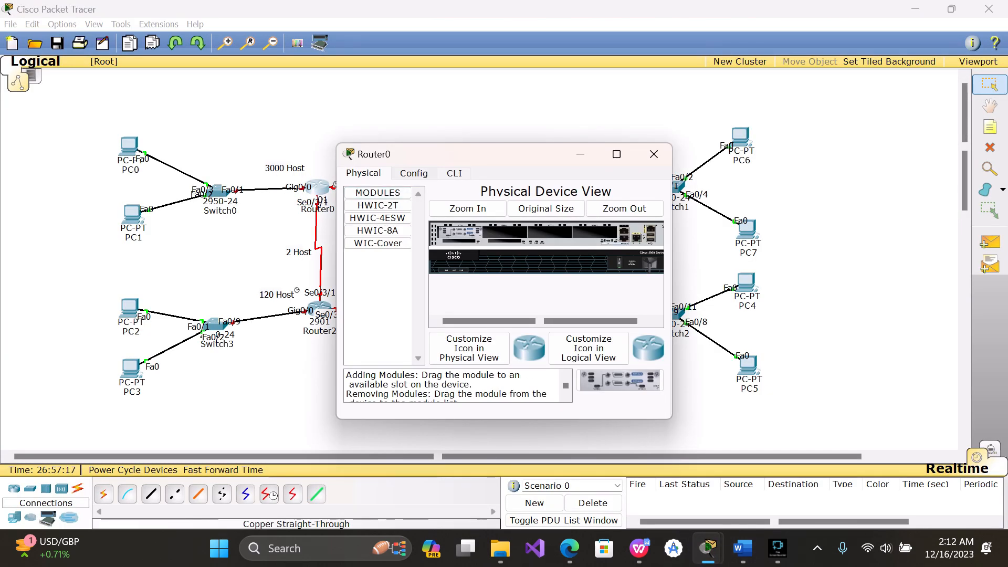
{"action": "left_click", "coordinate": [420, 176]}
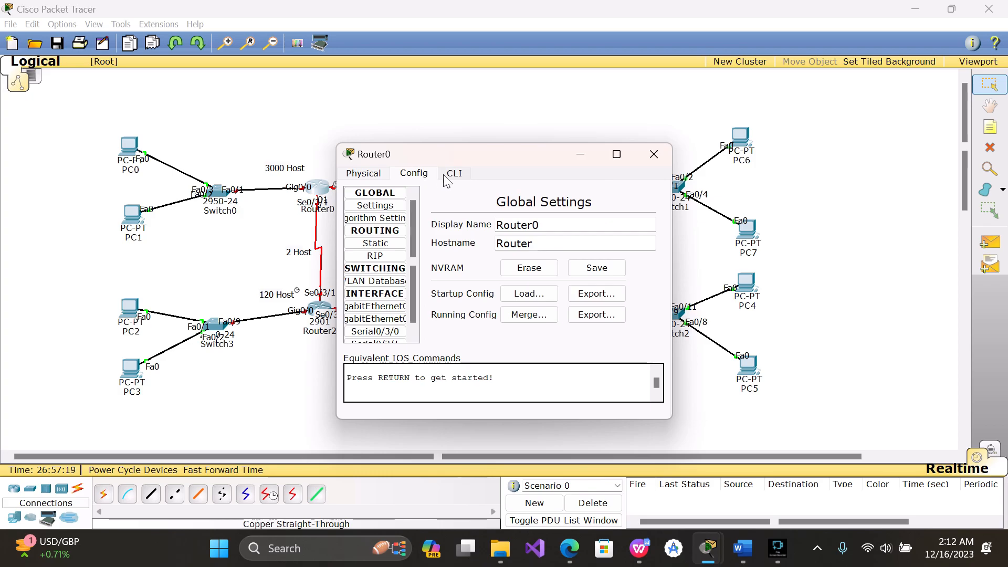
{"action": "left_click", "coordinate": [444, 175]}
Enter privileged mode on Router0 with EN, and enter global configuration mode with configure terminal
{"action": "key", "text": "Return"}
{"action": "type", "text": "E"}
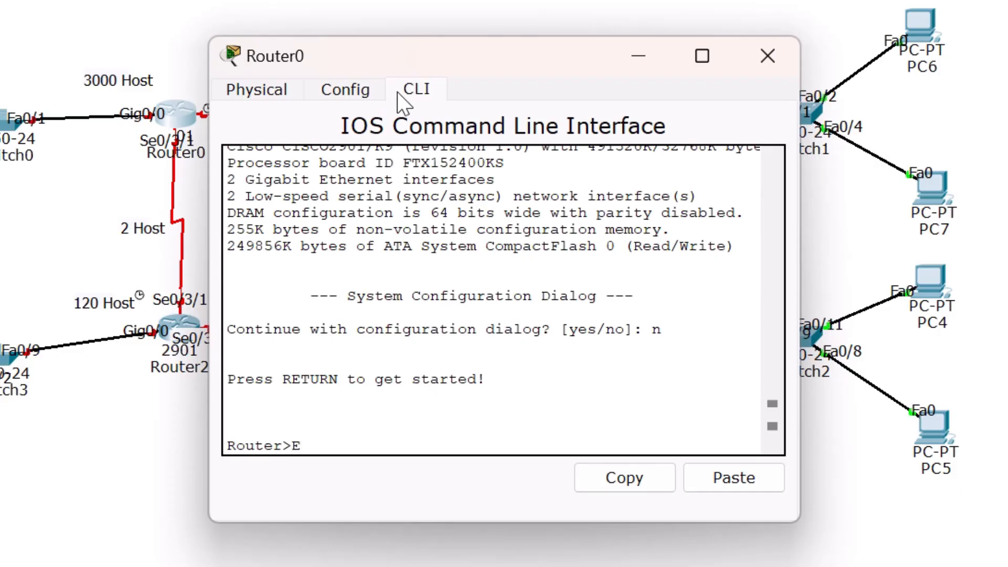
{"action": "type", "text": "N"}
{"action": "key", "text": "Return"}
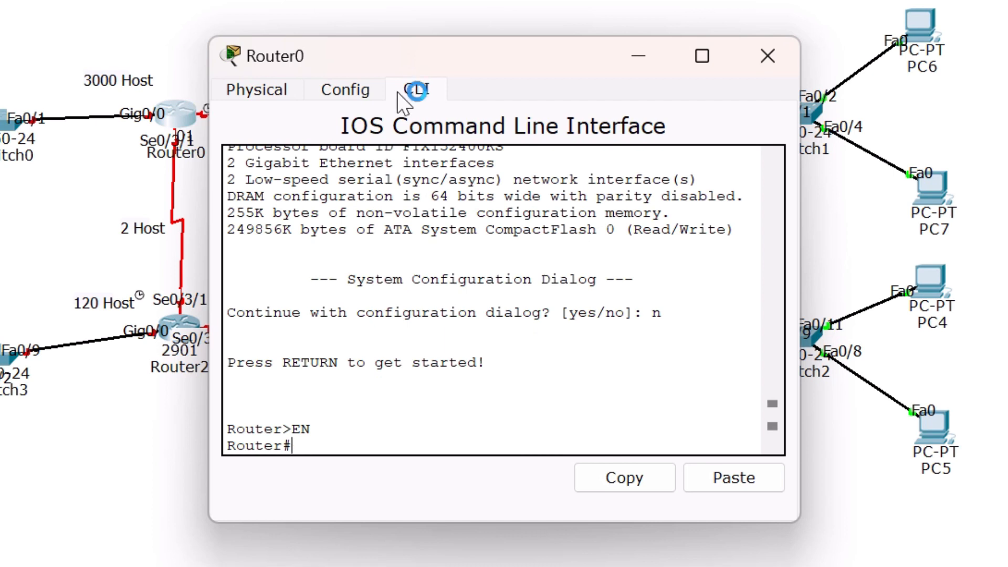
{"action": "type", "text": "conf"}
{"action": "key", "text": "Tab"}
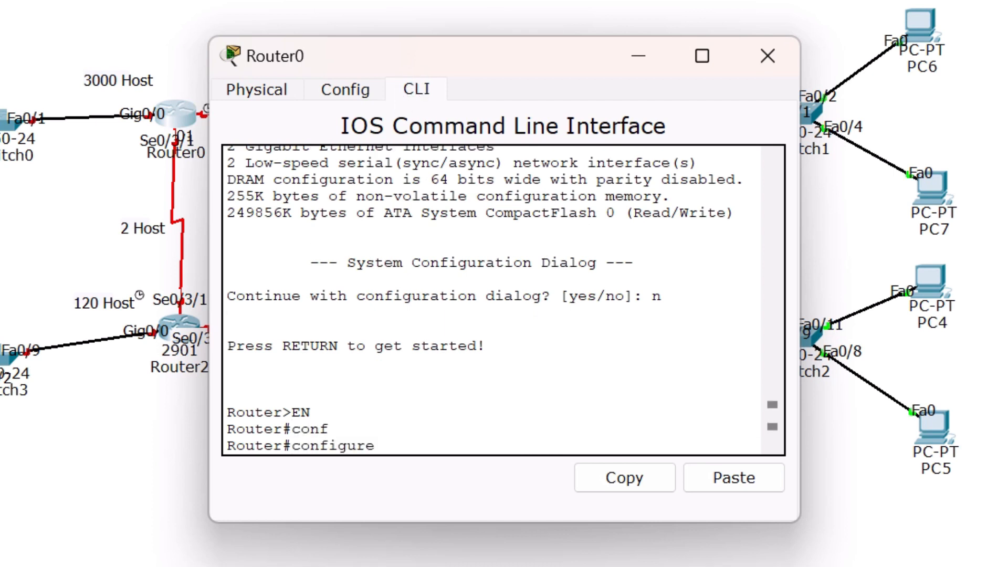
{"action": "type", "text": "ter"}
{"action": "key", "text": "Tab"}
{"action": "key", "text": "Return"}
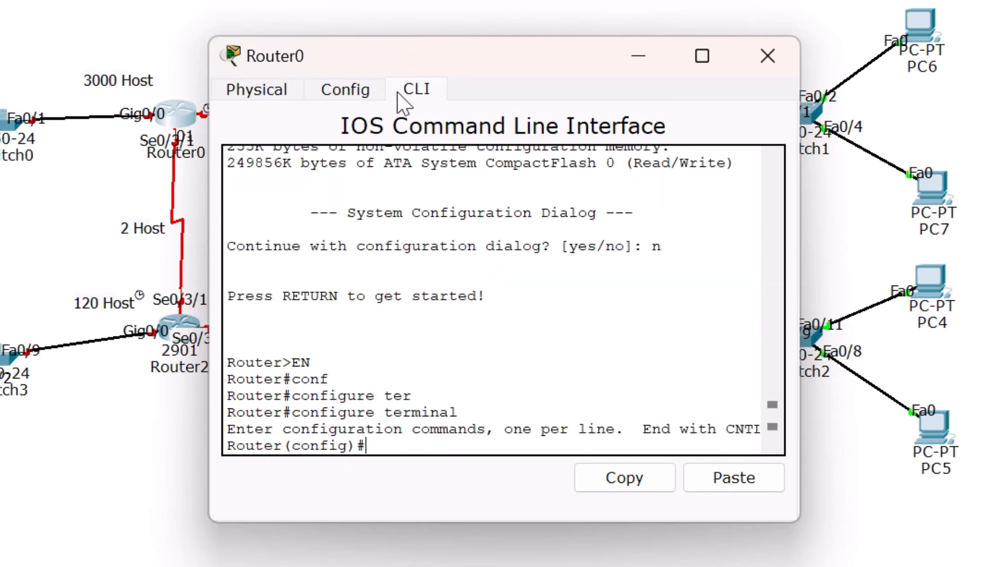
Assign the IP address 172.10.0.1 with mask 255.255.240.0 to interface gig0/0 on Router0
{"action": "type", "text": "interface"}
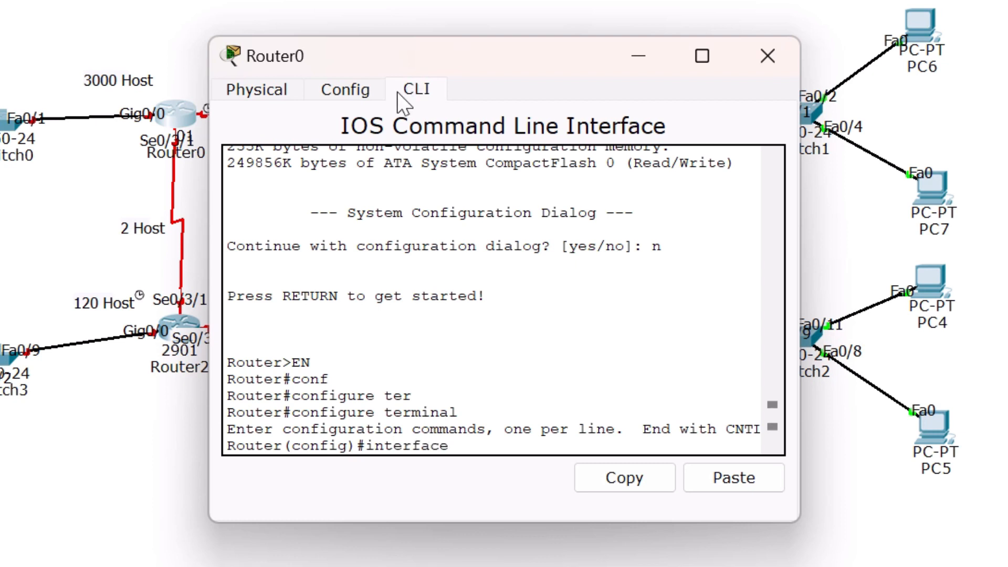
{"action": "type", "text": " gig0/0"}
{"action": "key", "text": "Return"}
{"action": "type", "text": "if)#i"}
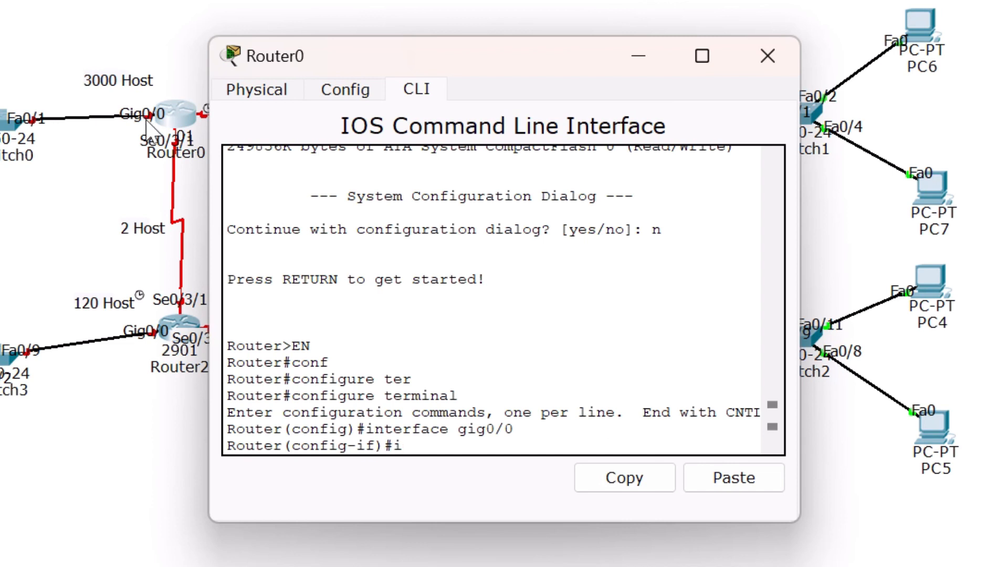
{"action": "type", "text": "p add 172"}
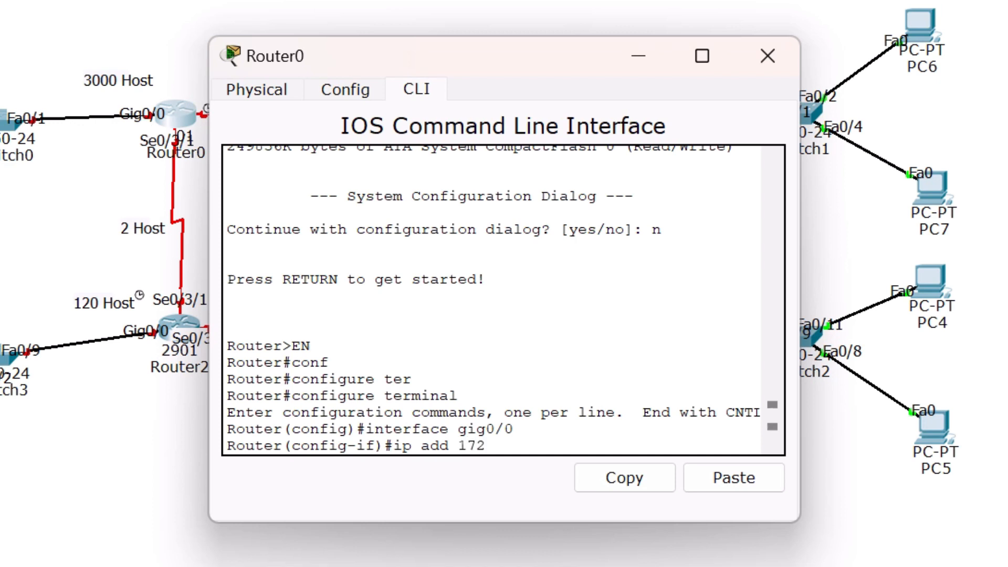
{"action": "type", "text": ".10.0.1 255"}
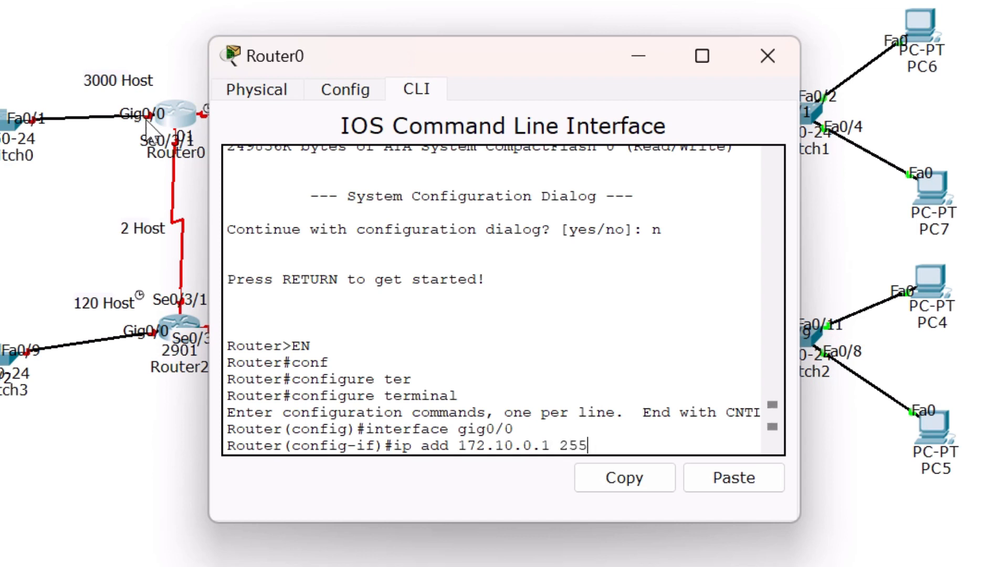
{"action": "type", "text": ".255.240.0"}
{"action": "key", "text": "Return"}
Enable Router0's gig0/0 interface with no shut and return to the interface configuration prompt
{"action": "type", "text": "no sh"}
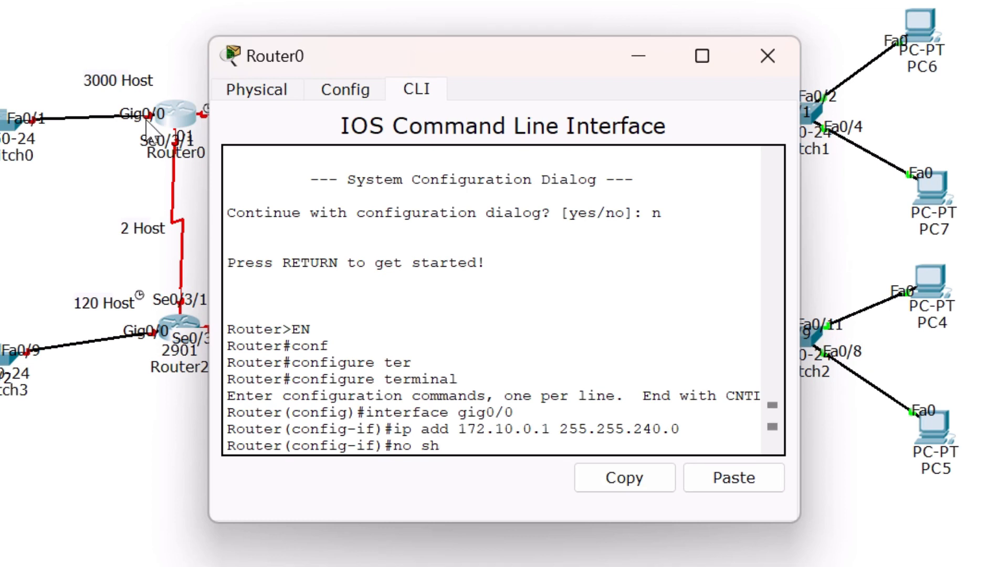
{"action": "type", "text": "ut"}
{"action": "key", "text": "Return"}
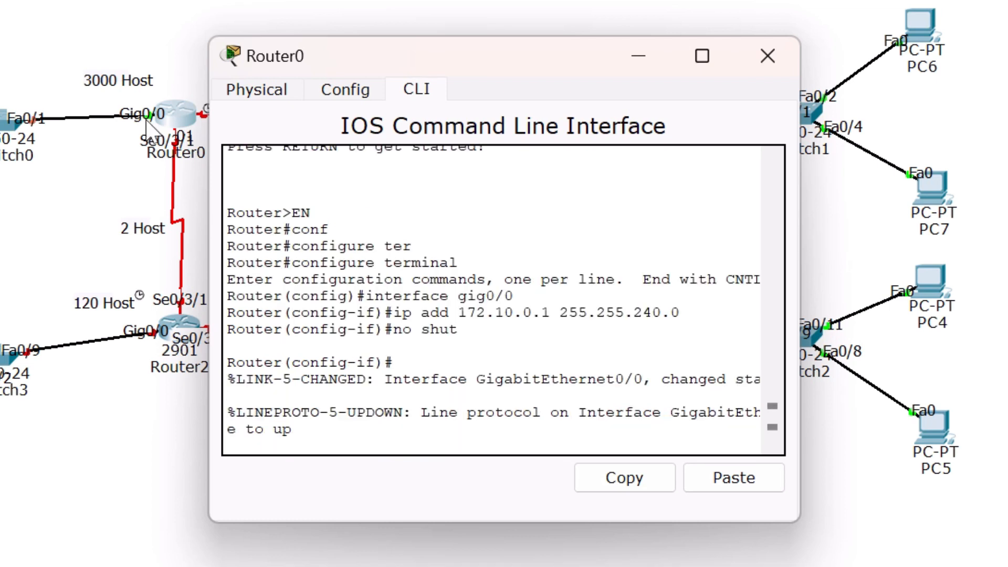
{"action": "key", "text": "Return"}
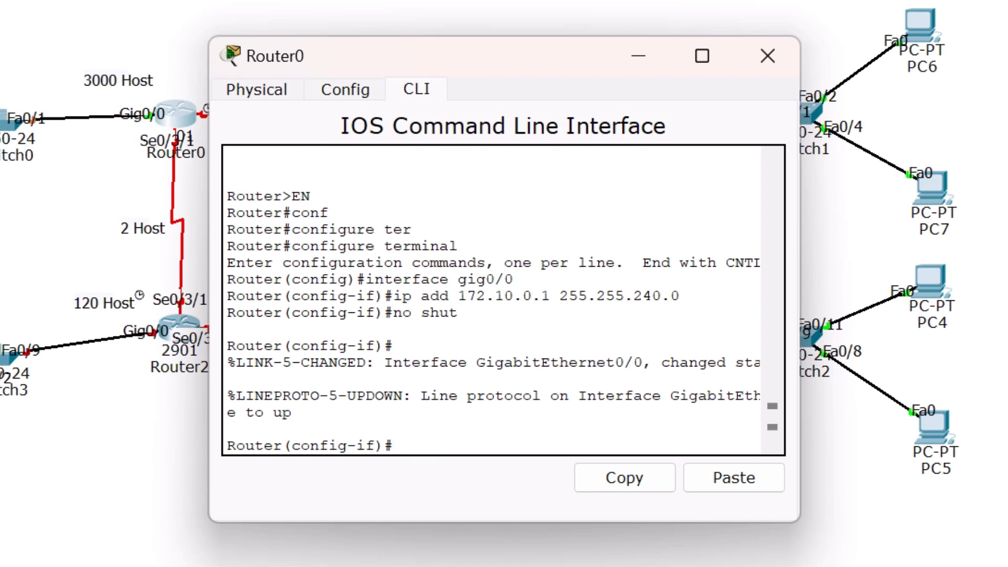
Copy the address 172.10.0.1 from Router0's command line and minimize the router window
{"action": "left_click_drag", "start_coordinate": [424, 47], "coordinate": [488, 51]}
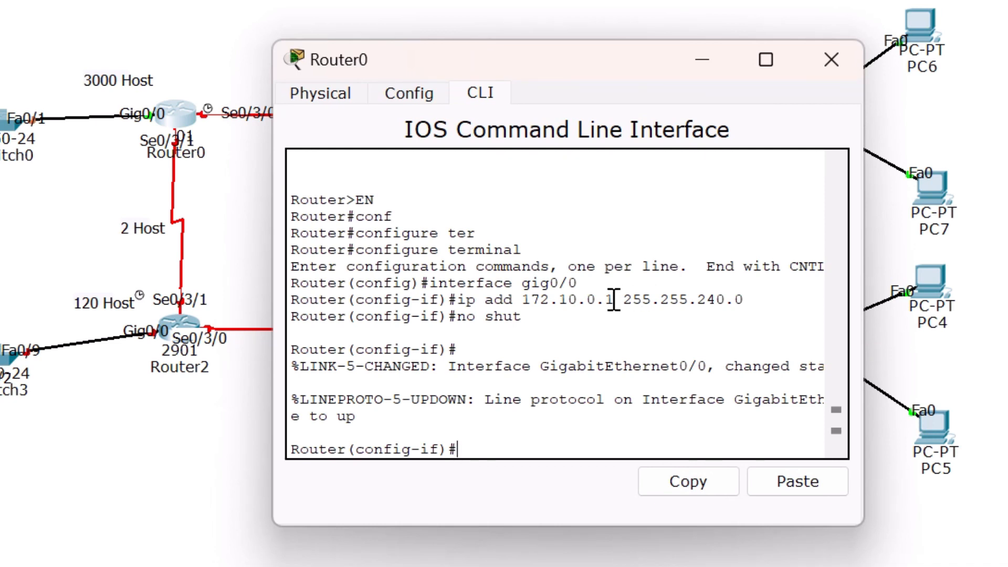
{"action": "left_click_drag", "start_coordinate": [614, 300], "coordinate": [525, 310]}
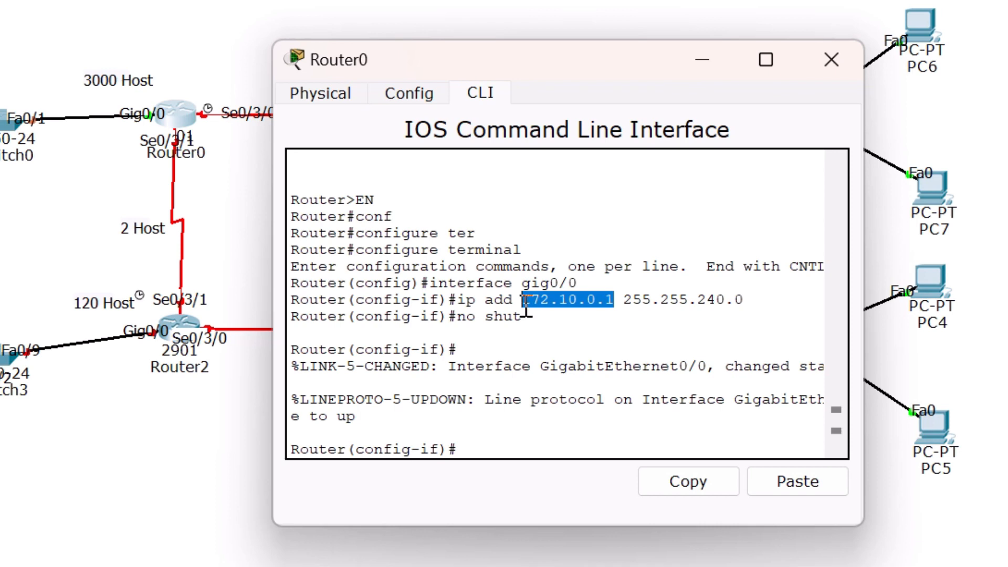
{"action": "left_click", "coordinate": [710, 485]}
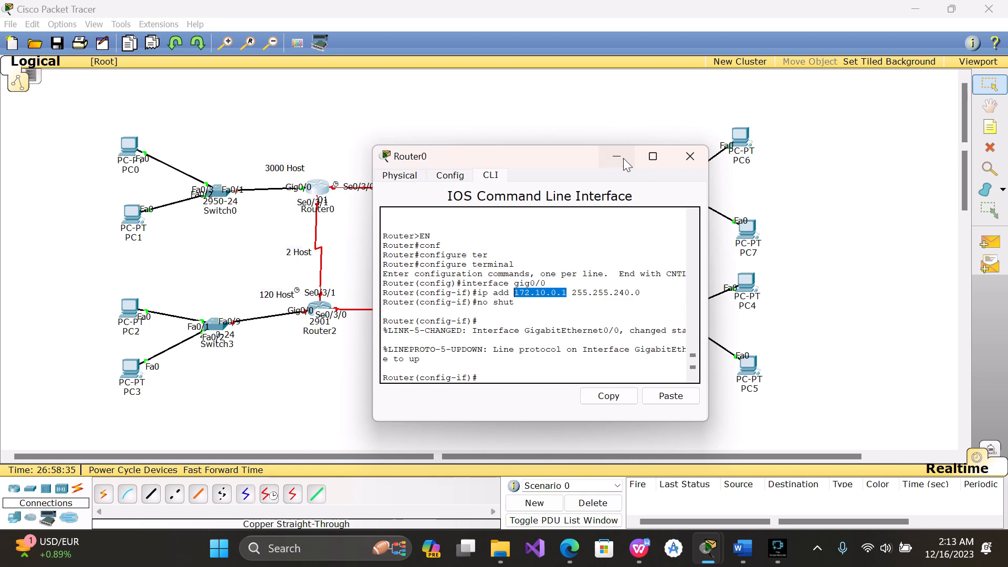
{"action": "left_click", "coordinate": [623, 158]}
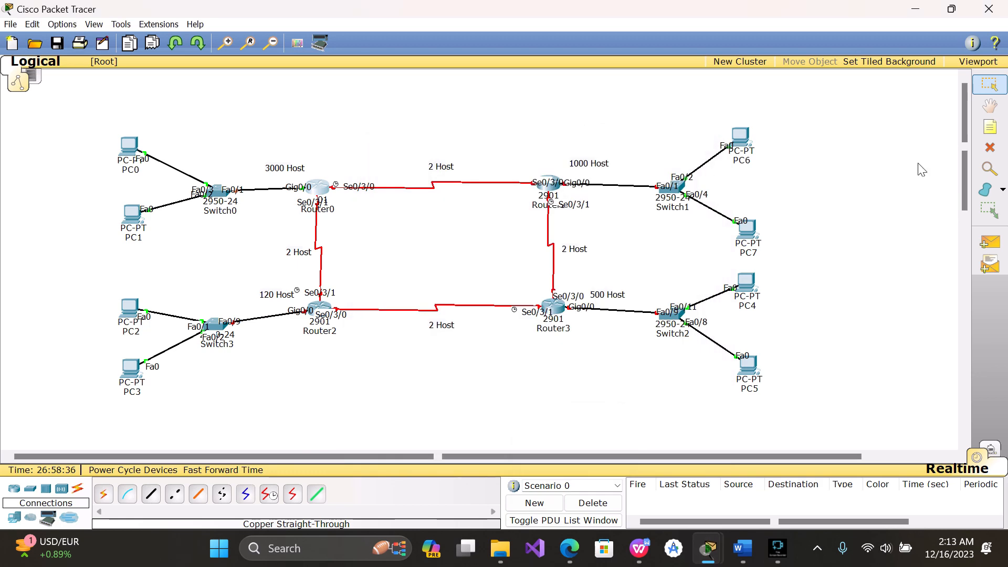
Place a note with the copied address 172.10.0.1 beside Router0's Gig0/0 port, just below the link to Switch0
{"action": "left_click", "coordinate": [989, 126]}
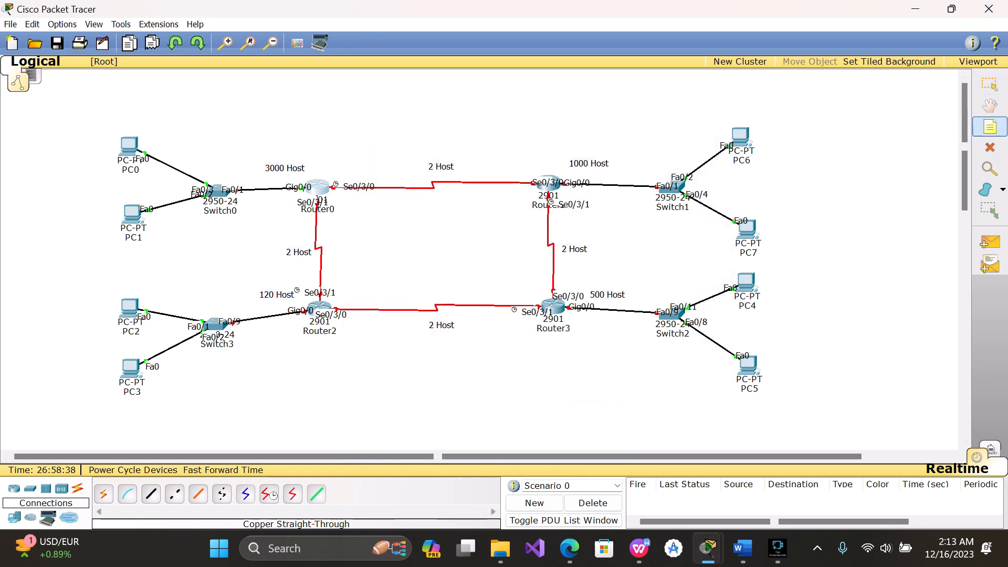
{"action": "left_click", "coordinate": [262, 177]}
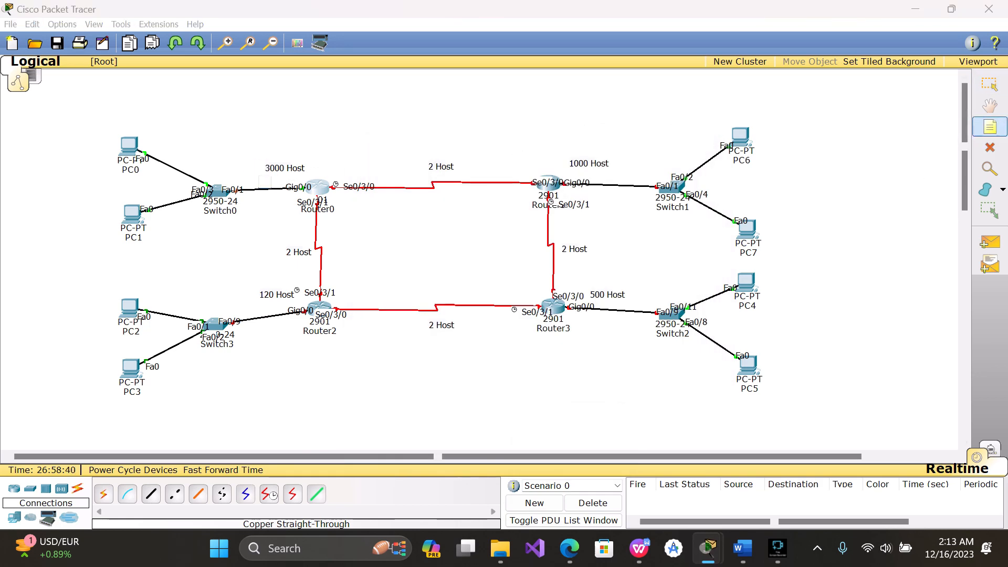
{"action": "key", "text": "ctrl+v"}
{"action": "left_click", "coordinate": [281, 241]}
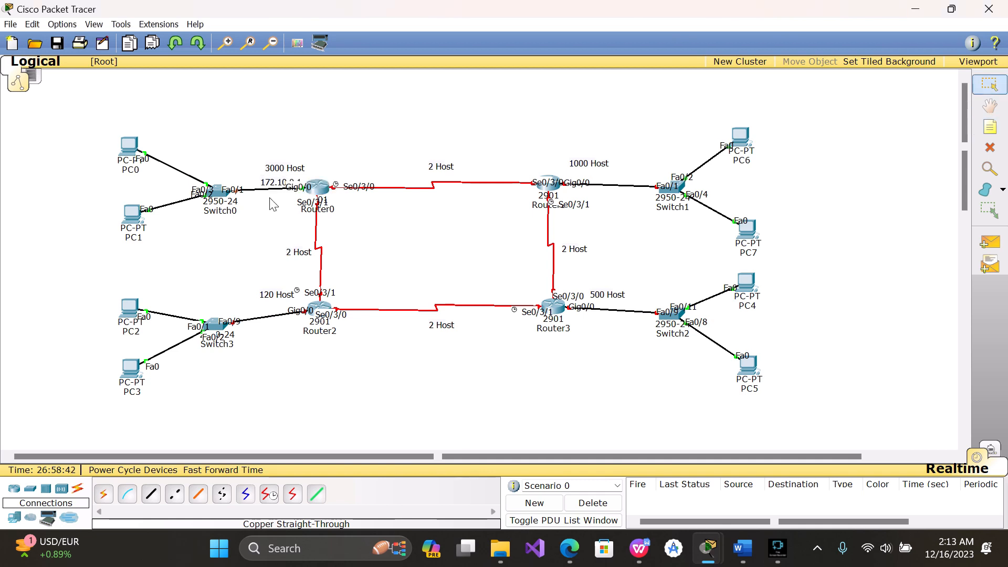
{"action": "left_click_drag", "start_coordinate": [273, 190], "coordinate": [270, 204]}
Open Router1's command line interface and decline the initial configuration dialog with n
{"action": "left_click", "coordinate": [548, 183]}
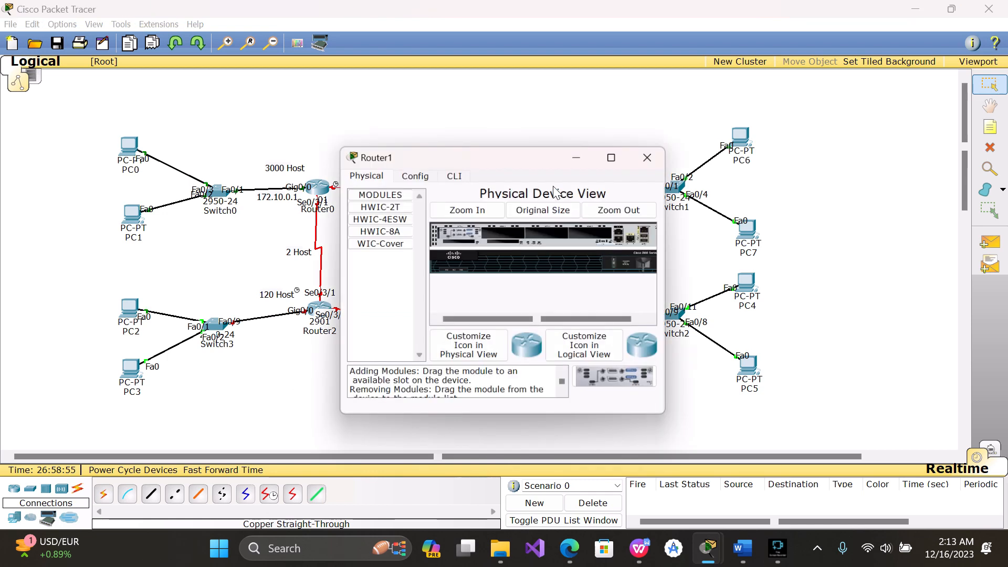
{"action": "left_click_drag", "start_coordinate": [530, 156], "coordinate": [357, 133]}
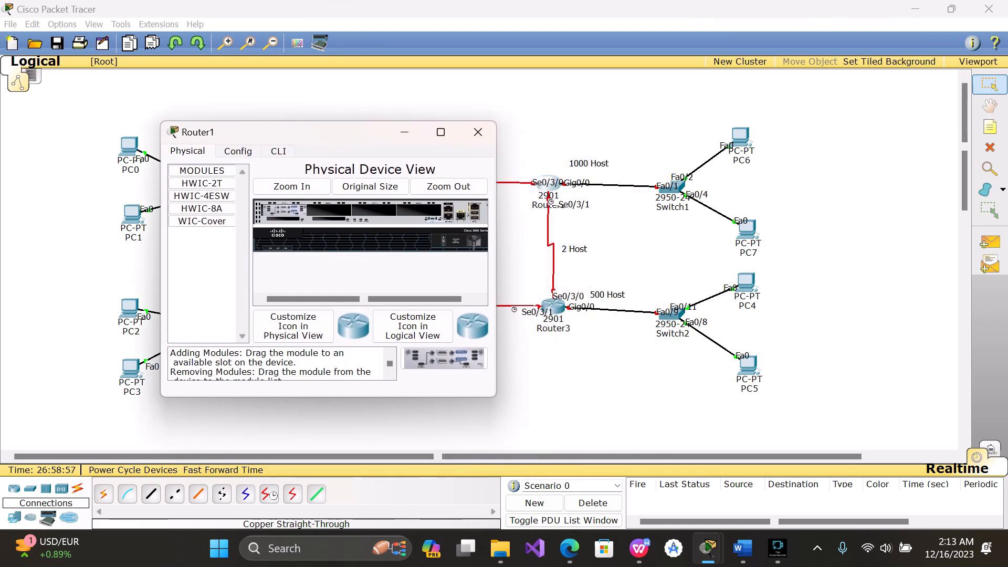
{"action": "left_click", "coordinate": [278, 151]}
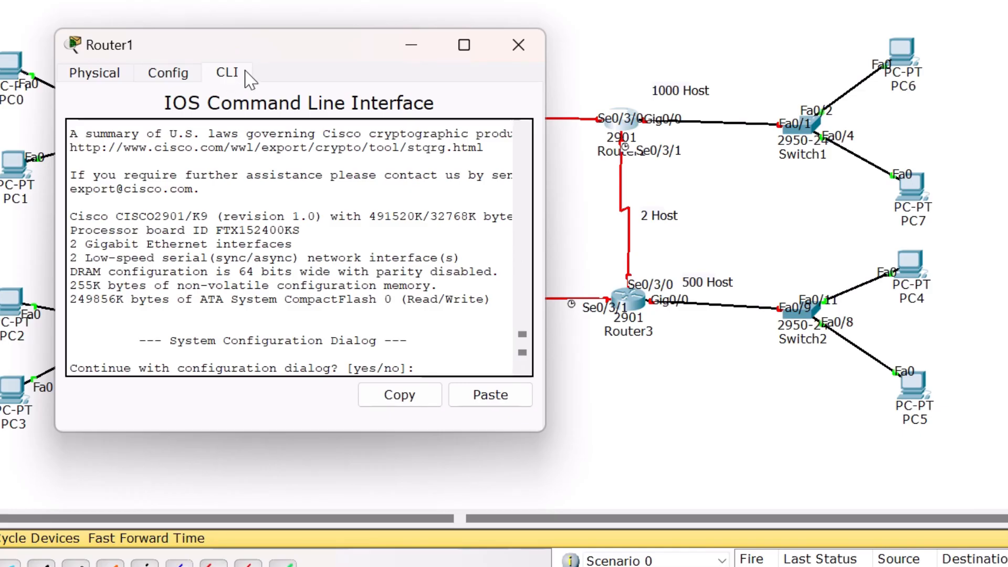
{"action": "left_click_drag", "start_coordinate": [304, 29], "coordinate": [316, 53]}
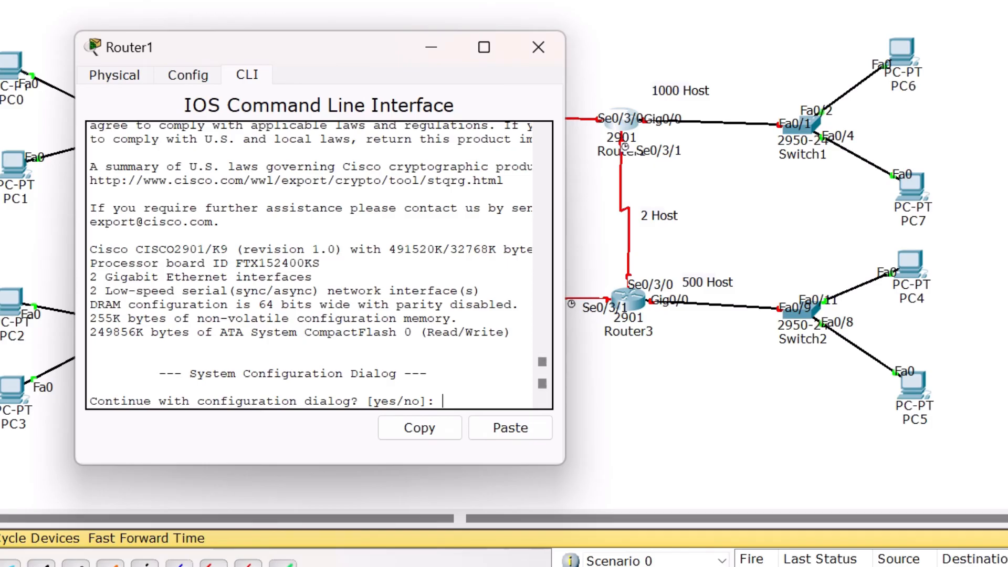
{"action": "type", "text": "n"}
{"action": "key", "text": "Return"}
{"action": "key", "text": "Return"}
Enter privileged mode on Router1 with en, and enter global configuration mode with conf t
{"action": "type", "text": "en"}
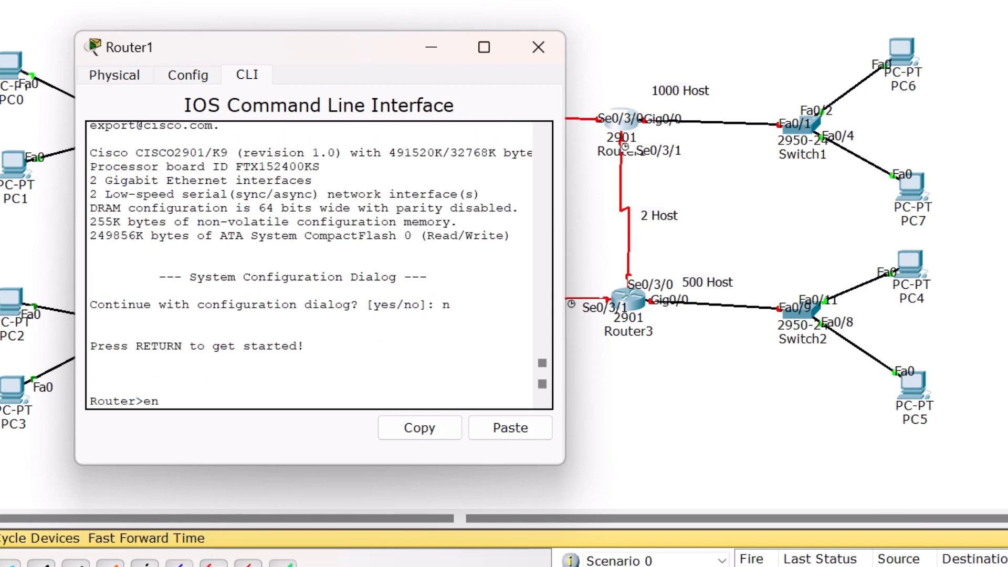
{"action": "key", "text": "Return"}
{"action": "type", "text": "conf "}
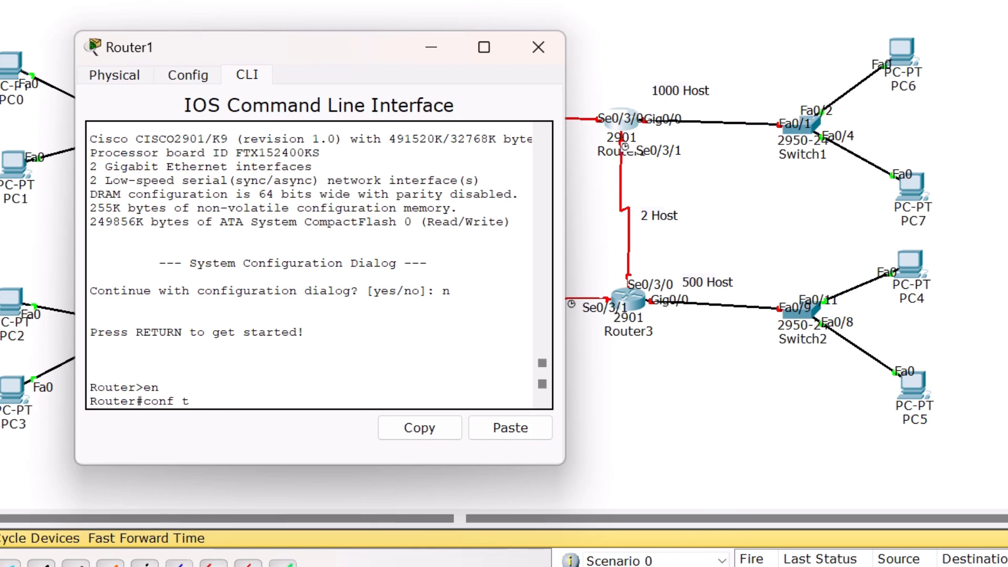
{"action": "type", "text": "t"}
{"action": "key", "text": "Return"}
Assign the IP address 172.10.16.1 with mask 255.255.252.0 to interface gig0/0 on Router1
{"action": "type", "text": "in"}
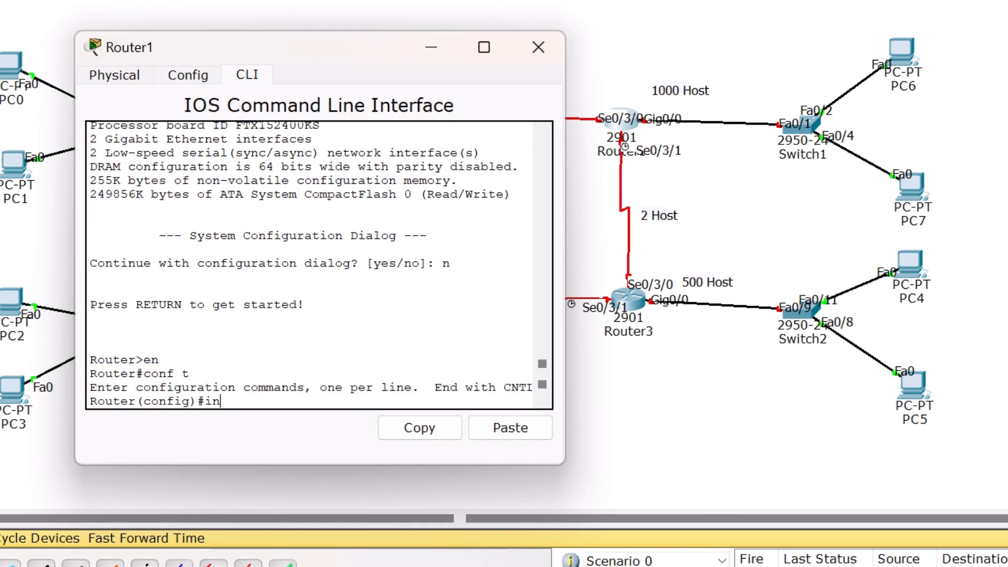
{"action": "type", "text": "terface gig0/0"}
{"action": "key", "text": "Return"}
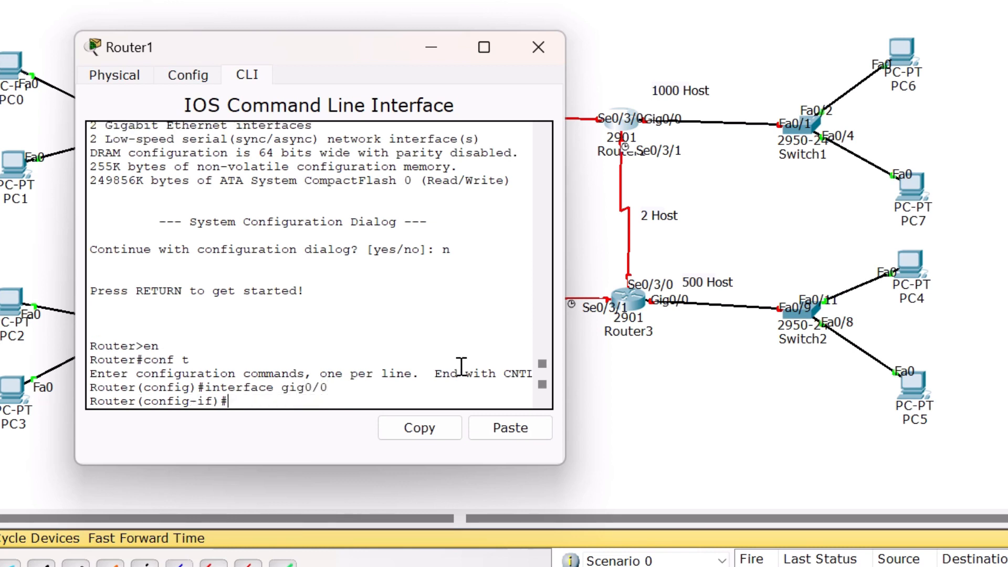
{"action": "type", "text": "ip add 172.10.16.1"}
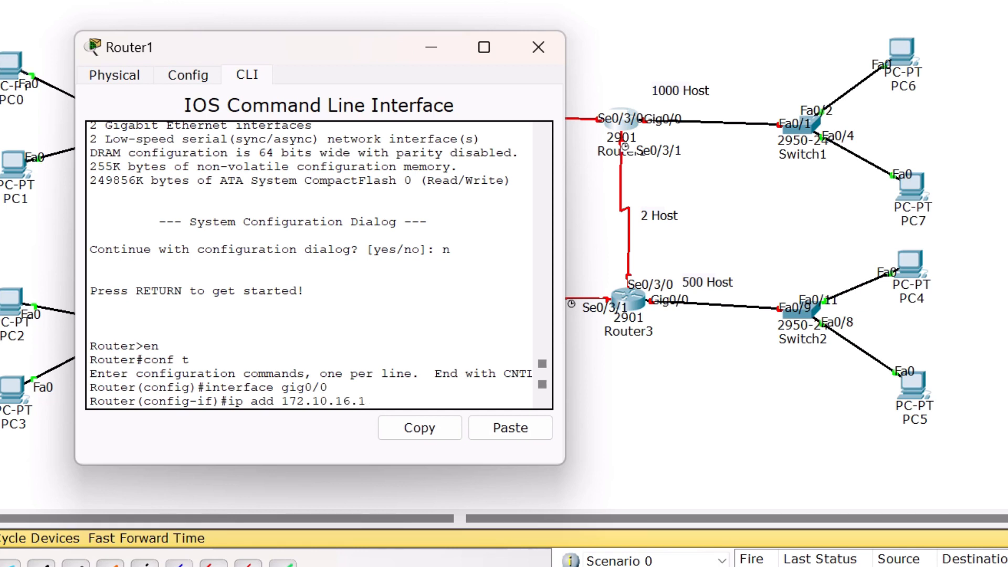
{"action": "type", "text": "55.155.252.0"}
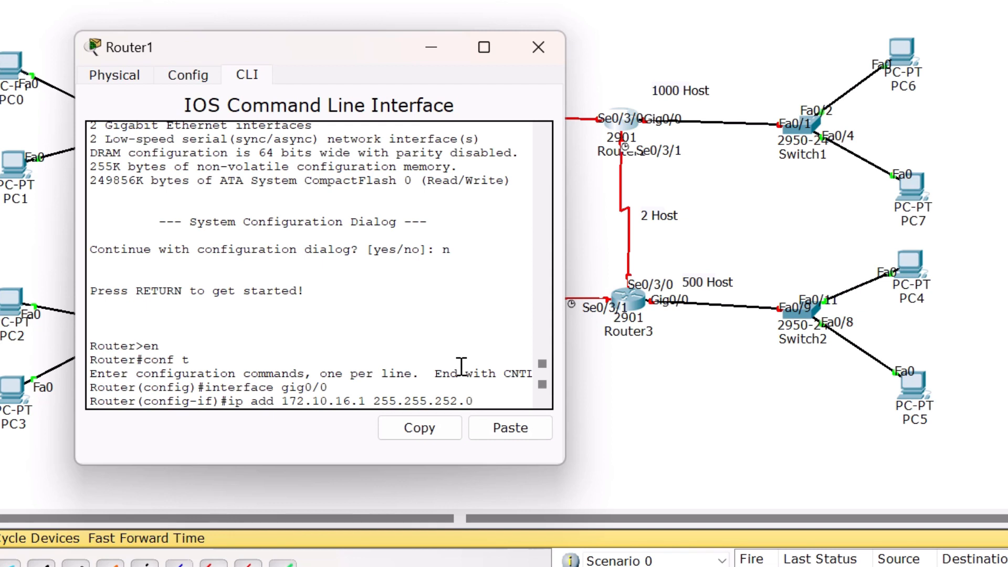
{"action": "key", "text": "Return"}
Enable Router1's gig0/0 interface with no shut
{"action": "type", "text": "no "}
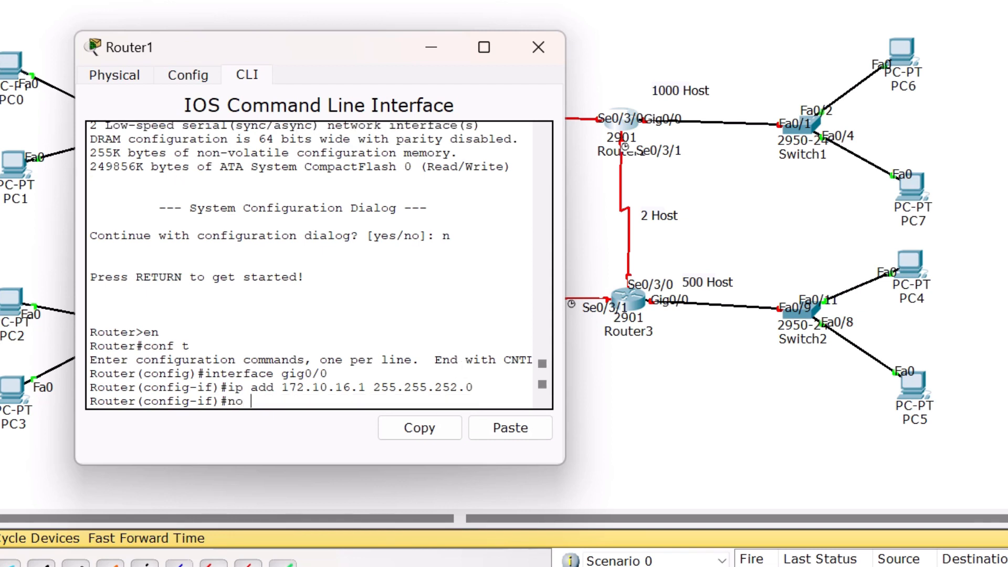
{"action": "type", "text": "shut"}
{"action": "key", "text": "Return"}
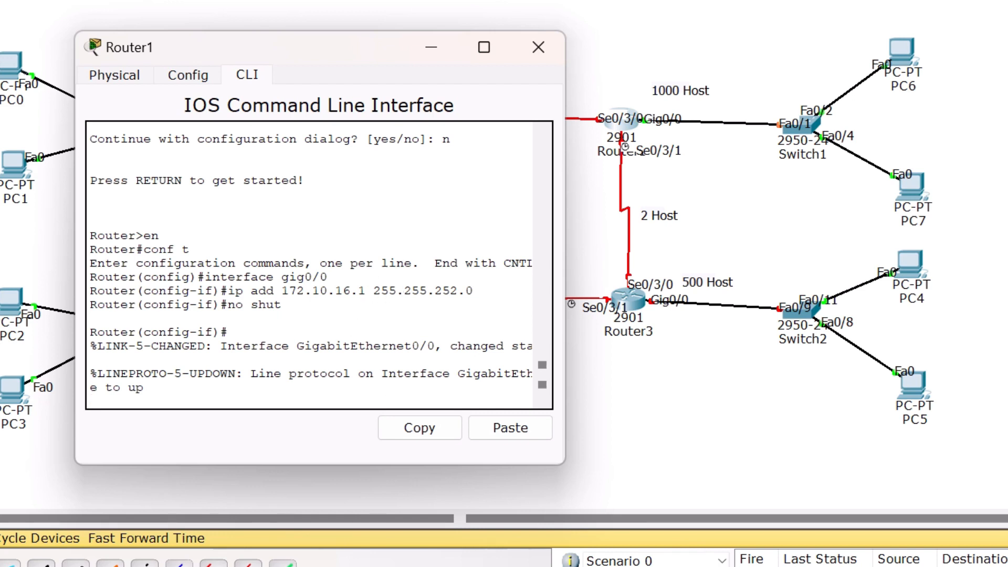
Copy the address 172.10.16.1 from Router1's command line and close the router window
{"action": "left_click_drag", "start_coordinate": [366, 291], "coordinate": [282, 290]}
{"action": "key", "text": "ctrl+c"}
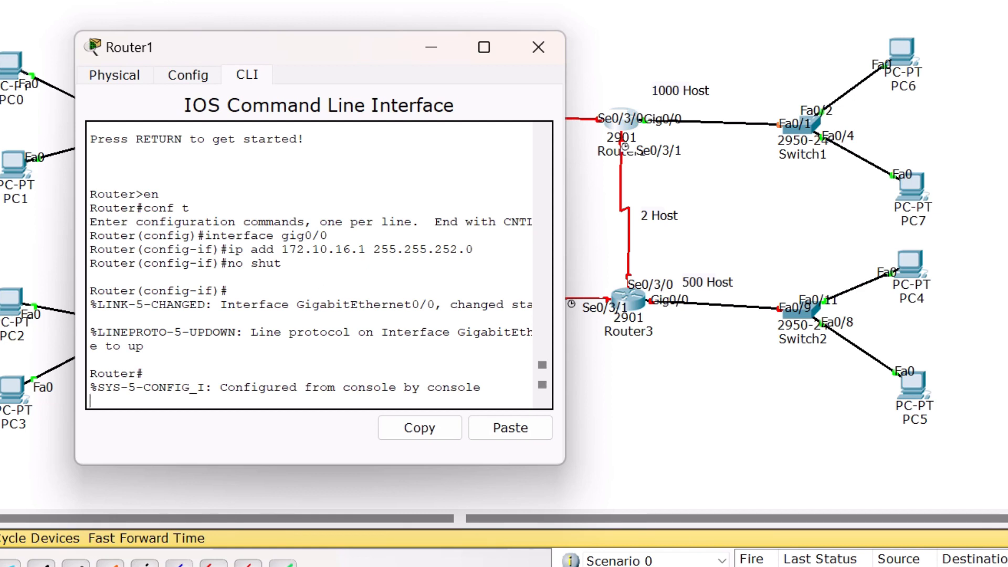
{"action": "left_click_drag", "start_coordinate": [367, 249], "coordinate": [282, 250]}
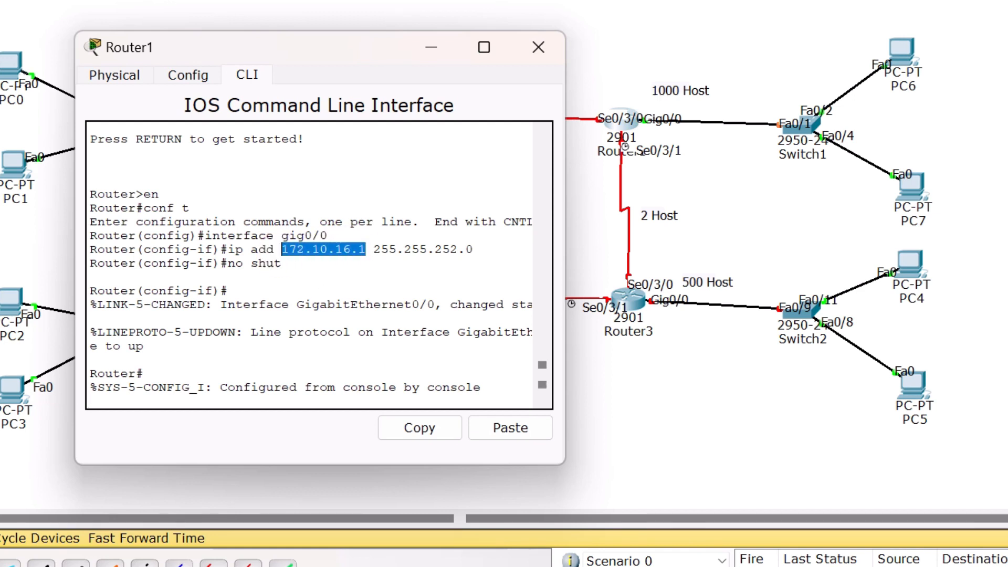
{"action": "left_click", "coordinate": [409, 423]}
{"action": "left_click", "coordinate": [538, 47]}
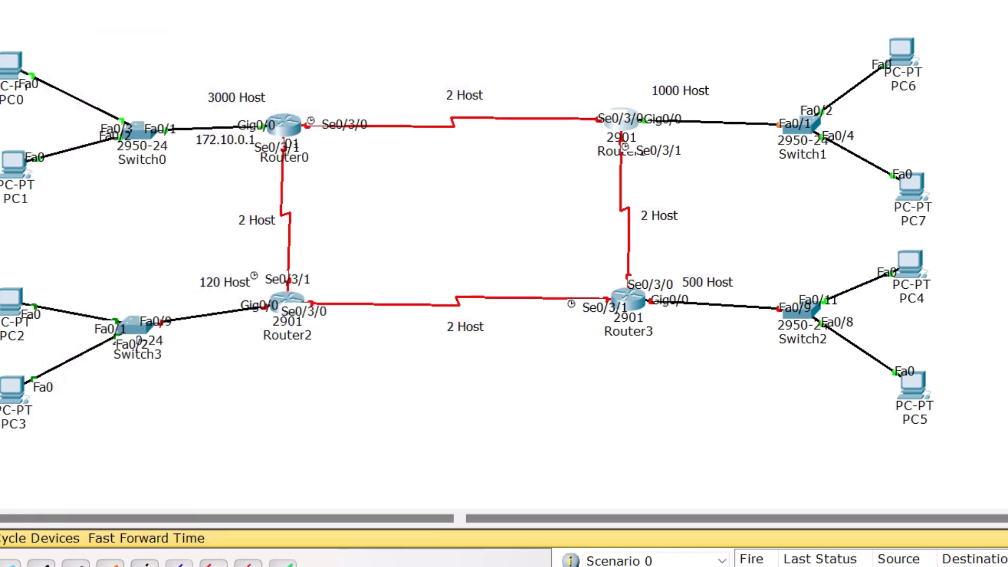
Place a note with the copied address 172.10.16.1 beside Router1's Gig0/0 port, just below the link to Switch1
{"action": "left_click", "coordinate": [646, 127]}
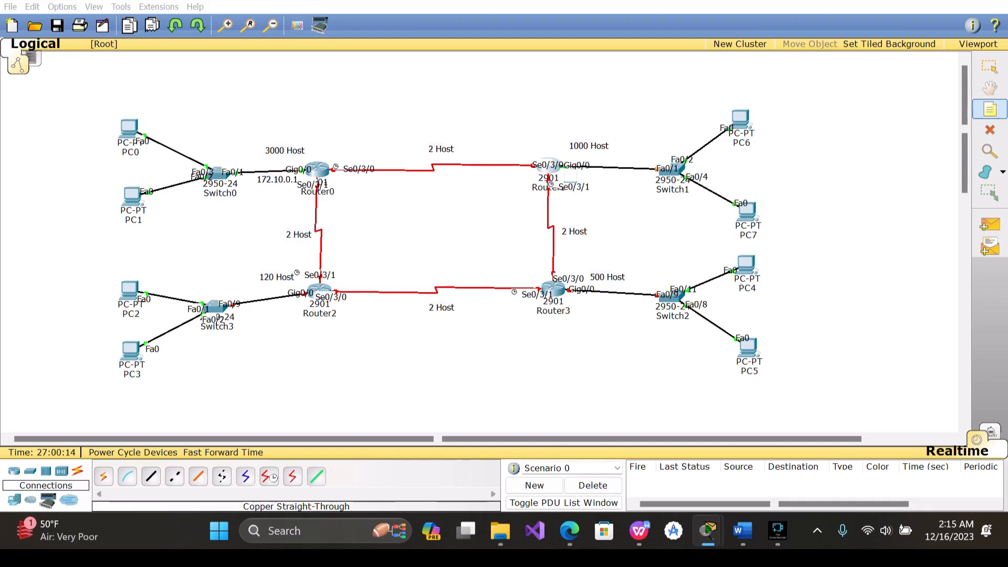
{"action": "key", "text": "ctrl+v"}
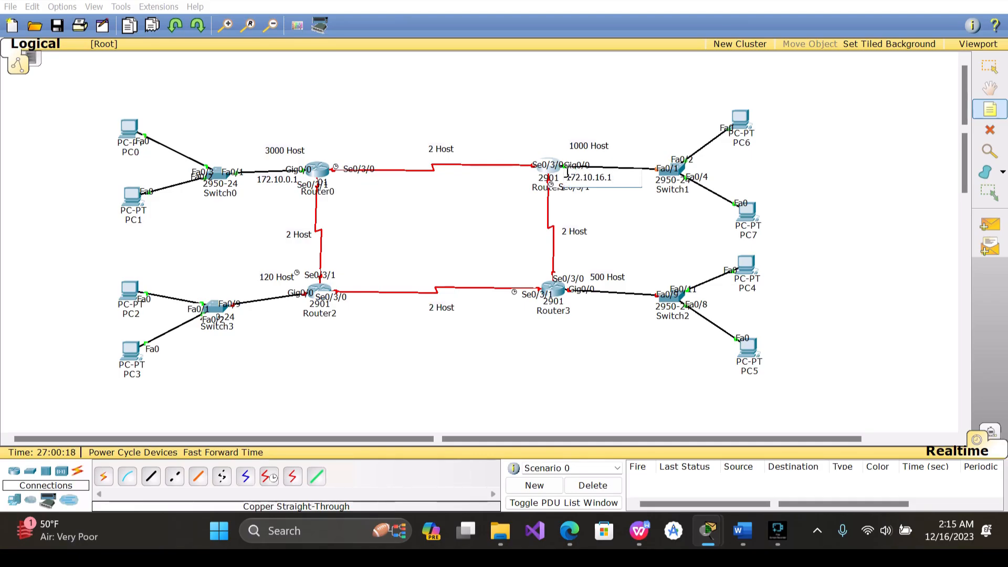
{"action": "left_click", "coordinate": [614, 213]}
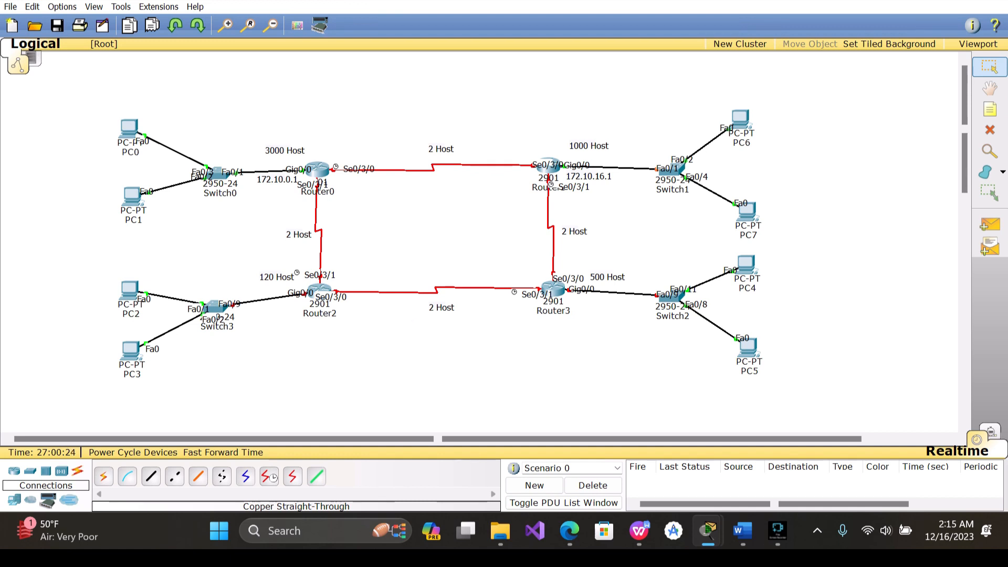
Open Router3's command line interface and decline the initial configuration dialog with n
{"action": "left_click", "coordinate": [553, 289]}
{"action": "left_click_drag", "start_coordinate": [488, 131], "coordinate": [435, 117]}
{"action": "left_click", "coordinate": [400, 143]}
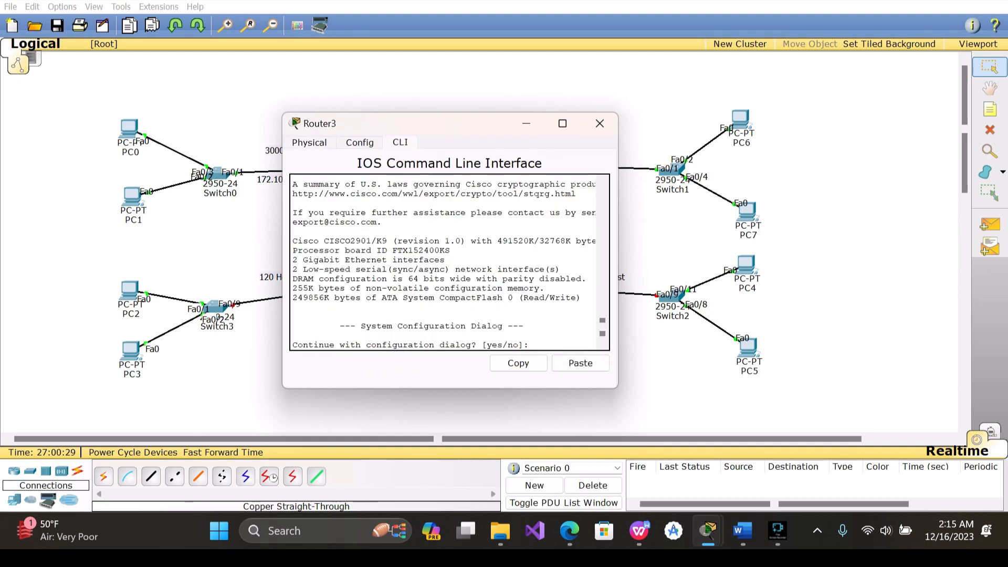
{"action": "type", "text": "n"}
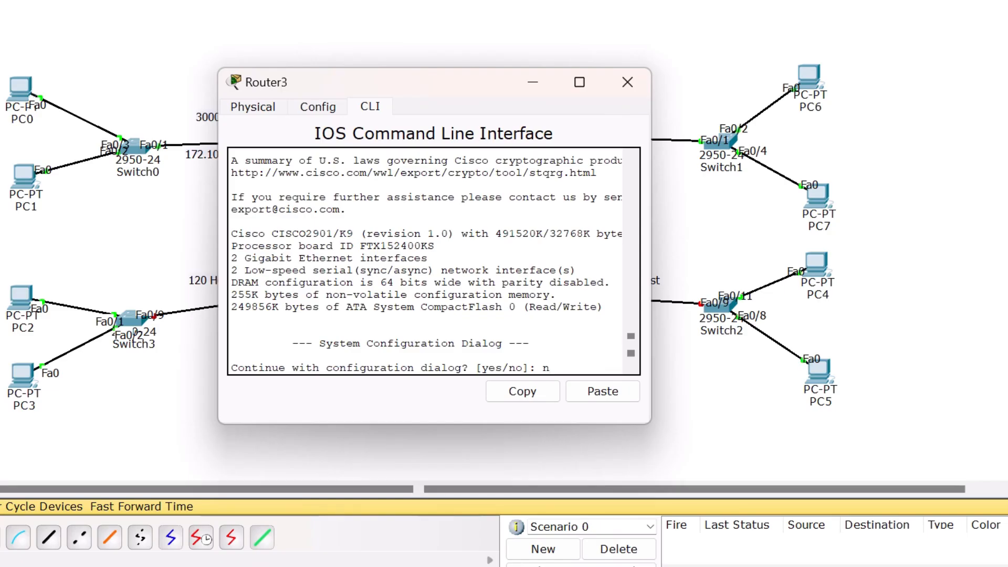
{"action": "key", "text": "Return"}
{"action": "key", "text": "Return"}
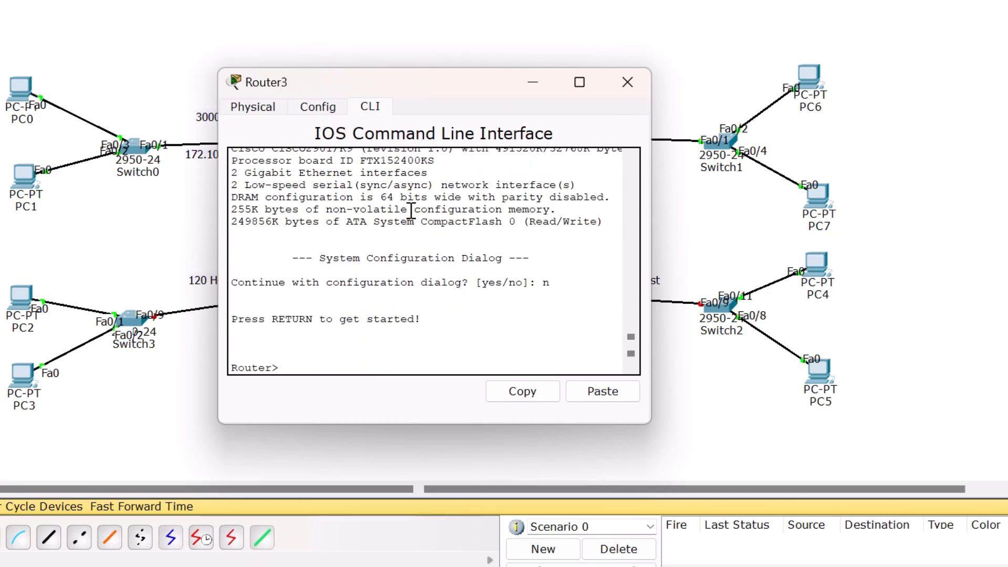
Enter global configuration mode on Router3 with en and conf t, and select interface gig0/0
{"action": "type", "text": "en"}
{"action": "key", "text": "Return"}
{"action": "type", "text": "conf t"}
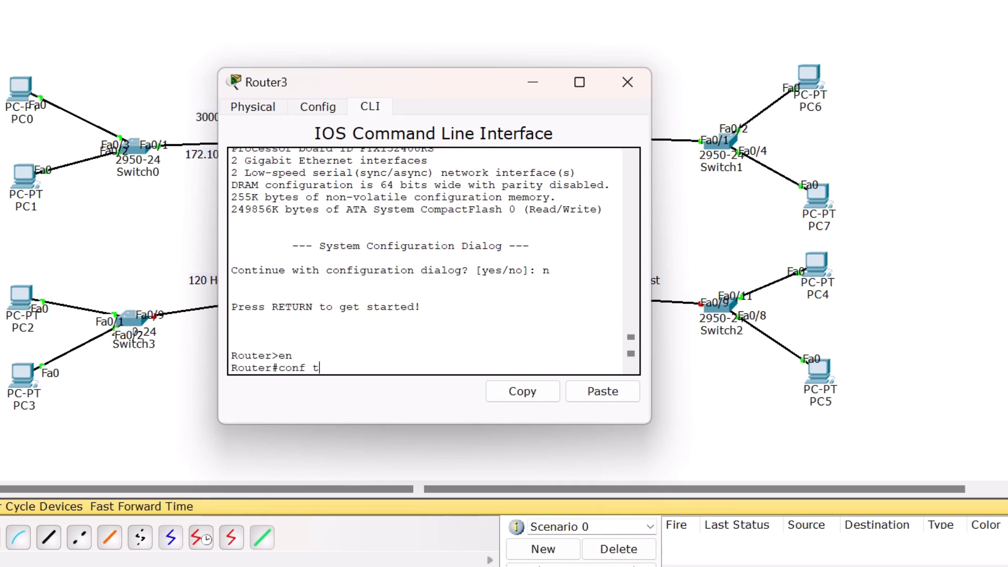
{"action": "key", "text": "Return"}
{"action": "type", "text": "in"}
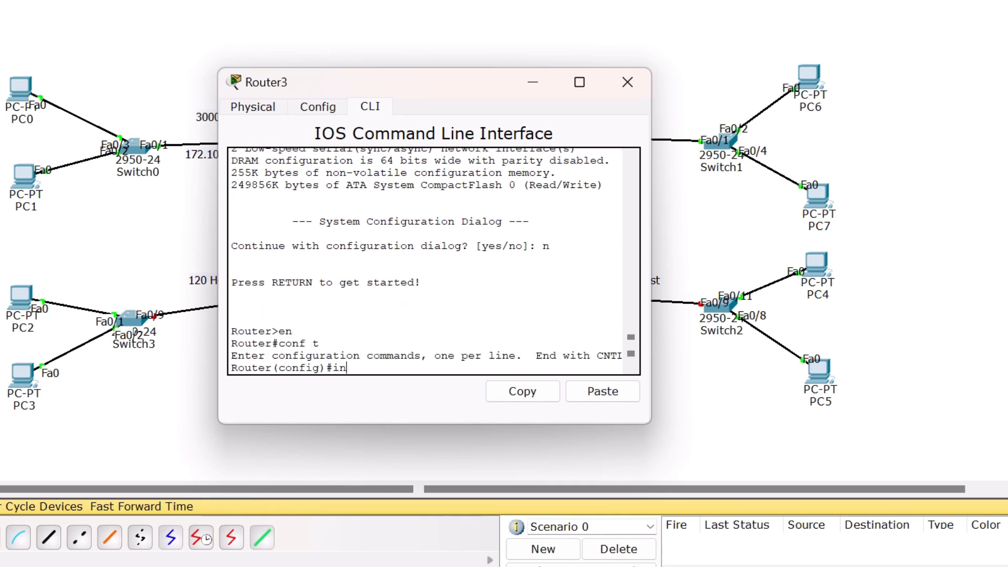
{"action": "type", "text": "terface gig0"}
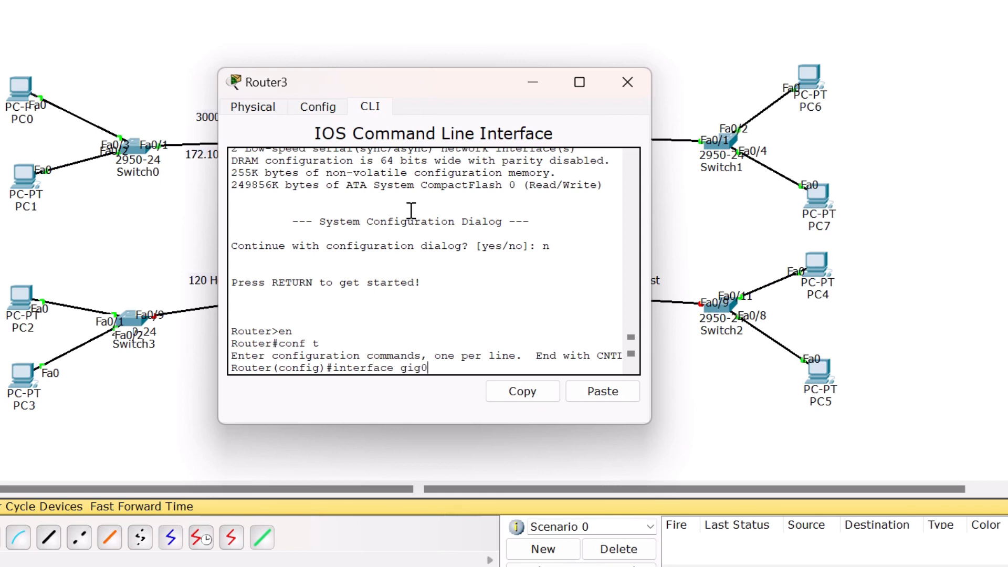
{"action": "type", "text": "/0"}
{"action": "key", "text": "Return"}
Using the Lab 3 row of the Word VLSM table, assign Router3's gig0/0 the address 172.10.20.1 255.255.254.0 and enable it with no shut
{"action": "type", "text": "ip"}
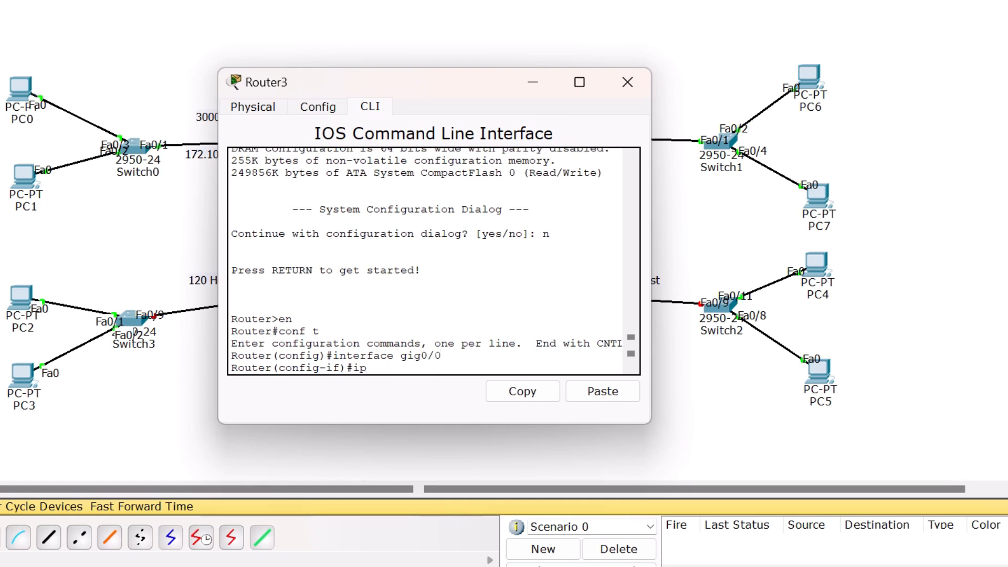
{"action": "type", "text": " add"}
{"action": "key", "text": "alt+Tab"}
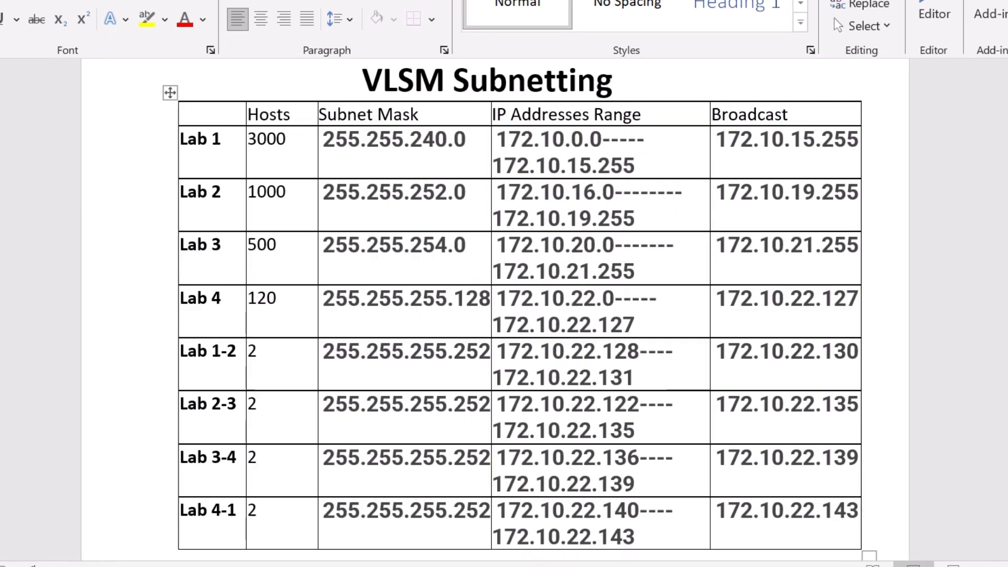
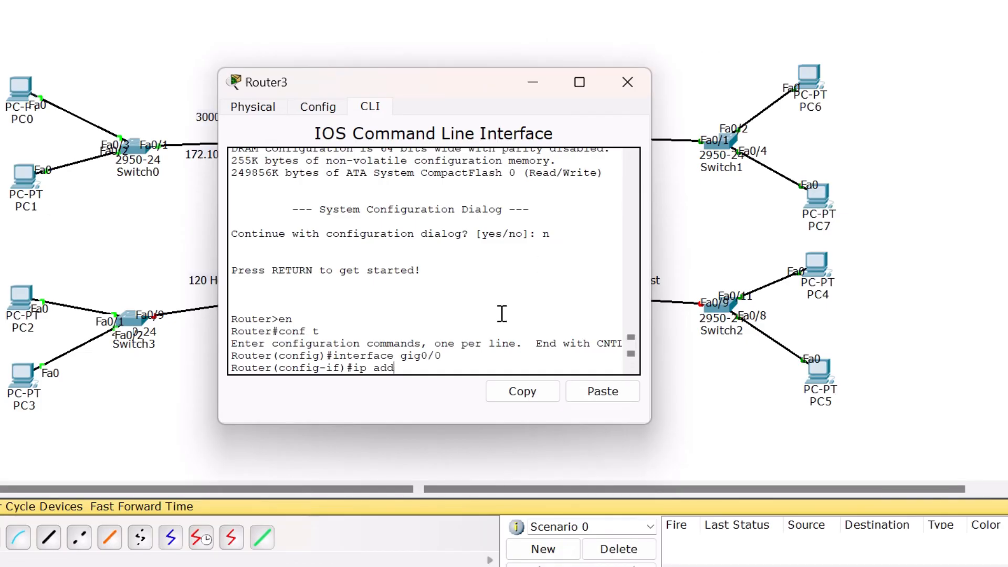
{"action": "type", "text": "72"}
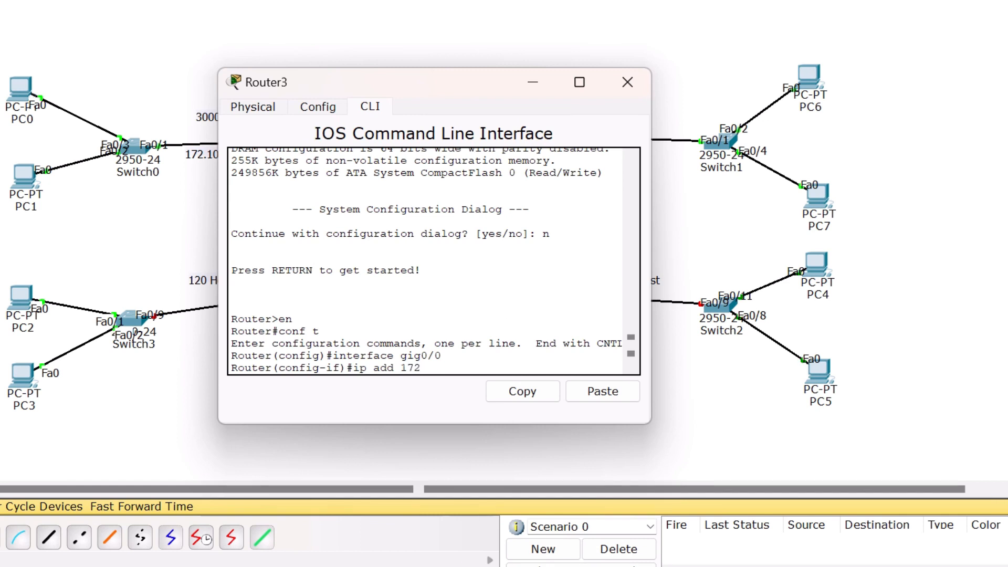
{"action": "type", "text": ".10.20.1 255.255.2"}
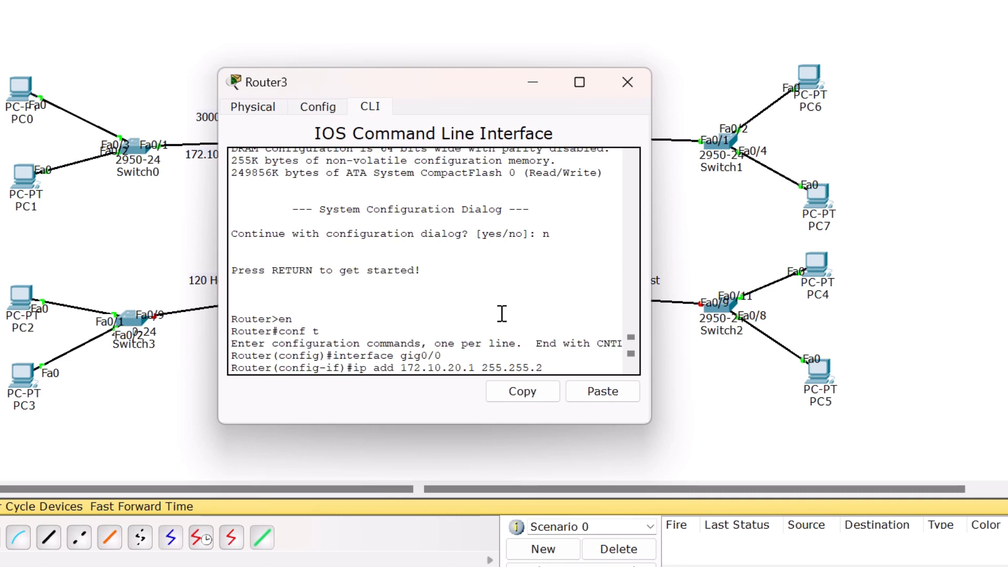
{"action": "type", "text": "54.0"}
{"action": "key", "text": "Return"}
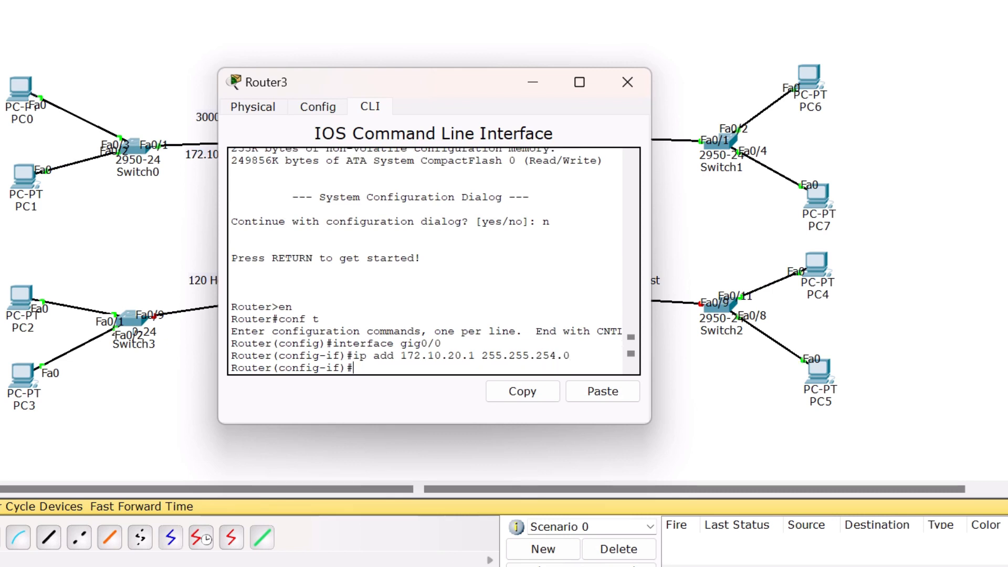
{"action": "type", "text": "no shut"}
{"action": "key", "text": "Return"}
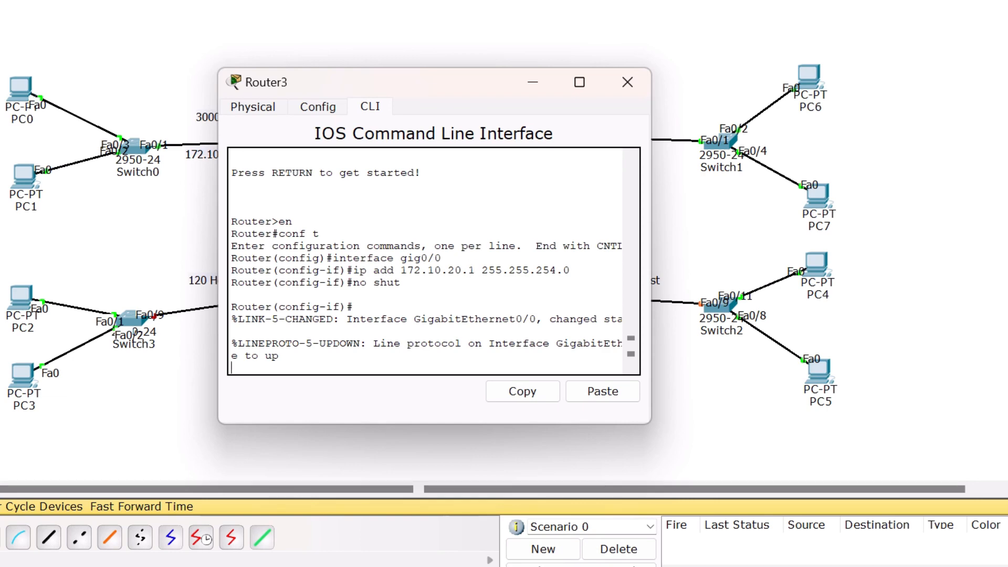
Copy the address 172.10.20.1 from Router3's command line and close the router window
{"action": "left_click_drag", "start_coordinate": [409, 270], "coordinate": [474, 269]}
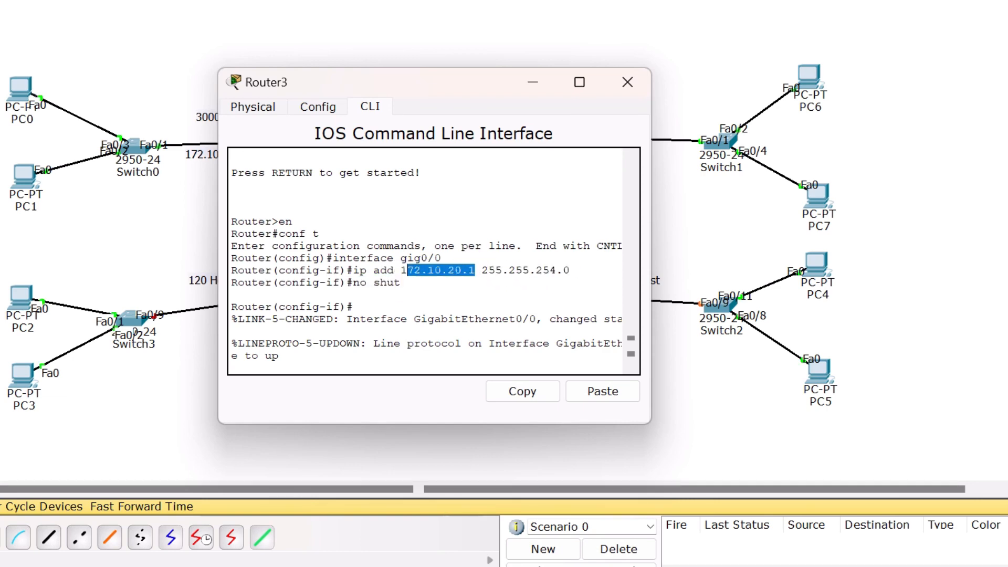
{"action": "left_click", "coordinate": [522, 391]}
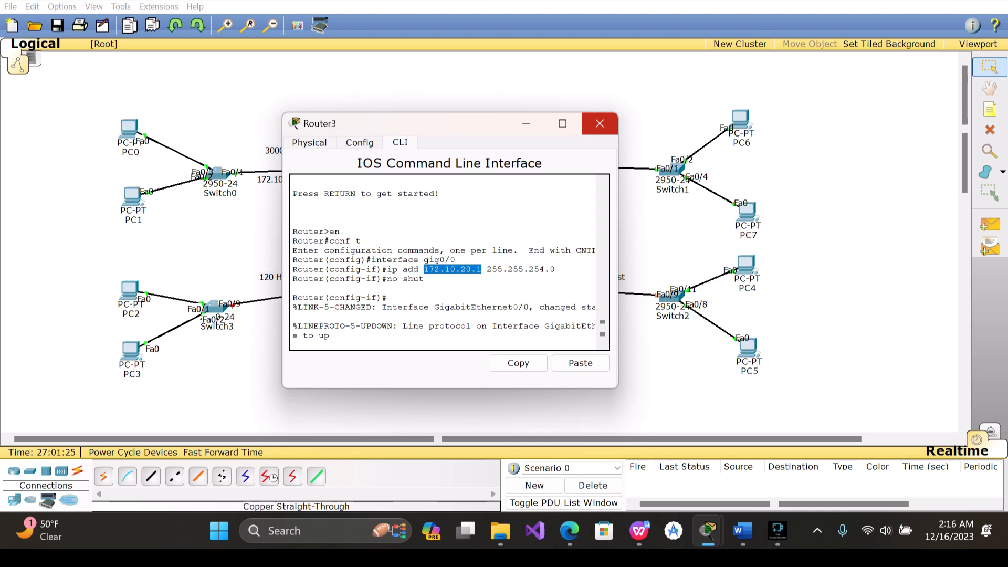
{"action": "left_click", "coordinate": [599, 123]}
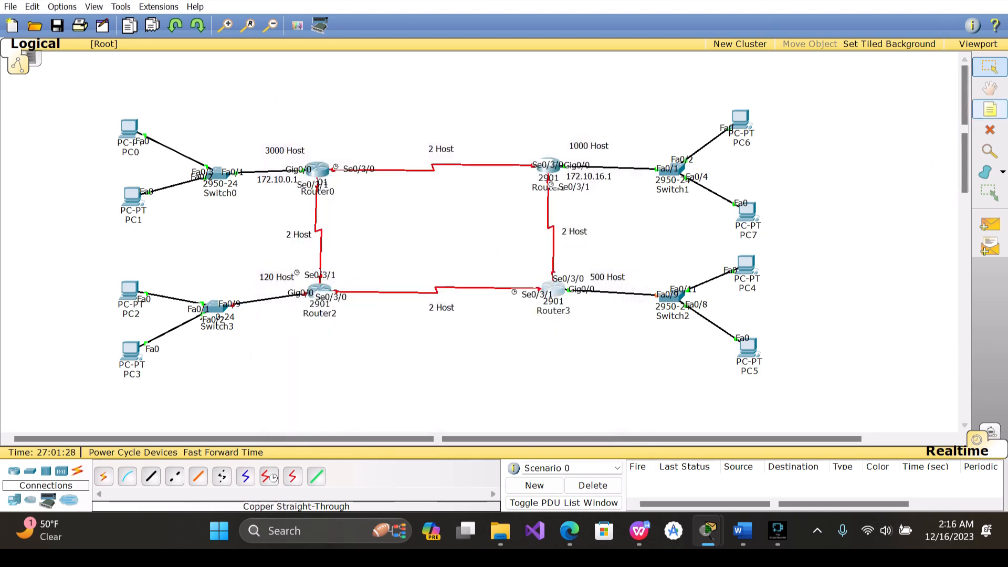
Place a note with the copied address 172.10.20.1 beside Router3's Gig0/0 port, just below the link to Switch2
{"action": "left_click", "coordinate": [992, 108]}
{"action": "left_click", "coordinate": [576, 300]}
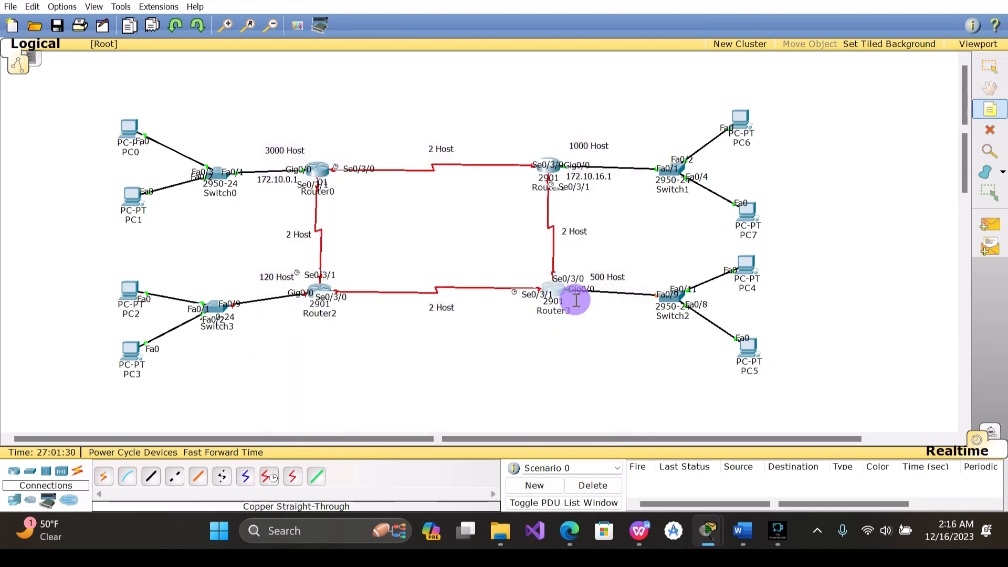
{"action": "key", "text": "ctrl+v"}
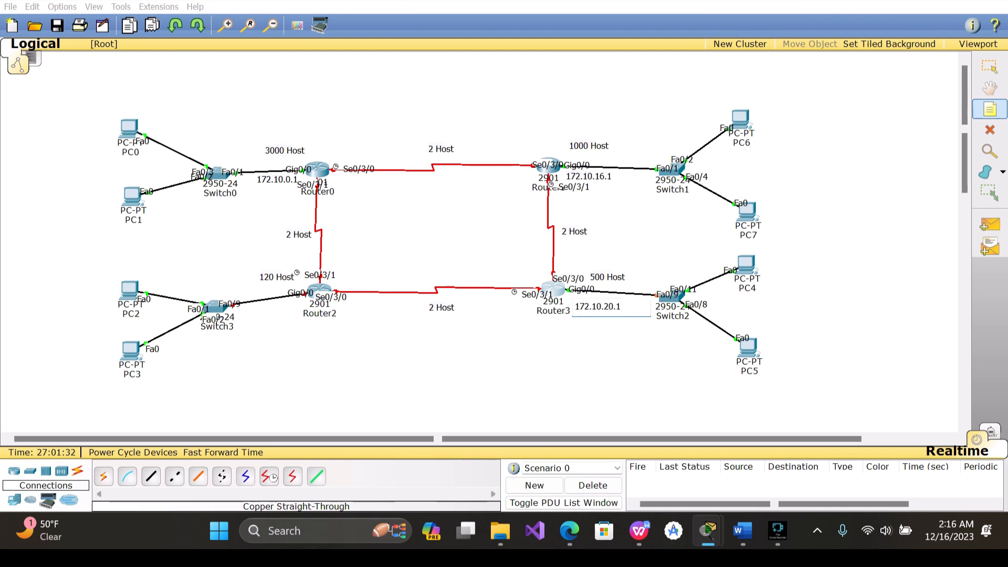
{"action": "left_click", "coordinate": [576, 348]}
{"action": "left_click", "coordinate": [599, 307]}
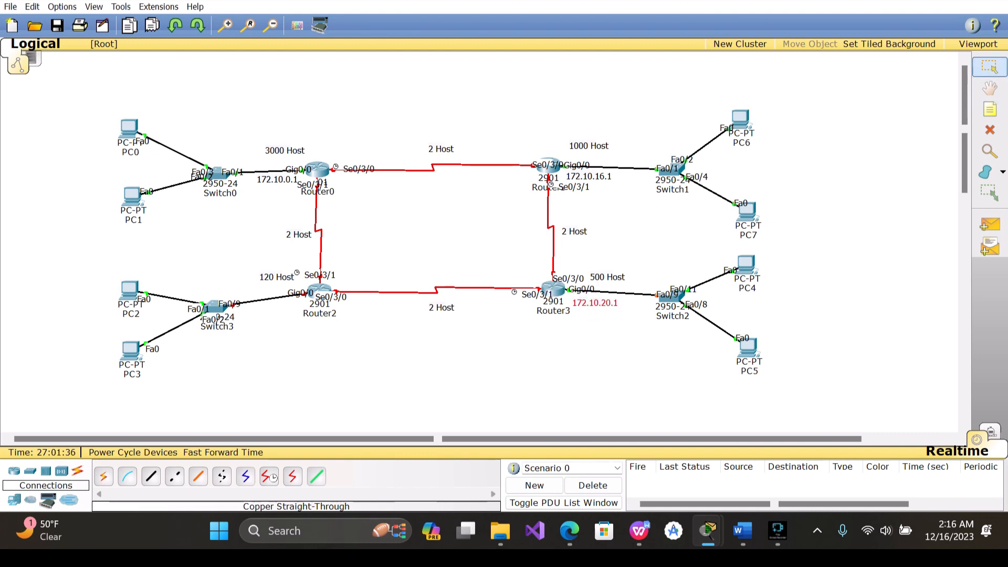
{"action": "left_click", "coordinate": [525, 357]}
Open Router2's command line interface, enter global configuration mode with en and conf t, and select interface gig0/0
{"action": "left_click", "coordinate": [320, 292]}
{"action": "left_click", "coordinate": [436, 156]}
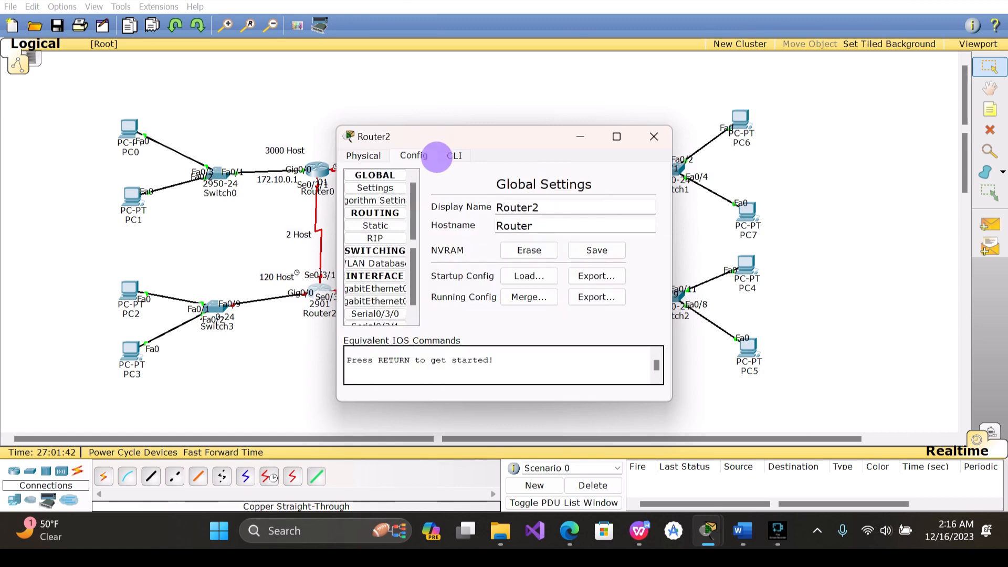
{"action": "left_click", "coordinate": [444, 156]}
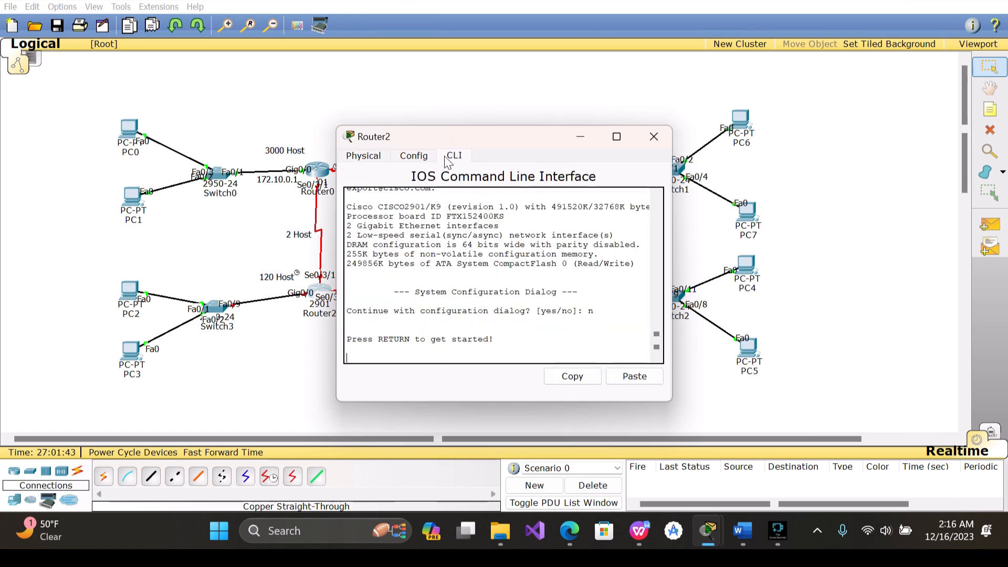
{"action": "key", "text": "Return"}
{"action": "type", "text": "en"}
{"action": "key", "text": "Return"}
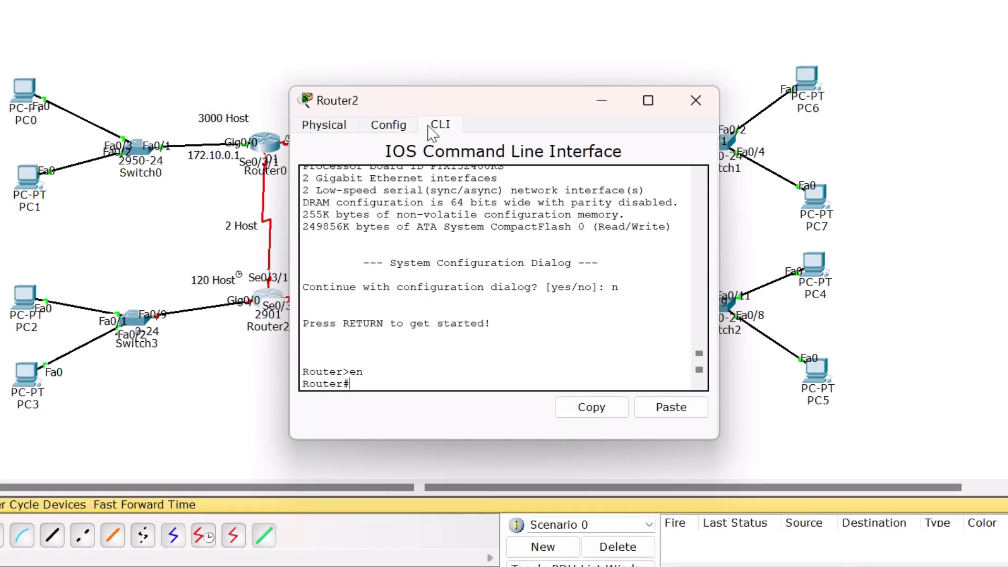
{"action": "type", "text": "conf t"}
{"action": "key", "text": "Return"}
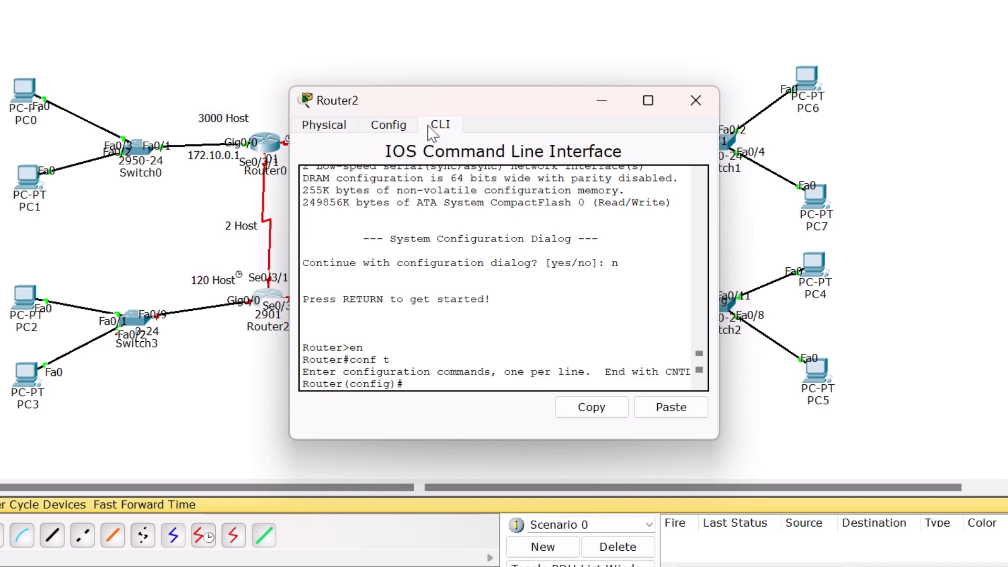
{"action": "type", "text": "interface gig0/0"}
{"action": "key", "text": "Return"}
Using the Lab 4 row of the Word VLSM table, assign Router2's gig0/0 the address 172.10.22.1 with mask 255.255.255.128
{"action": "type", "text": "ip "}
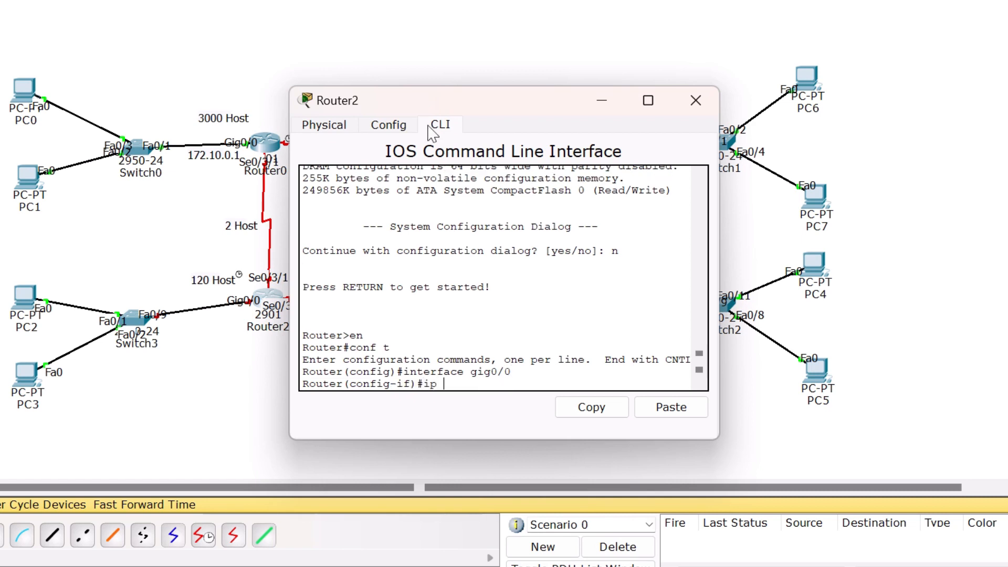
{"action": "type", "text": "add"}
{"action": "left_click", "coordinate": [704, 566]}
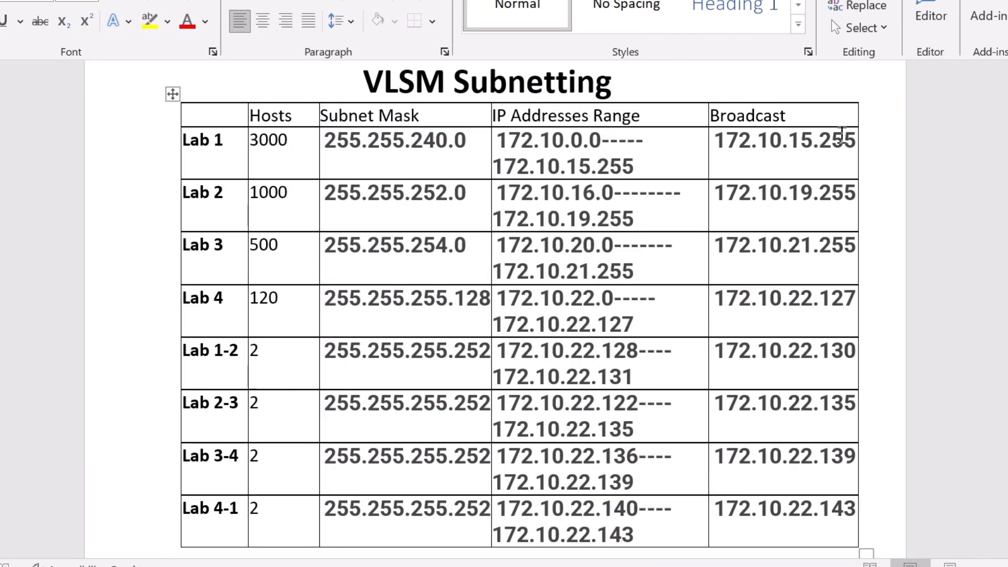
{"action": "key", "text": "alt+Tab"}
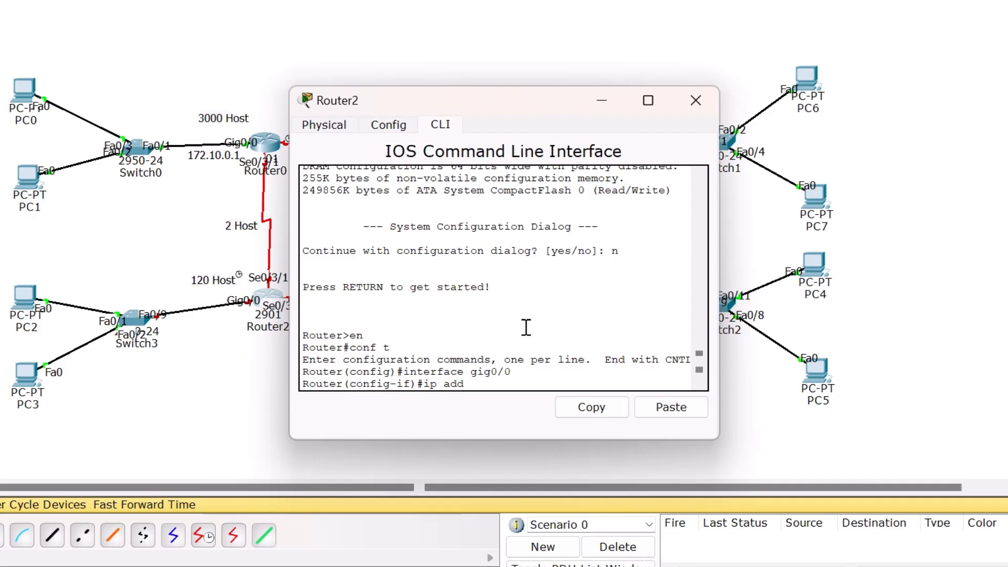
{"action": "type", "text": "172"}
{"action": "type", "text": ".1"}
{"action": "type", "text": "0"}
{"action": "type", "text": ".22"}
{"action": "type", "text": ".1 2"}
{"action": "type", "text": "4"}
{"action": "type", "text": "55"}
{"action": "type", "text": ".255"}
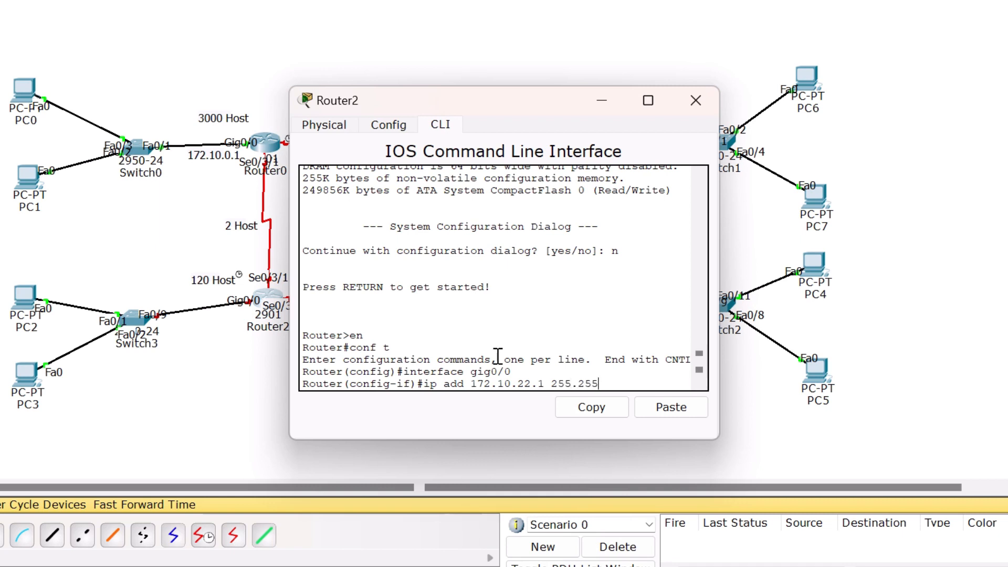
{"action": "type", "text": ".255.128"}
{"action": "key", "text": "Return"}
Enable Router2's gig0/0 interface with no shut
{"action": "type", "text": "no"}
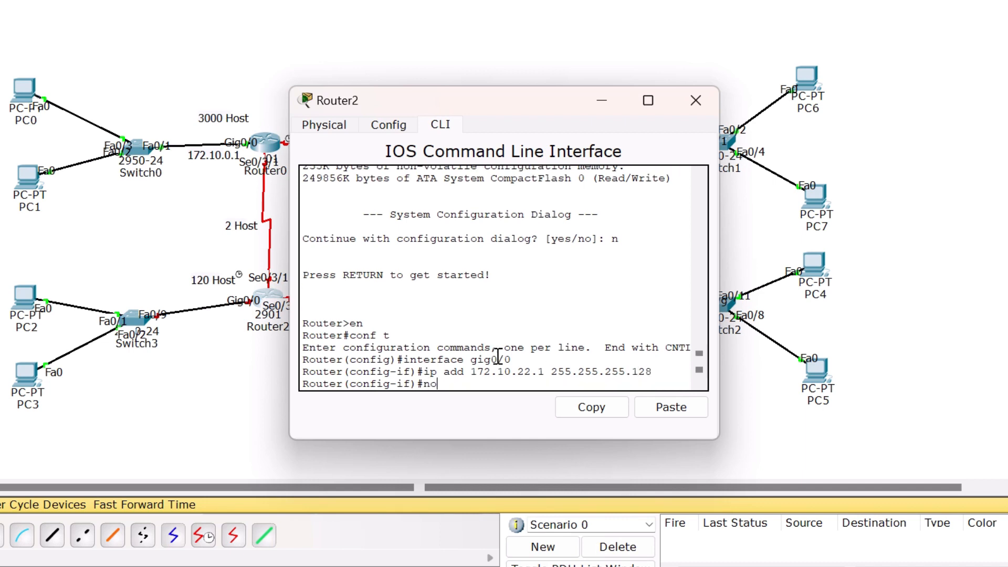
{"action": "type", "text": " shut"}
{"action": "key", "text": "Return"}
{"action": "key", "text": "Return"}
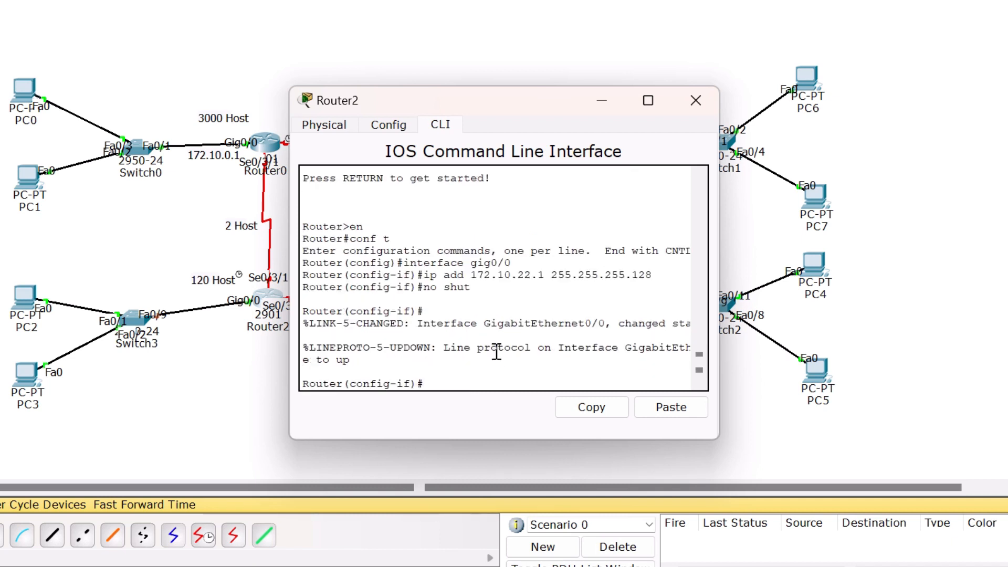
Copy the address 172.10.22.1 from Router2's command line and close the router window
{"action": "left_click_drag", "start_coordinate": [544, 276], "coordinate": [471, 275]}
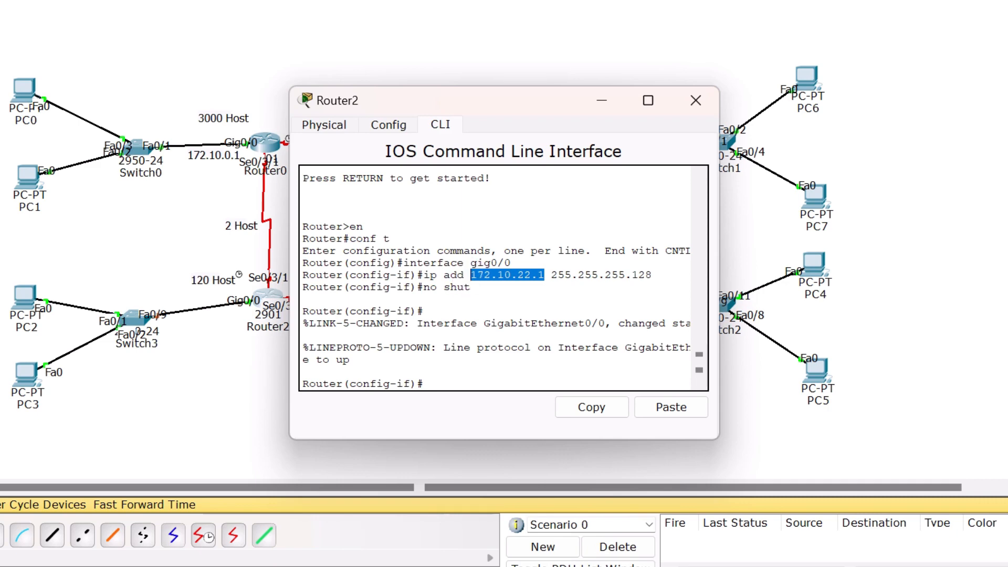
{"action": "left_click", "coordinate": [597, 409]}
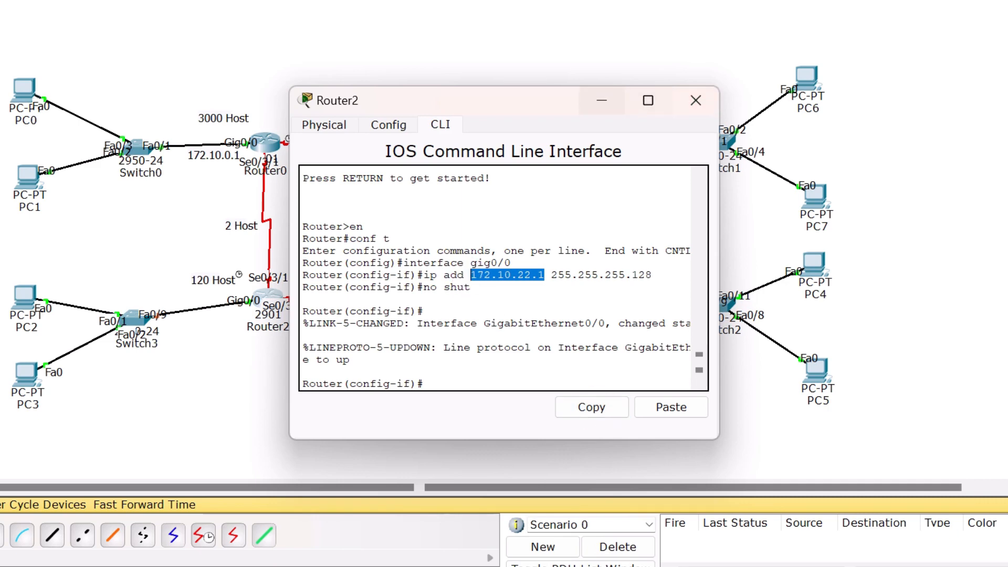
{"action": "left_click", "coordinate": [696, 101]}
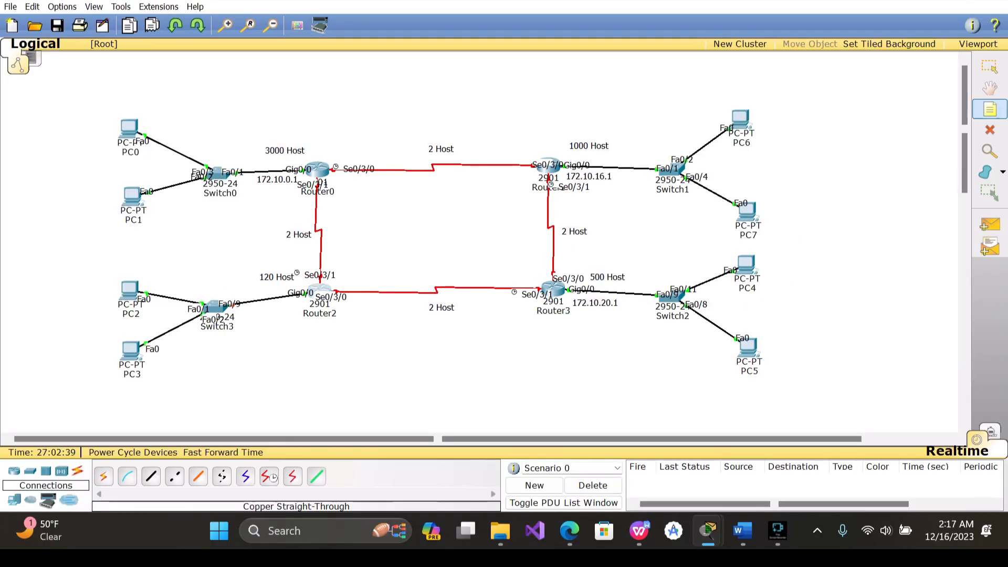
Place a note with the copied address 172.10.22.1 beside Router2's Gig0/0 port and move it up close below the link to Switch3
{"action": "left_click", "coordinate": [192, 321]}
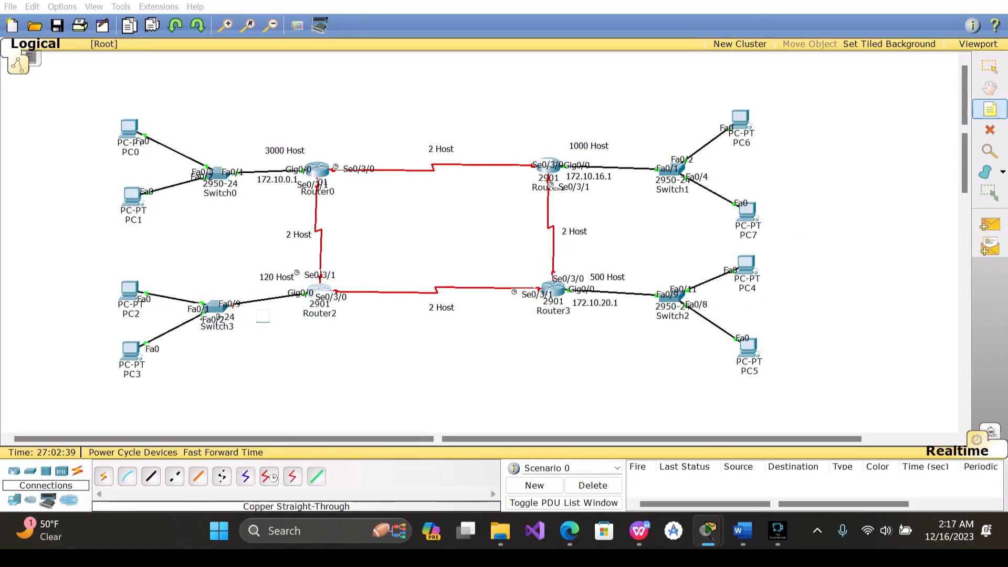
{"action": "key", "text": "ctrl+v"}
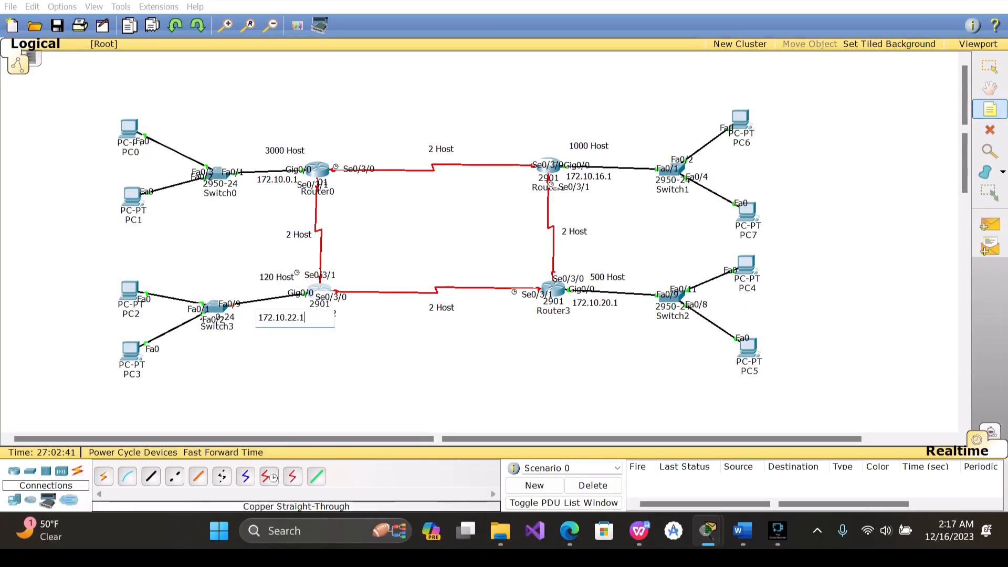
{"action": "left_click", "coordinate": [271, 344]}
{"action": "left_click_drag", "start_coordinate": [281, 316], "coordinate": [279, 308]}
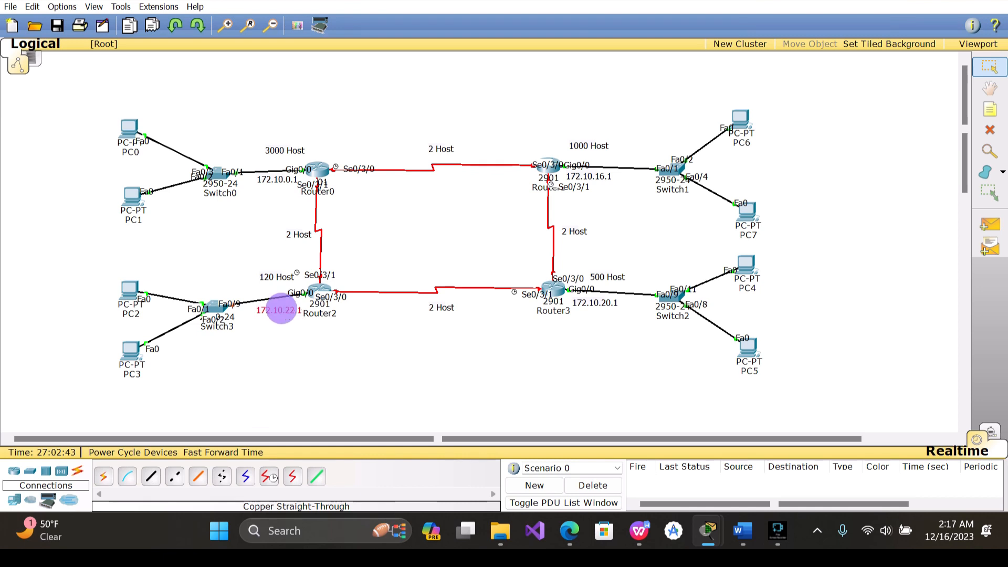
{"action": "left_click", "coordinate": [285, 340]}
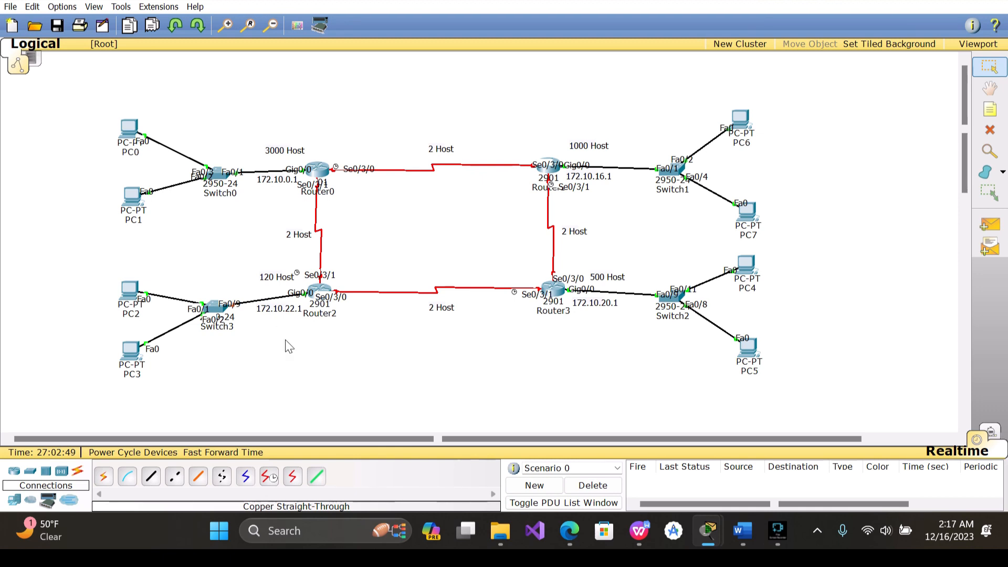
{"action": "double_click", "coordinate": [278, 181]}
{"action": "key", "text": "ctrl+a"}
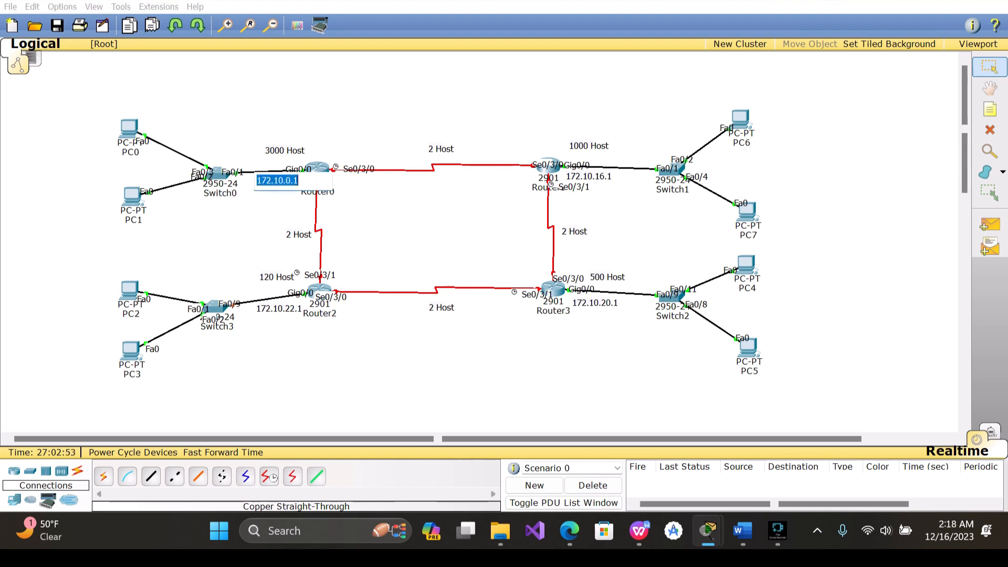
{"action": "key", "text": "Escape"}
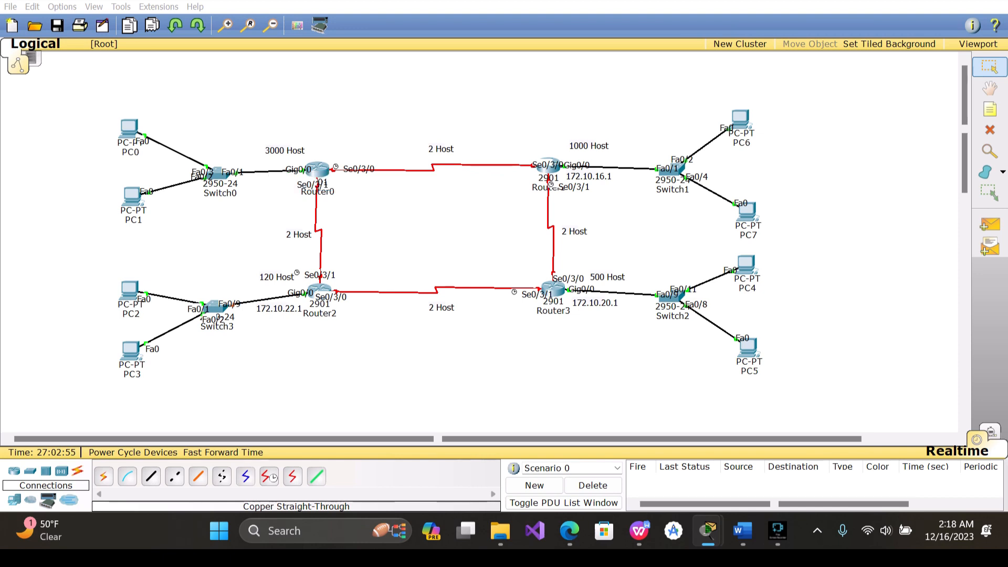
Give PC0 the static IP address 172.10.0.2, subnet mask 255.255.0.0 and default gateway 172.10.0.1
{"action": "mouse_move", "coordinate": [124, 135]}
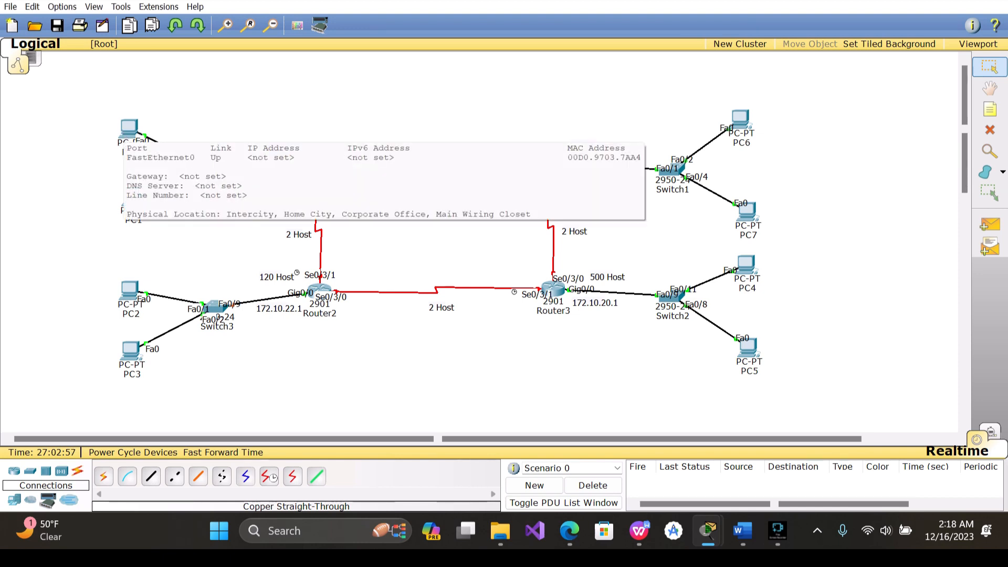
{"action": "left_click", "coordinate": [129, 134]}
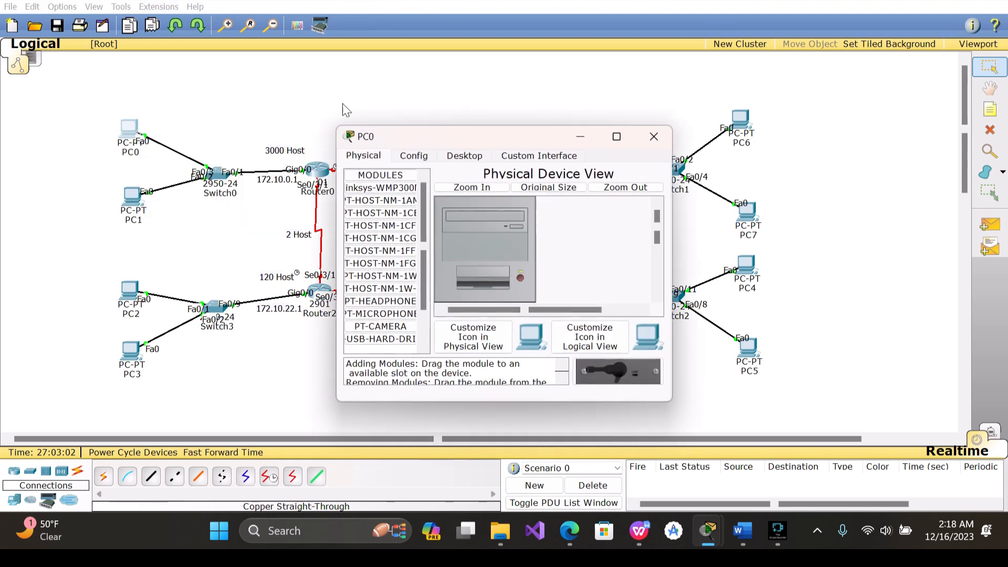
{"action": "left_click", "coordinate": [462, 158]}
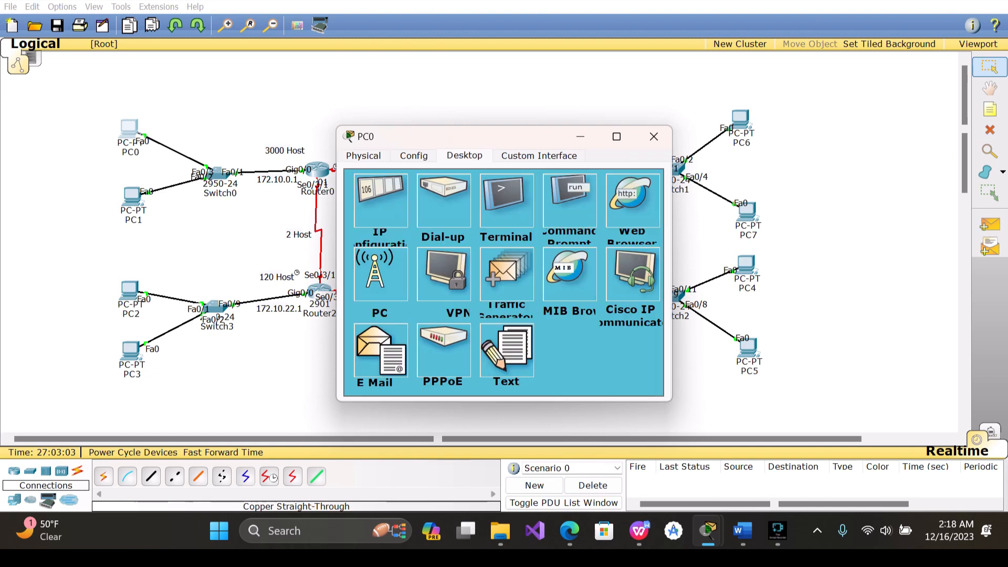
{"action": "left_click", "coordinate": [394, 211]}
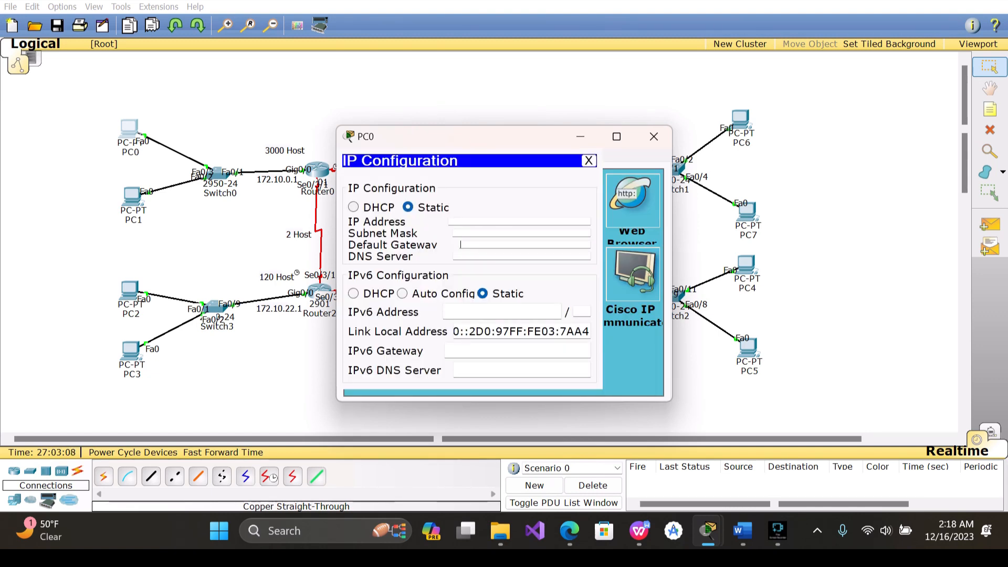
{"action": "key", "text": "ctrl+v"}
{"action": "left_click", "coordinate": [479, 220]}
{"action": "key", "text": "ctrl+v"}
{"action": "left_click", "coordinate": [517, 233]}
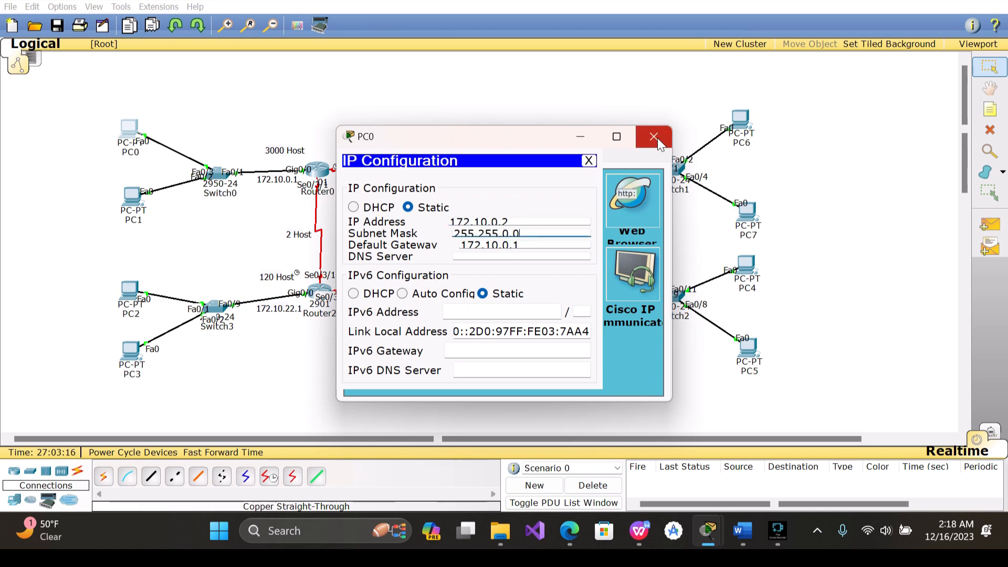
{"action": "left_click", "coordinate": [654, 137]}
{"action": "left_click", "coordinate": [134, 202]}
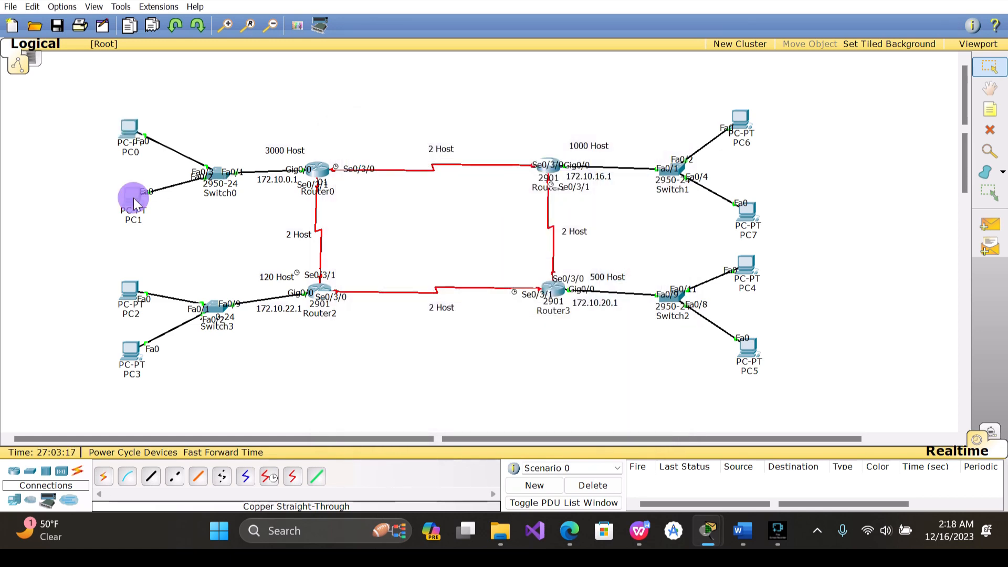
{"action": "left_click", "coordinate": [130, 206]}
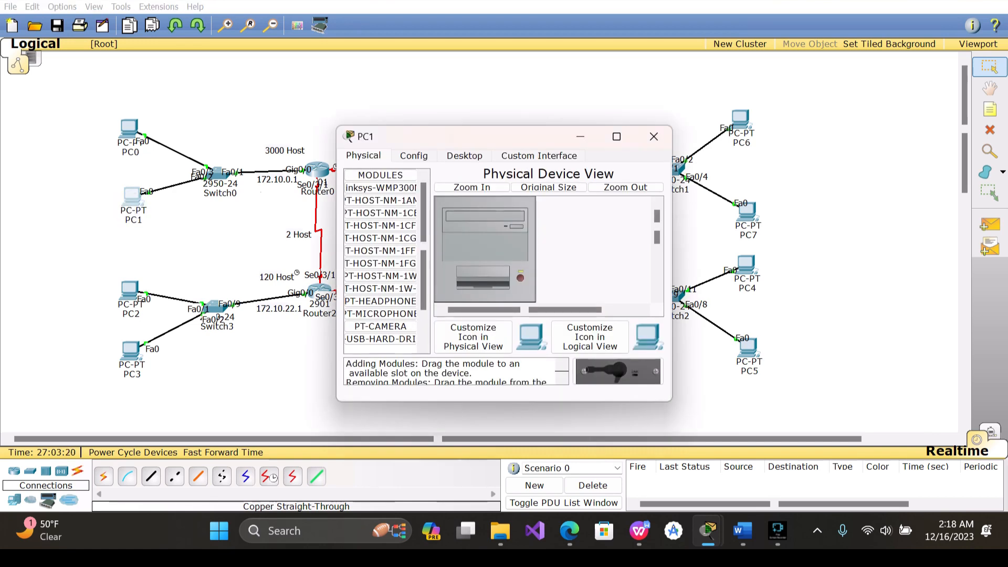
{"action": "left_click", "coordinate": [464, 156]}
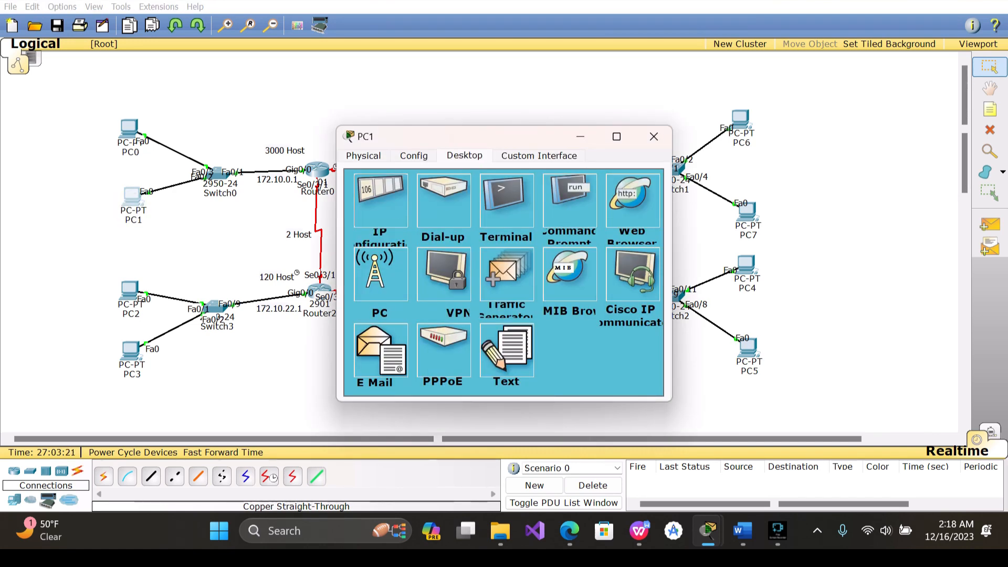
{"action": "left_click", "coordinate": [381, 202]}
{"action": "left_click", "coordinate": [654, 136]}
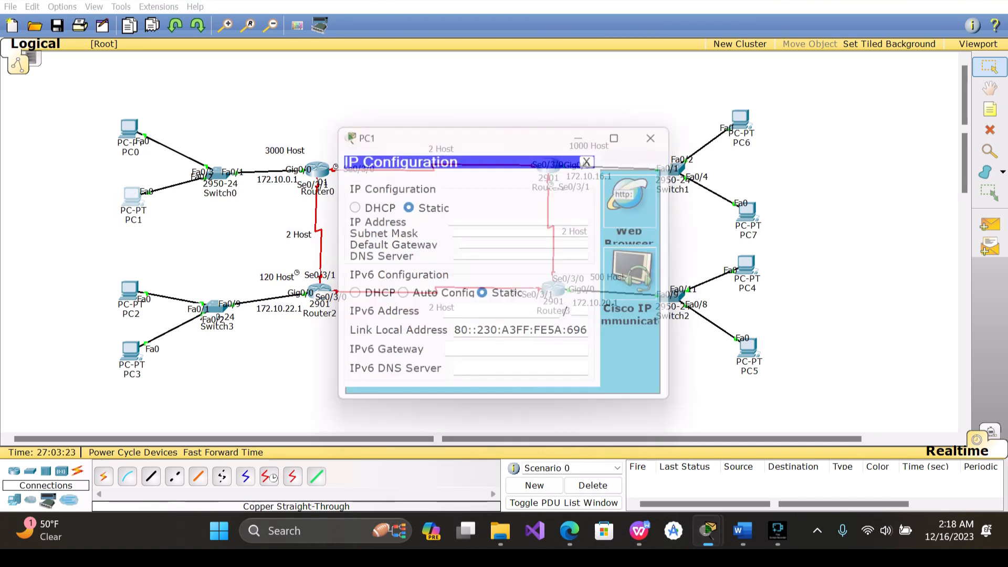
Give PC1 the static IP address 172.10.0.3, subnet mask 255.255.0.0 and default gateway 172.10.0.1
{"action": "left_click", "coordinate": [126, 199]}
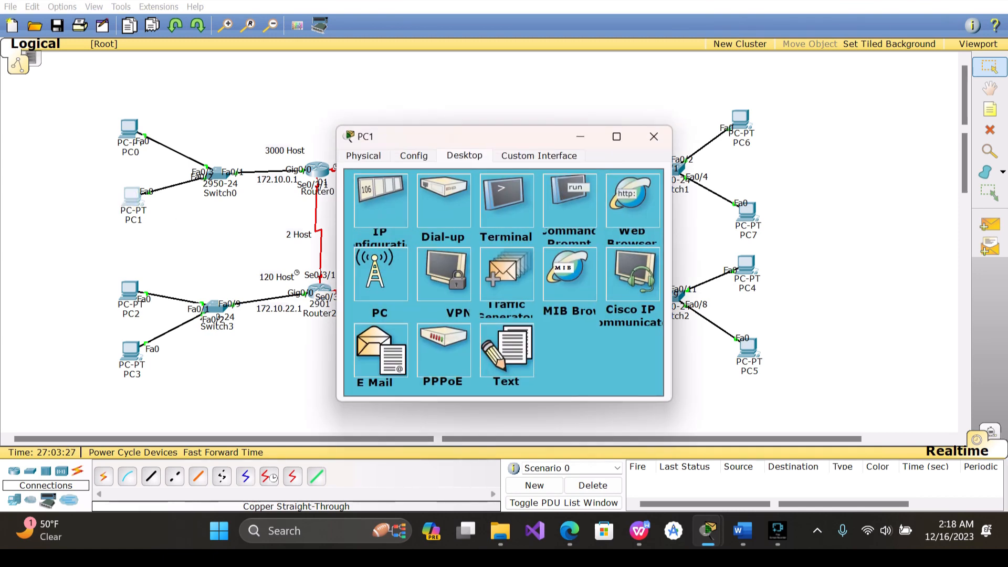
{"action": "left_click", "coordinate": [386, 210]}
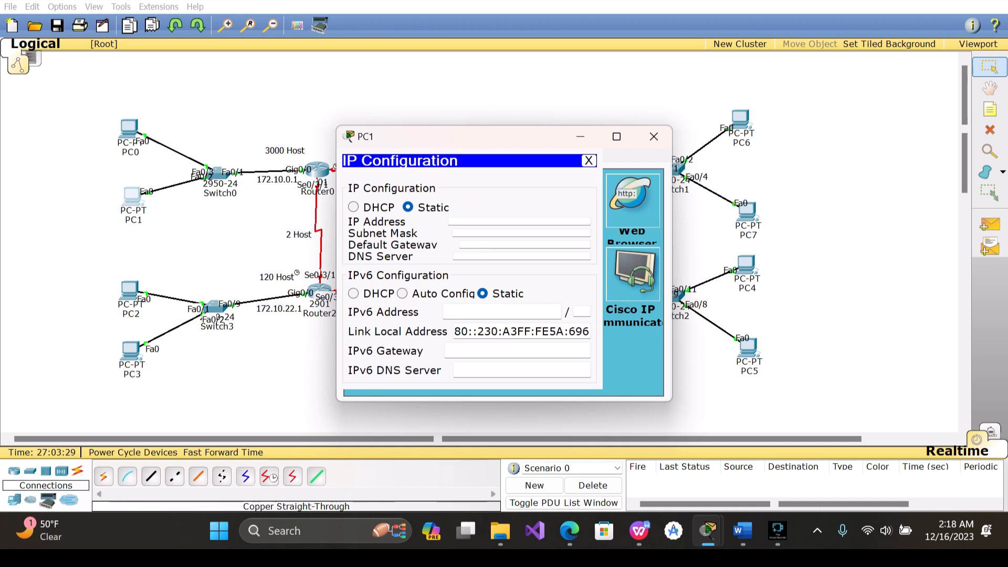
{"action": "left_click", "coordinate": [484, 244]}
{"action": "type", "text": "172.10.0.1"}
{"action": "left_click", "coordinate": [484, 221]}
{"action": "type", "text": "172.10.0.12"}
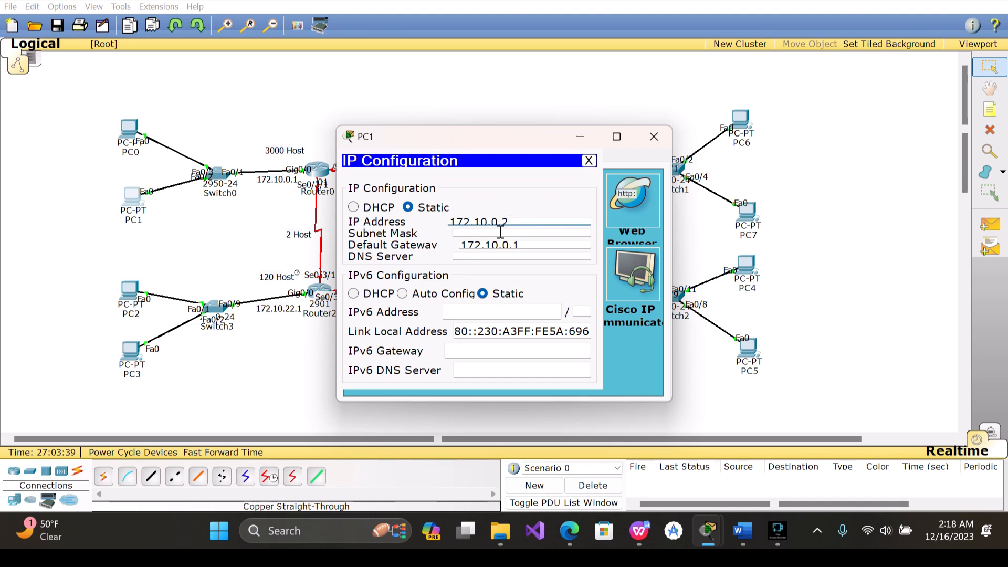
{"action": "key", "text": "BackSpace"}
{"action": "type", "text": "3"}
{"action": "key", "text": "Tab"}
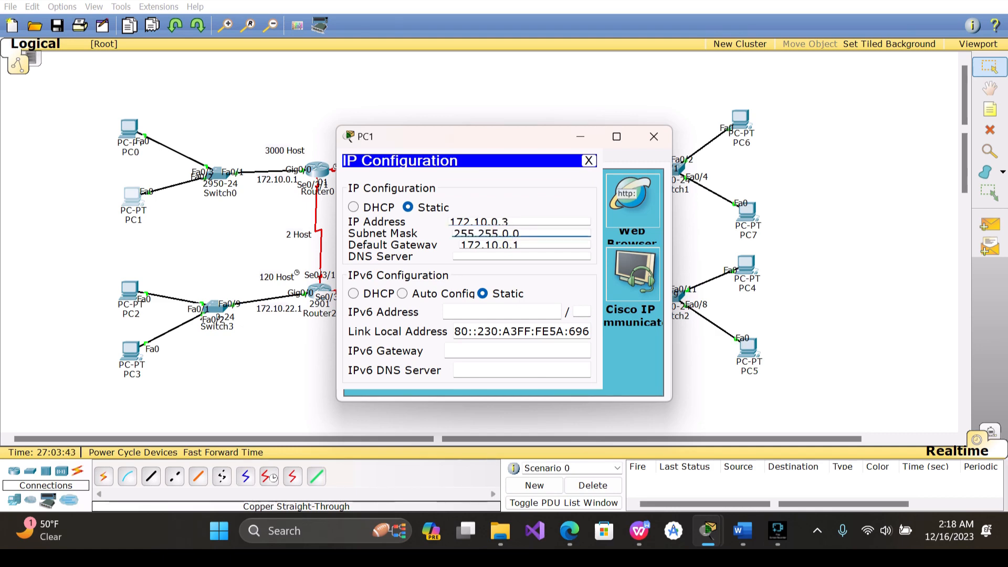
{"action": "left_click", "coordinate": [654, 137]}
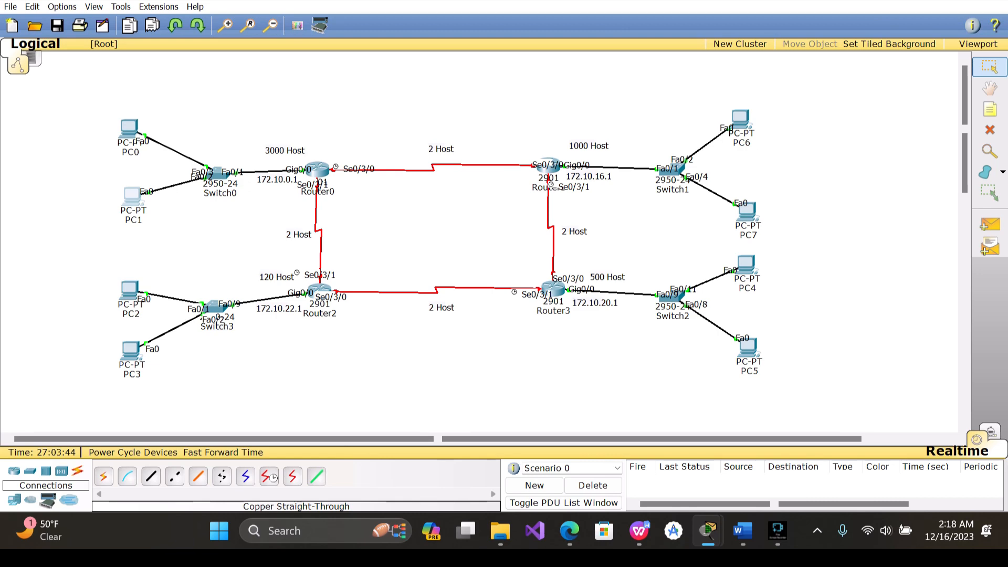
Copy the address 172.10.16.1 from the note beside the 1000 Host link and set it as PC6's default gateway
{"action": "double_click", "coordinate": [597, 171]}
{"action": "key", "text": "ctrl+a"}
{"action": "key", "text": "ctrl+c"}
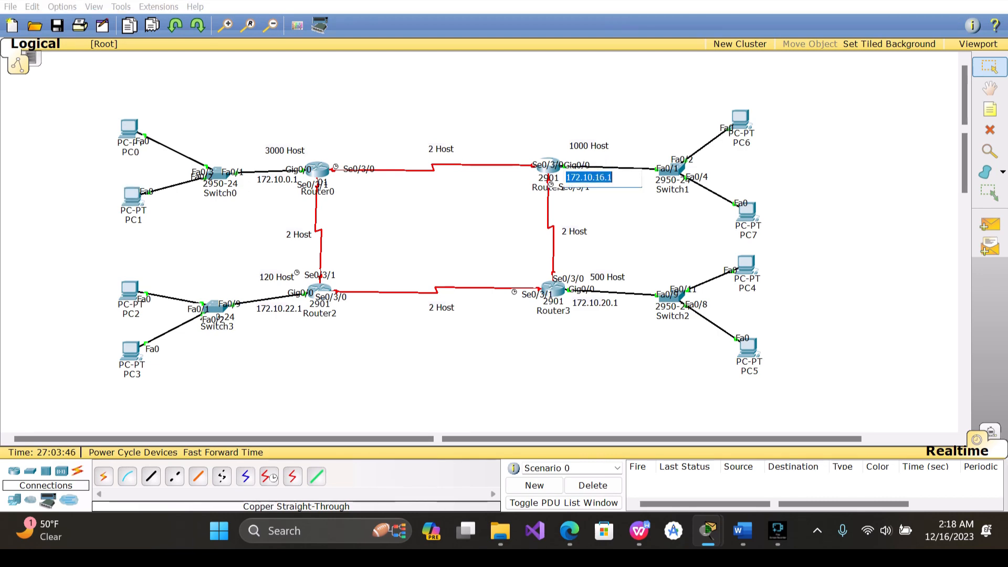
{"action": "left_click", "coordinate": [748, 112]}
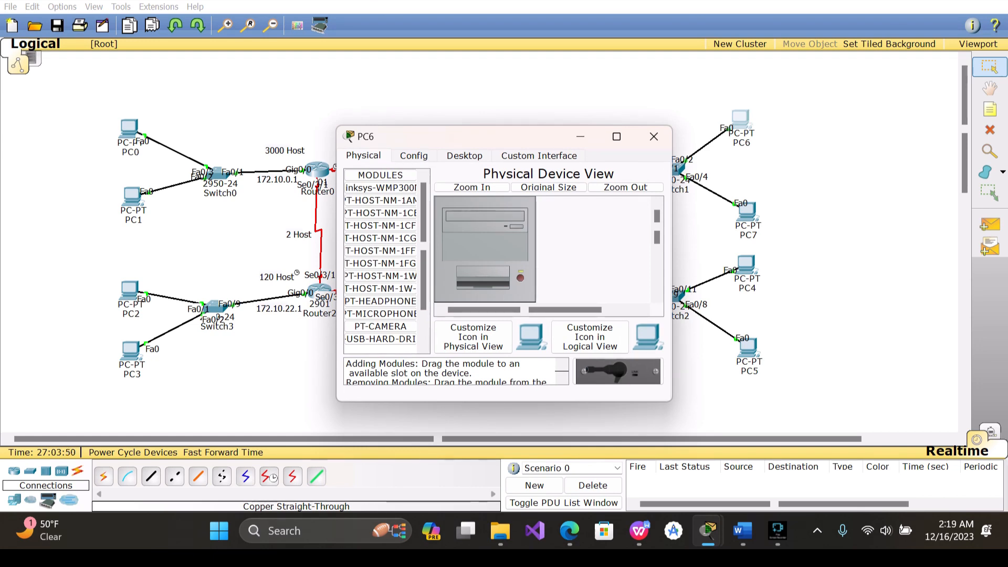
{"action": "left_click", "coordinate": [468, 157]}
{"action": "left_click", "coordinate": [380, 202]}
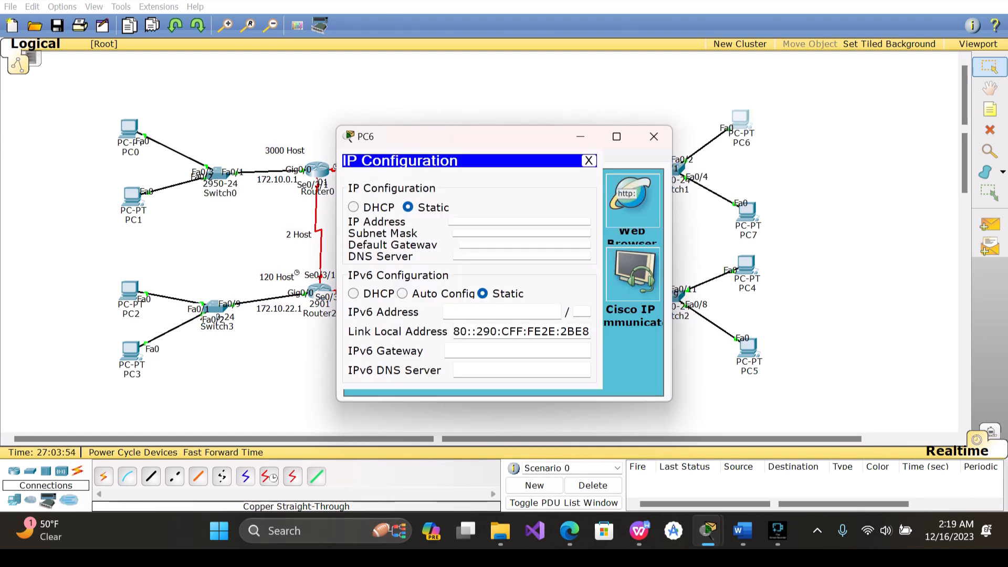
{"action": "left_click", "coordinate": [483, 244]}
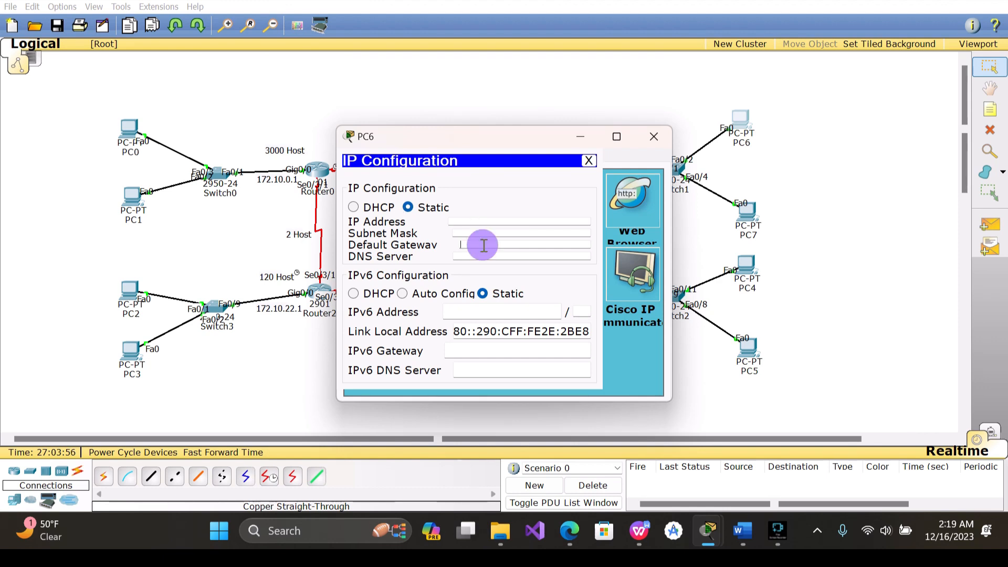
{"action": "type", "text": "172.10.16.1"}
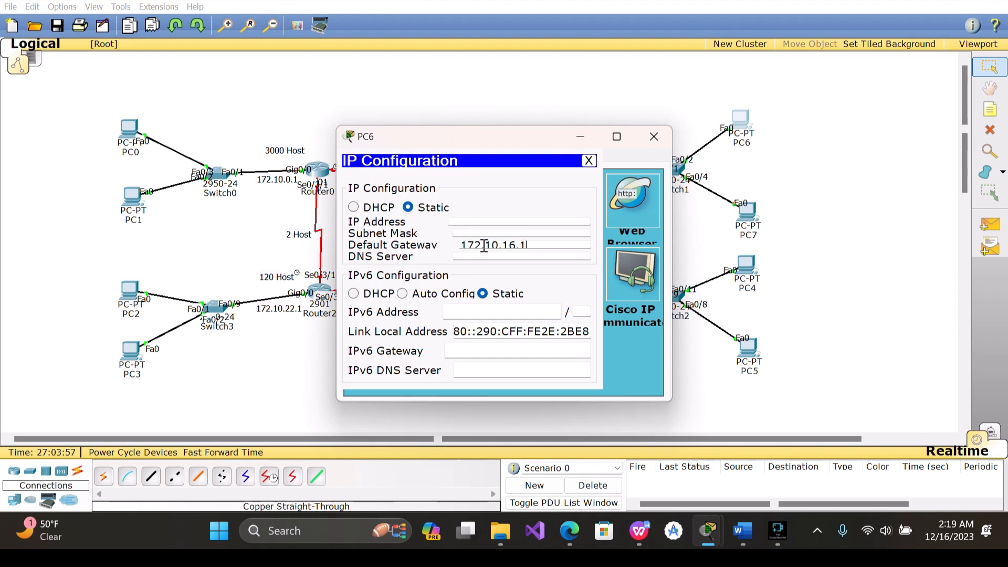
Set PC6's IP address to 172.10.16.2 with subnet mask 255.255.0.0 and close its window
{"action": "left_click", "coordinate": [469, 219]}
{"action": "type", "text": "172.10.16.2"}
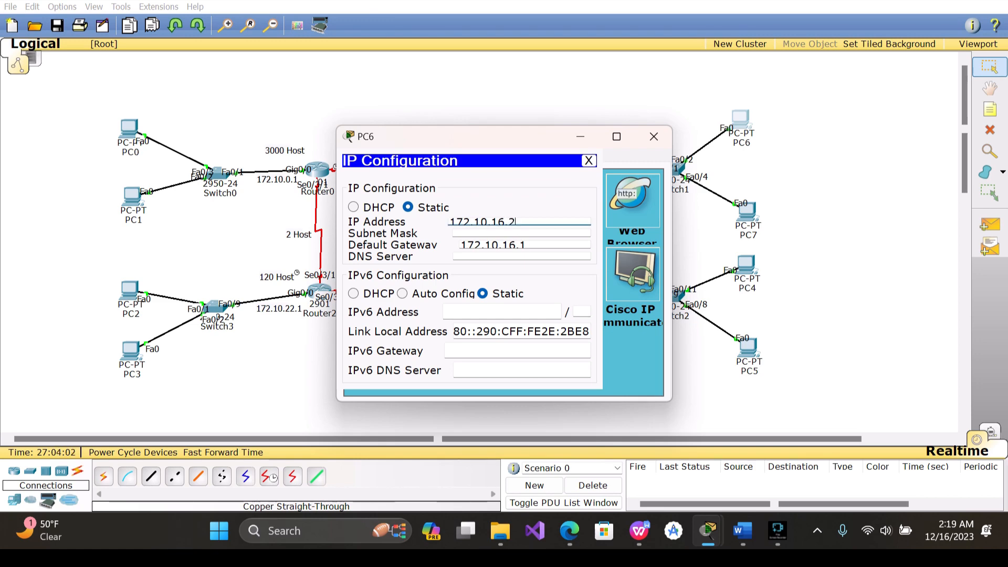
{"action": "left_click", "coordinate": [527, 235]}
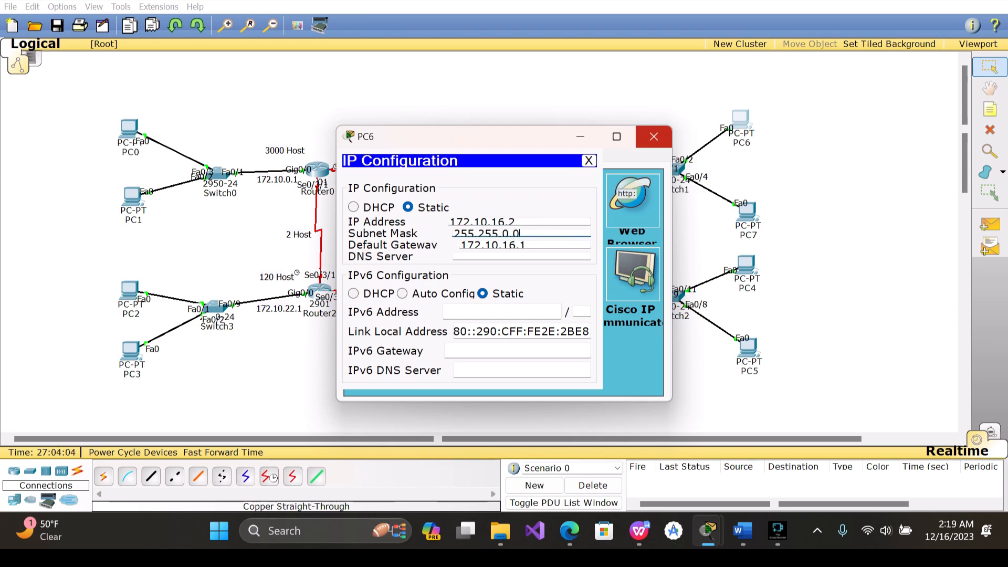
{"action": "left_click", "coordinate": [654, 136]}
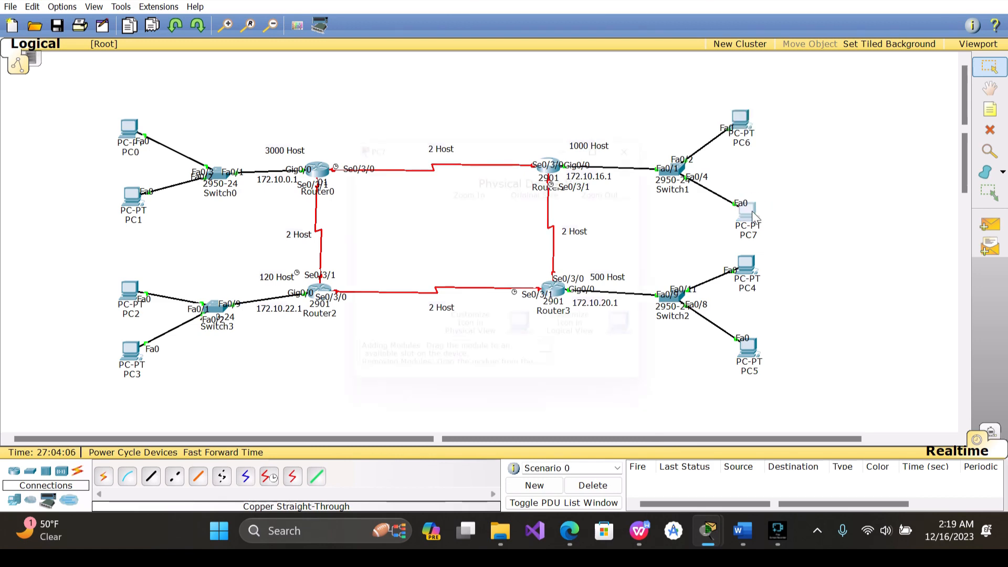
Give PC7 the static IP address 172.10.16.3, subnet mask 255.255.0.0 and default gateway 172.10.16.1
{"action": "left_click", "coordinate": [747, 212]}
{"action": "left_click", "coordinate": [465, 156]}
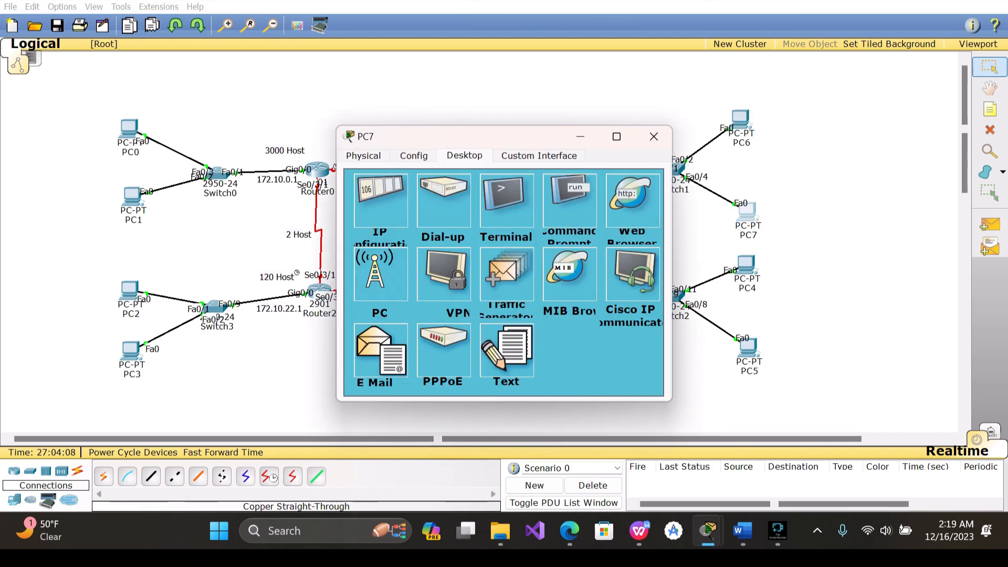
{"action": "left_click", "coordinate": [381, 202]}
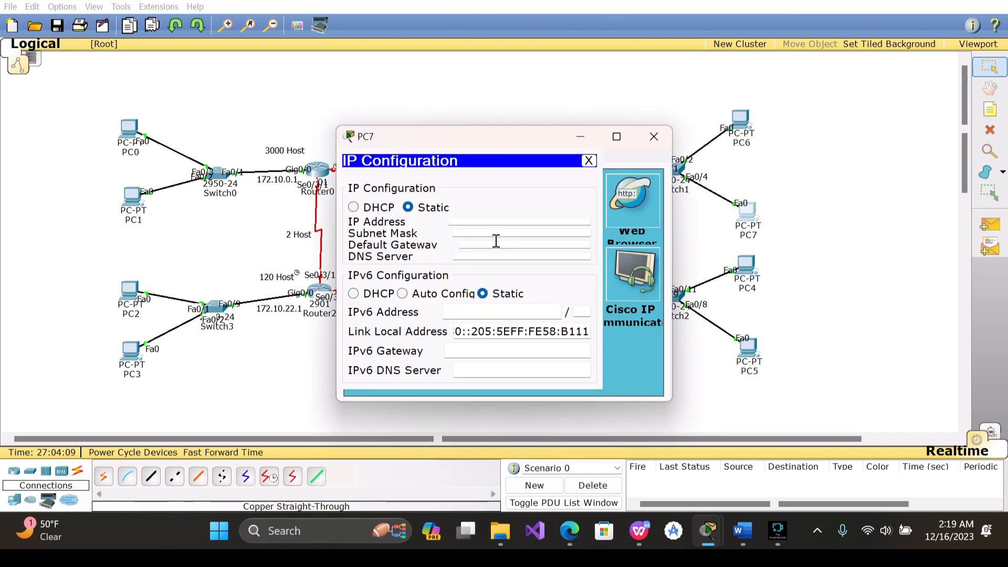
{"action": "left_click", "coordinate": [496, 242]}
{"action": "type", "text": "172.10.16.1"}
{"action": "left_click", "coordinate": [485, 221]}
{"action": "key", "text": "ctrl+v"}
{"action": "left_click", "coordinate": [506, 234]}
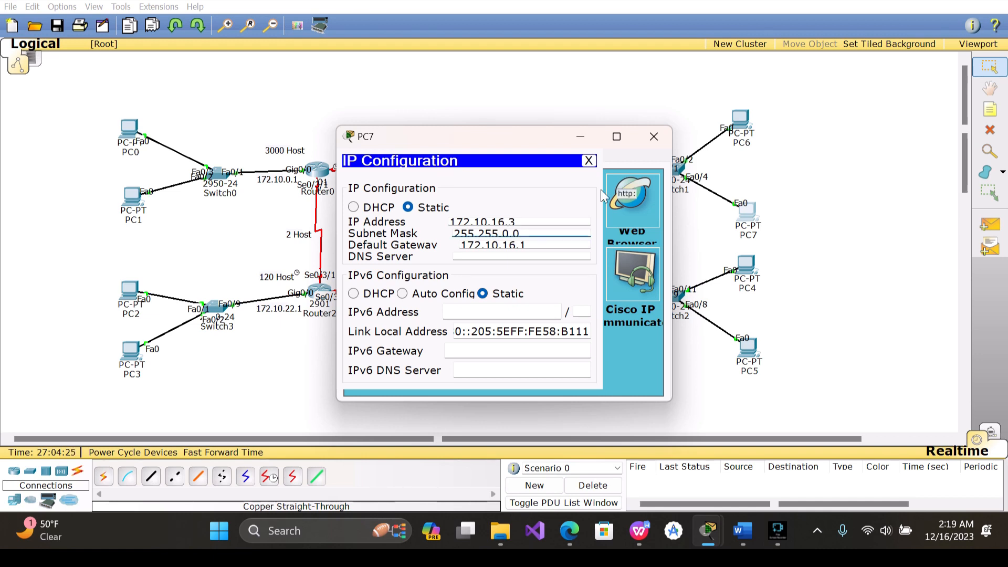
{"action": "left_click", "coordinate": [653, 137]}
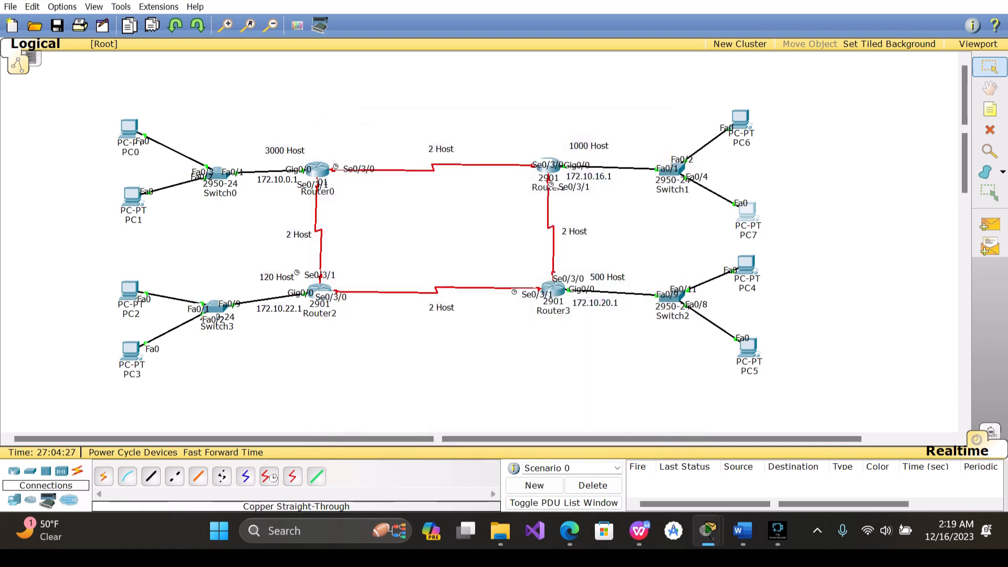
Copy the address 172.10.20.1 from the note beside Router3 and open PC4's IP configuration in static mode
{"action": "double_click", "coordinate": [604, 302]}
{"action": "key", "text": "ctrl+c"}
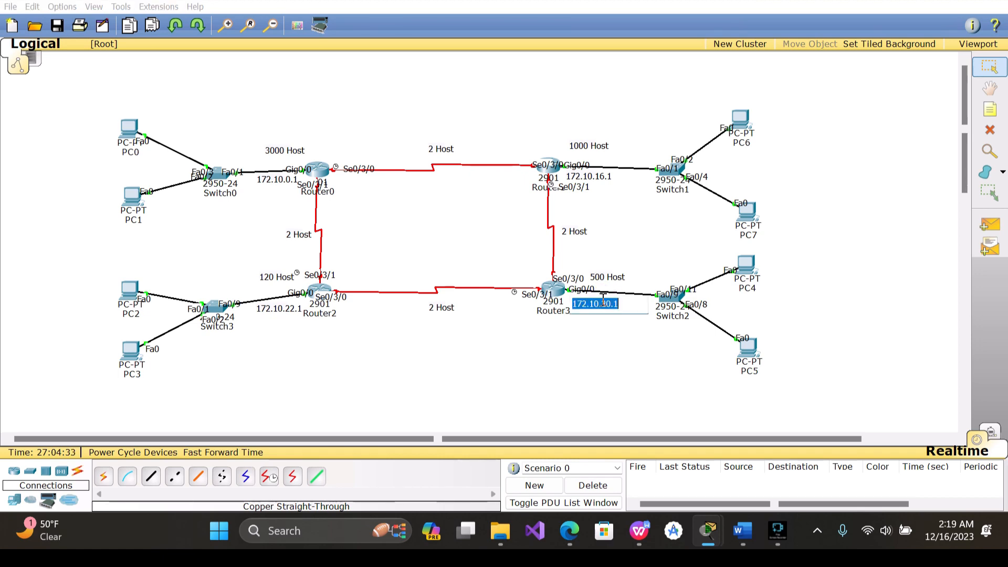
{"action": "left_click", "coordinate": [746, 264]}
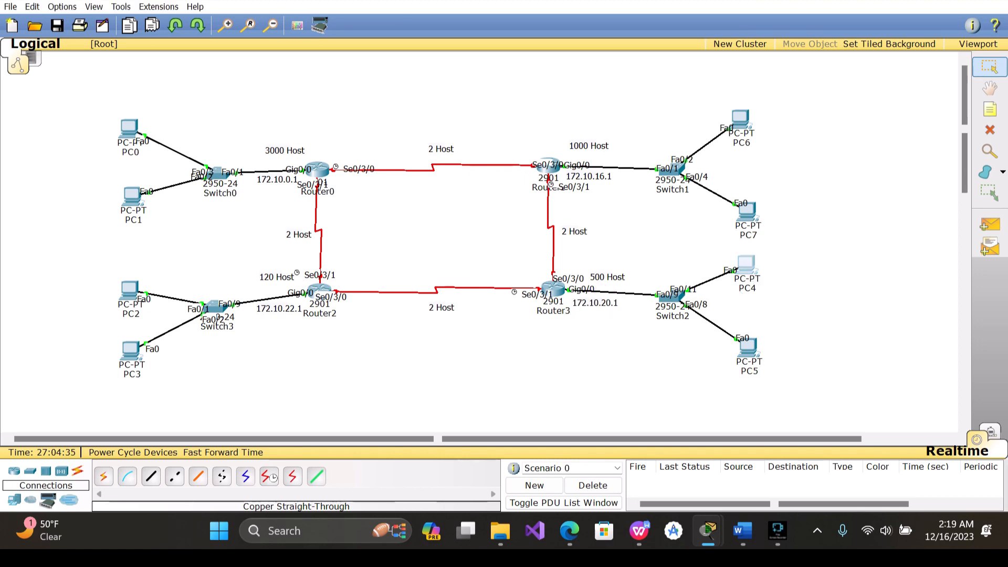
{"action": "left_click", "coordinate": [464, 155]}
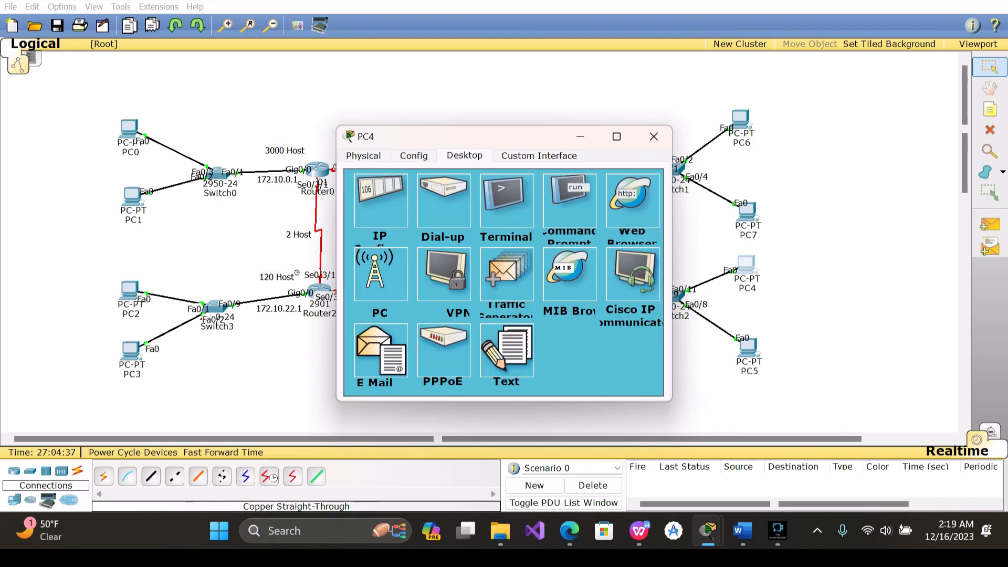
{"action": "left_click", "coordinate": [382, 219]}
{"action": "left_click", "coordinate": [379, 209]}
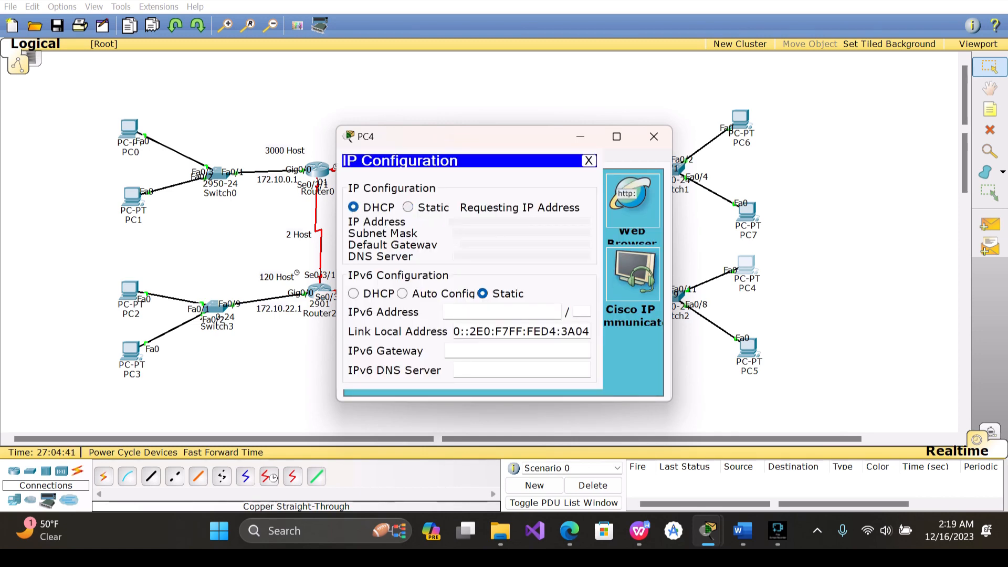
{"action": "left_click", "coordinate": [407, 208]}
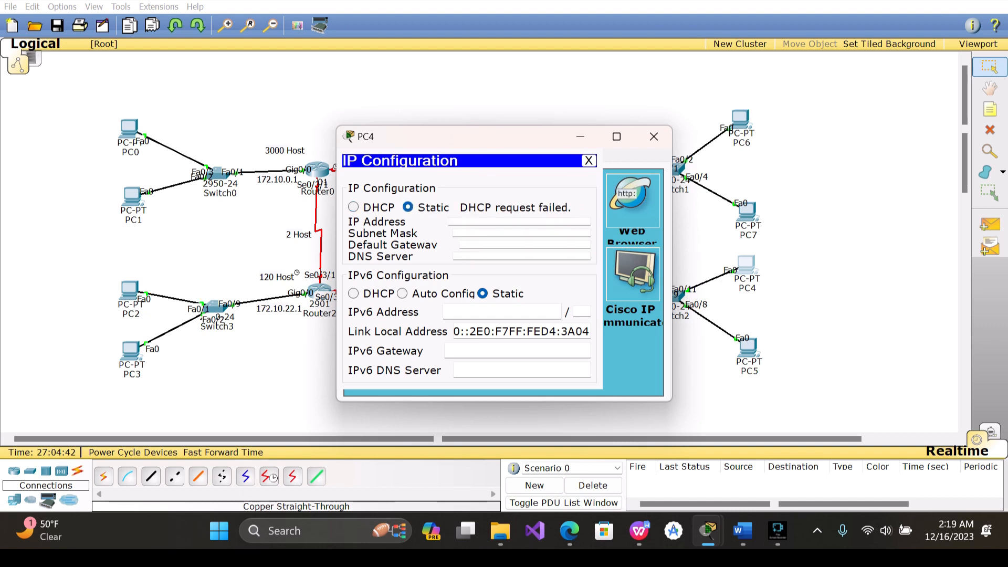
Set PC4's IP address to 172.10.20.2, subnet mask to 255.255.0.0 and default gateway to 172.10.20.1, and close its window
{"action": "left_click", "coordinate": [493, 222]}
{"action": "type", "text": "172.10.20.12"}
{"action": "left_click", "coordinate": [516, 234]}
{"action": "left_click", "coordinate": [524, 245]}
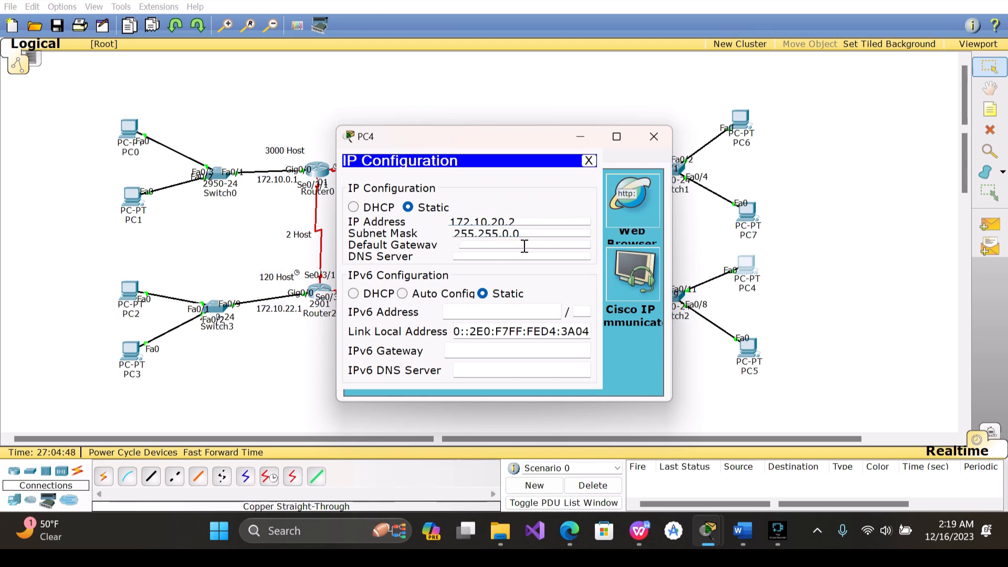
{"action": "key", "text": "ctrl+v"}
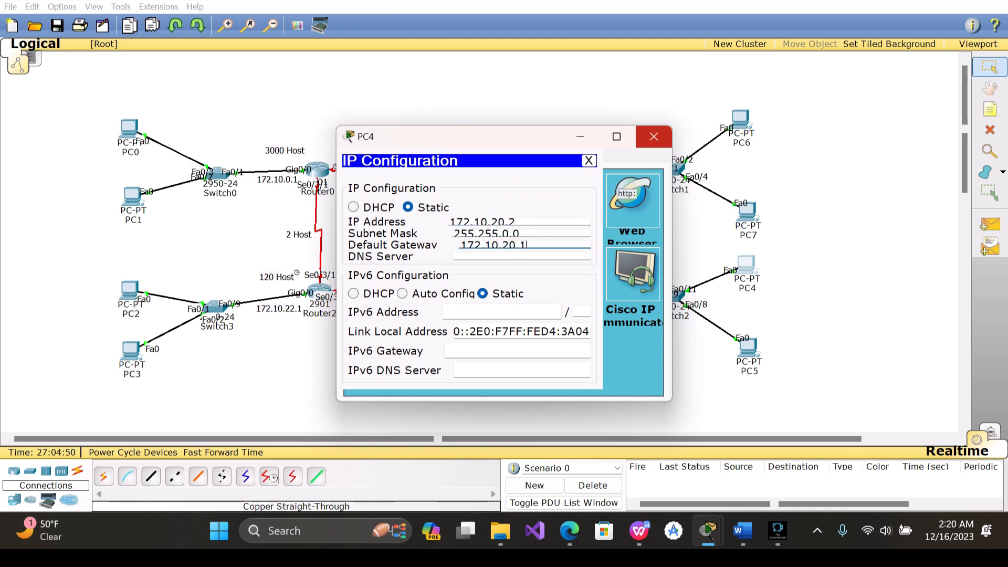
{"action": "left_click", "coordinate": [653, 137]}
Open PC5's IP configuration, shortening and repositioning its window over the workspace
{"action": "left_click", "coordinate": [748, 349]}
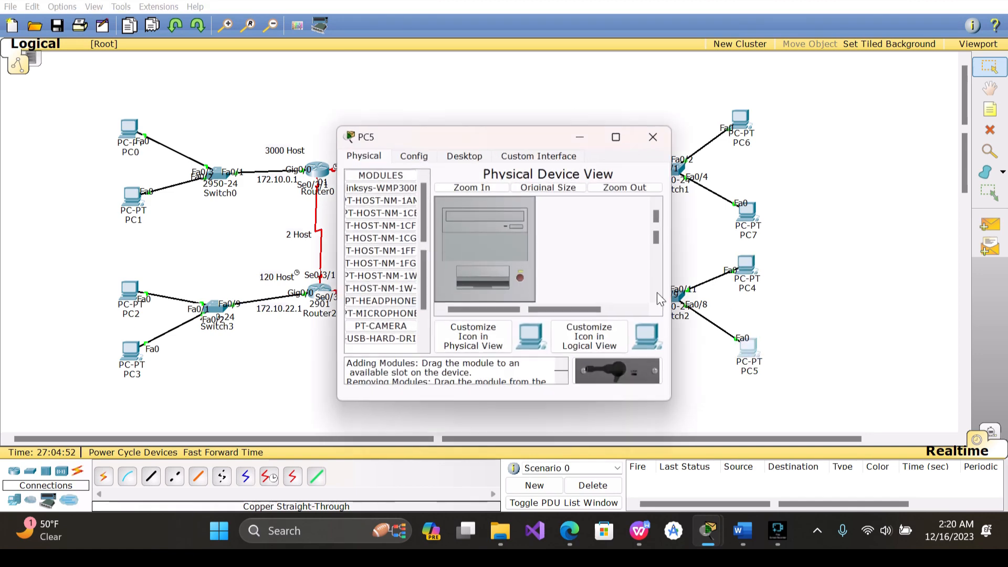
{"action": "left_click", "coordinate": [464, 155]}
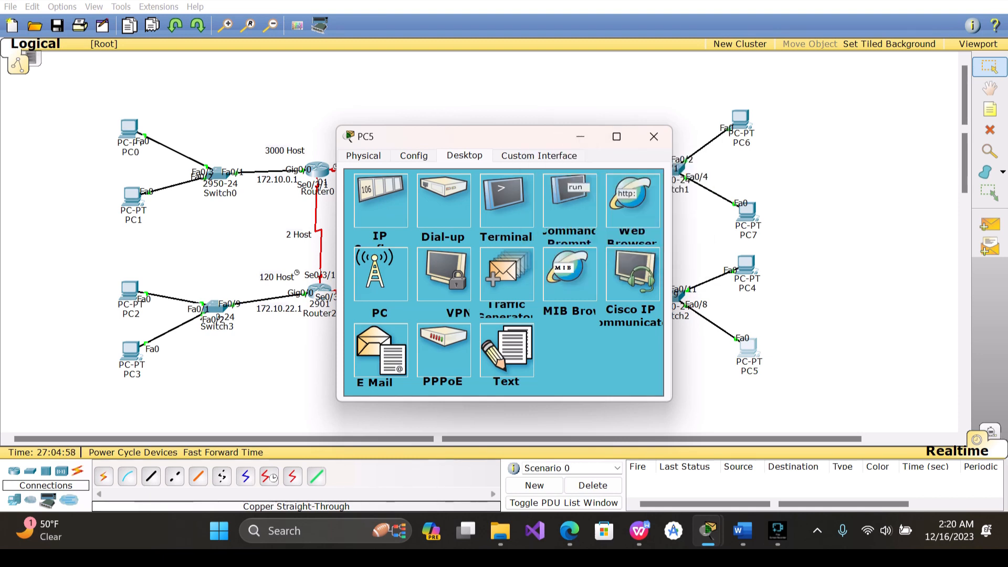
{"action": "left_click_drag", "start_coordinate": [553, 127], "coordinate": [553, 5]}
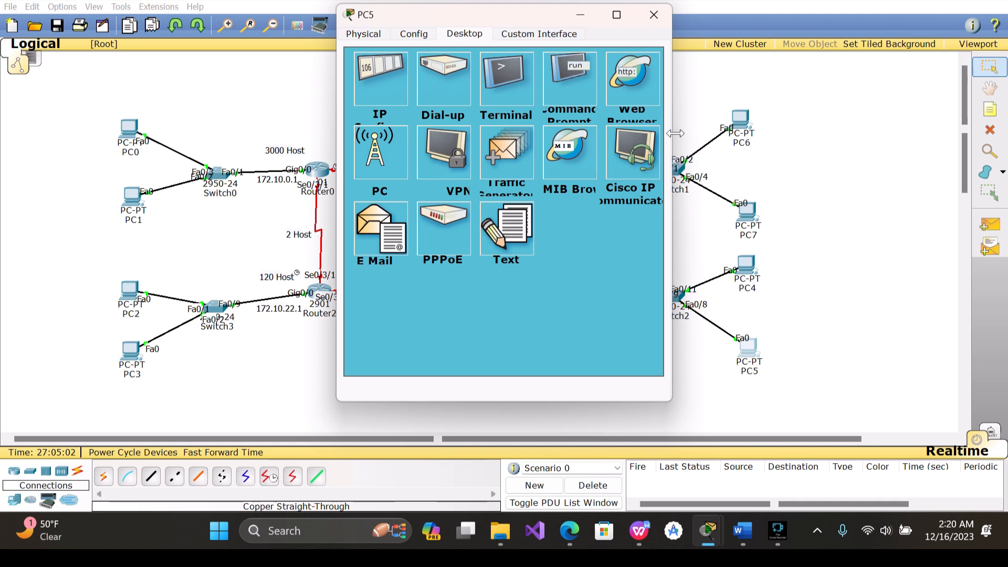
{"action": "left_click_drag", "start_coordinate": [676, 133], "coordinate": [680, 158]}
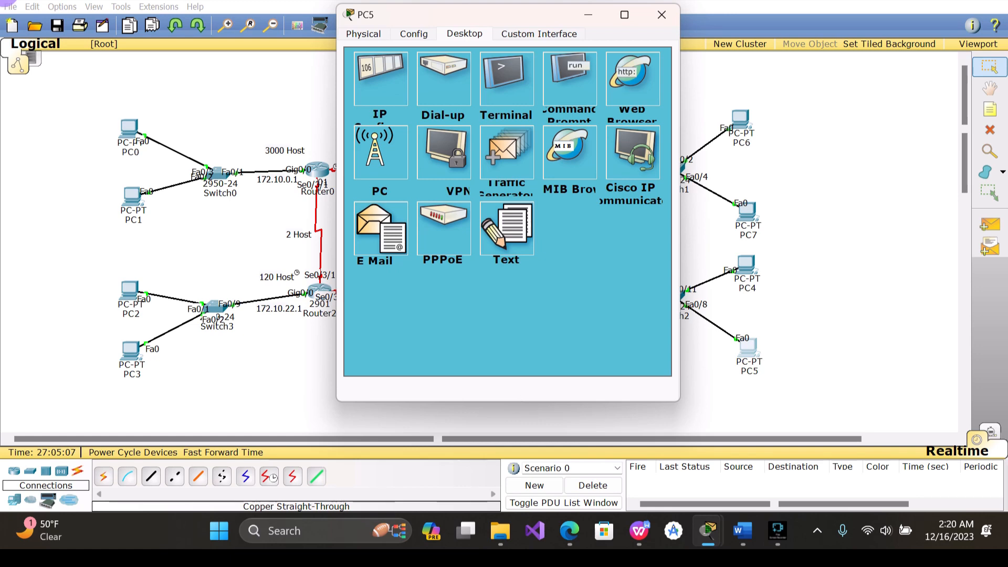
{"action": "left_click_drag", "start_coordinate": [521, 401], "coordinate": [518, 310]}
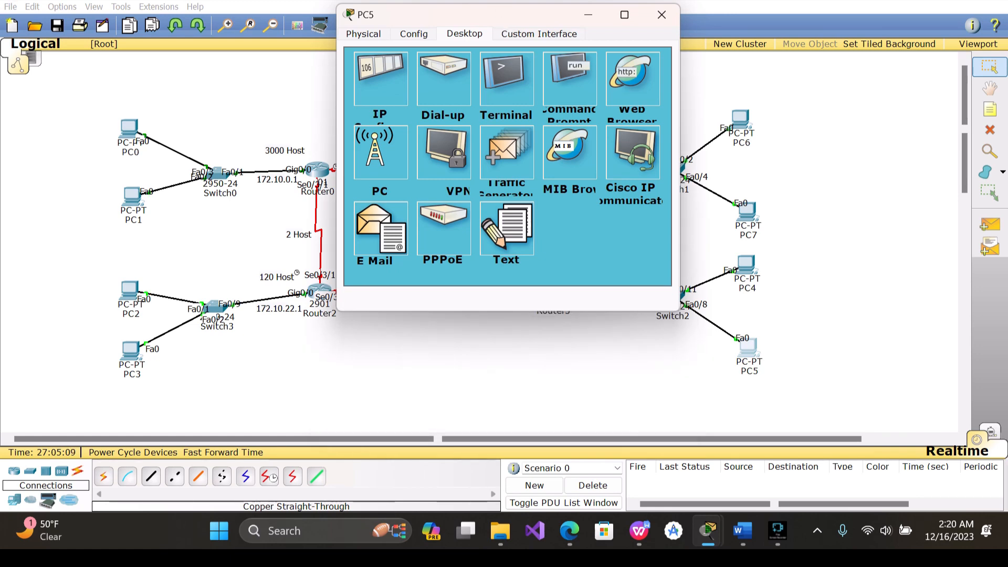
{"action": "left_click_drag", "start_coordinate": [492, 10], "coordinate": [469, 139]}
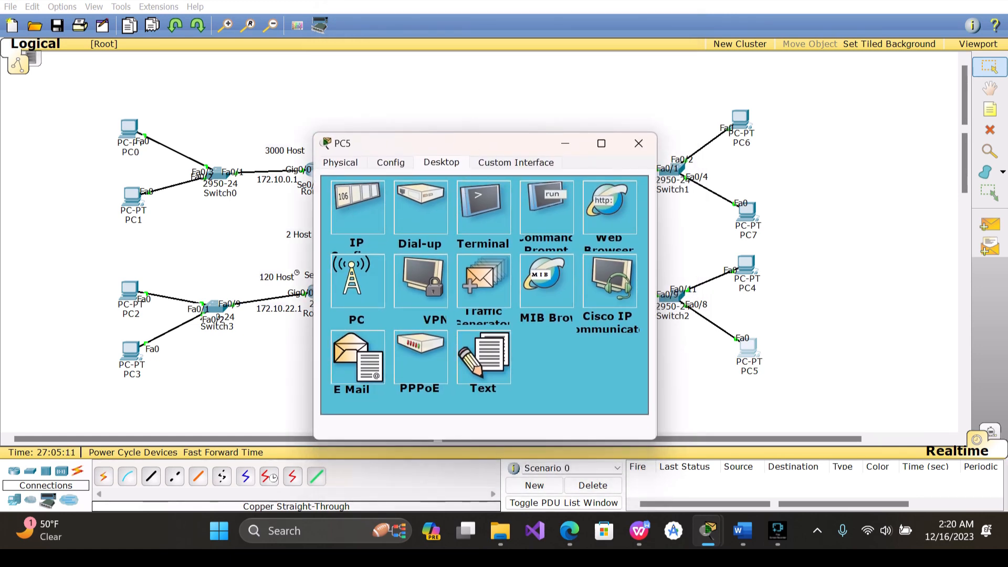
{"action": "left_click", "coordinate": [357, 207]}
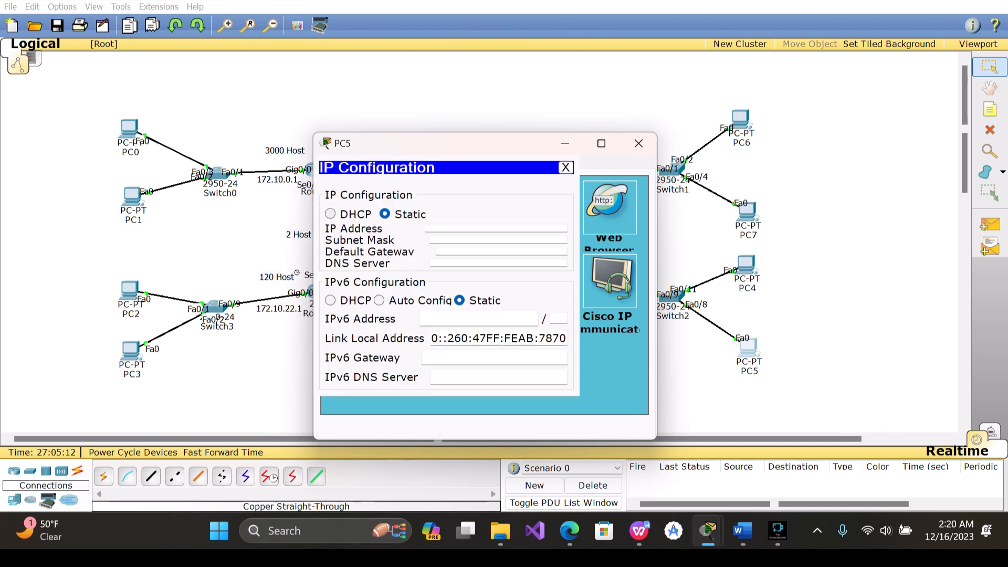
Set PC5's IP address to 172.10.20.3, subnet mask to 255.255.0.0 and default gateway to 172.10.20.1, and close its window
{"action": "left_click", "coordinate": [483, 232]}
{"action": "type", "text": "172.10.20.3"}
{"action": "left_click", "coordinate": [484, 240]}
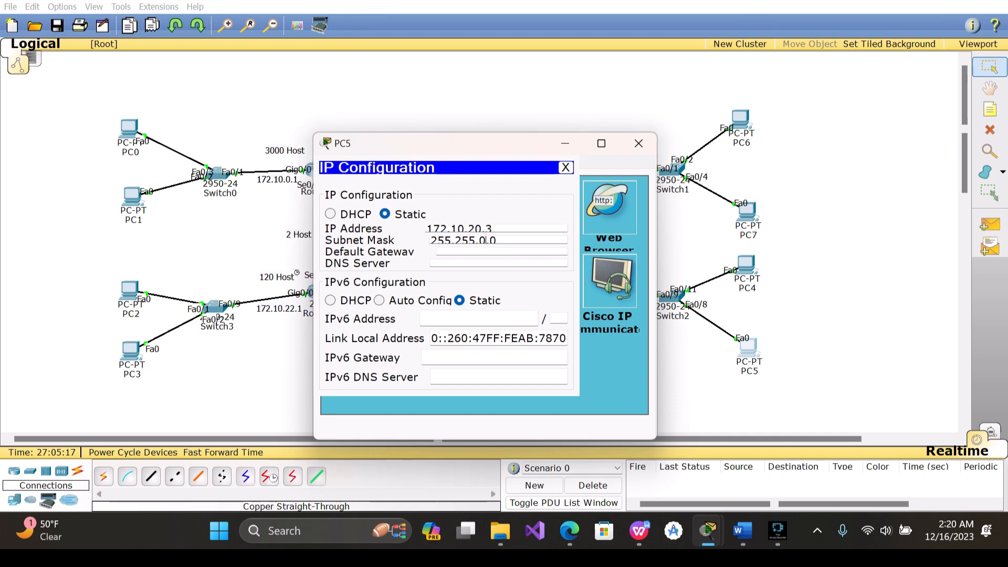
{"action": "left_click", "coordinate": [492, 253]}
{"action": "type", "text": "172.10.20.1"}
{"action": "left_click", "coordinate": [638, 146]}
Copy the address 172.10.22.1 from the note beside Router2
{"action": "left_click", "coordinate": [197, 338]}
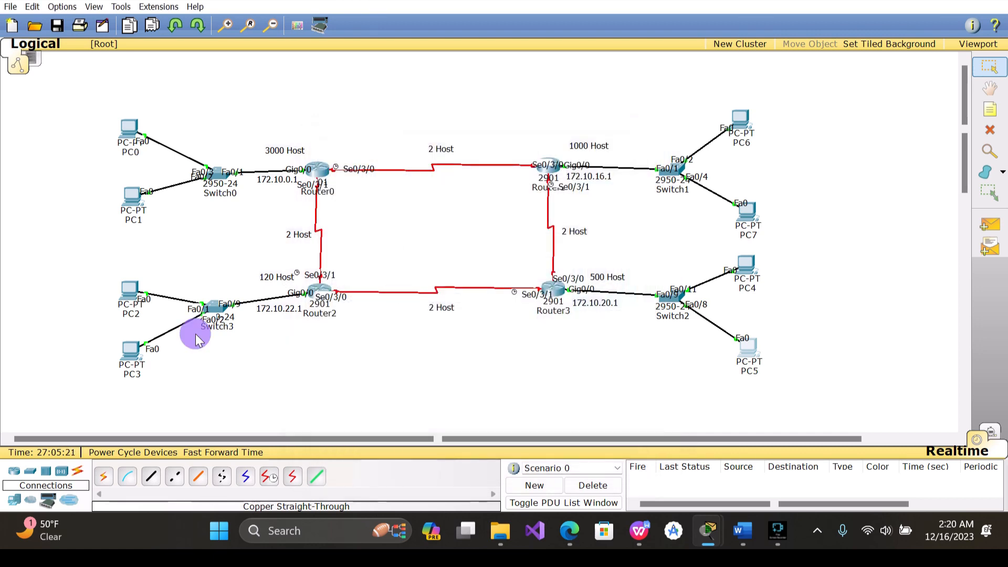
{"action": "left_click", "coordinate": [134, 350]}
{"action": "left_click_drag", "start_coordinate": [232, 361], "coordinate": [274, 339]}
{"action": "double_click", "coordinate": [287, 310]}
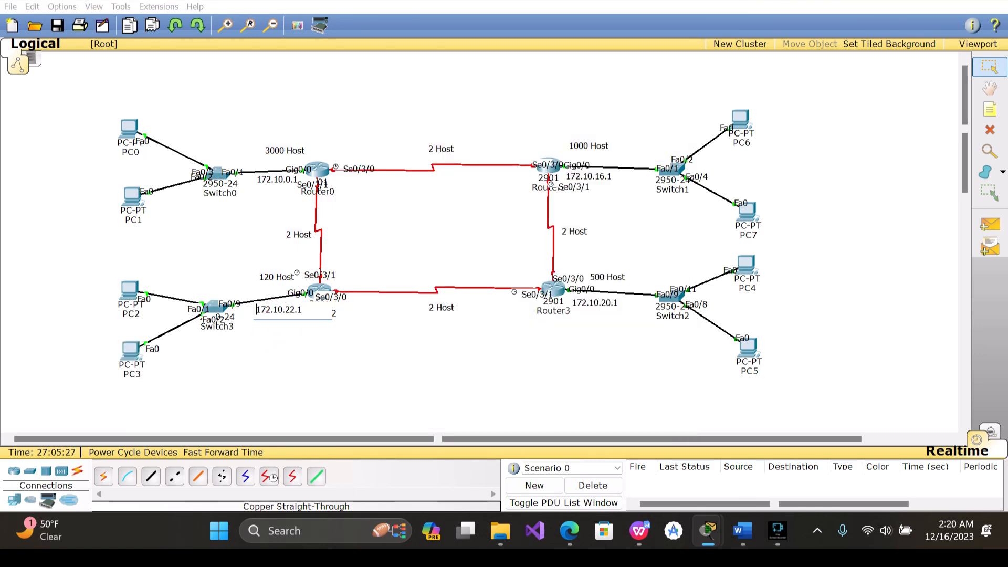
{"action": "left_click", "coordinate": [282, 304]}
{"action": "key", "text": "ctrl+a"}
{"action": "key", "text": "ctrl+c"}
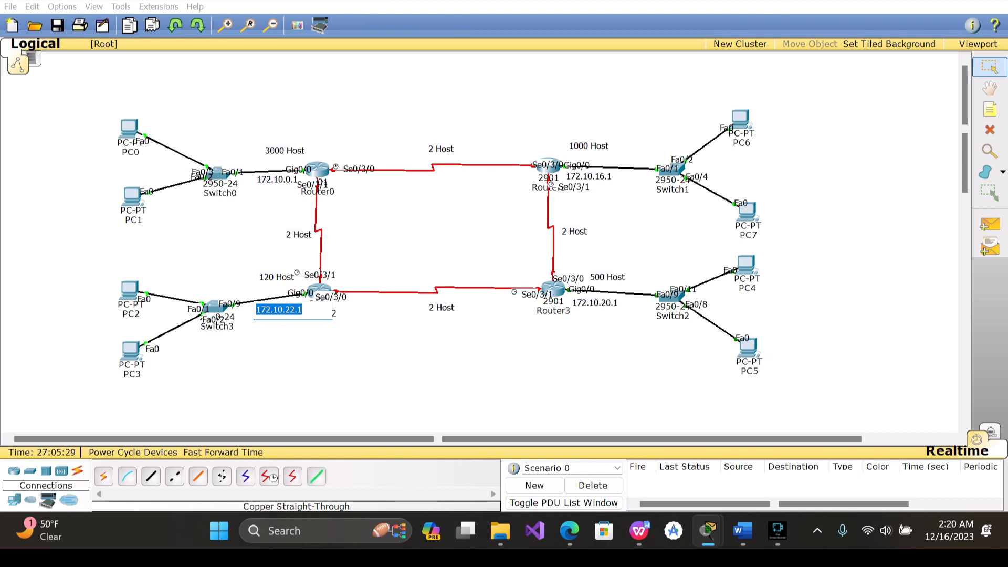
Give PC2 the static IP address 172.10.22.2, subnet mask 255.255.0.0 and default gateway 172.10.22.1, and close its window
{"action": "left_click", "coordinate": [130, 290]}
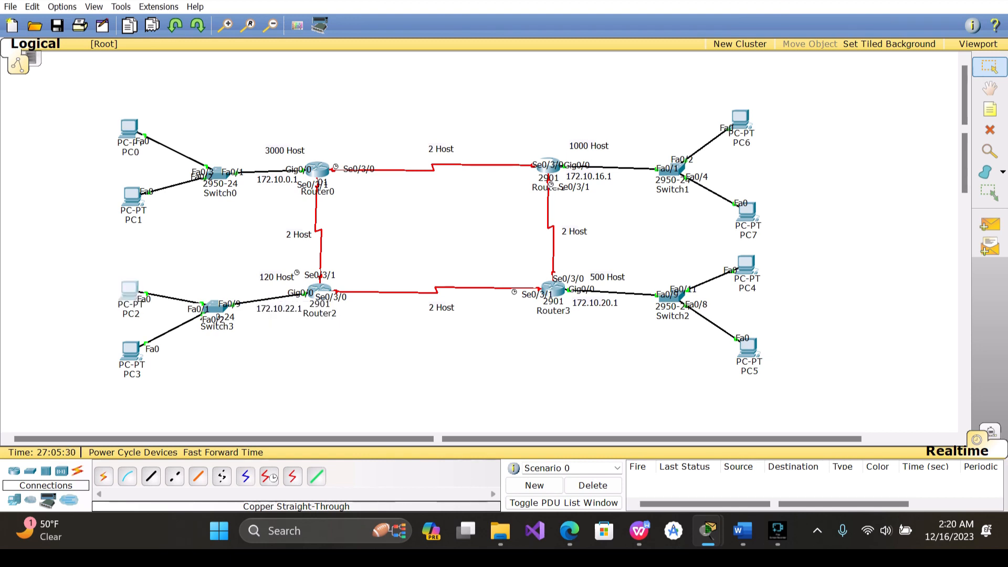
{"action": "left_click", "coordinate": [469, 156]}
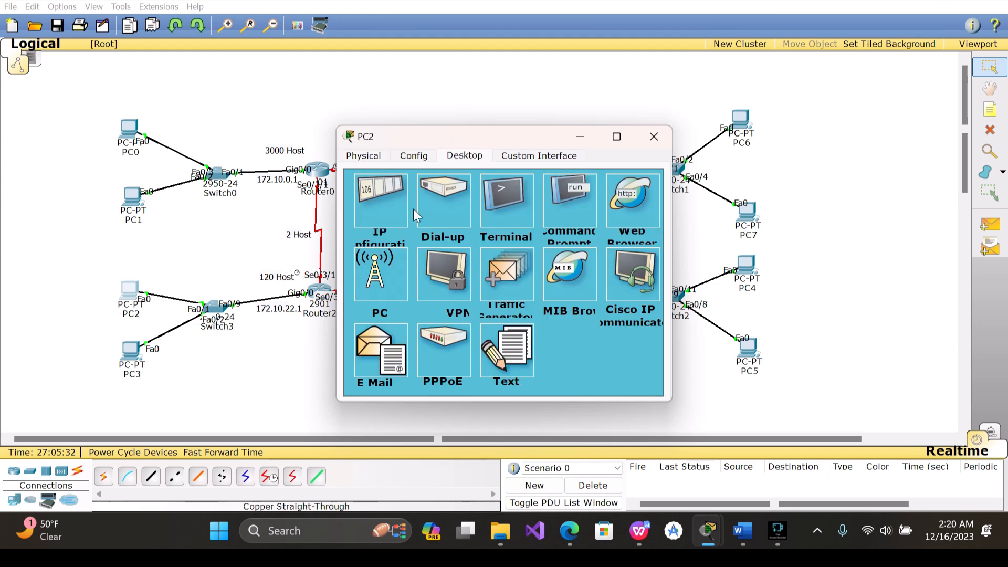
{"action": "left_click", "coordinate": [380, 203]}
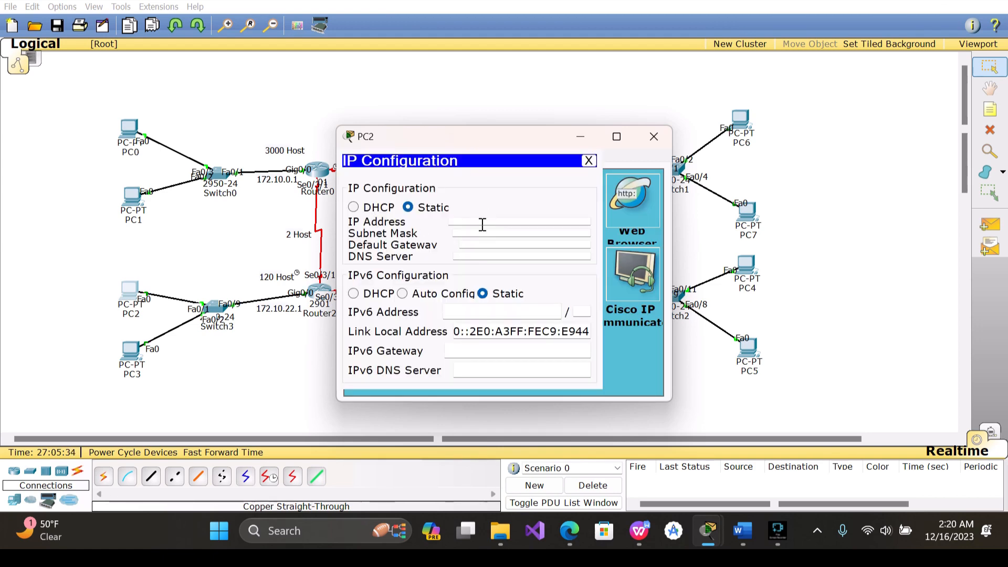
{"action": "left_click", "coordinate": [482, 222]}
{"action": "key", "text": "ctrl+v"}
{"action": "key", "text": "BackSpace"}
{"action": "type", "text": "2"}
{"action": "left_click", "coordinate": [486, 233]}
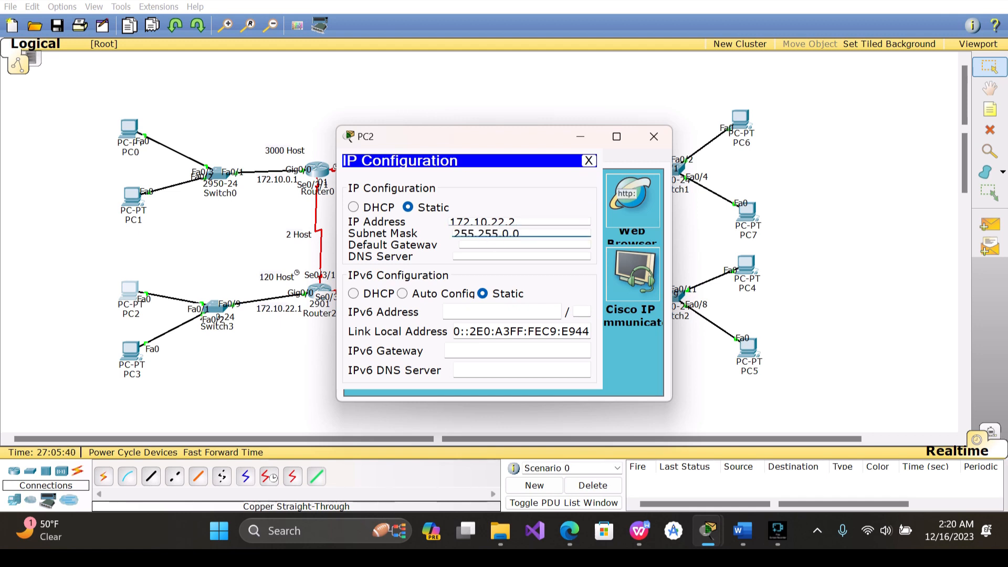
{"action": "left_click", "coordinate": [496, 242]}
{"action": "type", "text": "172.10.22.1"}
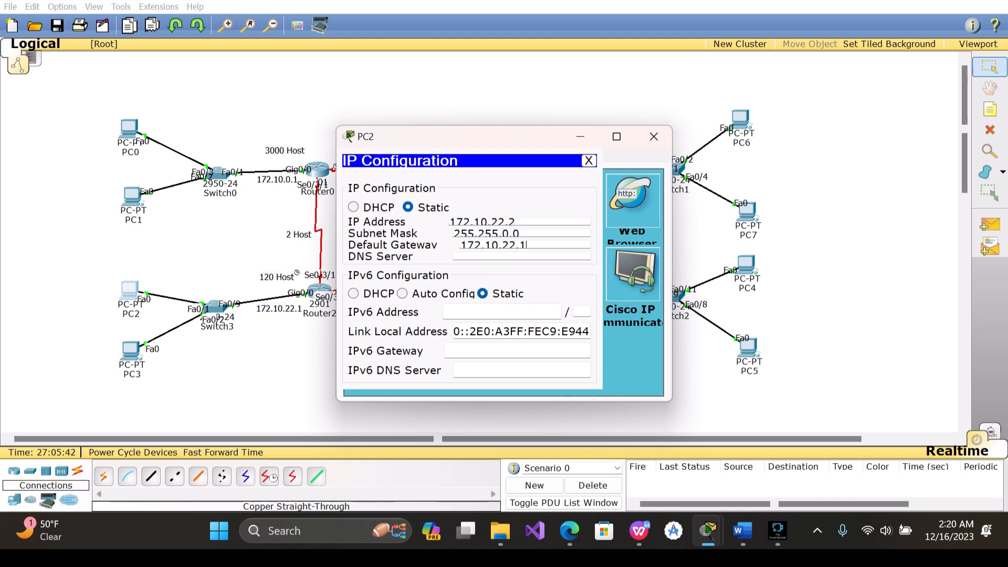
{"action": "left_click", "coordinate": [653, 136]}
Give PC3 the static IP address 172.10.22.3, subnet mask 255.255.0.0 and default gateway 172.10.22.1, and close its window
{"action": "left_click", "coordinate": [129, 348]}
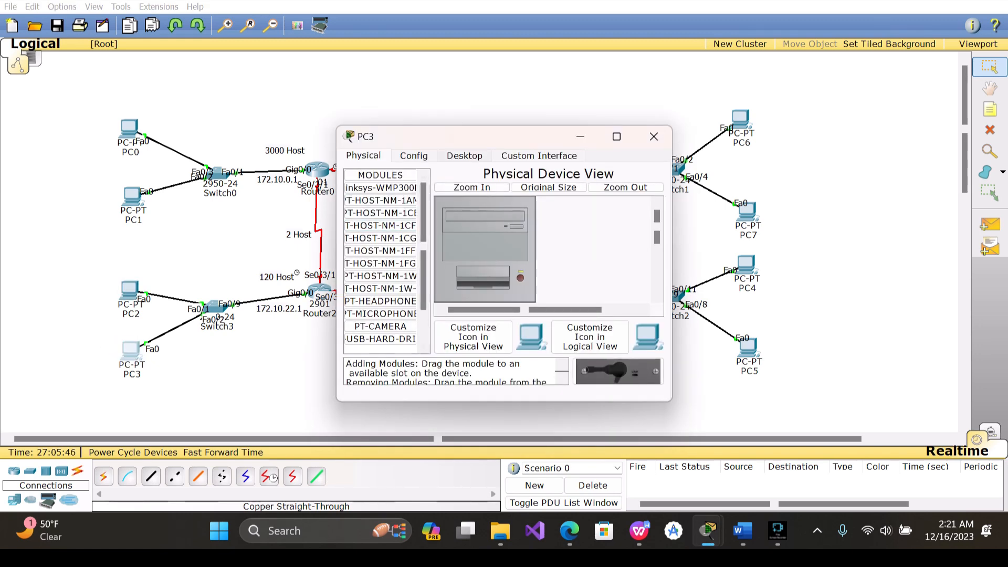
{"action": "left_click", "coordinate": [465, 155]}
{"action": "left_click", "coordinate": [381, 208]}
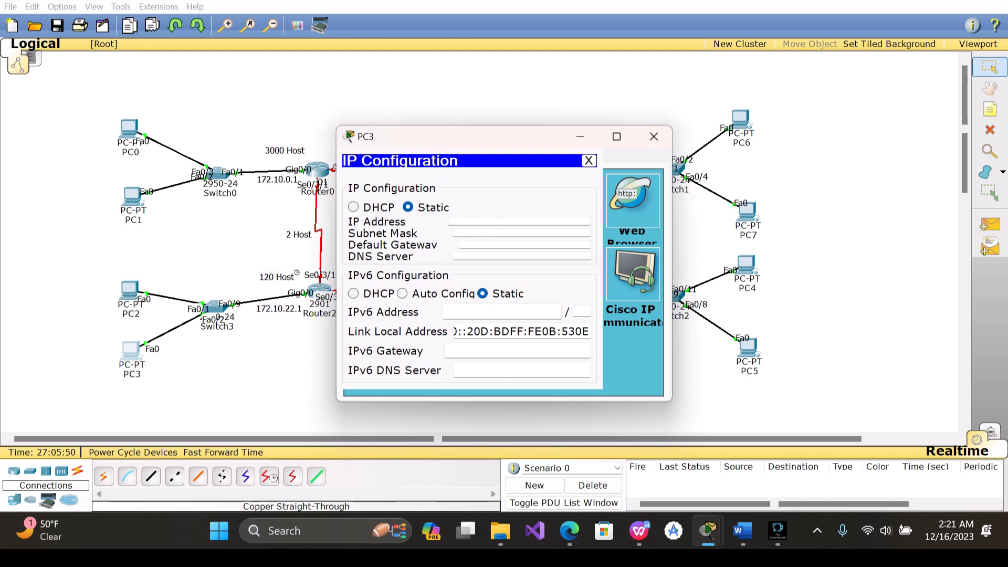
{"action": "type", "text": "172.10.22.3"}
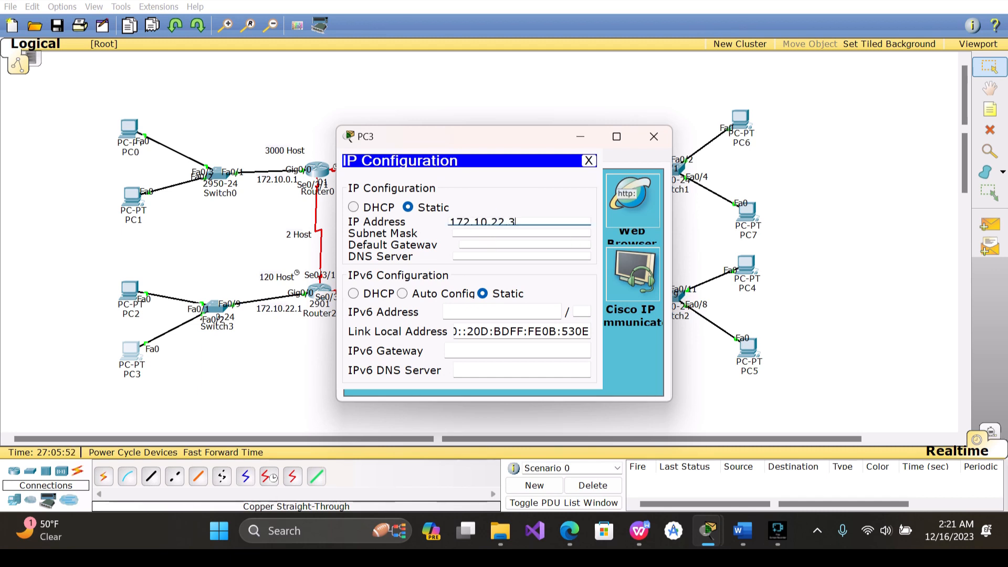
{"action": "left_click", "coordinate": [507, 233]}
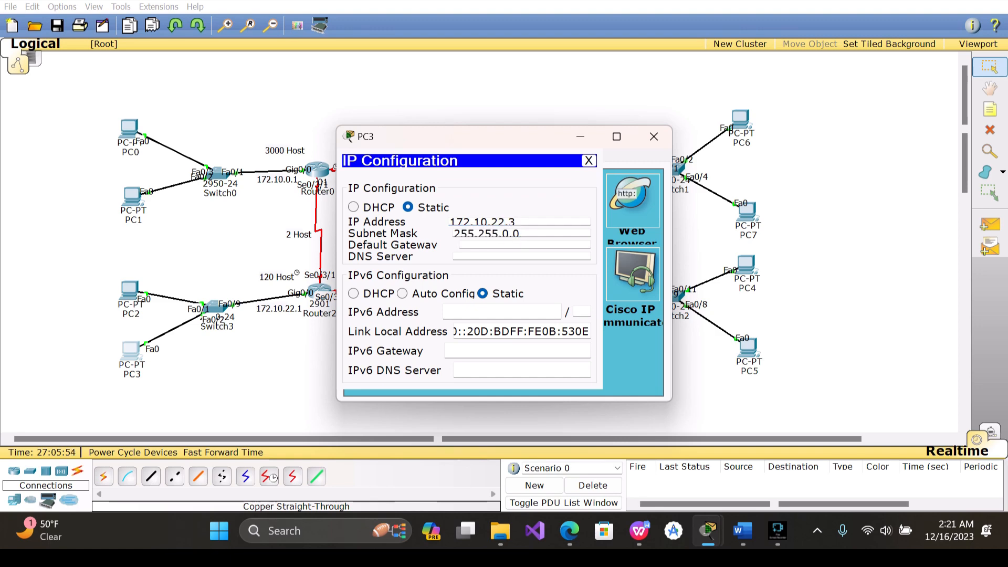
{"action": "left_click", "coordinate": [510, 244]}
{"action": "type", "text": "172.10.22.1"}
{"action": "left_click", "coordinate": [653, 136]}
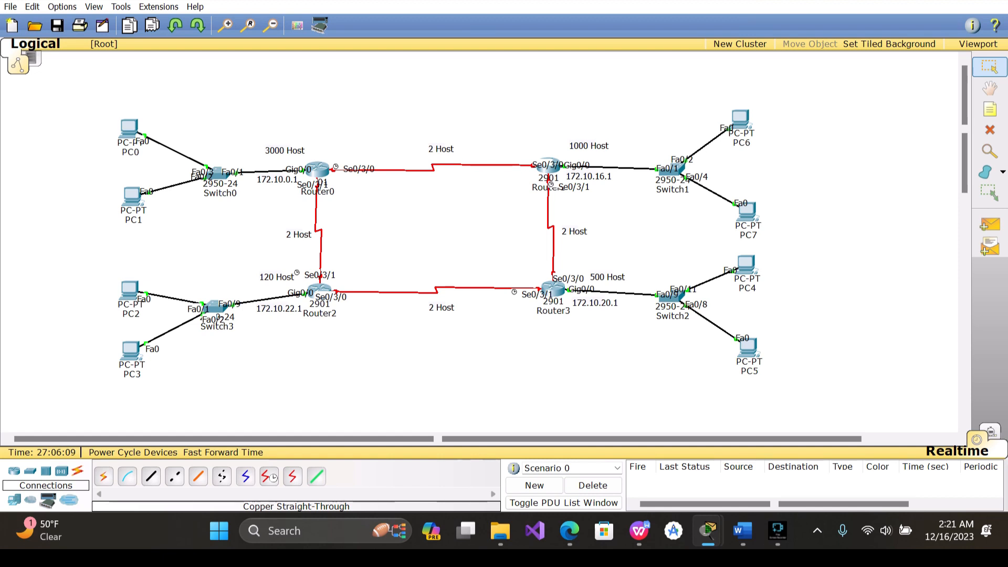
Enter configuration of interface se0/3/0 in Router0's command line
{"action": "left_click", "coordinate": [320, 175]}
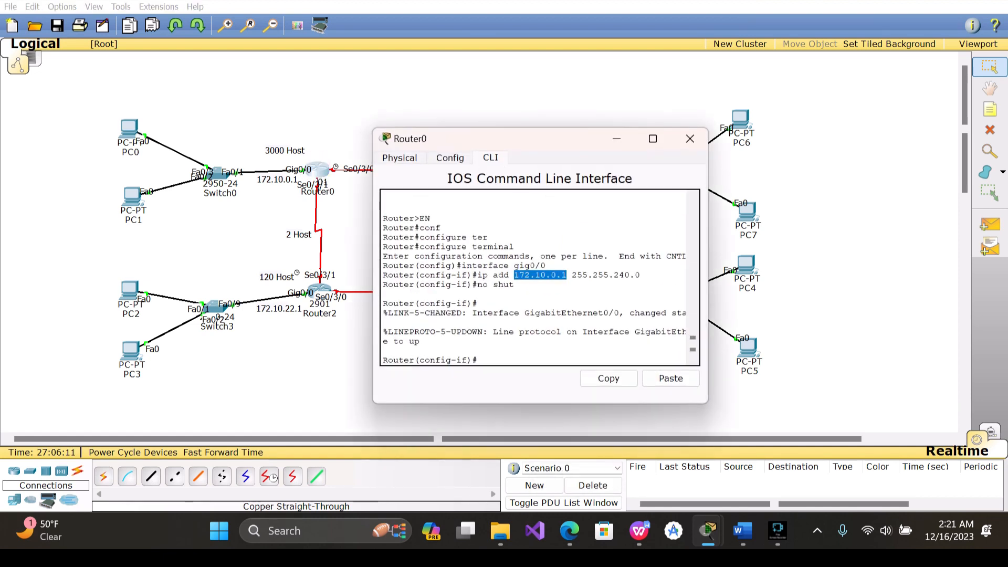
{"action": "left_click", "coordinate": [506, 361]}
{"action": "key", "text": "Return"}
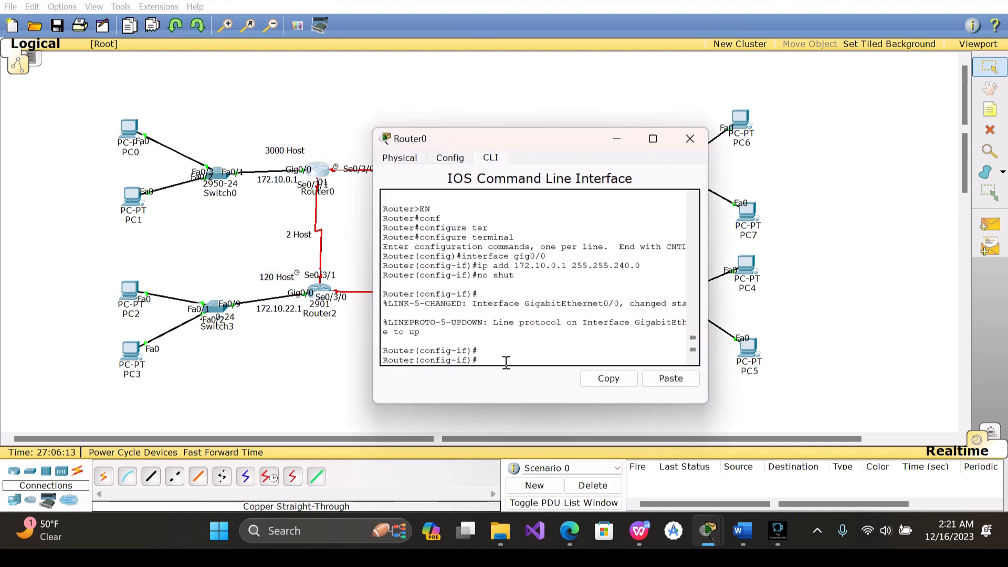
{"action": "type", "text": "interface se0/3/00"}
{"action": "key", "text": "Return"}
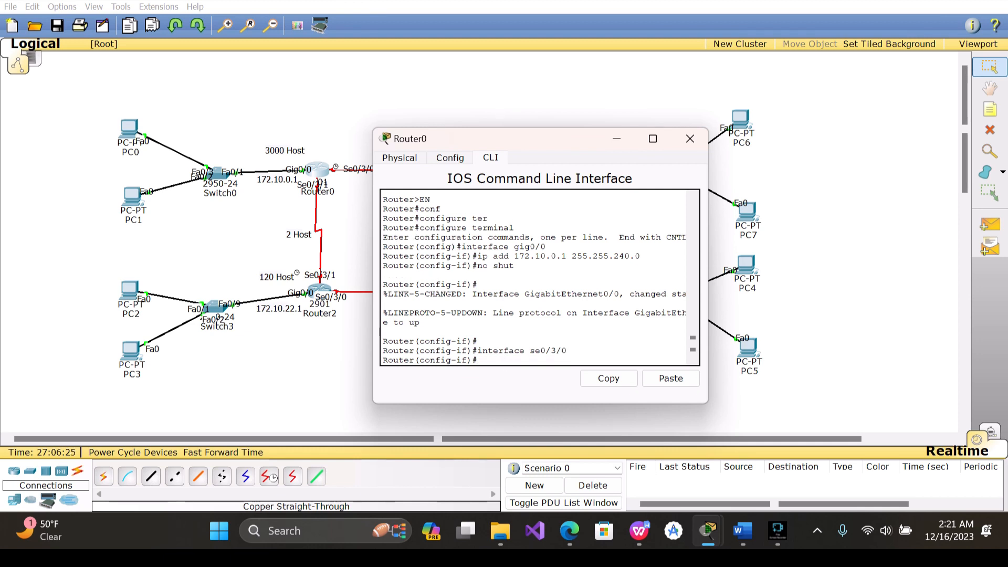
Begin the ip add command for se0/3/0 with 172.10. while consulting the Lab 1-2 row of the VLSM Subnetting table in Word
{"action": "type", "text": "ip add"}
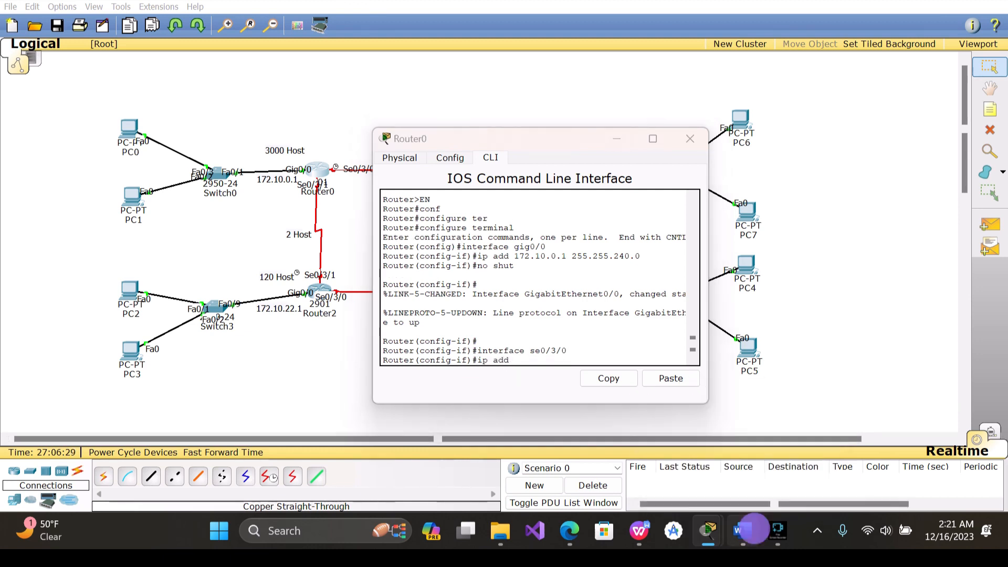
{"action": "left_click", "coordinate": [742, 531]}
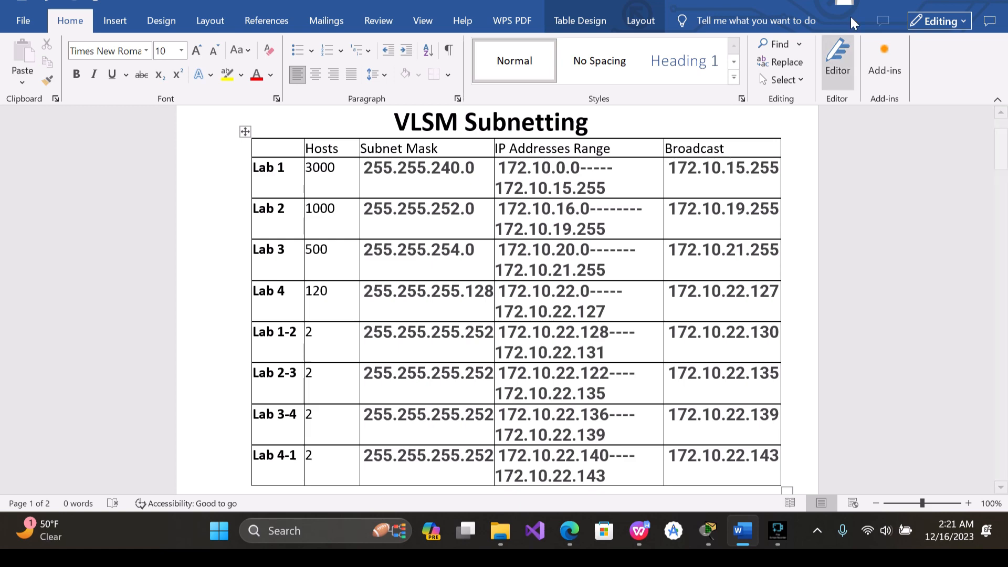
{"action": "key", "text": "alt+Tab"}
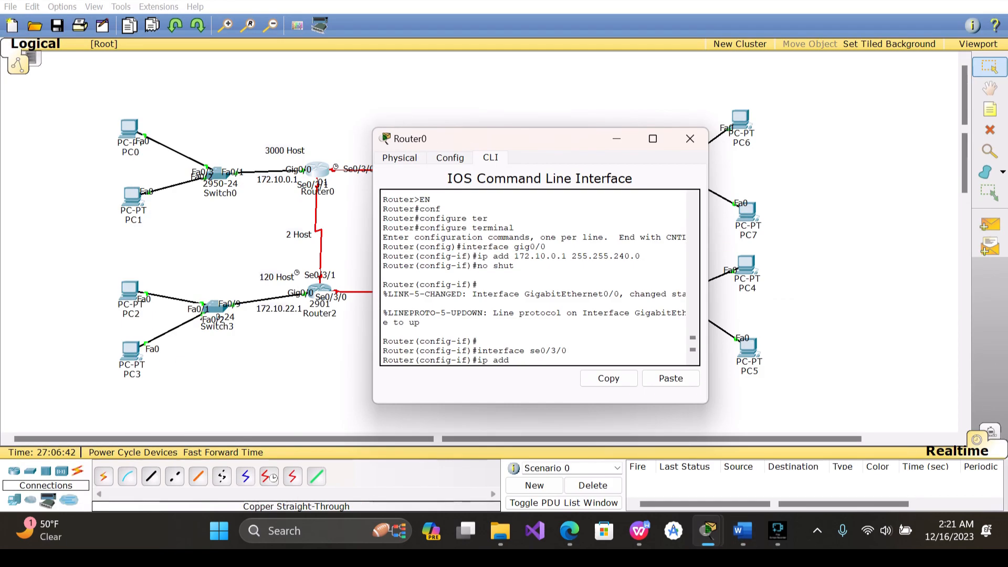
{"action": "type", "text": "172.10."}
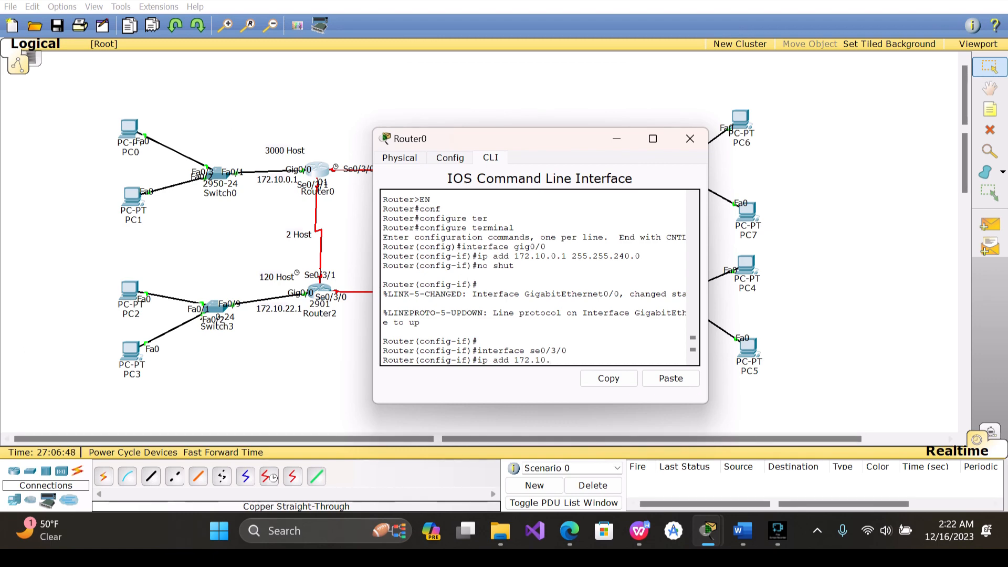
{"action": "left_click", "coordinate": [741, 531]}
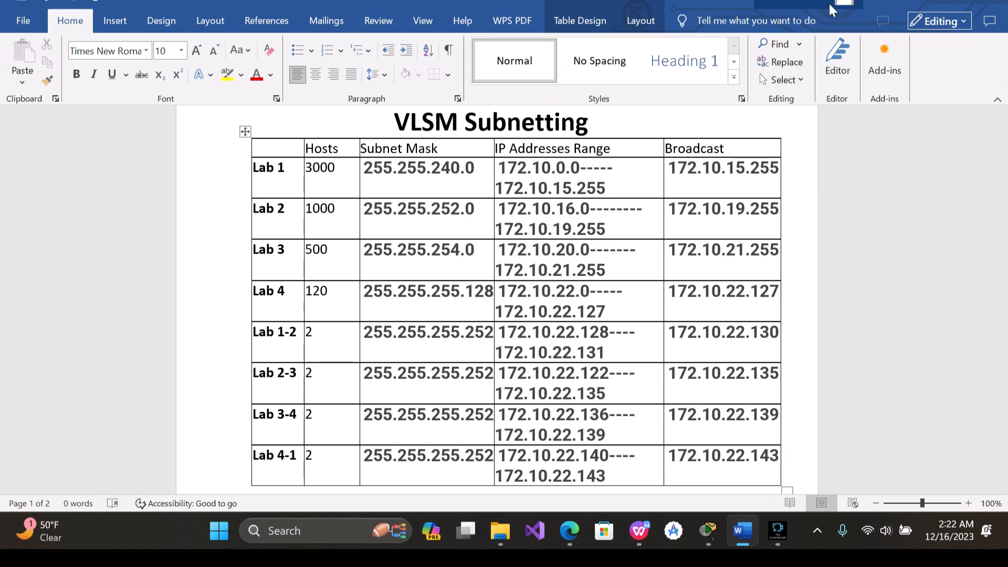
{"action": "key", "text": "alt+Tab"}
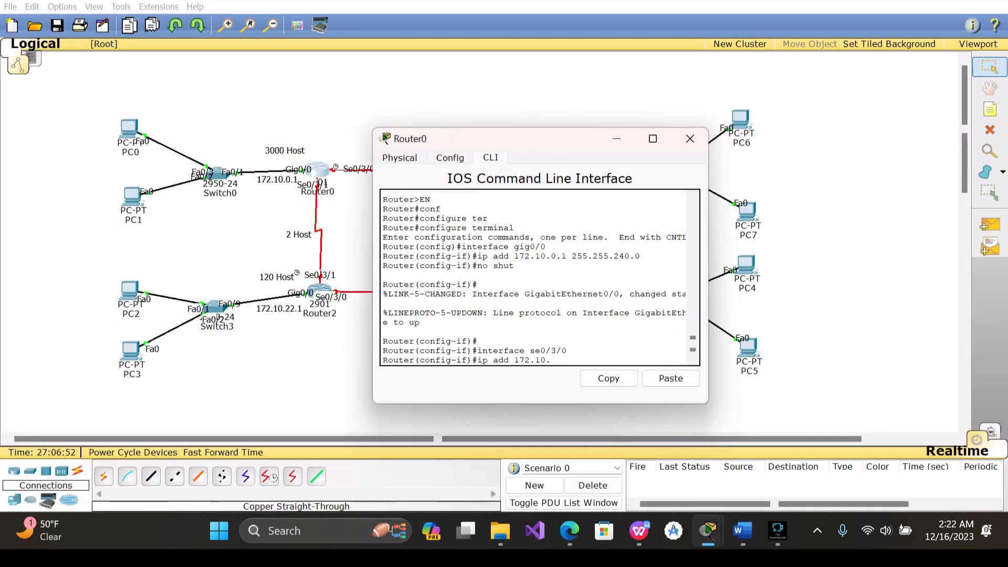
Complete the se0/3/0 address as 172.10.22.129 with mask 255.255.255.252 and enable the interface with no shut
{"action": "type", "text": "22.12"}
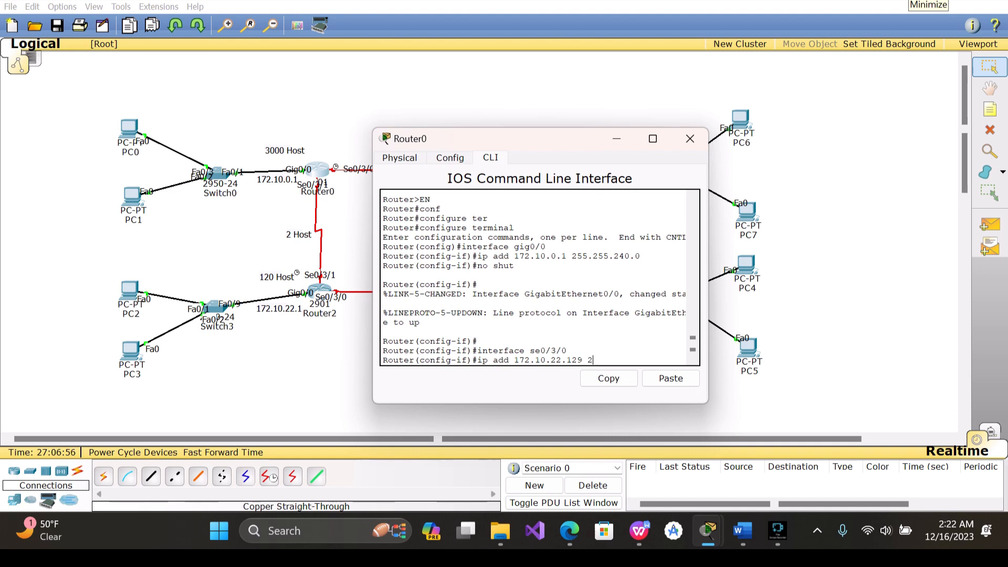
{"action": "type", "text": "9 255.2"}
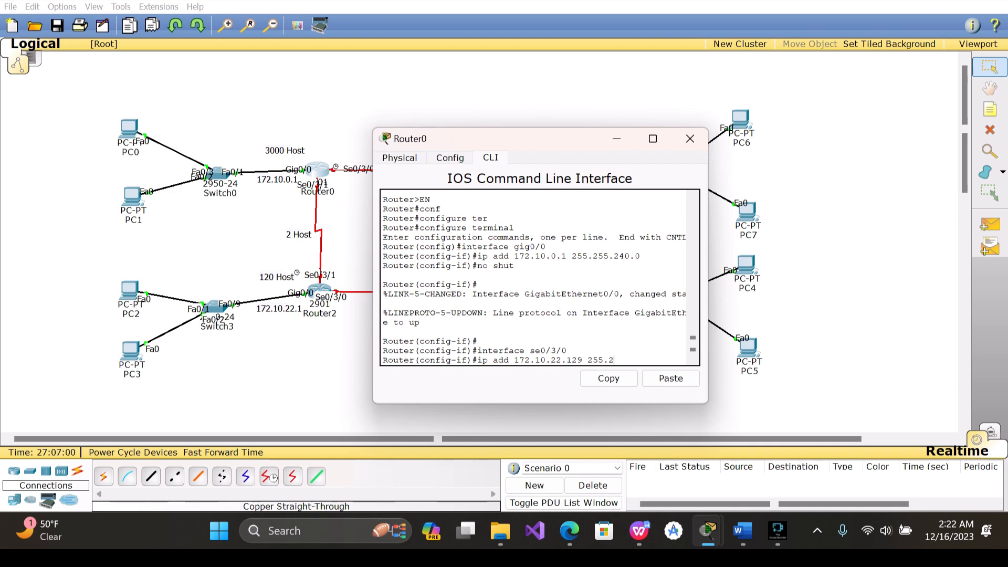
{"action": "type", "text": "55.255.252"}
{"action": "key", "text": "Return"}
{"action": "type", "text": "nfig-if)#n"}
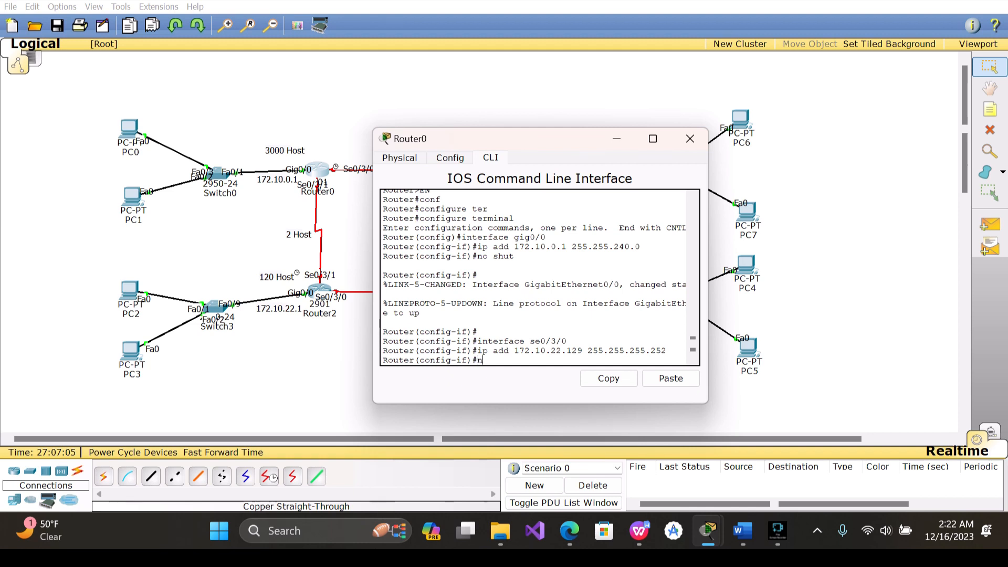
{"action": "type", "text": "o shut"}
{"action": "key", "text": "Return"}
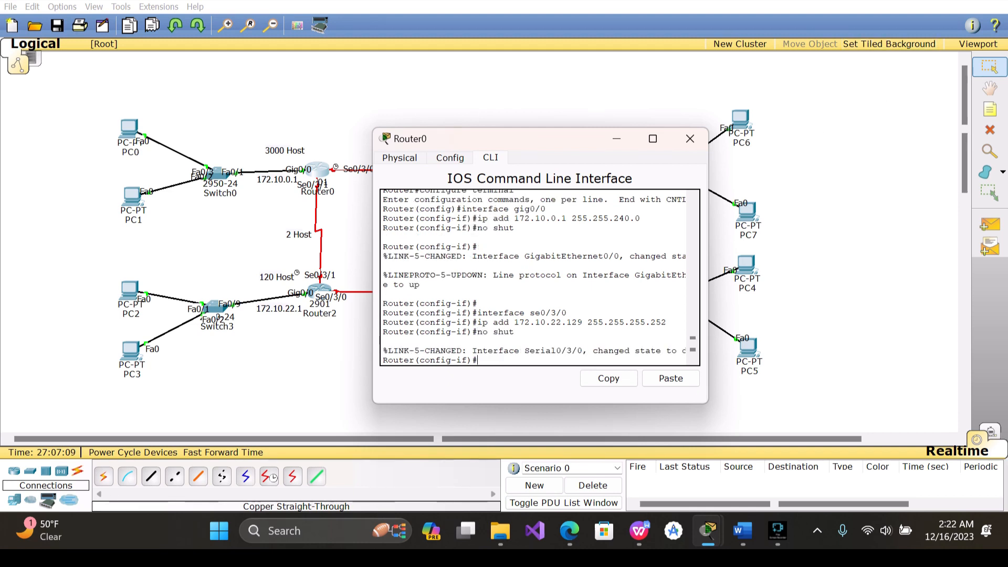
Copy the se0/3/0 address 172.10.22.129 from Router0's command line and place it as a note beside Router0's Se0/3/0 port
{"action": "left_click_drag", "start_coordinate": [582, 322], "coordinate": [514, 322]}
{"action": "key", "text": "ctrl+c"}
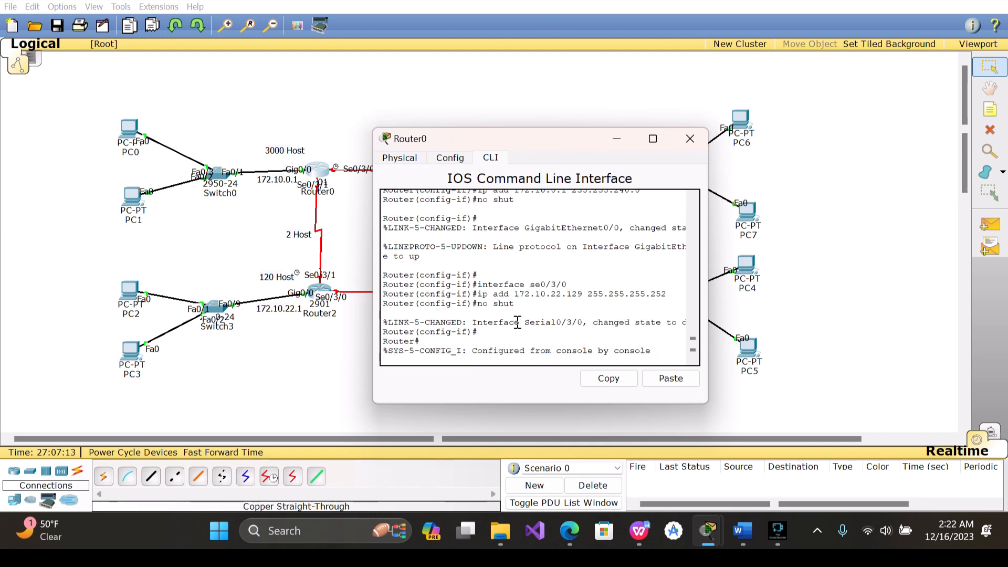
{"action": "left_click_drag", "start_coordinate": [514, 294], "coordinate": [588, 294]}
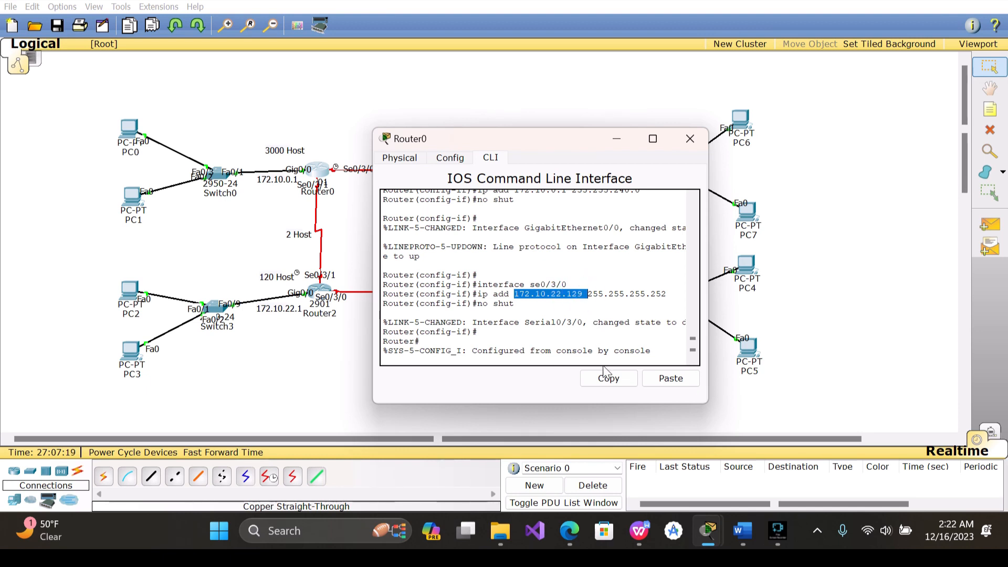
{"action": "left_click", "coordinate": [608, 378]}
{"action": "left_click", "coordinate": [691, 139]}
{"action": "left_click", "coordinate": [990, 109]}
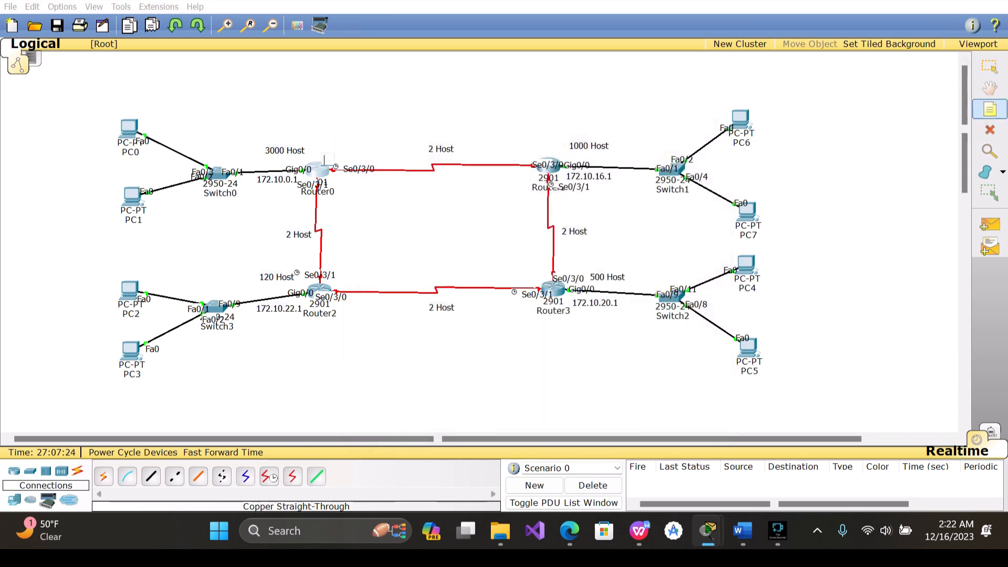
{"action": "left_click", "coordinate": [324, 158]}
{"action": "key", "text": "ctrl+v"}
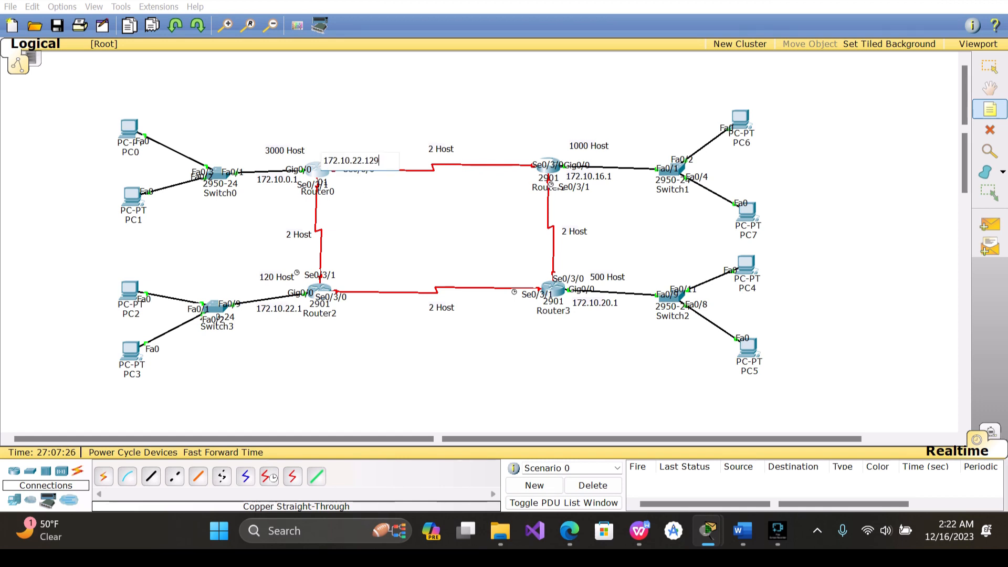
{"action": "key", "text": "Escape"}
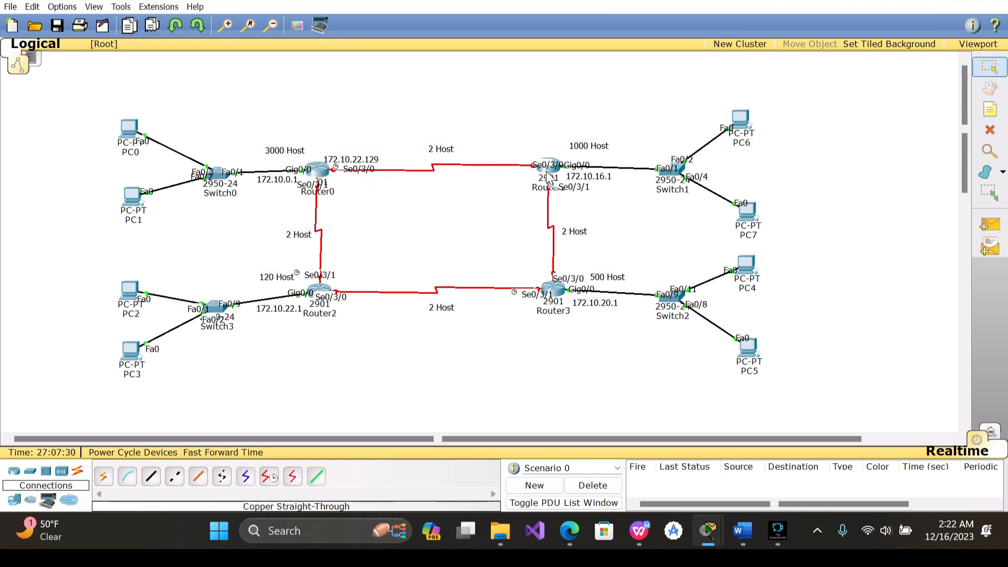
Enter global configuration in Router1's command line with conf t and select interface se0/3/0
{"action": "left_click", "coordinate": [548, 168]}
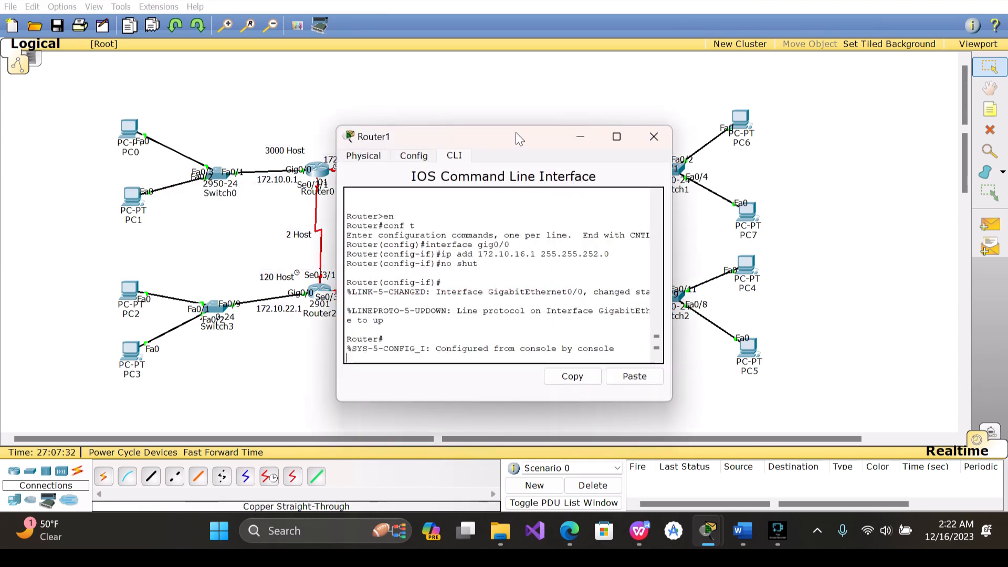
{"action": "mouse_move", "coordinate": [516, 132]}
{"action": "left_mouse_down"}
{"action": "mouse_move", "coordinate": [497, 190]}
{"action": "mouse_move", "coordinate": [499, 121]}
{"action": "left_mouse_up"}
{"action": "key", "text": "Return"}
{"action": "key", "text": "Return"}
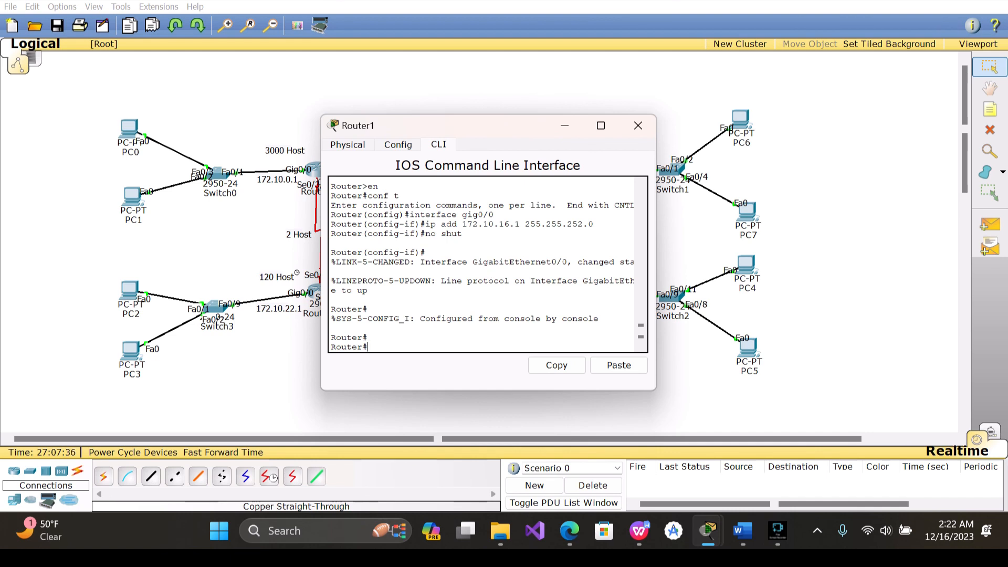
{"action": "type", "text": "conf t"}
{"action": "key", "text": "Return"}
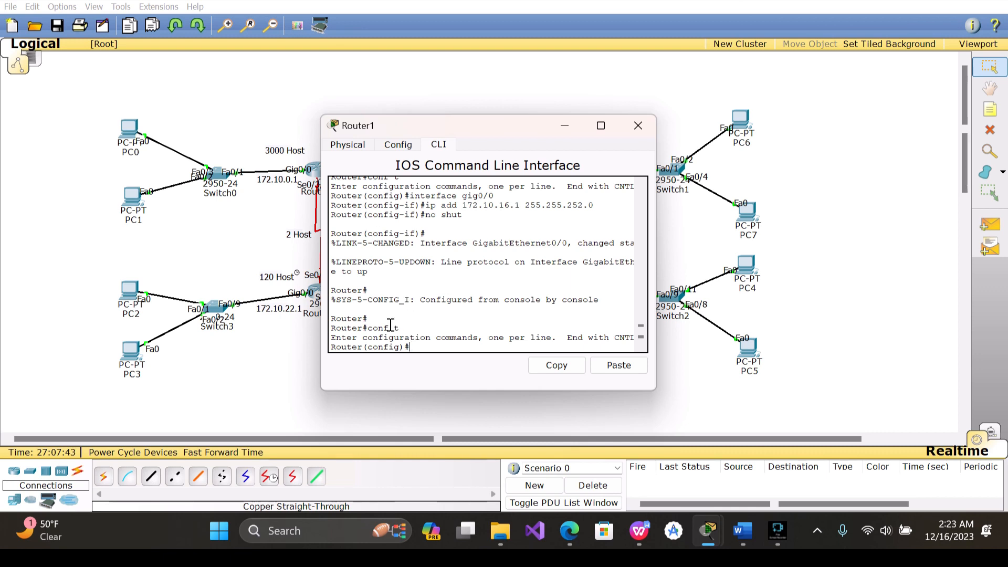
{"action": "type", "text": "interf"}
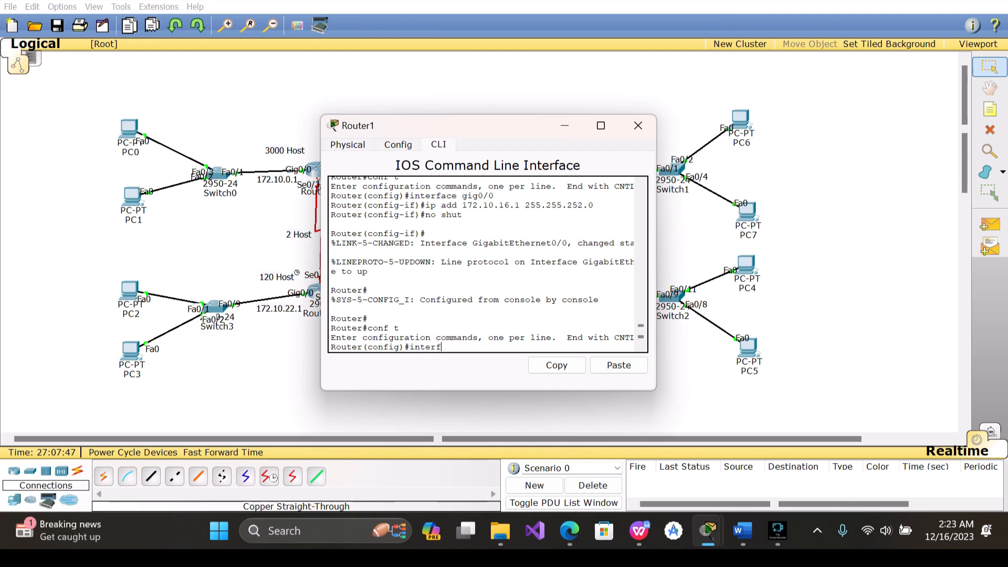
{"action": "type", "text": "ace se0/3/0"}
{"action": "key", "text": "Return"}
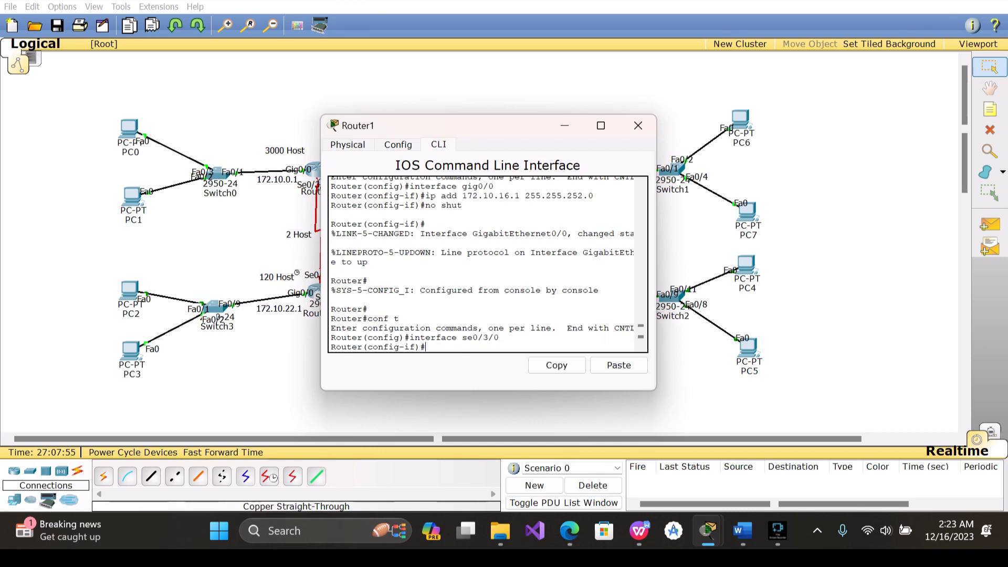
Assign 172.10.22.130 with mask 255.255.255.252 to Router1's se0/3/0, enable it with no shut, and close the router window
{"action": "type", "text": "ip add 172.10.22.130 2"}
{"action": "type", "text": "55.255.255.2"}
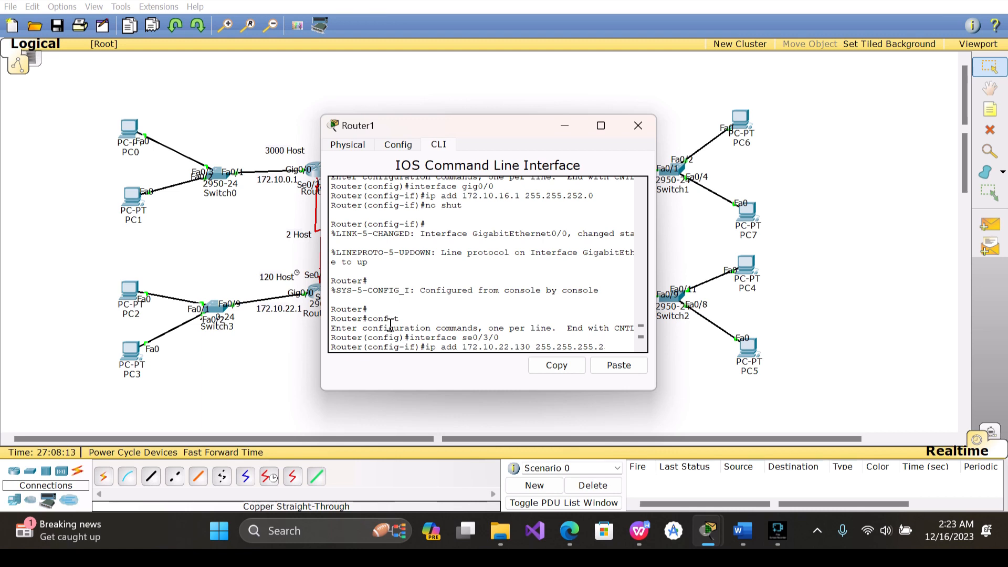
{"action": "type", "text": "52"}
{"action": "key", "text": "Return"}
{"action": "type", "text": "no"}
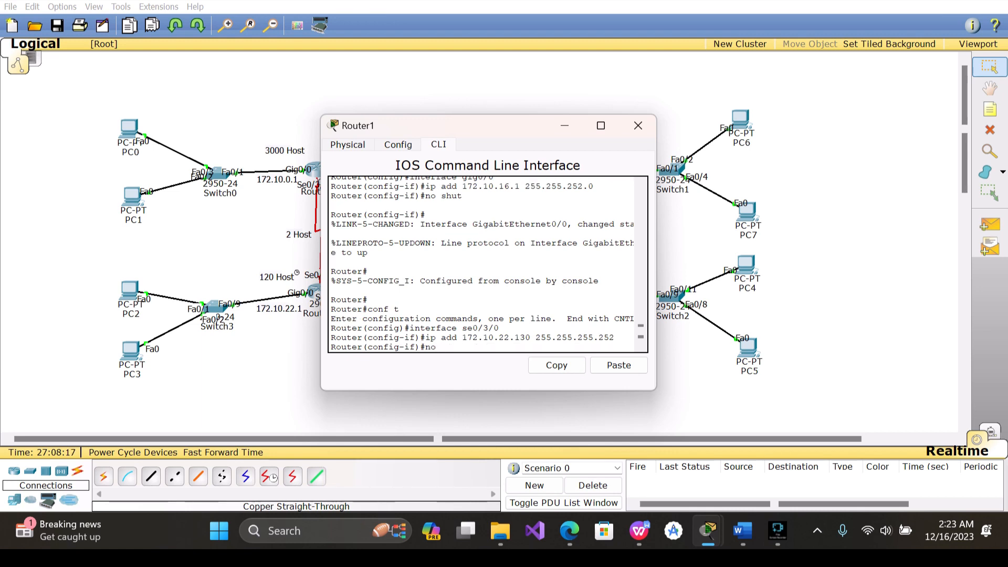
{"action": "type", "text": " shut"}
{"action": "key", "text": "Return"}
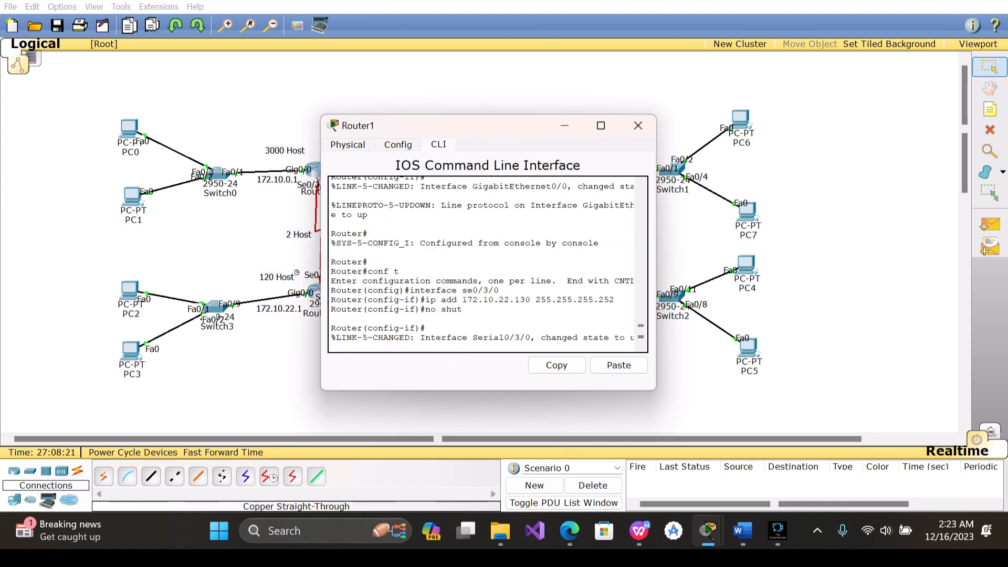
{"action": "left_click", "coordinate": [637, 126]}
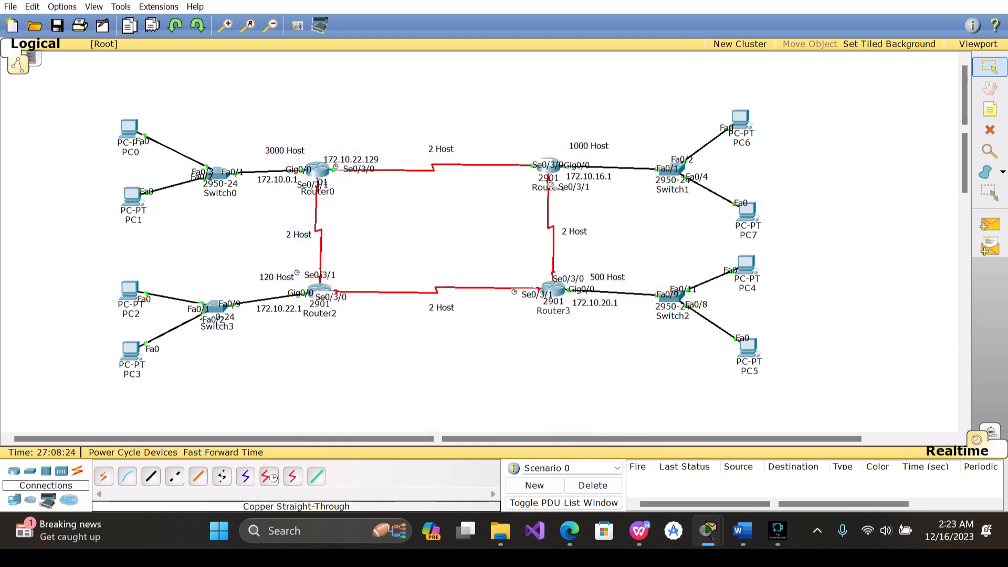
Add a note reading 172.10.22.130 beside Router1's Se0/3/0 port and shift it clear of the router
{"action": "left_click", "coordinate": [989, 109]}
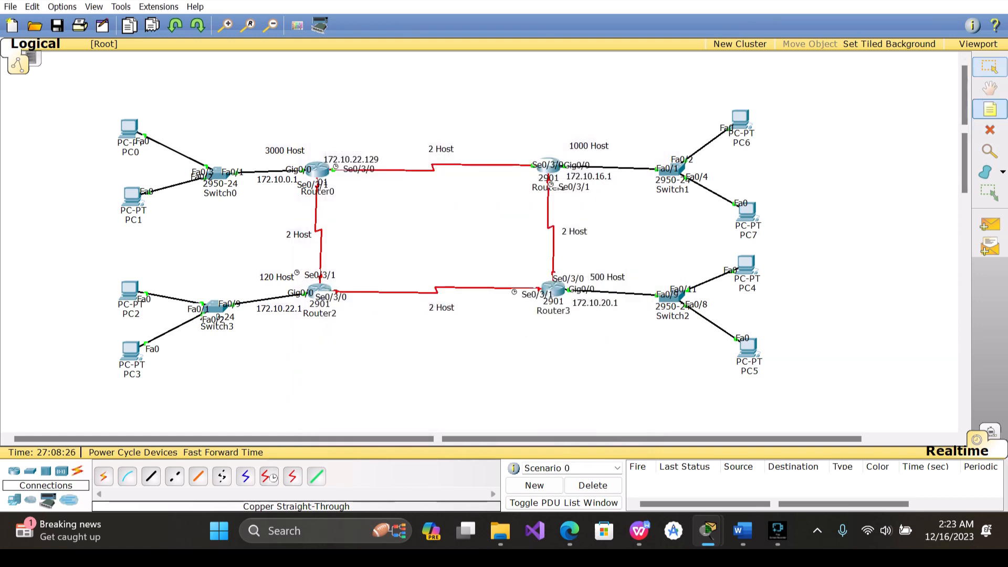
{"action": "left_click", "coordinate": [505, 150]}
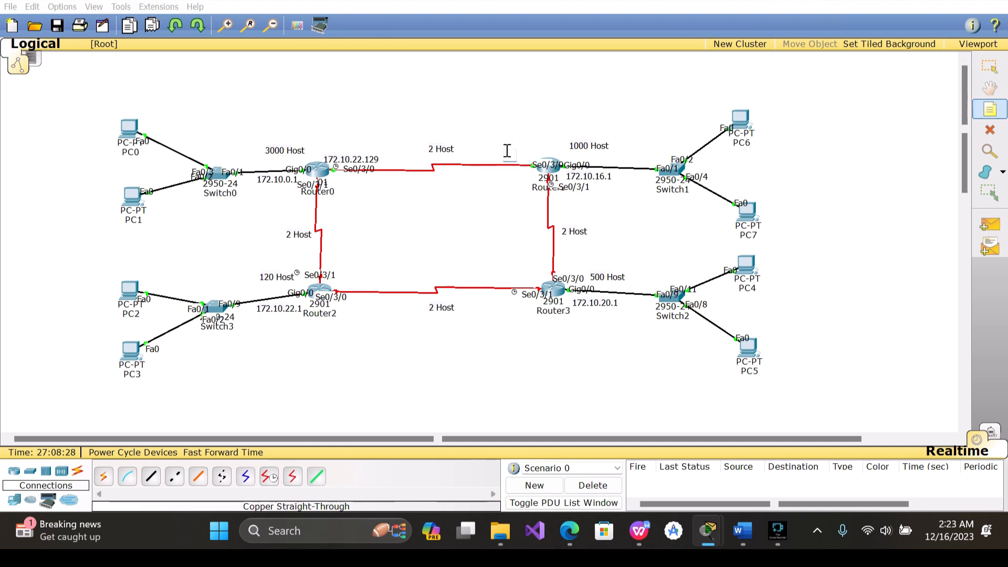
{"action": "key", "text": "ctrl+v"}
{"action": "key", "text": "BackSpace"}
{"action": "left_click", "coordinate": [514, 230]}
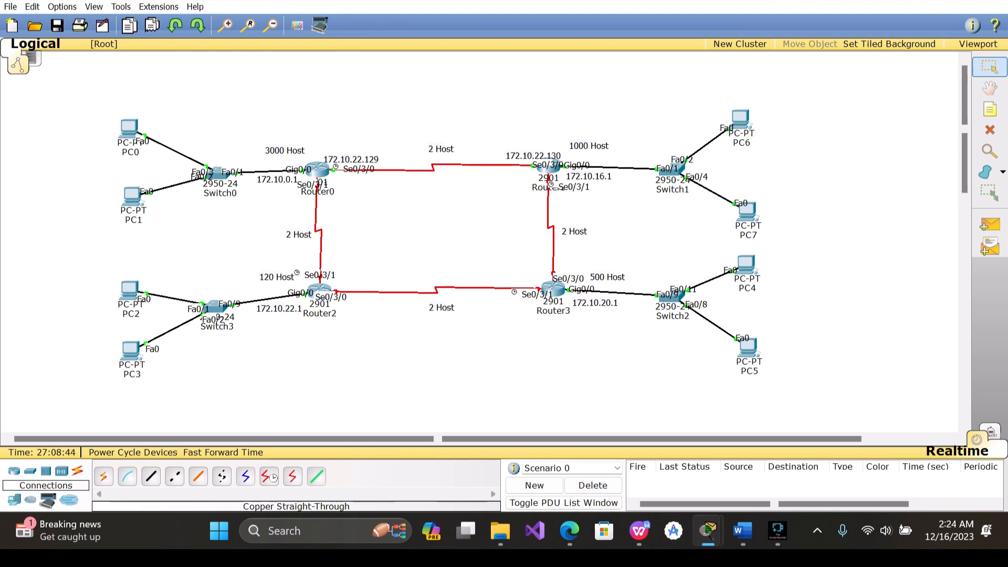
{"action": "left_click_drag", "start_coordinate": [529, 154], "coordinate": [503, 151]}
{"action": "left_click", "coordinate": [500, 152]}
{"action": "left_click", "coordinate": [497, 199]}
Switch to the Word subnetting table, correct the start of the Lab 2-3 range to 172.10.22.132, and return to Packet Tracer
{"action": "left_click", "coordinate": [735, 536]}
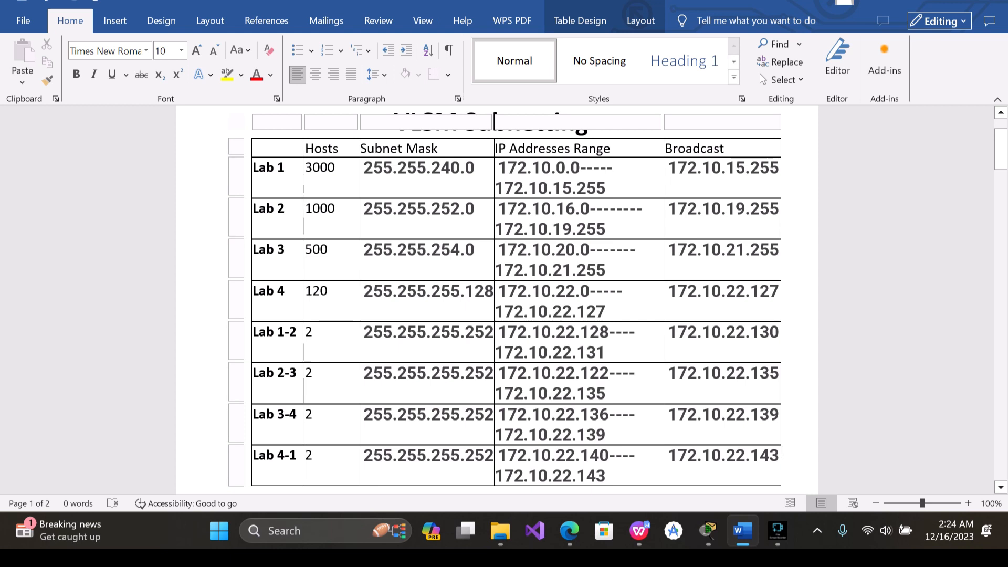
{"action": "left_click", "coordinate": [608, 374]}
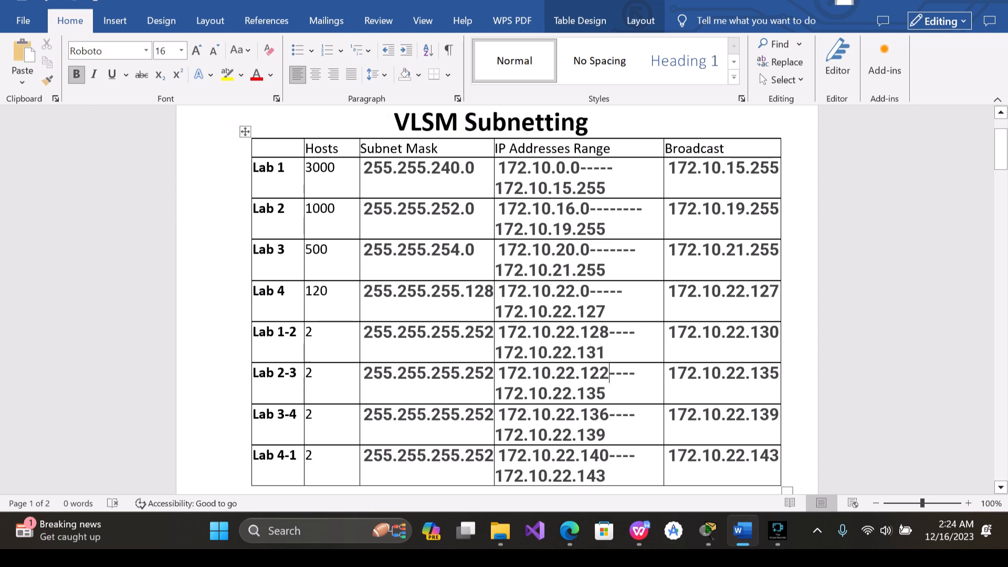
{"action": "key", "text": "BackSpace"}
{"action": "key", "text": "BackSpace"}
{"action": "type", "text": "32"}
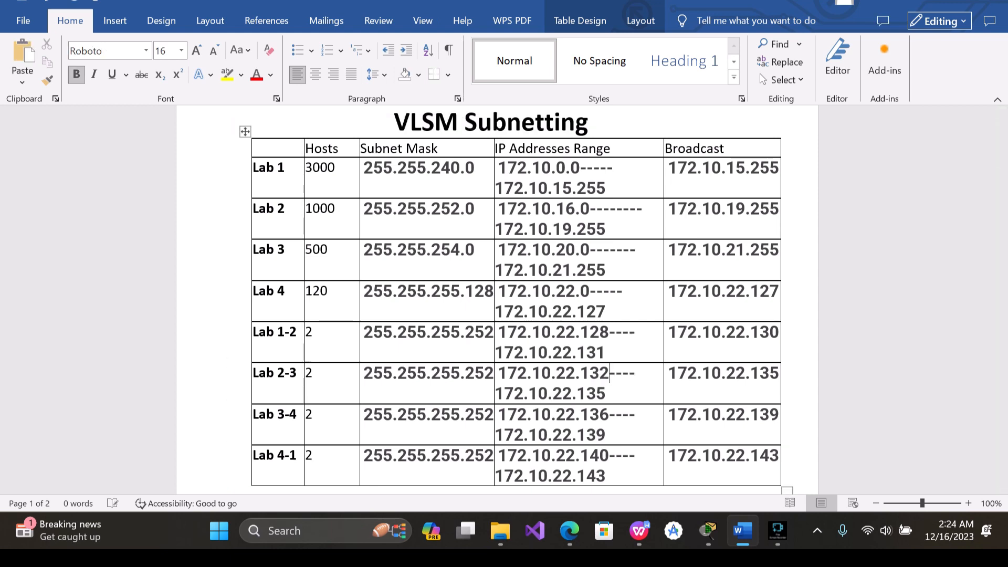
{"action": "left_click", "coordinate": [905, 4]}
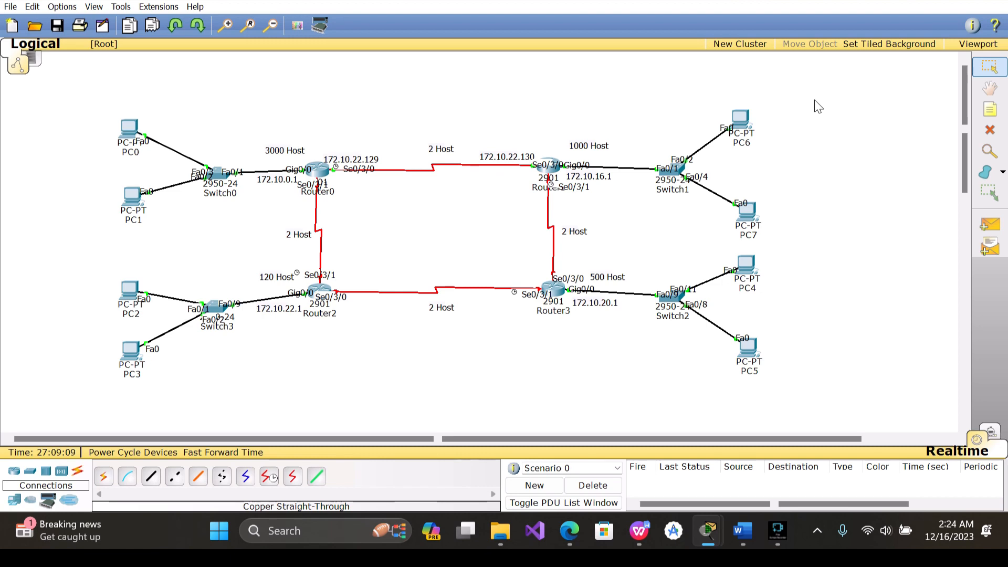
Configure Router1's interface se0/3/1 with address 172.10.22.133 and mask 255.255.255.252, and enable it with no shut
{"action": "left_click", "coordinate": [552, 173]}
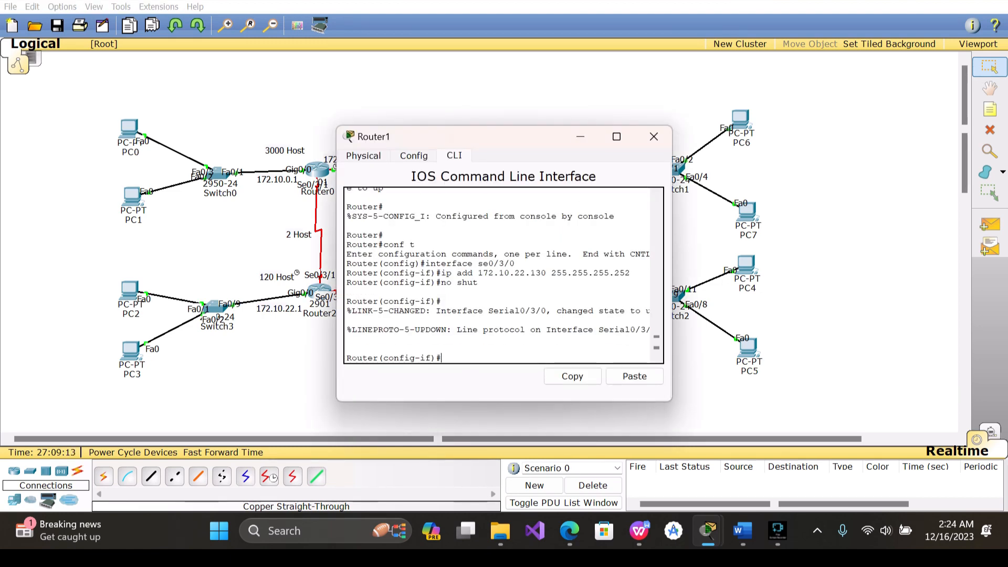
{"action": "type", "text": "interface se0/"}
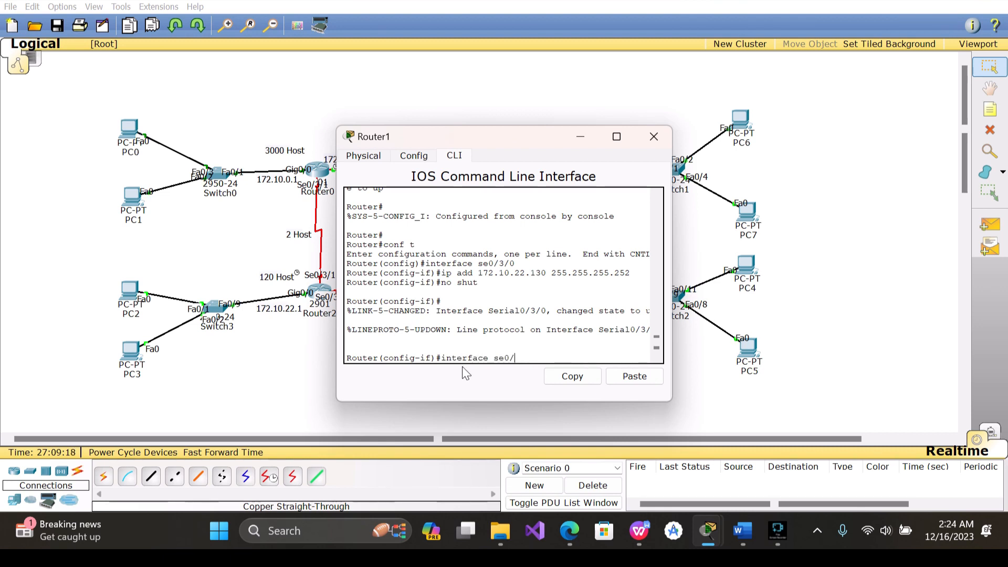
{"action": "type", "text": "3/1"}
{"action": "key", "text": "Return"}
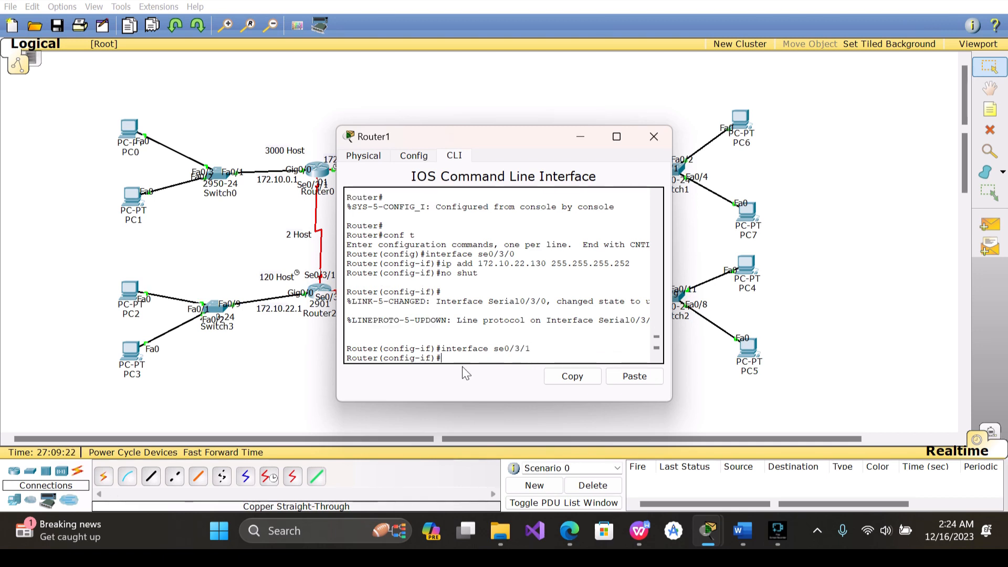
{"action": "type", "text": "ip add 172.10.22.133 255"}
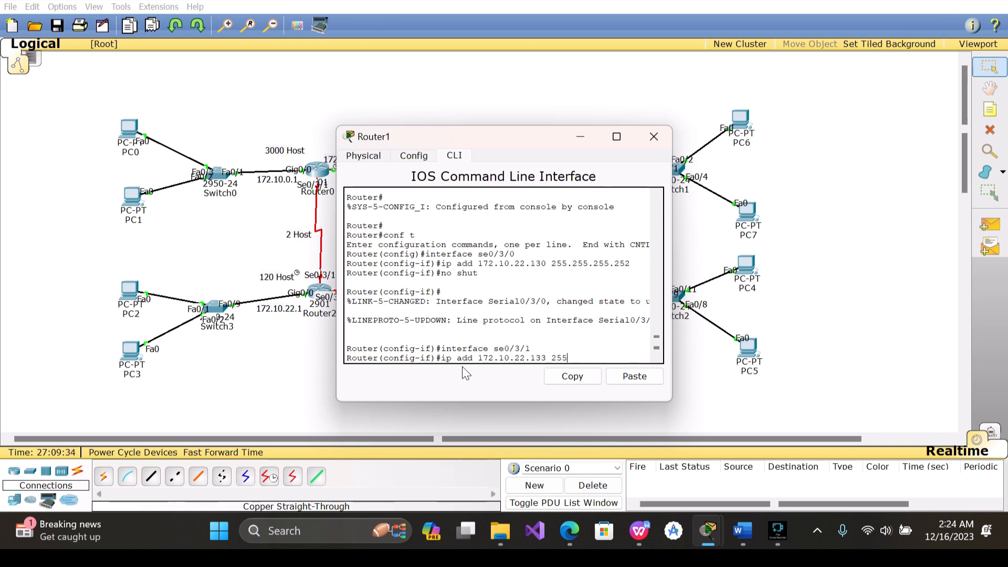
{"action": "type", "text": ".255.255.252"}
{"action": "key", "text": "Return"}
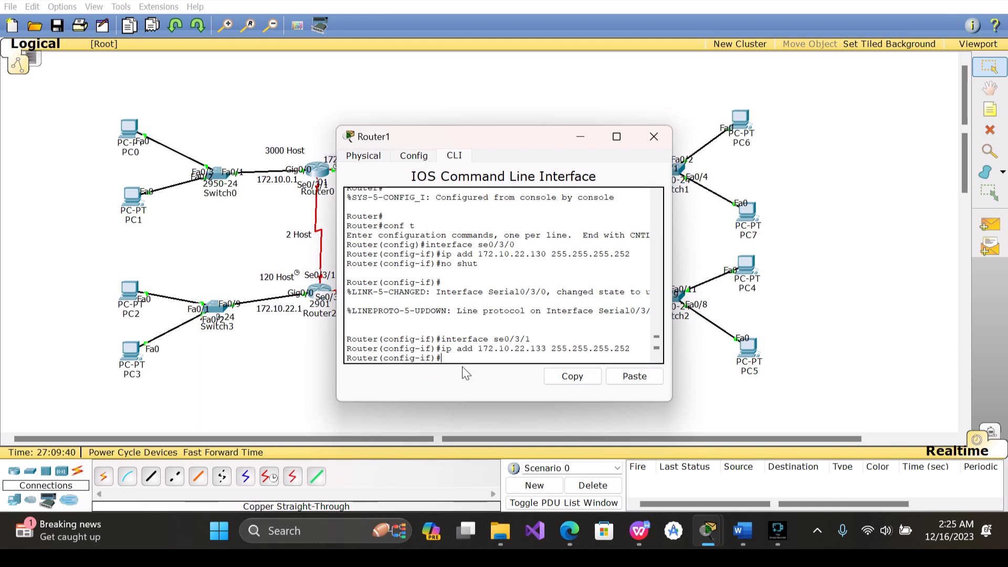
{"action": "type", "text": "no shut"}
{"action": "key", "text": "Return"}
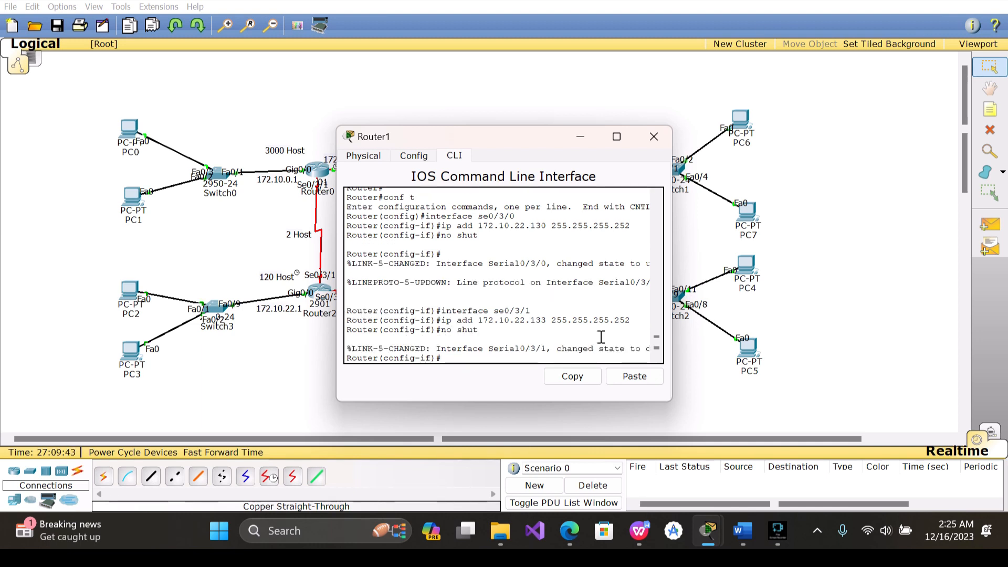
Copy the se0/3/1 address 172.10.22.133 from Router1's command line and place it as a note below Router1
{"action": "mouse_move", "coordinate": [542, 322]}
{"action": "left_mouse_down"}
{"action": "mouse_move", "coordinate": [479, 320]}
{"action": "mouse_move", "coordinate": [547, 322]}
{"action": "left_mouse_up"}
{"action": "key", "text": "ctrl+c"}
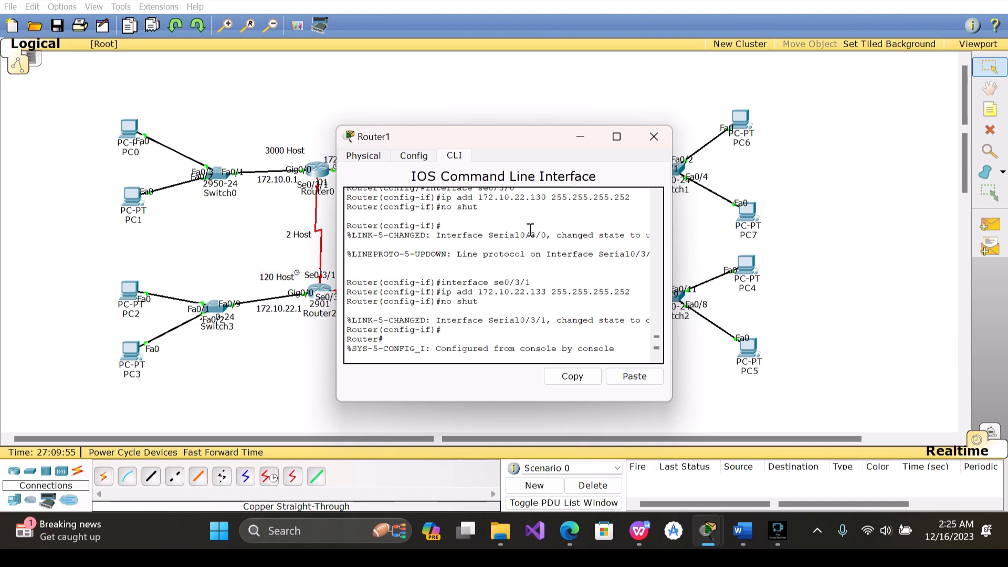
{"action": "scroll", "coordinate": [546, 244], "scroll_direction": "up", "scroll_amount": 2}
{"action": "scroll", "coordinate": [551, 309], "scroll_direction": "down", "scroll_amount": 2}
{"action": "left_click", "coordinate": [548, 293]}
{"action": "left_click_drag", "start_coordinate": [548, 292], "coordinate": [478, 292]}
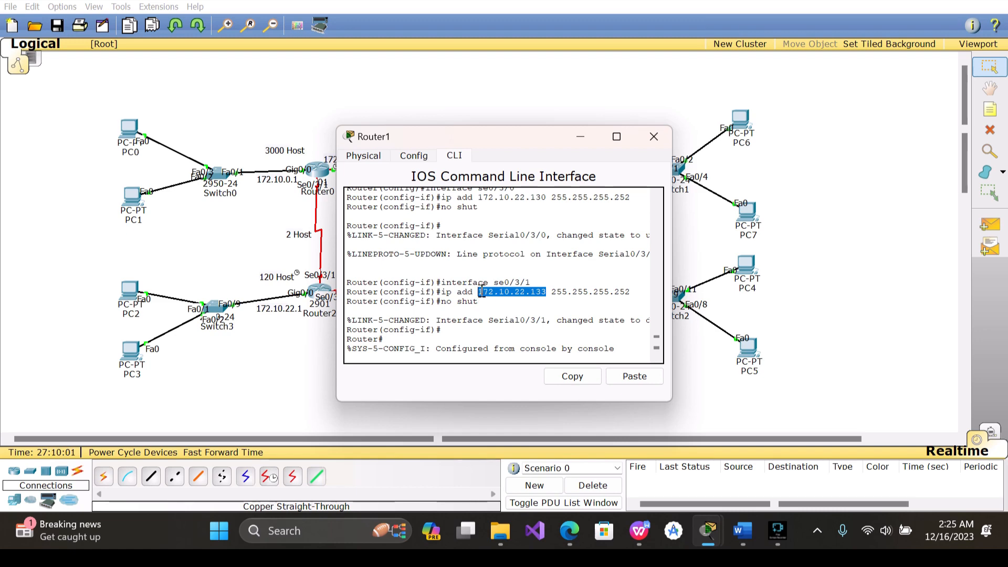
{"action": "left_click", "coordinate": [566, 376]}
{"action": "left_click", "coordinate": [651, 139]}
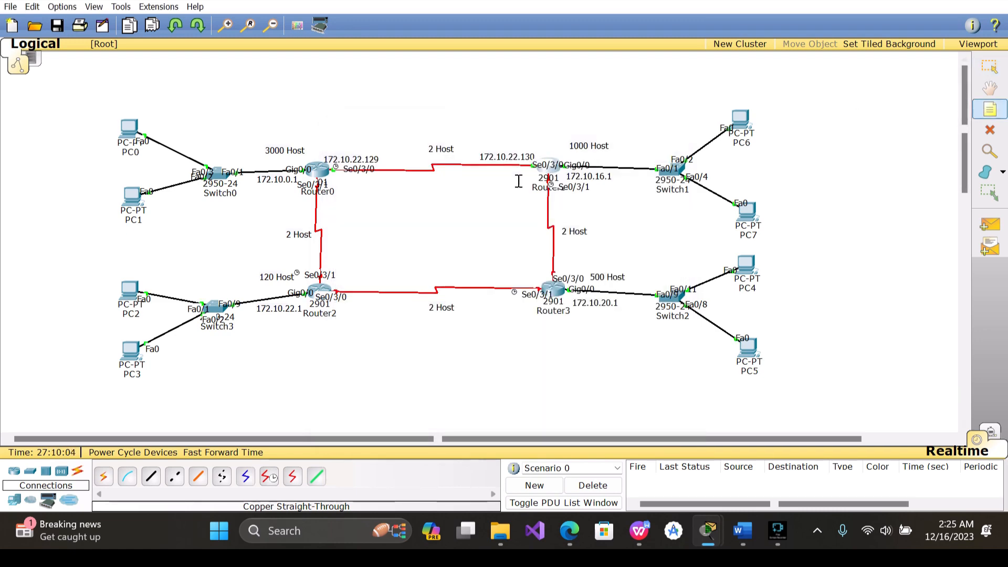
{"action": "left_click", "coordinate": [501, 186]}
{"action": "key", "text": "ctrl+v"}
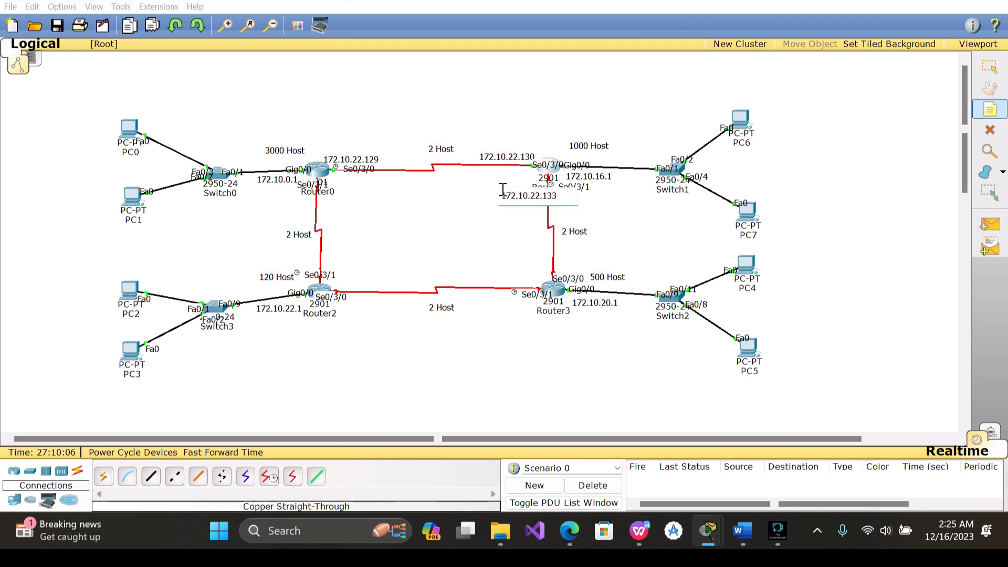
{"action": "key", "text": "Escape"}
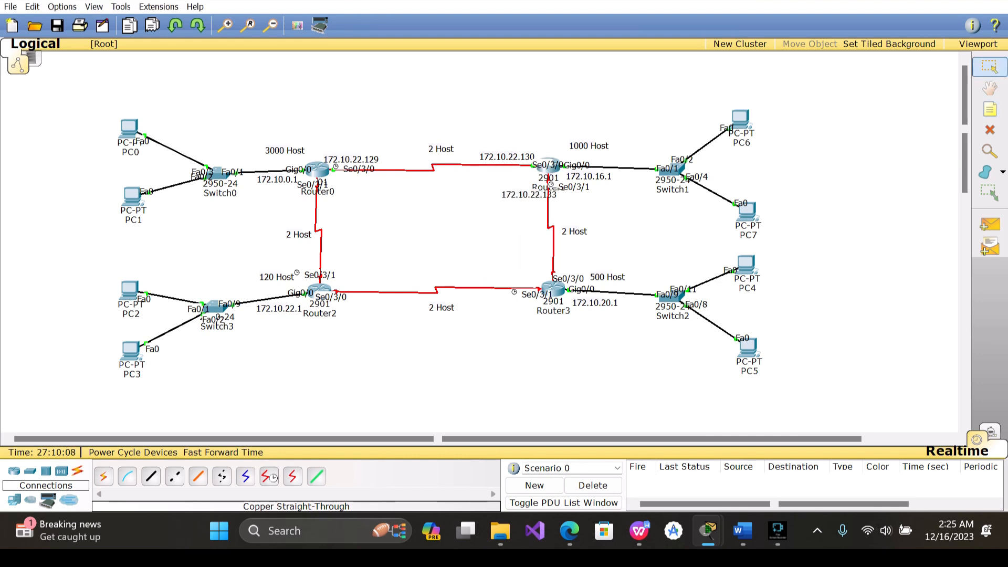
Rearrange Router1's address notes so 172.10.16.1 sits above the Gig0/0 label and 172.10.22.133 sits just above Se0/3/1
{"action": "left_click_drag", "start_coordinate": [534, 199], "coordinate": [546, 176]}
{"action": "left_click", "coordinate": [550, 196]}
{"action": "left_click", "coordinate": [546, 176]}
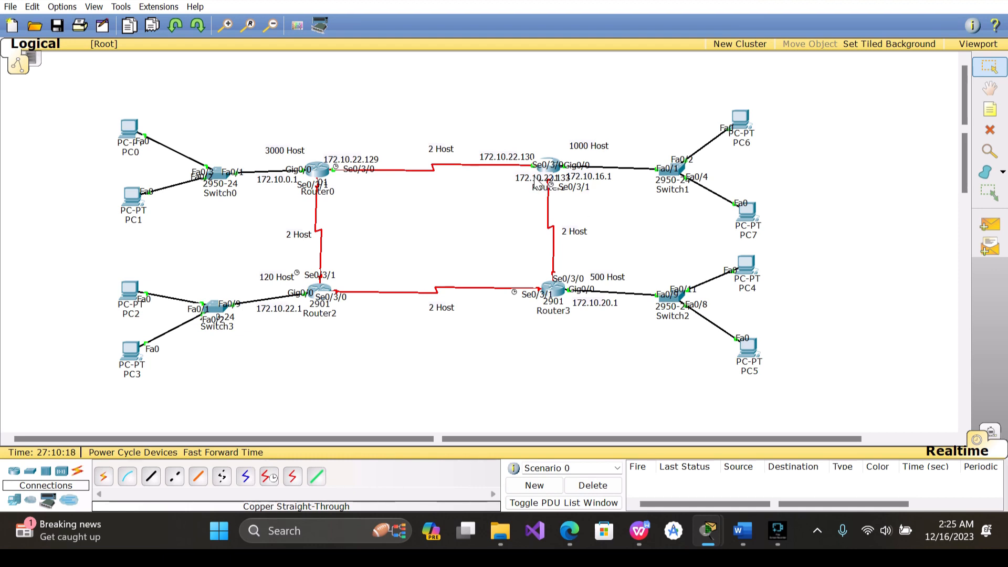
{"action": "left_click_drag", "start_coordinate": [536, 178], "coordinate": [580, 158]}
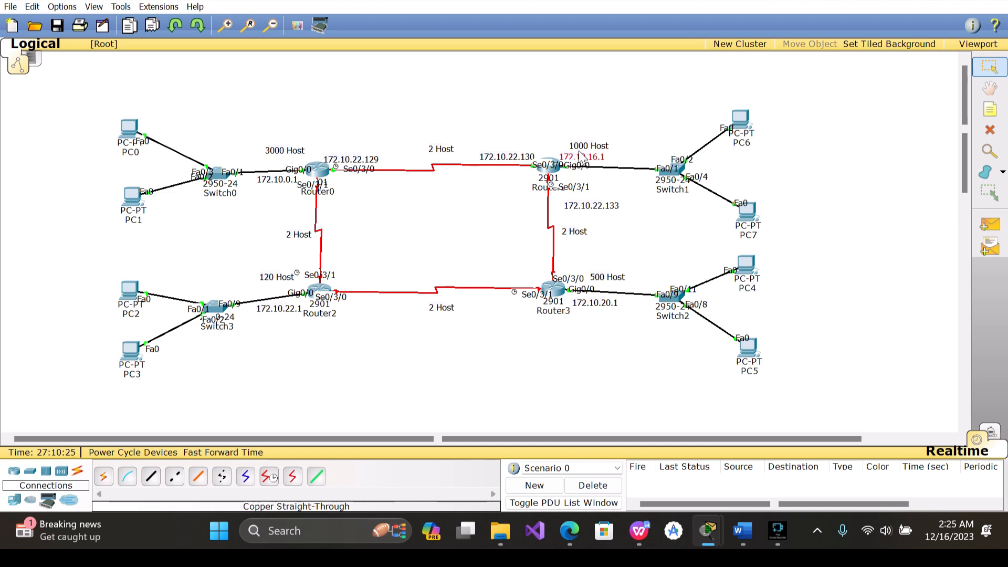
{"action": "left_click", "coordinate": [615, 205]}
{"action": "left_click_drag", "start_coordinate": [594, 206], "coordinate": [582, 176]}
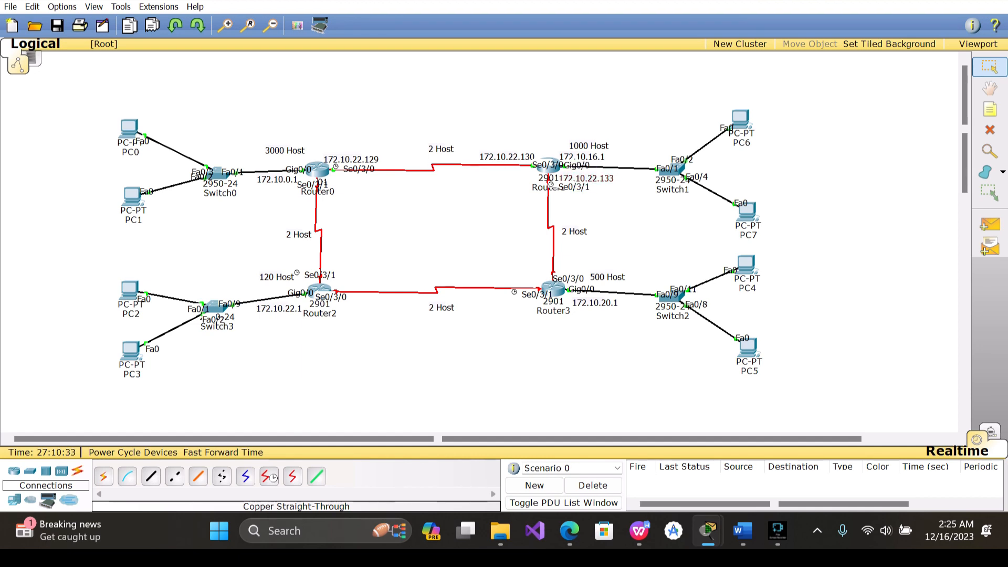
On Router3, assign interface se0/3/0 the address 172.10.22.134 with mask 255.255.255.252 through the command line
{"action": "left_click", "coordinate": [554, 288]}
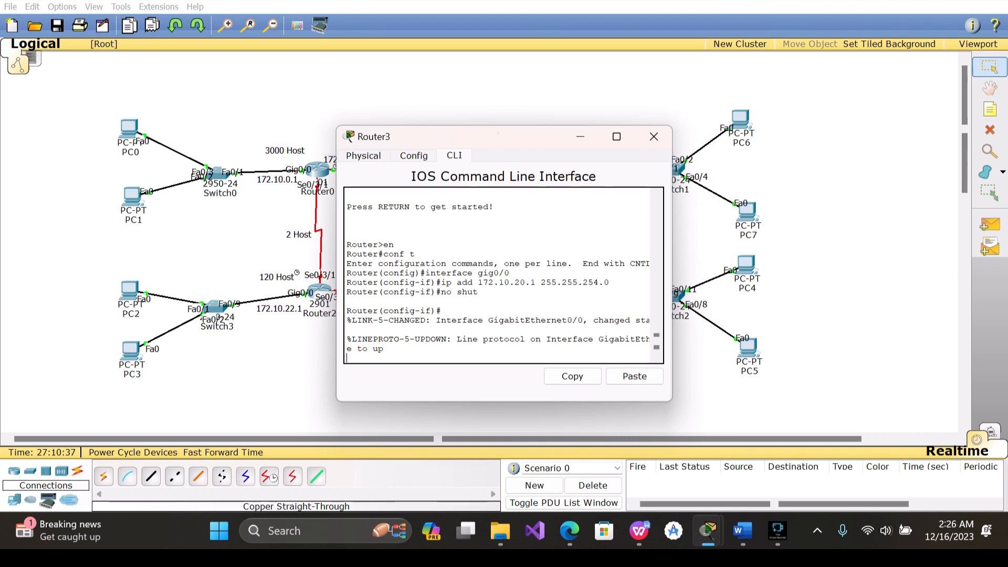
{"action": "key", "text": "Return"}
{"action": "key", "text": "Return"}
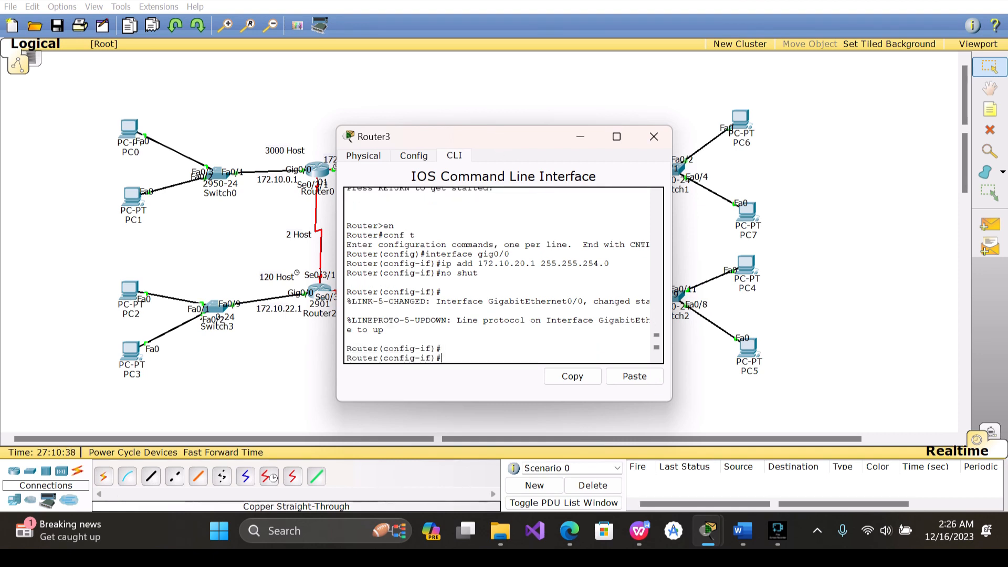
{"action": "type", "text": "interface se"}
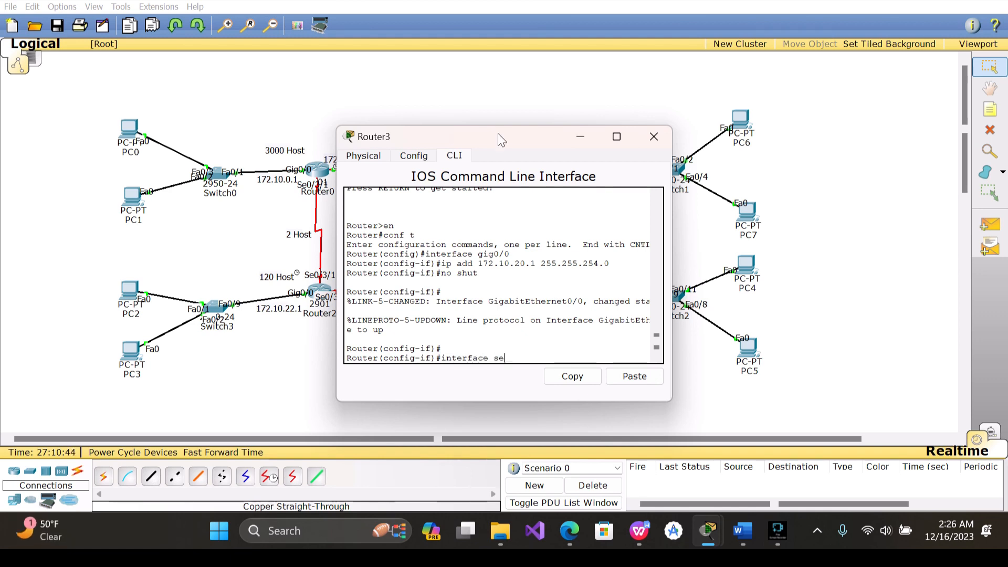
{"action": "type", "text": "0."}
{"action": "type", "text": "0"}
{"action": "key", "text": "Return"}
{"action": "type", "text": "ip"}
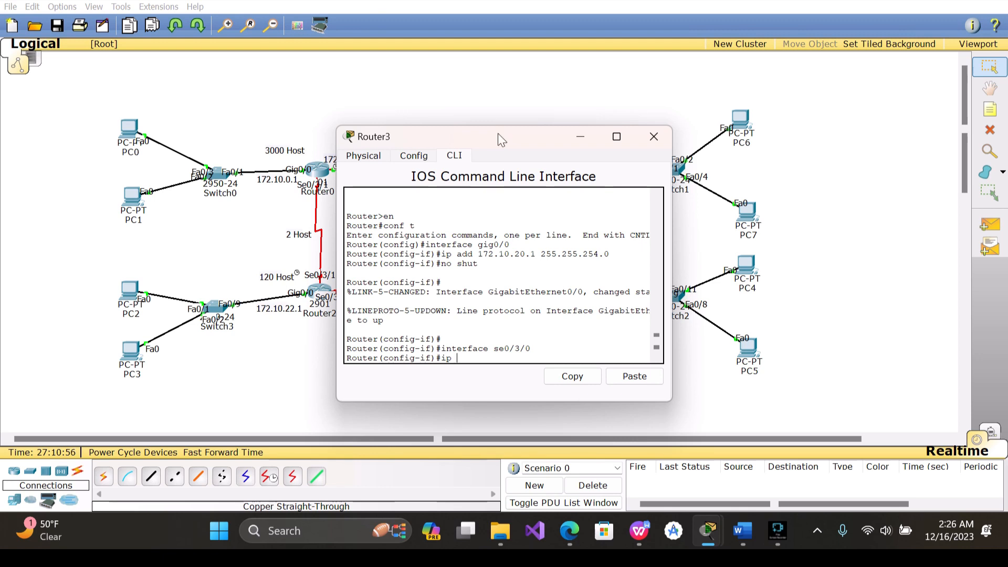
{"action": "type", "text": " add 1"}
{"action": "type", "text": "72.1"}
{"action": "type", "text": "0"}
{"action": "type", "text": ".22.1"}
{"action": "key", "text": "BackSpace"}
{"action": "type", "text": "22.134 255"}
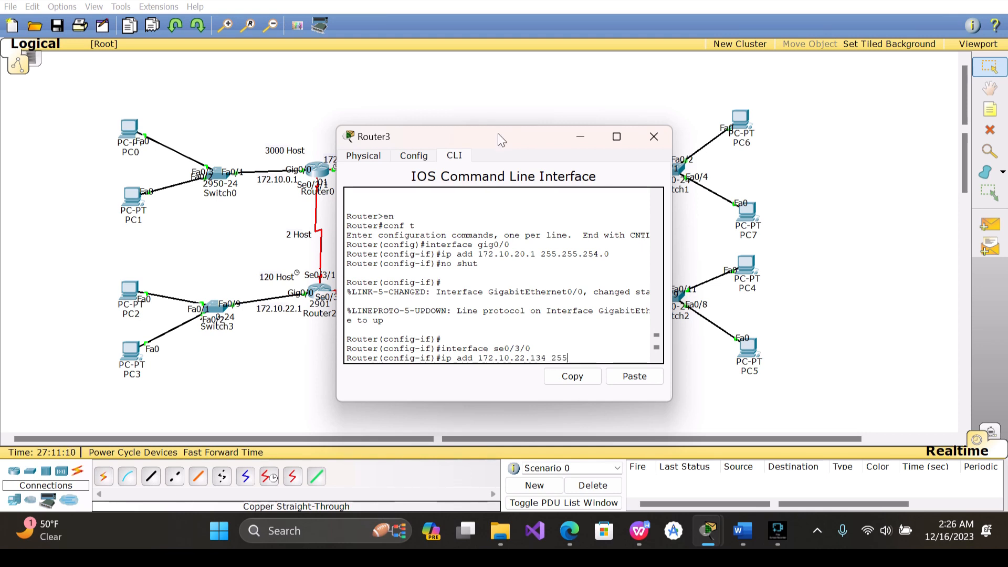
{"action": "type", "text": ".255.255.25"}
{"action": "key", "text": "BackSpace"}
{"action": "type", "text": "252"}
{"action": "key", "text": "Return"}
Enable Router3's se0/3/0 interface with no shut
{"action": "type", "text": "no"}
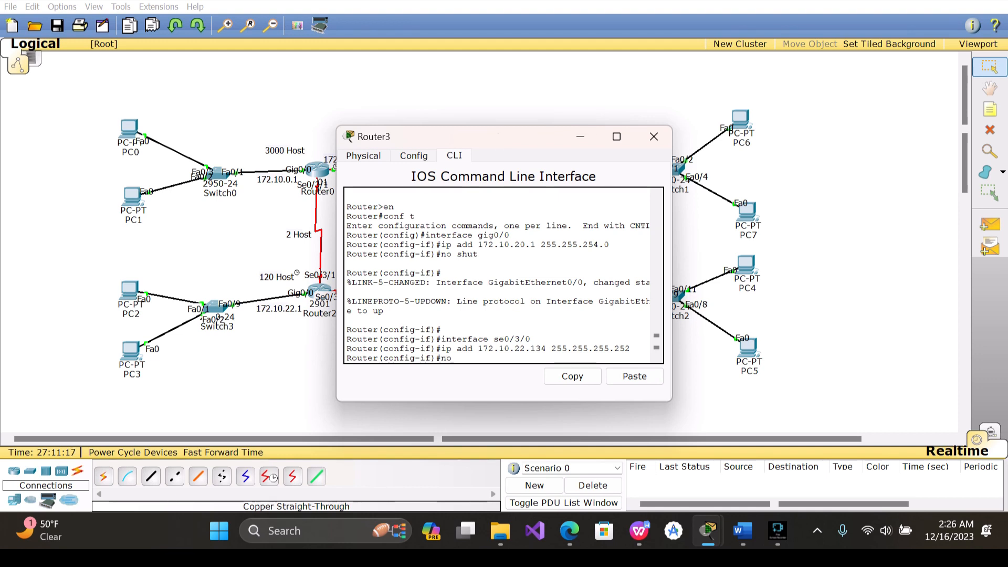
{"action": "type", "text": " shut"}
{"action": "key", "text": "Return"}
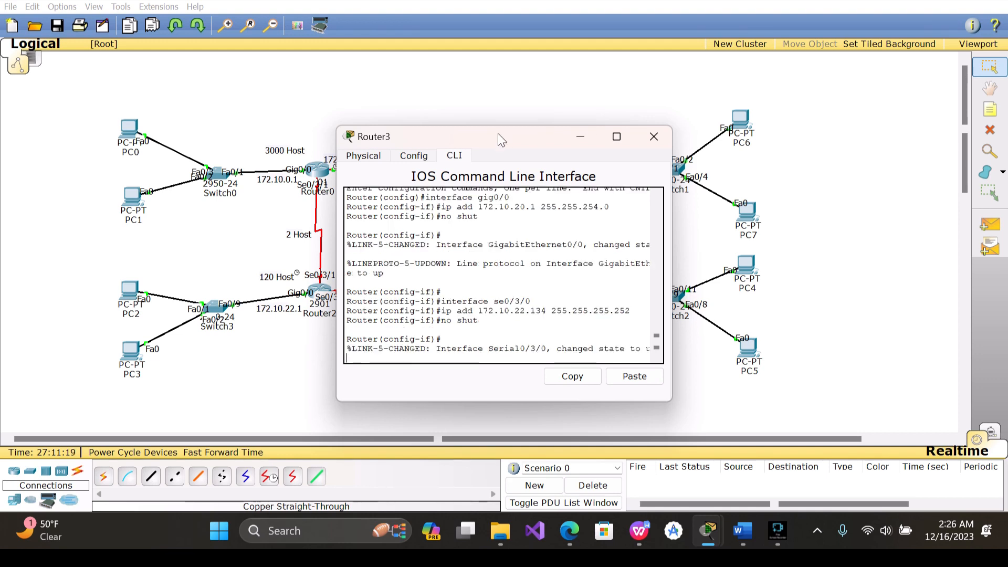
{"action": "key", "text": "Return"}
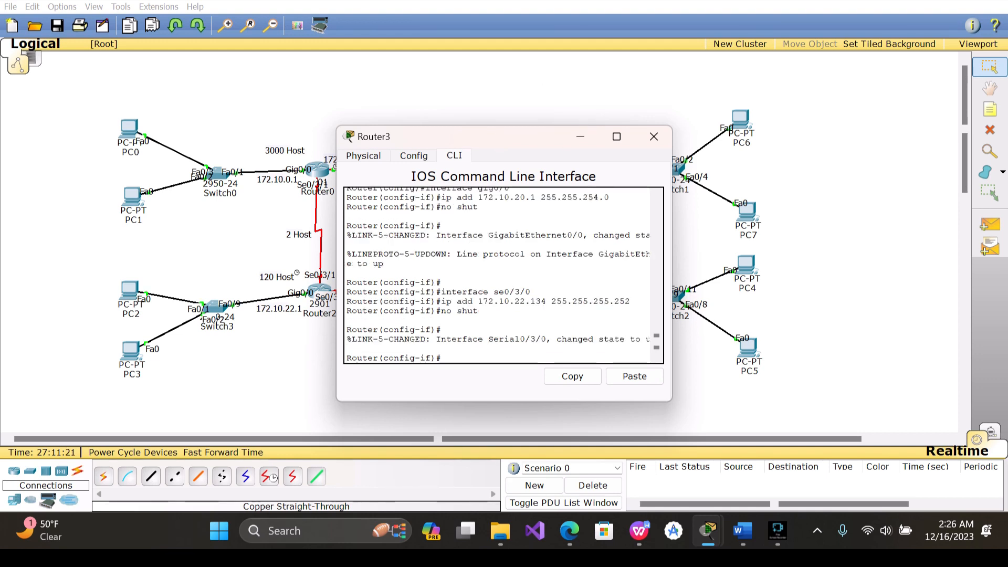
Copy the se0/3/0 address 172.10.22.134 from Router3's command line and place it as a note above Router3
{"action": "left_click_drag", "start_coordinate": [524, 138], "coordinate": [352, 142]}
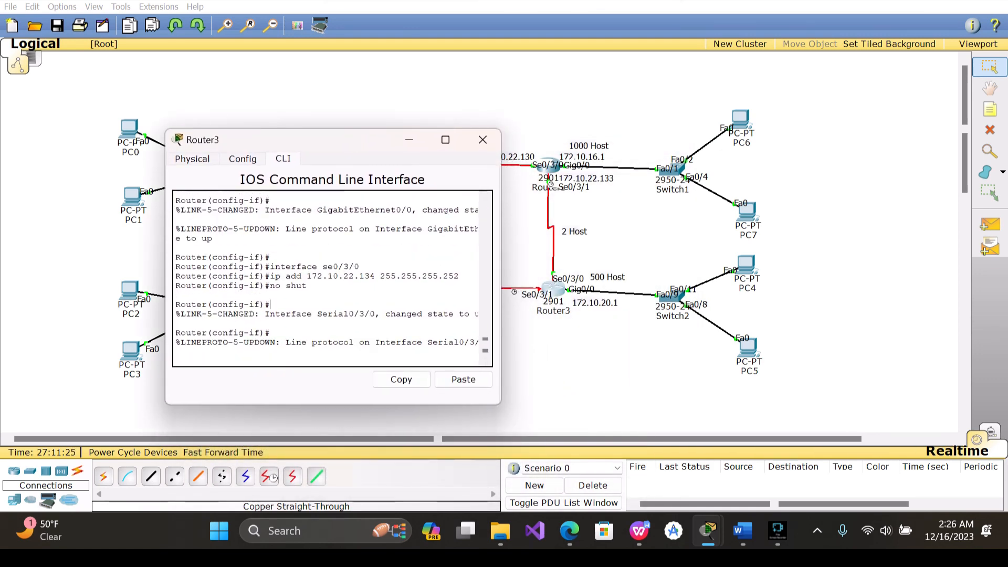
{"action": "left_click", "coordinate": [373, 305]}
{"action": "left_click_drag", "start_coordinate": [372, 305], "coordinate": [307, 277]}
{"action": "left_click", "coordinate": [375, 278]}
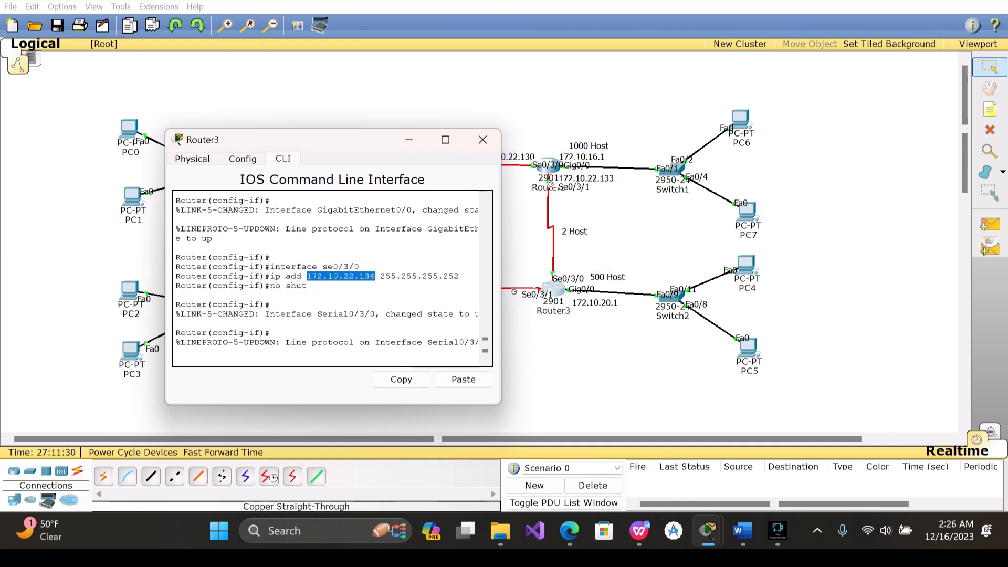
{"action": "left_click", "coordinate": [401, 379]}
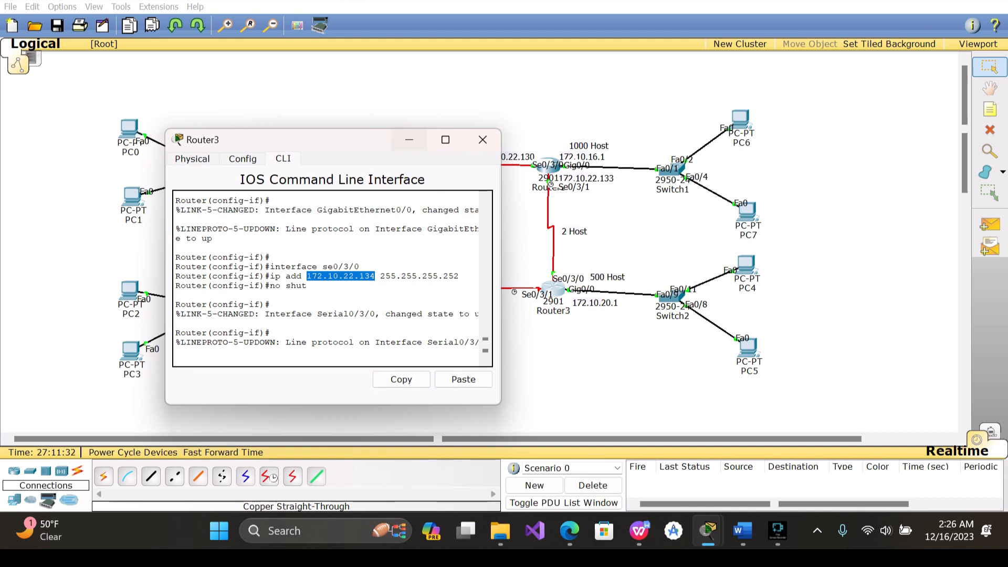
{"action": "left_click", "coordinate": [410, 140]}
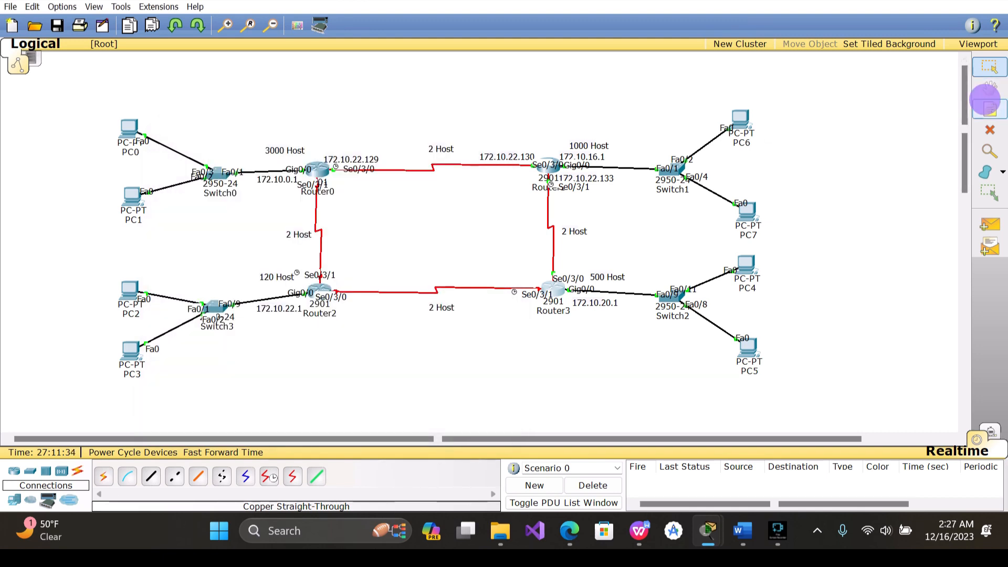
{"action": "left_click", "coordinate": [990, 109]}
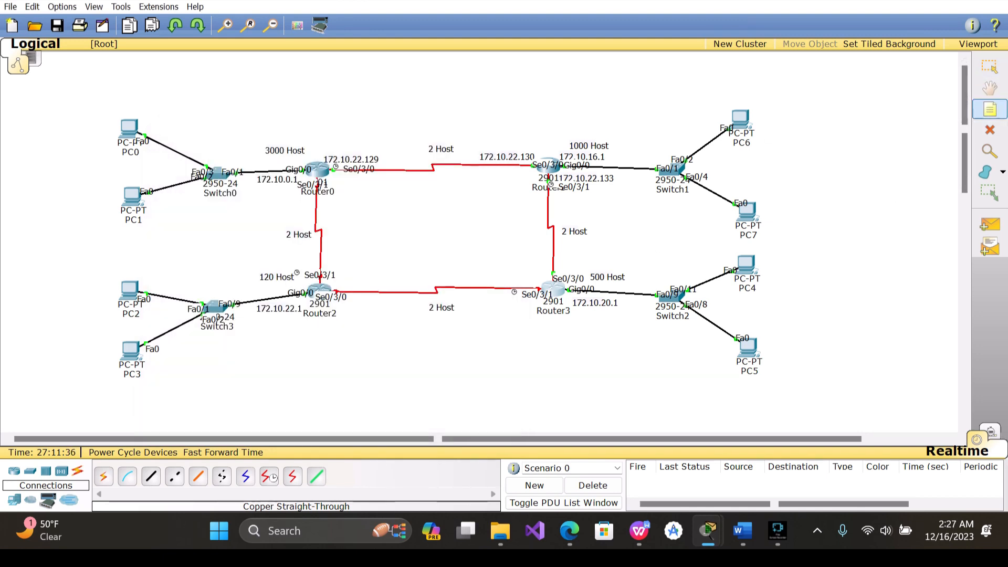
{"action": "left_click", "coordinate": [564, 267]}
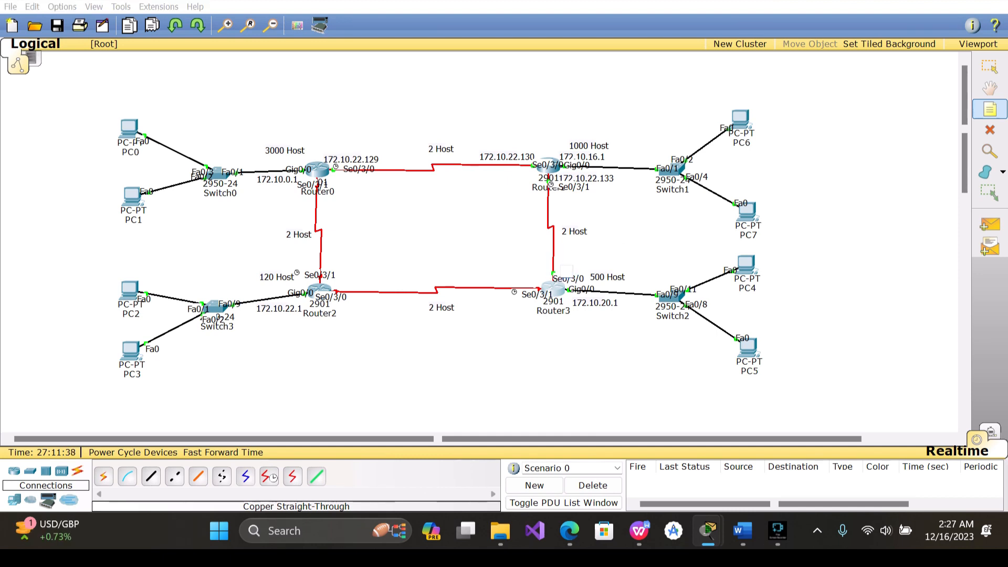
{"action": "key", "text": "ctrl+v"}
{"action": "left_click", "coordinate": [694, 244]}
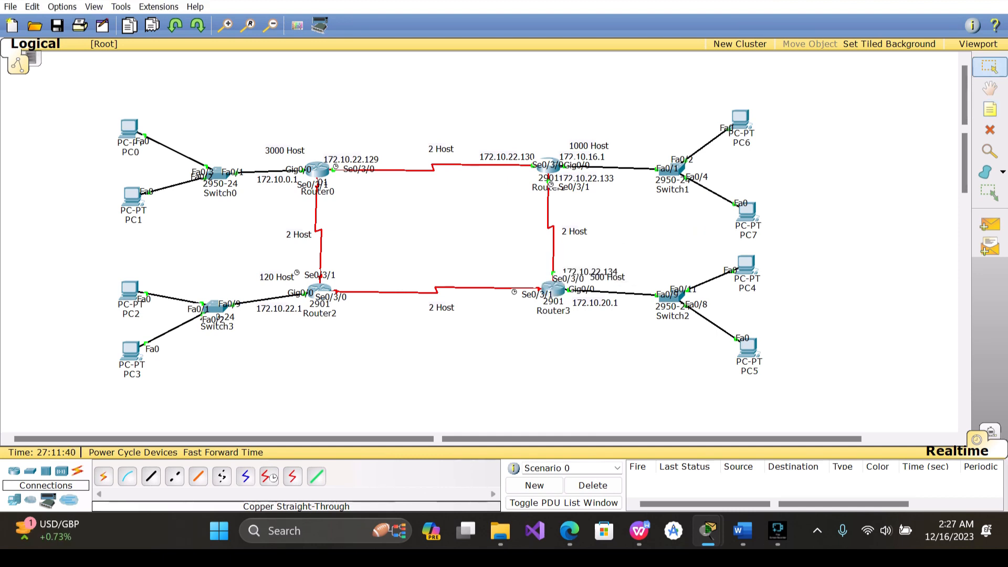
Move the 172.10.22.134 note to just above Router3's Se0/3/0 label, clear of the 500 Host note
{"action": "left_click", "coordinate": [591, 269]}
{"action": "left_click_drag", "start_coordinate": [580, 274], "coordinate": [572, 269]}
{"action": "left_click", "coordinate": [631, 248]}
Enter the configuration of Router3's interface se0/3/1 and begin its ip add command with 172.10.22
{"action": "left_click", "coordinate": [554, 289]}
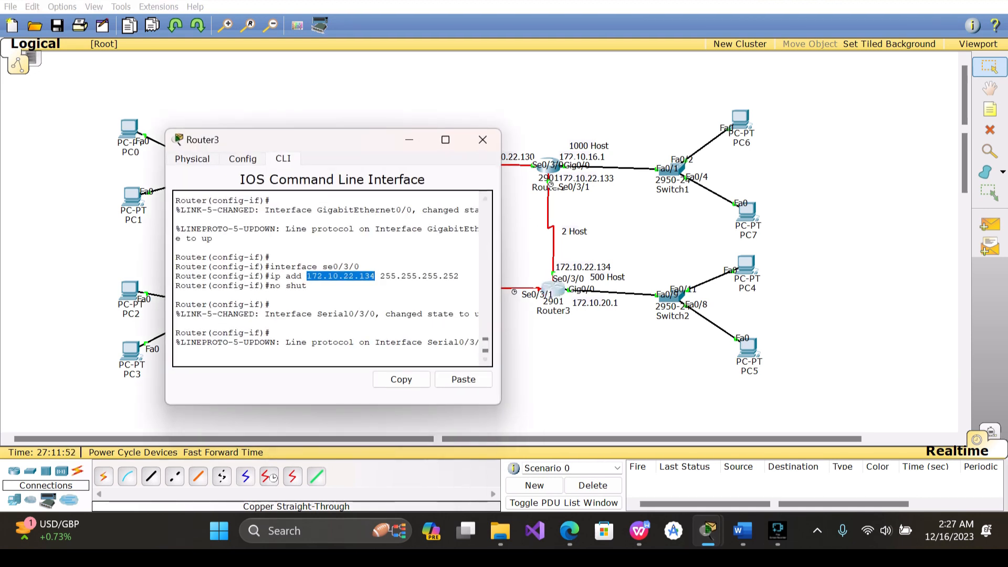
{"action": "left_click_drag", "start_coordinate": [348, 137], "coordinate": [356, 115]}
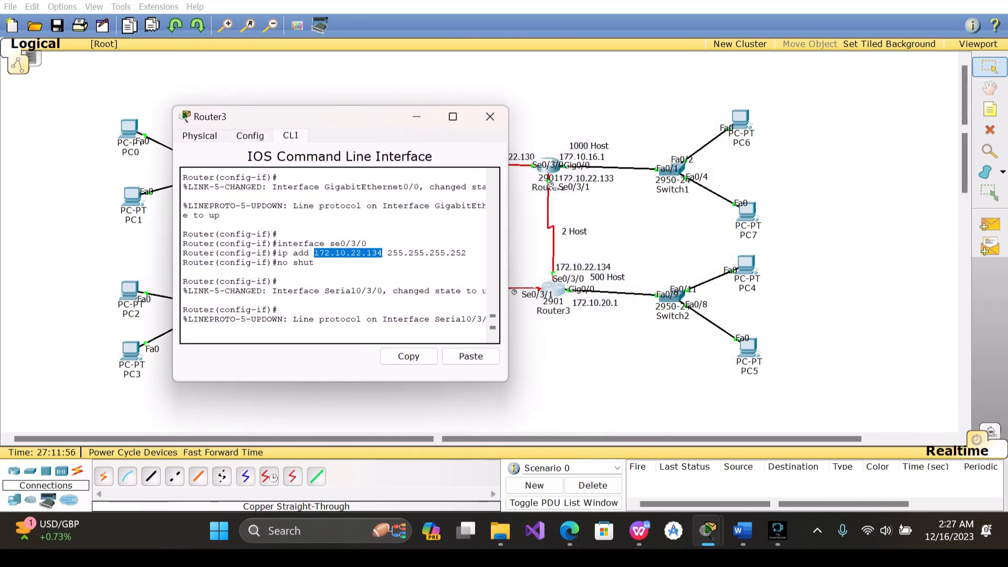
{"action": "left_click", "coordinate": [333, 328]}
{"action": "key", "text": "Return"}
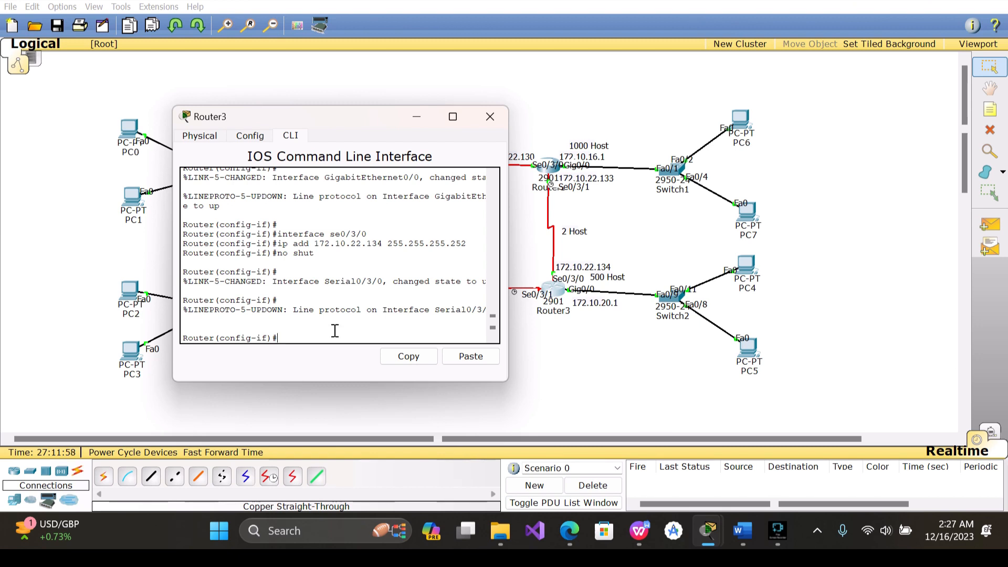
{"action": "type", "text": "interface se0/3/2"}
{"action": "key", "text": "Return"}
{"action": "key", "text": "Up"}
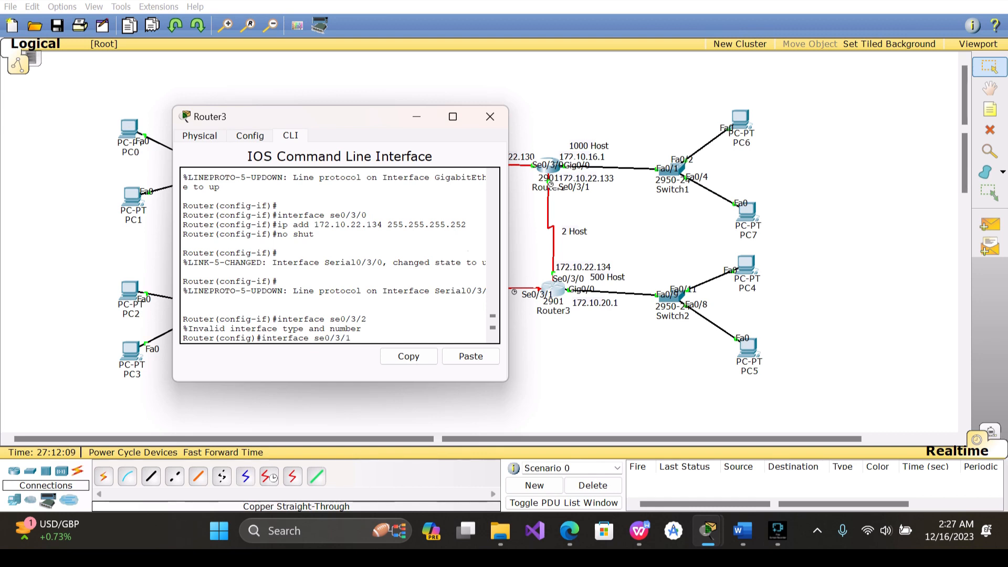
{"action": "type", "text": "1"}
{"action": "key", "text": "Return"}
{"action": "type", "text": "ip ad"}
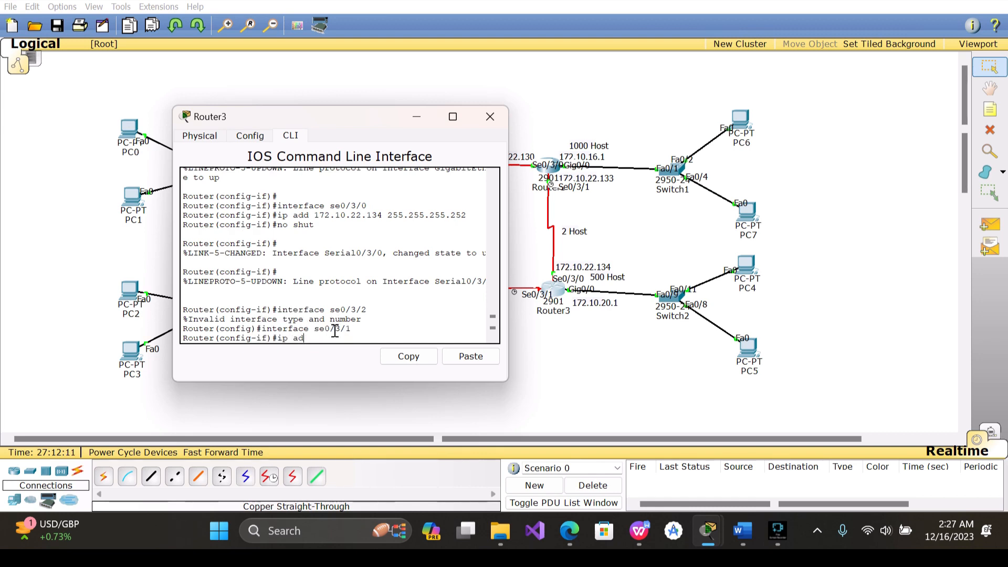
{"action": "type", "text": "d 172.10.22"}
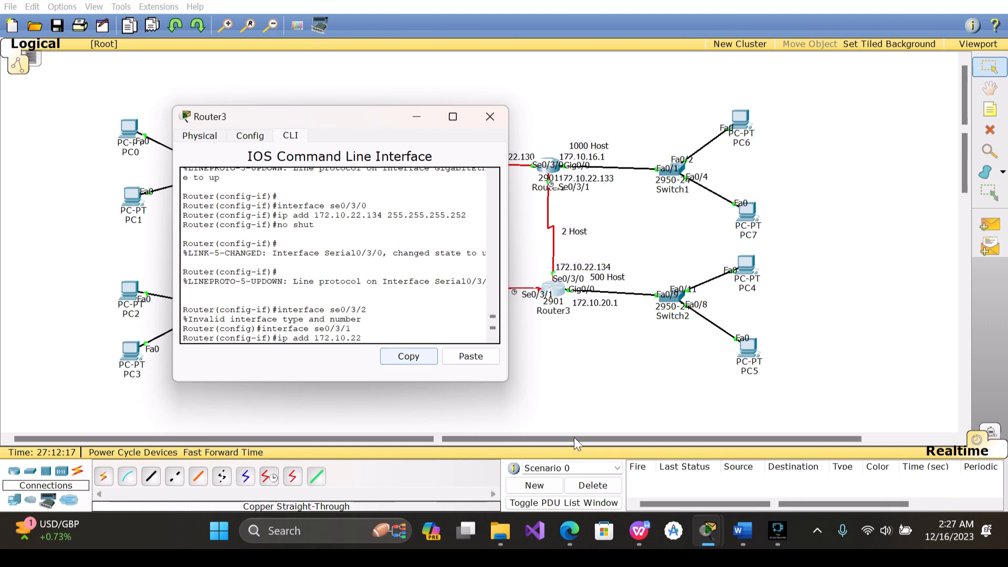
Switch to the Word subnetting table, check the Lab 3-4 address range, and return to Packet Tracer
{"action": "key", "text": "alt+Tab"}
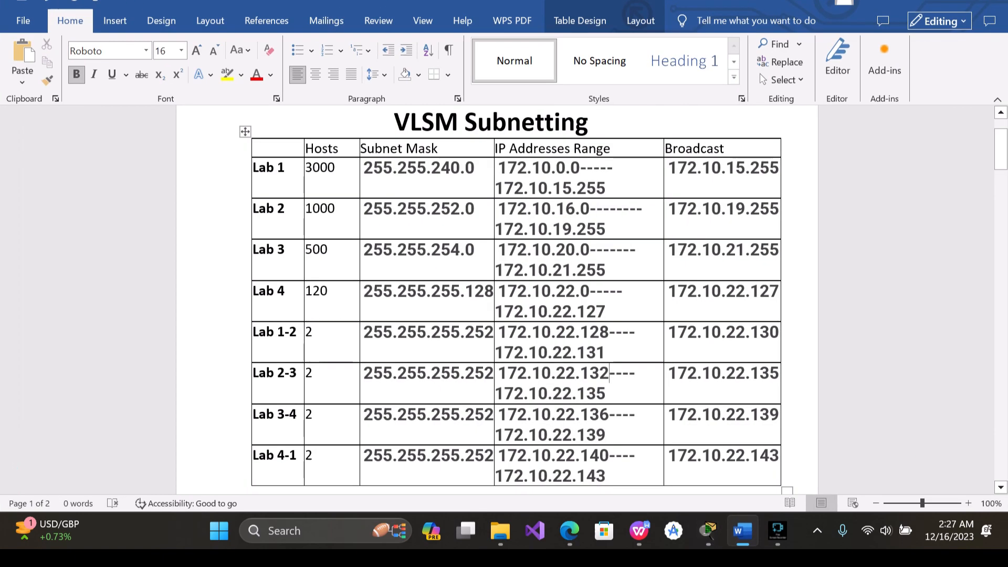
{"action": "left_click", "coordinate": [609, 373]}
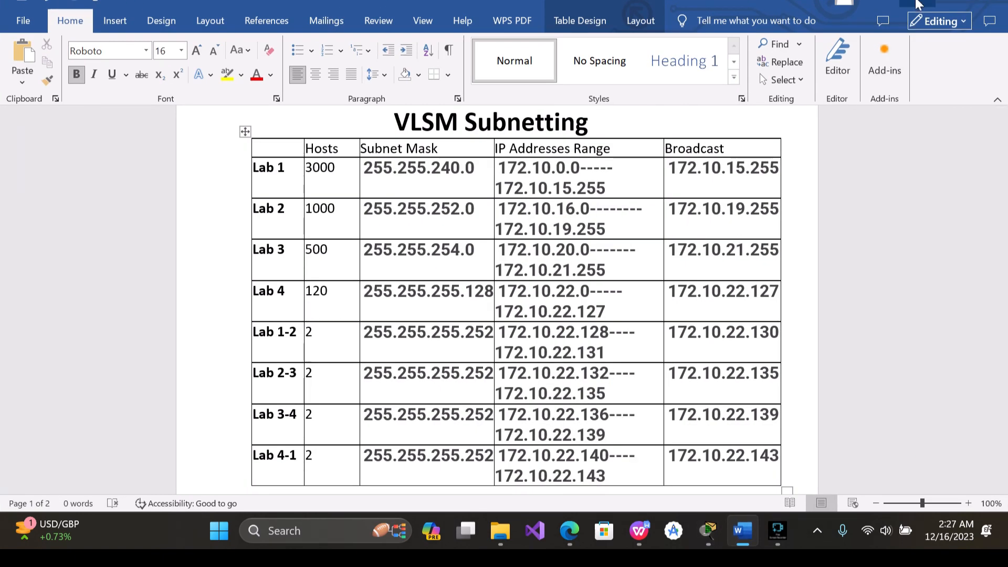
{"action": "left_click", "coordinate": [918, 4]}
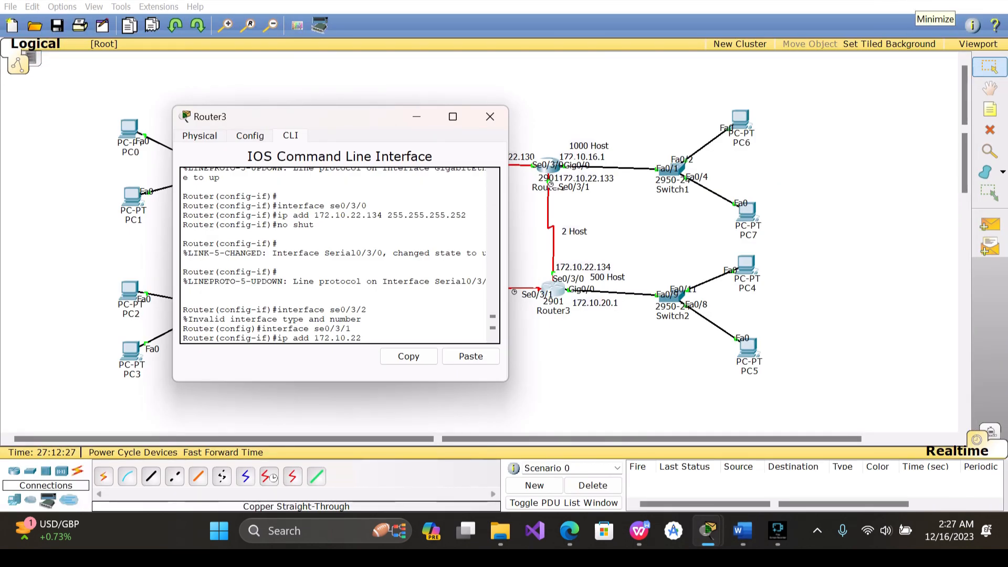
Complete Router3's se0/3/1 address as 172.10.22.137 with mask 255.255.255.252, and enable the interface with no shu
{"action": "type", "text": "37 2"}
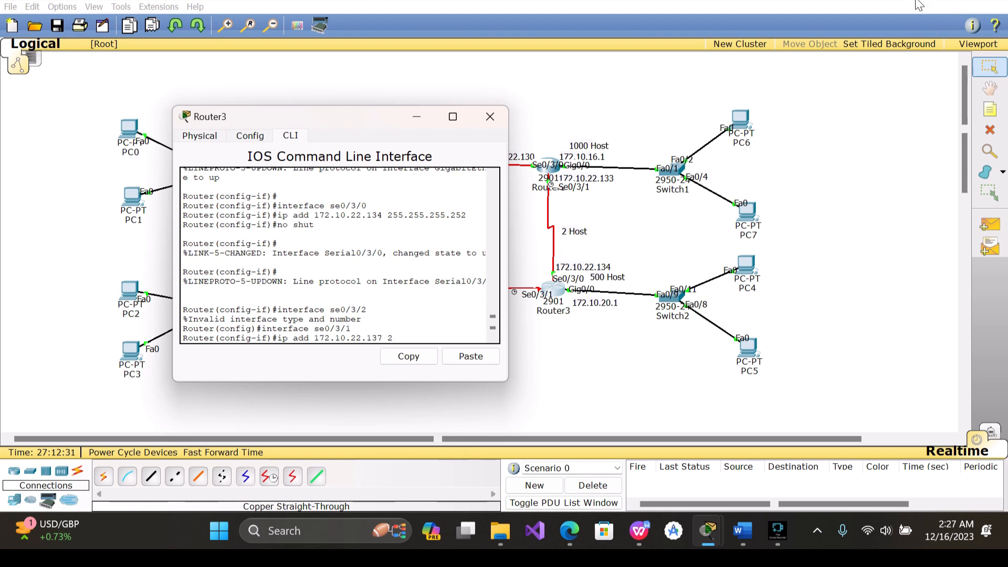
{"action": "type", "text": "55.255.255.25"}
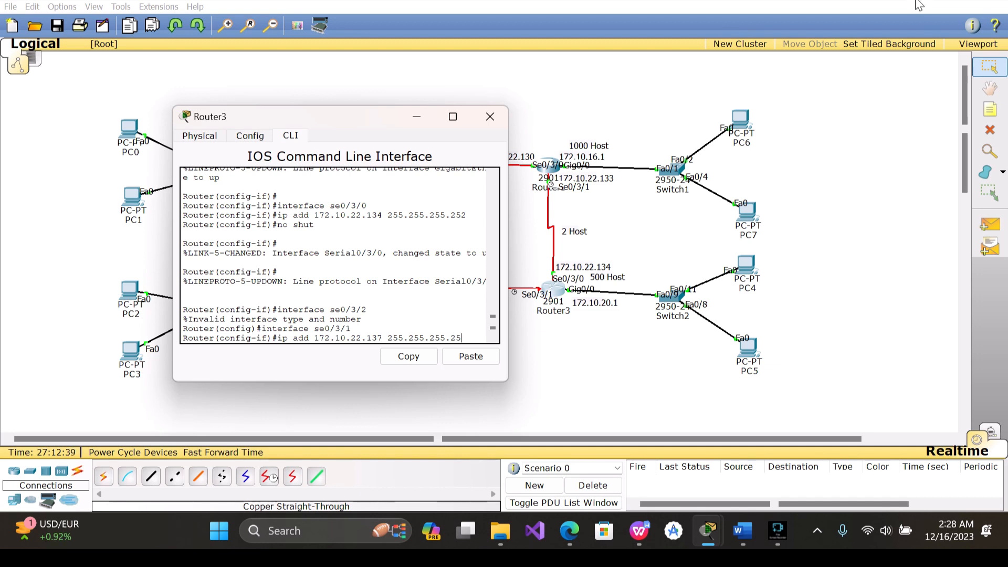
{"action": "type", "text": "2"}
{"action": "key", "text": "Return"}
{"action": "type", "text": "nfig-if)#n"}
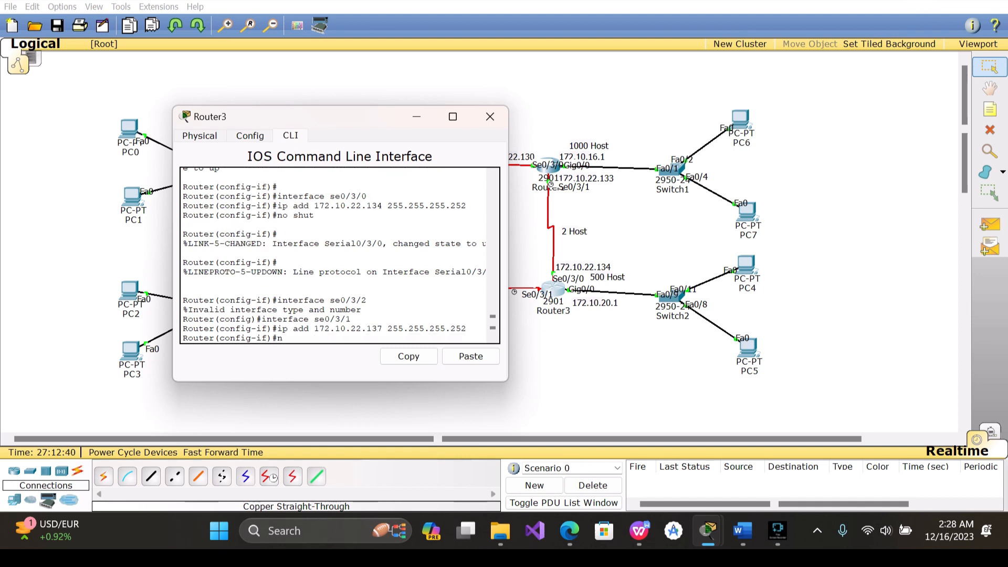
{"action": "type", "text": "o shu"}
{"action": "key", "text": "Return"}
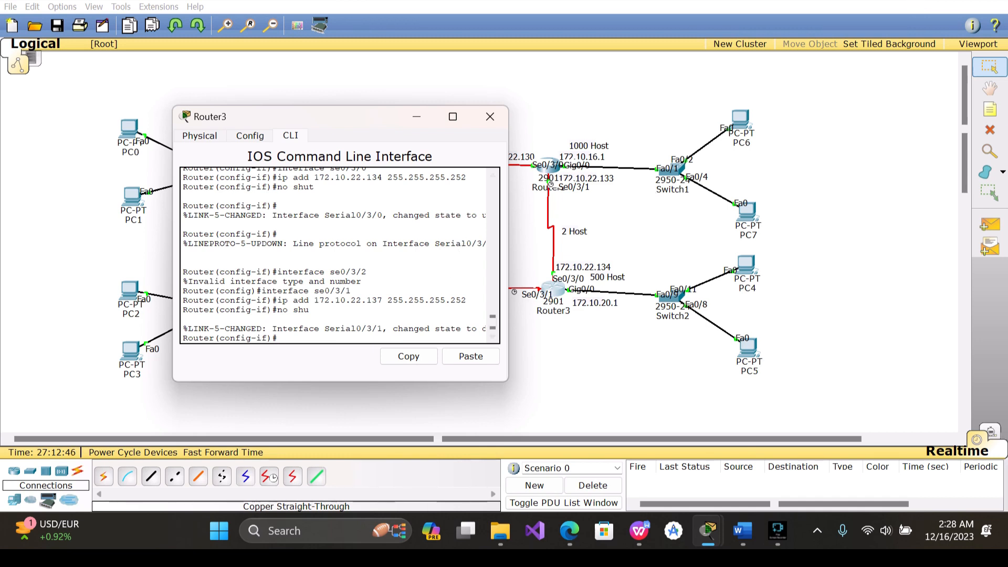
Copy the se0/3/1 address 172.10.22.137 from Router3's command line and place it as a note beside Router3
{"action": "left_click_drag", "start_coordinate": [382, 301], "coordinate": [314, 300]}
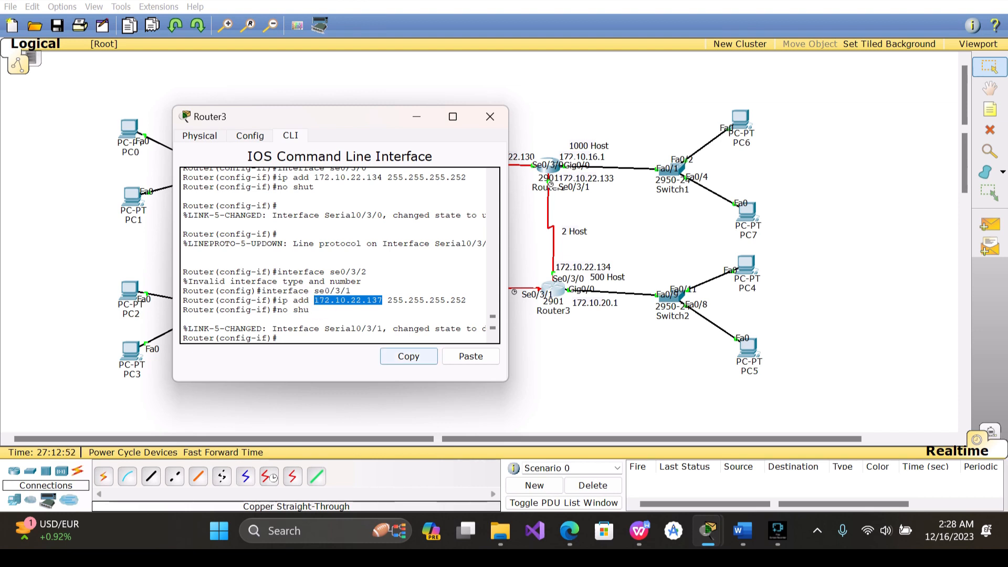
{"action": "left_click", "coordinate": [407, 357]}
{"action": "left_click", "coordinate": [493, 115]}
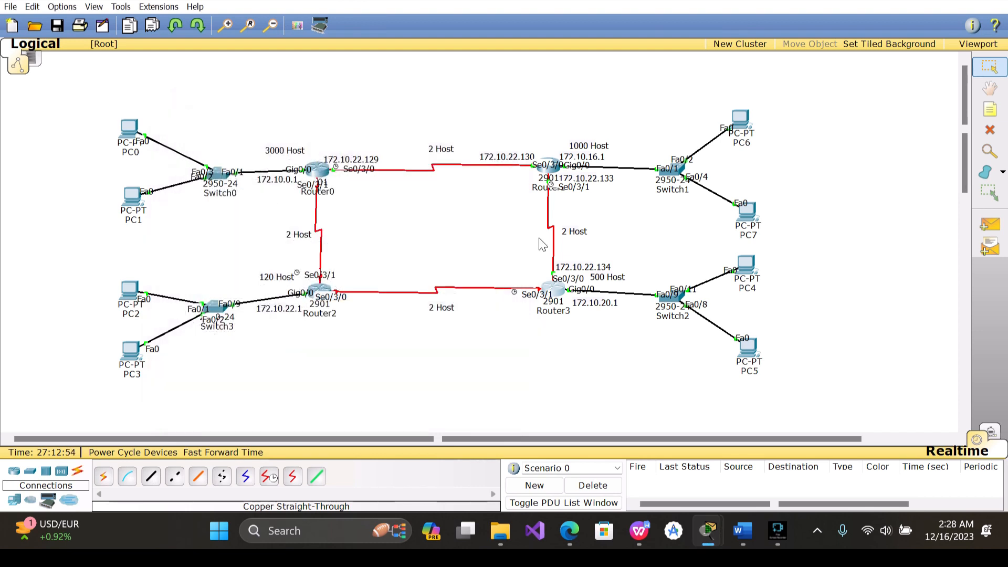
{"action": "left_click", "coordinate": [979, 111]}
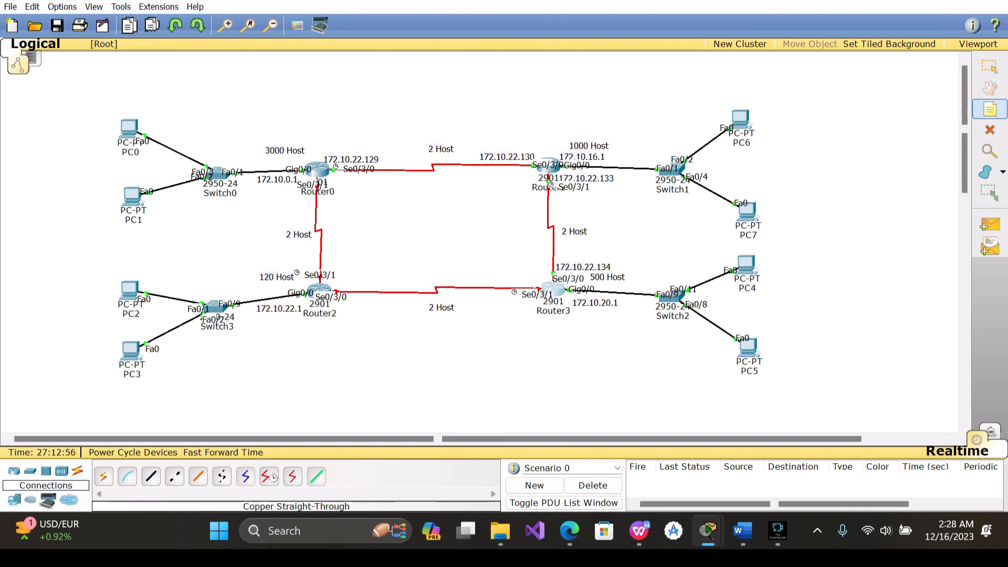
{"action": "left_click", "coordinate": [502, 272]}
{"action": "key", "text": "ctrl+v"}
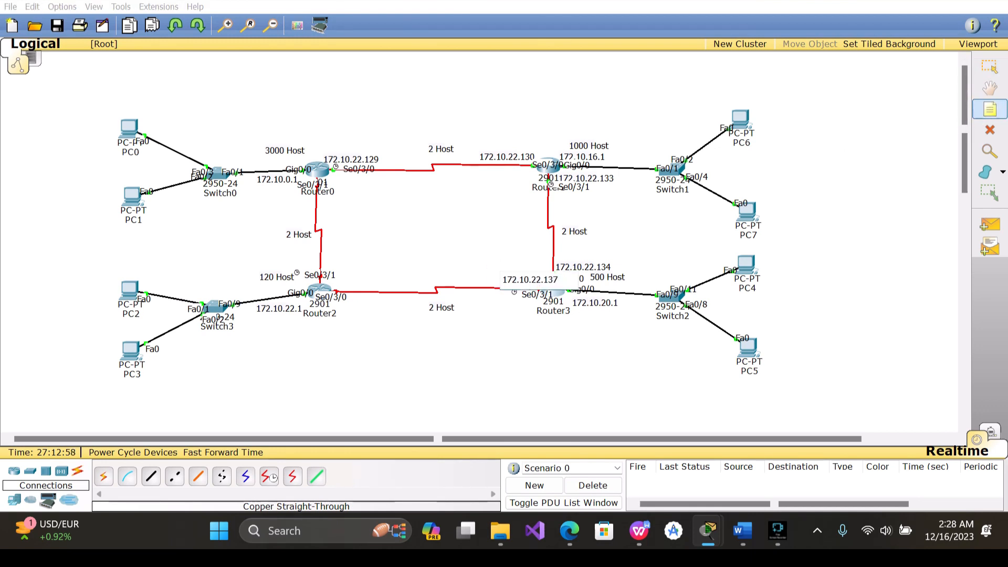
{"action": "left_click", "coordinate": [503, 328]}
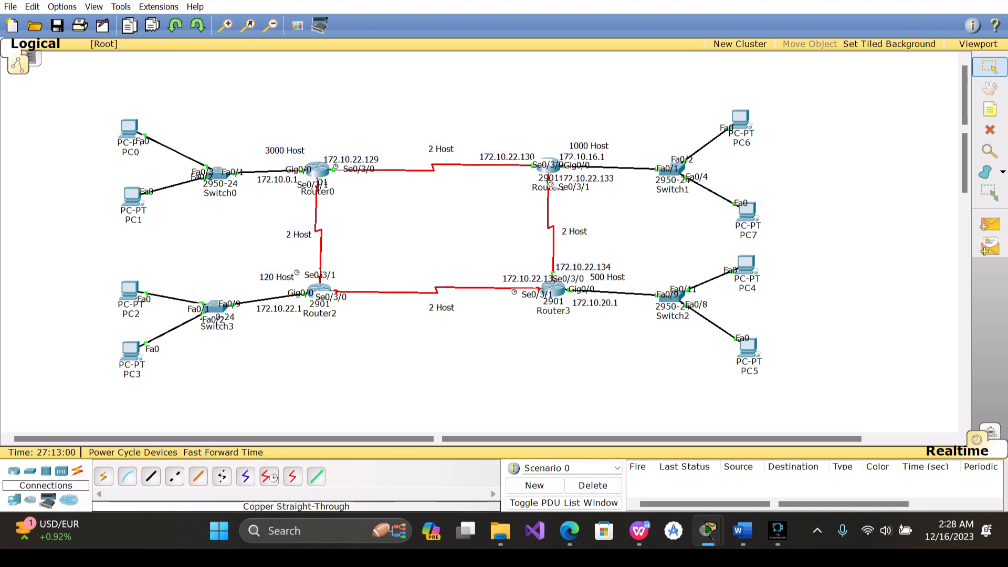
Shift the 172.10.22.137 note so it sits above Router3's Se0/3/1 label, away from the Se0/3/0 label
{"action": "left_click", "coordinate": [521, 279]}
{"action": "left_click_drag", "start_coordinate": [521, 282], "coordinate": [513, 279]}
{"action": "left_click", "coordinate": [483, 343]}
Open Router2's command line and enter global configuration mode with en and conf t
{"action": "left_click", "coordinate": [319, 289]}
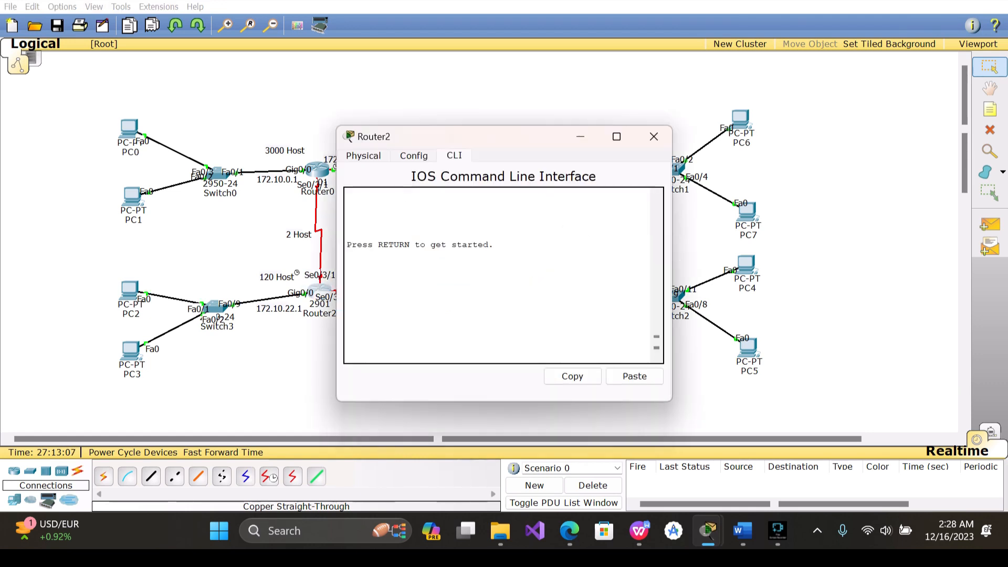
{"action": "left_click_drag", "start_coordinate": [444, 138], "coordinate": [472, 76]}
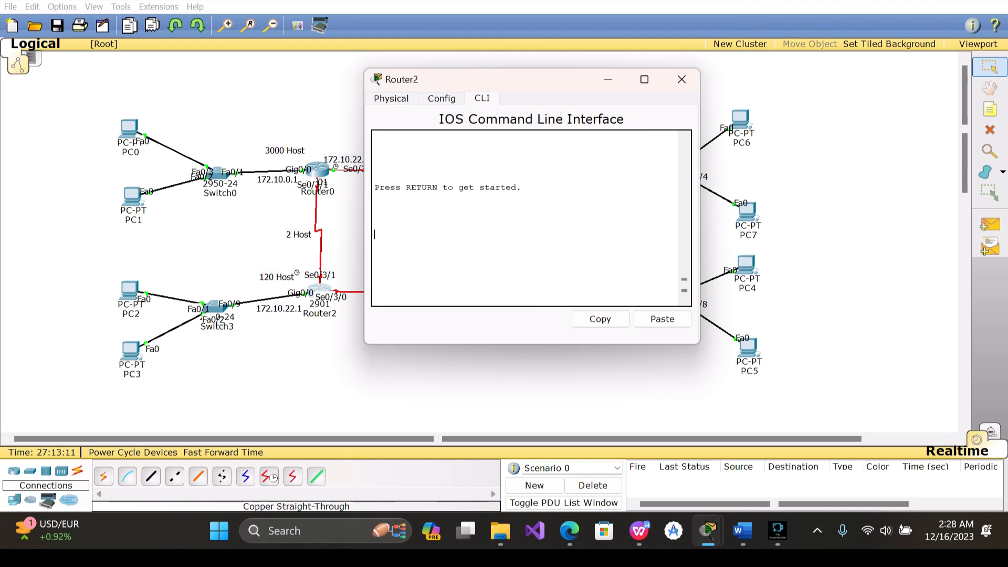
{"action": "key", "text": "Return"}
{"action": "key", "text": "Return"}
{"action": "type", "text": "en"}
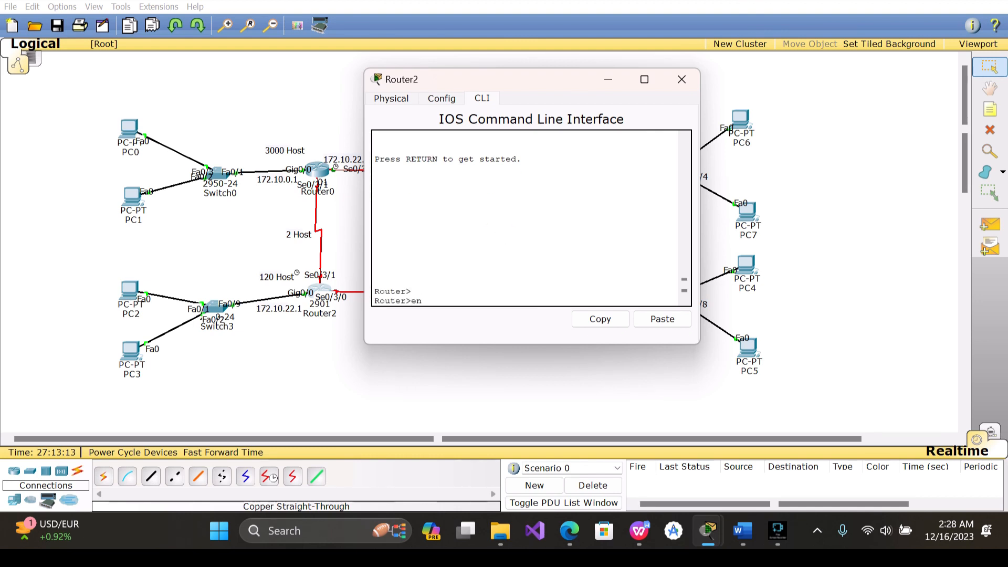
{"action": "key", "text": "Return"}
{"action": "type", "text": "conf"}
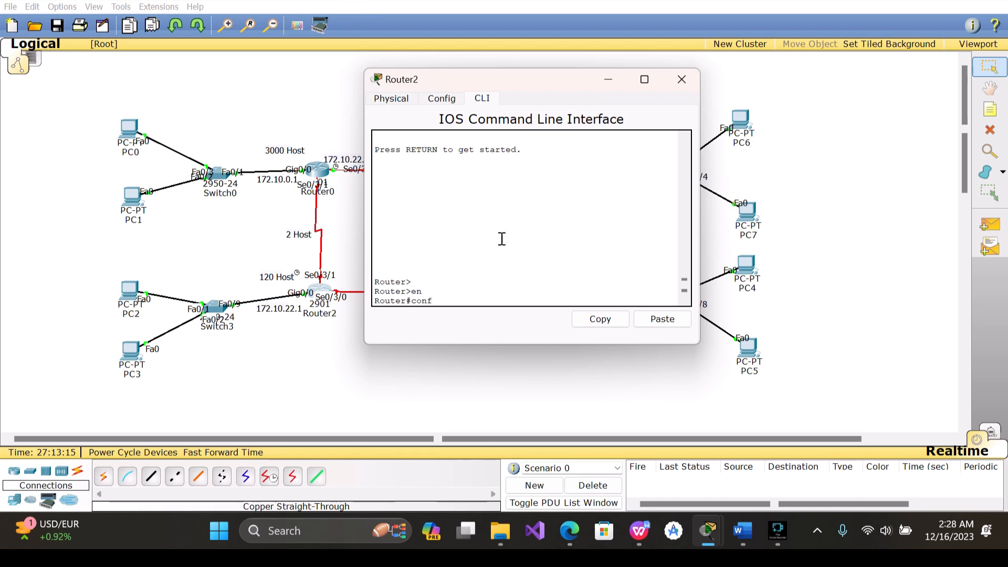
{"action": "type", "text": " t"}
{"action": "key", "text": "Return"}
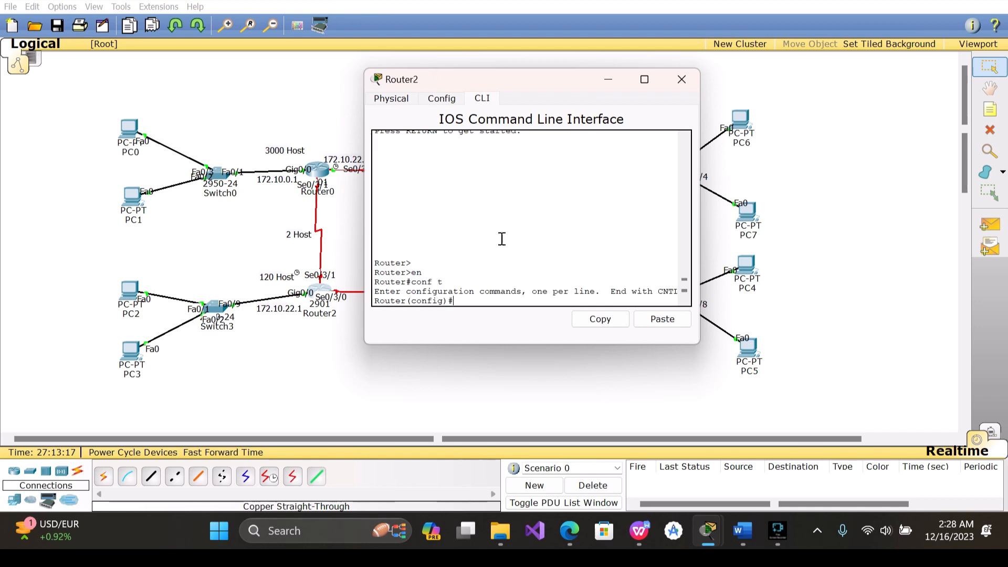
Assign Router2's se0/3/0 interface the address 172.10.22.138 with mask 255.255.255.252
{"action": "type", "text": "interface se0/3"}
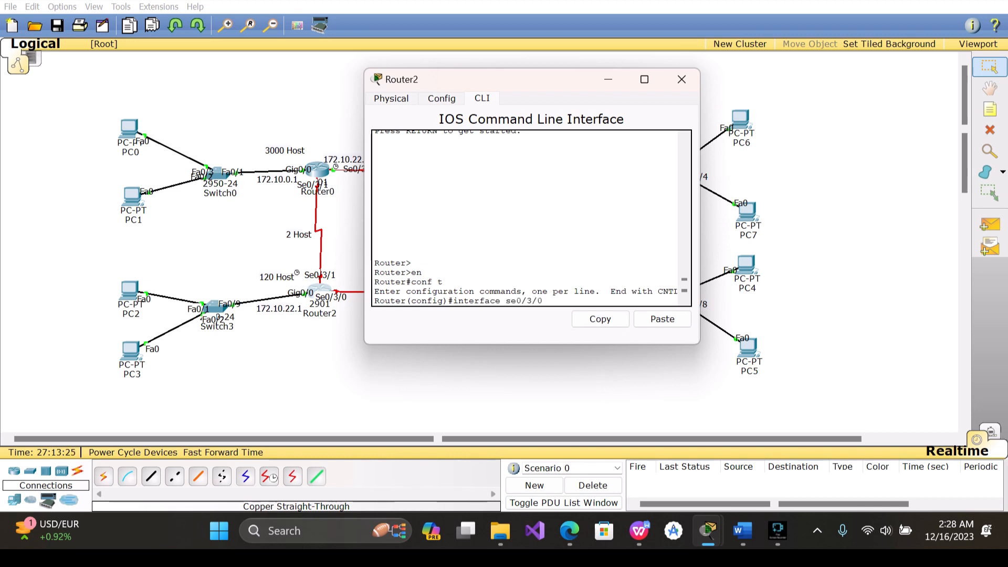
{"action": "type", "text": "/0"}
{"action": "key", "text": "Return"}
{"action": "type", "text": "ipp"}
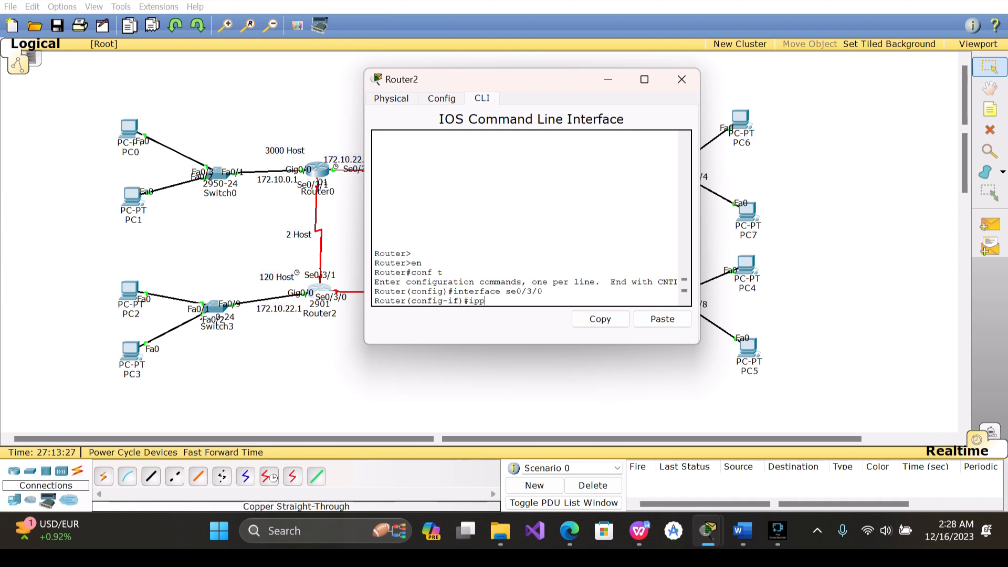
{"action": "key", "text": "BackSpace"}
{"action": "type", "text": "add 172,.10"}
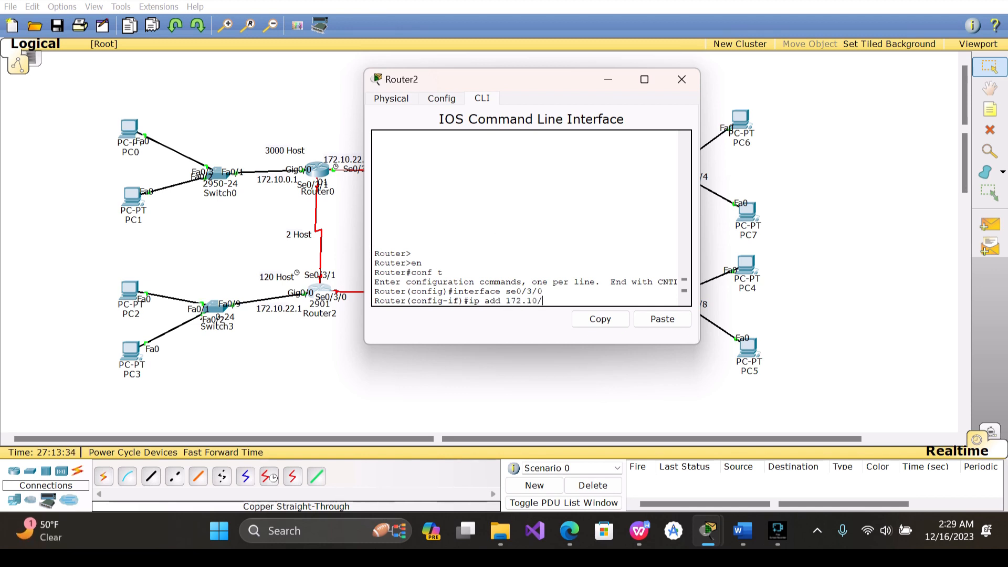
{"action": "type", "text": ".22.138 2"}
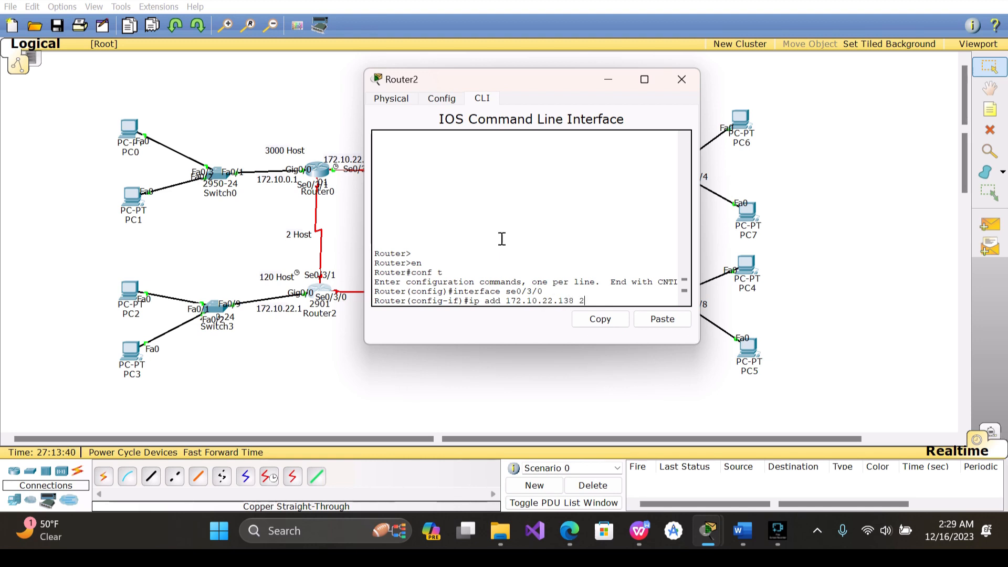
{"action": "type", "text": "55.255.255.252"}
{"action": "key", "text": "Return"}
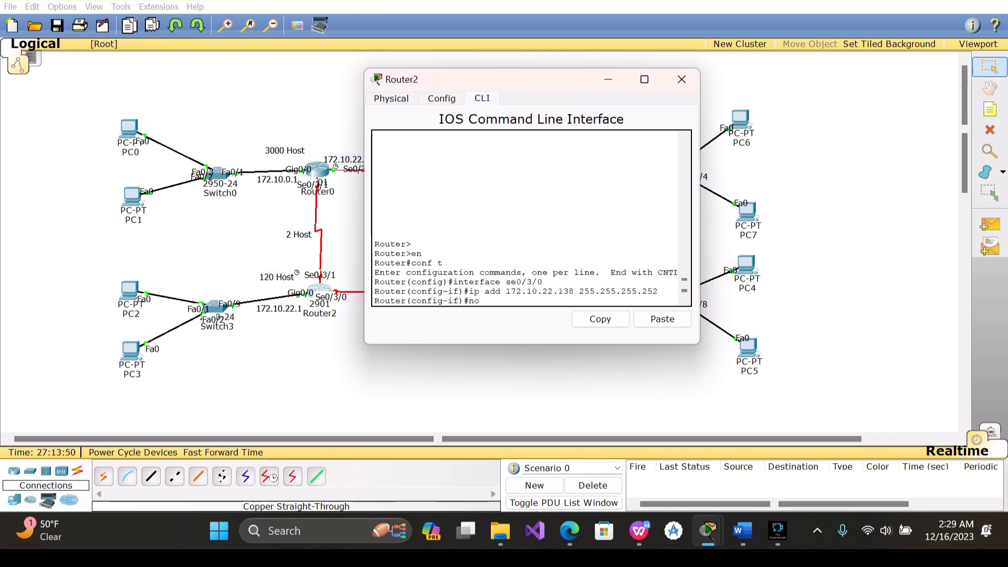
Enable Router2's serial interface se0/3/0 with no sh and close the router window
{"action": "type", "text": "no sh"}
{"action": "key", "text": "Return"}
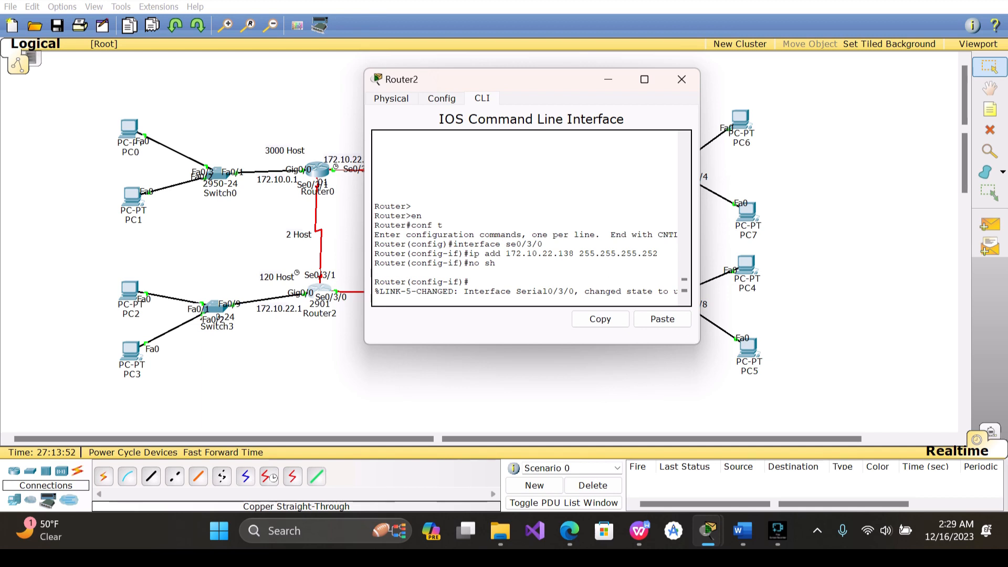
{"action": "left_click", "coordinate": [675, 77]}
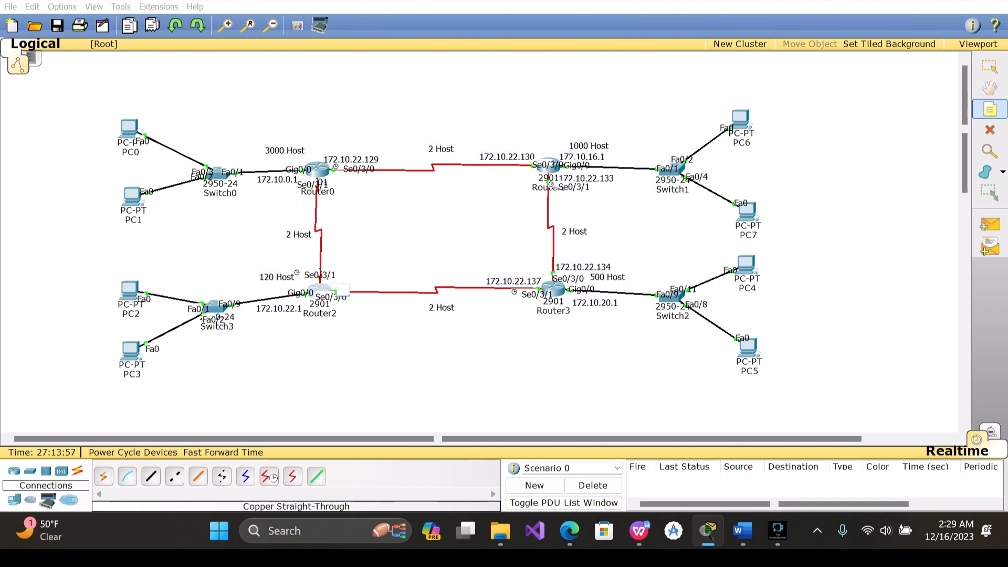
Label Router2's Se0/3/0 end with the note 172.10.22.138 and nudge it just above the serial link
{"action": "key", "text": "ctrl+v"}
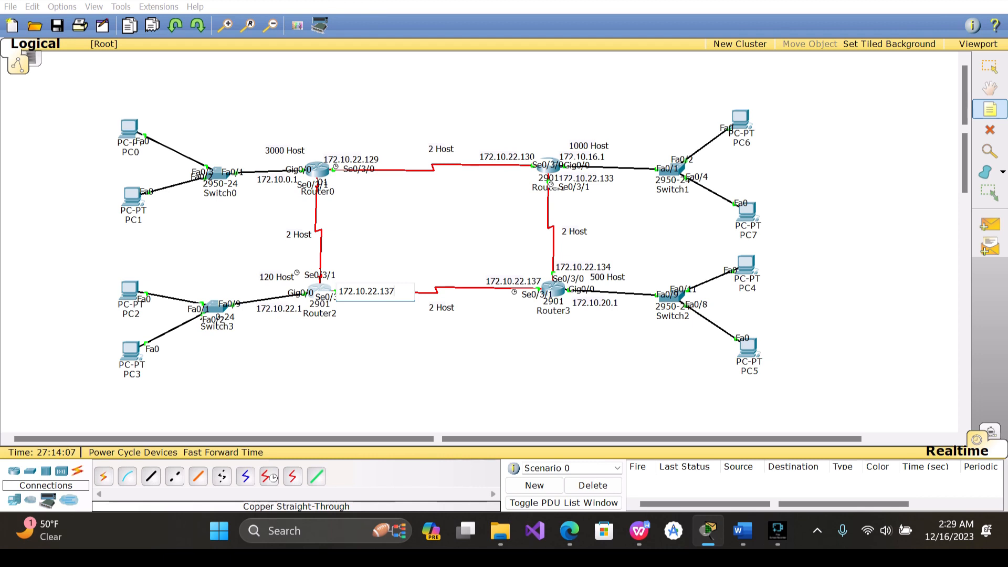
{"action": "key", "text": "BackSpace"}
{"action": "type", "text": "8"}
{"action": "left_click", "coordinate": [364, 328]}
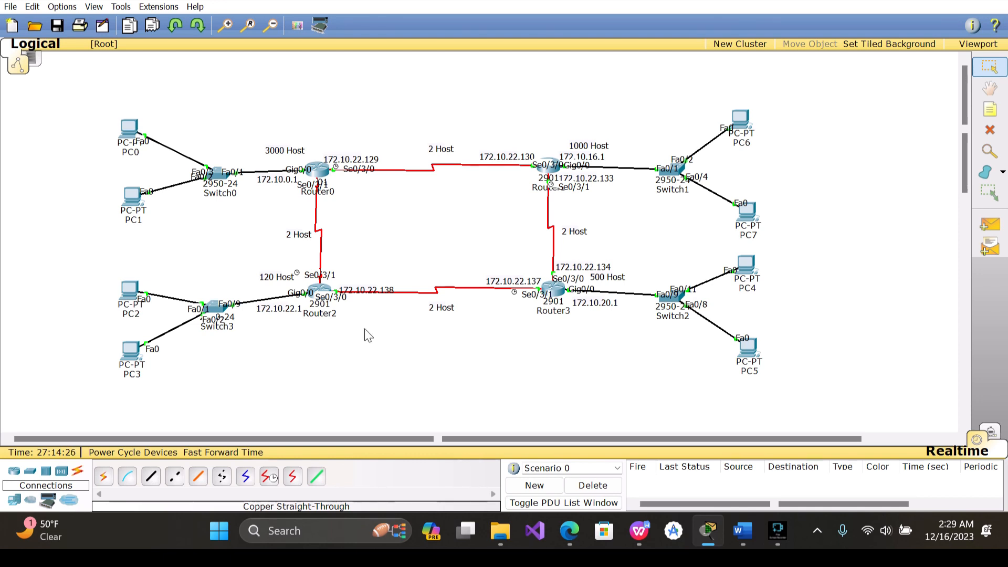
{"action": "left_click_drag", "start_coordinate": [362, 290], "coordinate": [361, 284]}
{"action": "left_click", "coordinate": [367, 329]}
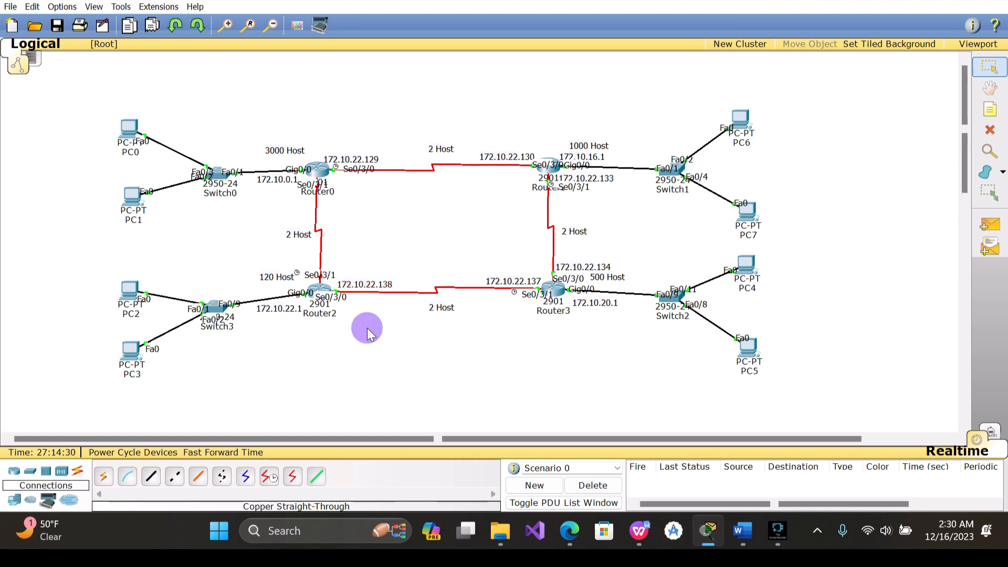
Consult the VLSM subnetting table in Word, return to Packet Tracer, and enter configuration of interface se0/3/1 on Router2
{"action": "left_click", "coordinate": [742, 532]}
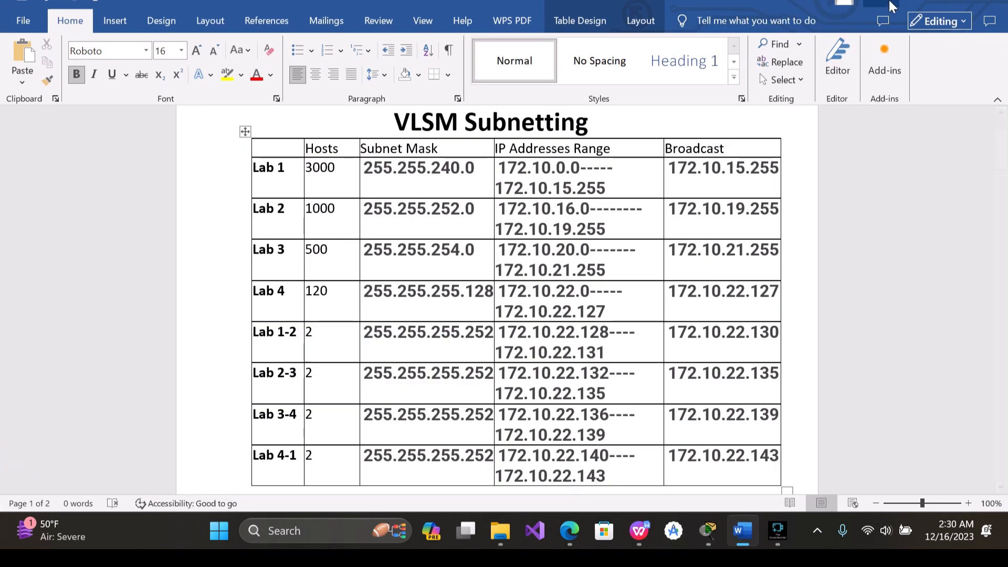
{"action": "left_click", "coordinate": [917, 4]}
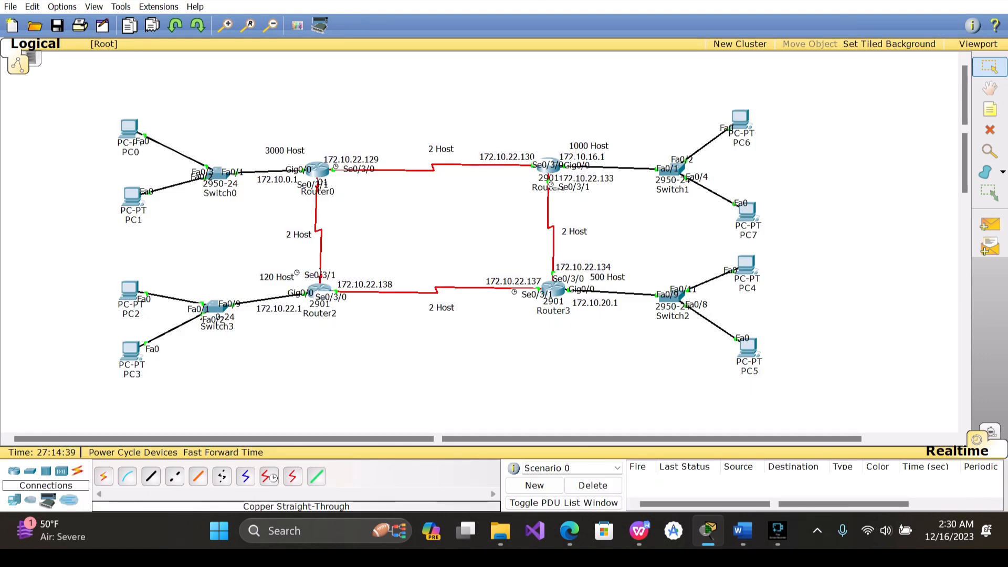
{"action": "left_click", "coordinate": [319, 289]}
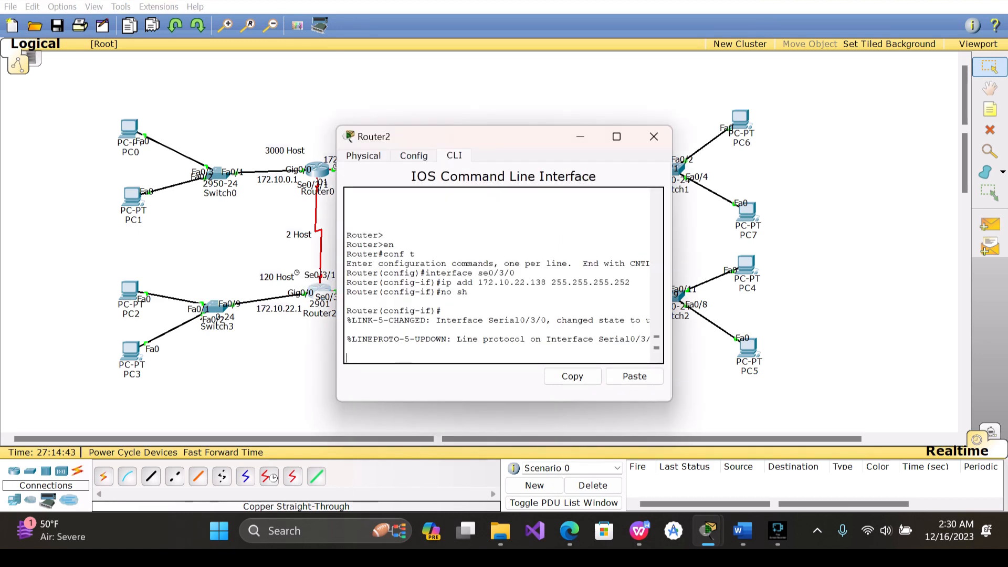
{"action": "key", "text": "Return"}
{"action": "type", "text": "i"}
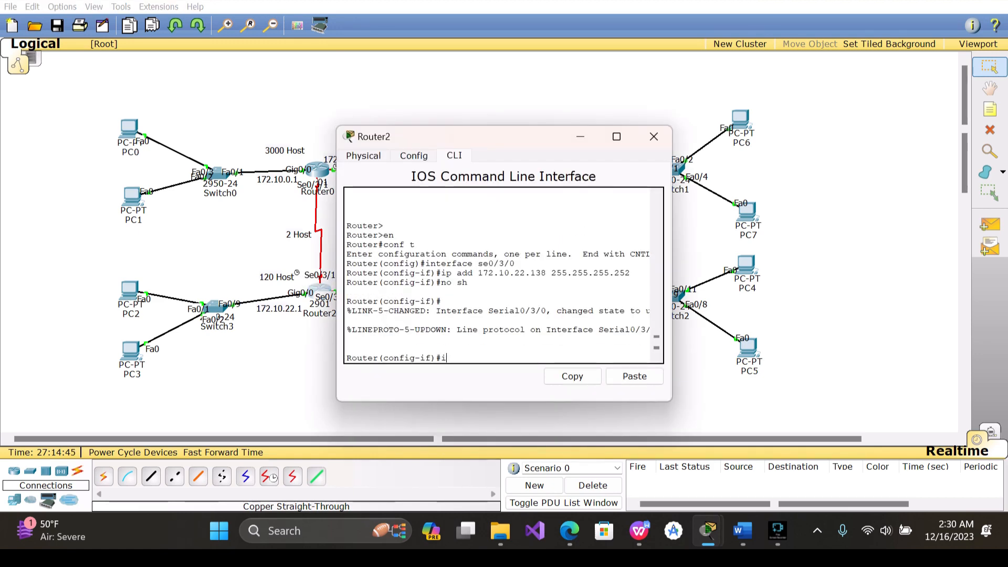
{"action": "type", "text": "nterface se0/3/2"}
{"action": "key", "text": "Return"}
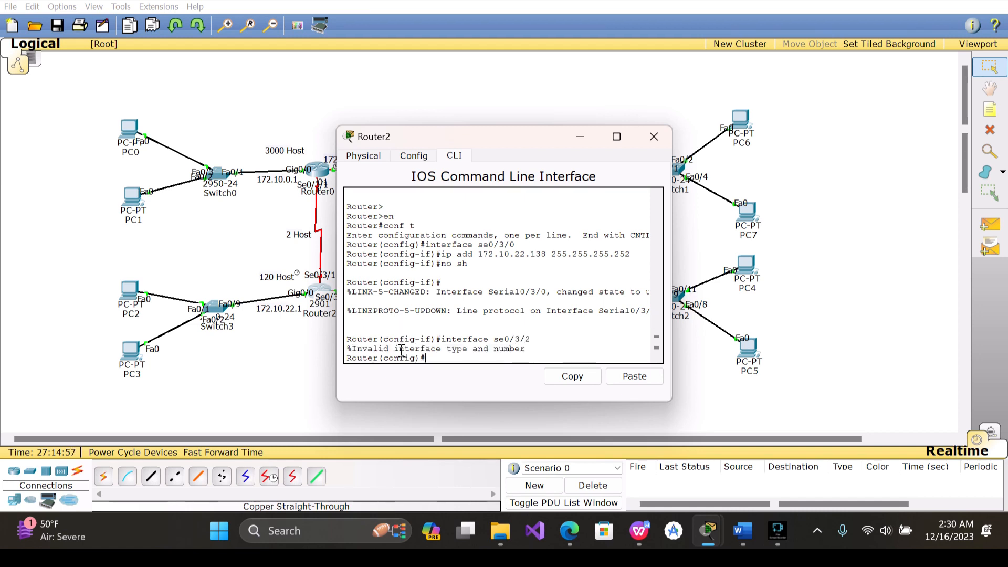
{"action": "key", "text": "Up"}
{"action": "type", "text": "1"}
{"action": "key", "text": "Return"}
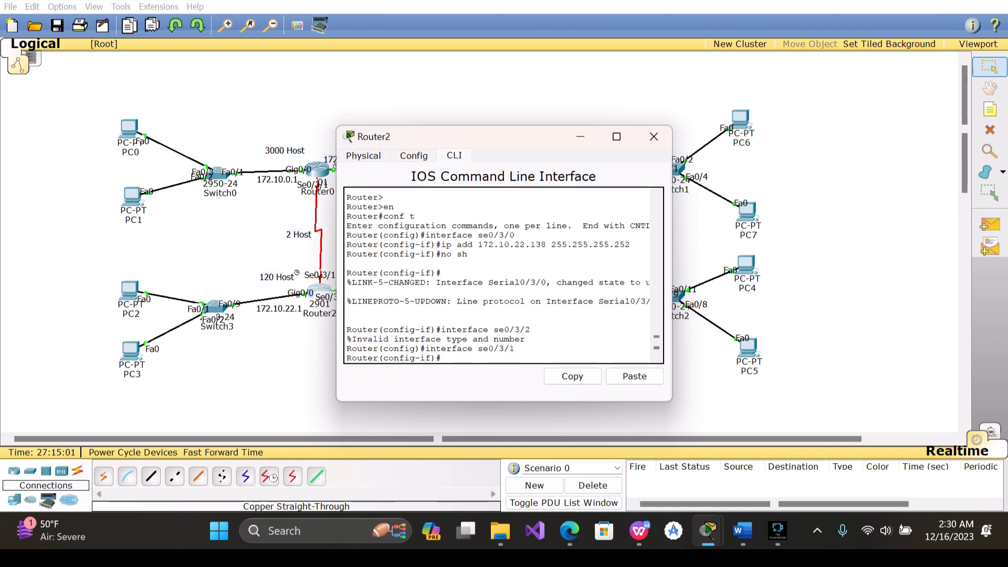
Assign IP address 172.10.22.141 with mask 255.255.255.252 to Router2's se0/3/1 interface
{"action": "type", "text": "ip a"}
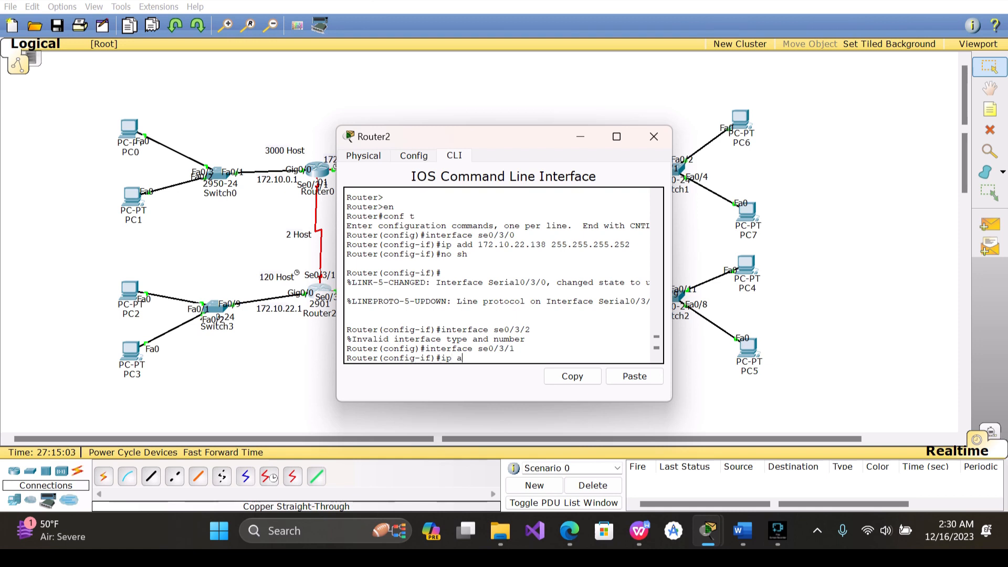
{"action": "type", "text": "dd 1"}
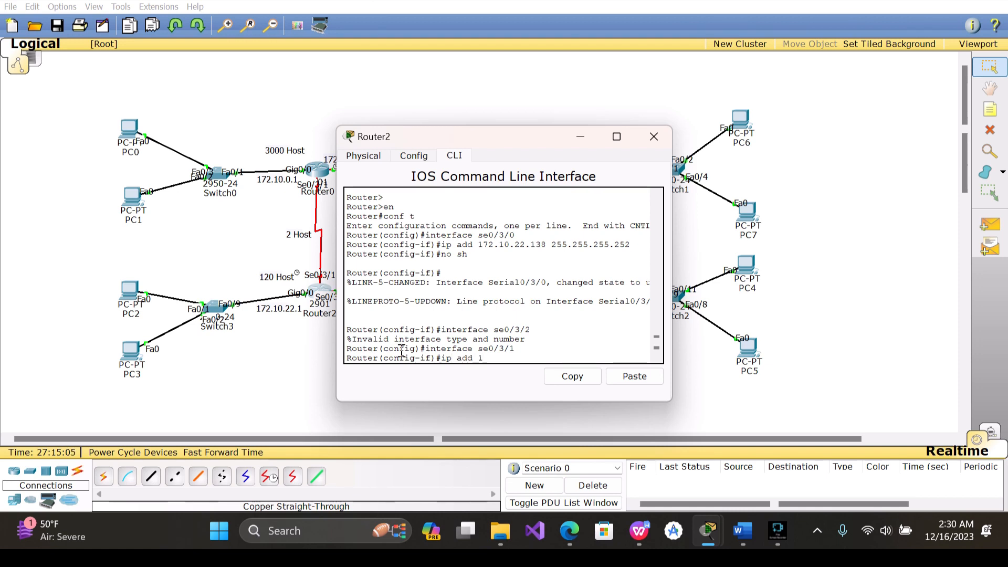
{"action": "type", "text": "72.1"}
{"action": "type", "text": "0.22.141"}
{"action": "key", "text": "Return"}
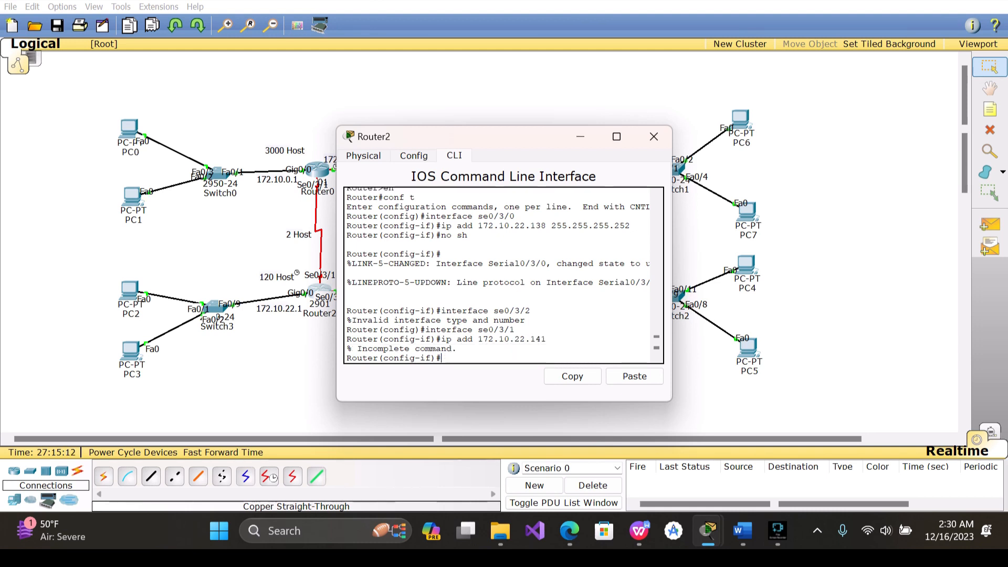
{"action": "key", "text": "Up"}
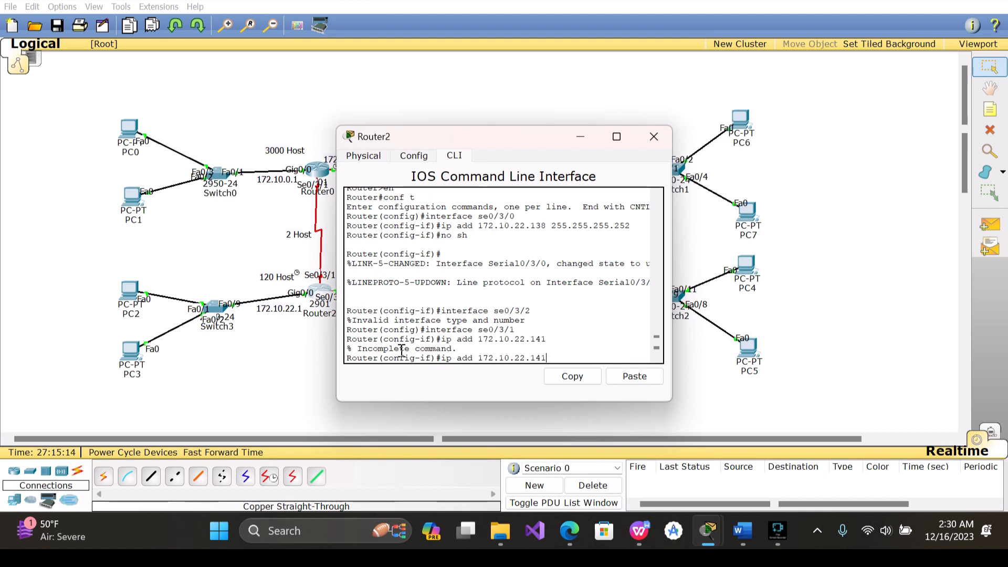
{"action": "type", "text": "255.255"}
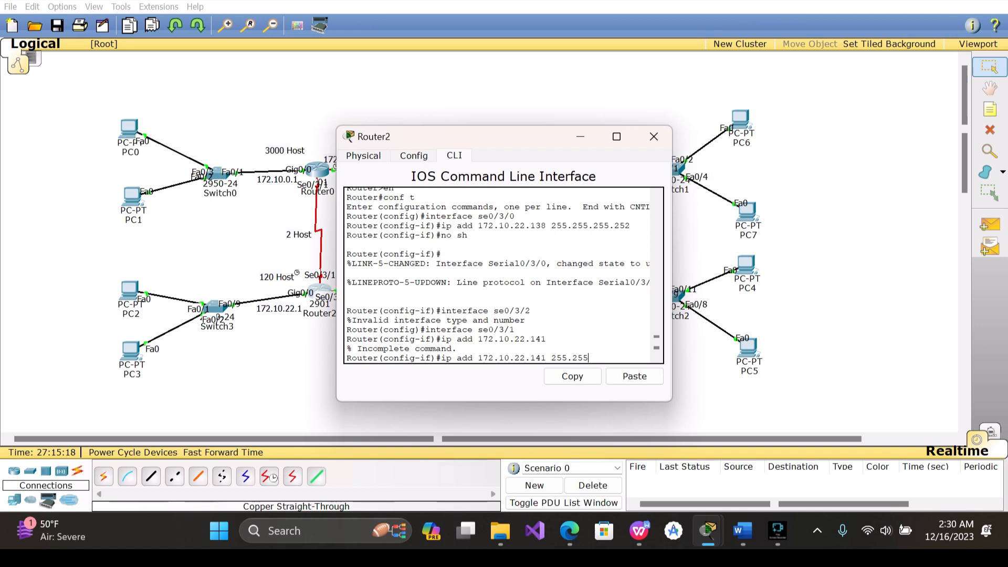
{"action": "type", "text": ".255.252"}
{"action": "key", "text": "Return"}
Enable Router2's se0/3/1 interface with no sh and close the router window
{"action": "type", "text": "no "}
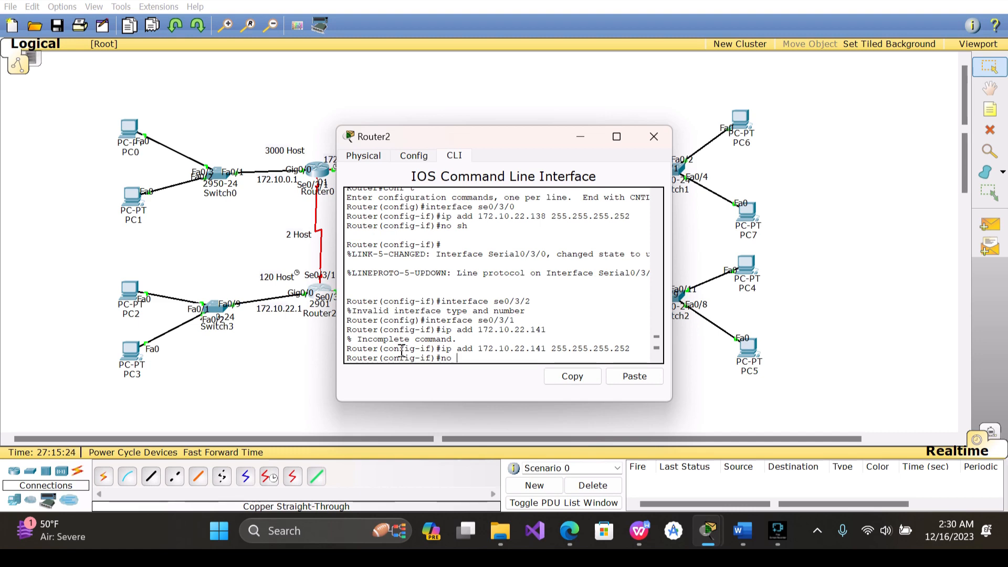
{"action": "type", "text": "sh"}
{"action": "key", "text": "Return"}
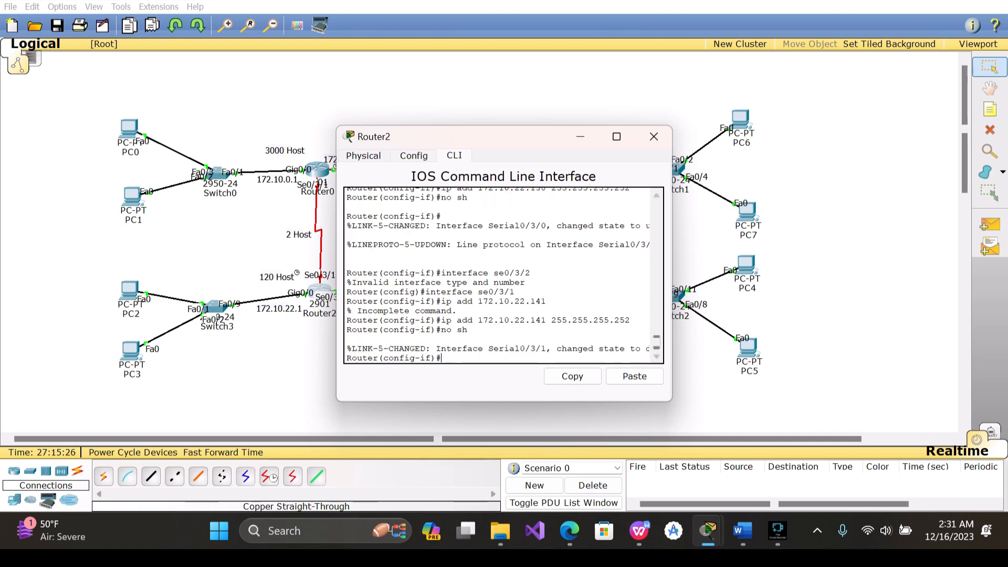
{"action": "left_click", "coordinate": [653, 136]}
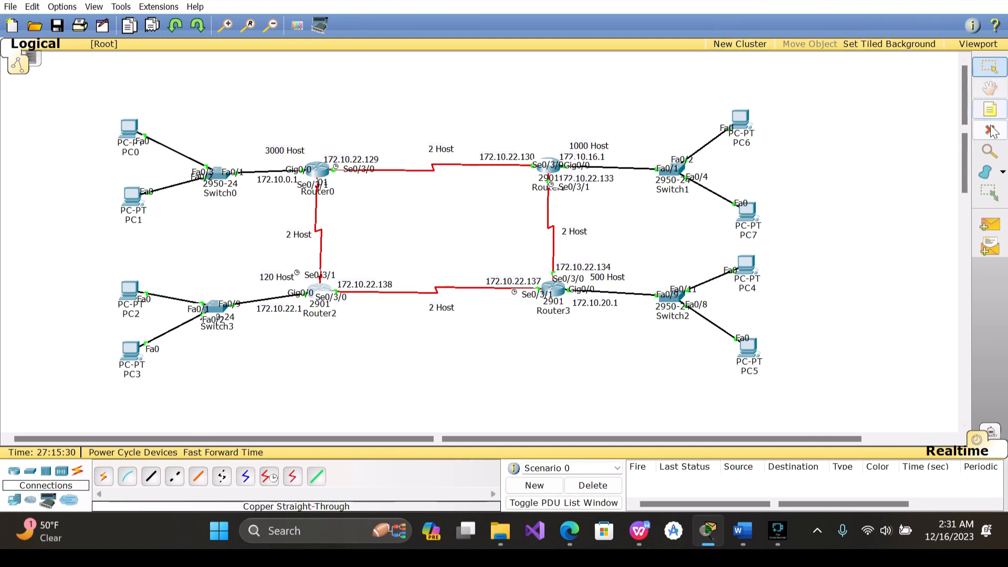
Add the note 172.10.22.141 at Router2's Se0/3/1 end and position it directly above the port label
{"action": "left_click", "coordinate": [990, 109]}
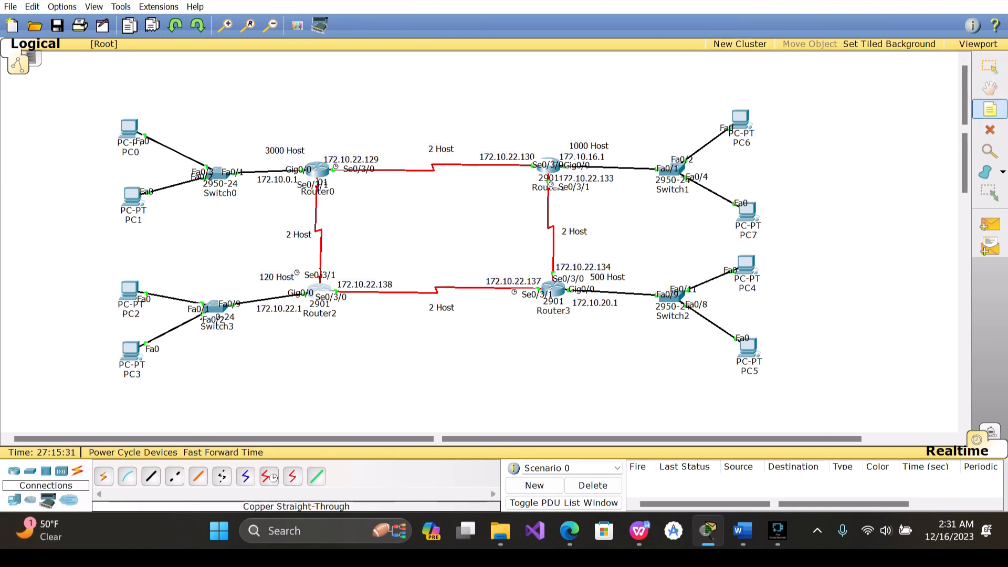
{"action": "left_click", "coordinate": [323, 256]}
{"action": "type", "text": "172.10.22.137"}
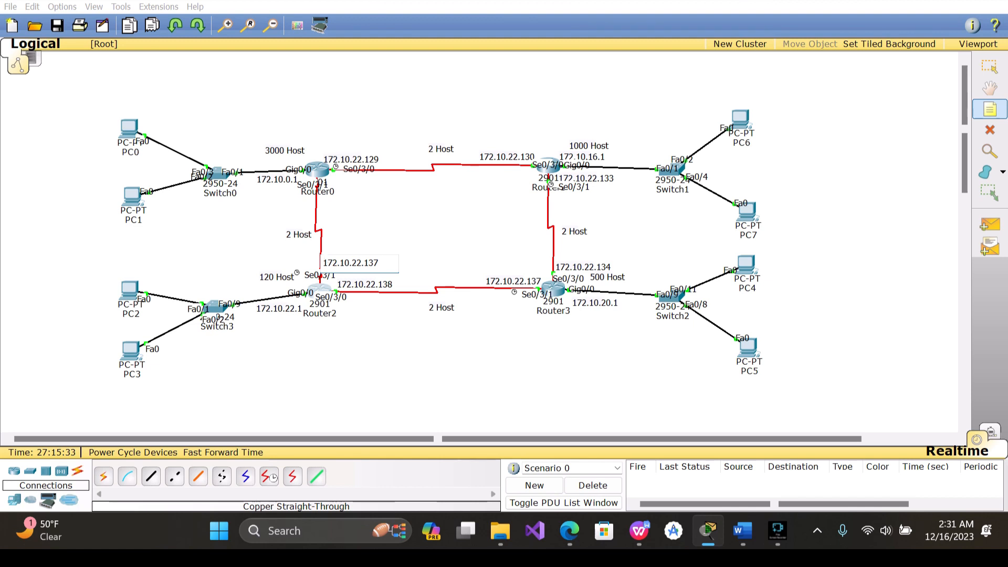
{"action": "key", "text": "BackSpace"}
{"action": "type", "text": "41"}
{"action": "key", "text": "Escape"}
{"action": "key", "text": "Escape"}
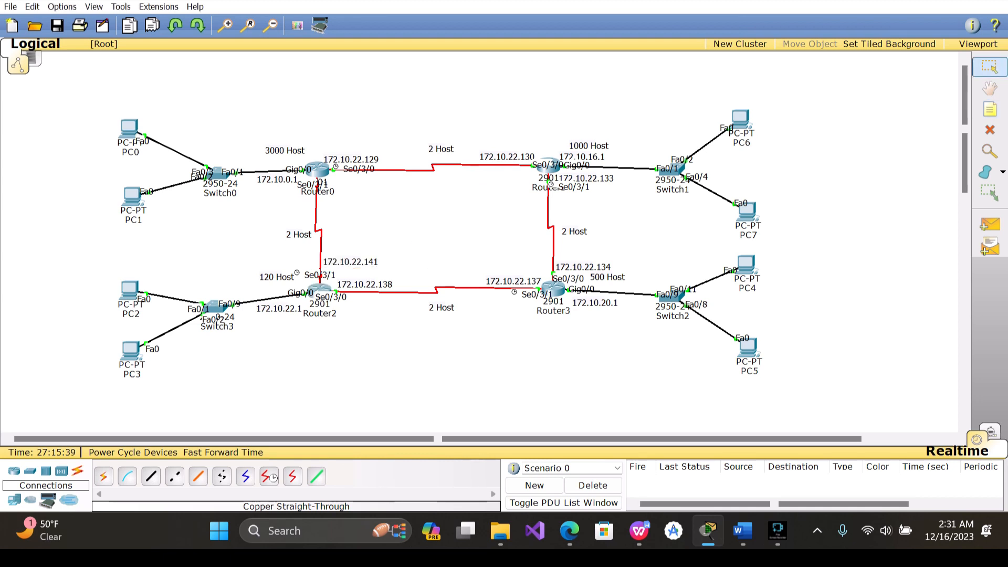
{"action": "left_click", "coordinate": [361, 265]}
{"action": "left_click_drag", "start_coordinate": [349, 261], "coordinate": [317, 265]}
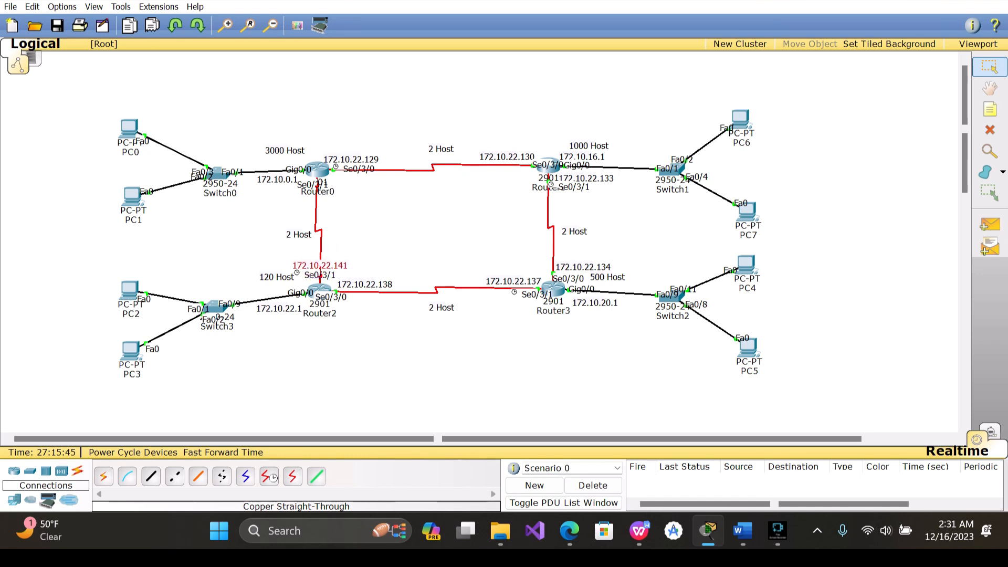
{"action": "left_click", "coordinate": [348, 264]}
Open Router0's command line and enter global configuration, selecting interface se0/3/1
{"action": "left_click", "coordinate": [317, 171]}
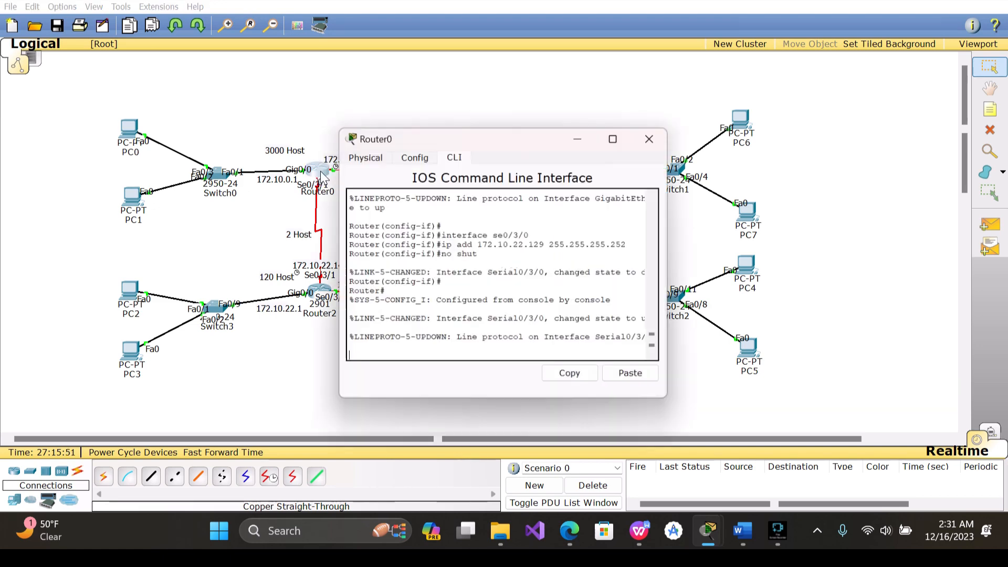
{"action": "key", "text": "Return"}
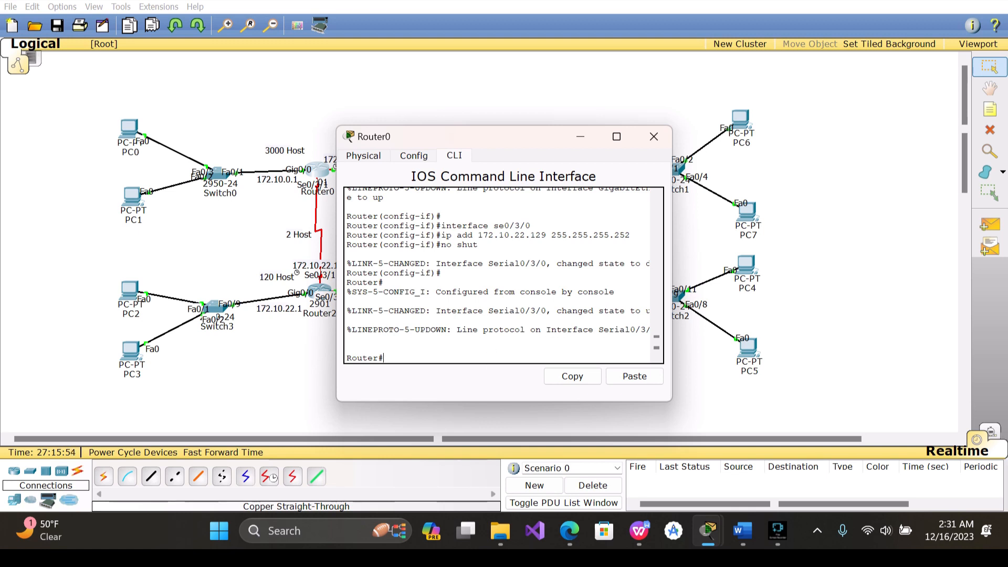
{"action": "type", "text": "conf t"}
{"action": "key", "text": "Return"}
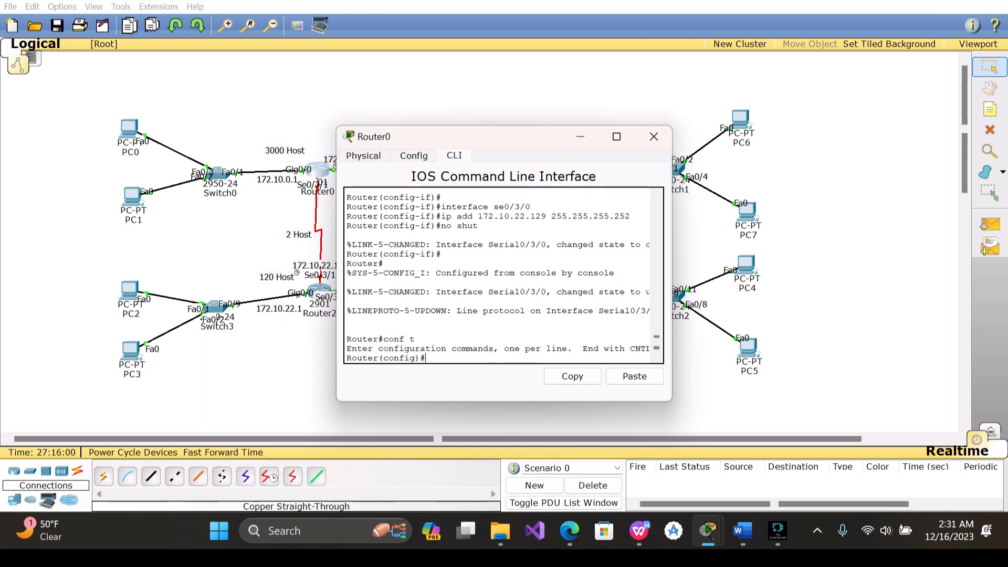
{"action": "type", "text": "inter"}
{"action": "type", "text": "face se0/3/1"}
{"action": "key", "text": "Return"}
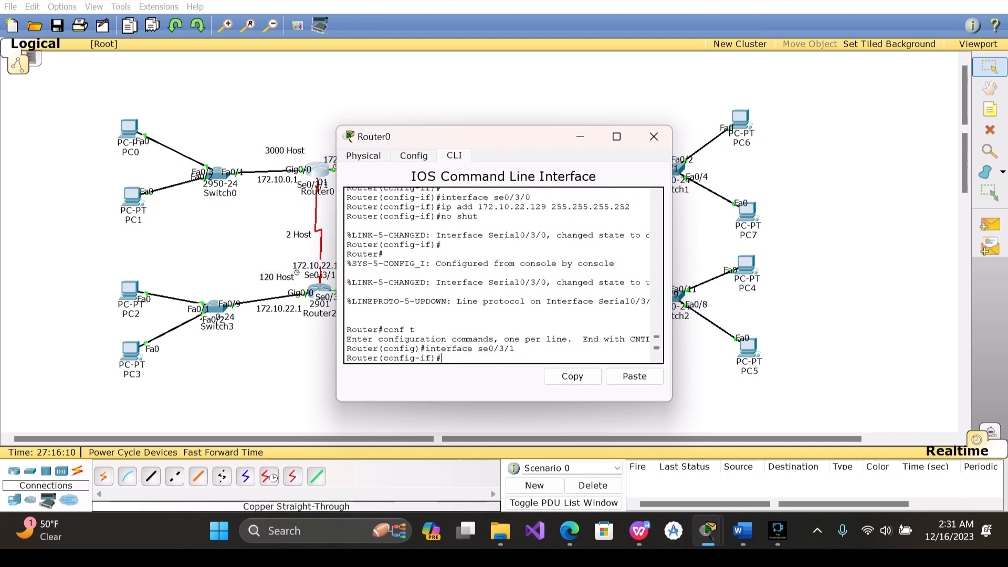
Assign 172.10.22.142 with mask 255.255.255.252 to Router0's se0/3/1 interface and enable it with no shut
{"action": "type", "text": "ip add 172.10.22.142 255"}
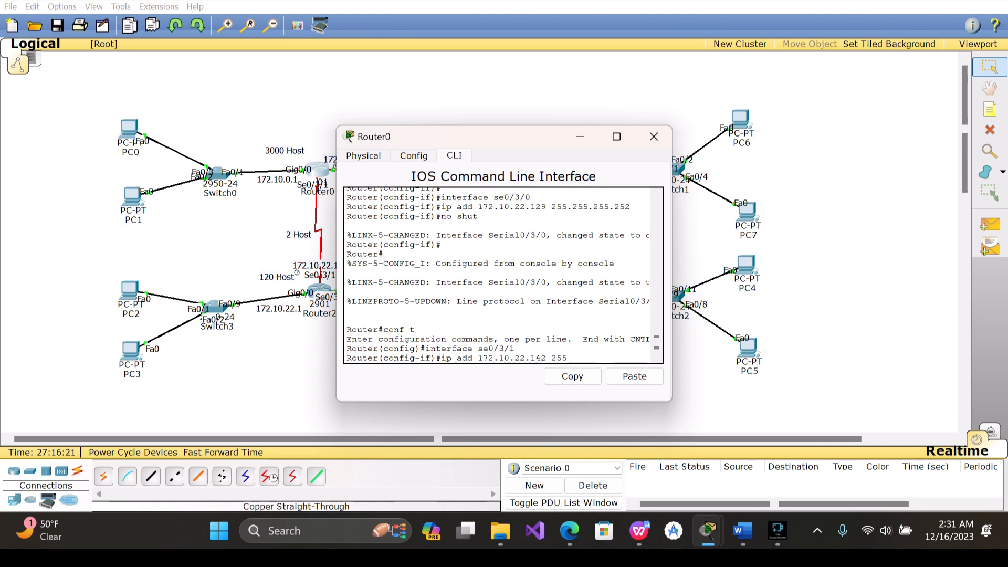
{"action": "type", "text": ".255.255.252"}
{"action": "key", "text": "Return"}
{"action": "type", "text": "n"}
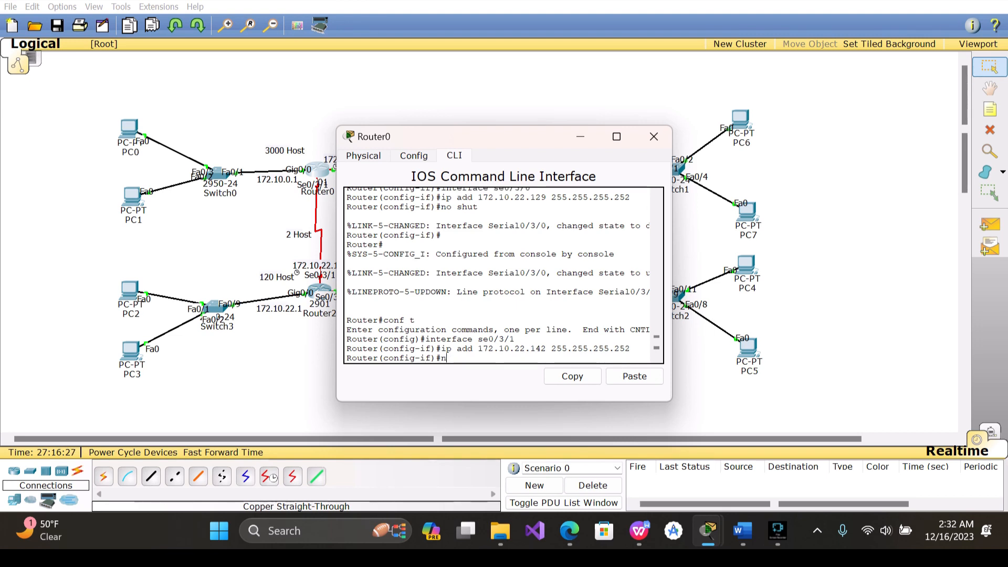
{"action": "type", "text": "o shut"}
{"action": "key", "text": "Return"}
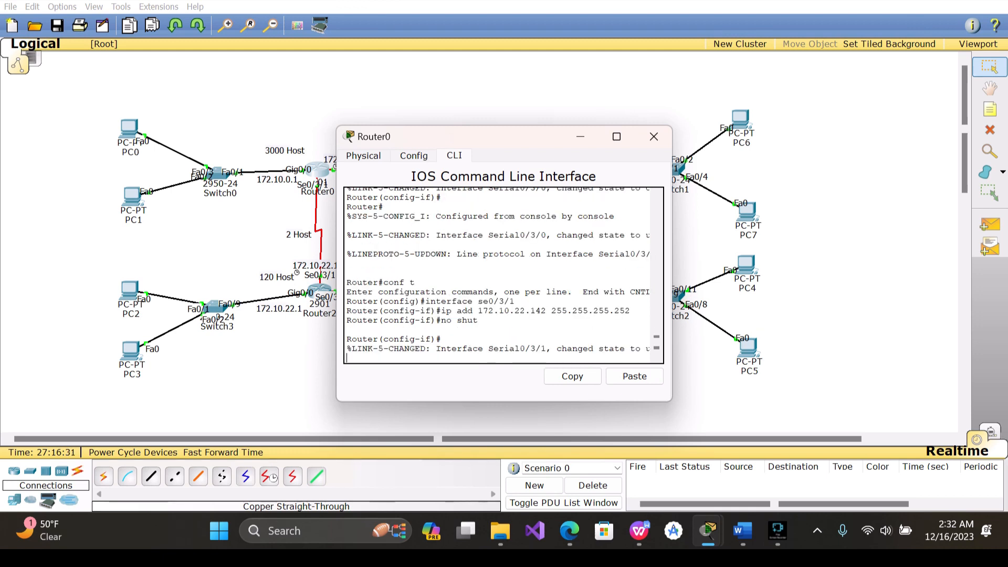
Copy the address 172.10.22.142 from Router0's command line output and close the router window
{"action": "left_click_drag", "start_coordinate": [546, 312], "coordinate": [478, 313]}
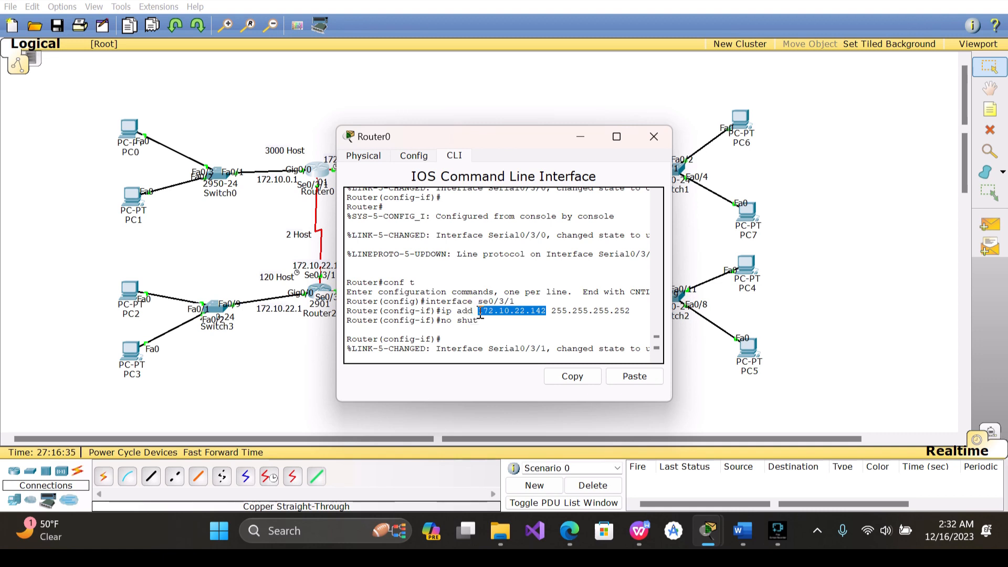
{"action": "key", "text": "ctrl+c"}
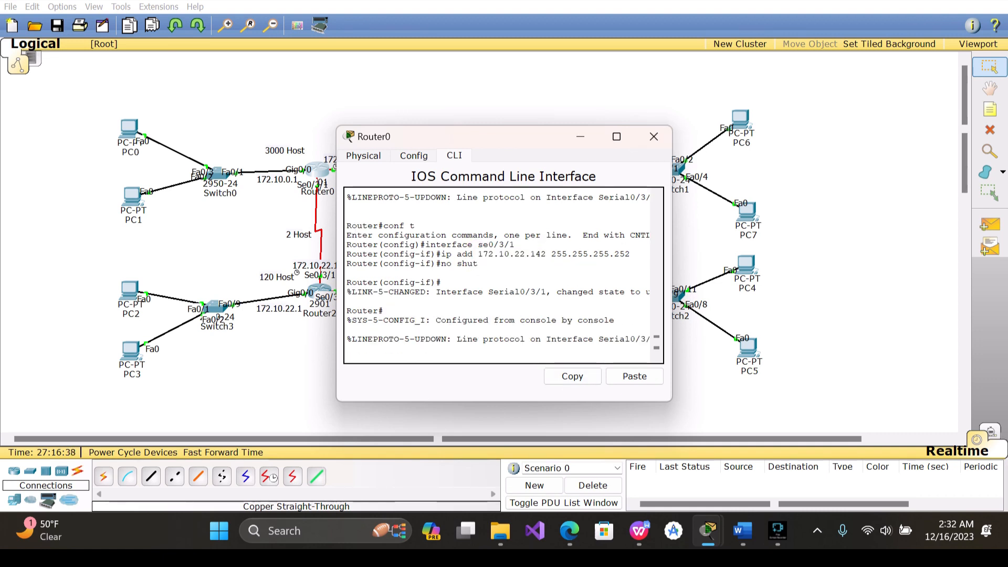
{"action": "left_click_drag", "start_coordinate": [546, 254], "coordinate": [478, 255]}
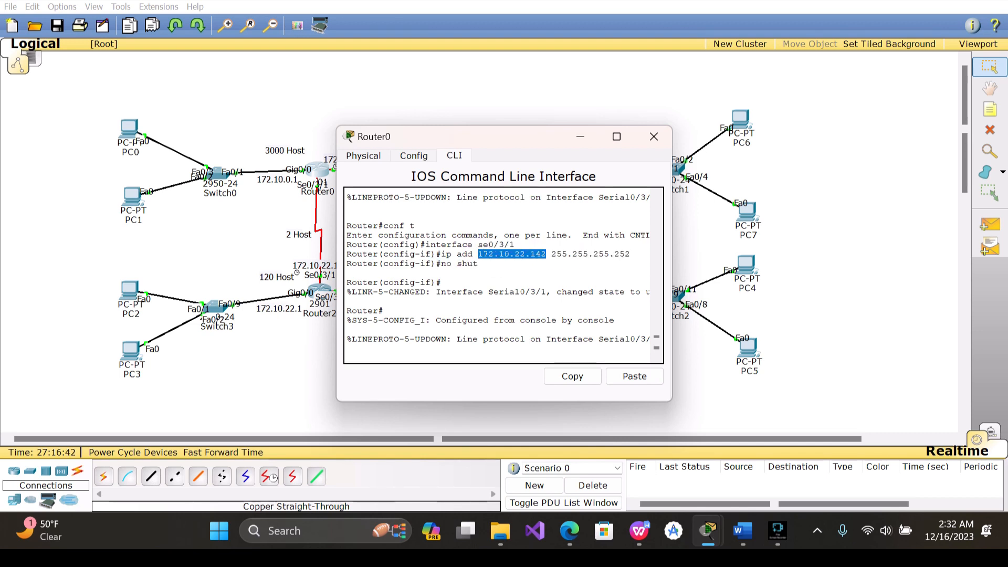
{"action": "left_click", "coordinate": [572, 376]}
{"action": "left_click", "coordinate": [653, 138]}
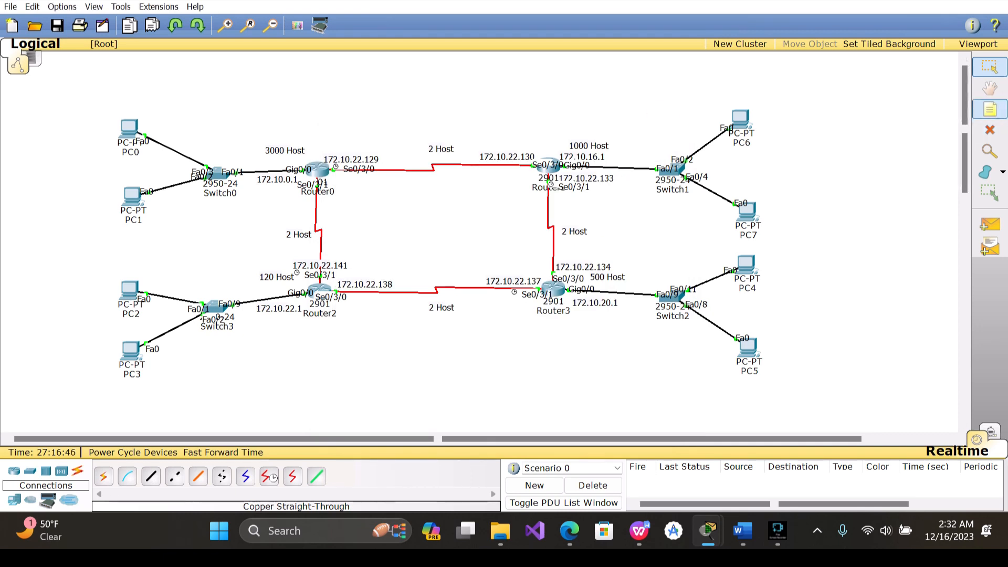
Add the note 172.10.22.142 at Router0's Se0/3/1 end and position it directly below the router's name
{"action": "left_click", "coordinate": [320, 203]}
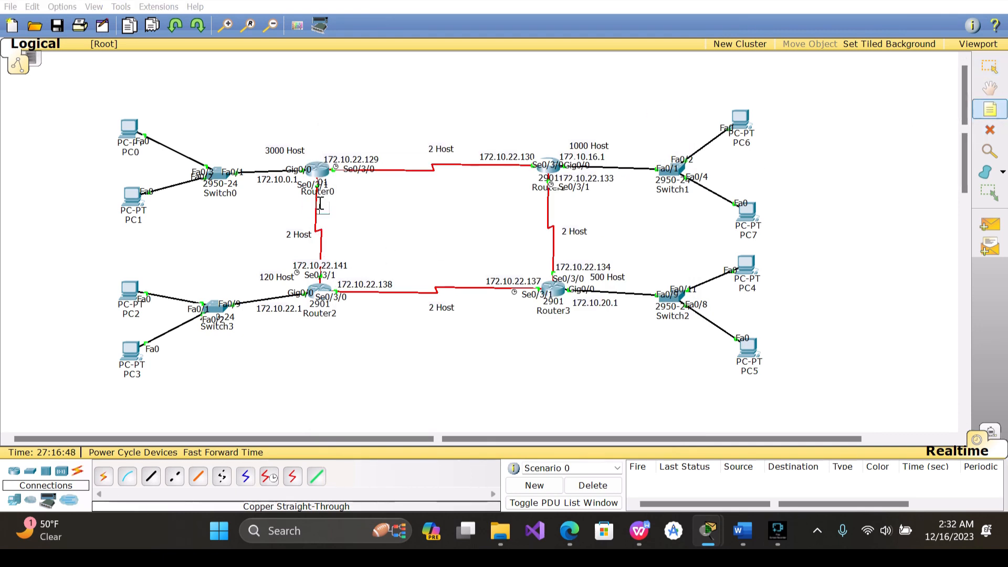
{"action": "key", "text": "ctrl+v"}
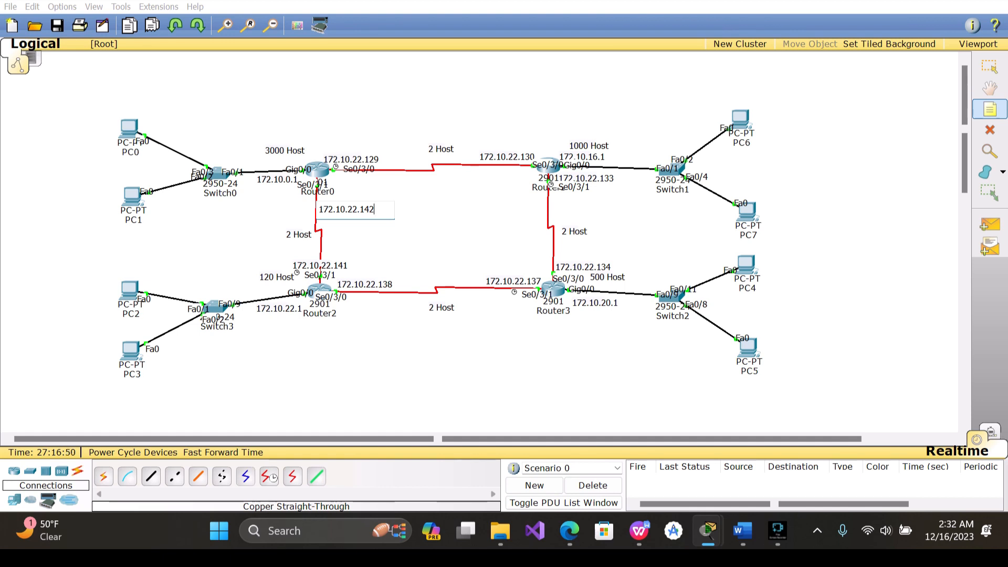
{"action": "left_click", "coordinate": [375, 238]}
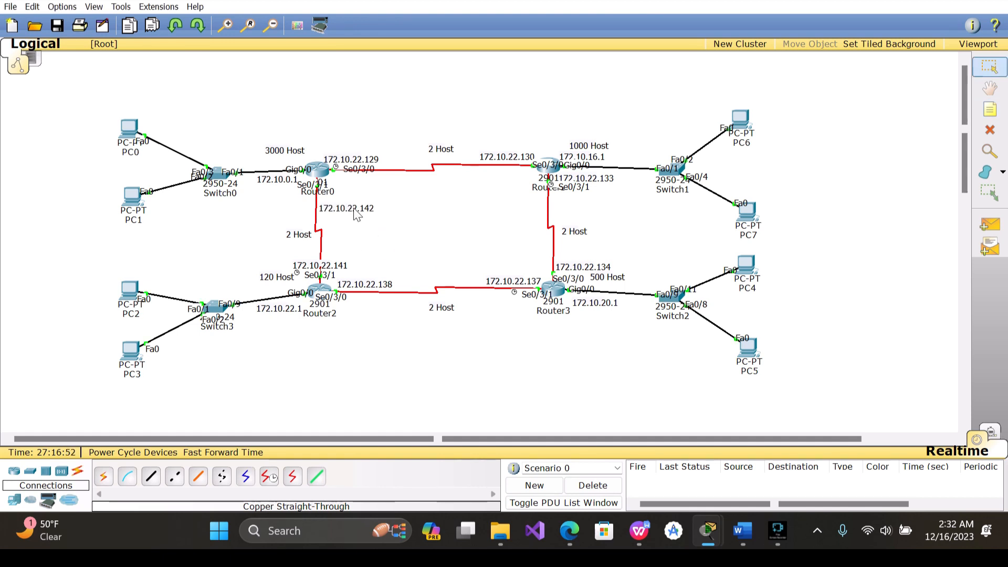
{"action": "left_click", "coordinate": [354, 209]}
{"action": "left_click_drag", "start_coordinate": [355, 212], "coordinate": [324, 203]}
{"action": "left_click", "coordinate": [383, 197]}
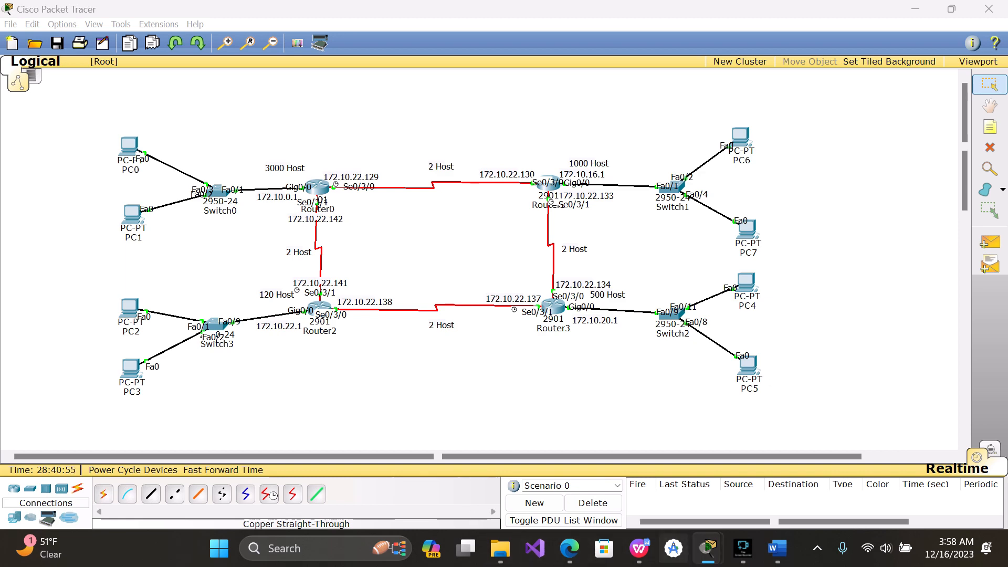
Switch to the VLSM Subnetting document in Word and add the heading "Static Routing Command:" below the last calculation
{"action": "left_click", "coordinate": [781, 554]}
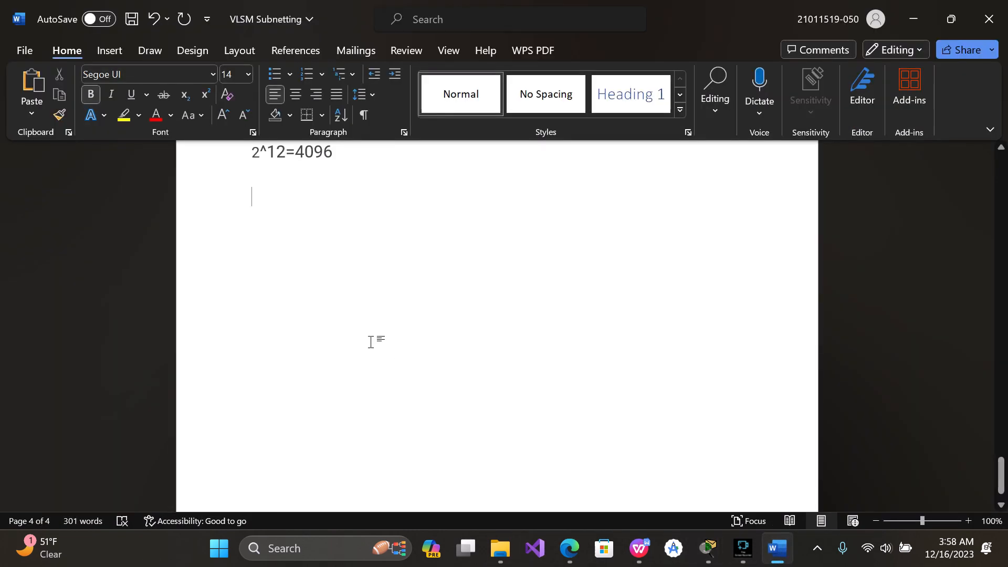
{"action": "type", "text": "Stat"}
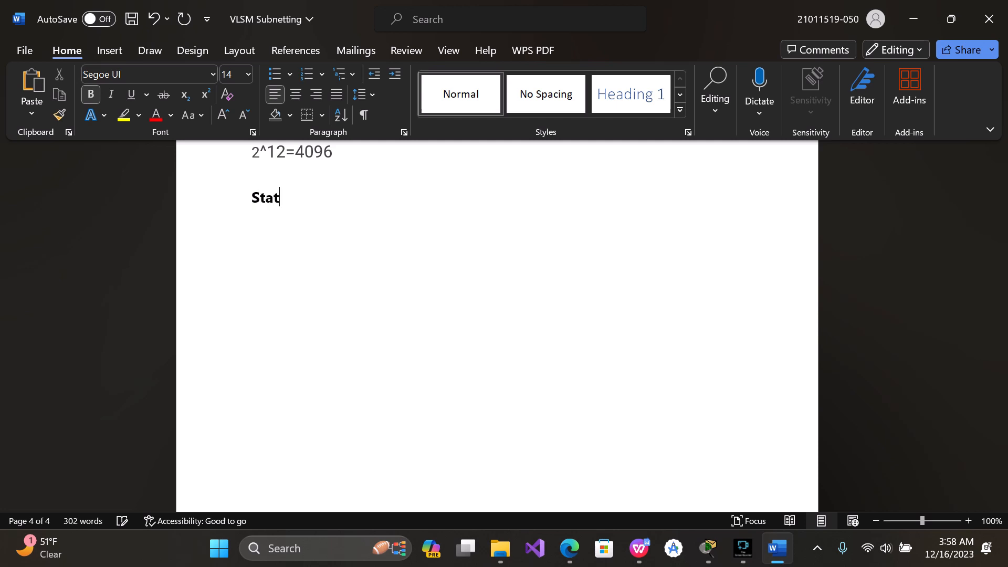
{"action": "type", "text": "ic Routing "}
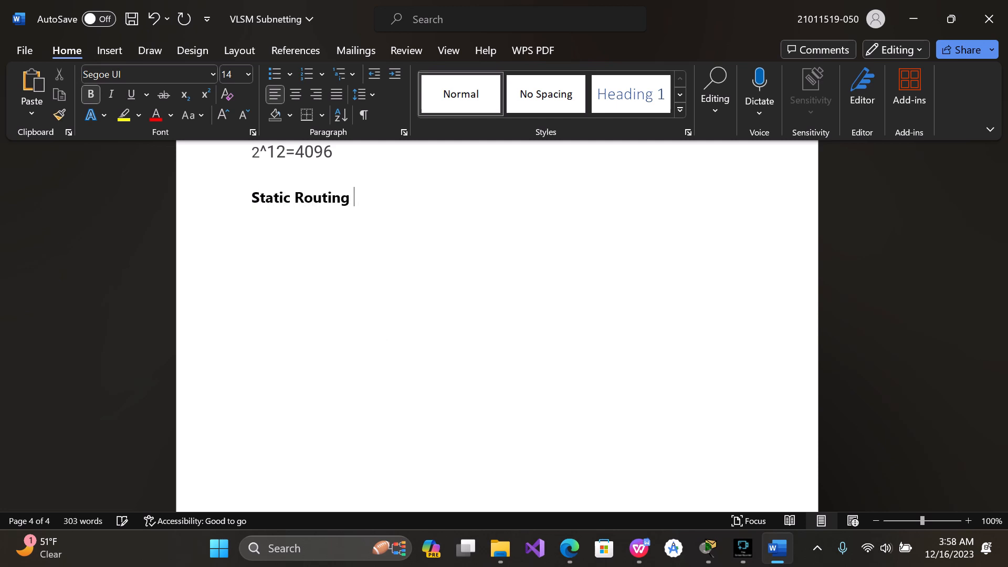
{"action": "type", "text": "Command"}
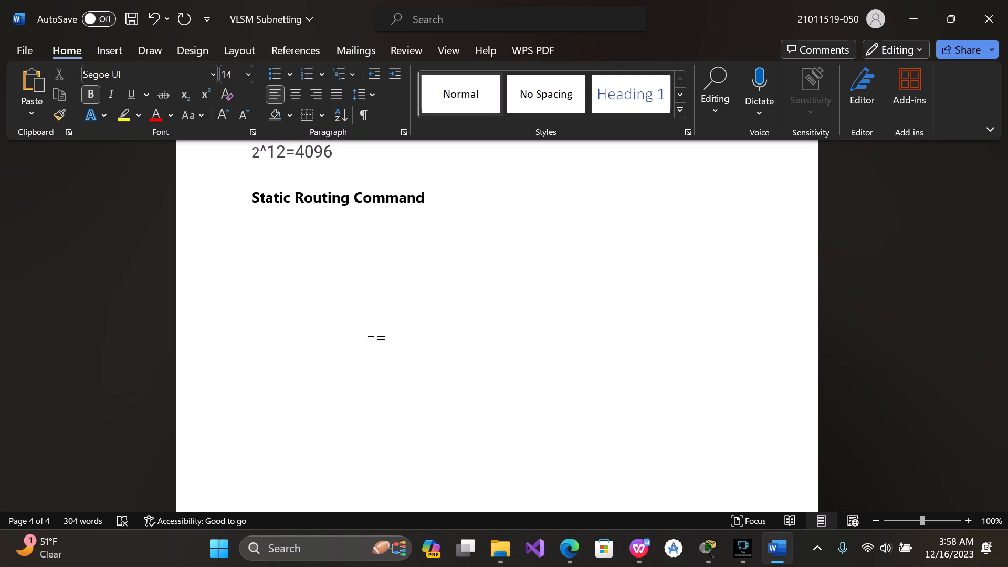
{"action": "type", "text": ":"}
{"action": "key", "text": "Return"}
Begin the command syntax line under the heading with "Ip route #Destination_Network_Address"
{"action": "type", "text": "Ip route #S"}
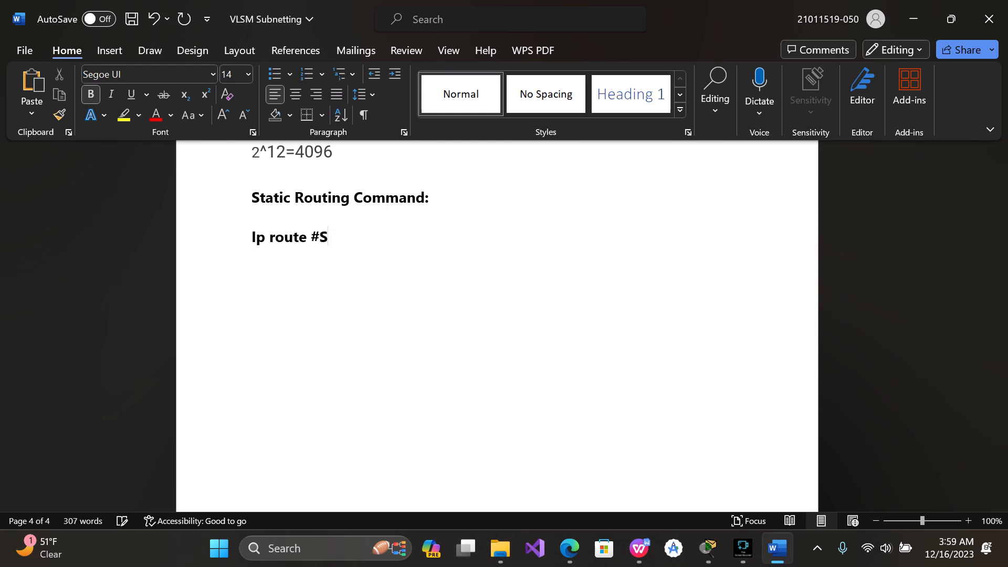
{"action": "key", "text": "BackSpace"}
{"action": "type", "text": "Destination"}
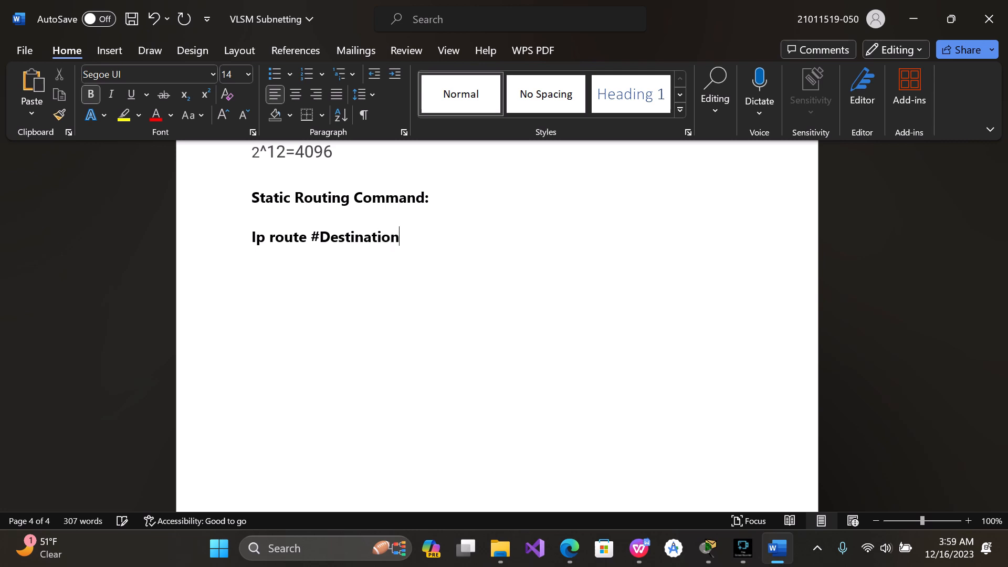
{"action": "type", "text": "_Network"}
{"action": "key", "text": "BackSpace"}
{"action": "type", "text": "_"}
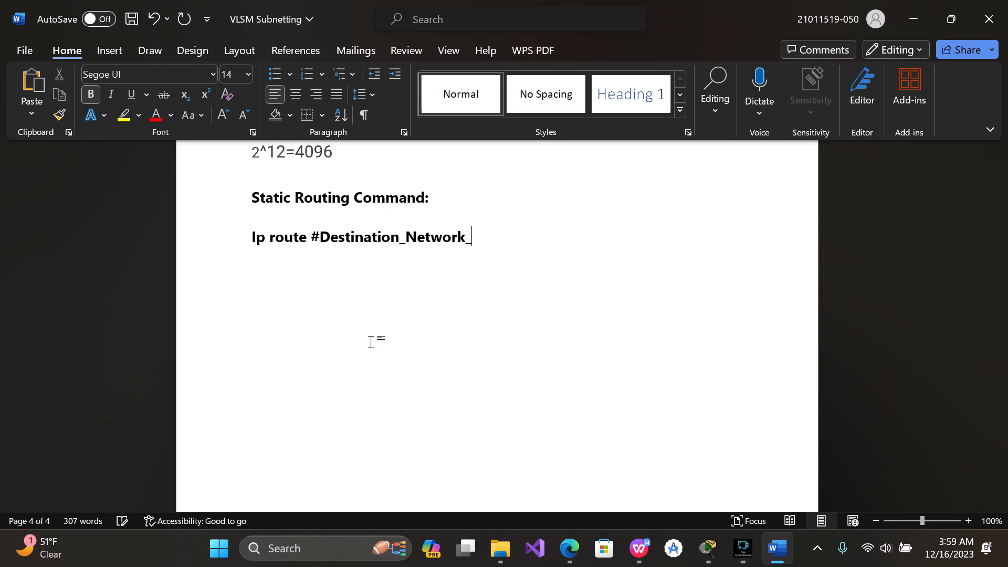
{"action": "type", "text": "Adree"}
{"action": "key", "text": "BackSpace"}
{"action": "key", "text": "BackSpace"}
{"action": "key", "text": "BackSpace"}
{"action": "type", "text": "dress "}
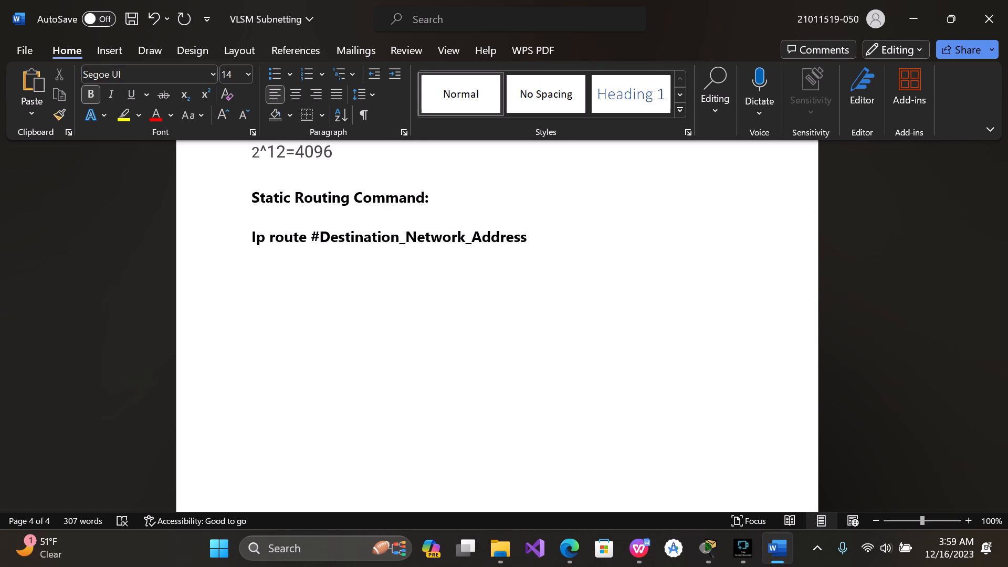
Complete the syntax line with "#Subnet_Mask #Hop of Neighbour" and start a new line below it
{"action": "type", "text": "#Subnet"}
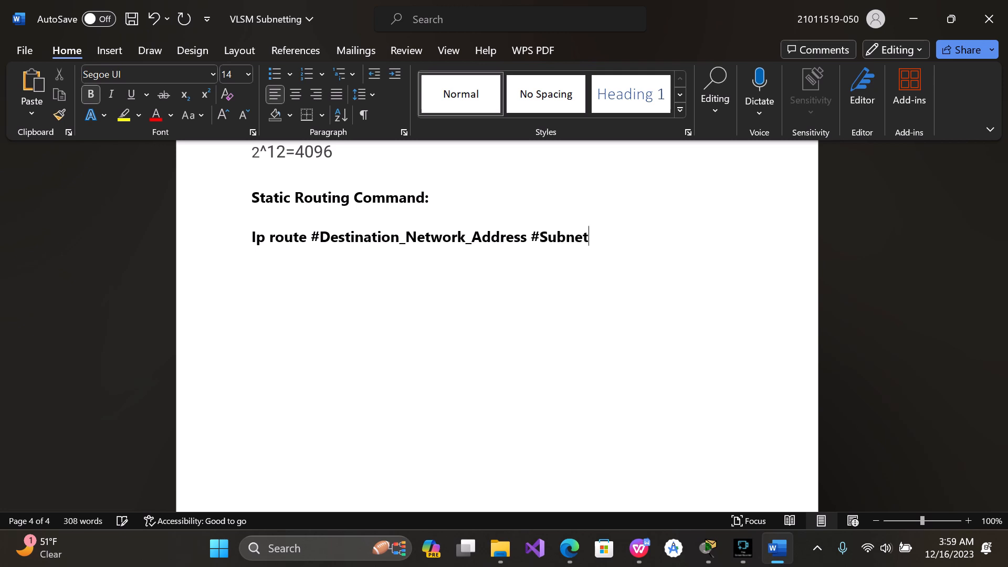
{"action": "key", "text": "BackSpace"}
{"action": "type", "text": "_Mask #Ho"}
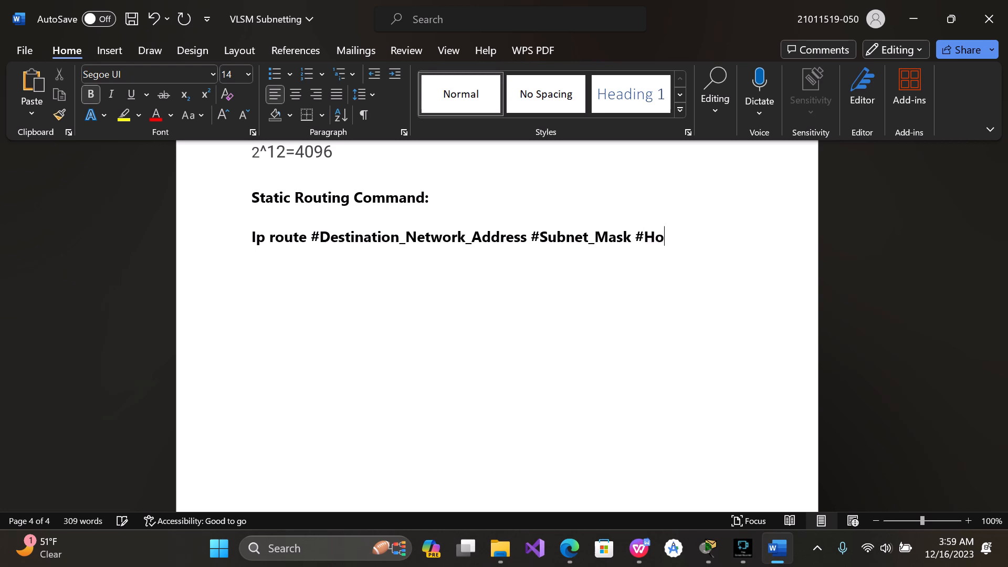
{"action": "type", "text": "p of Neigh"}
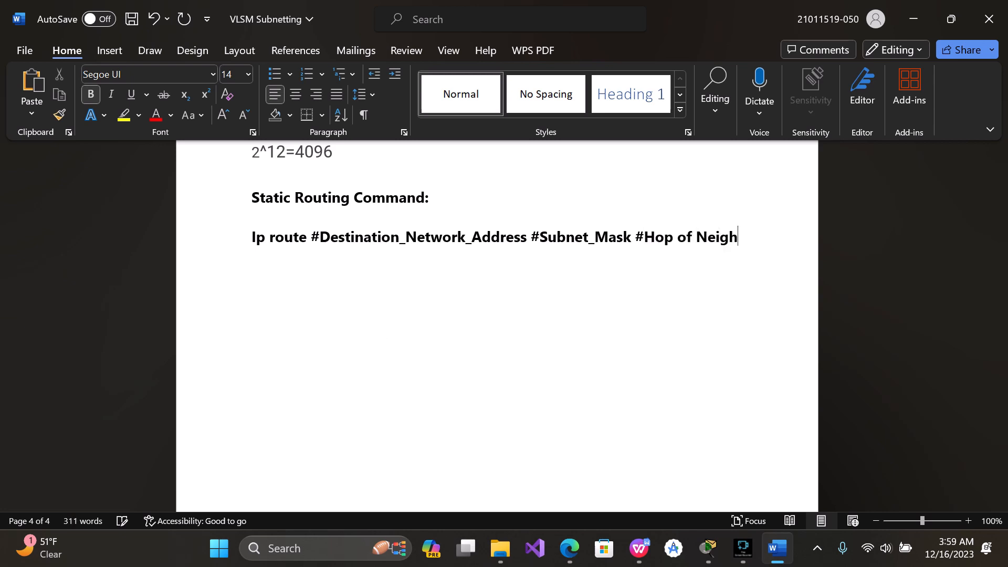
{"action": "type", "text": "bour"}
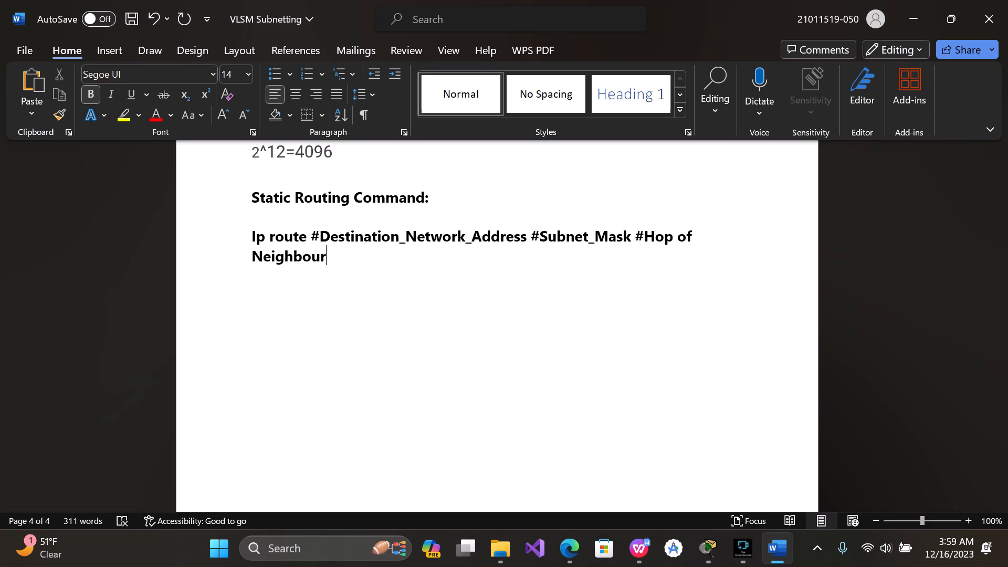
{"action": "key", "text": "Return"}
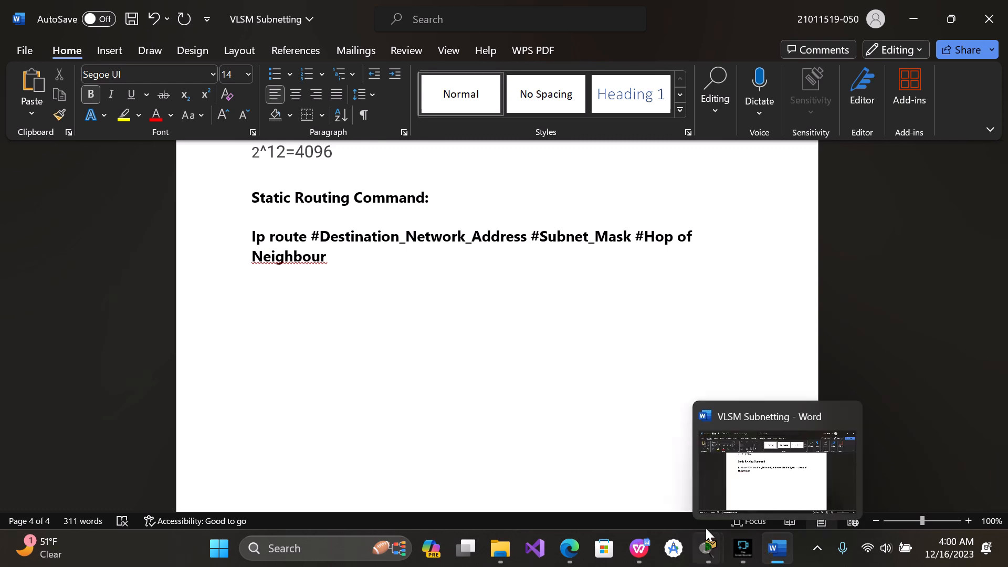
Switch back to Packet Tracer, open Router0's command line and enter global configuration mode with en and conf t
{"action": "left_click", "coordinate": [712, 557]}
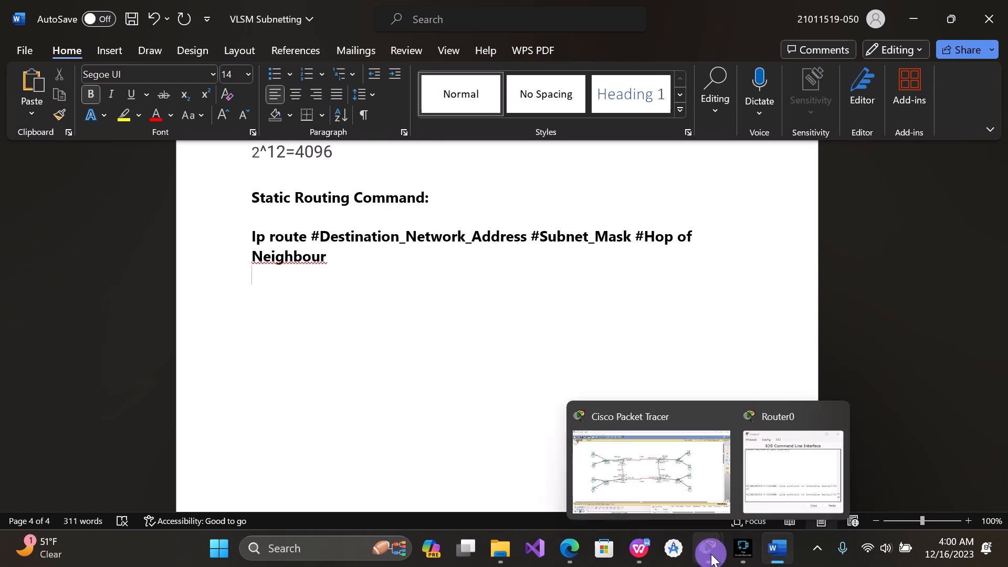
{"action": "left_click", "coordinate": [710, 554]}
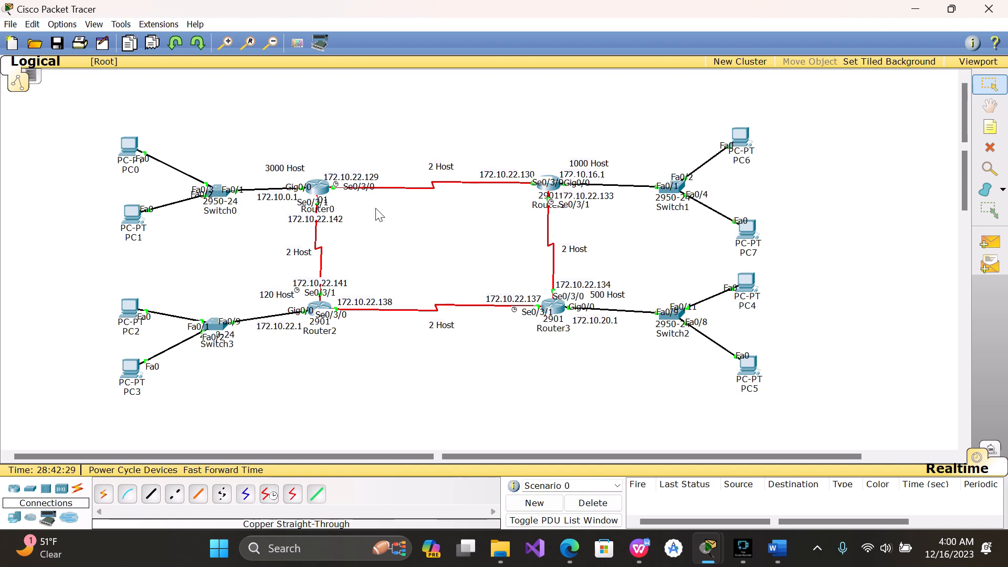
{"action": "left_click", "coordinate": [316, 186]}
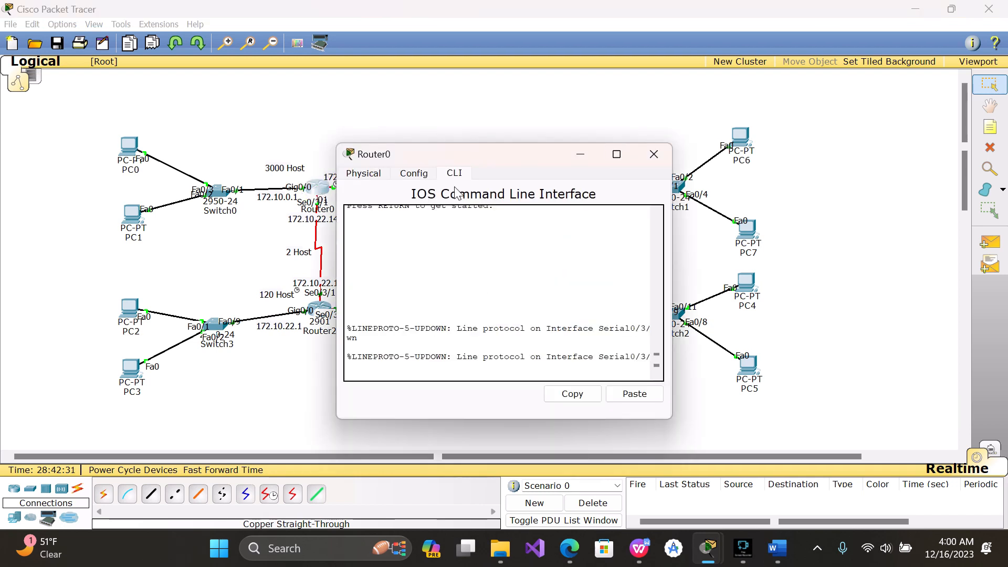
{"action": "key", "text": "Return"}
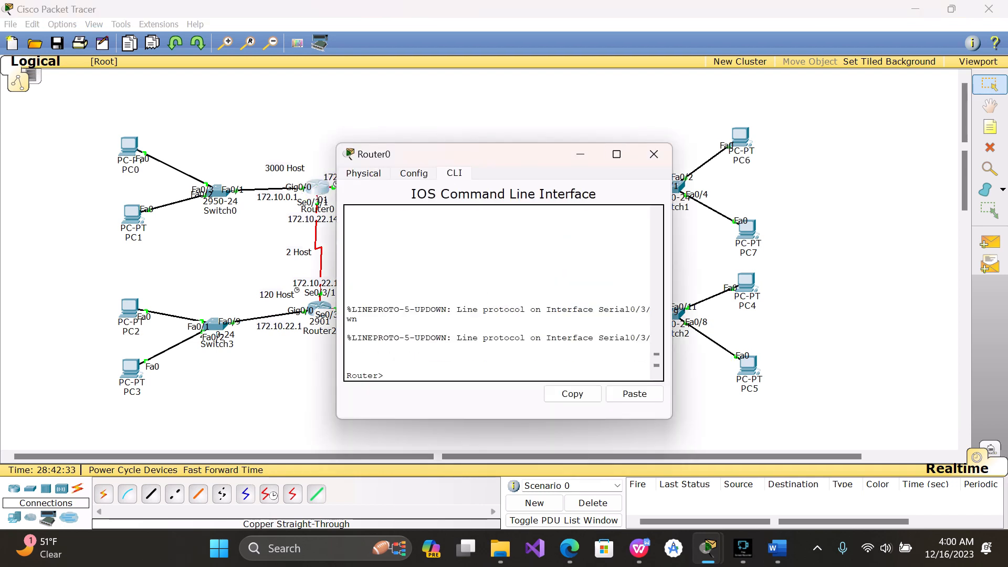
{"action": "key", "text": "Return"}
{"action": "type", "text": "en"}
{"action": "key", "text": "Return"}
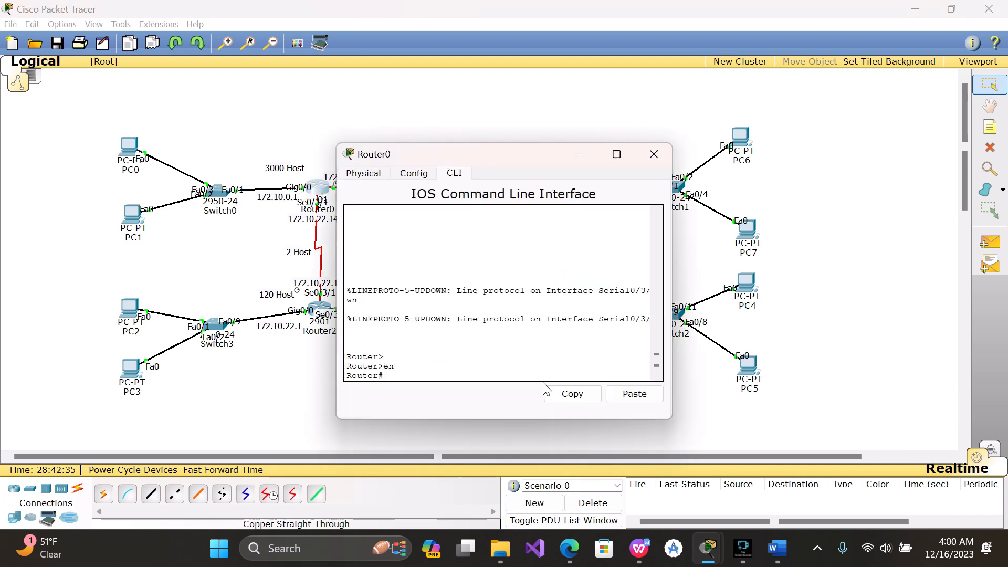
{"action": "type", "text": "conf t"}
{"action": "key", "text": "Return"}
Enter ip route 172.10.16.0 255.255.252.0 at Router0's configuration prompt, consulting the Word subnetting table for Lab 2's mask
{"action": "type", "text": "i"}
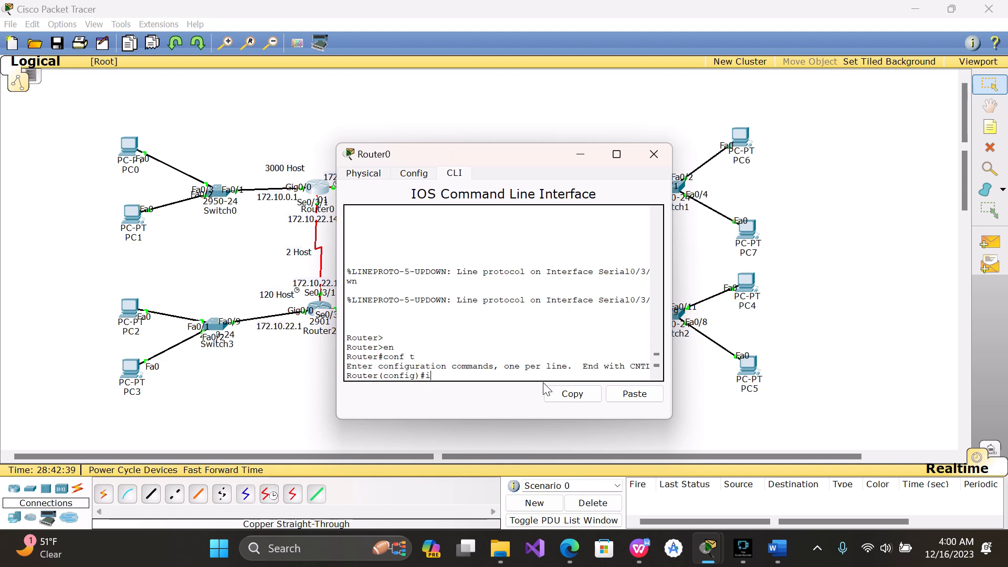
{"action": "type", "text": "p route"}
{"action": "left_click_drag", "start_coordinate": [471, 155], "coordinate": [445, 158]}
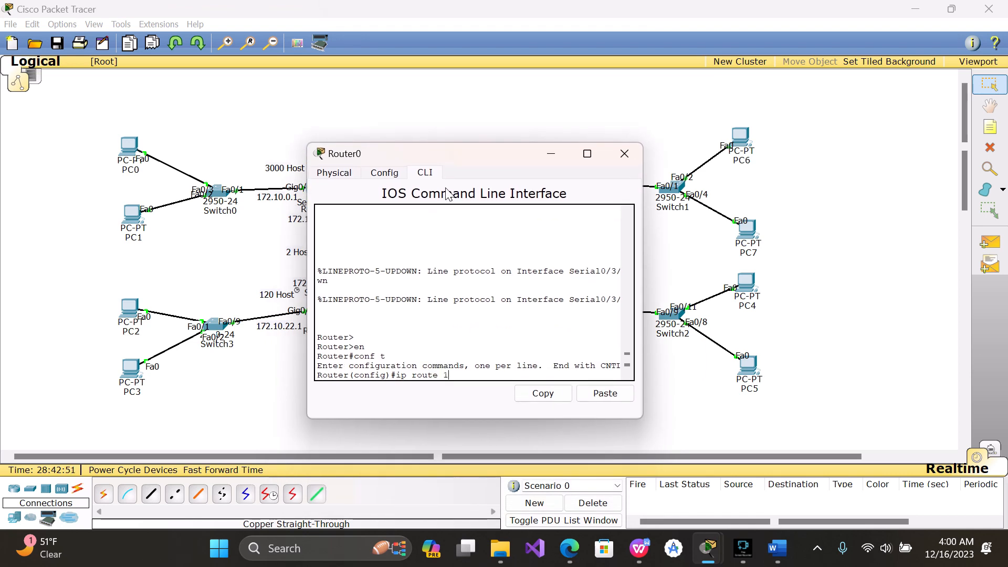
{"action": "type", "text": "72.10.16.0 255.255.25"}
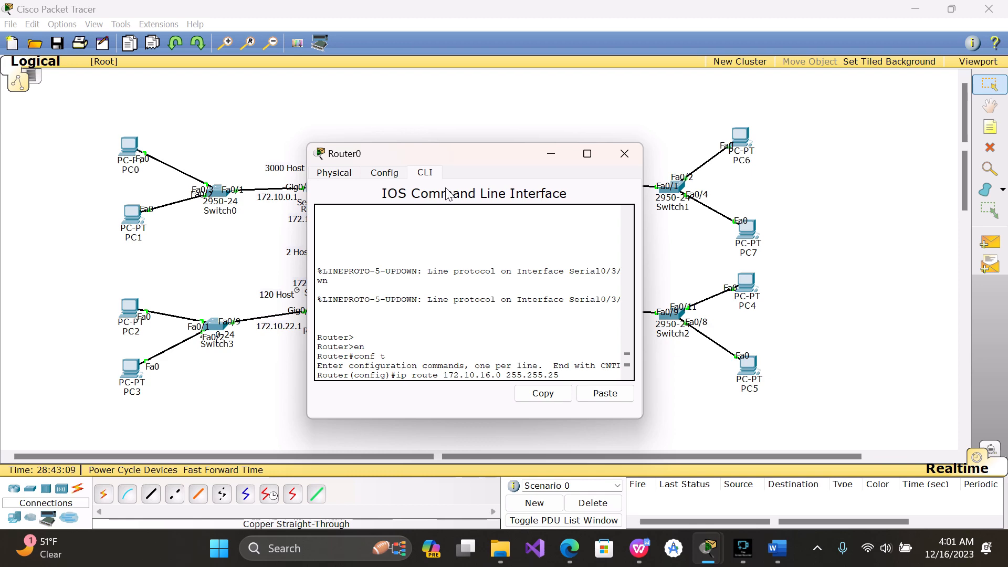
{"action": "left_click", "coordinate": [788, 561]}
{"action": "scroll", "coordinate": [538, 217], "scroll_direction": "up", "scroll_amount": 20}
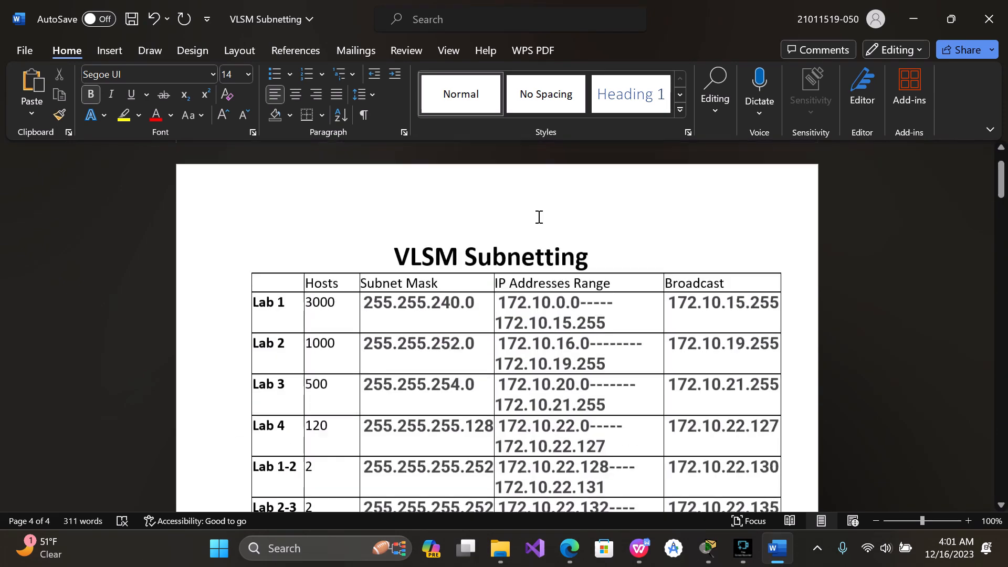
{"action": "scroll", "coordinate": [539, 217], "scroll_direction": "down", "scroll_amount": 2}
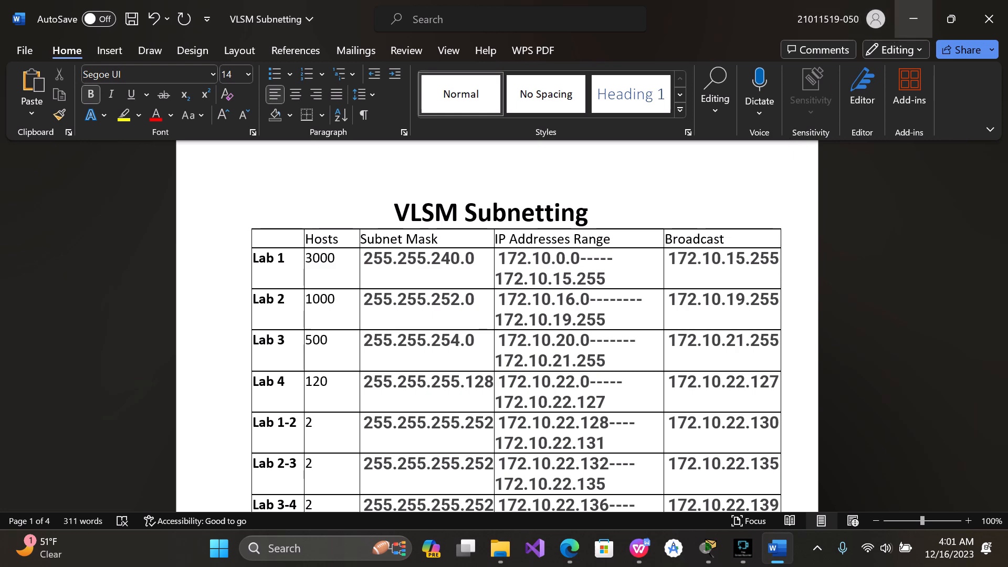
{"action": "left_click", "coordinate": [915, 14]}
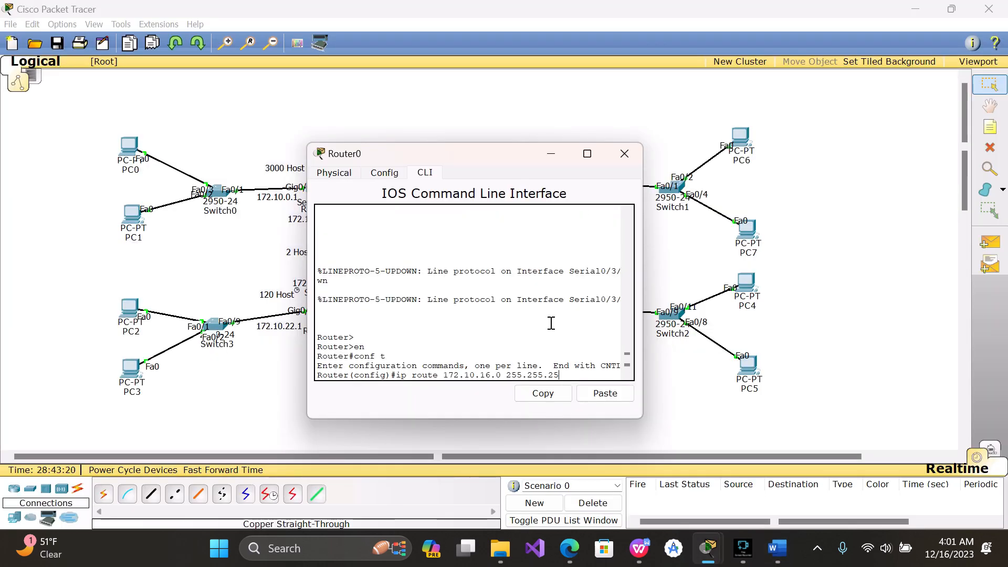
{"action": "type", "text": "2.0"}
Complete Router0's static route to 172.10.16.0 with next hop 172.10.22.130, checking the address in the topology and widening the command-line window
{"action": "left_click", "coordinate": [552, 154]}
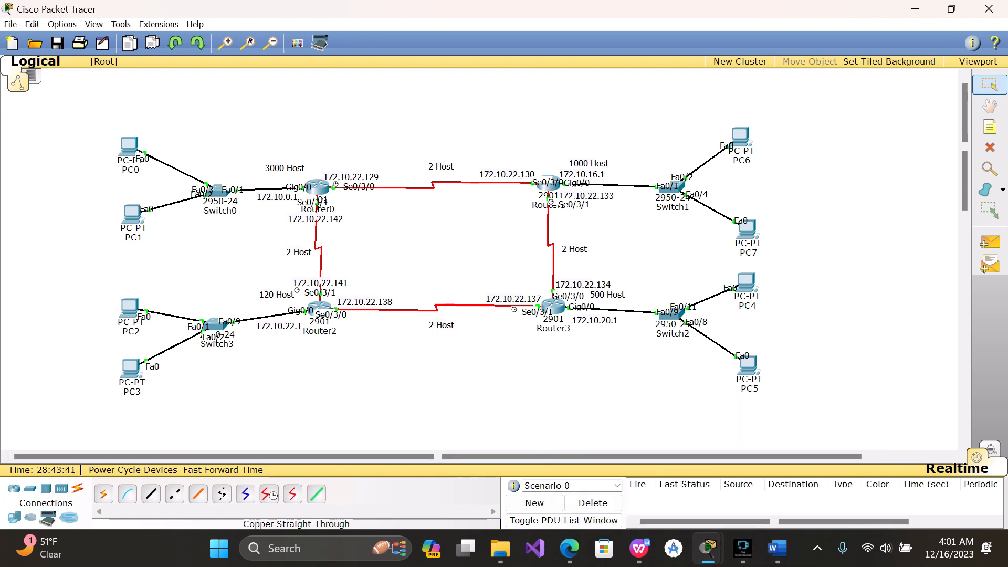
{"action": "left_click", "coordinate": [322, 187]}
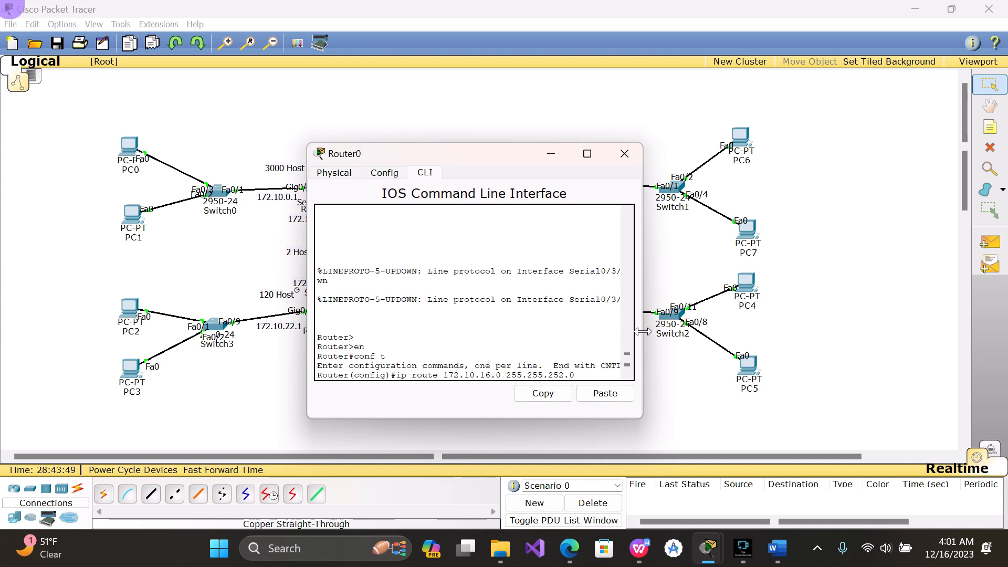
{"action": "left_click_drag", "start_coordinate": [643, 333], "coordinate": [760, 332]}
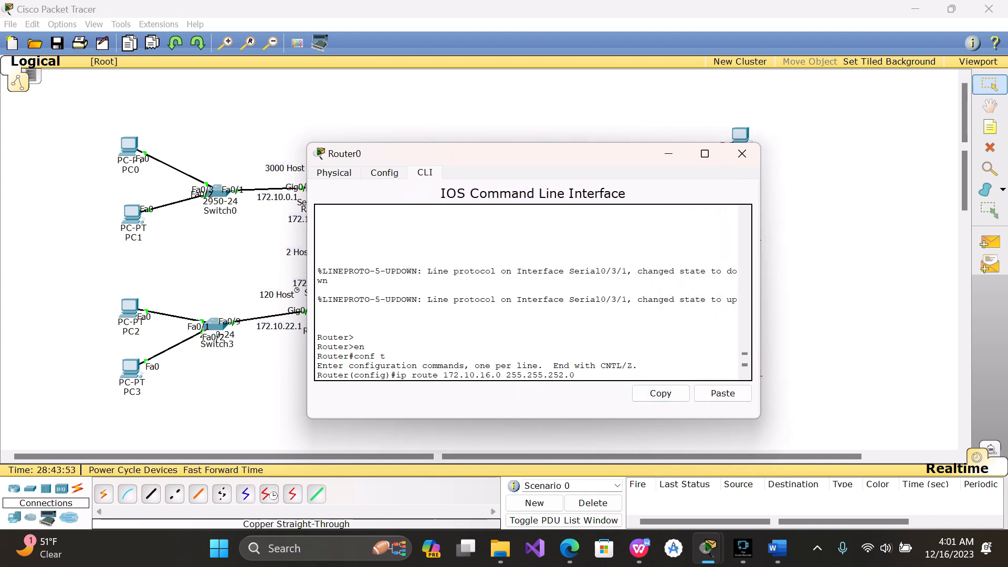
{"action": "type", "text": "172.10.22.130"}
{"action": "key", "text": "Return"}
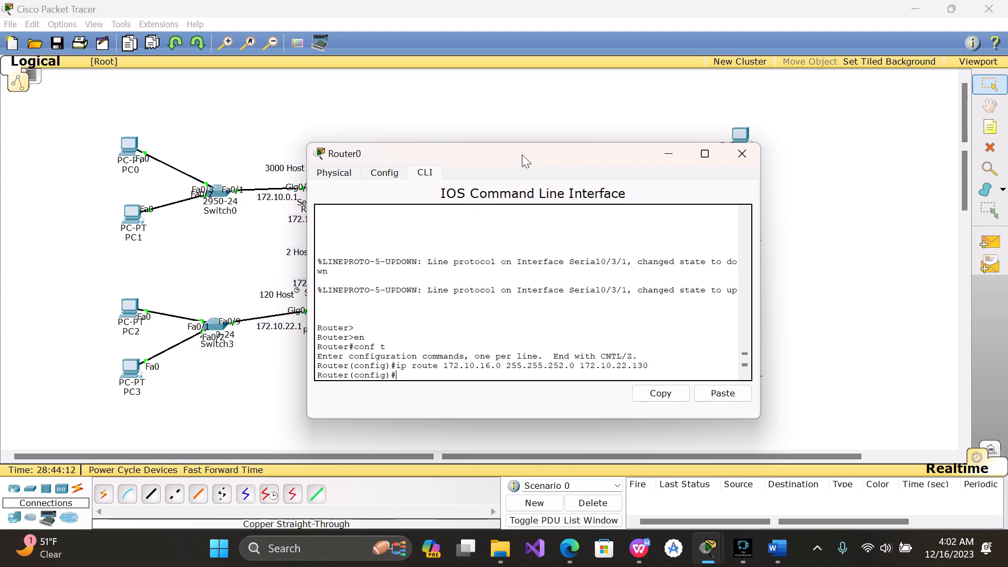
Begin Router0's next route as ip route 172.10.20.0 255.255.254.0, checking the topology and the Word subnetting table for Lab 3's mask
{"action": "left_click_drag", "start_coordinate": [512, 152], "coordinate": [441, 139]}
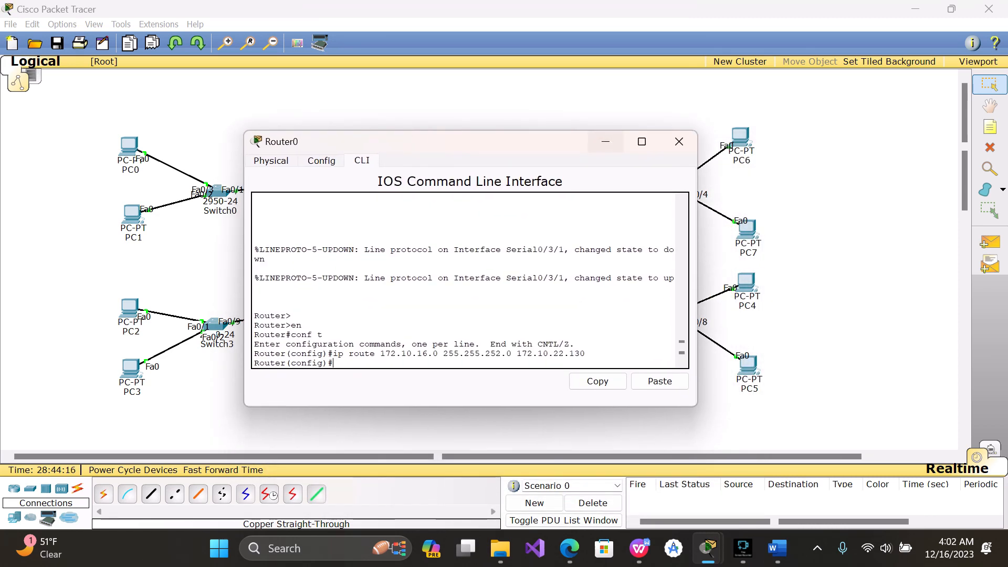
{"action": "left_click", "coordinate": [601, 142]}
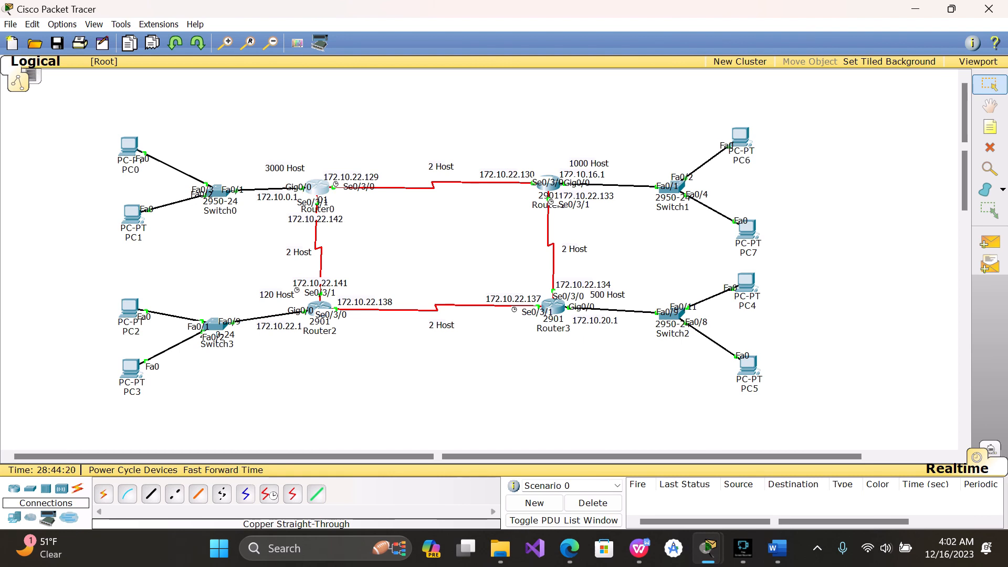
{"action": "left_click", "coordinate": [361, 209]}
{"action": "left_click", "coordinate": [318, 190]}
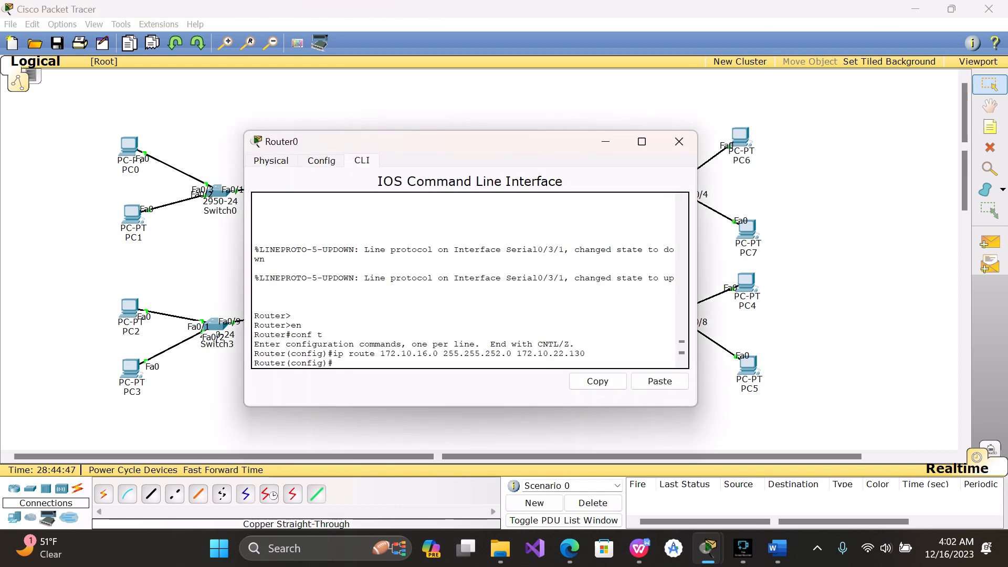
{"action": "left_click", "coordinate": [617, 144]}
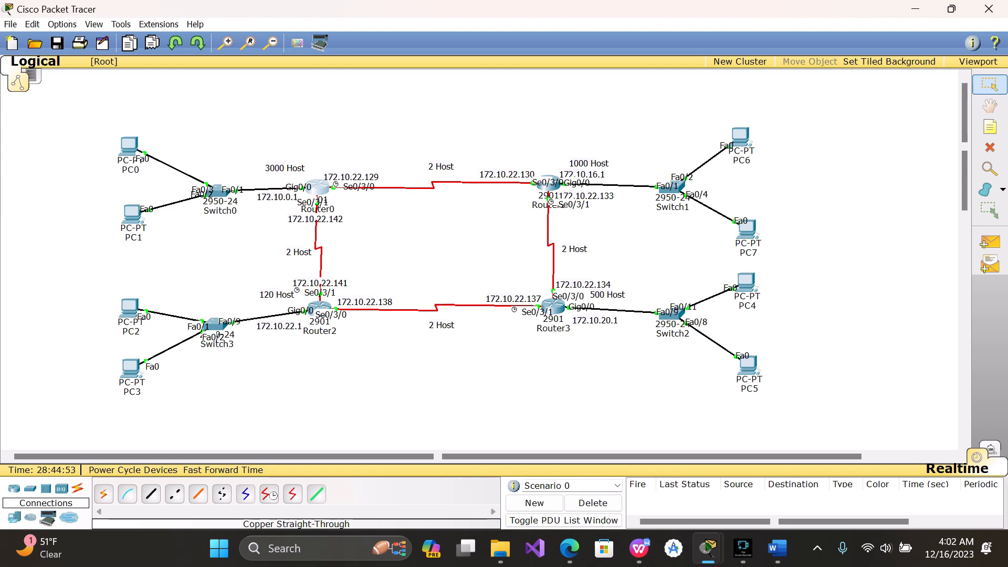
{"action": "left_click", "coordinate": [320, 190]}
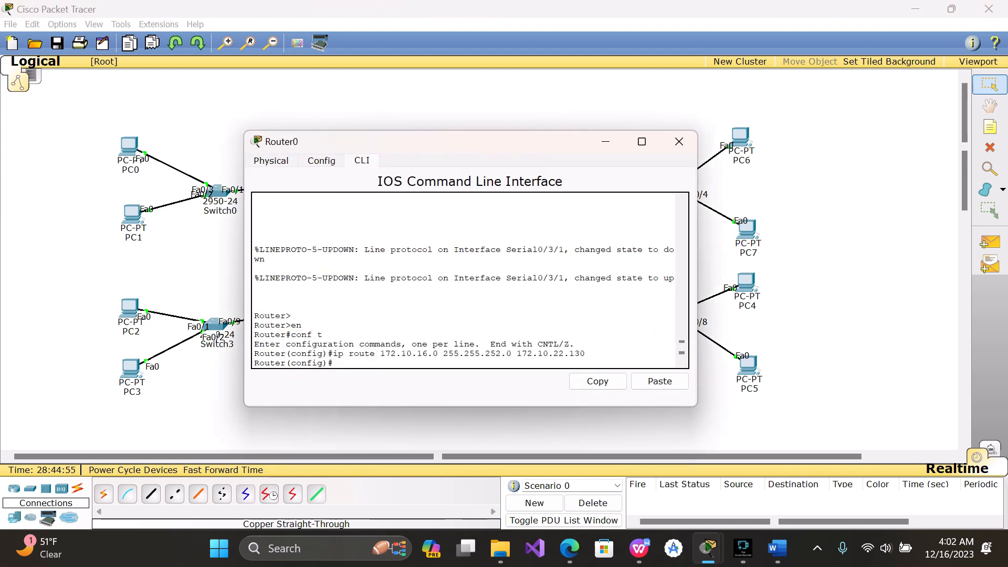
{"action": "left_click", "coordinate": [385, 360]}
{"action": "type", "text": "ip route 172.10.20.0 255.255."}
{"action": "left_click", "coordinate": [778, 549]}
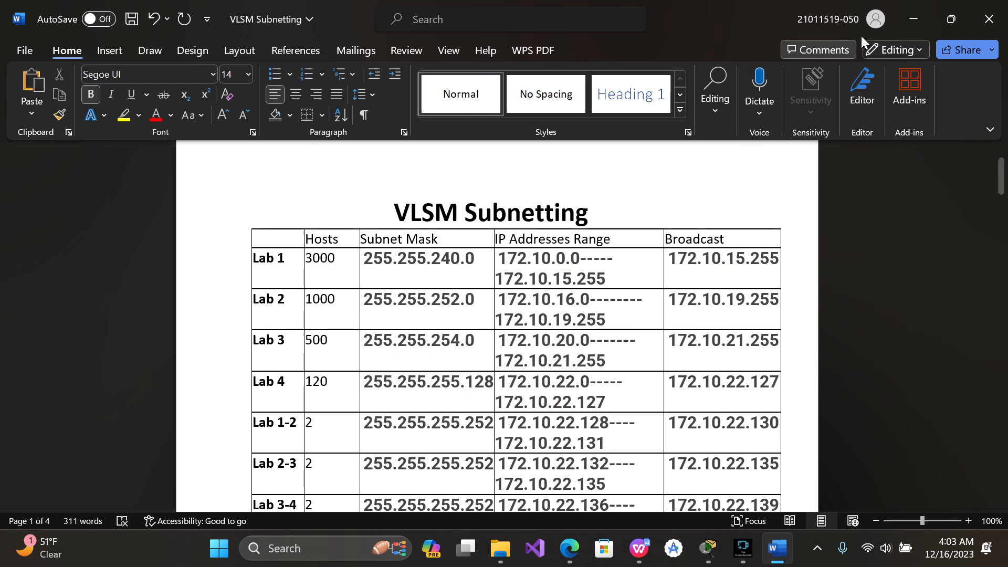
{"action": "left_click", "coordinate": [912, 19]}
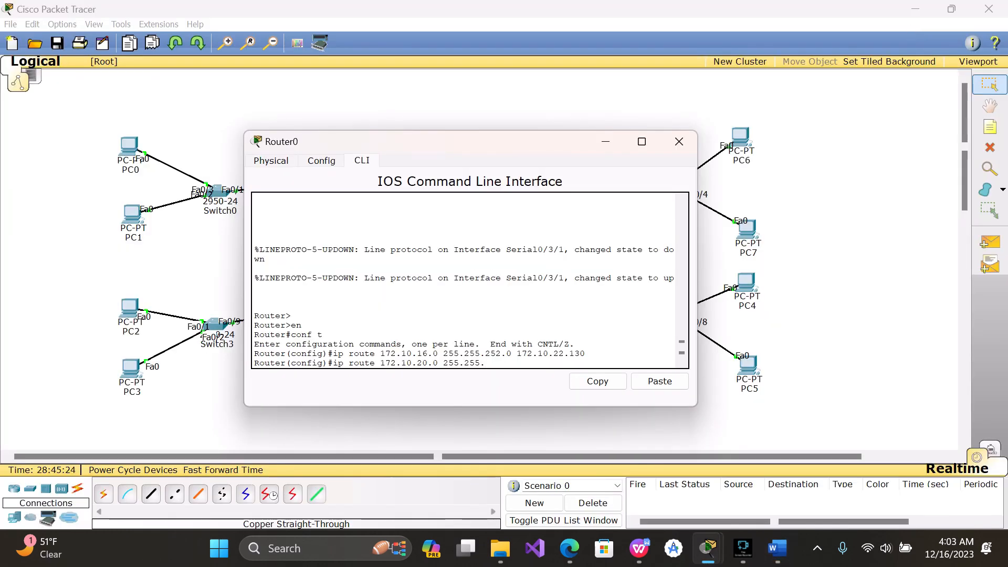
{"action": "type", "text": "254.0"}
Check the neighbouring serial address in the topology and finish Router0's 172.10.20.0 route with next hop 172.10.22.130
{"action": "left_click", "coordinate": [611, 141]}
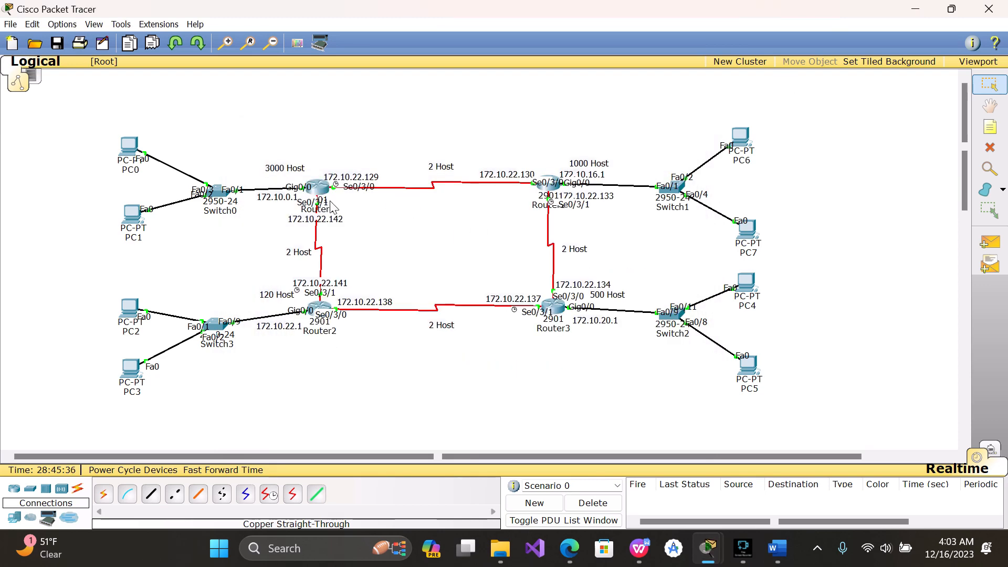
{"action": "mouse_move", "coordinate": [331, 204]}
{"action": "left_click", "coordinate": [706, 559]}
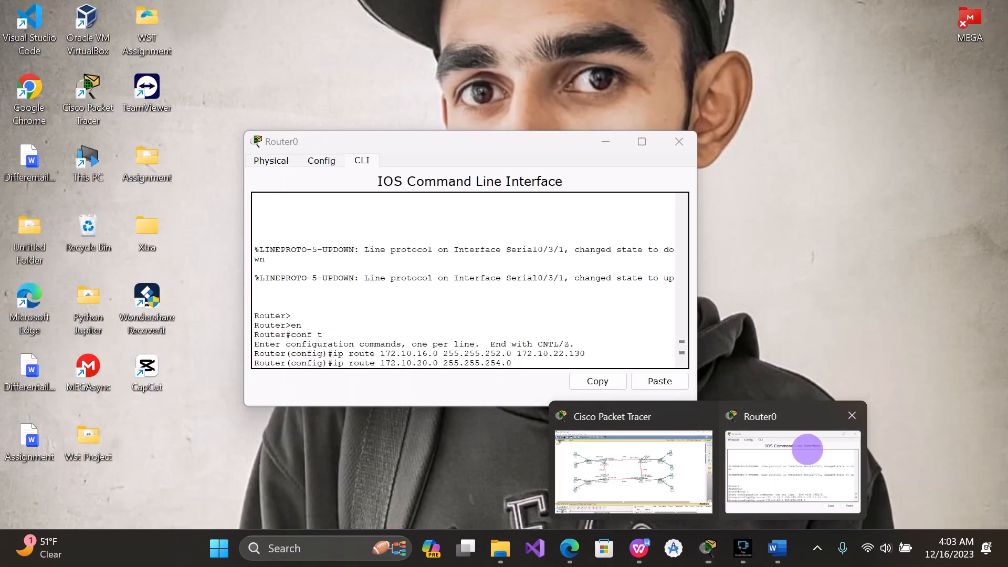
{"action": "left_click", "coordinate": [805, 450]}
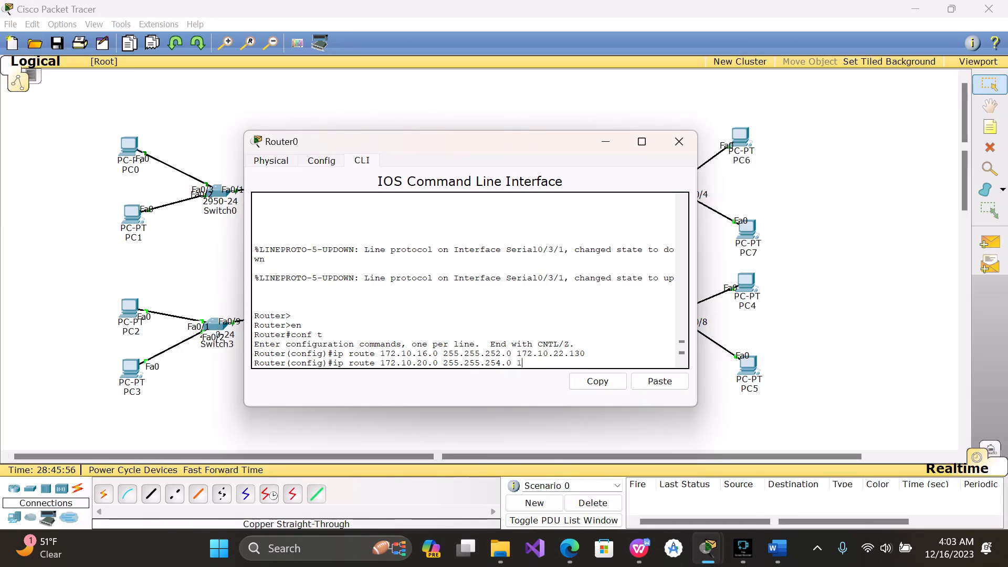
{"action": "type", "text": "172.10.22.130"}
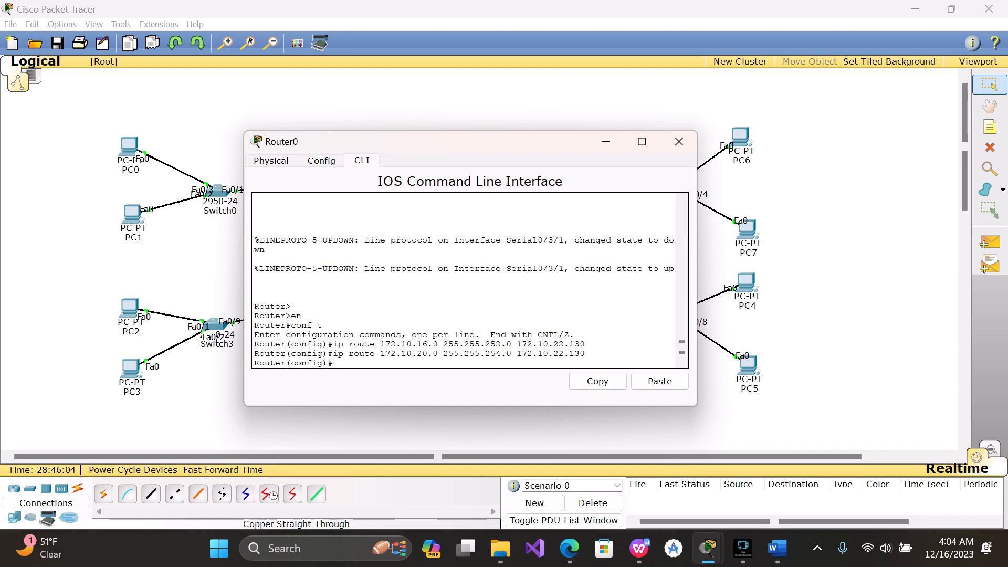
Add the route ip route 172.10.22.0 255.255.255.128 172.10.22.130 on Router0, consulting the Word table for Lab 4's network and mask
{"action": "type", "text": "ip route"}
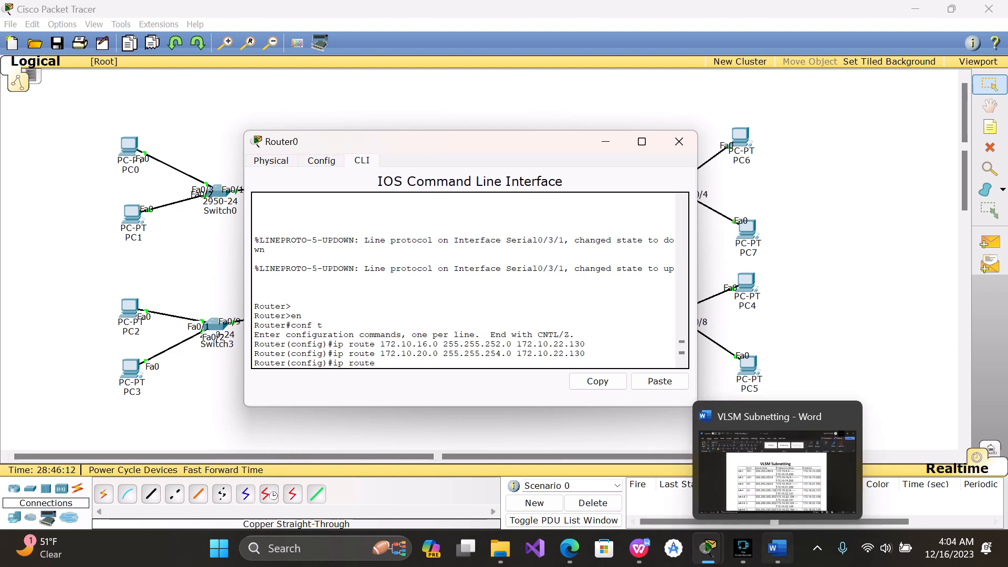
{"action": "left_click", "coordinate": [779, 548]}
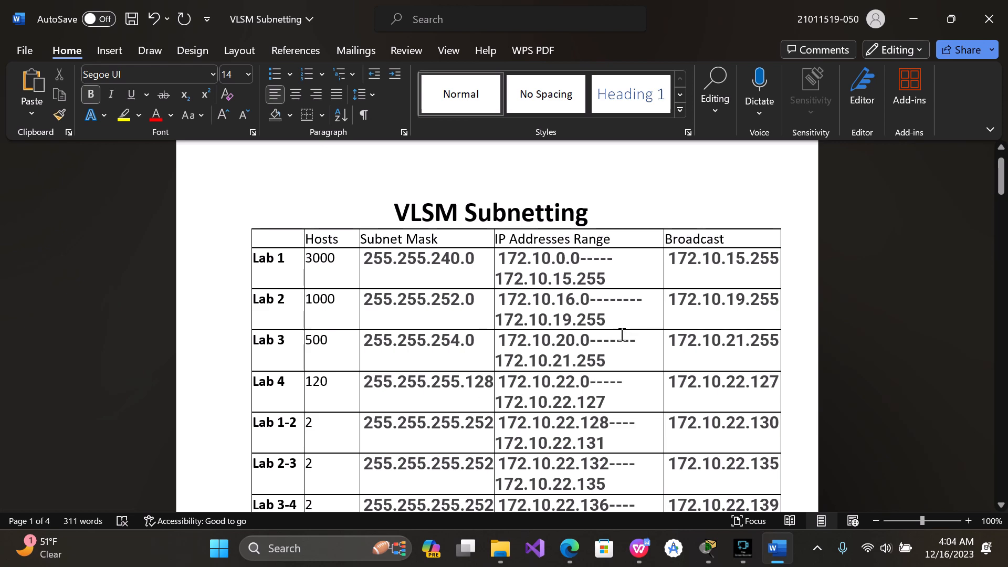
{"action": "left_click", "coordinate": [920, 15]}
{"action": "type", "text": "172.19"}
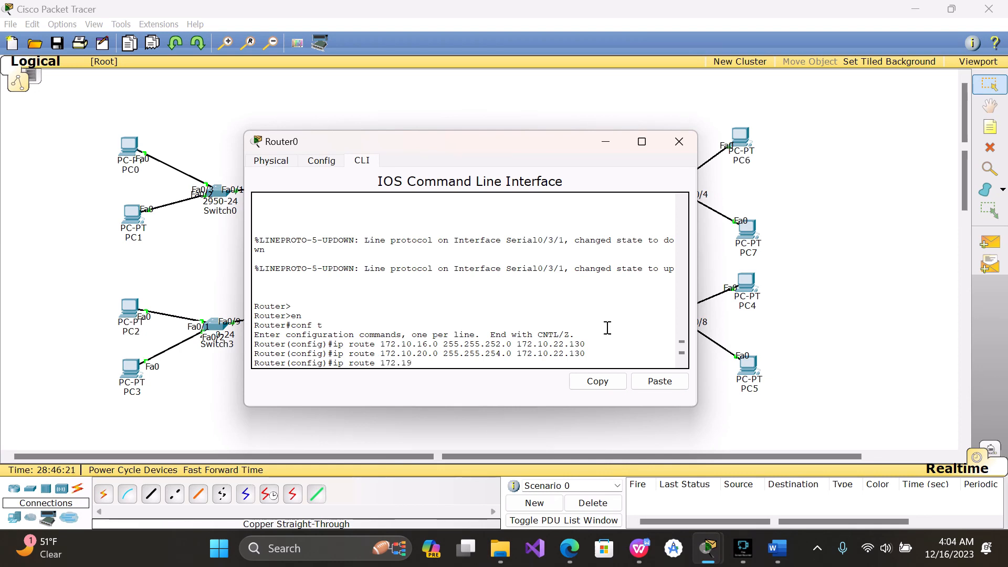
{"action": "type", "text": ".22.0 255.255.255.2"}
{"action": "key", "text": "BackSpace"}
{"action": "type", "text": "128 1"}
{"action": "type", "text": "72.10.22.130"}
{"action": "key", "text": "Return"}
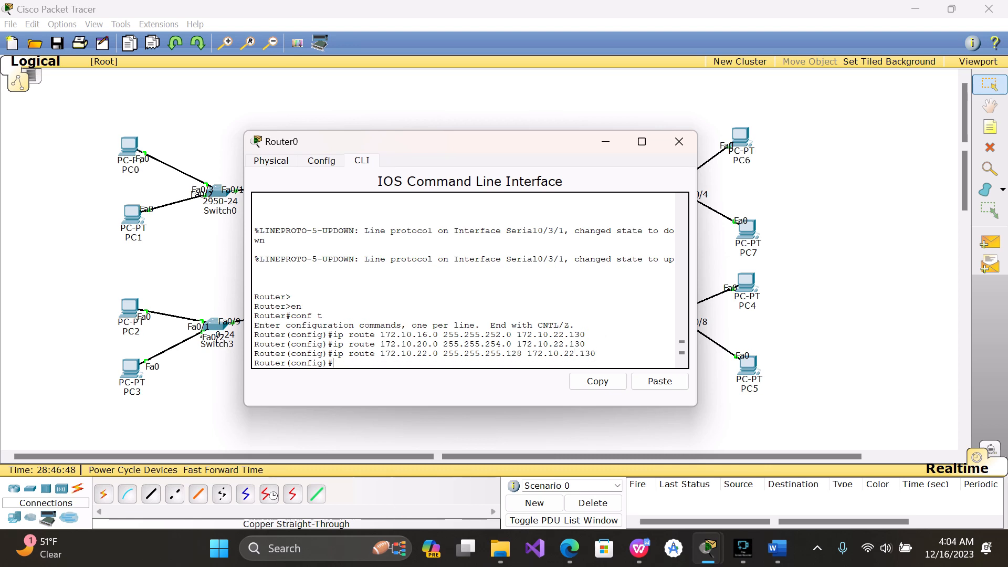
Leave Router0's global configuration mode with exit and return to the privileged prompt
{"action": "type", "text": "exi"}
{"action": "type", "text": "t"}
{"action": "key", "text": "Return"}
{"action": "key", "text": "Return"}
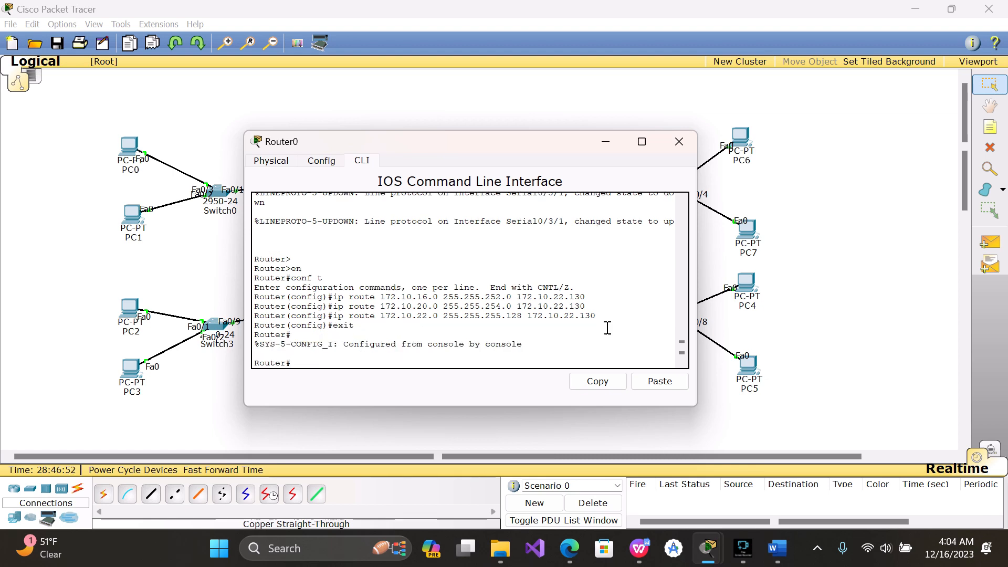
Review Router0's routing table with show ip route and close the router's window
{"action": "type", "text": "show ip rouye"}
{"action": "key", "text": "BackSpace"}
{"action": "key", "text": "BackSpace"}
{"action": "type", "text": "te"}
{"action": "key", "text": "Return"}
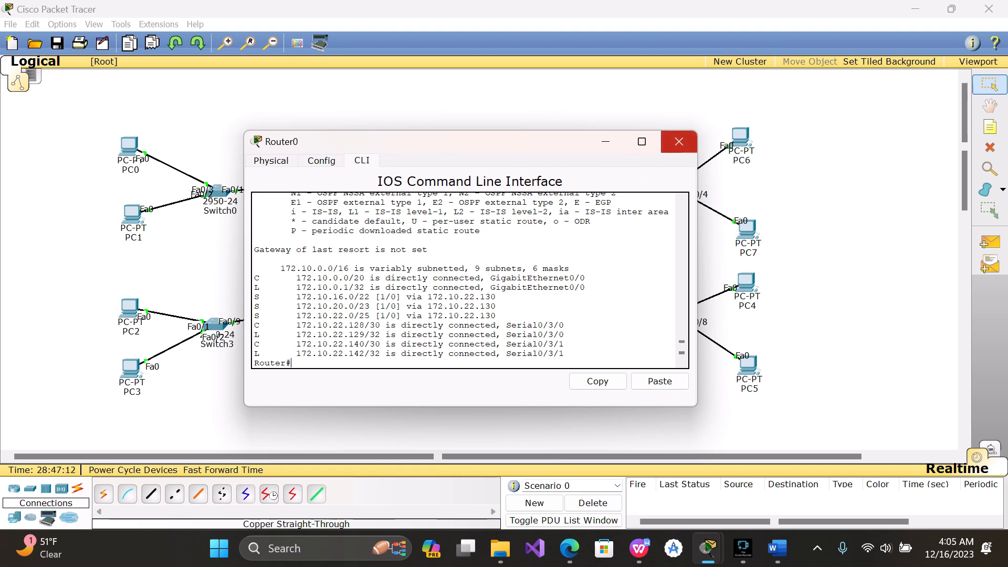
{"action": "left_click", "coordinate": [678, 141]}
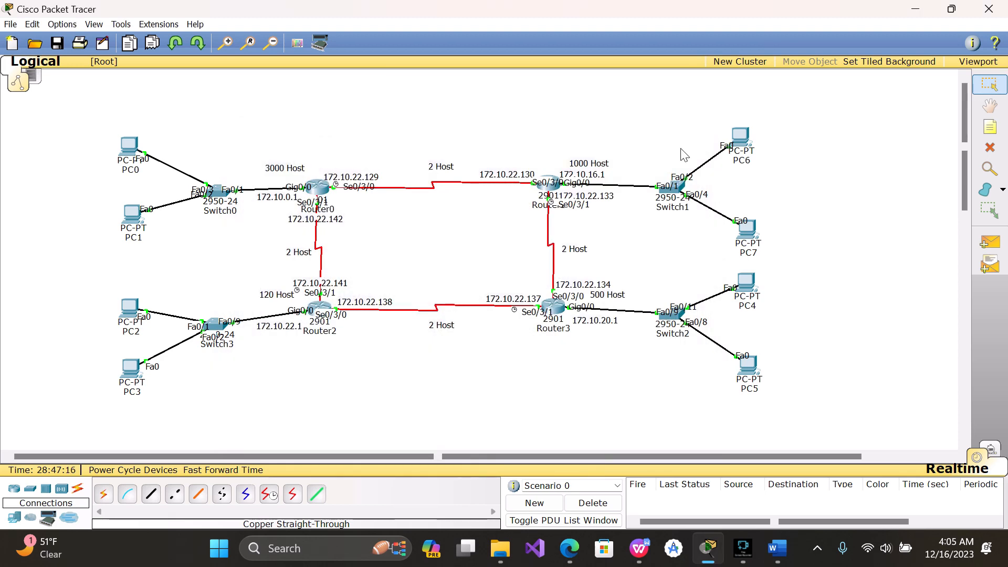
Open Router1's command line, widen its window, and enter global configuration mode with en and conf t
{"action": "left_click", "coordinate": [546, 186]}
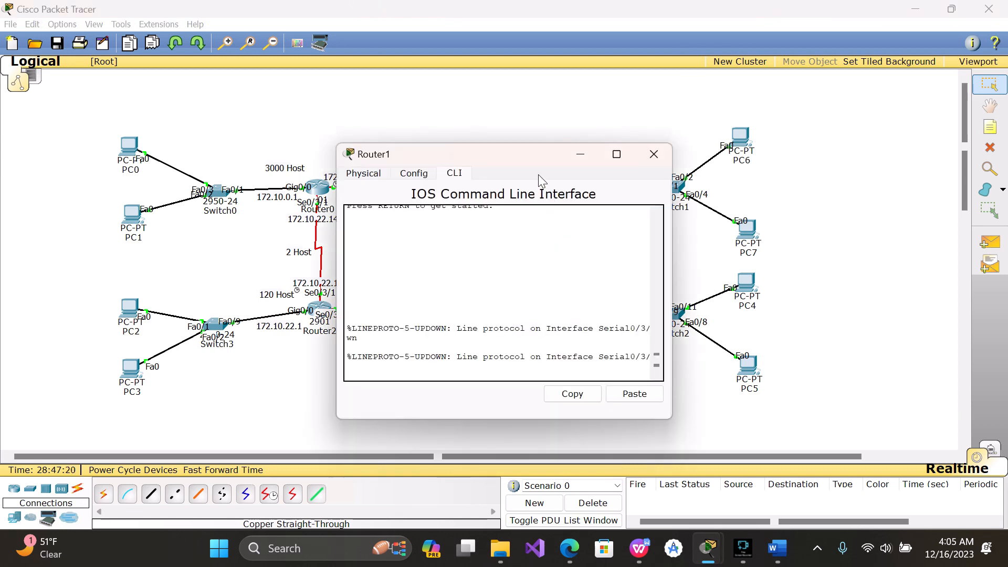
{"action": "left_click_drag", "start_coordinate": [528, 152], "coordinate": [484, 156]}
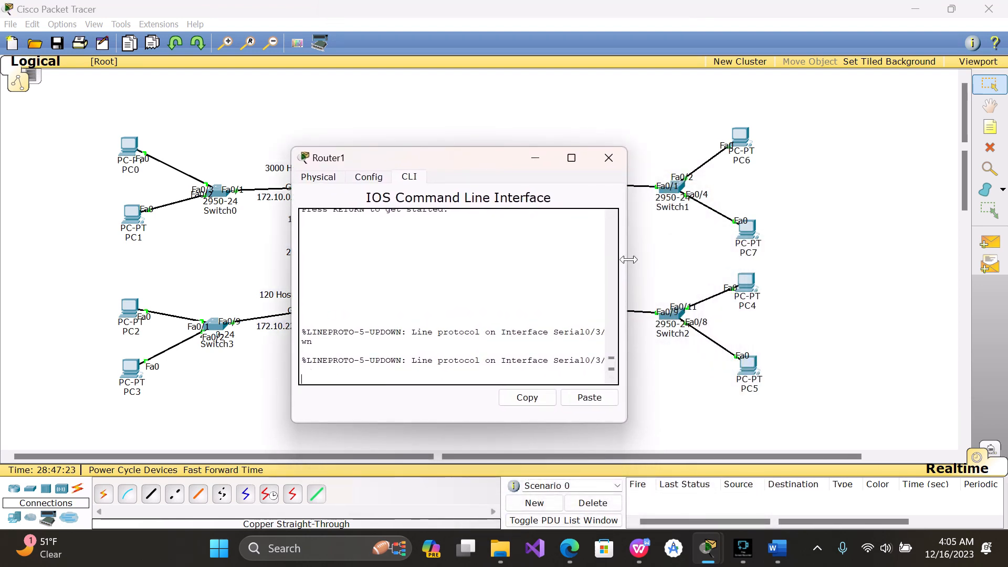
{"action": "left_click_drag", "start_coordinate": [628, 260], "coordinate": [781, 265]}
{"action": "key", "text": "Return"}
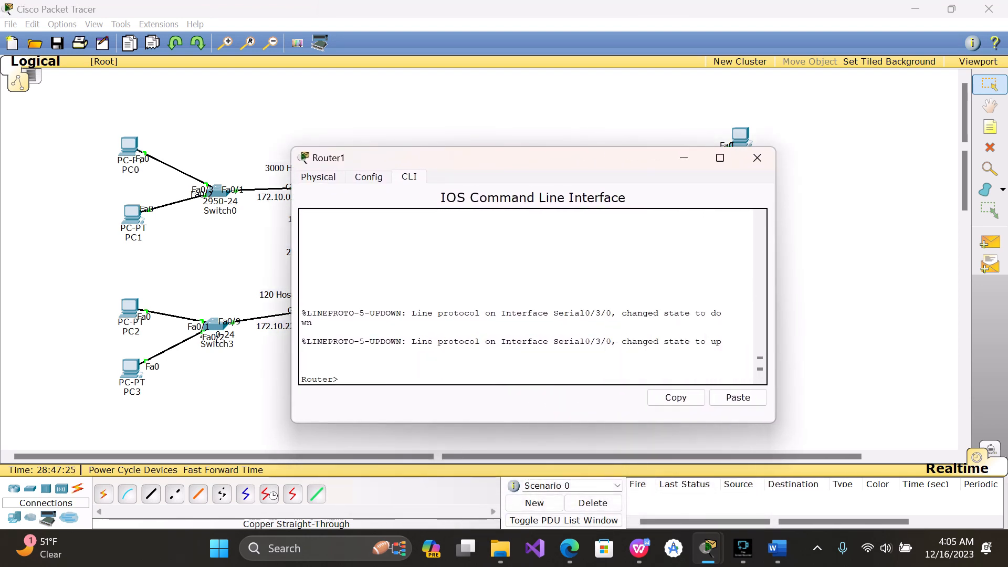
{"action": "type", "text": "en"}
{"action": "key", "text": "Return"}
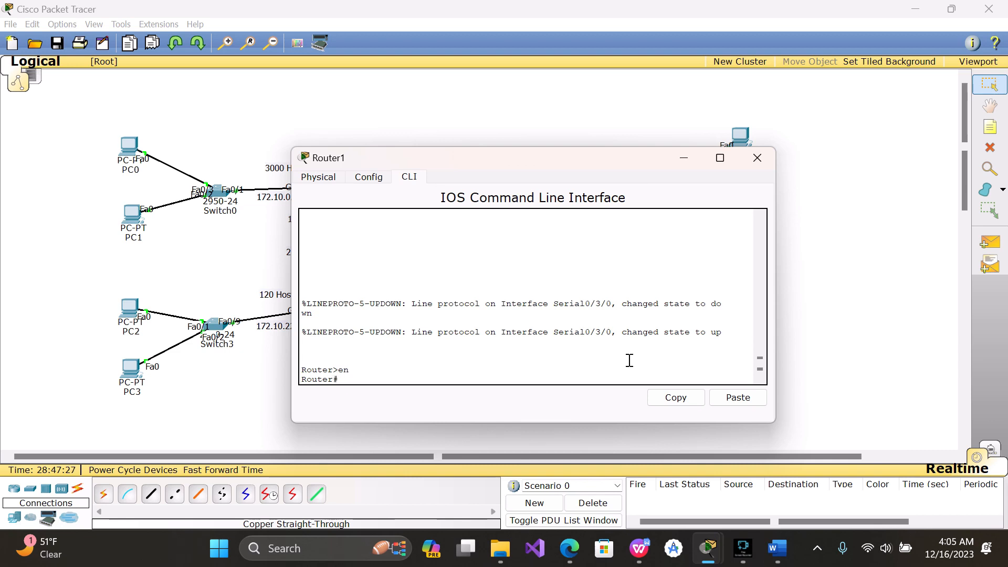
{"action": "type", "text": "conf t"}
{"action": "key", "text": "Return"}
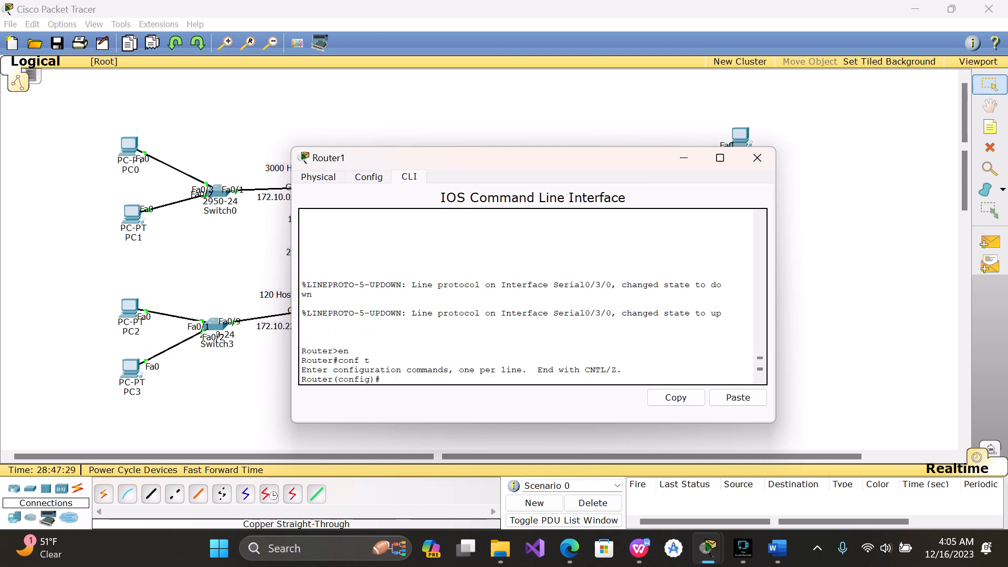
Enter ip route 172.10.20.0 255.255.254.0 at Router1's configuration prompt, checking the destination network in the topology
{"action": "type", "text": "ip rouye"}
{"action": "key", "text": "BackSpace"}
{"action": "key", "text": "BackSpace"}
{"action": "type", "text": "te 172.10.22"}
{"action": "left_click", "coordinate": [677, 160]}
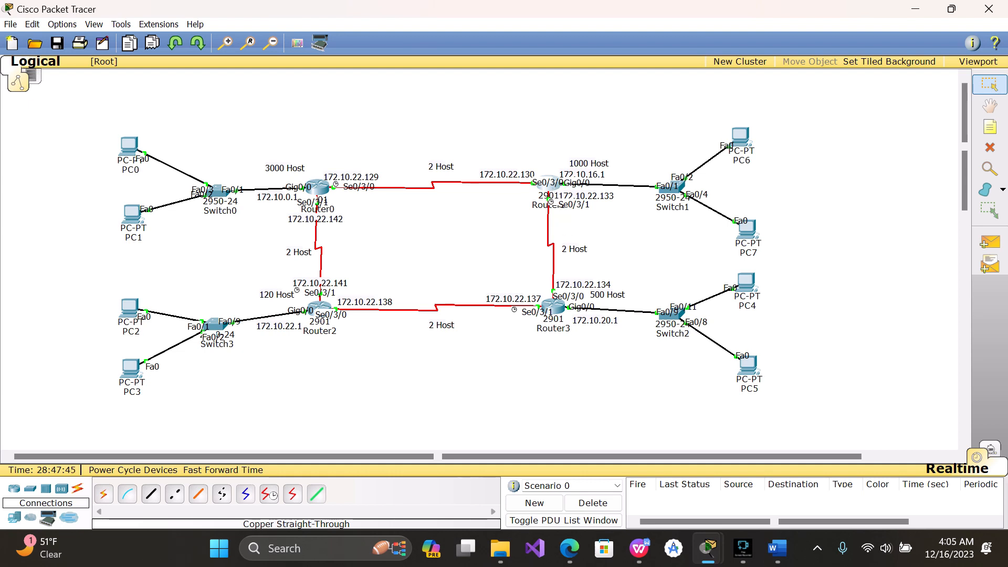
{"action": "left_click", "coordinate": [554, 190]}
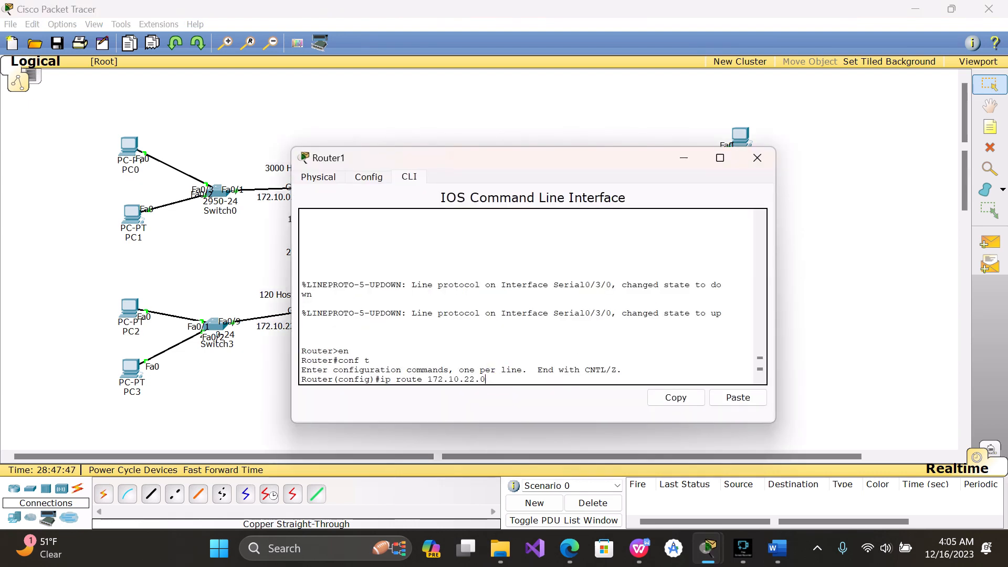
{"action": "key", "text": "BackSpace"}
{"action": "key", "text": "BackSpace"}
{"action": "key", "text": "BackSpace"}
{"action": "type", "text": "0.0 255.255.254.0"}
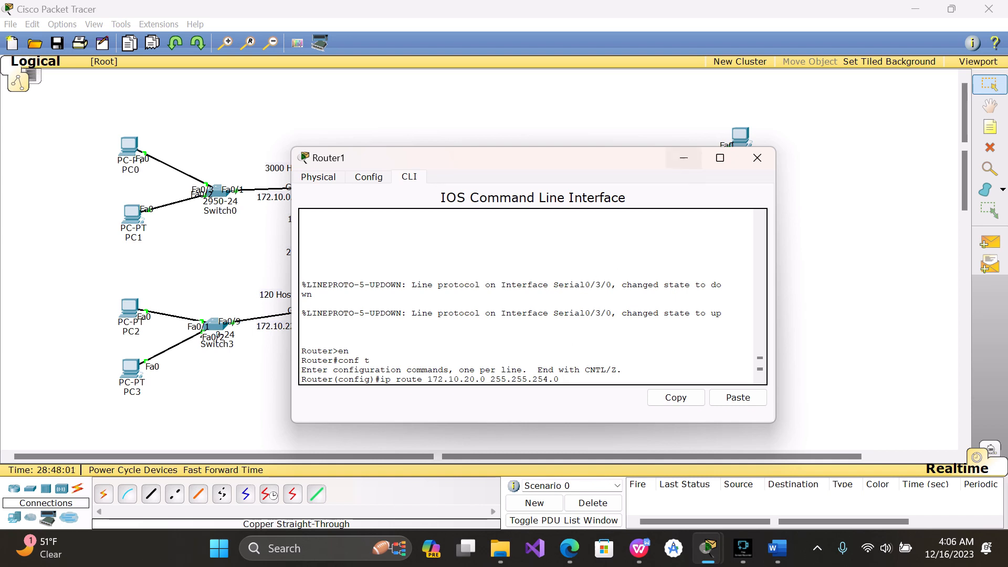
Check Router3's serial address in the topology and complete Router1's 172.10.20.0 route with next hop 172.10.22.134
{"action": "left_click", "coordinate": [688, 164]}
{"action": "left_click", "coordinate": [687, 163]}
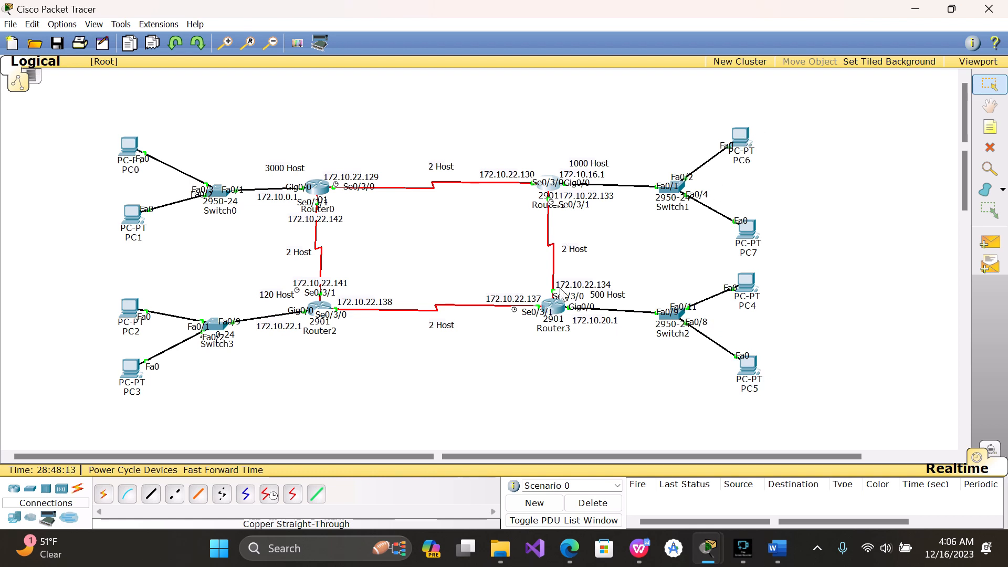
{"action": "left_click", "coordinate": [549, 183]}
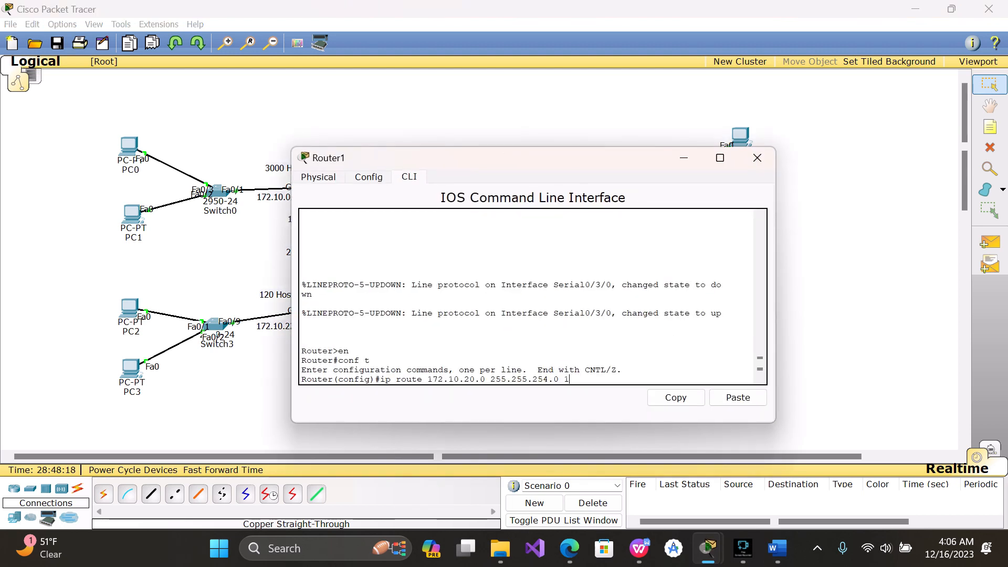
{"action": "type", "text": "172.19"}
{"action": "key", "text": "BackSpace"}
{"action": "type", "text": "0.22.134"}
{"action": "key", "text": "Return"}
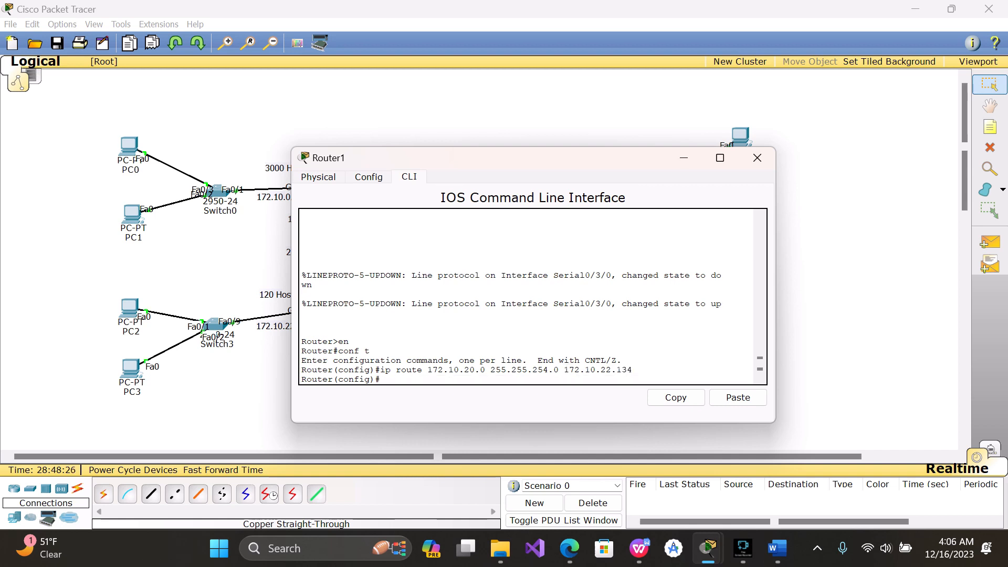
Try to add Router1's static route to 172.10.22.0 with mask 255.255.255.128 and next hop 172.10.22.134
{"action": "type", "text": "ip route 172.10.22.0 255.255.255.128. 172.10."}
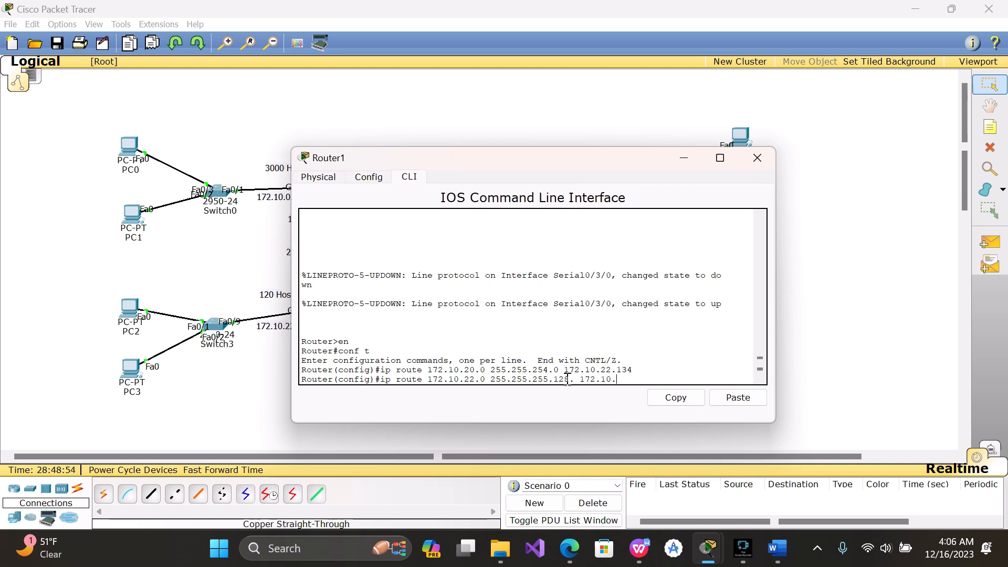
{"action": "type", "text": "22.134"}
{"action": "key", "text": "Return"}
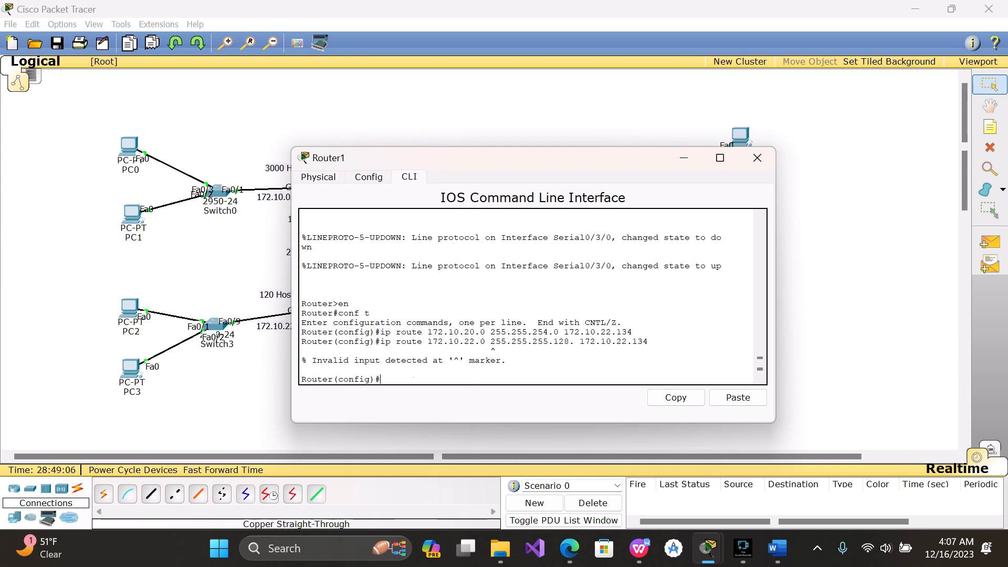
Recall the rejected route command, correct the mask to 255.255.255.128, and add Router1's route to 172.10.22.0 via 172.10.22.134
{"action": "key", "text": "Up"}
{"action": "key", "text": "Left"}
{"action": "key", "text": "Left"}
{"action": "key", "text": "Left"}
{"action": "key", "text": "Left"}
{"action": "key", "text": "Left"}
{"action": "key", "text": "Left"}
{"action": "key", "text": "Left"}
{"action": "key", "text": "Left"}
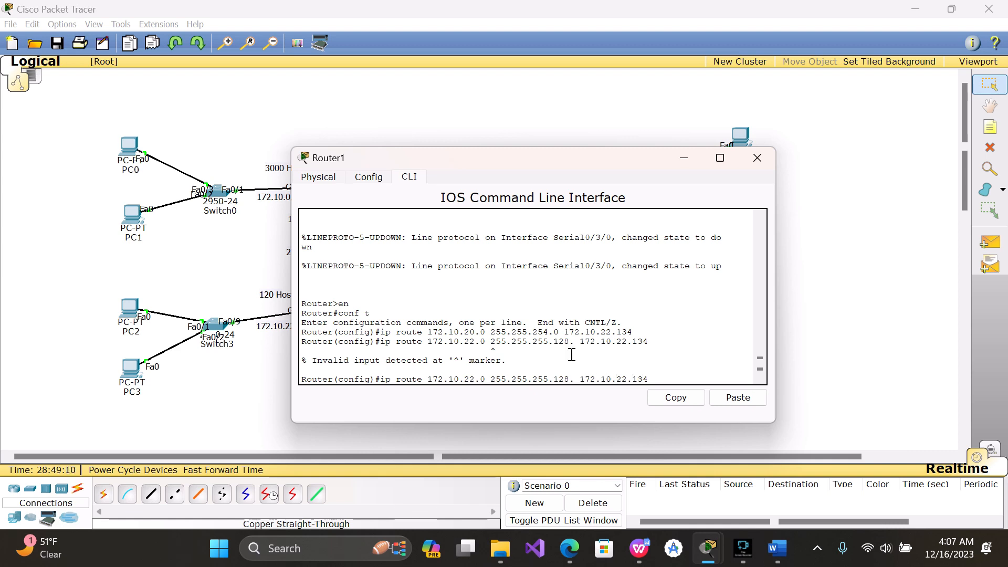
{"action": "key", "text": "BackSpace"}
{"action": "key", "text": "Return"}
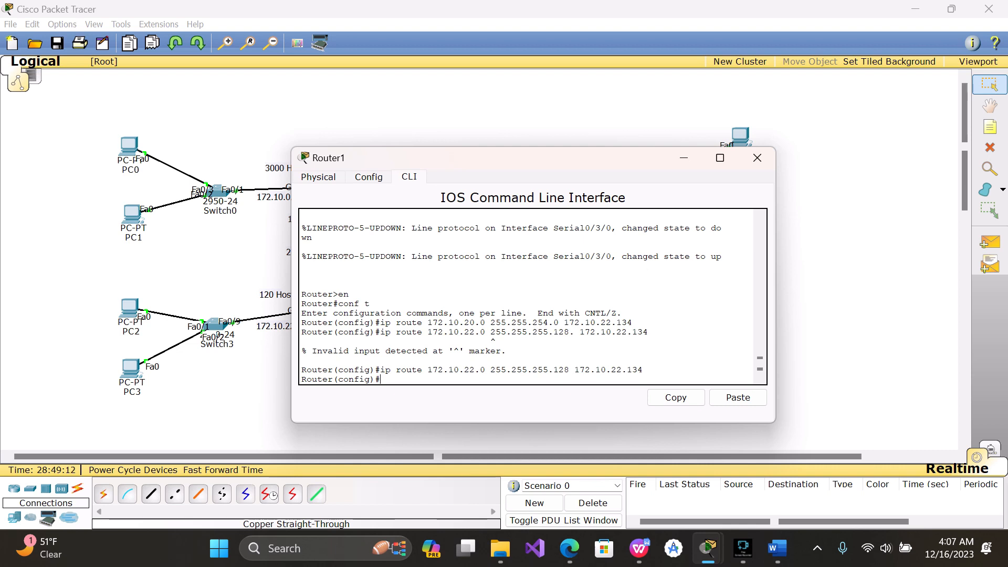
Add Router1's static route to 172.10.0.0 with mask 255.255.240.0 and next hop 172.10.22.134
{"action": "type", "text": "ip route 1"}
{"action": "type", "text": "72.10.0.0 255.255.240.0"}
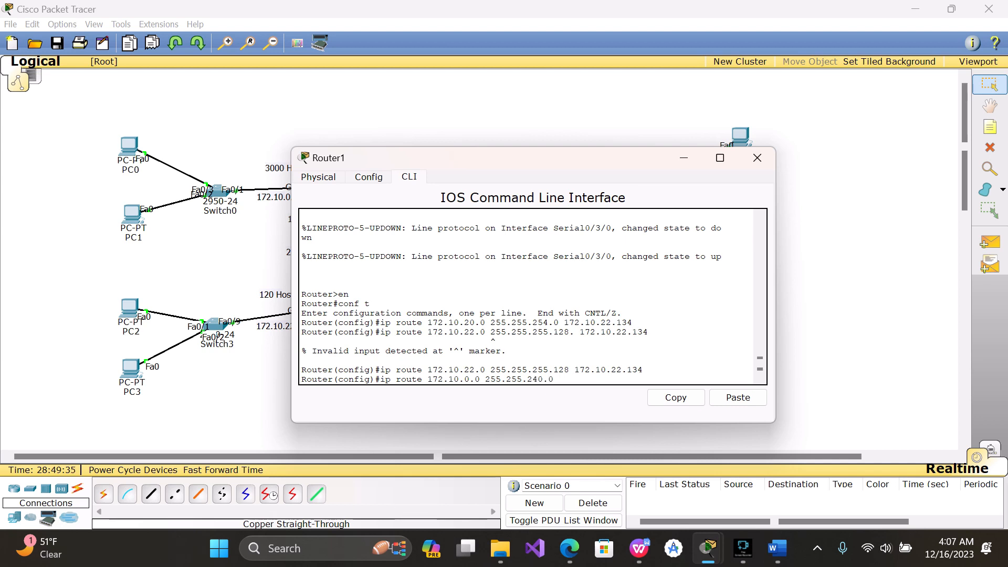
{"action": "type", "text": " 172."}
{"action": "type", "text": "10.22.134"}
{"action": "key", "text": "Return"}
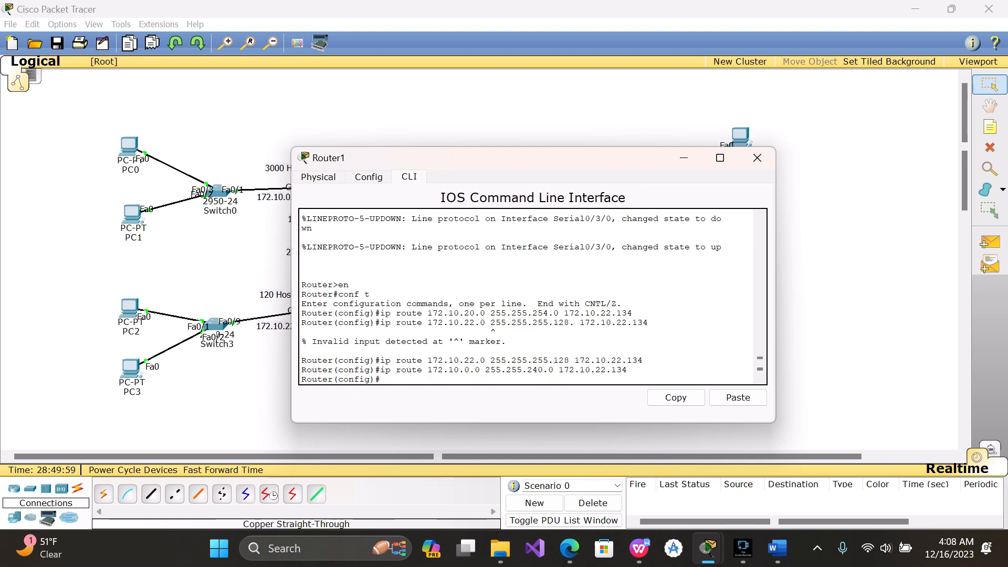
Exit configuration mode on Router1, display its routing table with show ip route, and close the router's window
{"action": "type", "text": "e"}
{"action": "type", "text": "xit"}
{"action": "key", "text": "Return"}
{"action": "type", "text": "sh"}
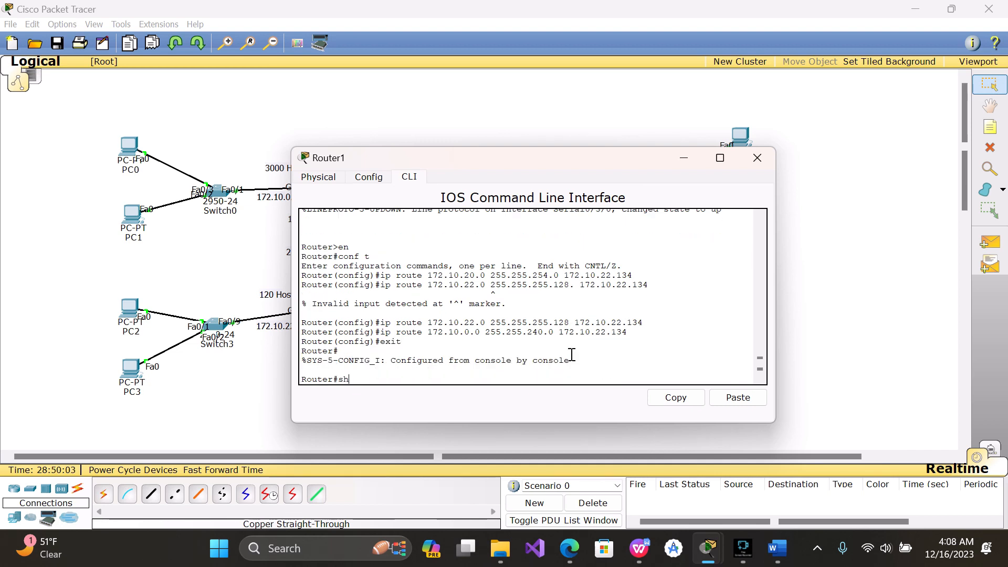
{"action": "type", "text": "ow ip rou"}
{"action": "type", "text": "te"}
{"action": "key", "text": "Return"}
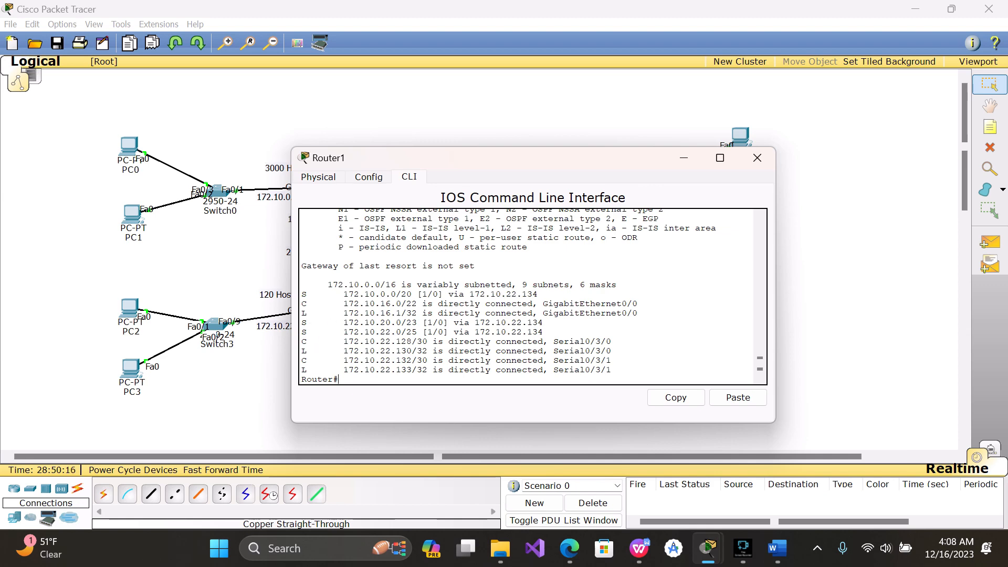
{"action": "left_click", "coordinate": [758, 158]}
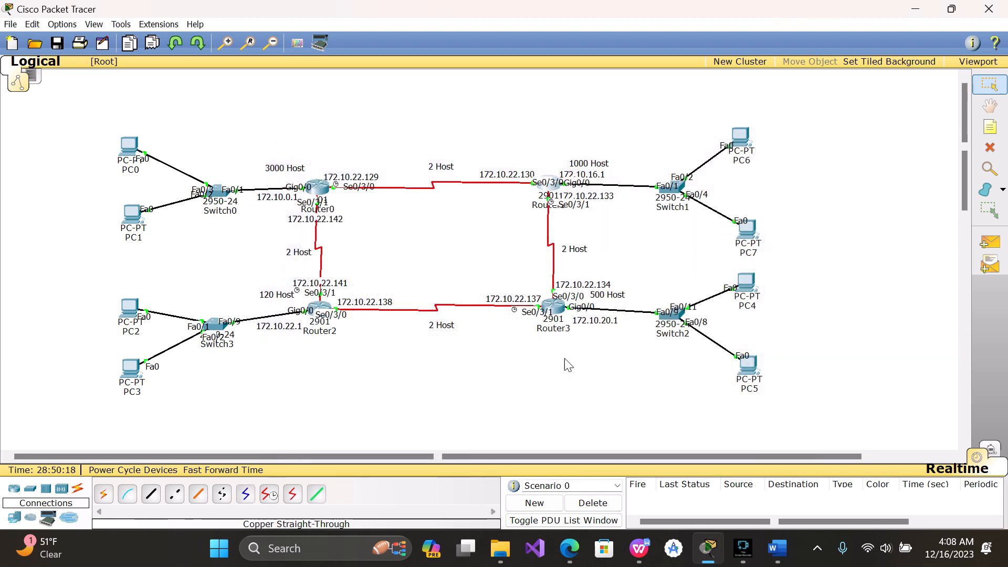
Open Router3's command line, widen its window, and enter global configuration mode with en and conf t
{"action": "left_click", "coordinate": [560, 314]}
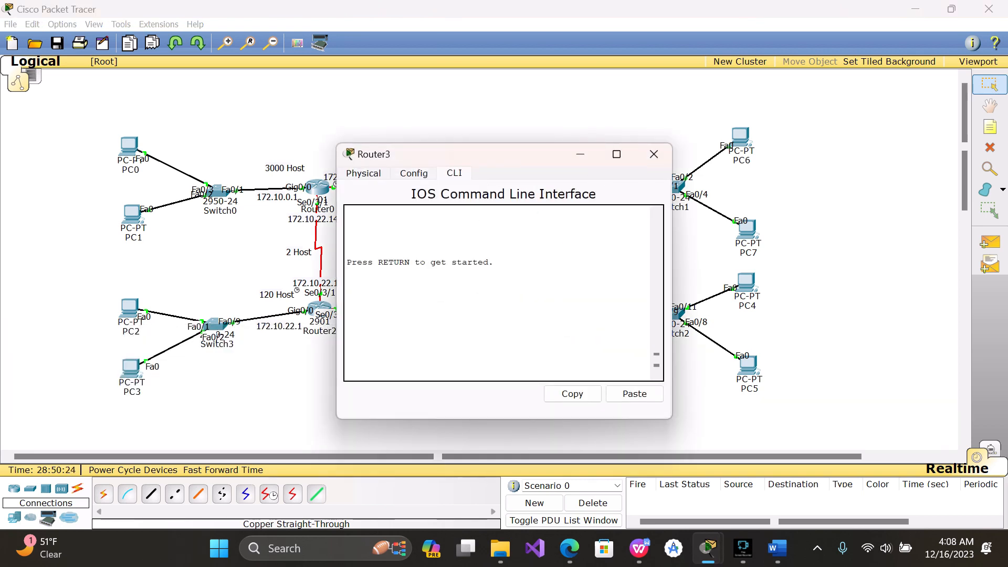
{"action": "left_click_drag", "start_coordinate": [672, 258], "coordinate": [791, 258]}
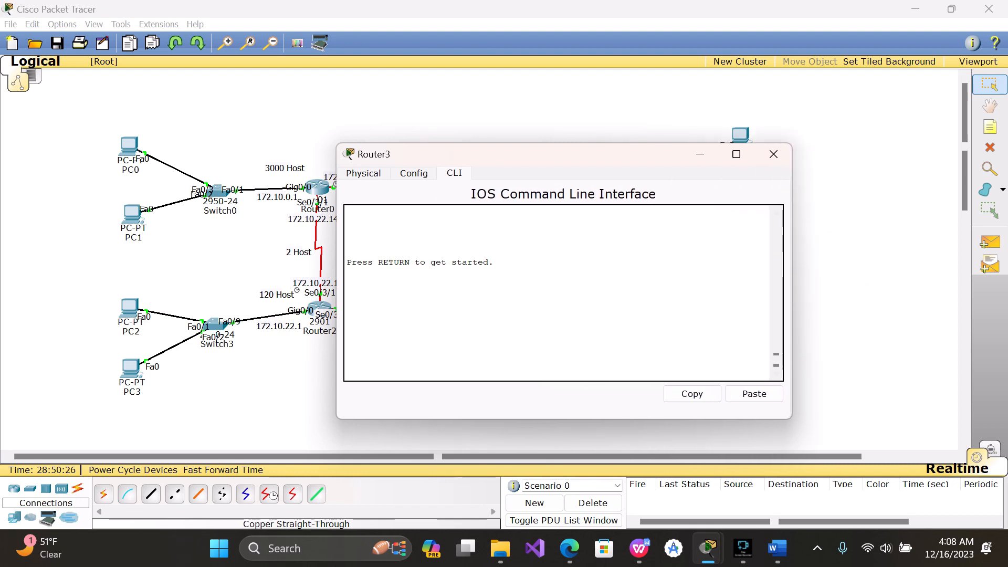
{"action": "key", "text": "Return"}
{"action": "type", "text": "en"}
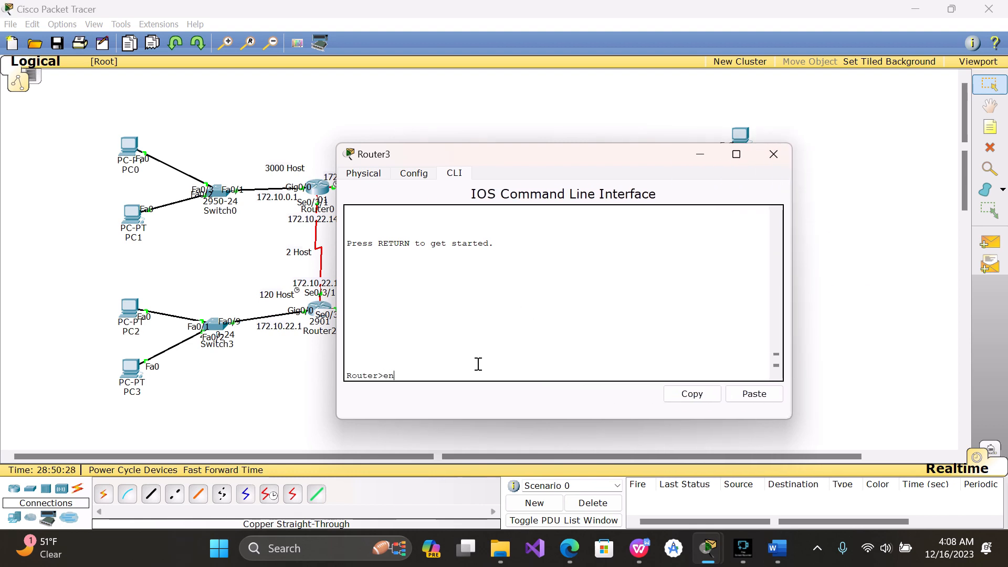
{"action": "key", "text": "Return"}
{"action": "type", "text": "co"}
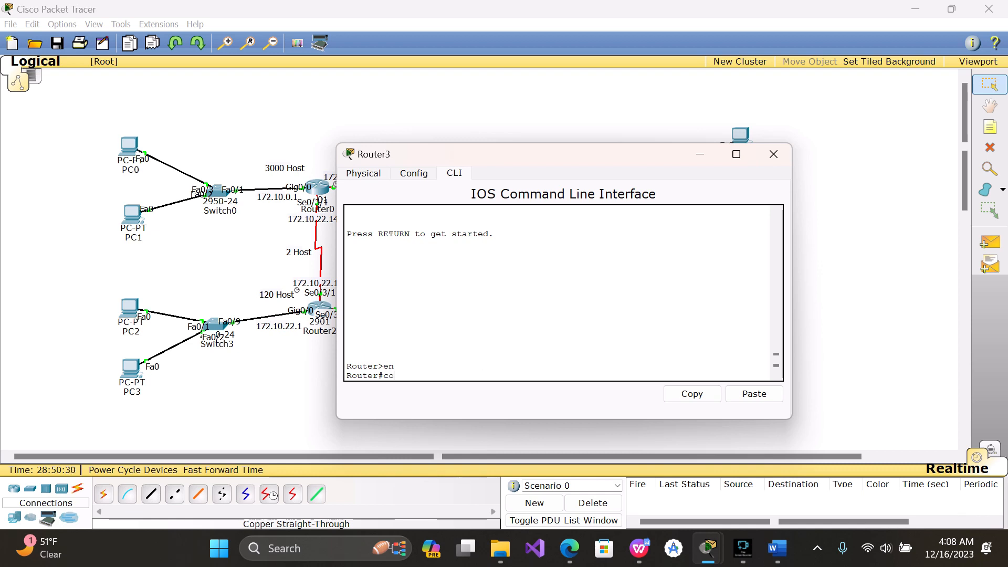
{"action": "type", "text": "nf t"}
{"action": "key", "text": "Return"}
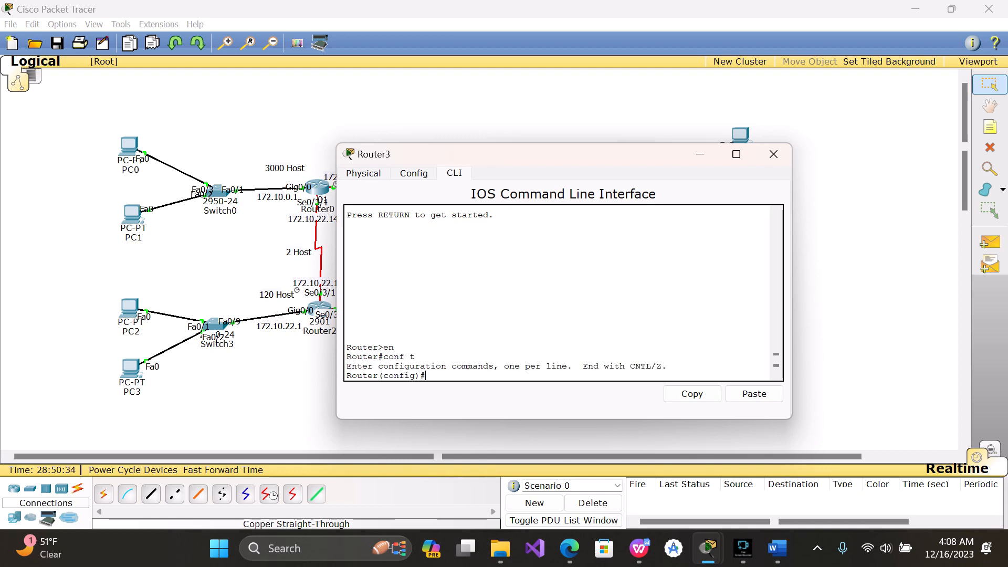
Enter ip route 172.10.22.0 255.255.255.128 at Router3's configuration prompt and check Router2's serial address in the topology
{"action": "type", "text": "ip route 172.10.22.0 255.255.255.128"}
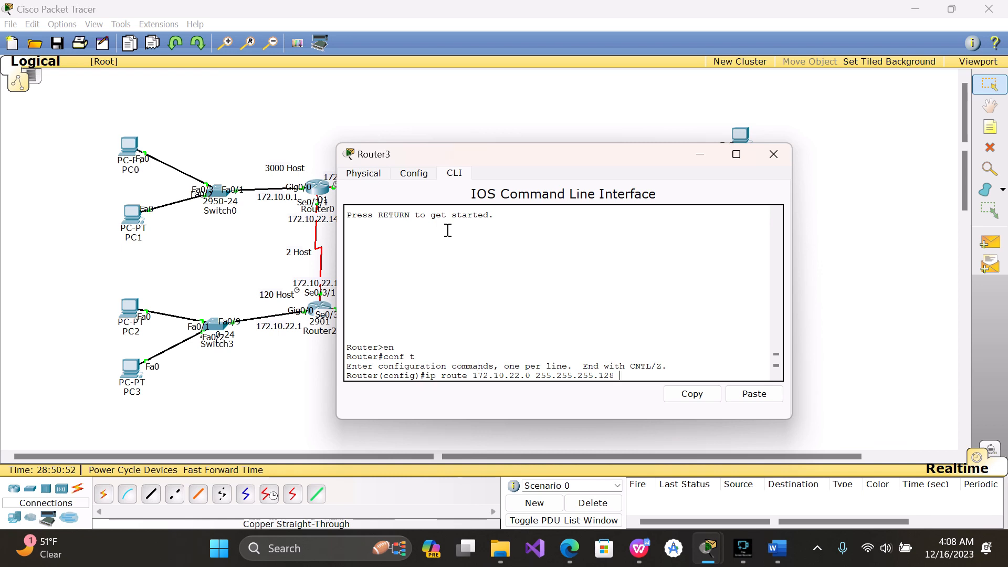
{"action": "left_click_drag", "start_coordinate": [492, 158], "coordinate": [429, 166]}
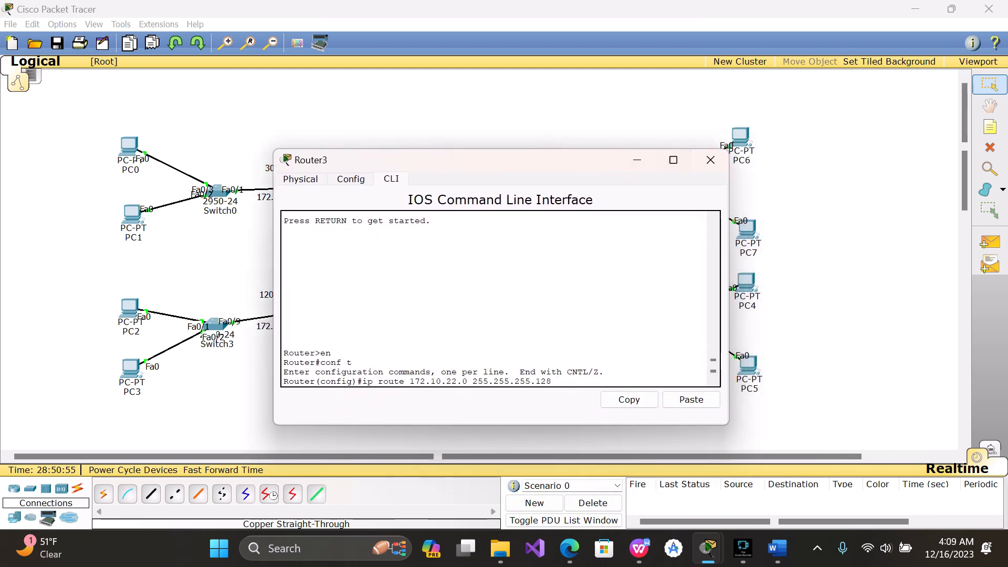
{"action": "left_click", "coordinate": [637, 159]}
{"action": "left_click", "coordinate": [609, 233]}
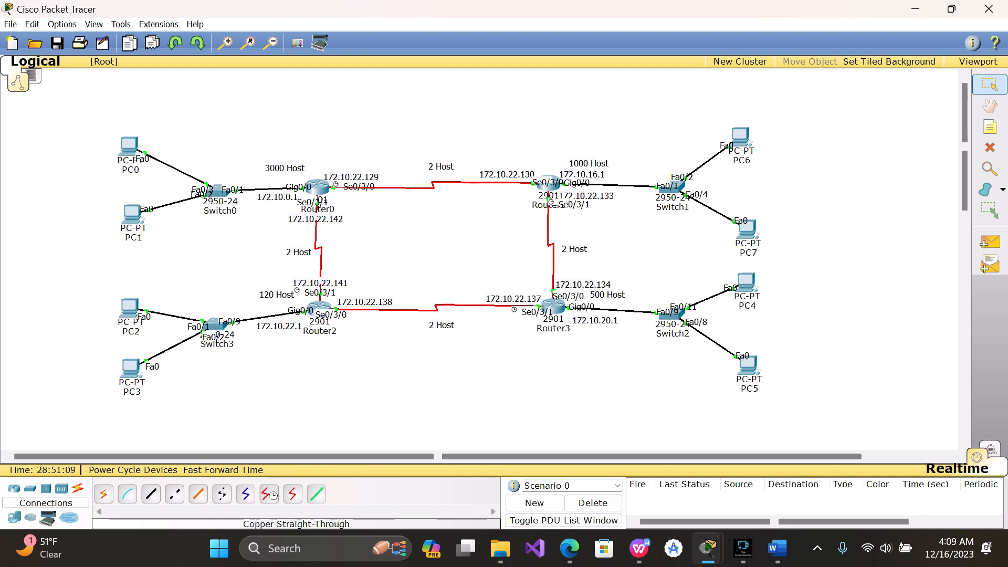
{"action": "left_click", "coordinate": [357, 317]}
{"action": "left_click", "coordinate": [556, 309]}
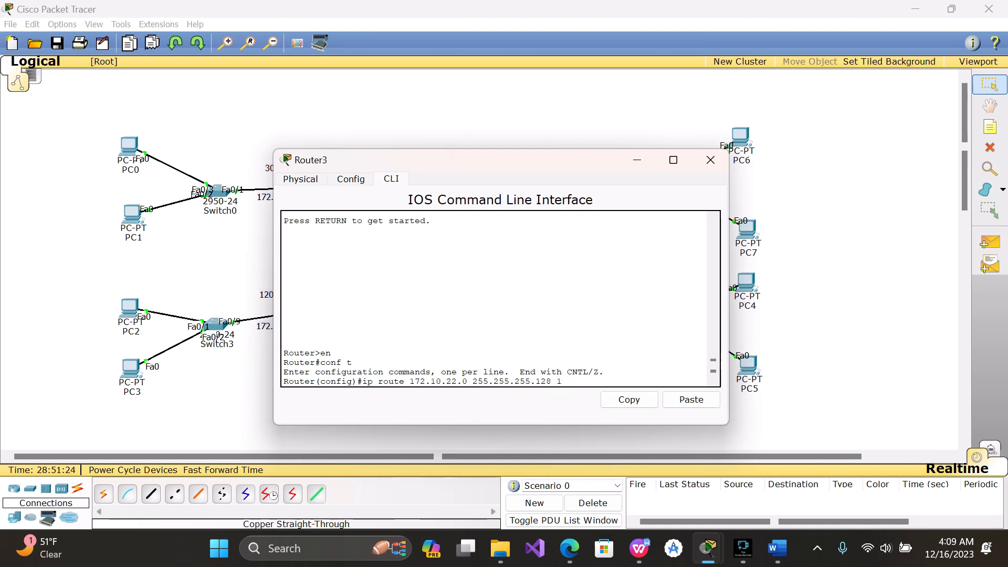
Complete Router3's 172.10.22.0 route with next hop 172.10.22.138, rechecking Router2's serial address in the topology
{"action": "type", "text": "72,10"}
{"action": "key", "text": "BackSpace"}
{"action": "key", "text": "BackSpace"}
{"action": "key", "text": "BackSpace"}
{"action": "key", "text": "BackSpace"}
{"action": "type", "text": ".10.22.134"}
{"action": "left_click", "coordinate": [638, 161]}
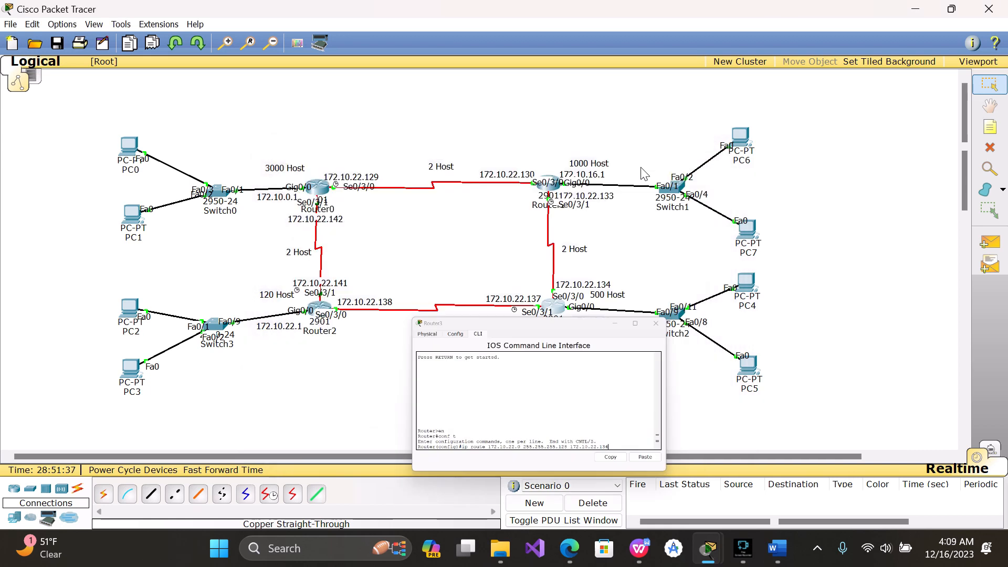
{"action": "left_click", "coordinate": [559, 308]}
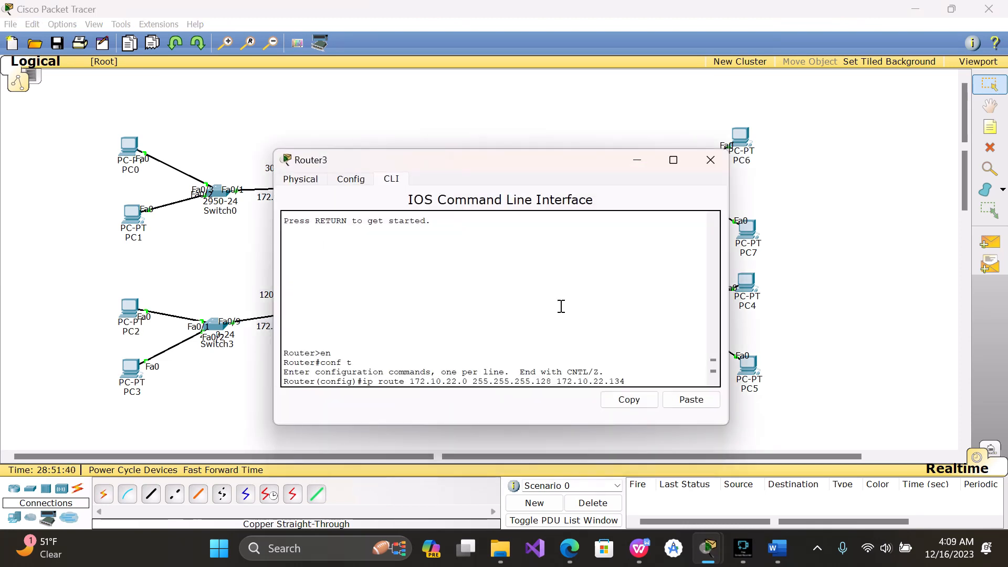
{"action": "left_click", "coordinate": [637, 379]}
{"action": "key", "text": "BackSpace"}
{"action": "type", "text": "8"}
{"action": "key", "text": "Return"}
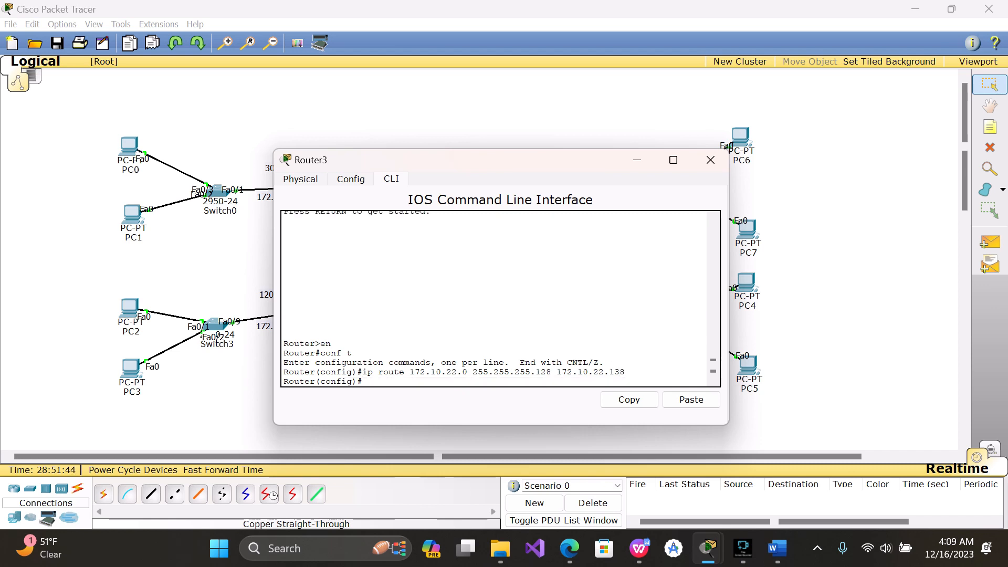
Add Router3's static route to 172.10.0.0 with mask 255.255.240.0 and next hop 172.10.22.138
{"action": "type", "text": "ip route 172.10.0.0 255.255.240."}
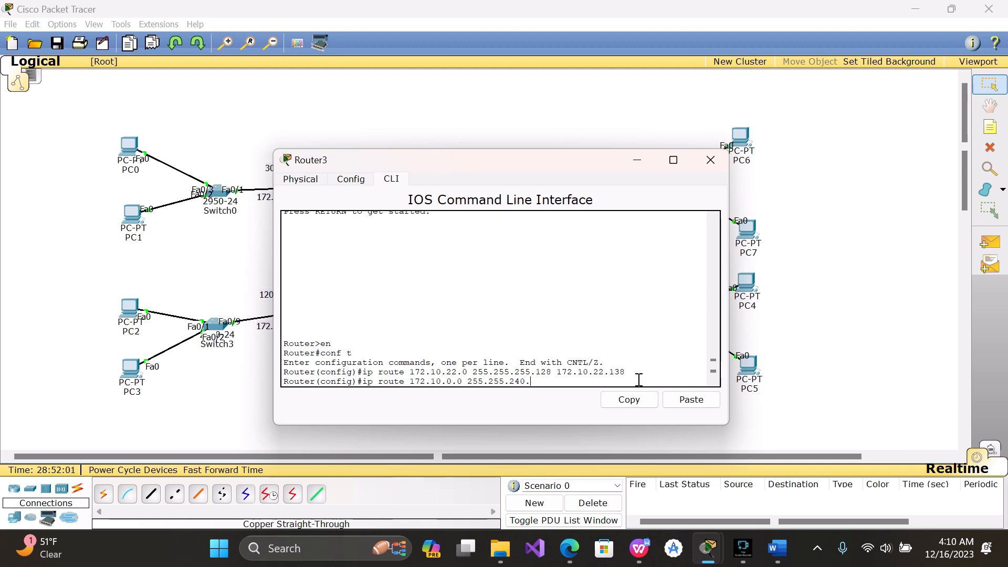
{"action": "key", "text": "BackSpace"}
{"action": "type", "text": ".0 172.10.22.138"}
{"action": "key", "text": "Return"}
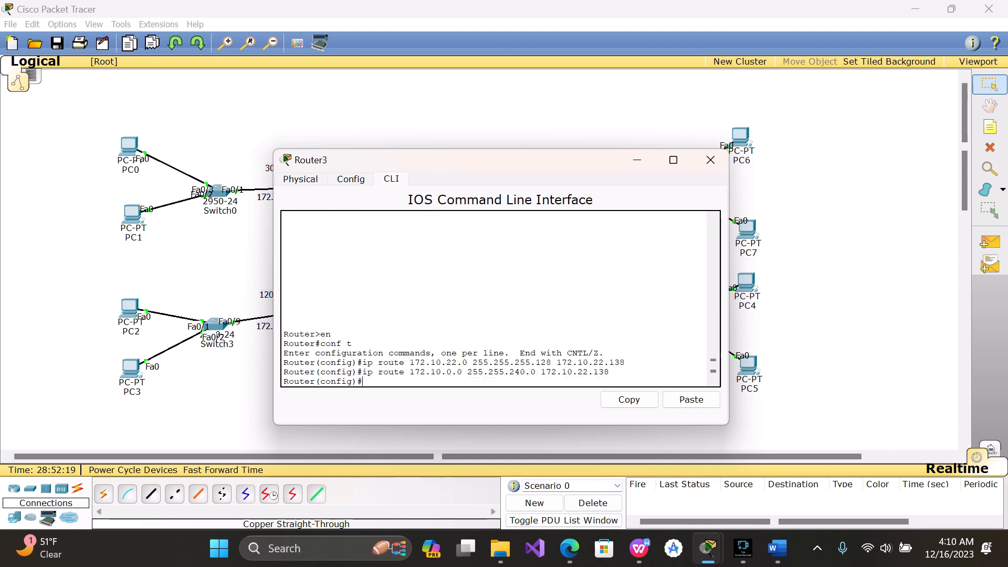
Add Router3's static route to 172.10.16.0 with mask 255.255.252.0 and next hop 172.10.22.138
{"action": "type", "text": "ip route 172.10.16.0m"}
{"action": "key", "text": "BackSpace"}
{"action": "type", "text": "255.255.252.0 172.10"}
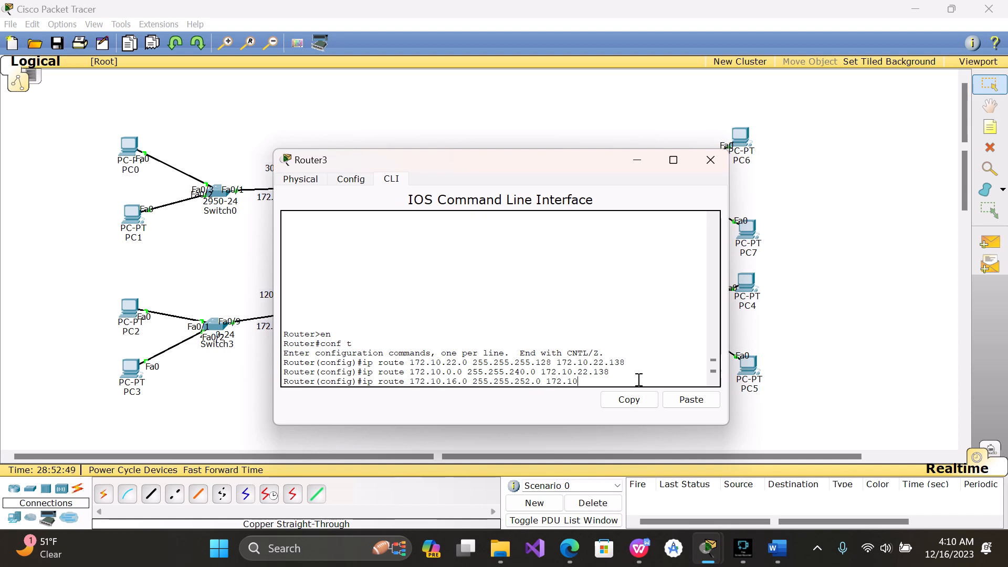
{"action": "type", "text": "138"}
{"action": "key", "text": "Return"}
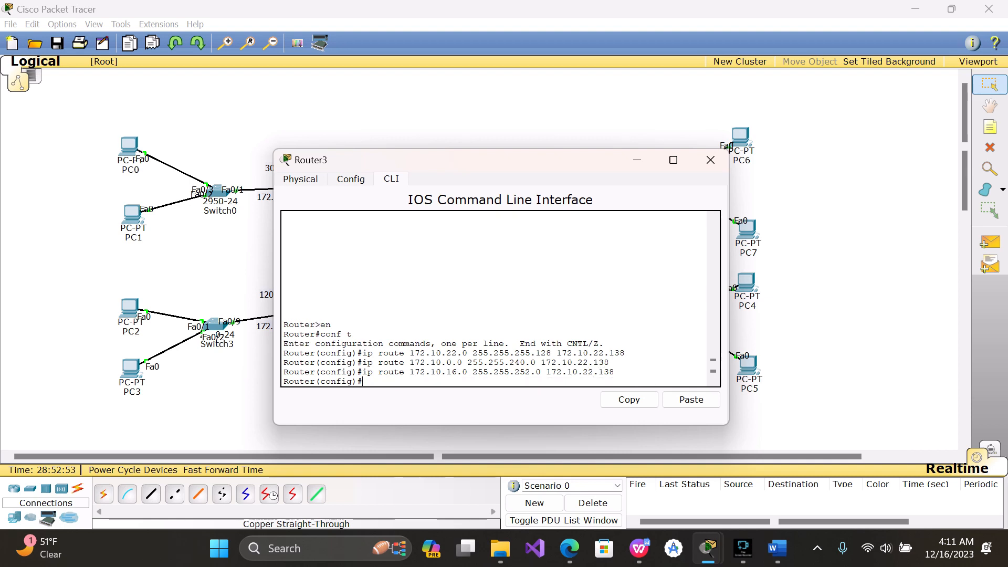
Exit configuration mode on Router3, display its IP routing table, and close the router's window
{"action": "type", "text": "exit"}
{"action": "key", "text": "Return"}
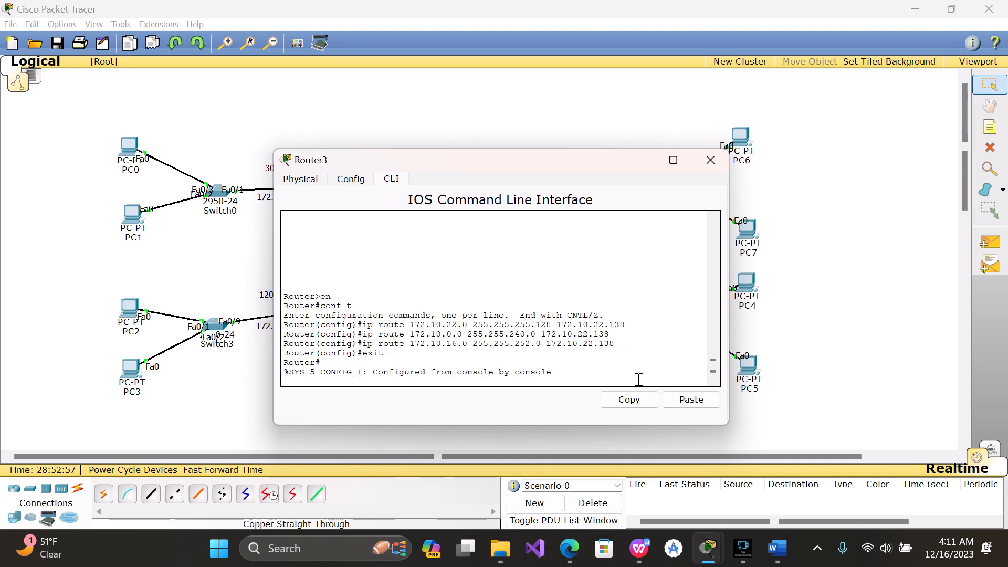
{"action": "key", "text": "Return"}
{"action": "type", "text": "sh r"}
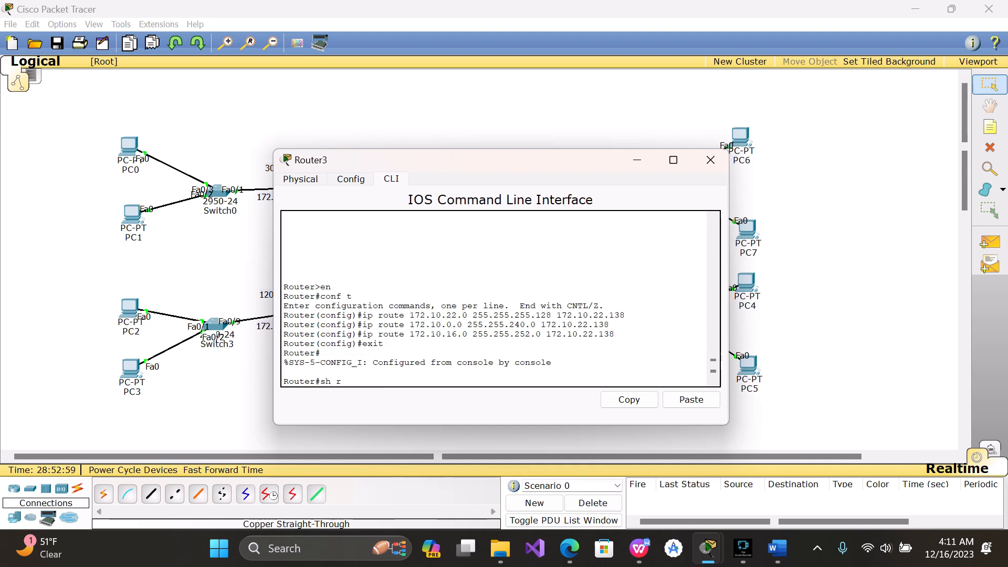
{"action": "type", "text": "h u"}
{"action": "type", "text": "ip rou"}
{"action": "type", "text": "y"}
{"action": "key", "text": "BackSpace"}
{"action": "type", "text": "te"}
{"action": "key", "text": "Return"}
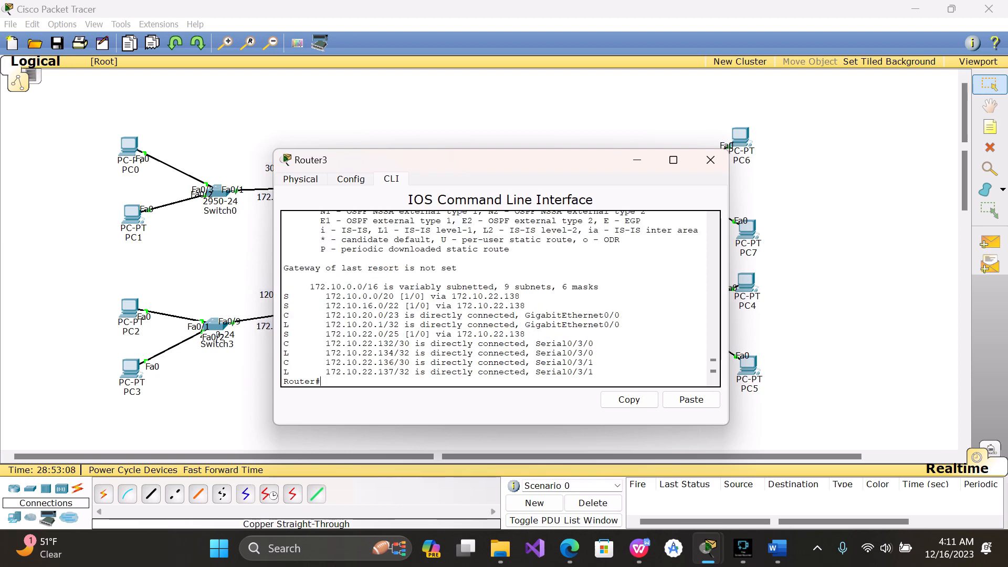
{"action": "left_click", "coordinate": [709, 167]}
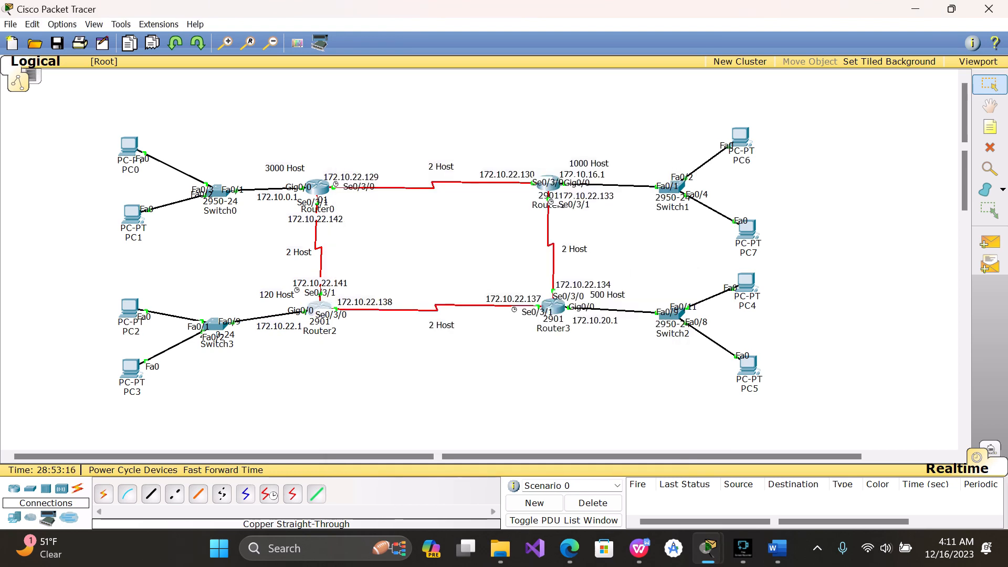
Open Router2's command line, widen and reposition its window, and enter global configuration mode with en and conf t
{"action": "left_click", "coordinate": [319, 309]}
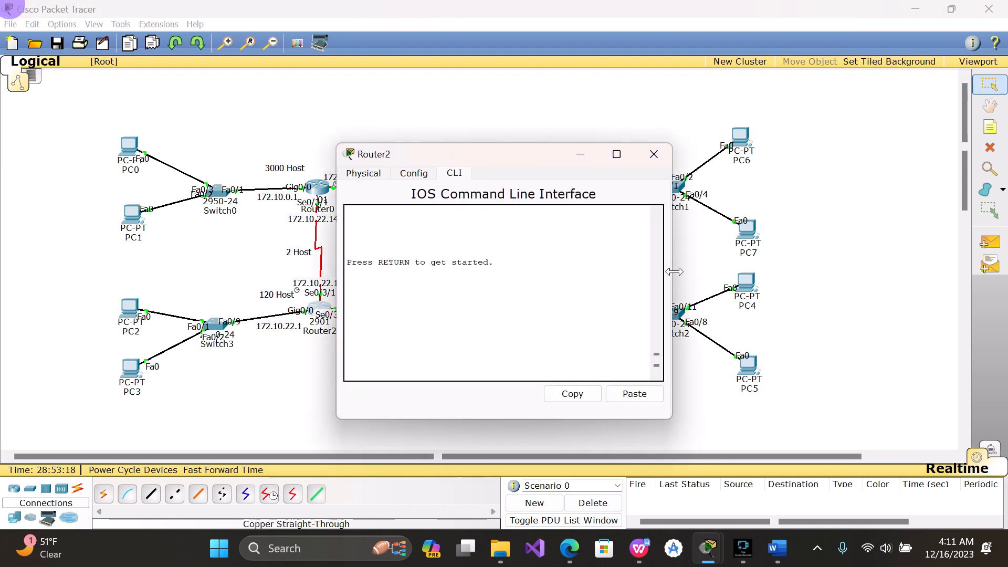
{"action": "left_click_drag", "start_coordinate": [674, 271], "coordinate": [802, 254]}
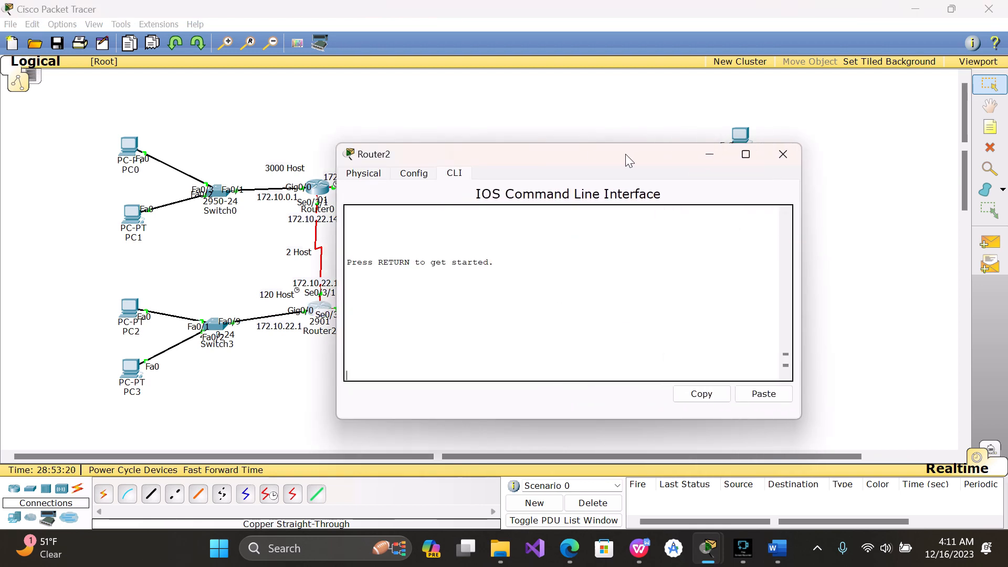
{"action": "left_click_drag", "start_coordinate": [625, 153], "coordinate": [571, 149]}
{"action": "key", "text": "Return"}
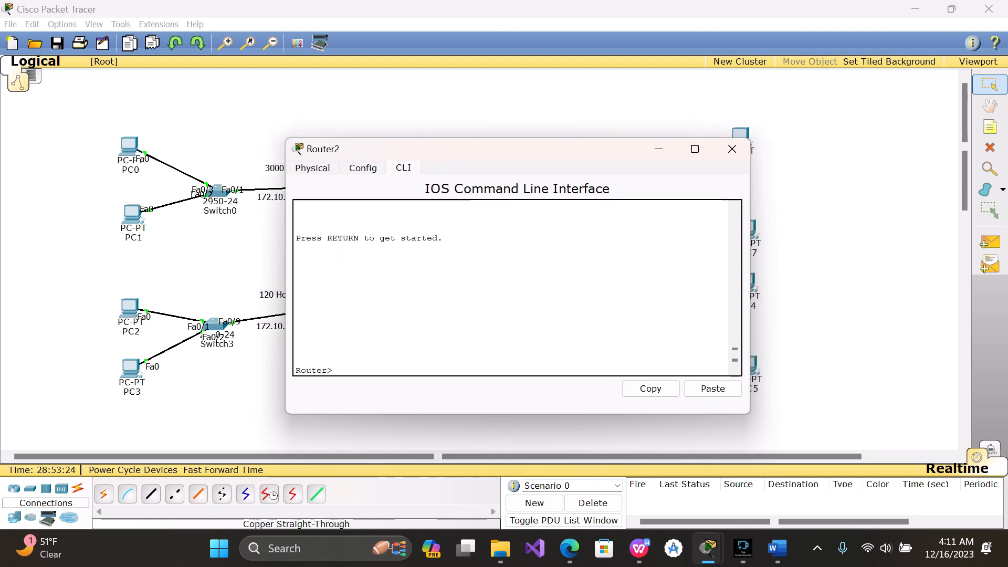
{"action": "type", "text": "en"}
{"action": "key", "text": "Return"}
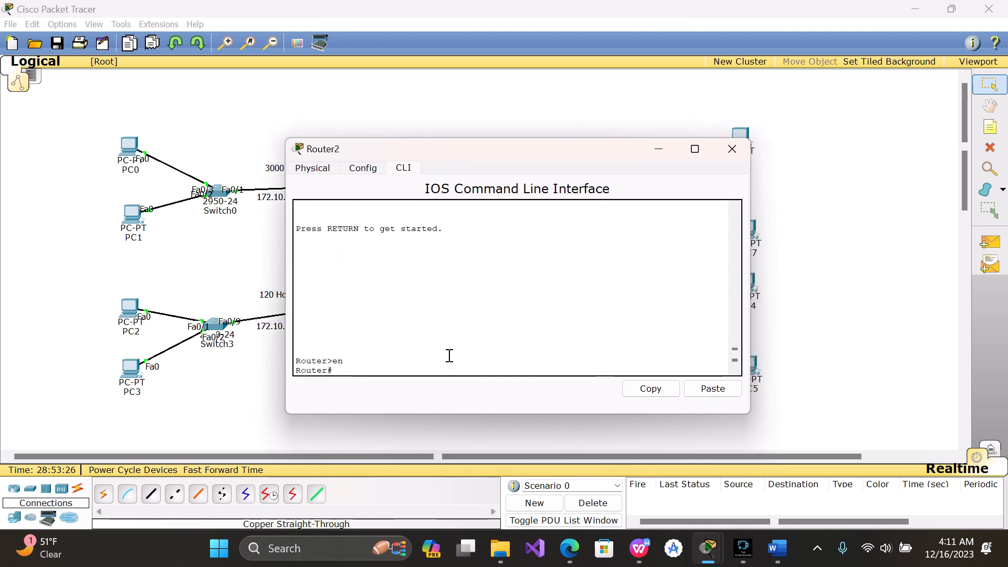
{"action": "type", "text": "conf t"}
{"action": "key", "text": "Return"}
Begin Router2's static route command with destination network 172.10.0.0 and mask 255.255.240.0
{"action": "type", "text": "ig)#i"}
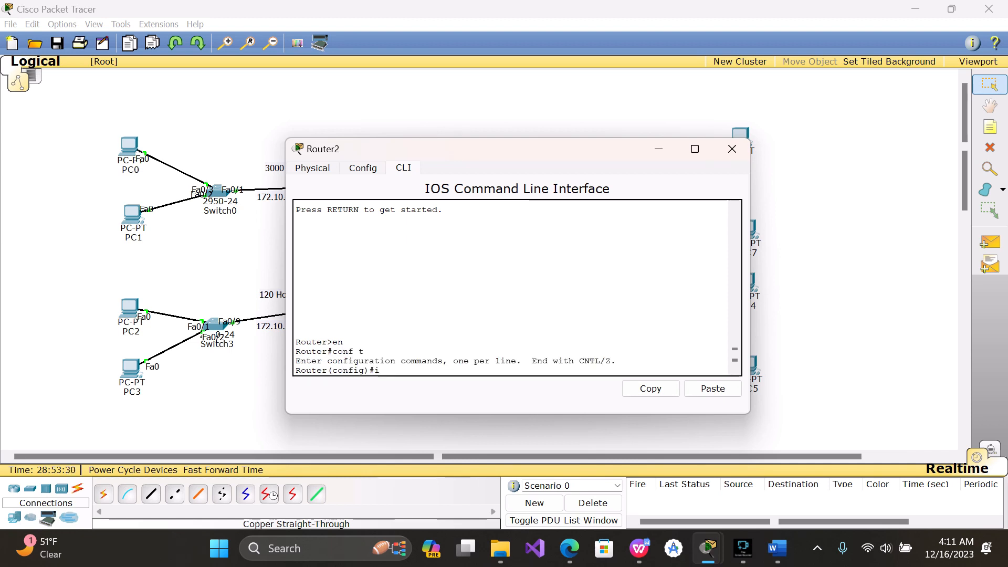
{"action": "type", "text": "p rou"}
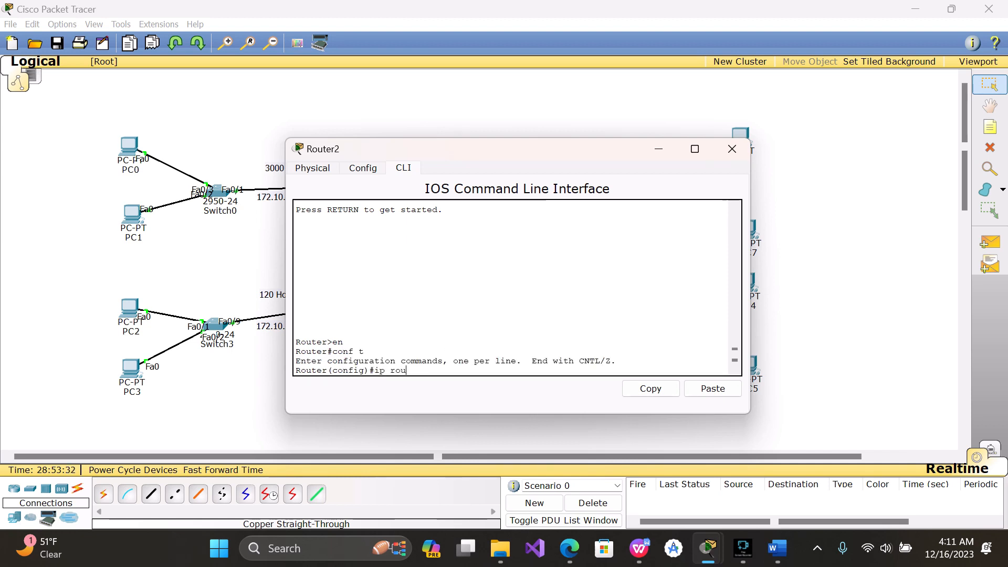
{"action": "type", "text": "te 172.10.0.0 2"}
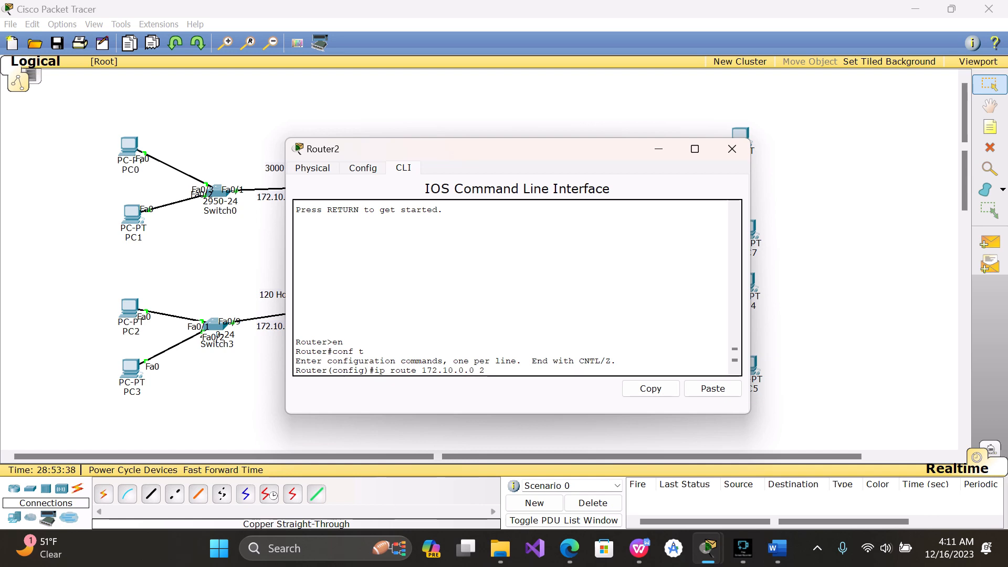
{"action": "type", "text": "55"}
{"action": "type", "text": ".25"}
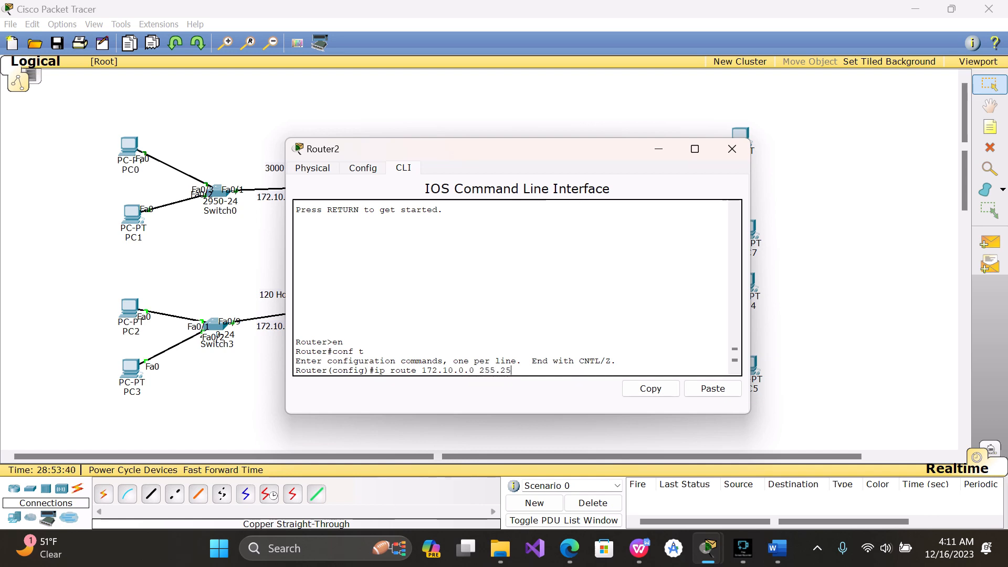
{"action": "type", "text": "5.240.0"}
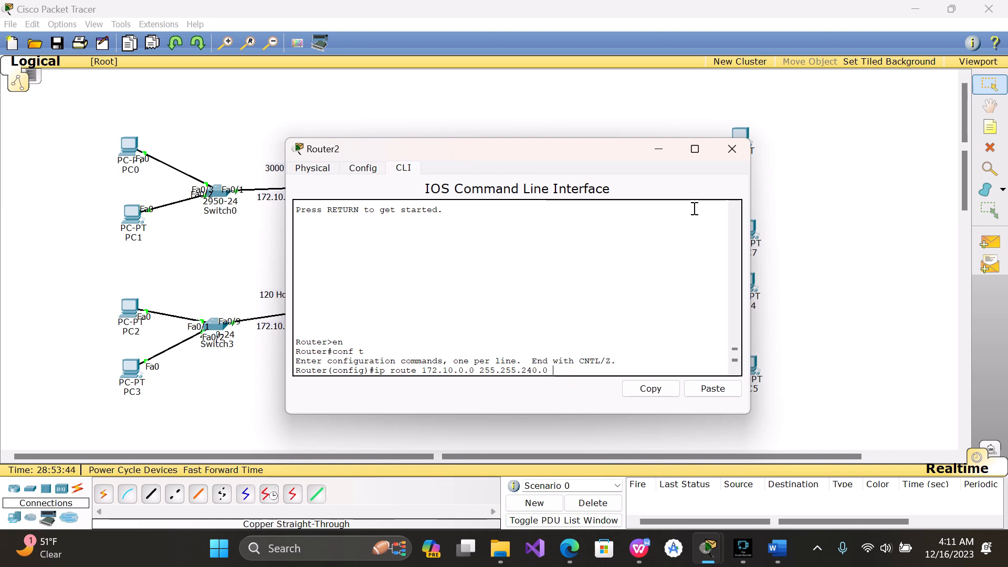
Check Router0's serial address facing Router2 on the topology and complete the route to 172.10.0.0 with next hop 172.10.22.142
{"action": "left_click", "coordinate": [658, 148]}
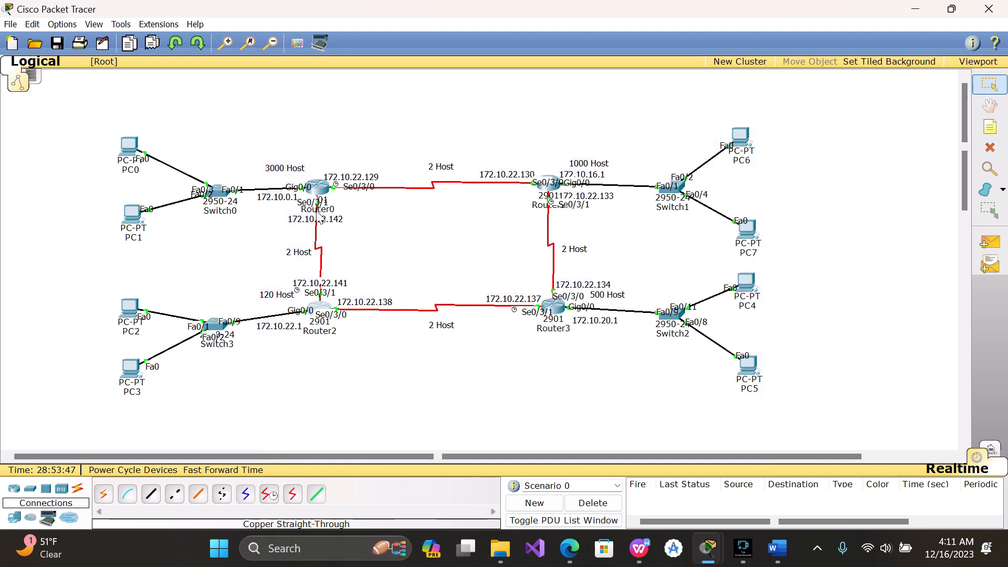
{"action": "left_click", "coordinate": [318, 309]}
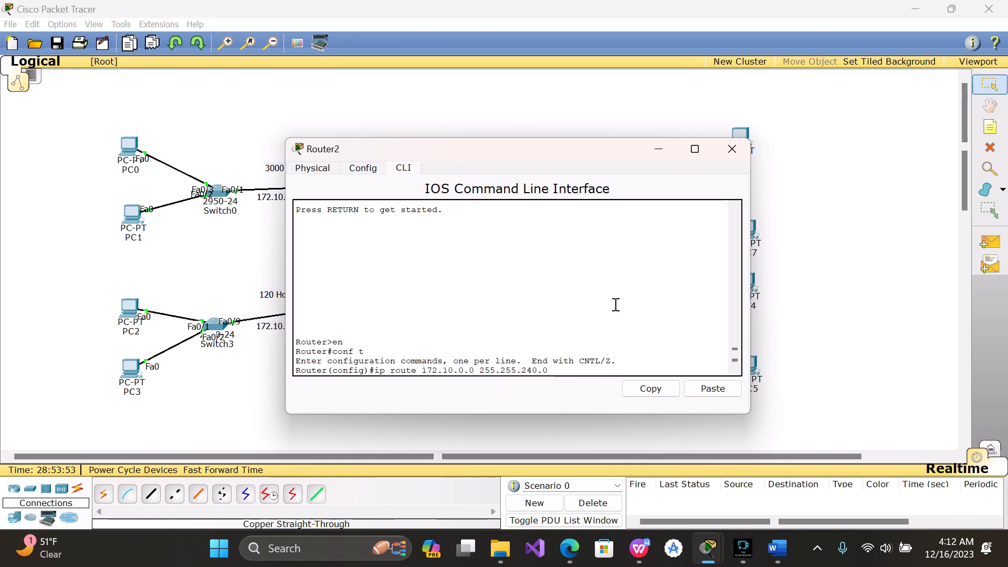
{"action": "left_click", "coordinate": [659, 149]}
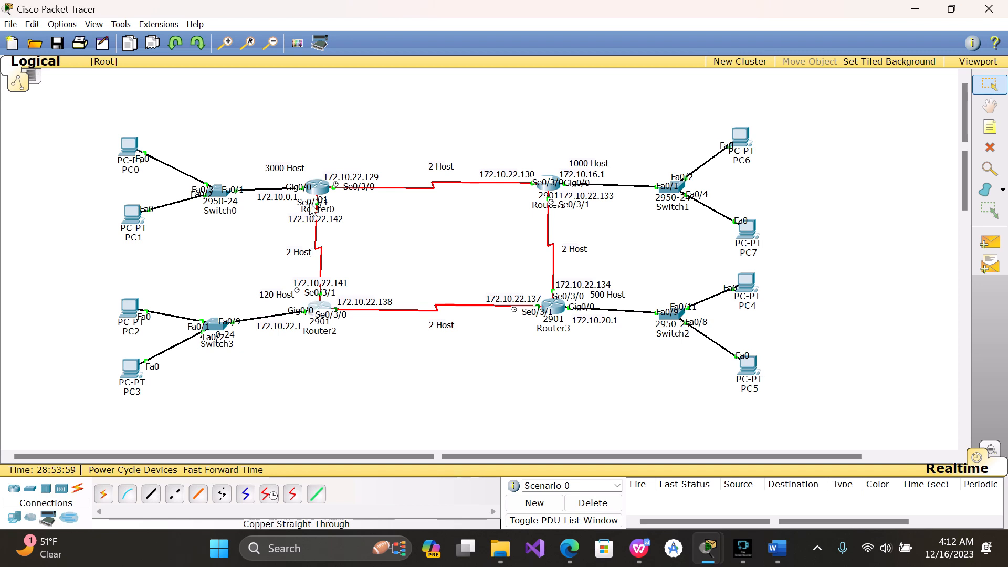
{"action": "mouse_move", "coordinate": [313, 206]}
{"action": "left_click", "coordinate": [320, 308]}
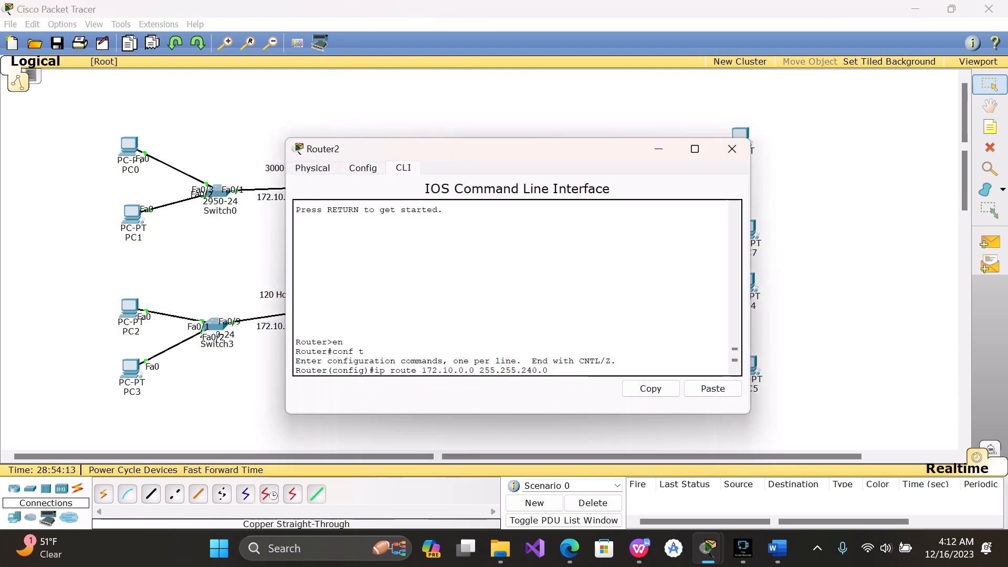
{"action": "type", "text": "1"}
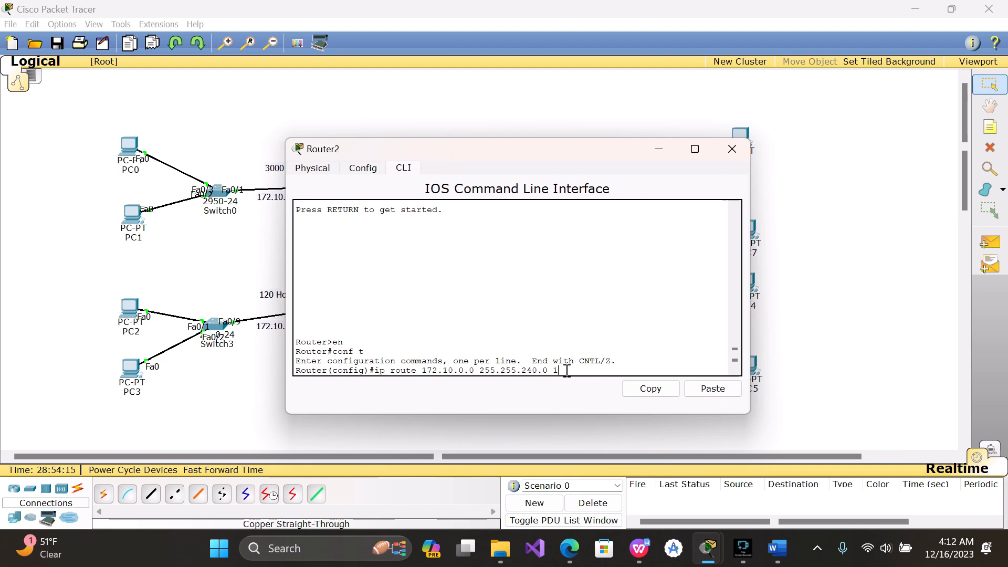
{"action": "type", "text": "72.1"}
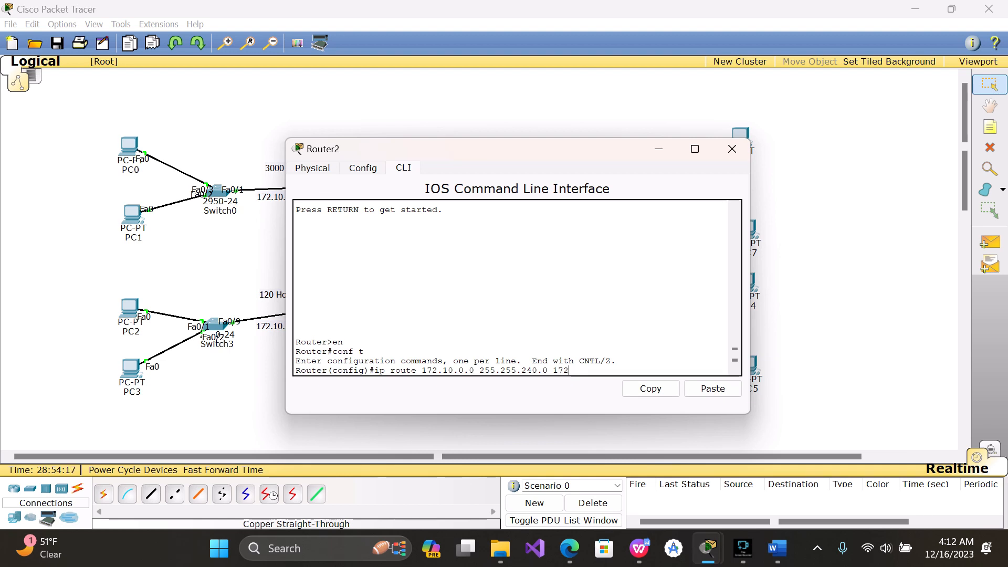
{"action": "type", "text": "0.2"}
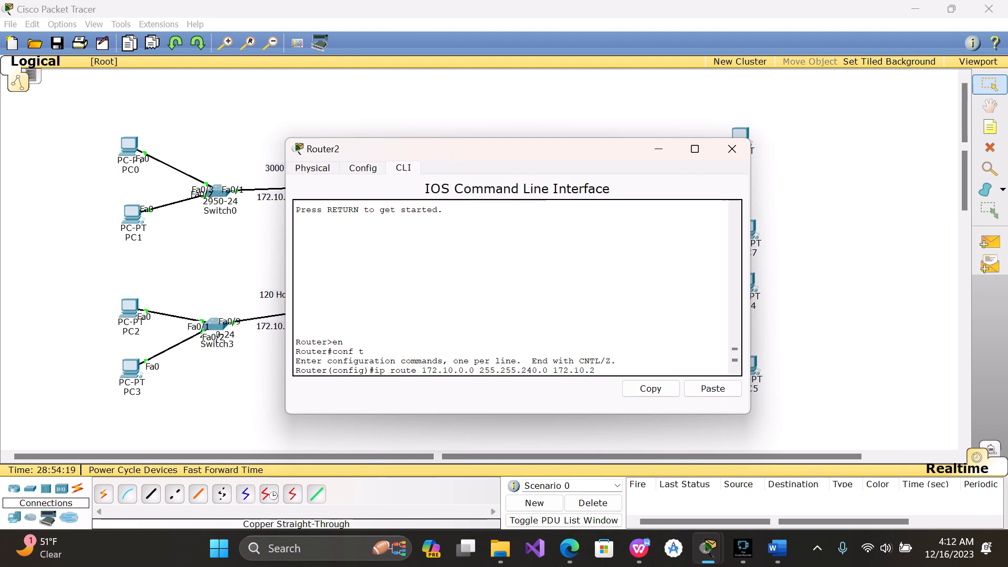
{"action": "type", "text": "2."}
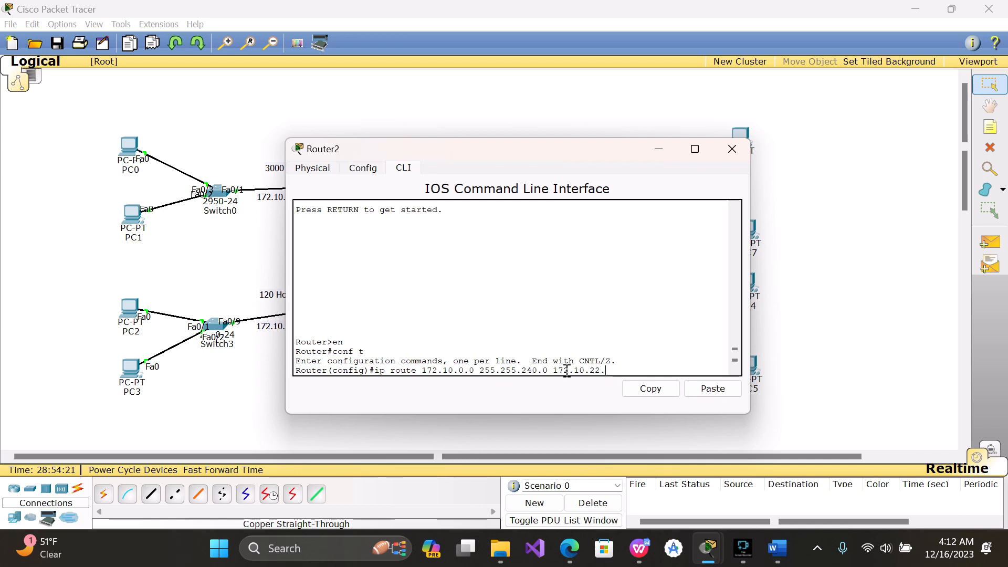
{"action": "type", "text": "142"}
{"action": "left_click", "coordinate": [662, 150]}
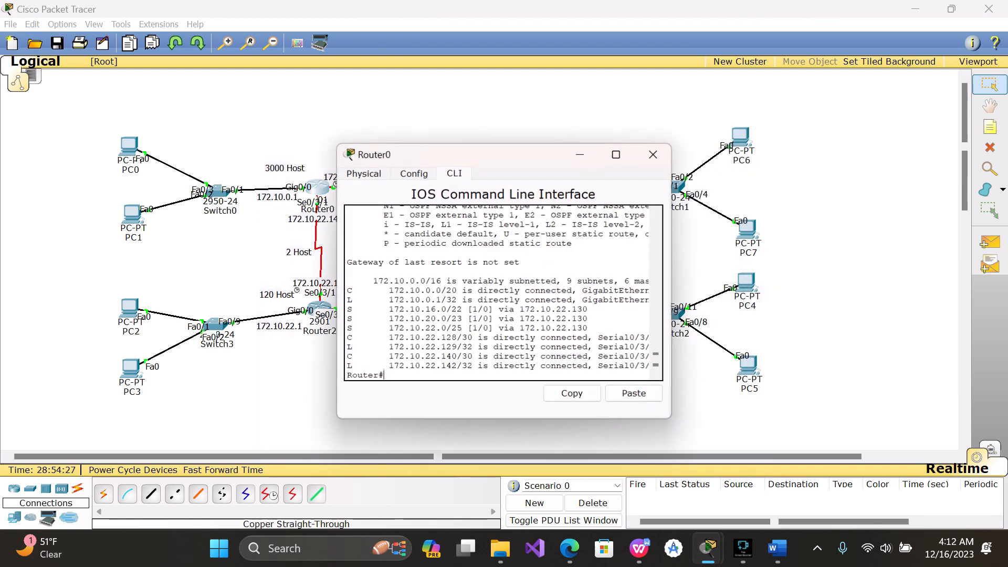
{"action": "left_click", "coordinate": [316, 189]}
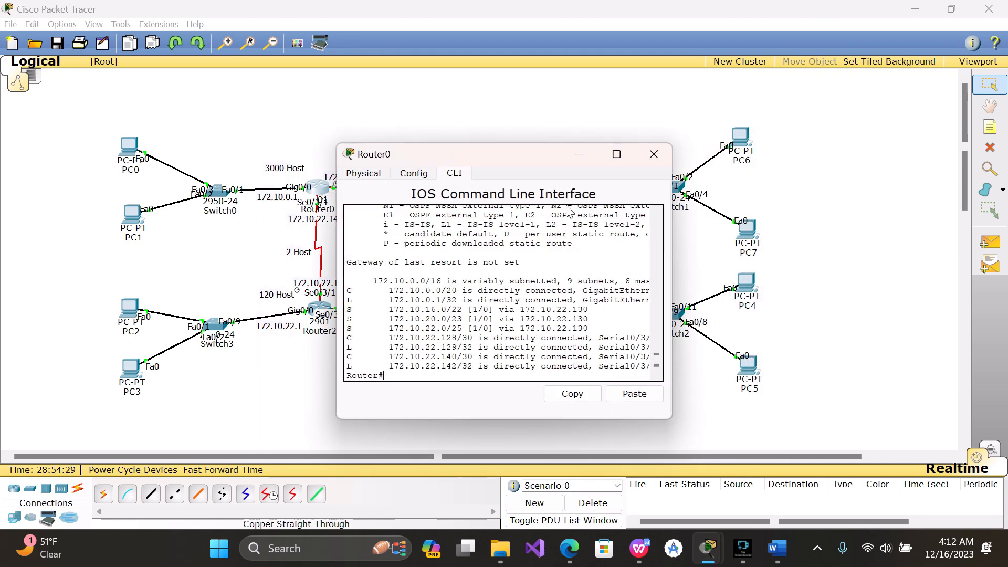
{"action": "left_click_drag", "start_coordinate": [274, 262], "coordinate": [317, 300]}
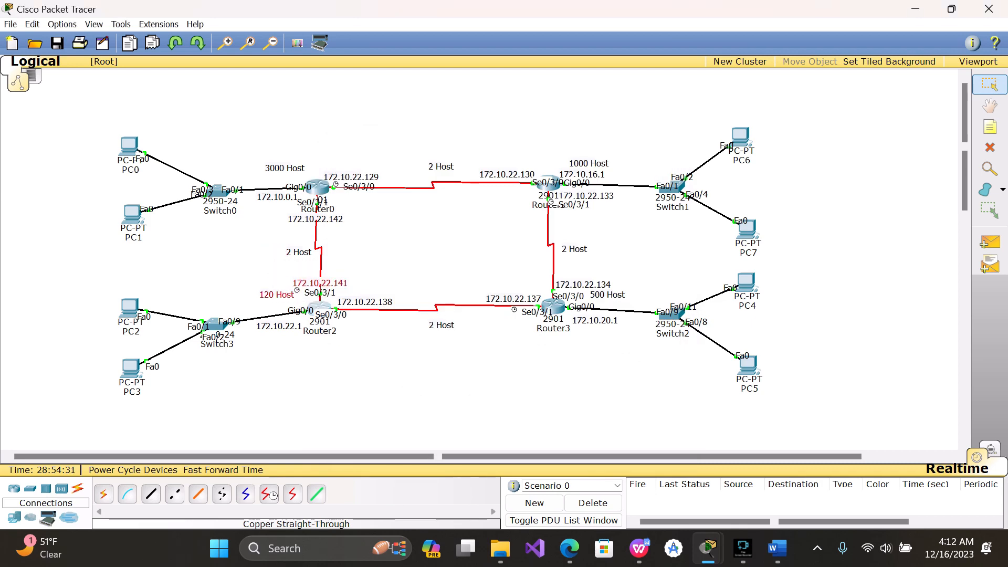
{"action": "left_click", "coordinate": [321, 306]}
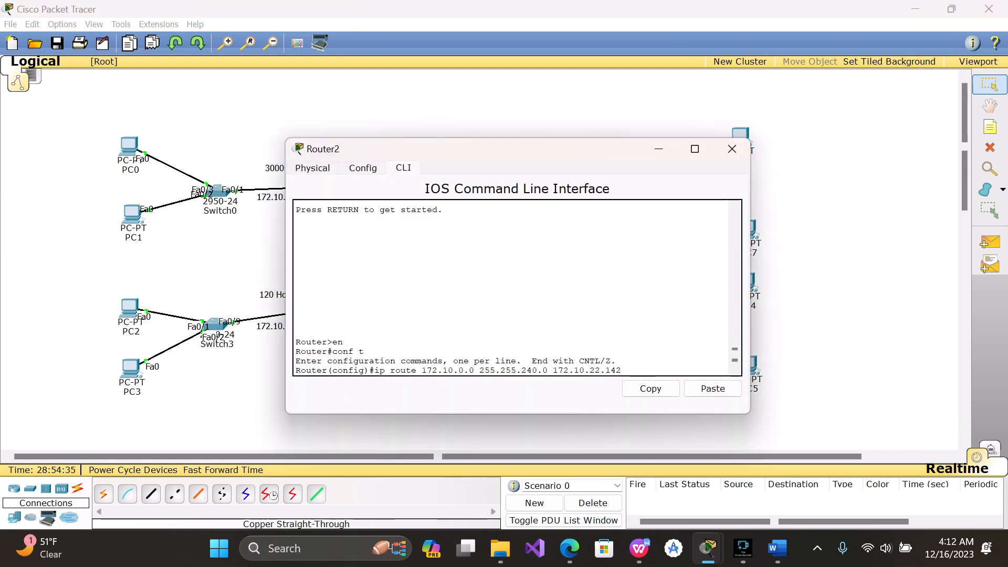
{"action": "key", "text": "Return"}
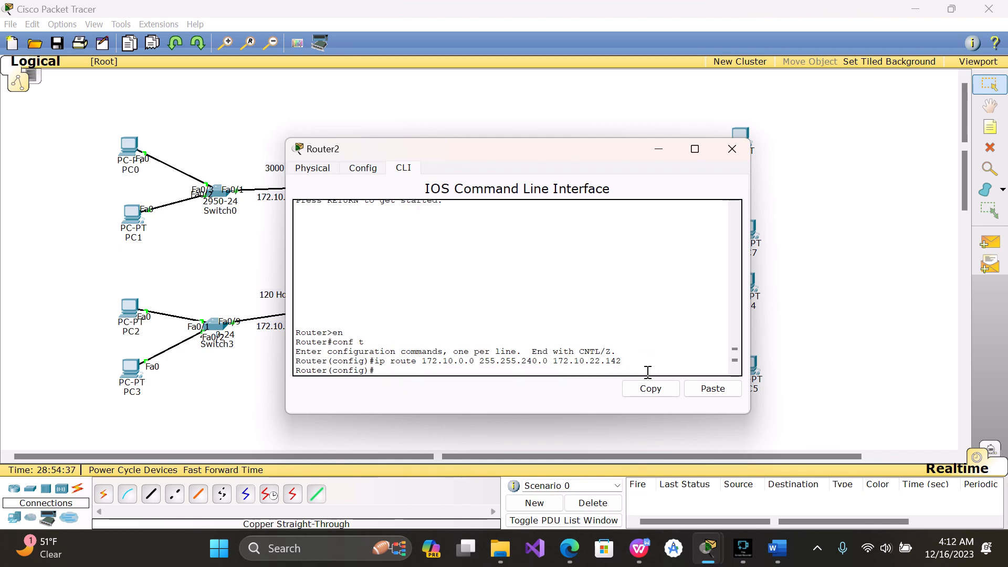
Add Router2's static route to 172.10.16.0 with mask 255.255.252.0 and next hop 172.10.22.142
{"action": "type", "text": "ip route 1"}
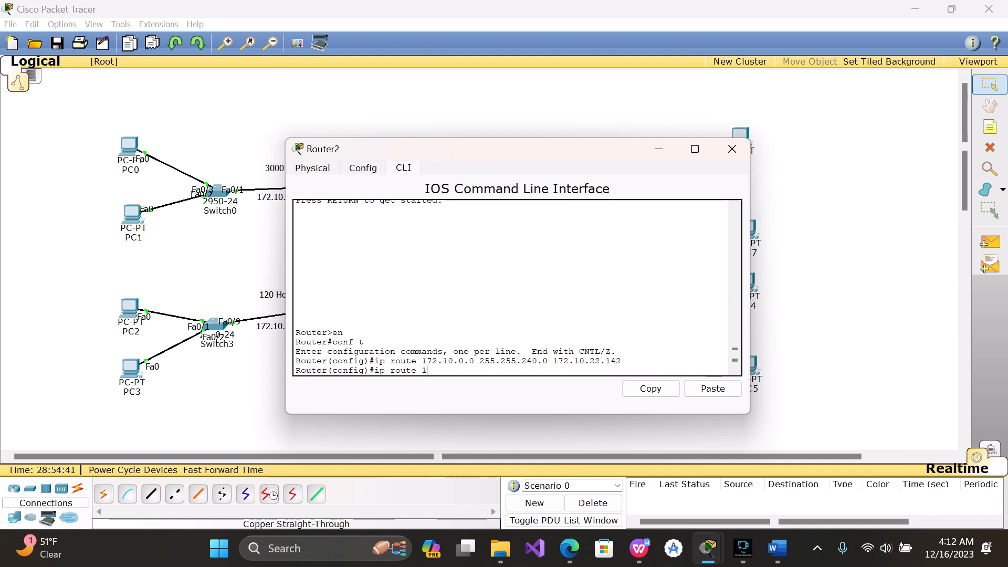
{"action": "type", "text": "72.10"}
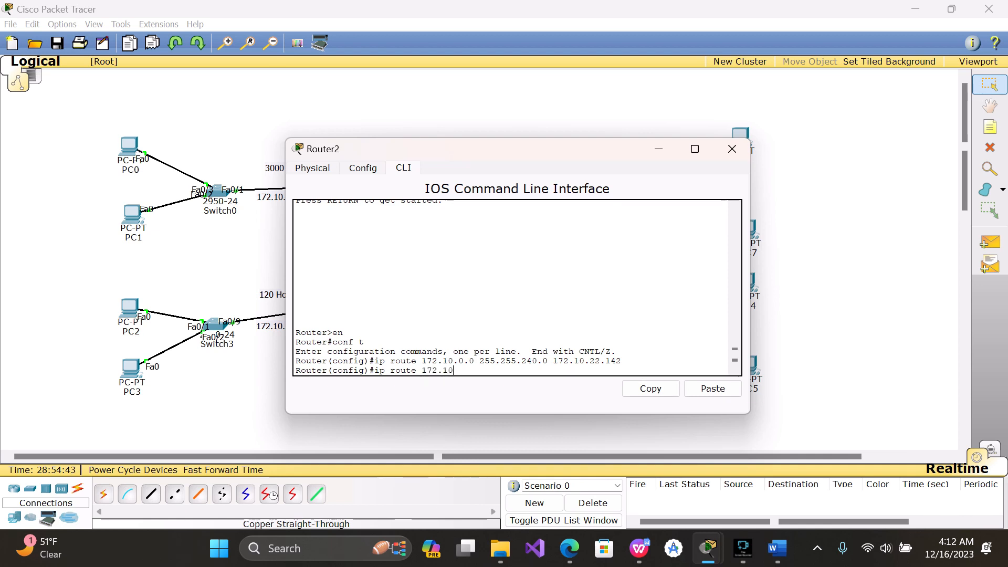
{"action": "type", "text": ".16.0 2"}
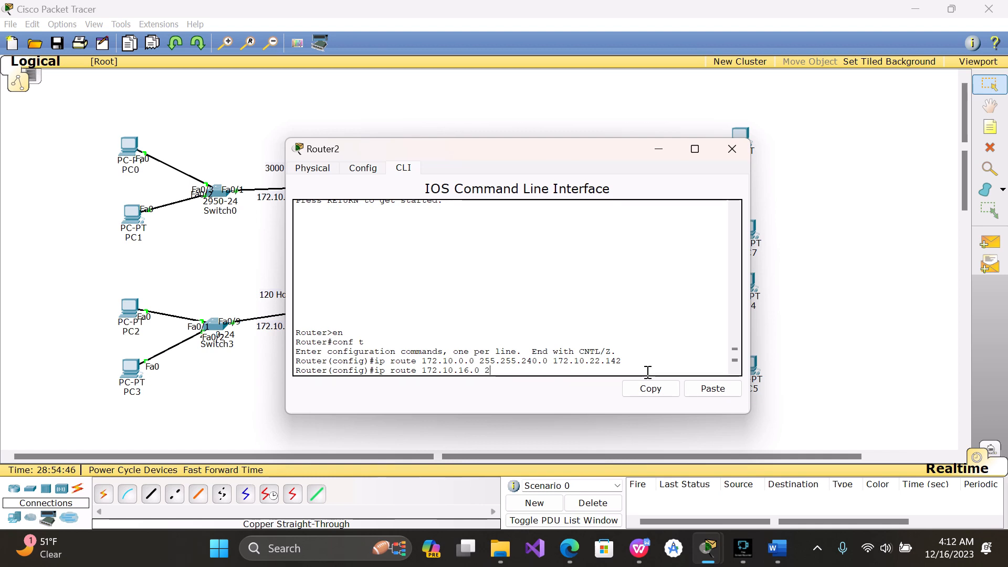
{"action": "type", "text": "55.255.2"}
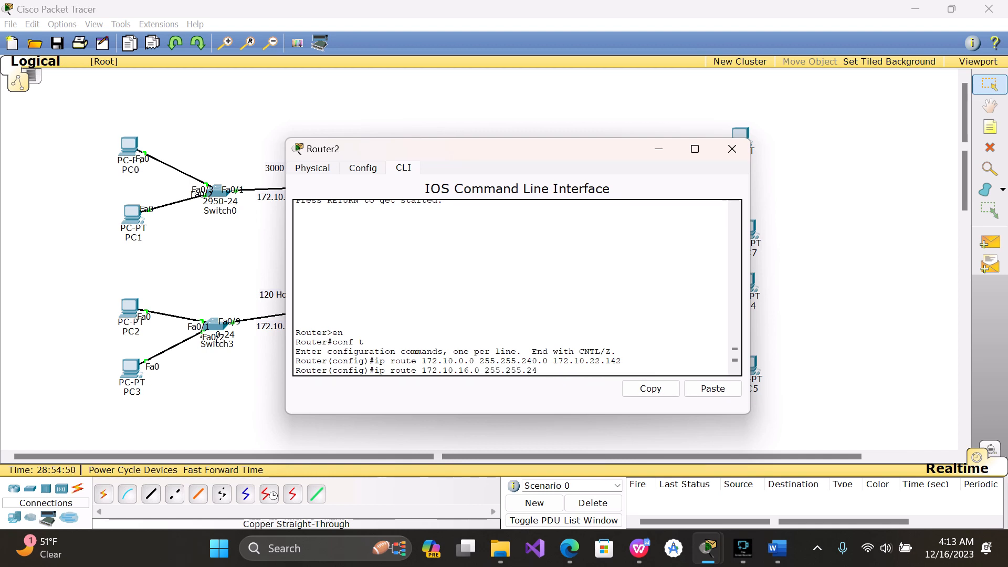
{"action": "type", "text": "52.0 1"}
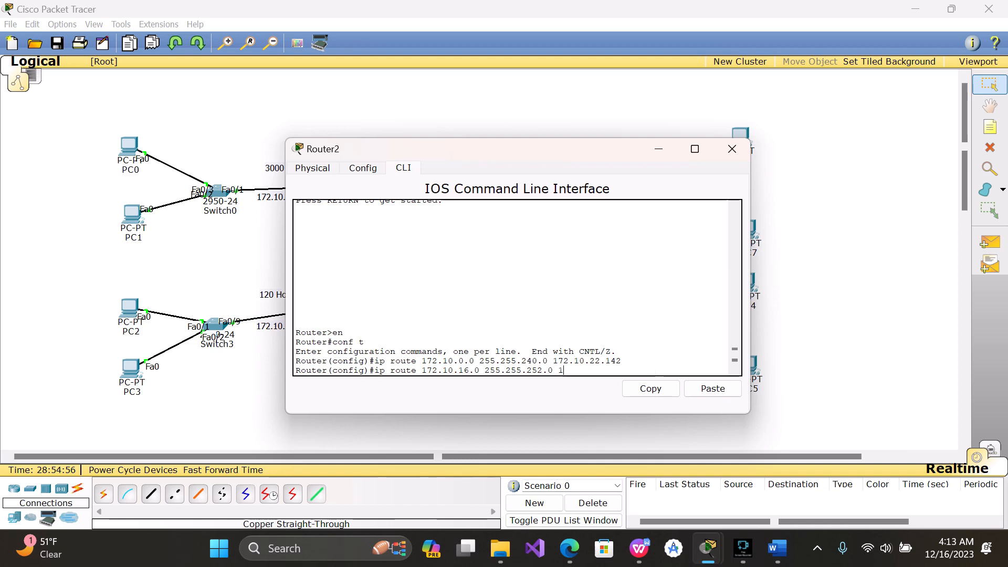
{"action": "type", "text": "72.10.22.1"}
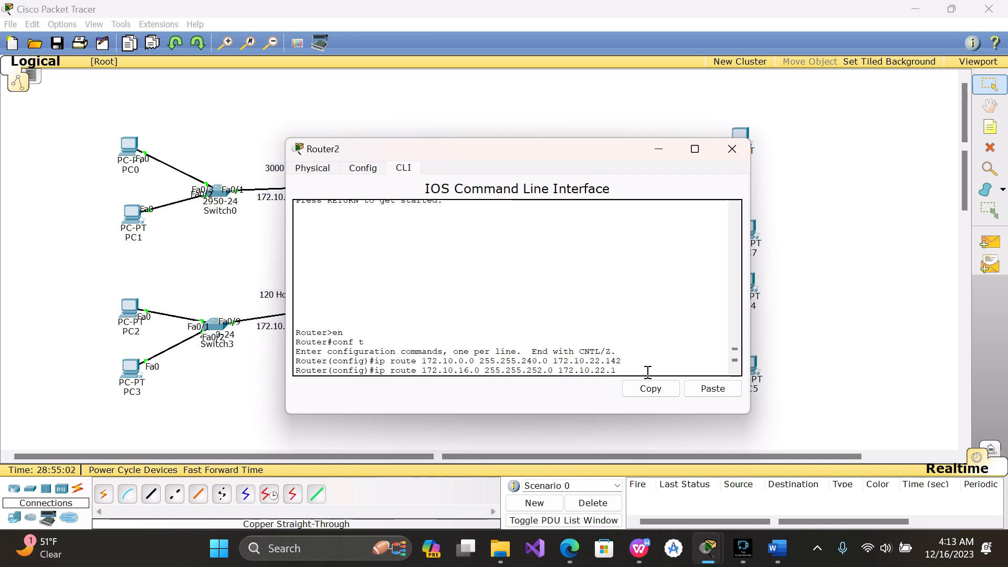
{"action": "type", "text": "42"}
{"action": "key", "text": "Return"}
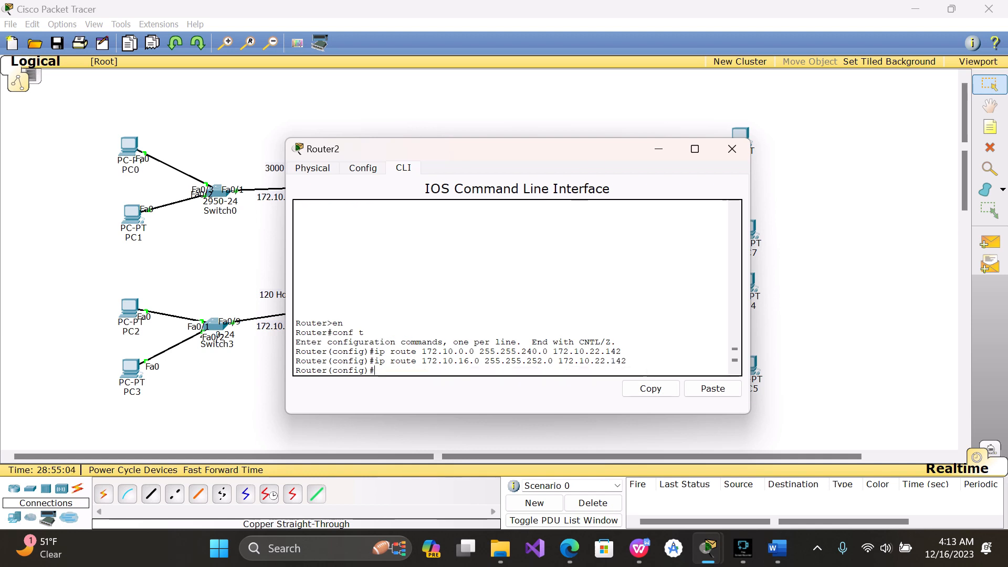
Add Router2's static route to 172.10.20.0 with mask 255.255.254.0 and next hop 172.10.22.142
{"action": "type", "text": "i"}
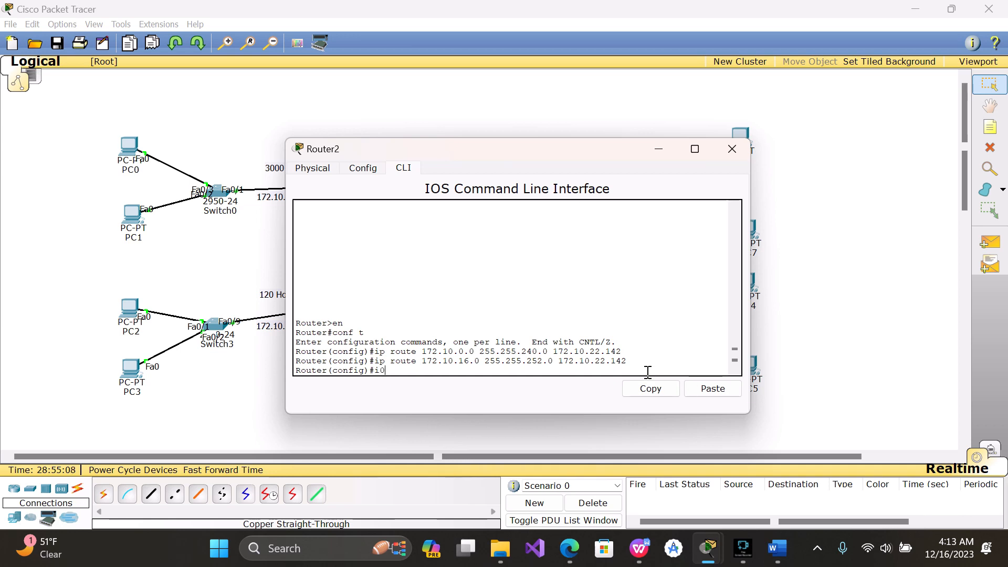
{"action": "type", "text": "p route 172"}
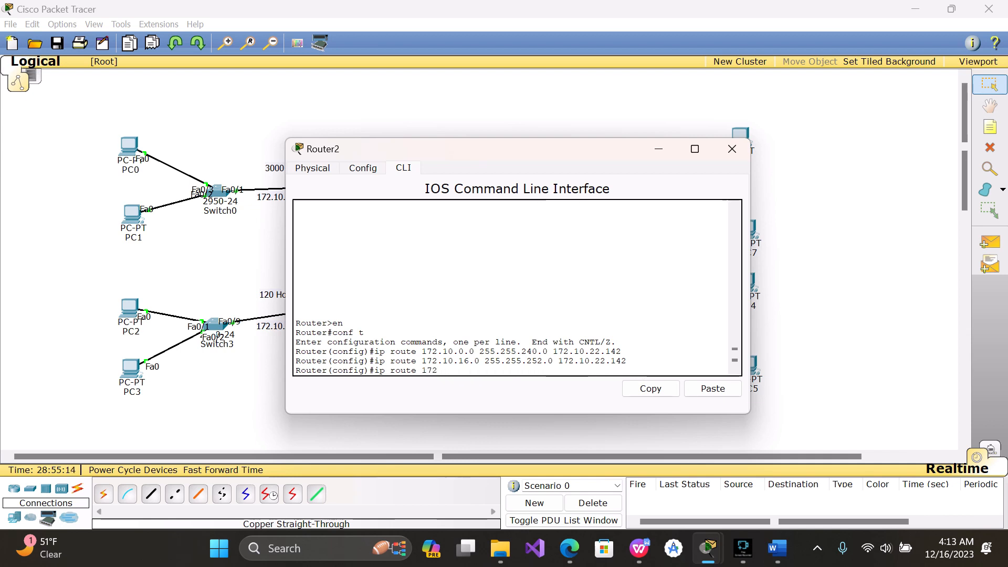
{"action": "type", "text": ".10."}
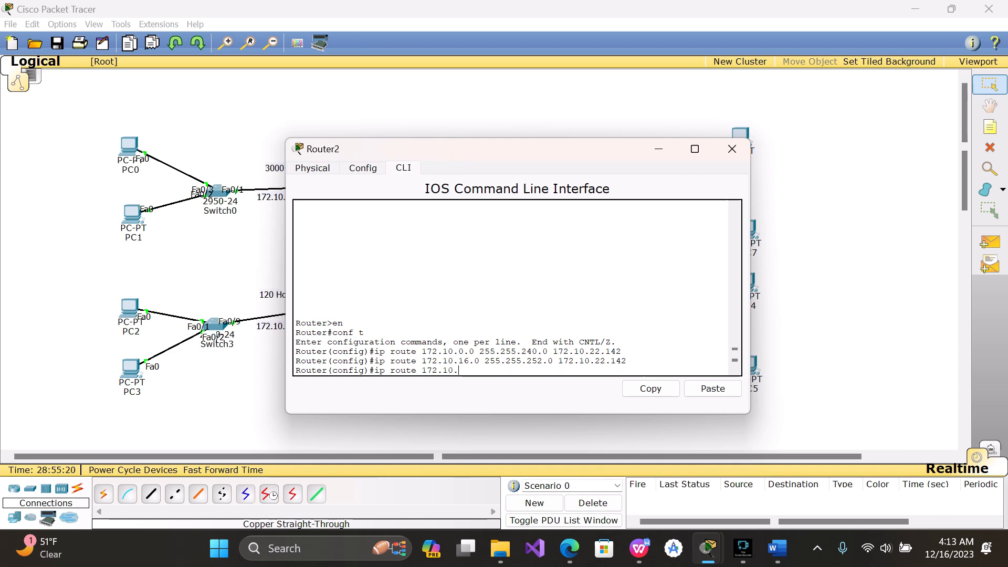
{"action": "type", "text": "20.0"}
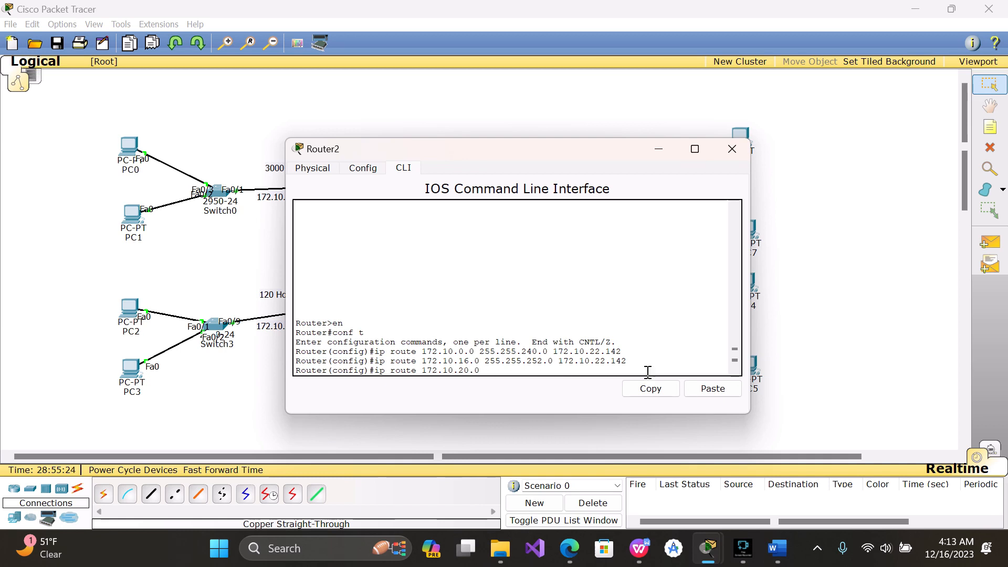
{"action": "type", "text": " 255.255.2"}
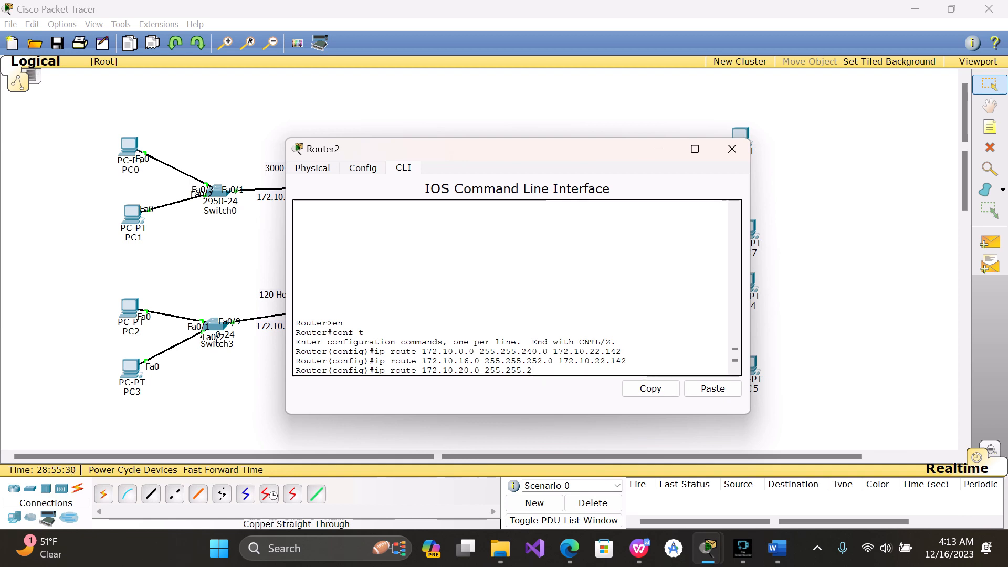
{"action": "type", "text": "55."}
{"action": "key", "text": "BackSpace"}
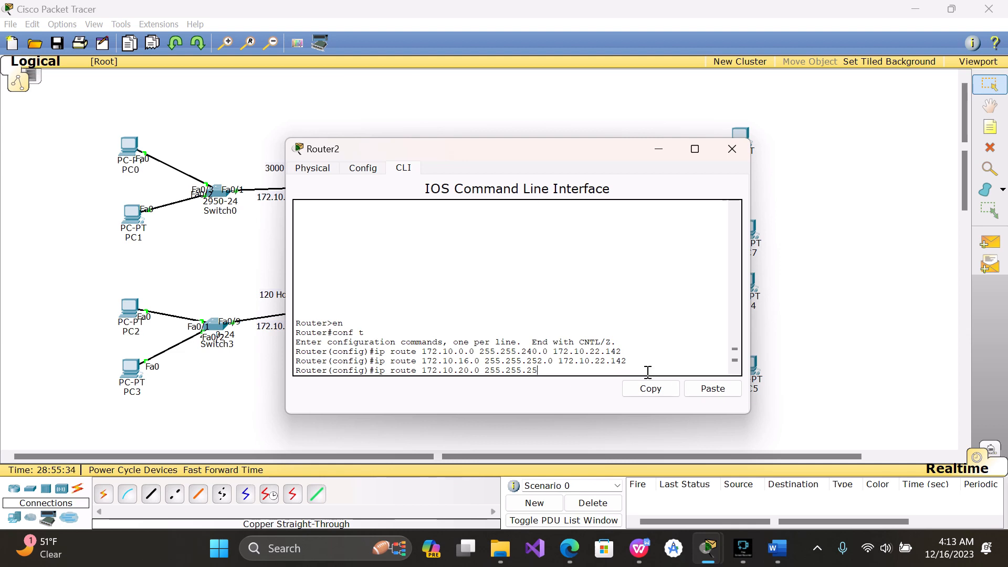
{"action": "type", "text": "4.9"}
{"action": "key", "text": "BackSpace"}
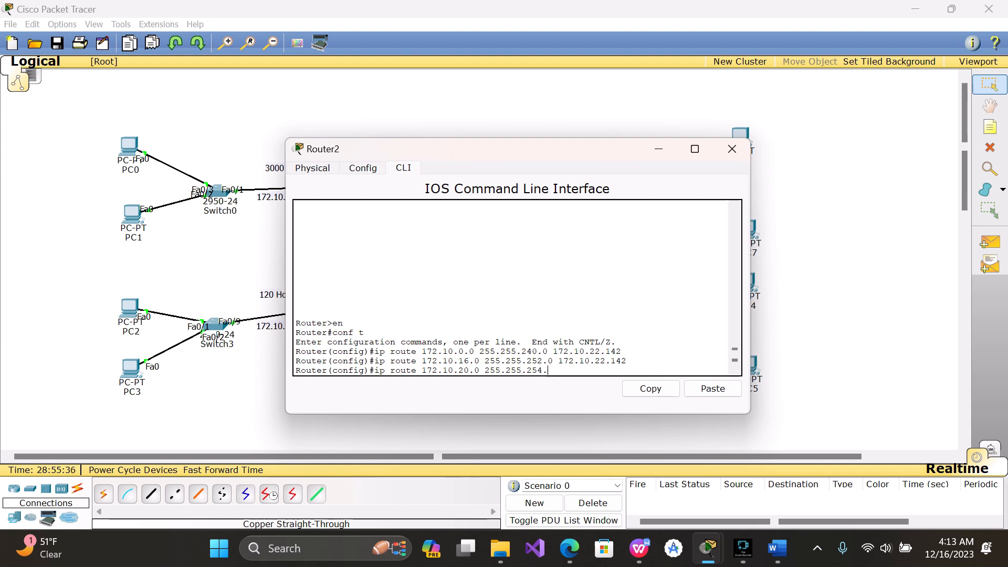
{"action": "type", "text": "0 172.10."}
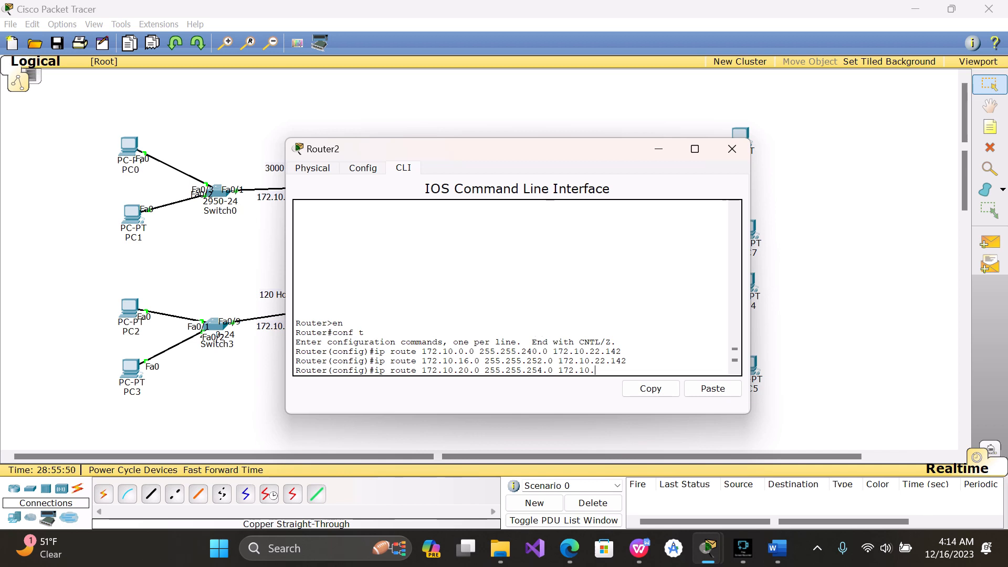
{"action": "type", "text": "22.1"}
{"action": "type", "text": "42"}
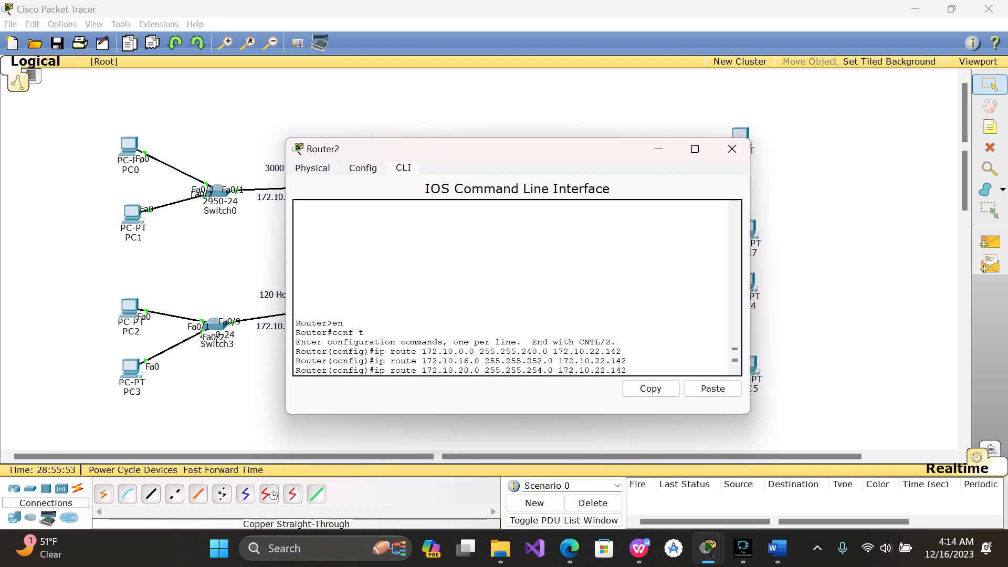
{"action": "key", "text": "Return"}
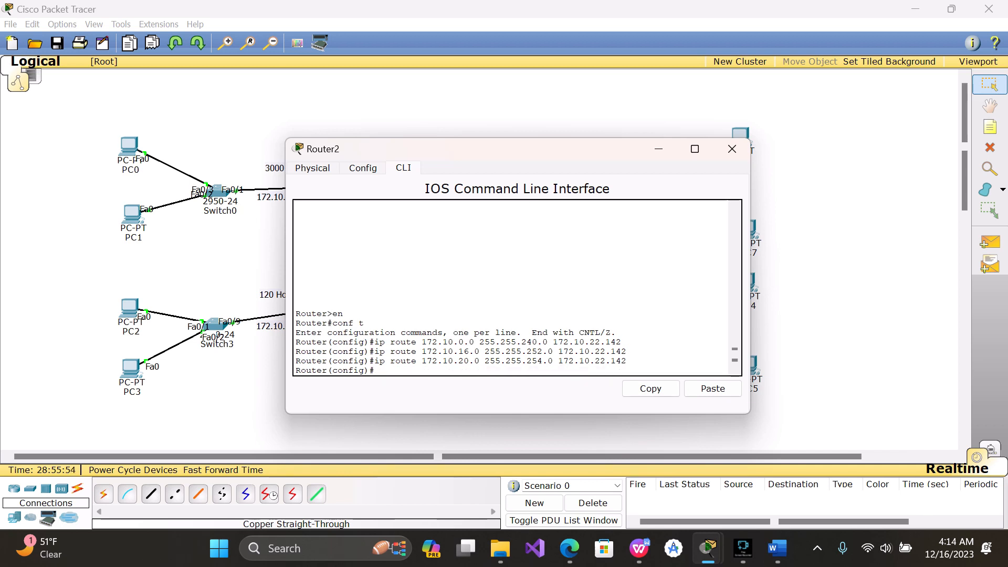
Leave configuration mode on Router2, display its routing table with show ip route, and close the router window
{"action": "type", "text": "exit"}
{"action": "key", "text": "Return"}
{"action": "key", "text": "Return"}
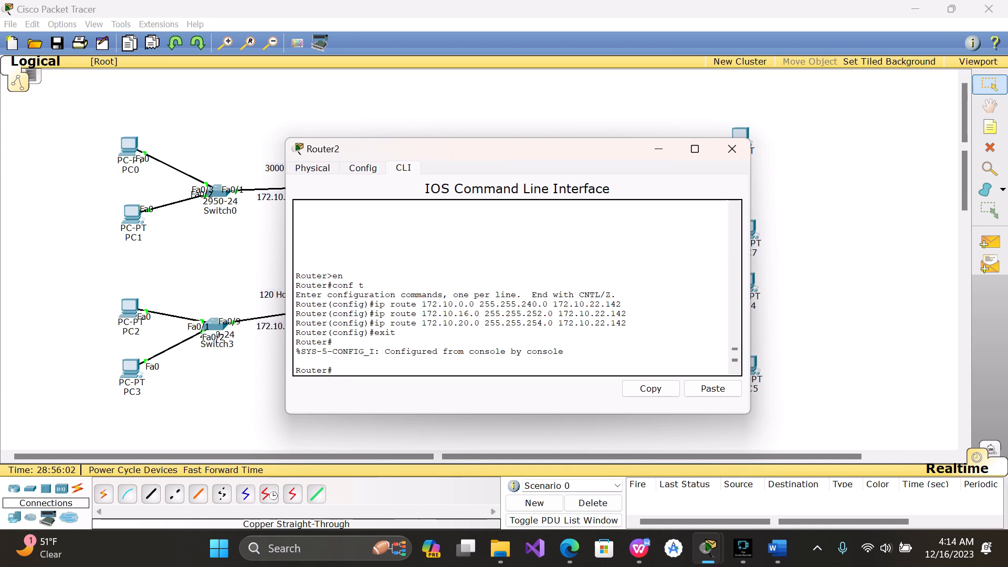
{"action": "type", "text": "show i[p"}
{"action": "key", "text": "BackSpace"}
{"action": "key", "text": "BackSpace"}
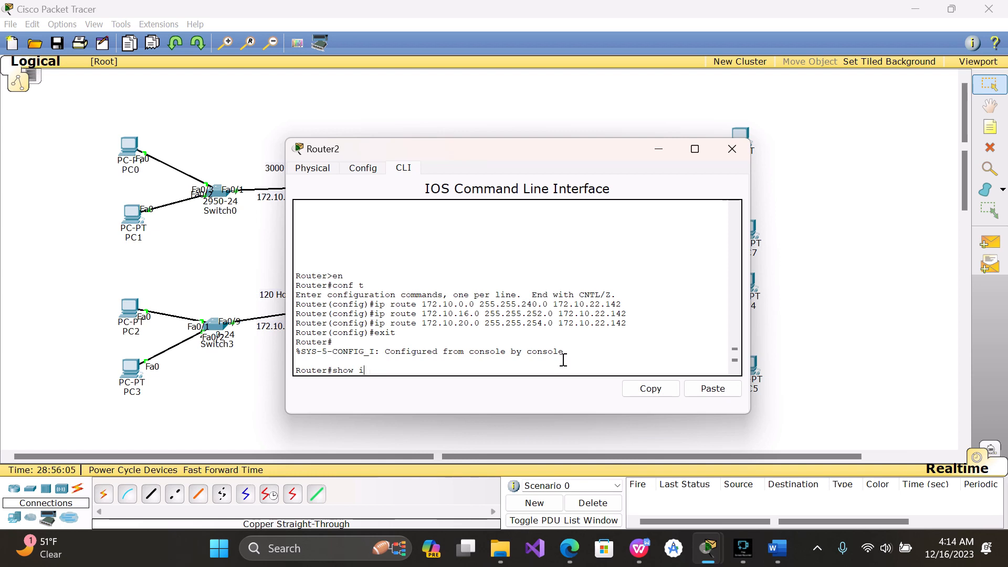
{"action": "type", "text": "p route"}
{"action": "key", "text": "Return"}
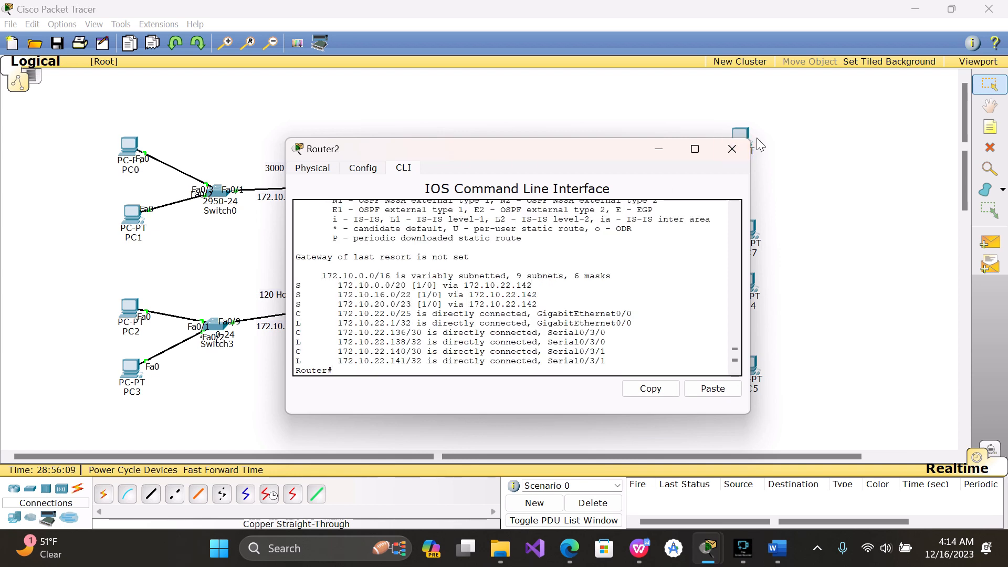
{"action": "left_click", "coordinate": [731, 149]}
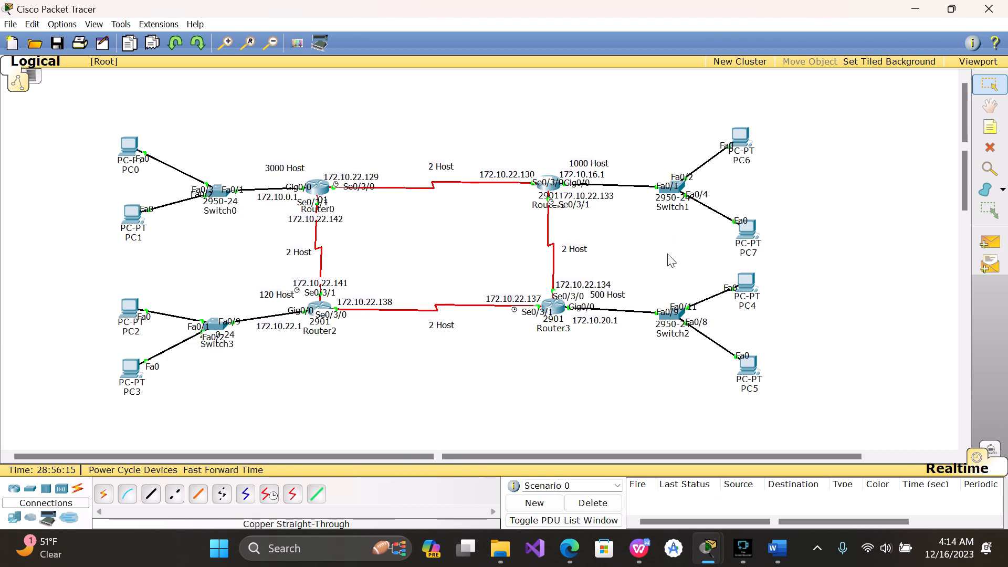
Open PC0's Command Prompt and ping 172.10.20.3
{"action": "left_click", "coordinate": [125, 151]}
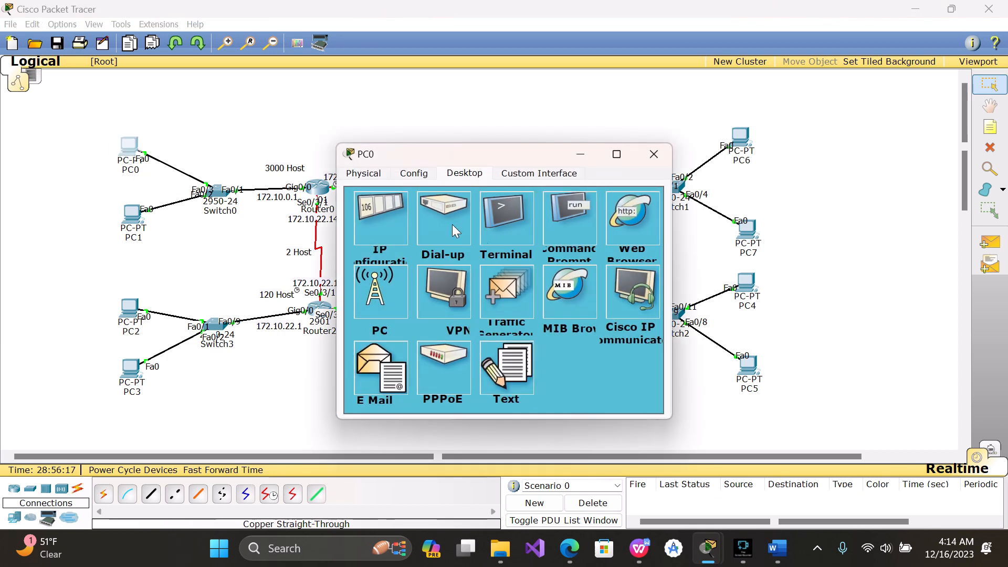
{"action": "left_click", "coordinate": [521, 223]}
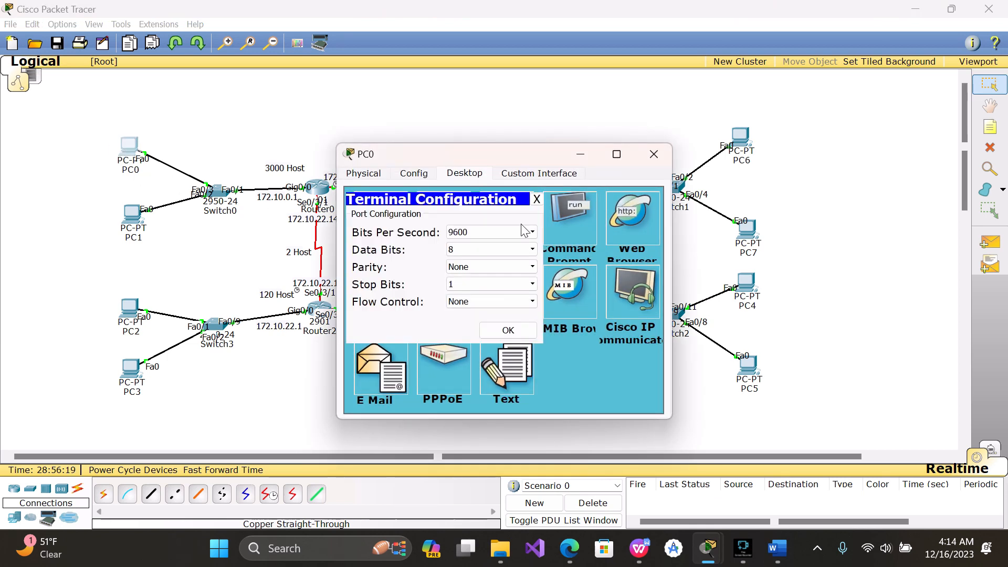
{"action": "left_click", "coordinate": [537, 199]}
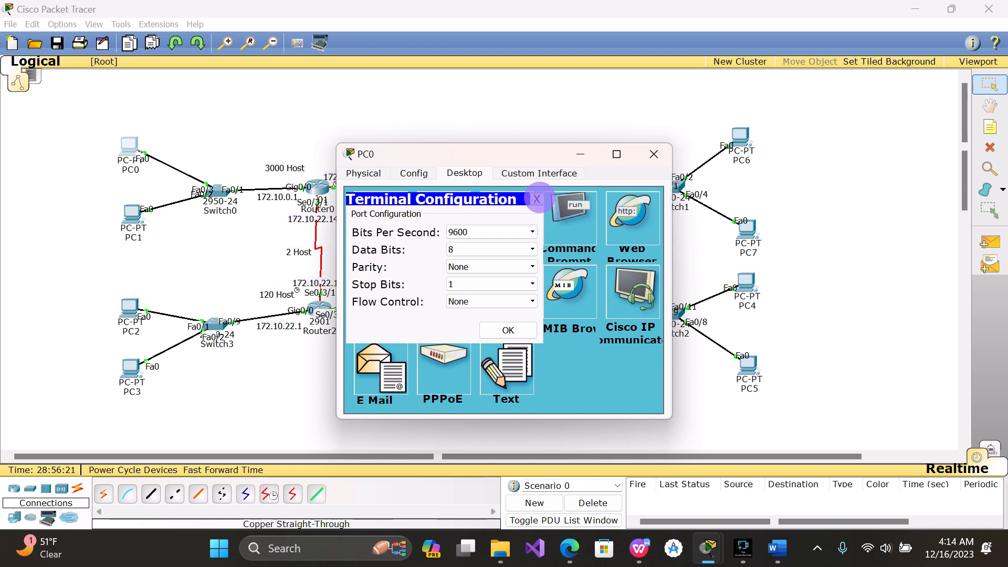
{"action": "left_click", "coordinate": [566, 225]}
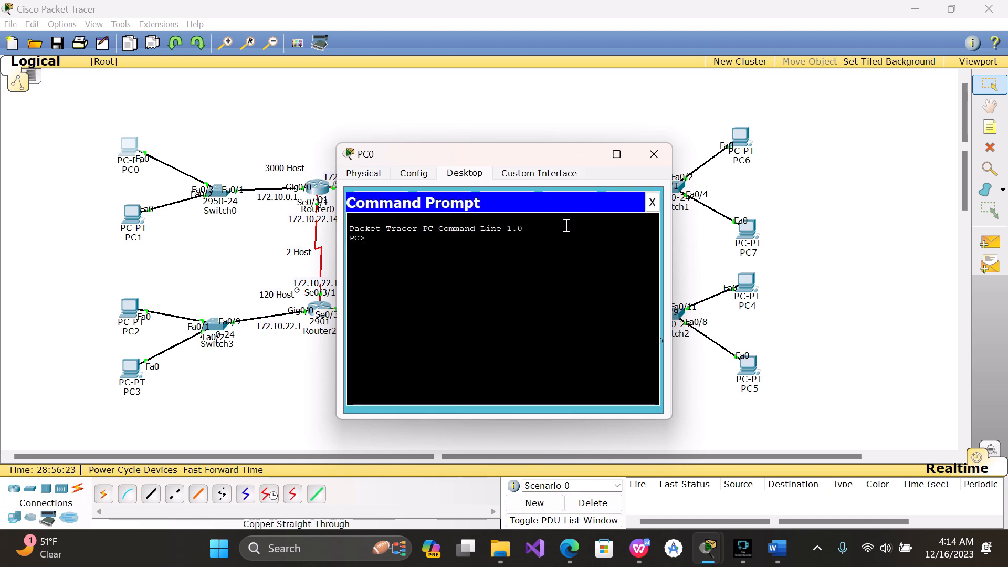
{"action": "type", "text": "ping"}
{"action": "key", "text": "BackSpace"}
{"action": "type", "text": "172.10.1"}
{"action": "key", "text": "BackSpace"}
{"action": "type", "text": "20.3"}
{"action": "key", "text": "Return"}
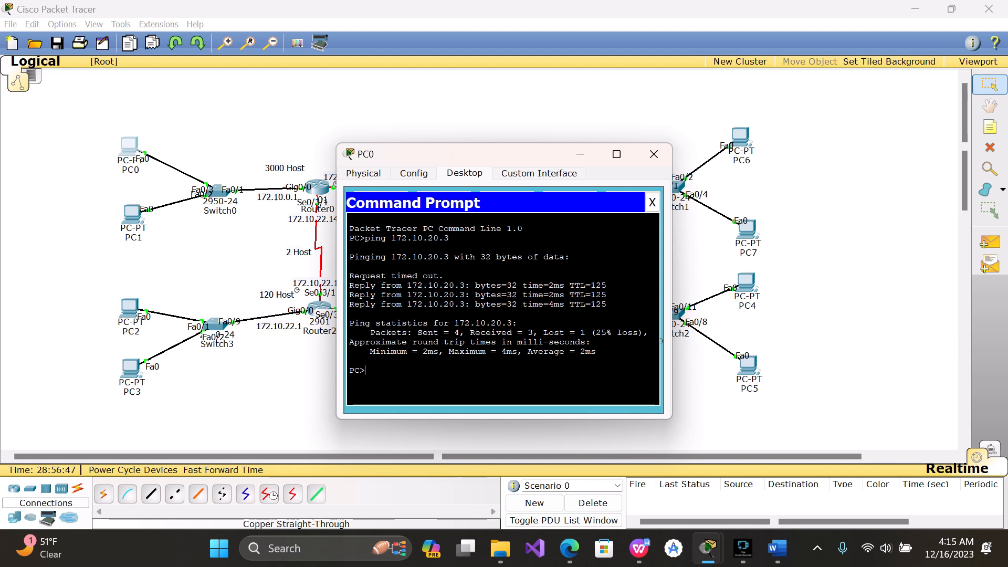
Repeat the ping to 172.10.20.3 from PC0 and close the PC0 window
{"action": "key", "text": "Up"}
{"action": "key", "text": "Return"}
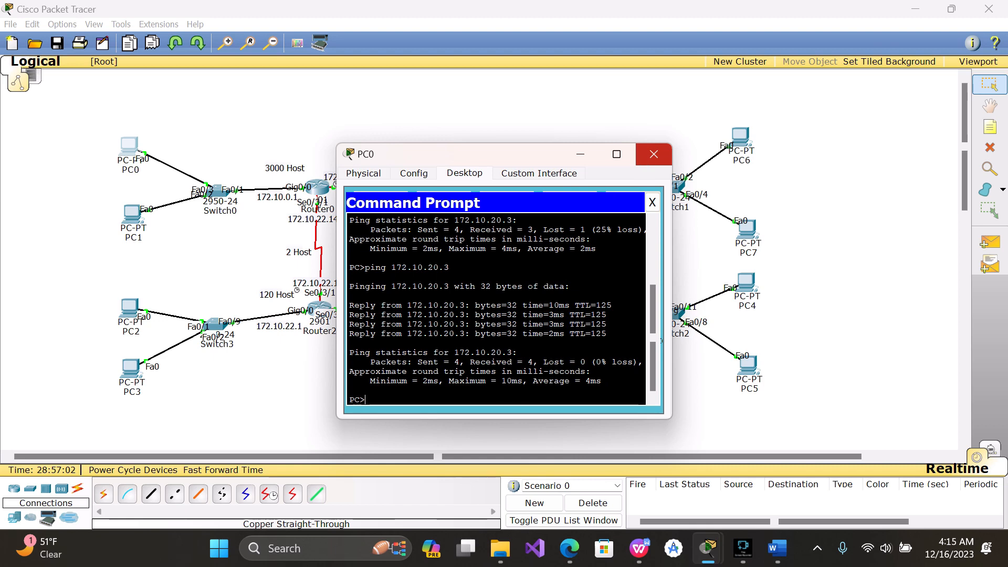
{"action": "left_click", "coordinate": [653, 154]}
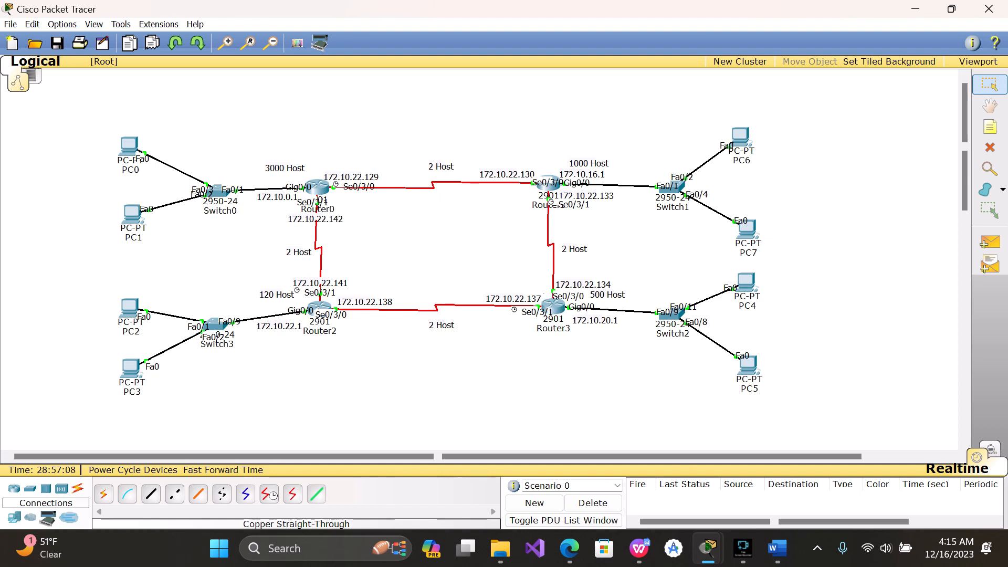
Activate the line drawing tool with its fill colour set to red
{"action": "mouse_move", "coordinate": [556, 318]}
{"action": "left_click", "coordinate": [1003, 190]}
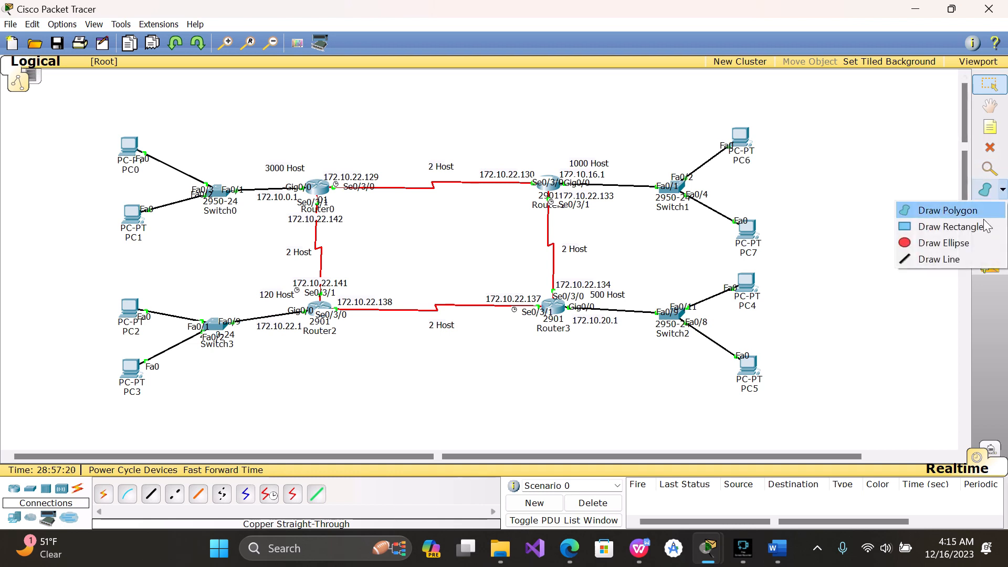
{"action": "left_click", "coordinate": [940, 260]}
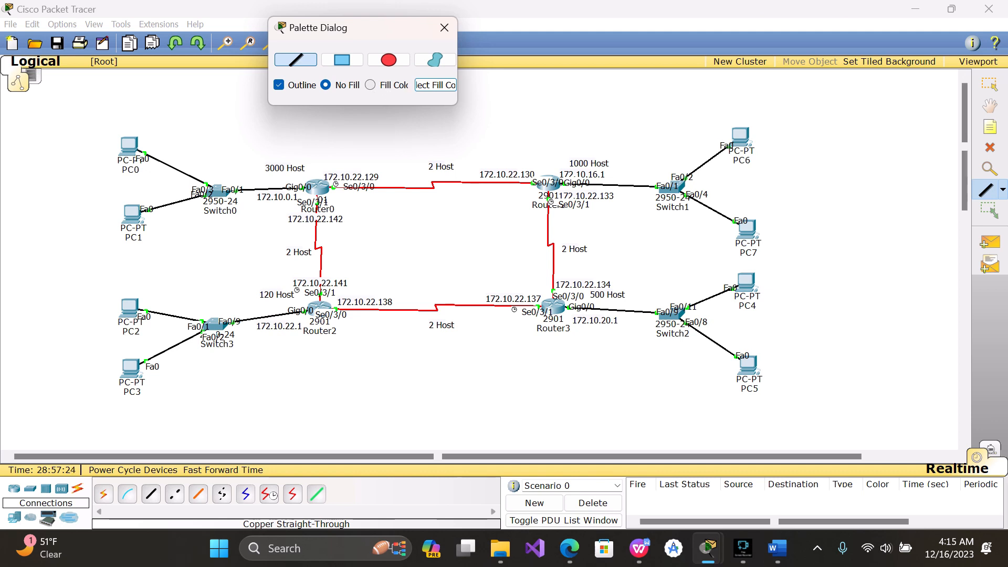
{"action": "left_click", "coordinate": [402, 87]}
{"action": "left_click", "coordinate": [435, 85]}
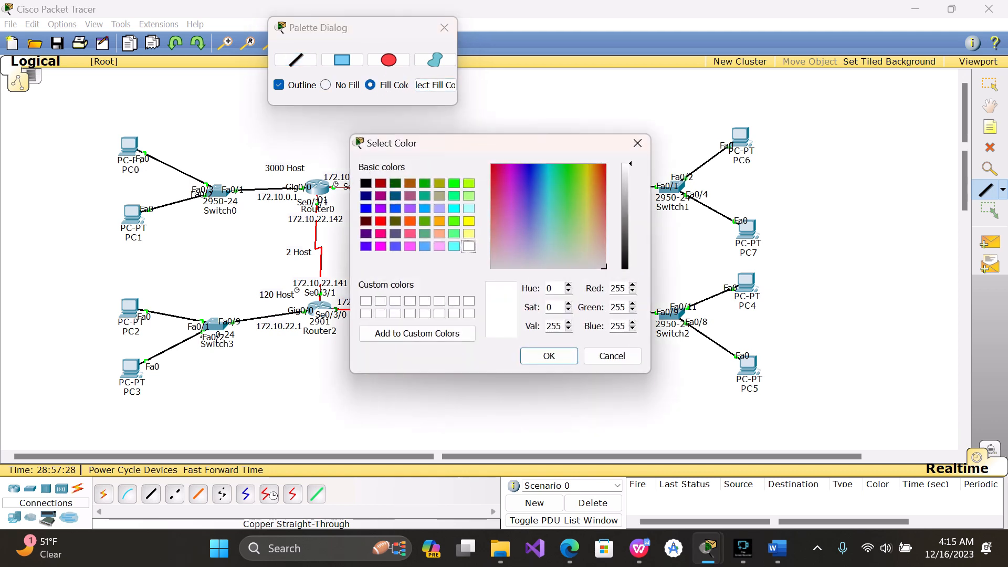
{"action": "left_click", "coordinate": [381, 221]}
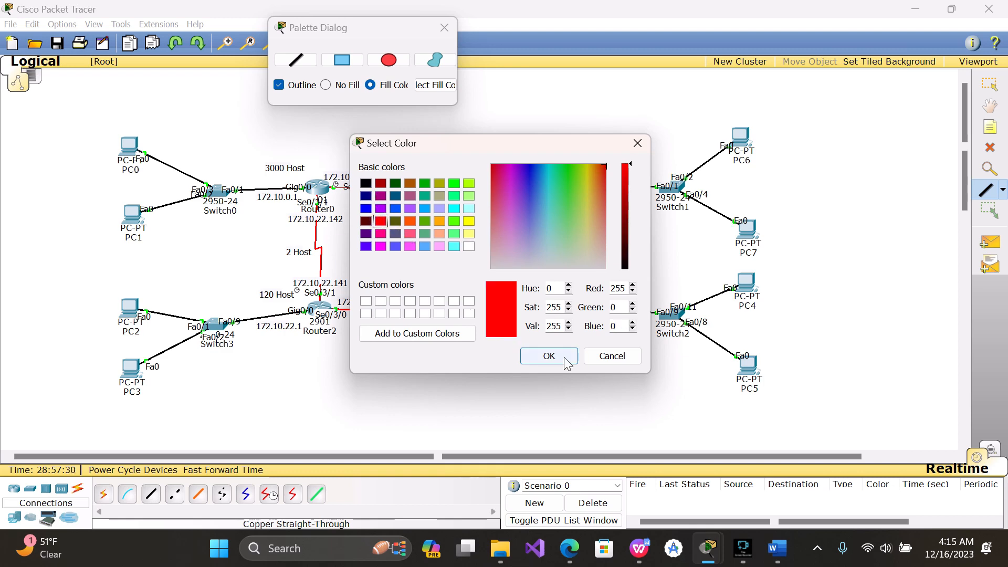
{"action": "left_click", "coordinate": [549, 355]}
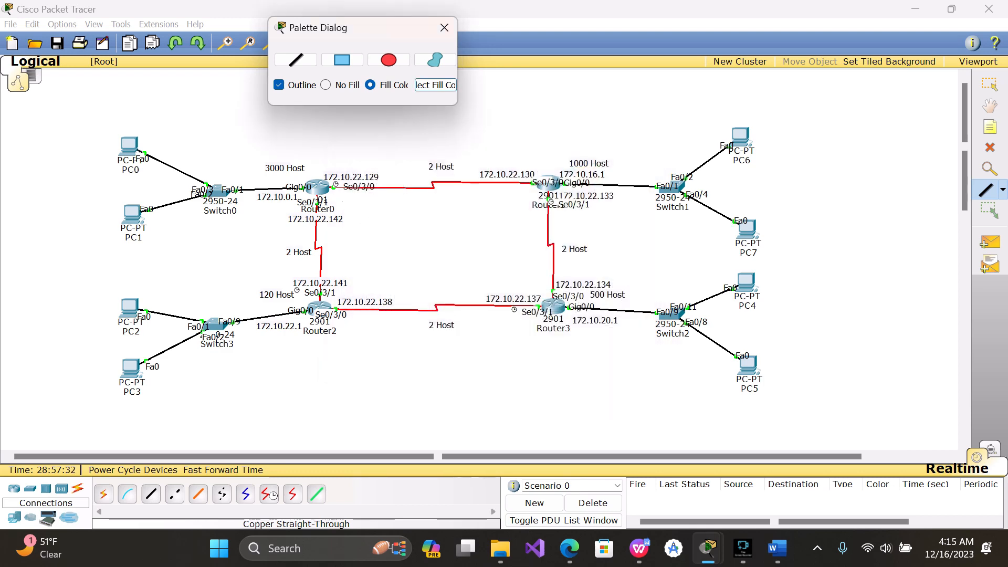
Draw three lines inside the serial ring, from Router0 to Router1, Router1 to Router3, and Router3 to Router2
{"action": "left_click", "coordinate": [340, 198]}
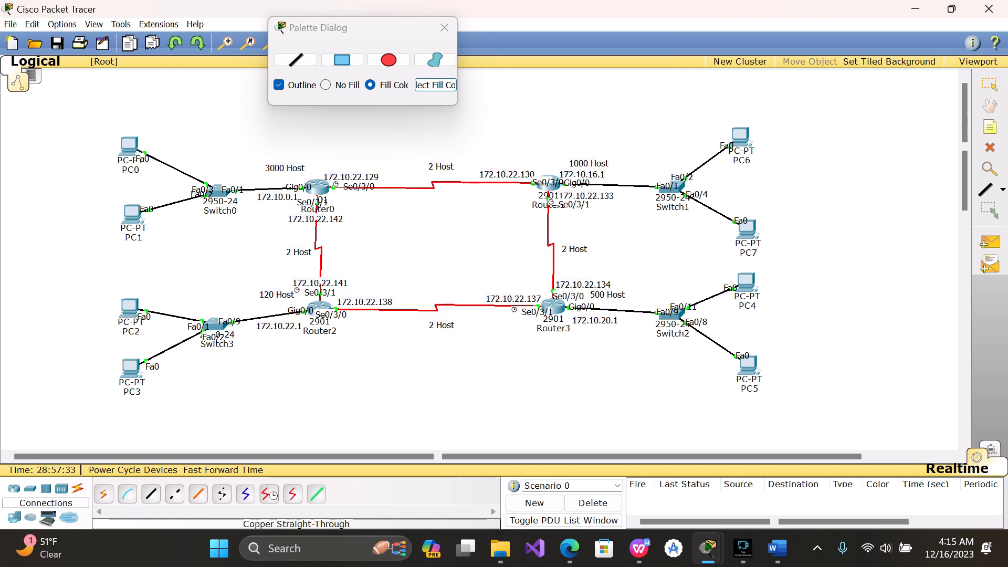
{"action": "left_click", "coordinate": [342, 193]}
{"action": "mouse_move", "coordinate": [341, 198]}
{"action": "left_mouse_down"}
{"action": "mouse_move", "coordinate": [520, 199]}
{"action": "mouse_move", "coordinate": [526, 290]}
{"action": "mouse_move", "coordinate": [522, 282]}
{"action": "mouse_move", "coordinate": [361, 285]}
{"action": "left_mouse_up"}
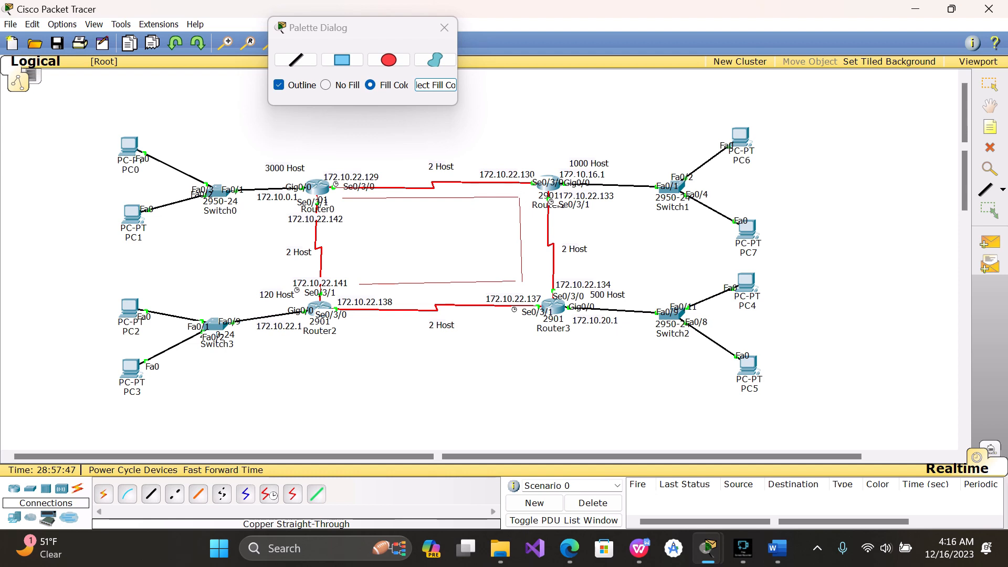
Add arrowheads to the inner lines at their Router1, Router3 and Router2 ends
{"action": "mouse_move", "coordinate": [509, 189]}
{"action": "left_mouse_down"}
{"action": "mouse_move", "coordinate": [517, 196]}
{"action": "mouse_move", "coordinate": [508, 205]}
{"action": "left_mouse_up"}
{"action": "left_click_drag", "start_coordinate": [509, 268], "coordinate": [521, 280]}
{"action": "left_click", "coordinate": [356, 279]}
Close the inner loop with a line from Router2 up to Router0, ending in an arrowhead at Router0
{"action": "left_click_drag", "start_coordinate": [358, 282], "coordinate": [345, 203]}
{"action": "key", "text": "ctrl+z"}
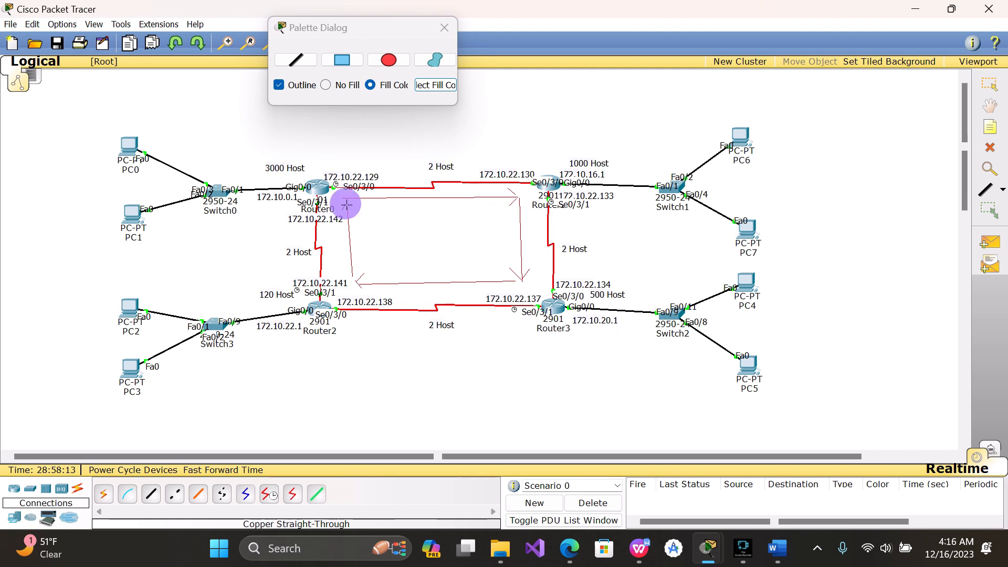
{"action": "left_click_drag", "start_coordinate": [347, 202], "coordinate": [351, 209]}
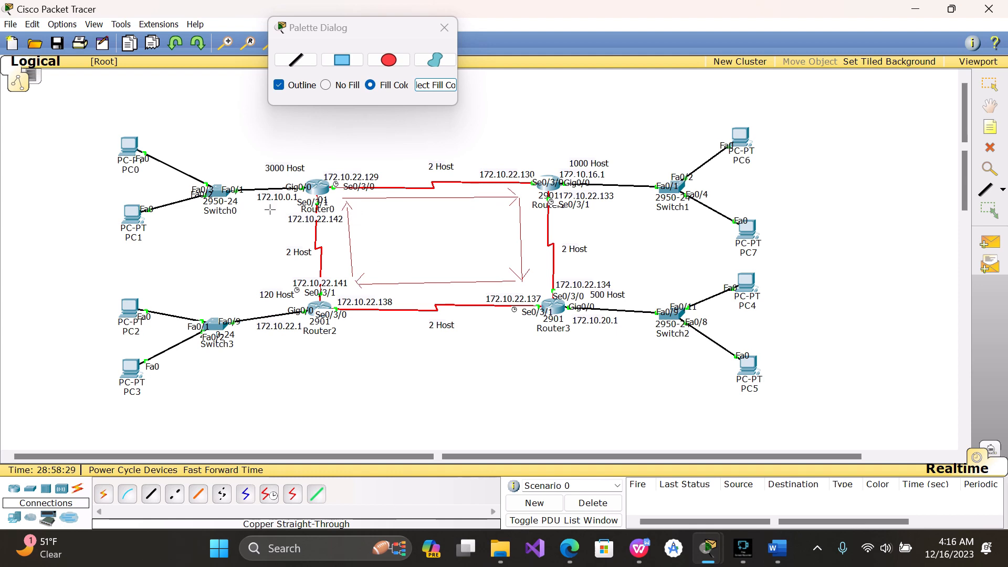
Draw an arrow outside the ring from Router0 down to Router2
{"action": "left_click_drag", "start_coordinate": [270, 210], "coordinate": [277, 289]}
{"action": "left_click", "coordinate": [273, 302]}
{"action": "left_click", "coordinate": [283, 304]}
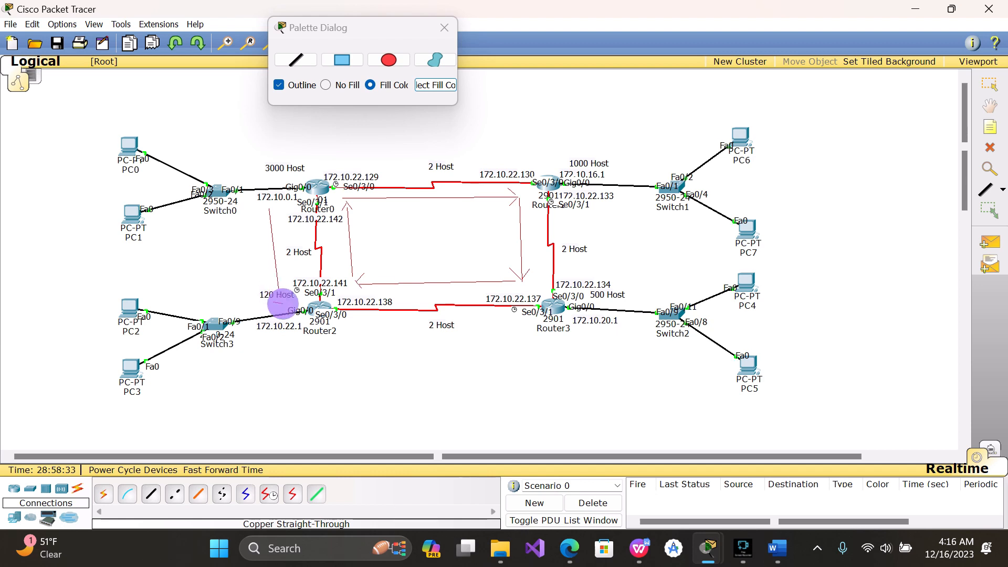
{"action": "left_click", "coordinate": [287, 306]}
{"action": "left_click", "coordinate": [289, 292]}
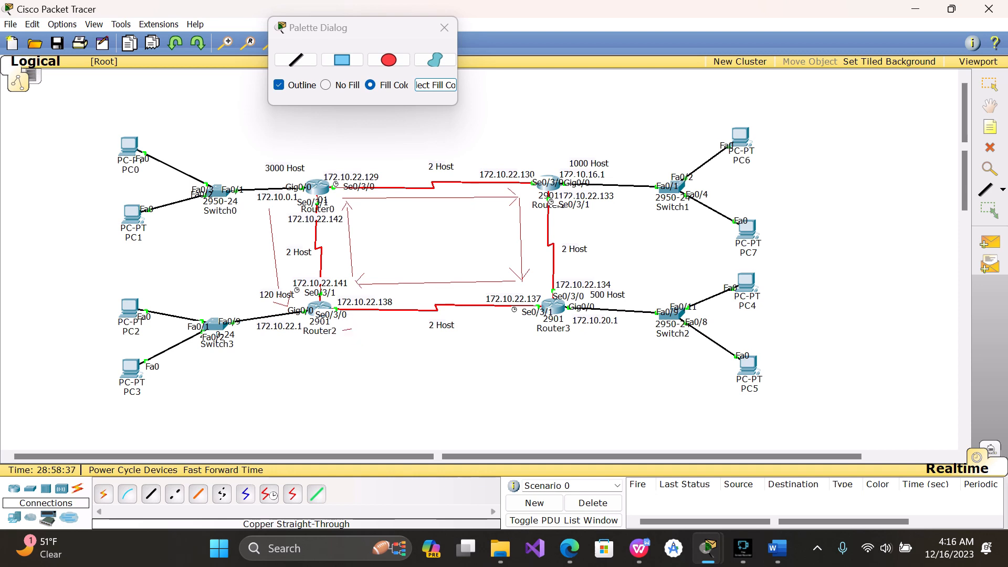
Draw an arrow below the lower serial link from Router2 to Router3
{"action": "left_click_drag", "start_coordinate": [343, 331], "coordinate": [547, 333]}
{"action": "left_click", "coordinate": [542, 320]}
{"action": "left_click_drag", "start_coordinate": [556, 337], "coordinate": [549, 342]}
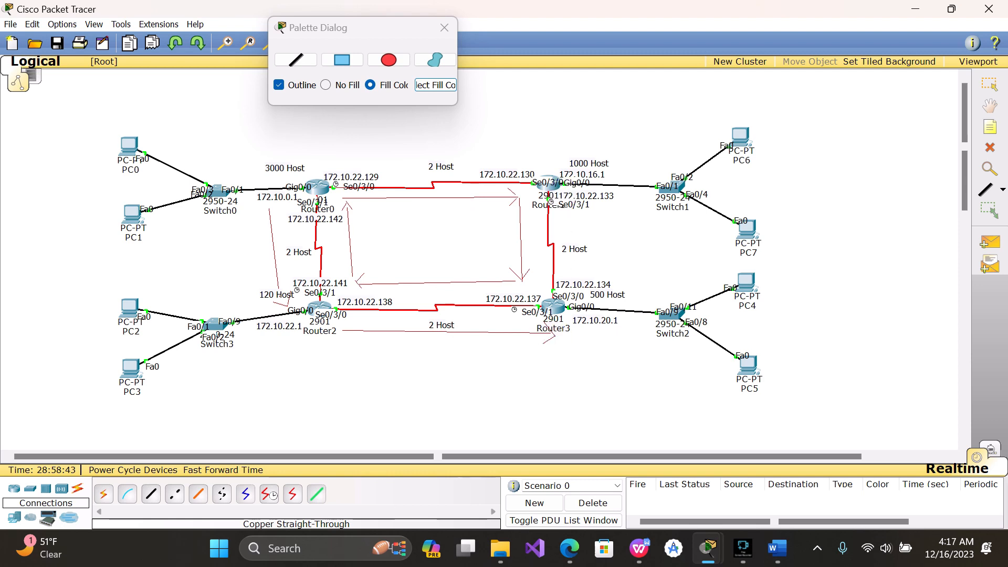
Draw a line on the outer side of the Router1–Router3 link and an arrow above the upper link from Router1 to Router0
{"action": "mouse_move", "coordinate": [566, 205]}
{"action": "left_mouse_down"}
{"action": "mouse_move", "coordinate": [572, 287]}
{"action": "mouse_move", "coordinate": [562, 300]}
{"action": "left_mouse_up"}
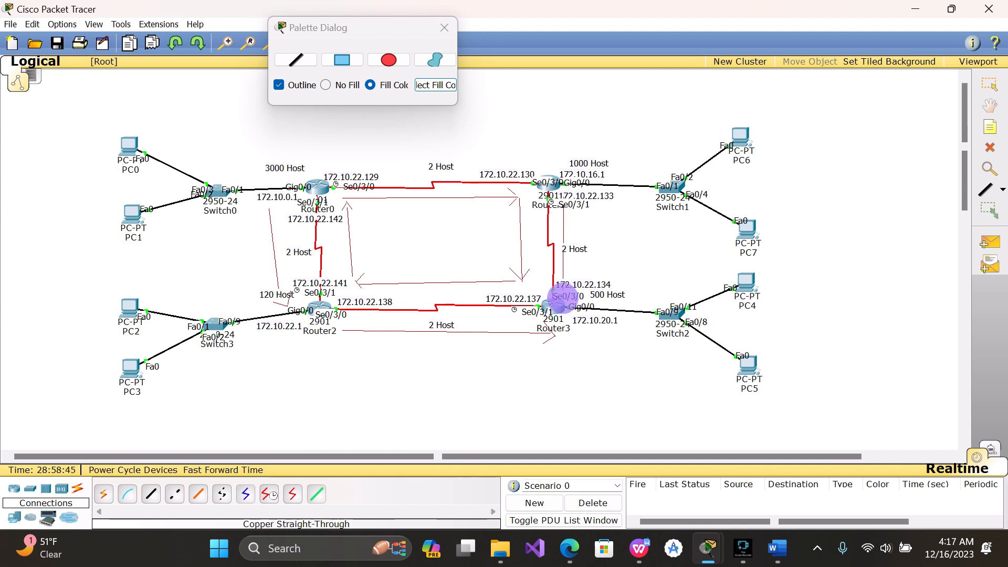
{"action": "left_click", "coordinate": [567, 298]}
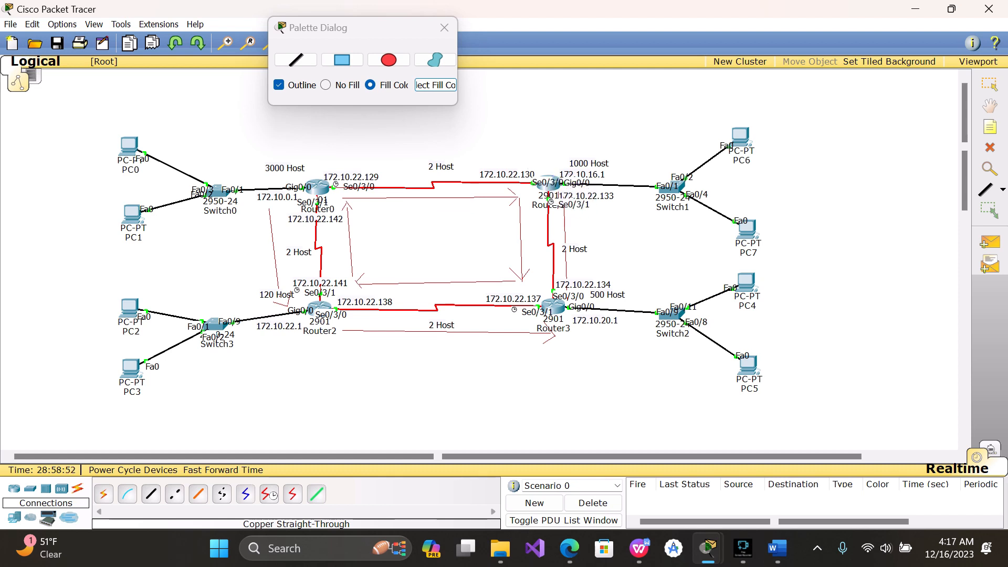
{"action": "left_click_drag", "start_coordinate": [538, 163], "coordinate": [315, 161]}
{"action": "left_click_drag", "start_coordinate": [312, 161], "coordinate": [324, 155]}
{"action": "left_click_drag", "start_coordinate": [310, 160], "coordinate": [319, 169]}
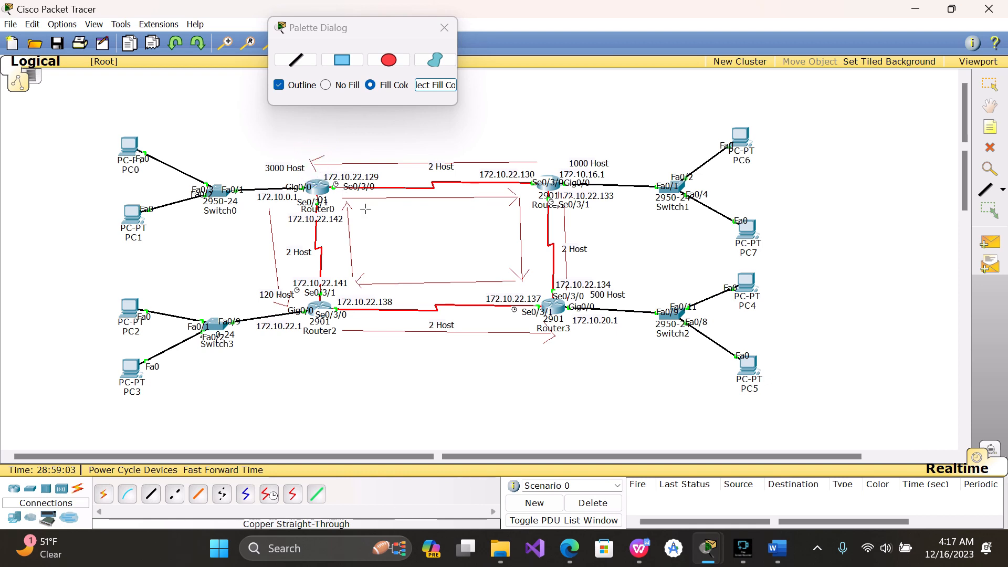
Switch to the VLSM Subnetting document in Word and start a routing diagram reading "(R)N---→N" below the static routing command
{"action": "left_click", "coordinate": [768, 550]}
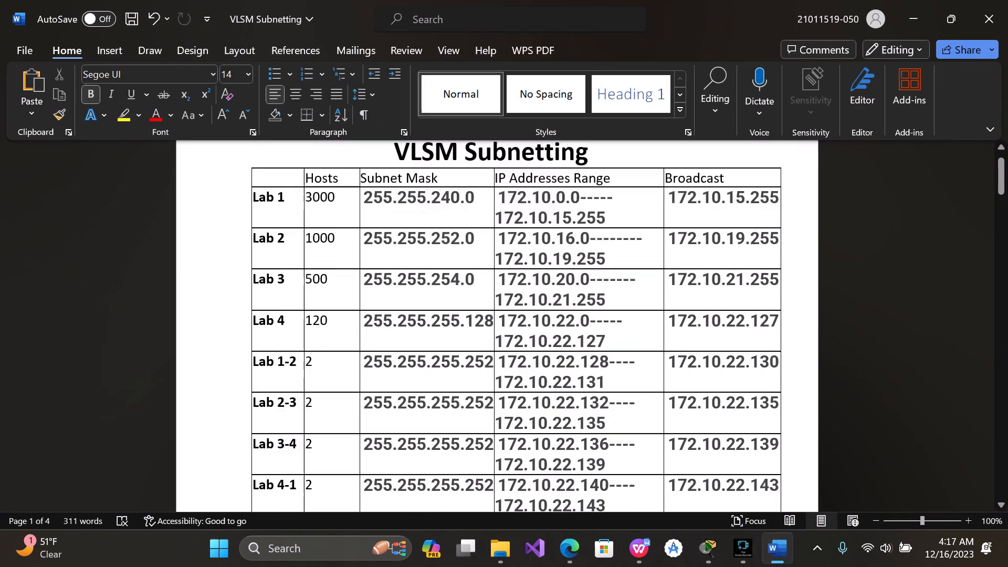
{"action": "scroll", "coordinate": [493, 365], "scroll_direction": "down", "scroll_amount": 20}
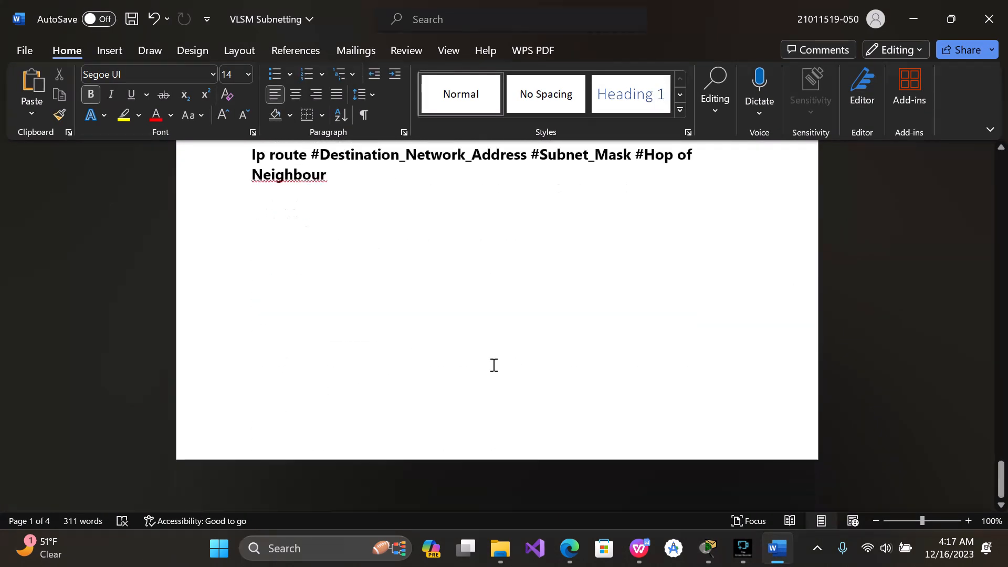
{"action": "scroll", "coordinate": [494, 364], "scroll_direction": "up", "scroll_amount": 2}
{"action": "left_click", "coordinate": [488, 365]}
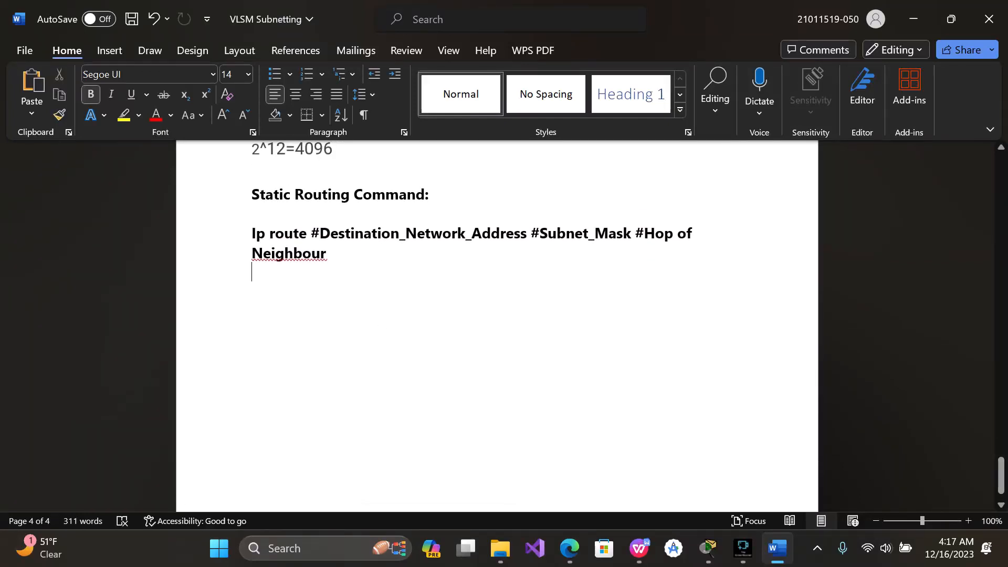
{"action": "key", "text": "Return"}
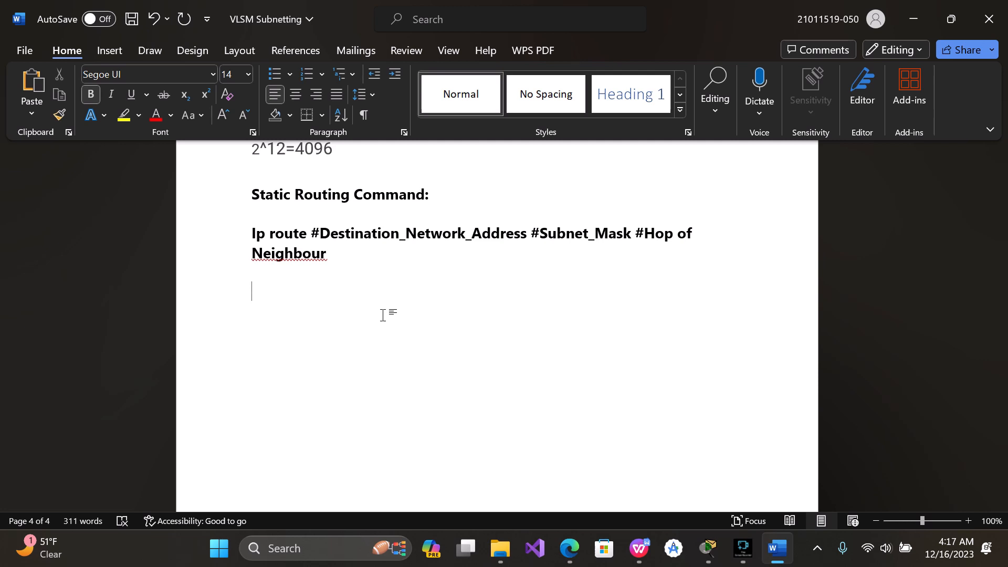
{"action": "type", "text": "()"}
{"action": "type", "text": "R)N---→"}
{"action": "type", "text": "N"}
{"action": "type", "text": "----->"}
{"action": "type", "text": "N"}
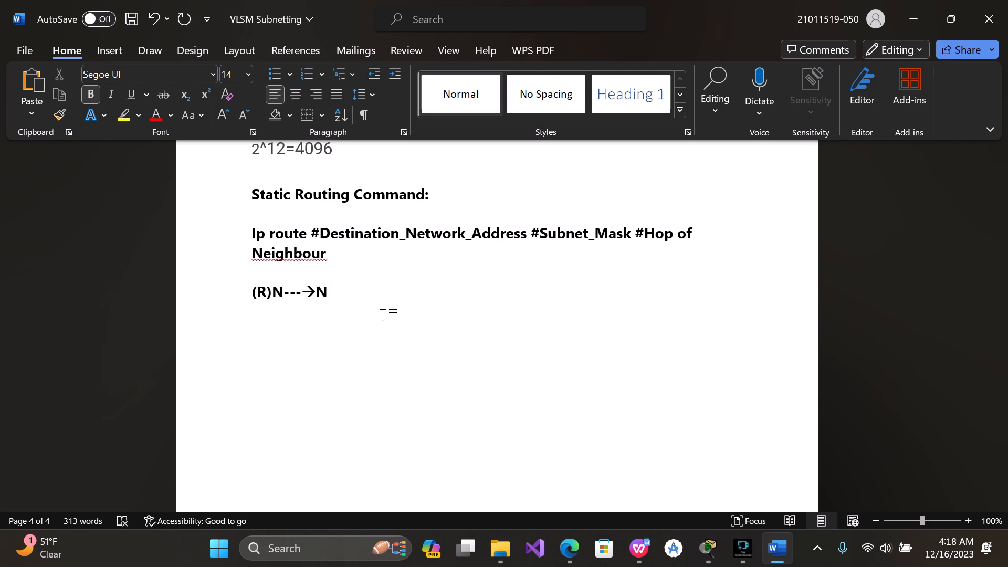
Extend the routing diagram with a second router and its outgoing link, "(R)N--------→N"
{"action": "type", "text": "()"}
{"action": "key", "text": "Left"}
{"action": "type", "text": "R"}
{"action": "key", "text": "Right"}
{"action": "type", "text": "n"}
{"action": "key", "text": "BackSpace"}
{"action": "type", "text": ","}
{"action": "key", "text": "BackSpace"}
{"action": "type", "text": "N"}
{"action": "type", "text": "----------"}
{"action": "type", "text": ">"}
{"action": "type", "text": "N"}
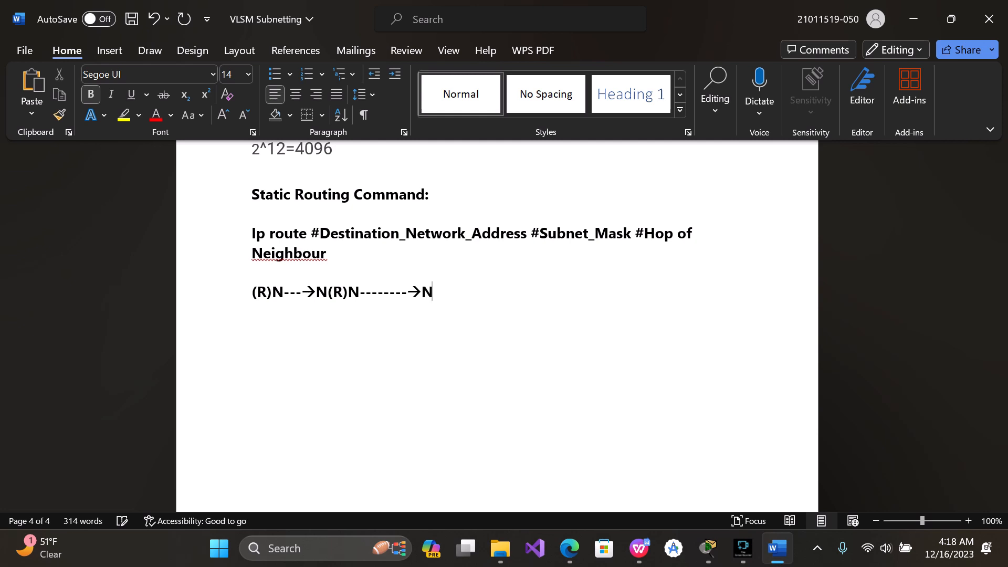
Finish the routing diagram line with a third router, "(R)N"
{"action": "type", "text": "()N"}
{"action": "key", "text": "Left"}
{"action": "type", "text": "R"}
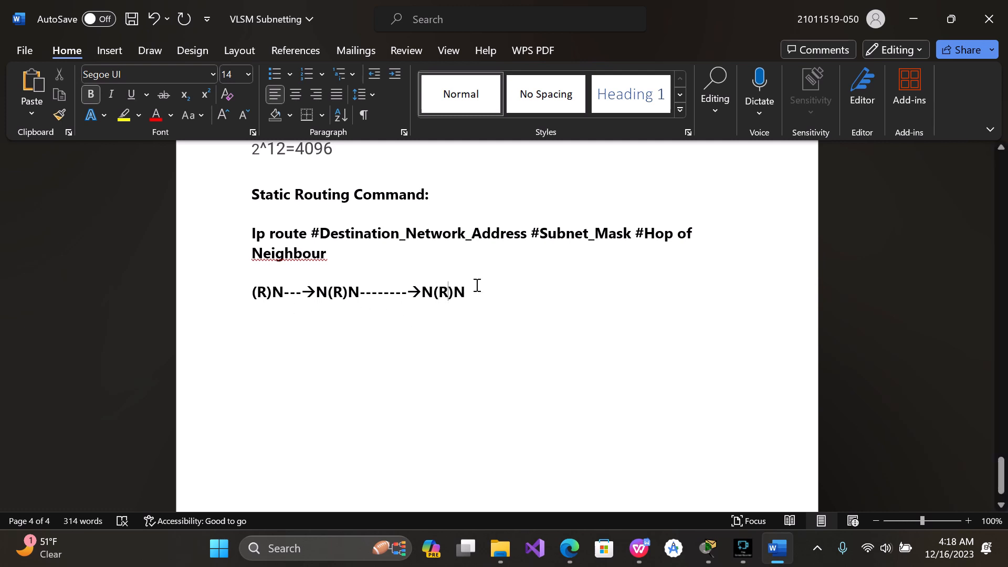
{"action": "key", "text": "End"}
Number the diagram's second router R2 and its third router R3
{"action": "left_click", "coordinate": [343, 292]}
{"action": "type", "text": "2"}
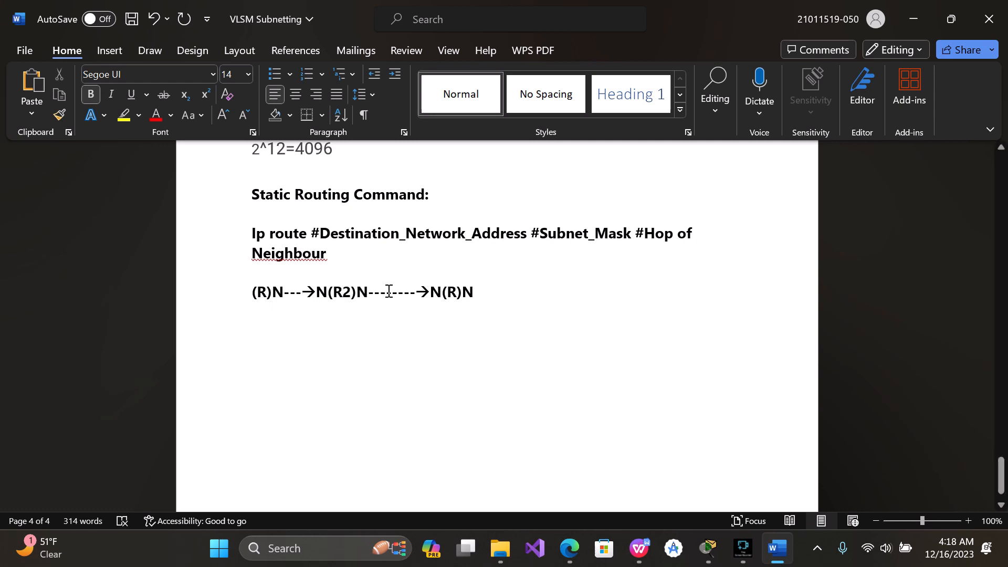
{"action": "left_click", "coordinate": [456, 292]}
{"action": "type", "text": "3"}
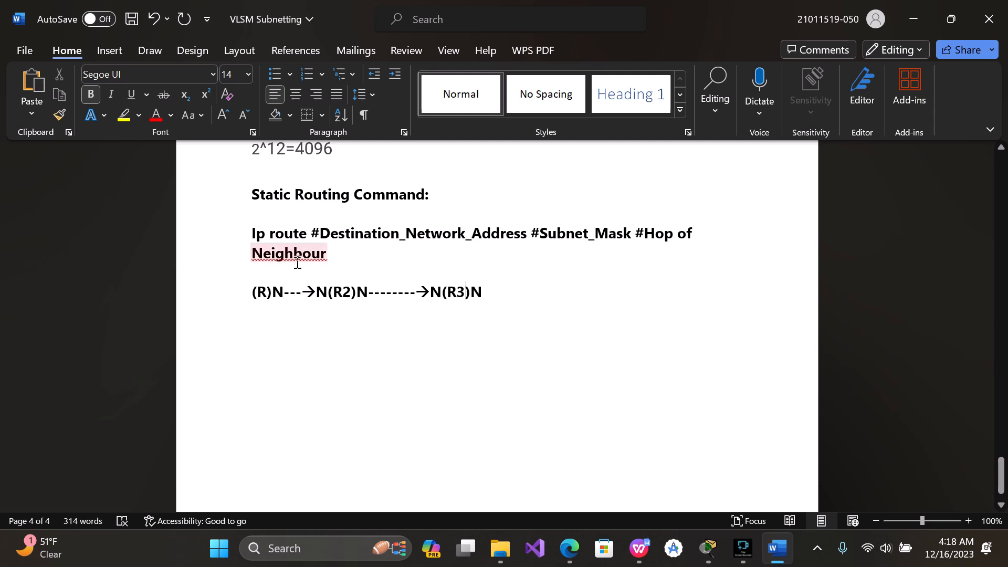
Examine the neighbour-side hop markers around R2 and R3 in the routing diagram, and the VLSM Subnetting table
{"action": "double_click", "coordinate": [318, 293]}
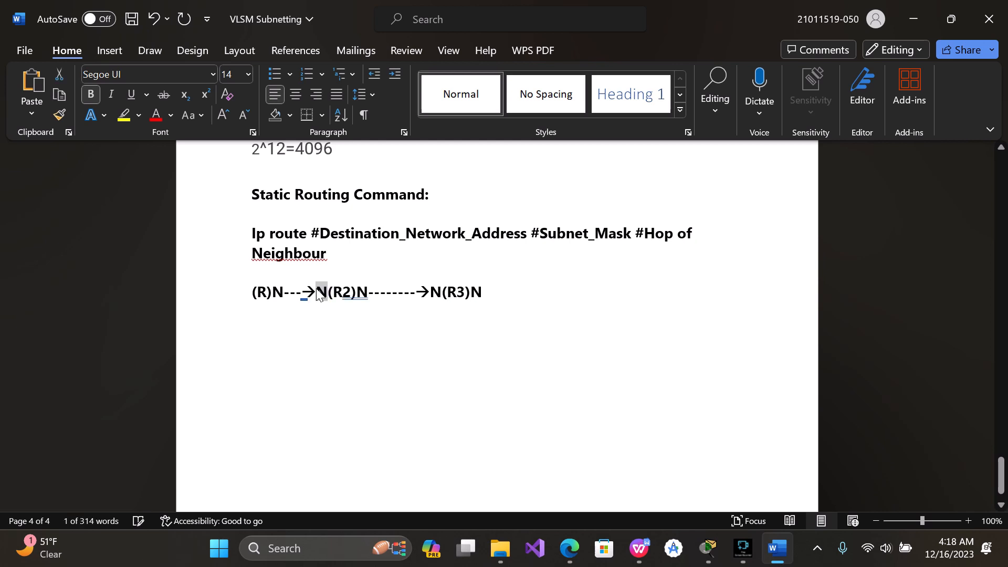
{"action": "key", "text": "alt+Tab"}
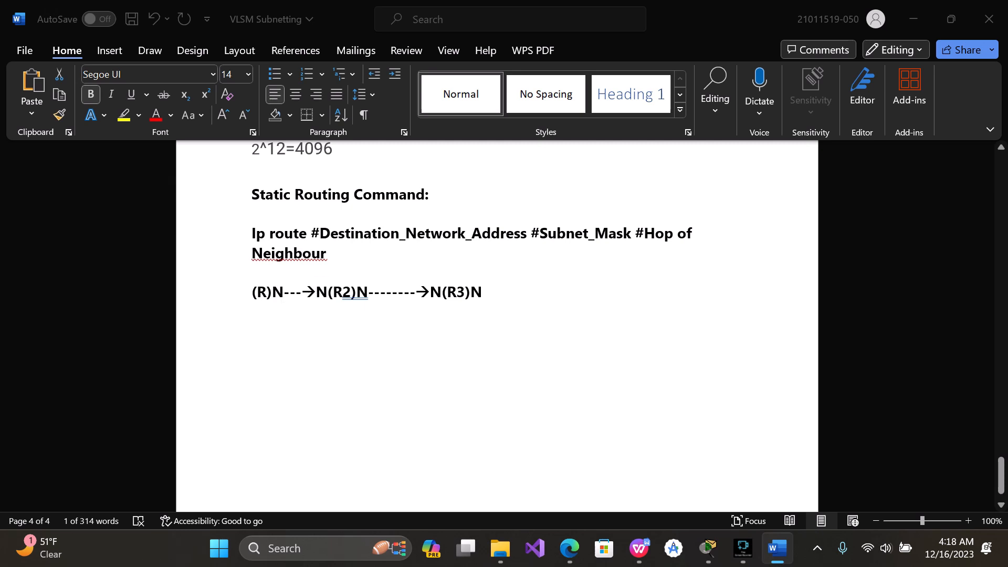
{"action": "double_click", "coordinate": [320, 295]}
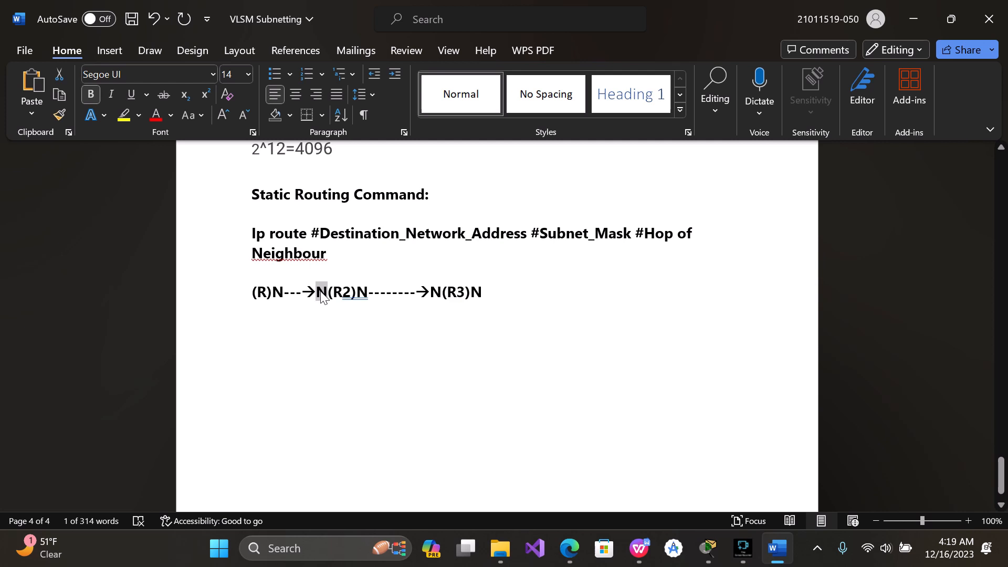
{"action": "left_click", "coordinate": [462, 298]}
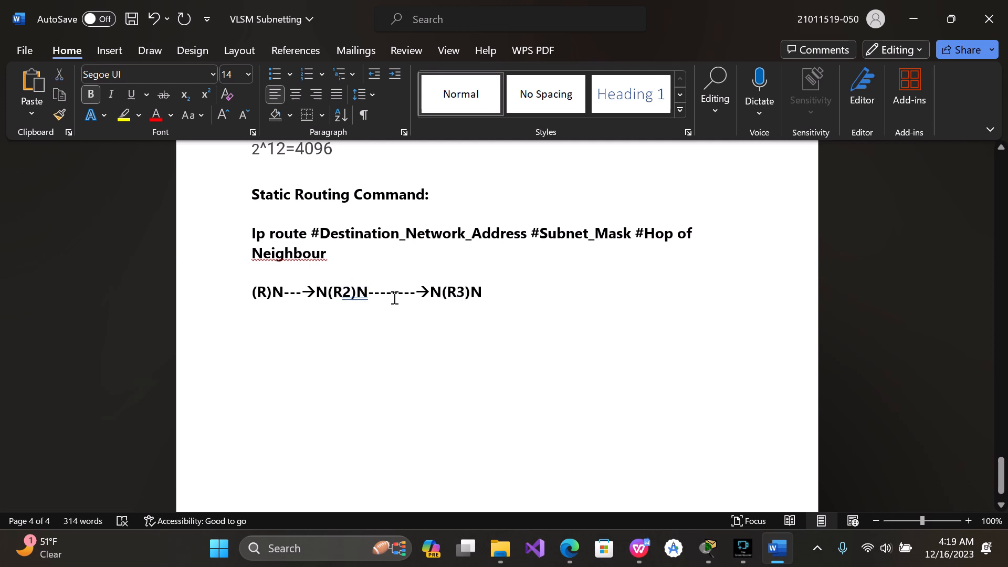
{"action": "left_click", "coordinate": [417, 297]}
{"action": "left_click", "coordinate": [358, 294]}
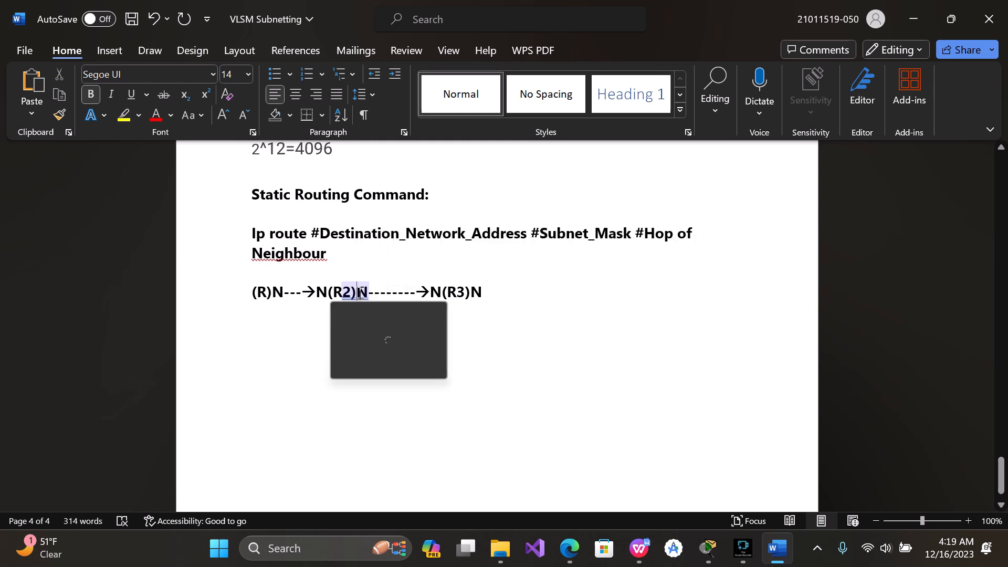
{"action": "left_click", "coordinate": [513, 284]}
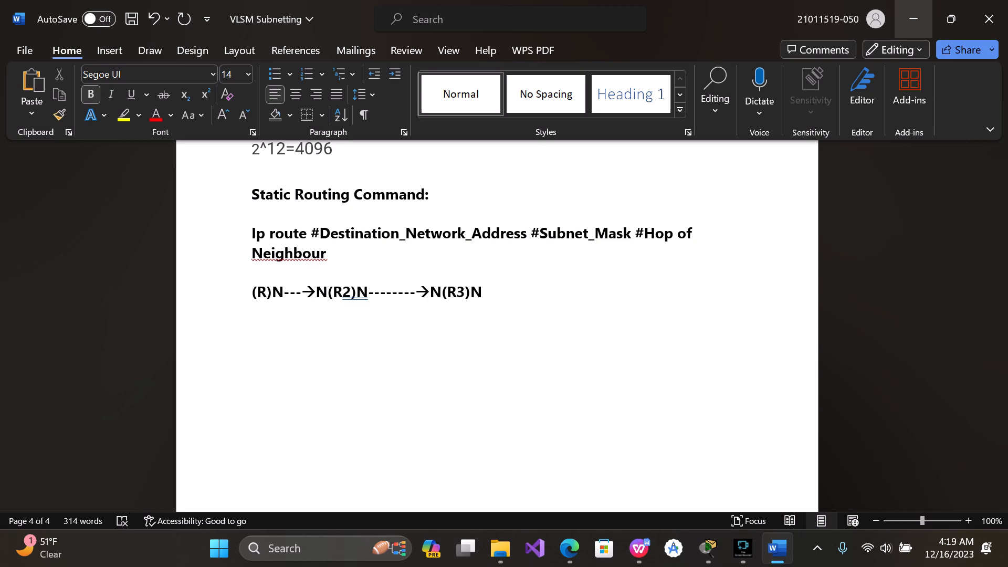
{"action": "scroll", "coordinate": [924, 29], "scroll_direction": "up", "scroll_amount": 20}
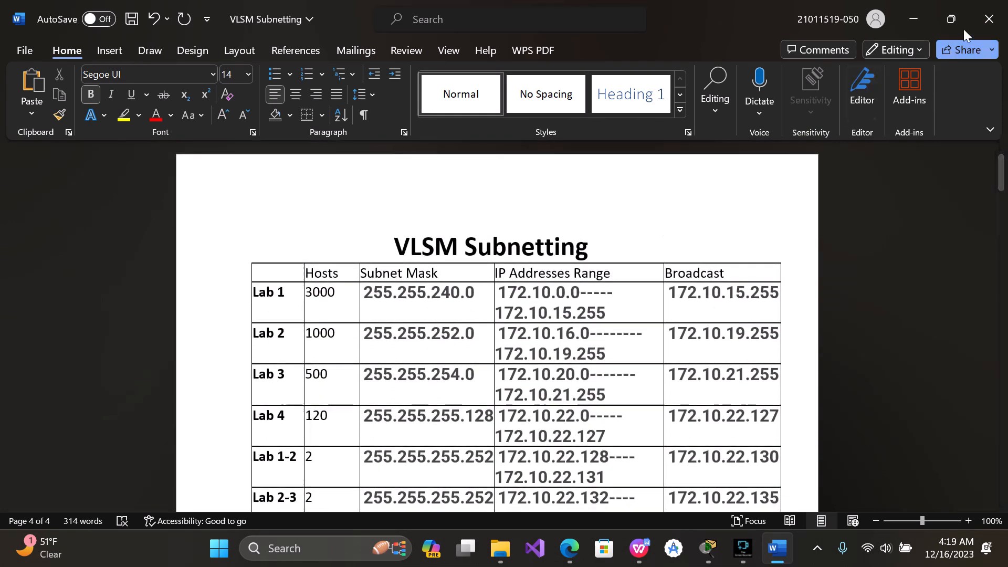
Switch to Cisco Packet Tracer, close the drawing palette and return to selection mode
{"action": "left_click", "coordinate": [924, 11]}
{"action": "left_click", "coordinate": [563, 362]}
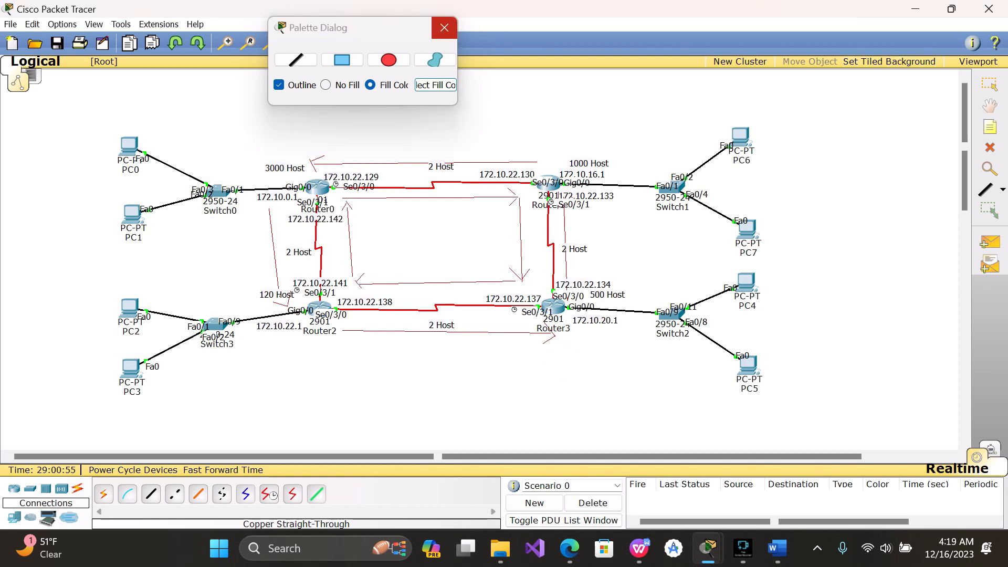
{"action": "left_click", "coordinate": [444, 27]}
{"action": "left_click", "coordinate": [891, 177]}
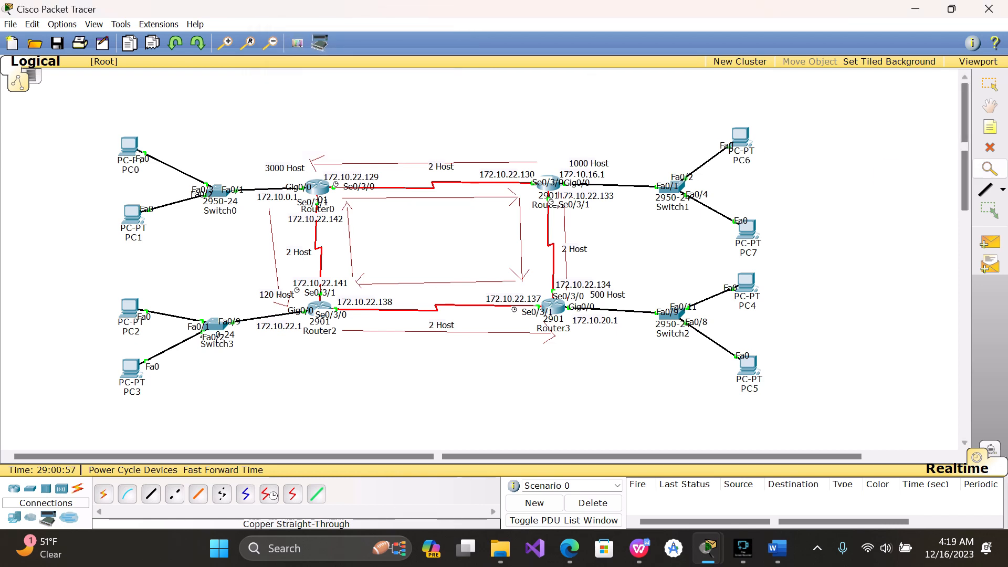
{"action": "left_click", "coordinate": [985, 148]}
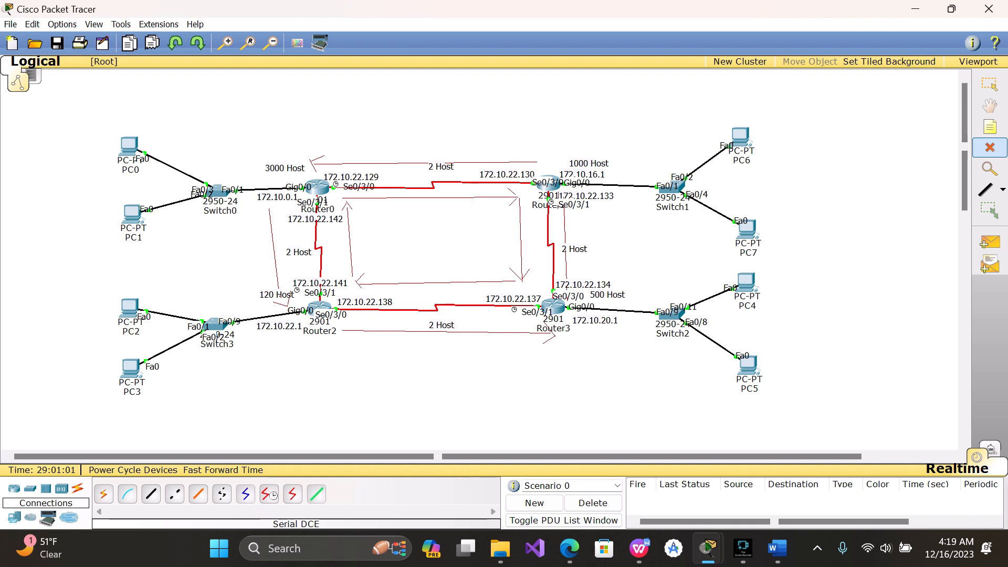
{"action": "left_click", "coordinate": [269, 493]}
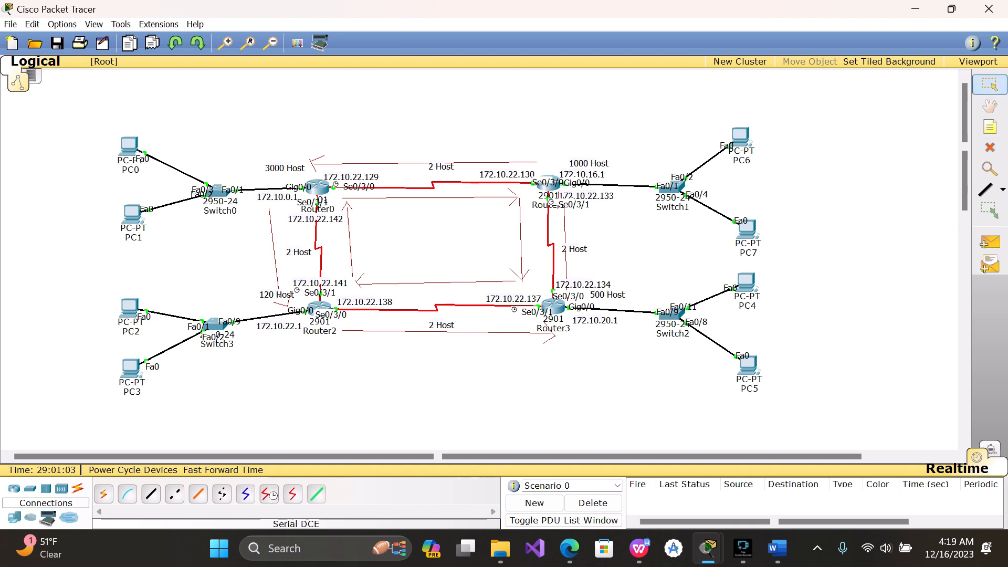
Open Router0's command line and enter global configuration mode with EN and CONF T
{"action": "left_click", "coordinate": [317, 187]}
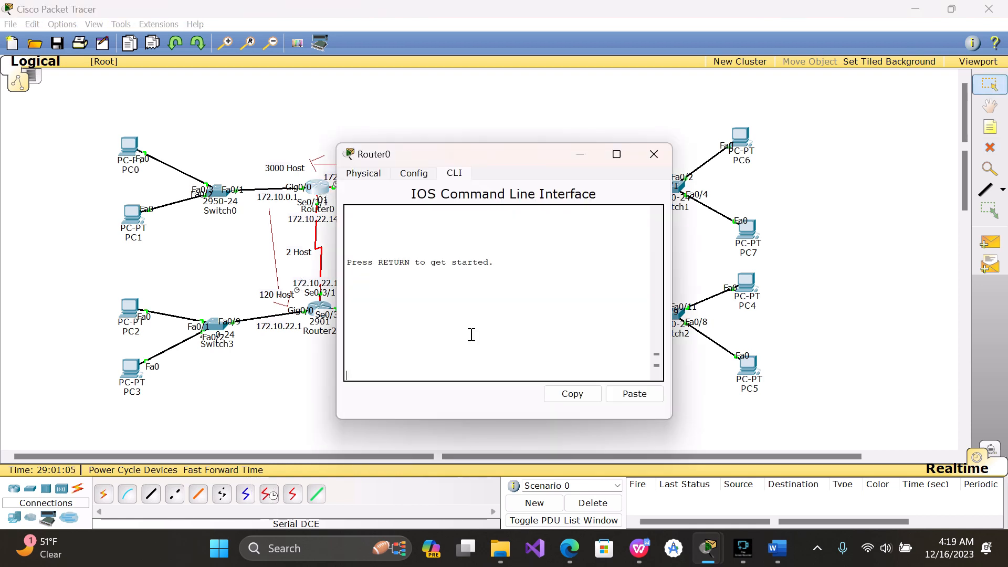
{"action": "key", "text": "Return"}
{"action": "type", "text": "EN "}
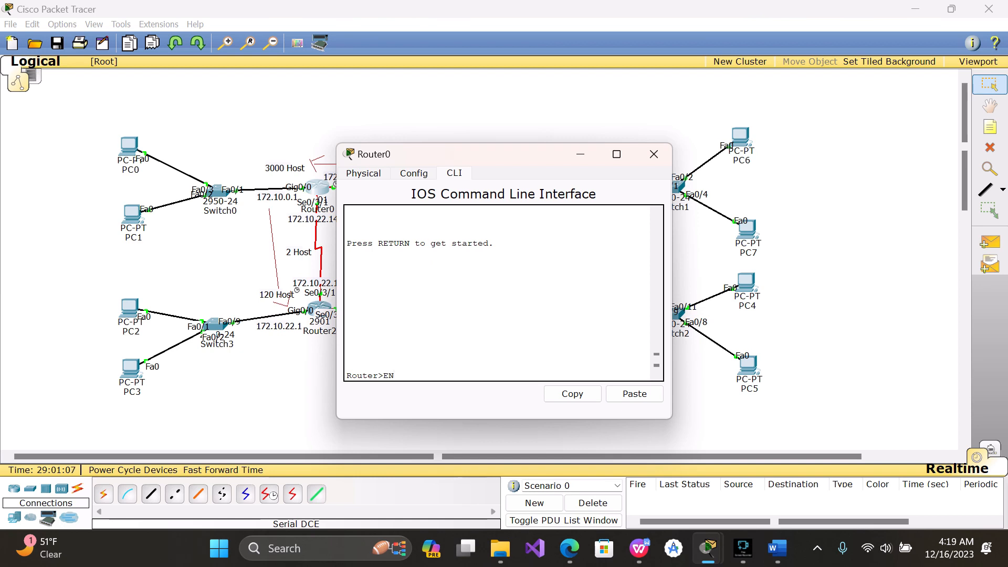
{"action": "type", "text": "]"}
{"action": "key", "text": "Return"}
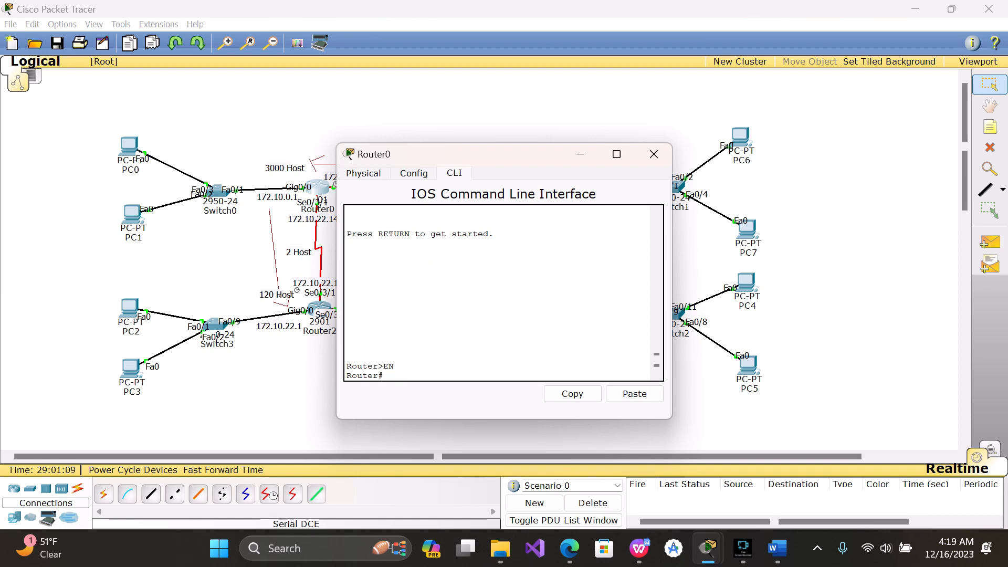
{"action": "type", "text": "CONF T"}
{"action": "key", "text": "Return"}
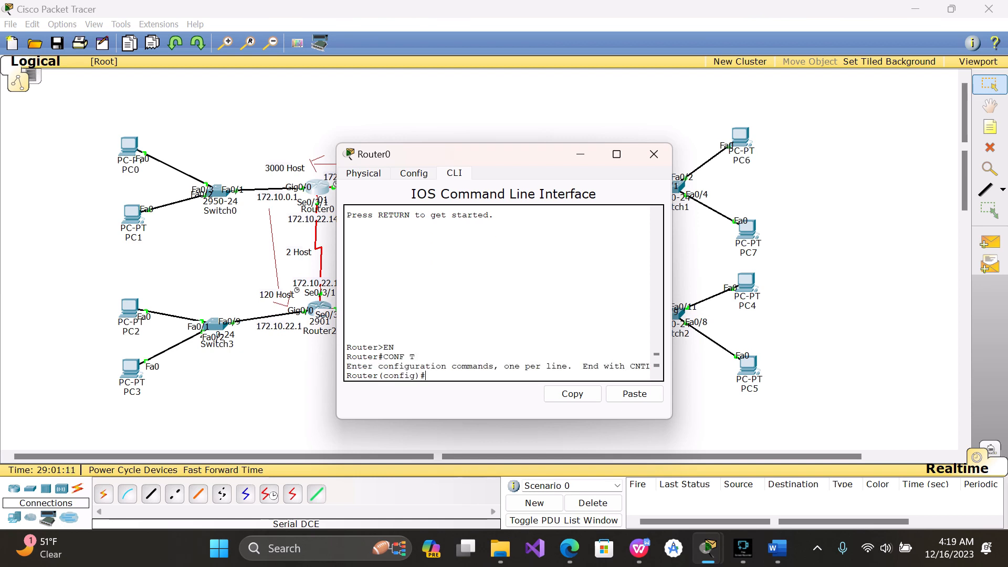
Begin an "ip route" command on Router0, widen its window and move it clear of the topology
{"action": "type", "text": "ip route"}
{"action": "left_click_drag", "start_coordinate": [672, 318], "coordinate": [801, 305]}
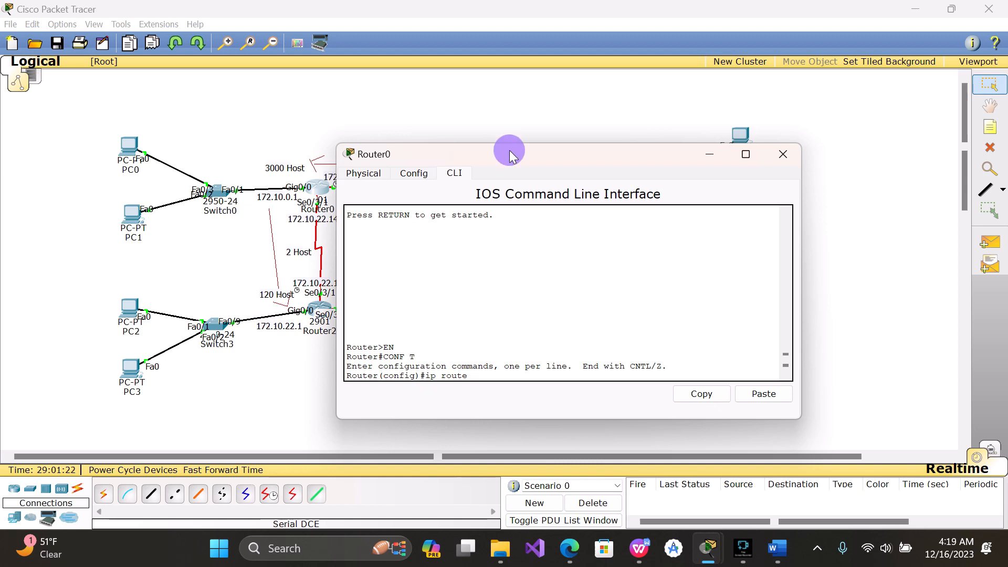
{"action": "left_click_drag", "start_coordinate": [510, 150], "coordinate": [400, 480]}
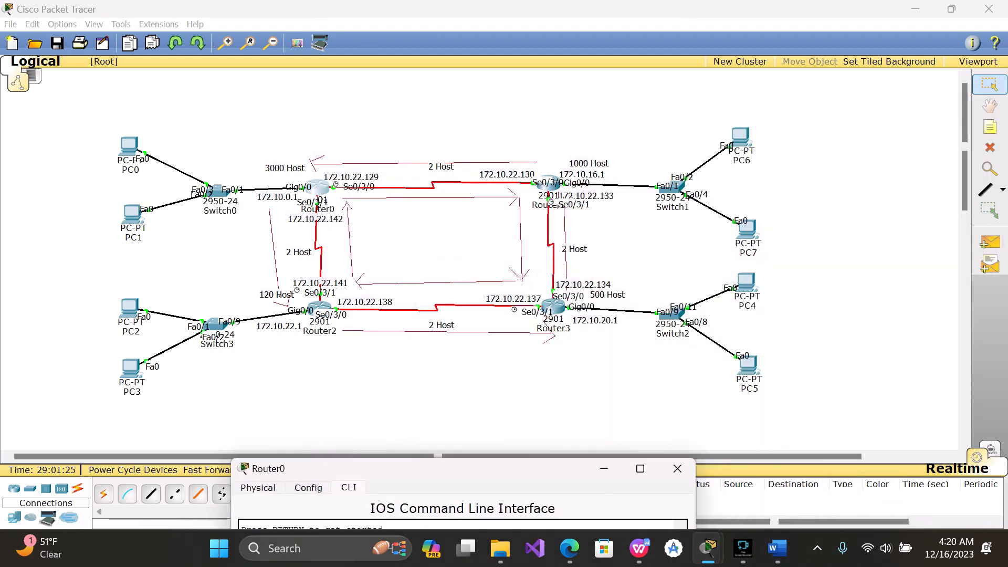
Draw a small and a large unfilled yellow ellipse around the 172.10.22.141 address above Router2
{"action": "left_click", "coordinate": [1003, 190]}
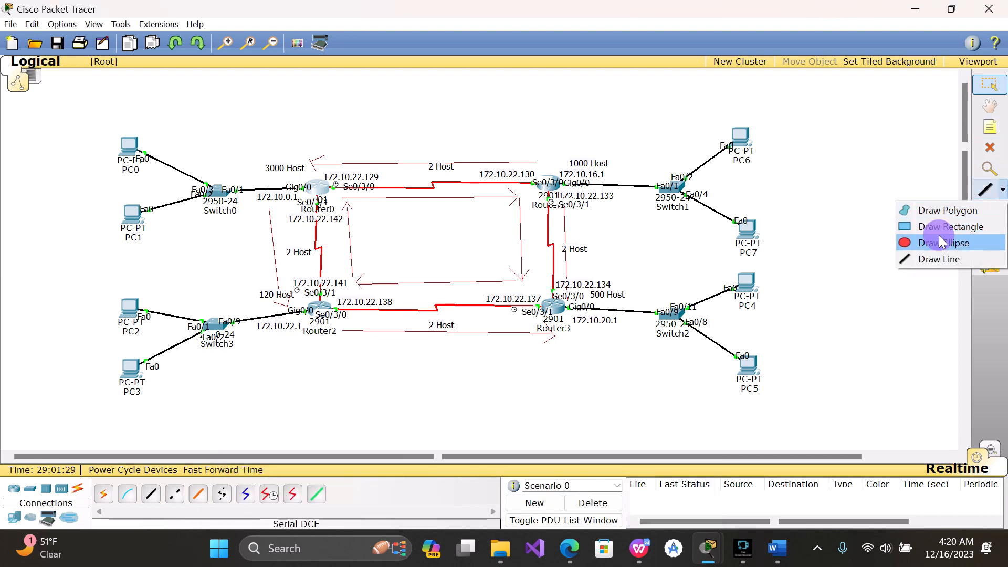
{"action": "left_click", "coordinate": [923, 234]}
{"action": "left_click", "coordinate": [435, 85]}
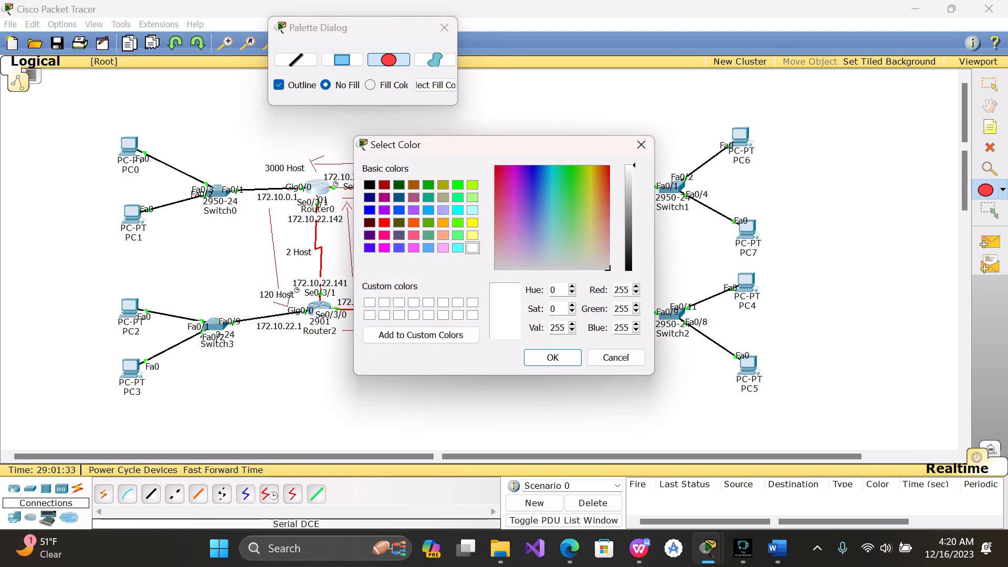
{"action": "left_click", "coordinate": [473, 223]}
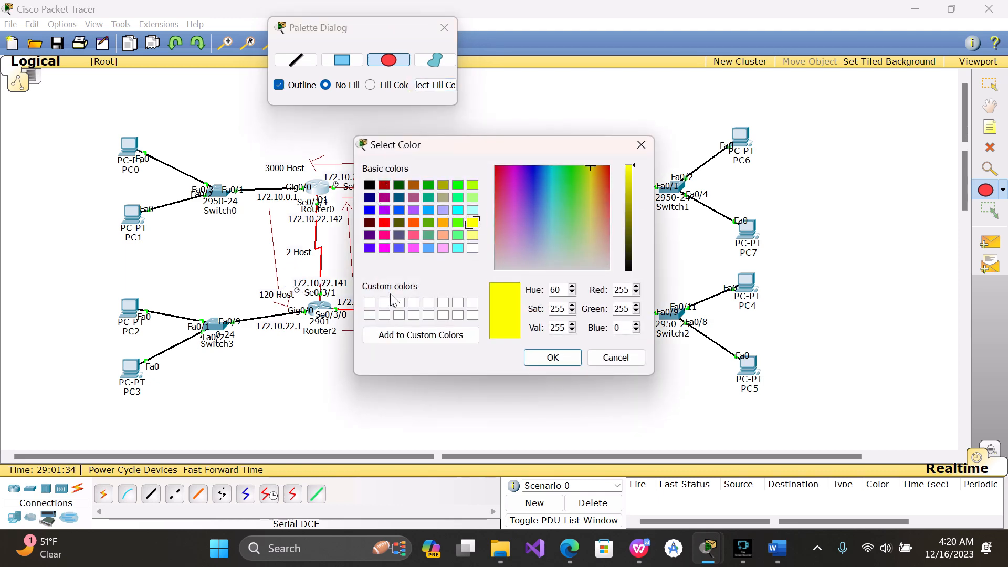
{"action": "left_click", "coordinate": [552, 357]}
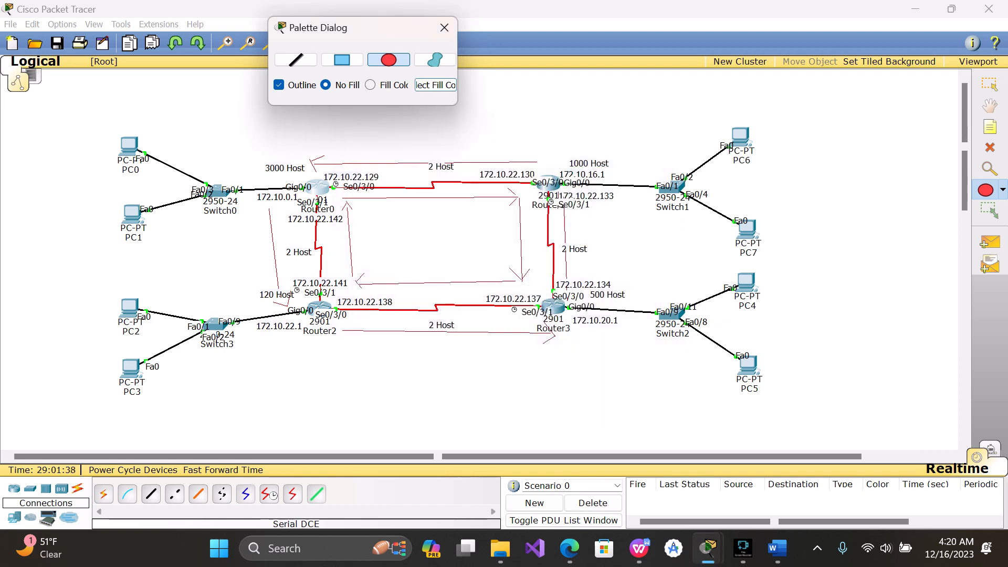
{"action": "left_click", "coordinate": [296, 277]}
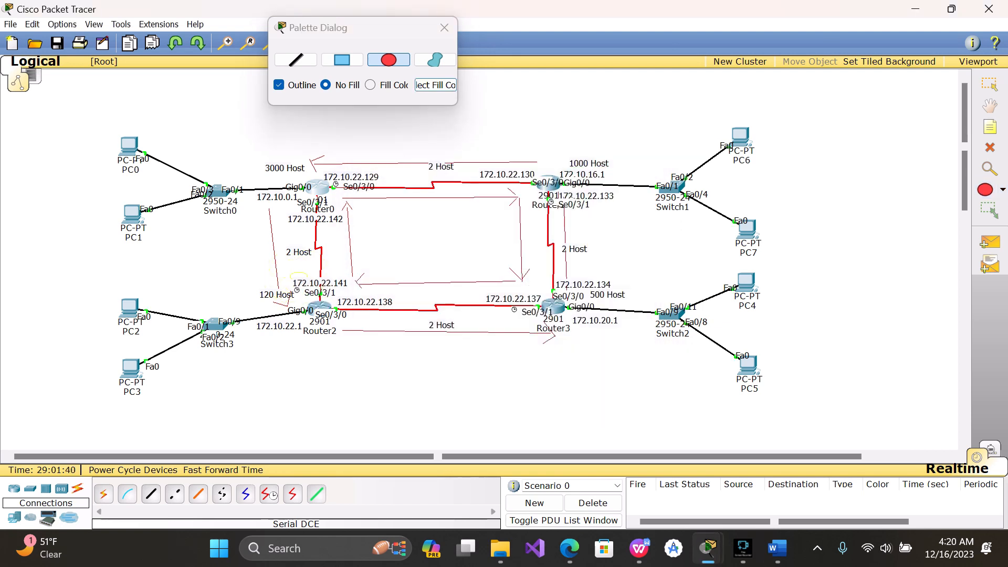
{"action": "left_click_drag", "start_coordinate": [393, 315], "coordinate": [352, 281]}
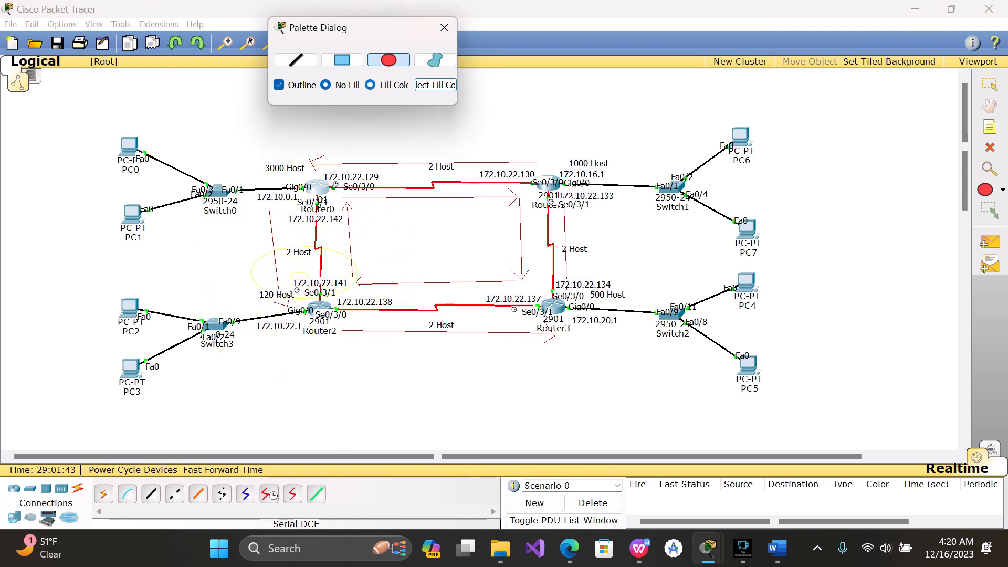
Mark Router2's 172.10.22.141 address and the end of its 172.10.22.1 address with yellow filled ellipses
{"action": "left_click", "coordinate": [370, 85]}
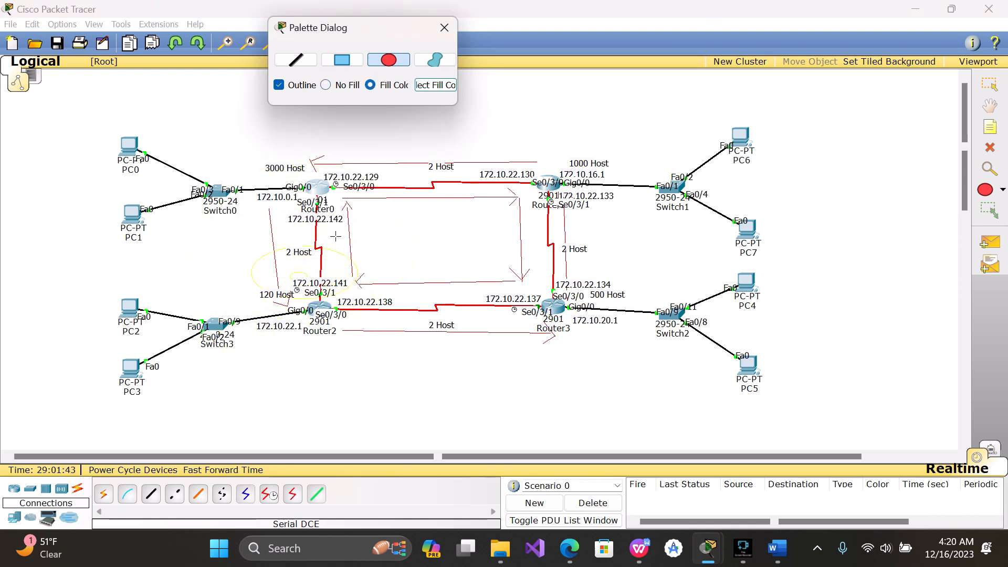
{"action": "left_click", "coordinate": [297, 270]}
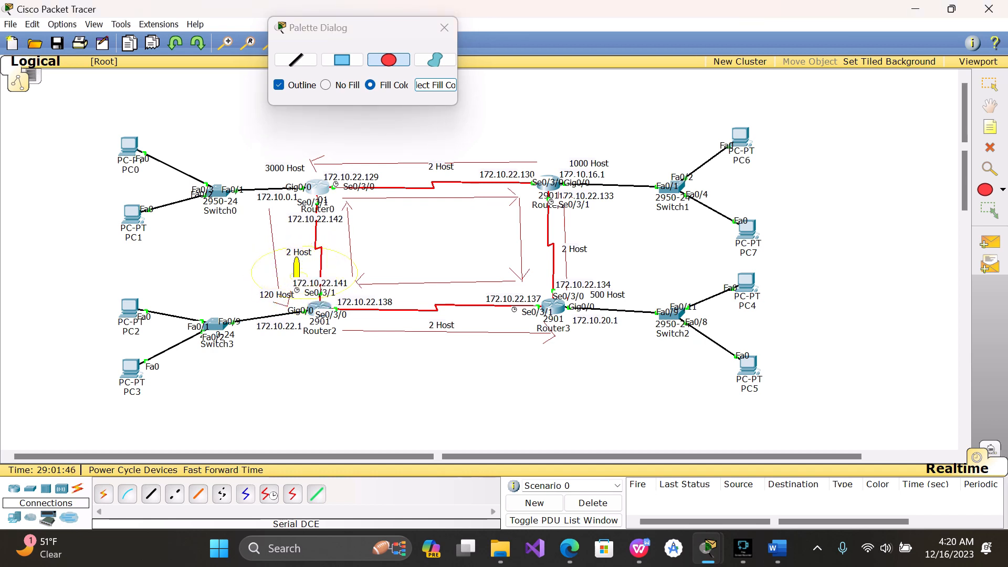
{"action": "left_click_drag", "start_coordinate": [297, 271], "coordinate": [331, 299]}
{"action": "left_click", "coordinate": [326, 299]}
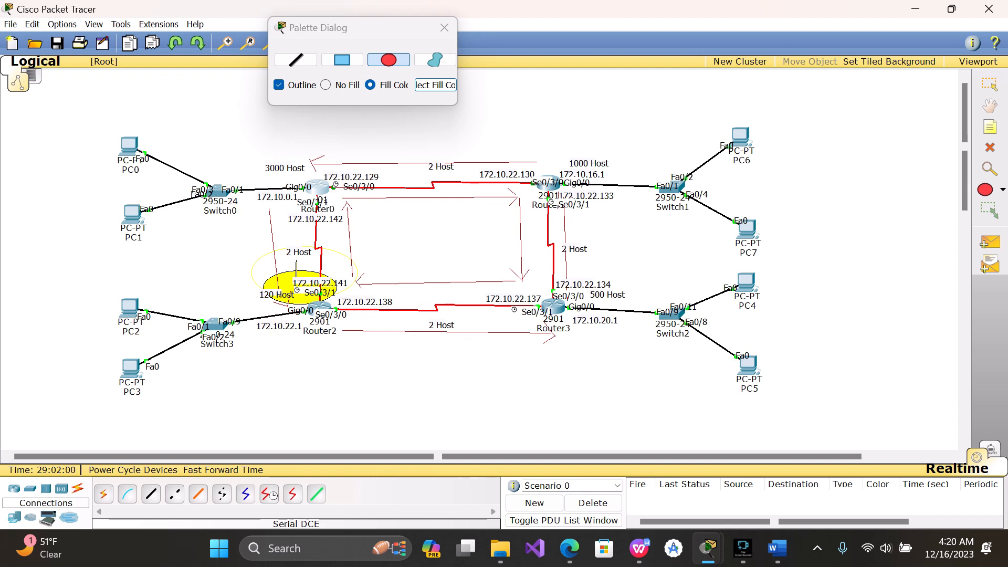
{"action": "left_click_drag", "start_coordinate": [285, 315], "coordinate": [302, 332]}
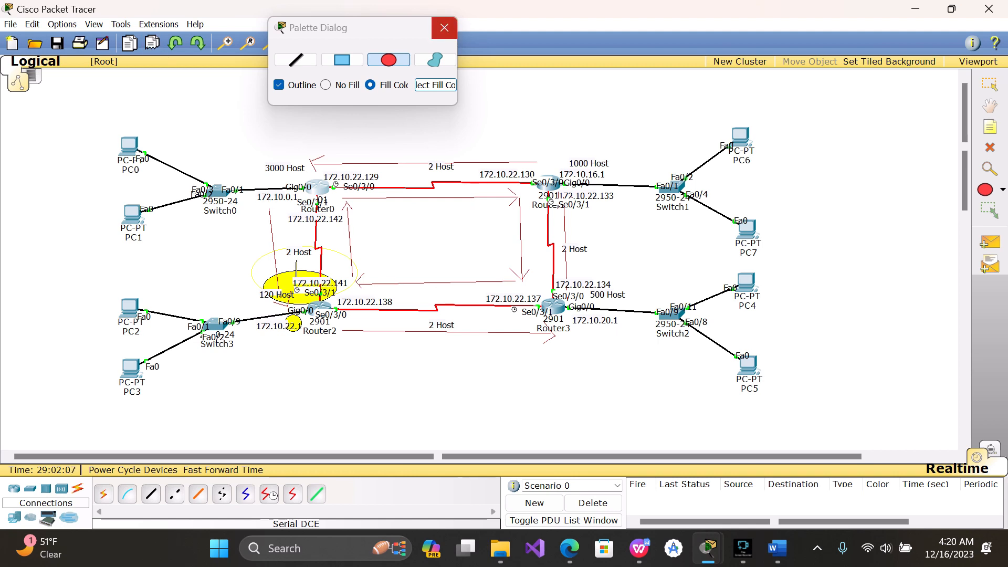
Leave the ellipse drawing tool and return to selecting devices on the topology
{"action": "left_click", "coordinate": [448, 31]}
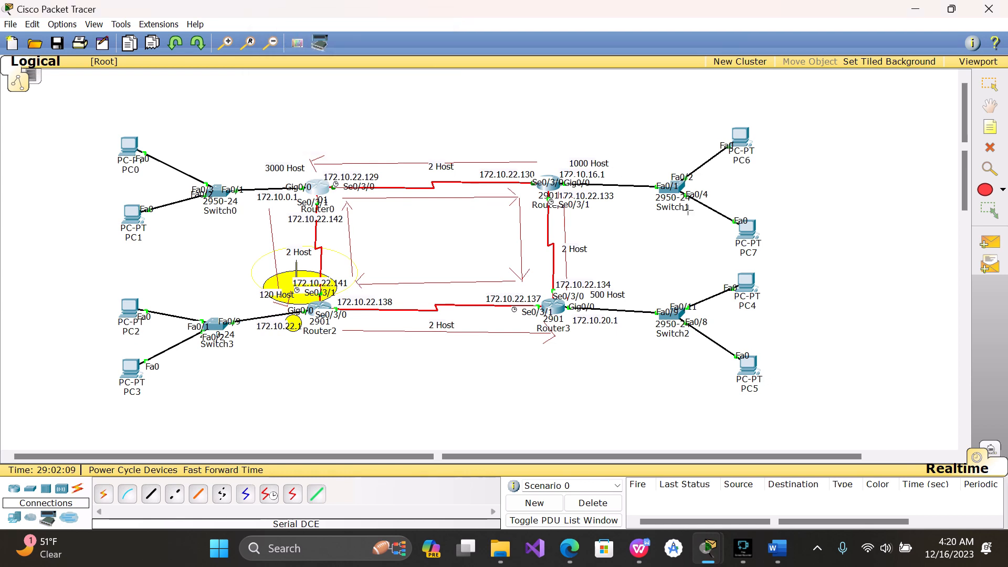
{"action": "left_click", "coordinate": [985, 189]}
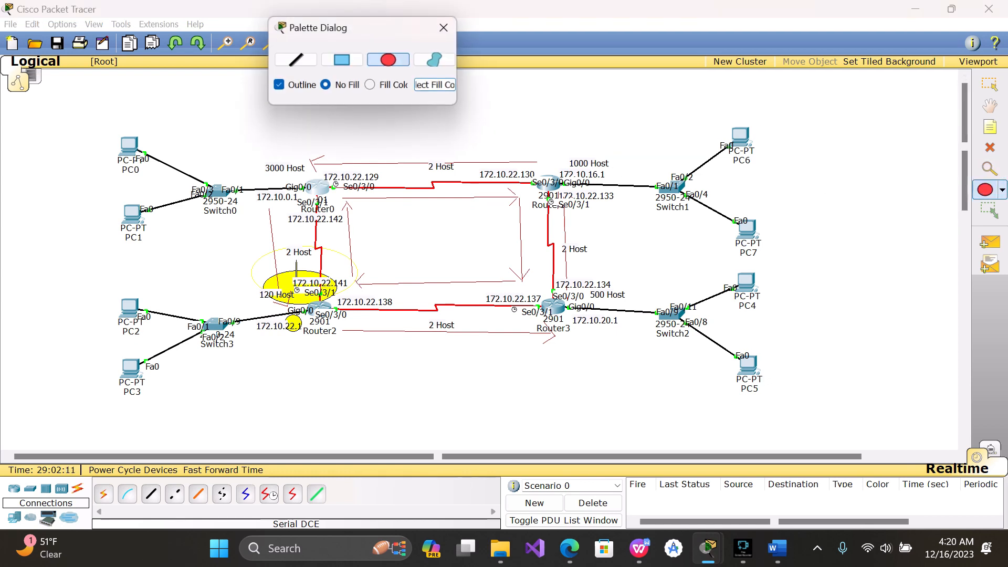
{"action": "left_click", "coordinate": [444, 27]}
{"action": "left_click", "coordinate": [266, 497]}
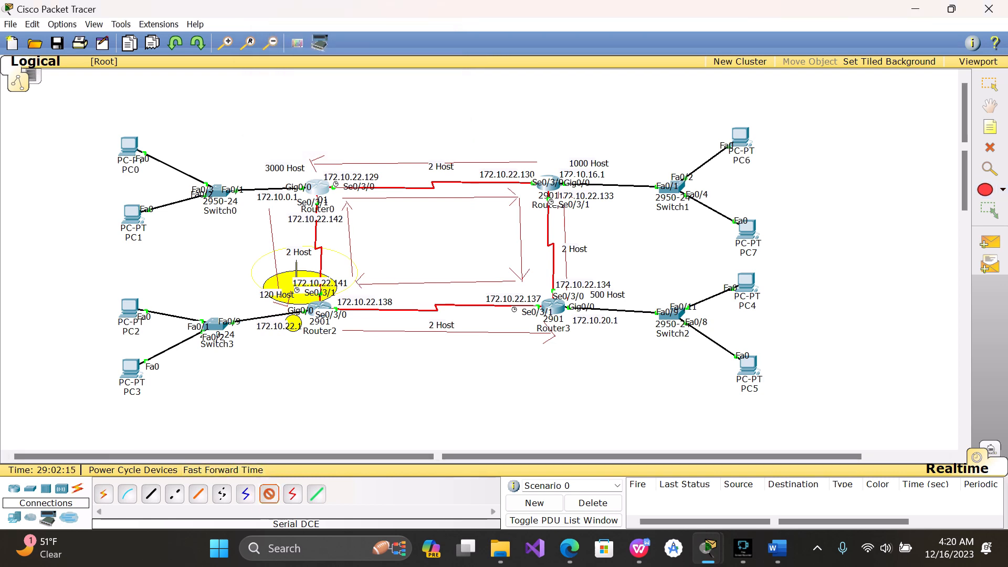
Bring back Router0's command line and complete the static route to 172.10.22.0 with mask 255.255.255.128 via next hop 172.10.22.141
{"action": "left_click", "coordinate": [317, 187]}
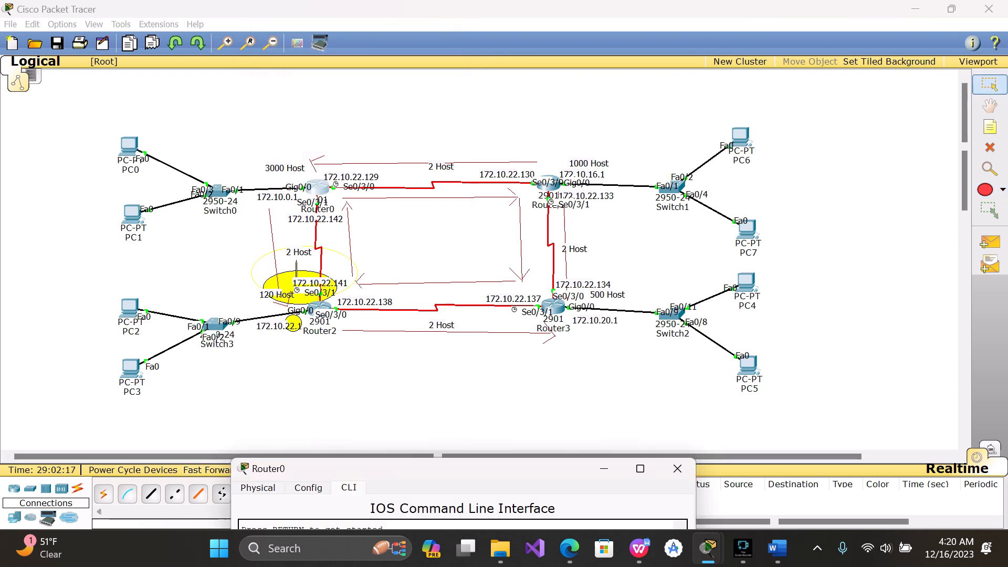
{"action": "left_click_drag", "start_coordinate": [443, 469], "coordinate": [567, 70]}
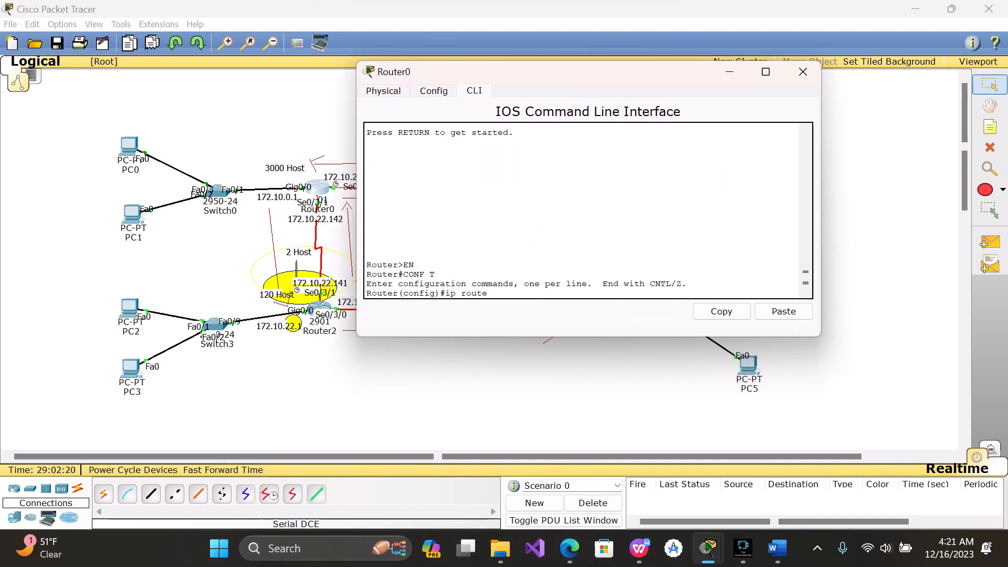
{"action": "type", "text": "172.10.22.0 255.255.255.128172.10.22.1"}
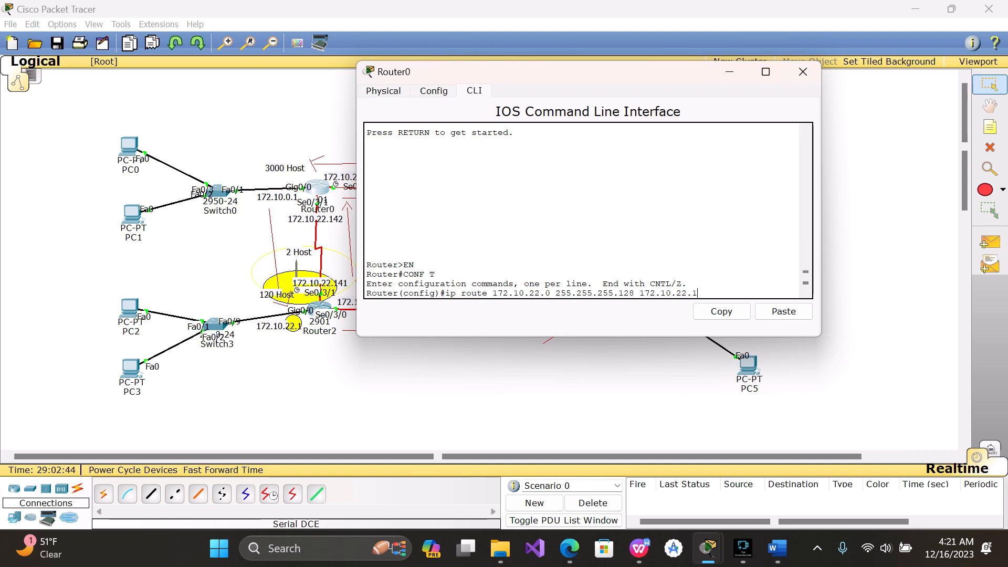
{"action": "type", "text": "41"}
{"action": "key", "text": "Return"}
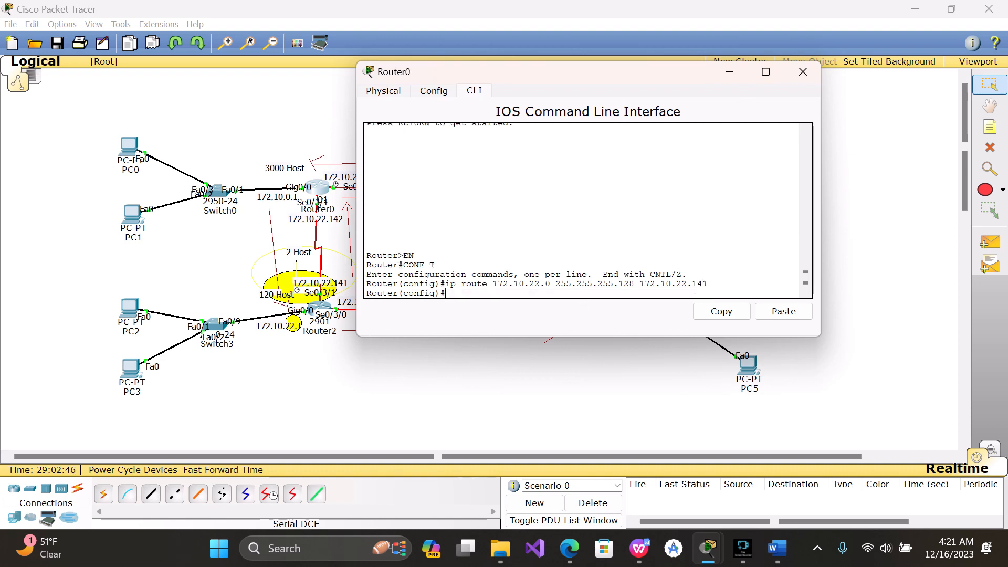
Add a static route on Router0 to 172.10.20.0 with mask 255.255.254.0 via next hop 172.10.22.141
{"action": "key", "text": "Up"}
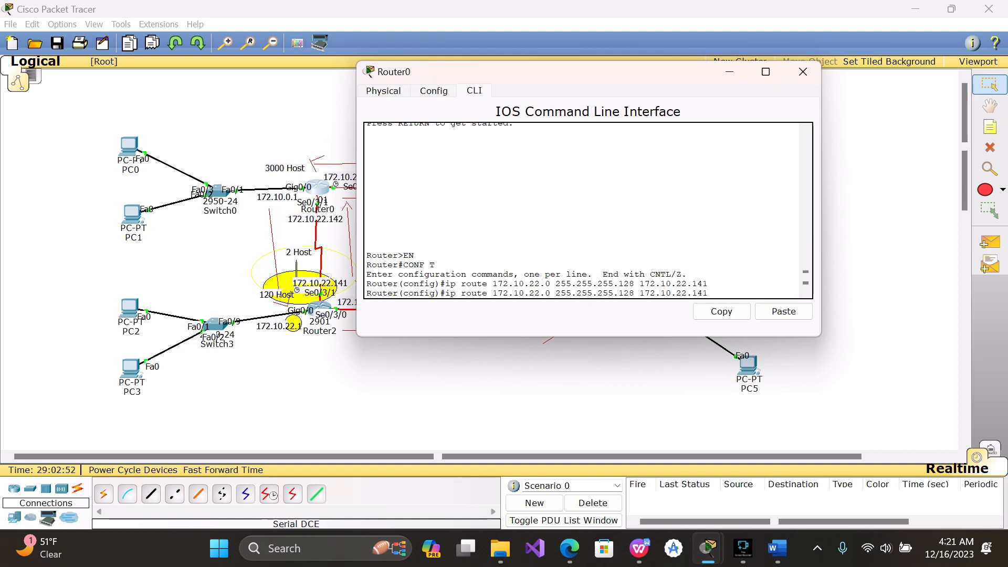
{"action": "key", "text": "BackSpace"}
{"action": "type", "text": "0"}
{"action": "key", "text": "BackSpace"}
{"action": "key", "text": "BackSpace"}
{"action": "type", "text": "54"}
{"action": "key", "text": "Right"}
{"action": "key", "text": "Right"}
{"action": "key", "text": "Delete"}
{"action": "key", "text": "Delete"}
{"action": "key", "text": "BackSpace"}
{"action": "type", "text": "0"}
{"action": "key", "text": "Return"}
Add a static route on Router0 to 172.10.16.0 with mask 255.255.252.0 via next hop 172.10.22.141
{"action": "key", "text": "Up"}
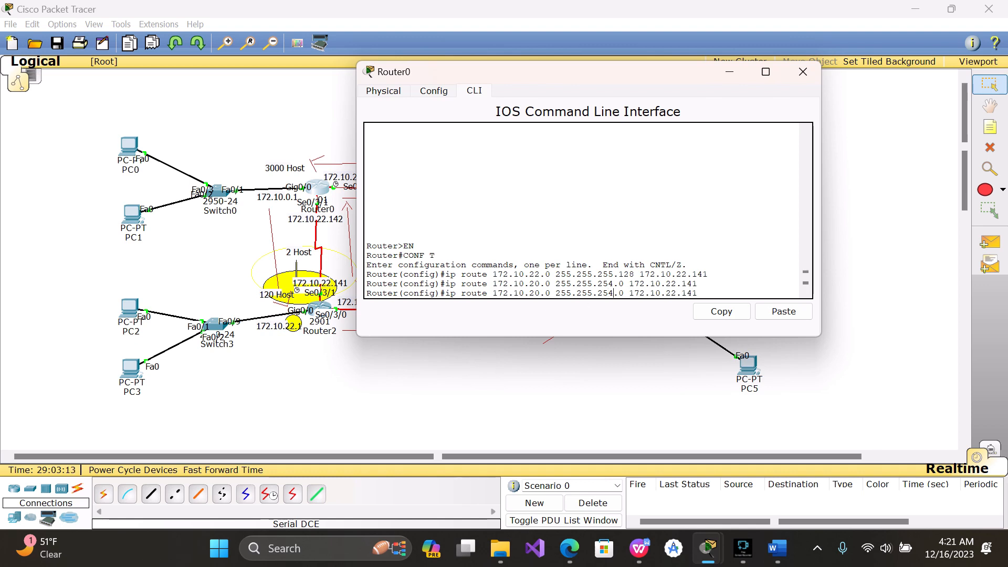
{"action": "key", "text": "BackSpace"}
{"action": "type", "text": "2"}
{"action": "key", "text": "BackSpace"}
{"action": "key", "text": "BackSpace"}
{"action": "type", "text": "16"}
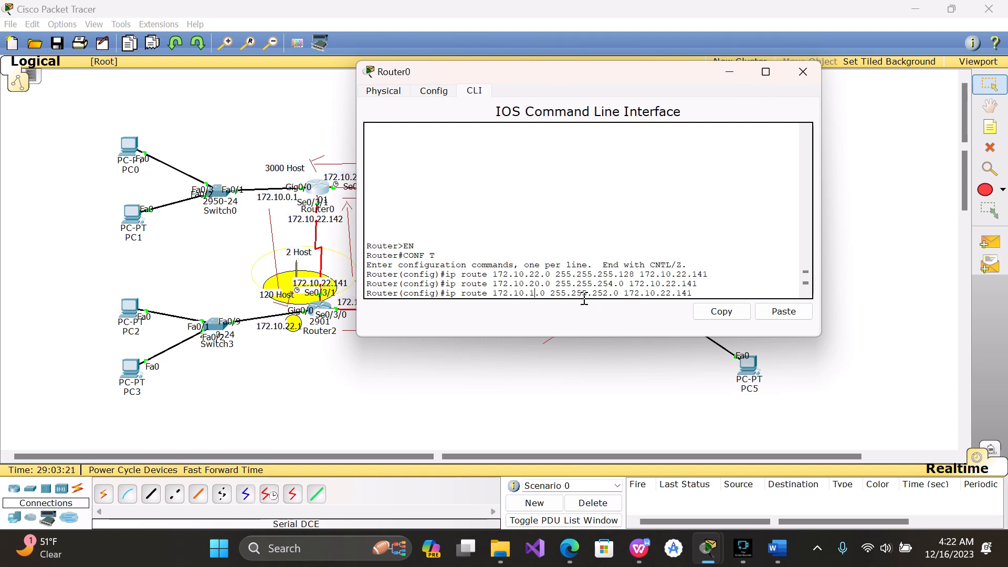
{"action": "key", "text": "Return"}
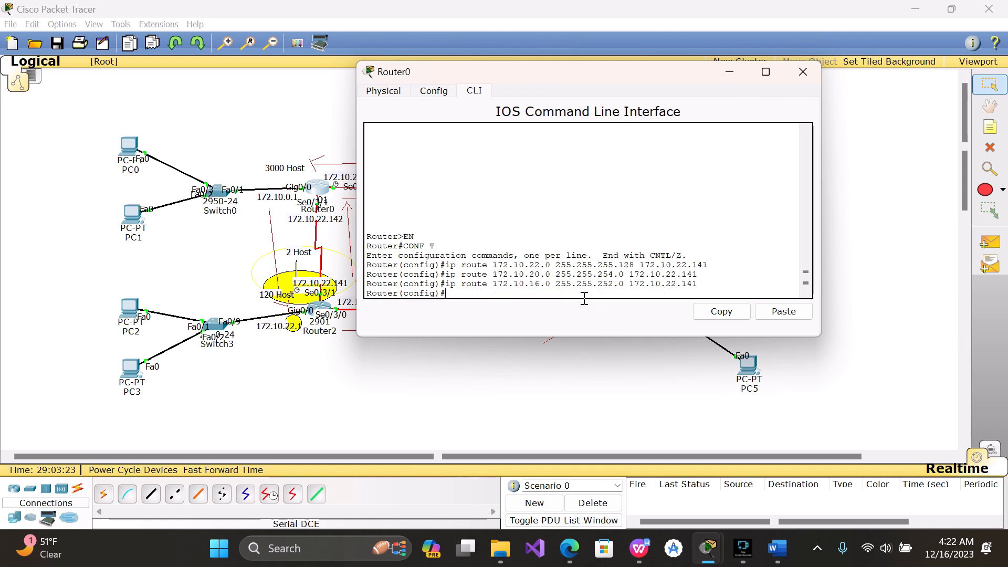
Exit Router0's configuration mode, display its routing table with show ip route, and close its window
{"action": "type", "text": "exit"}
{"action": "key", "text": "Return"}
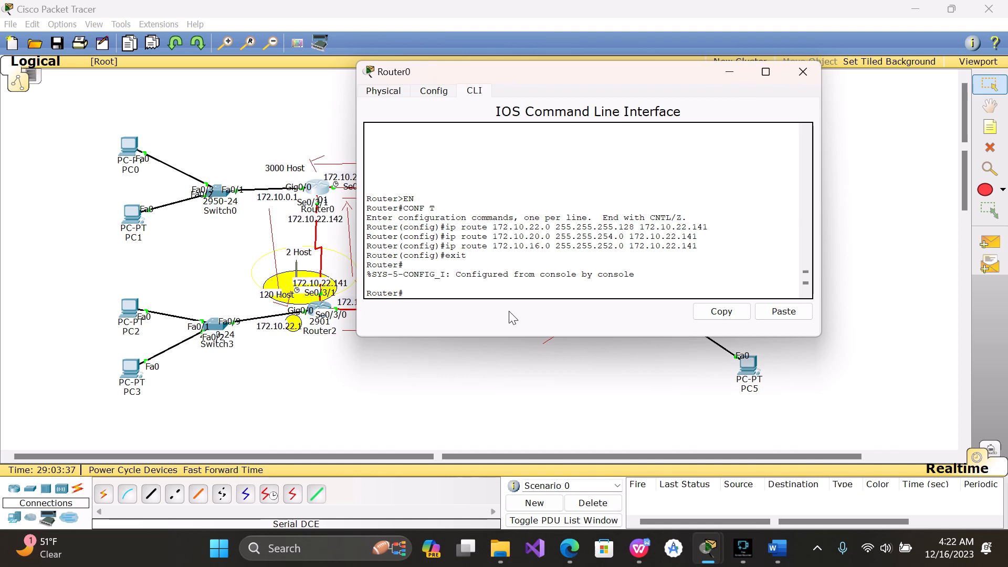
{"action": "type", "text": "show ip route"}
{"action": "key", "text": "Return"}
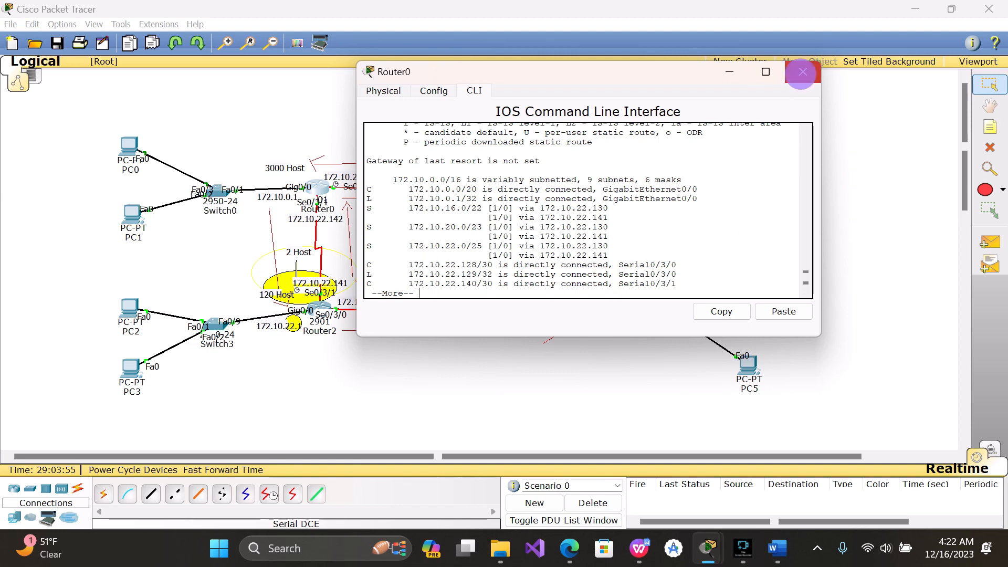
{"action": "left_click", "coordinate": [803, 72]}
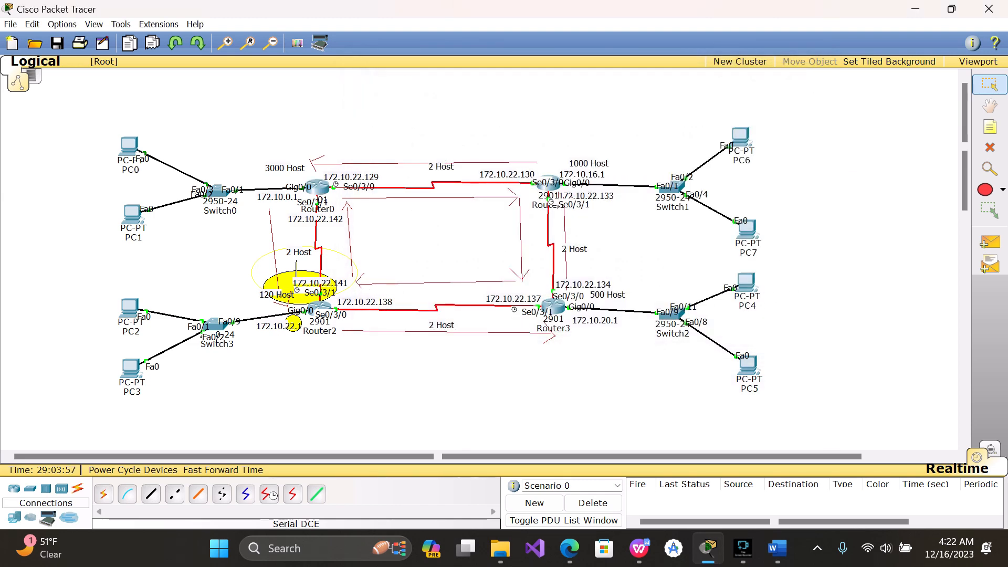
Mark Router3's 172.10.22.137 address with a yellow filled ellipse and leave the drawing tool
{"action": "left_click", "coordinate": [989, 169]}
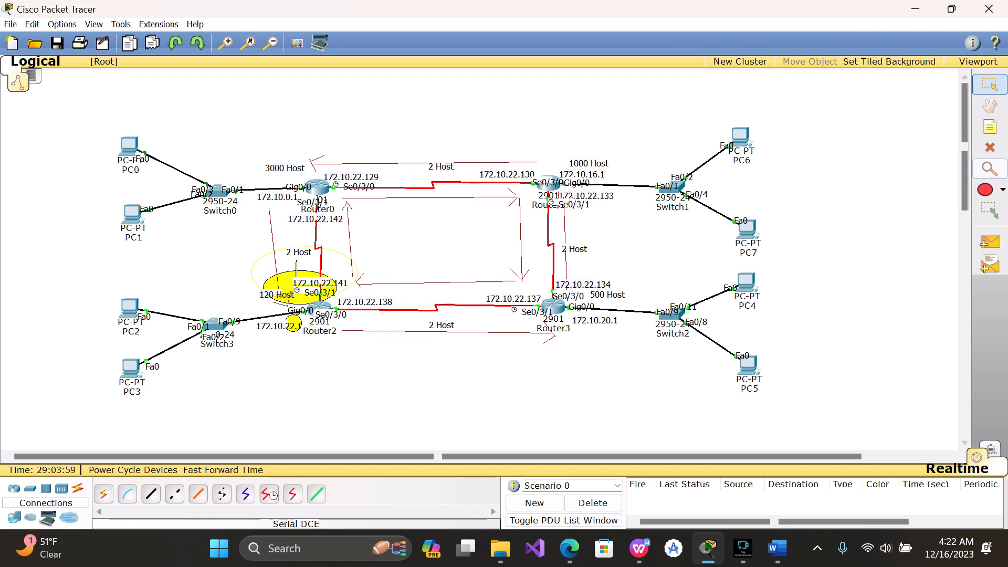
{"action": "left_click", "coordinate": [985, 190]}
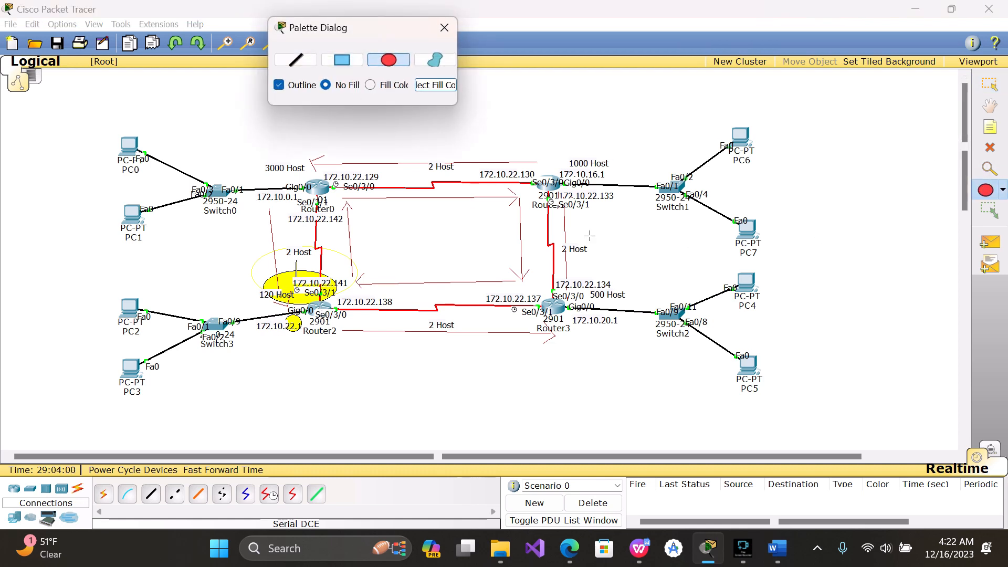
{"action": "left_click", "coordinate": [392, 85]}
{"action": "mouse_move", "coordinate": [494, 286]}
{"action": "left_mouse_down"}
{"action": "mouse_move", "coordinate": [523, 318]}
{"action": "mouse_move", "coordinate": [492, 289]}
{"action": "mouse_move", "coordinate": [545, 321]}
{"action": "left_mouse_up"}
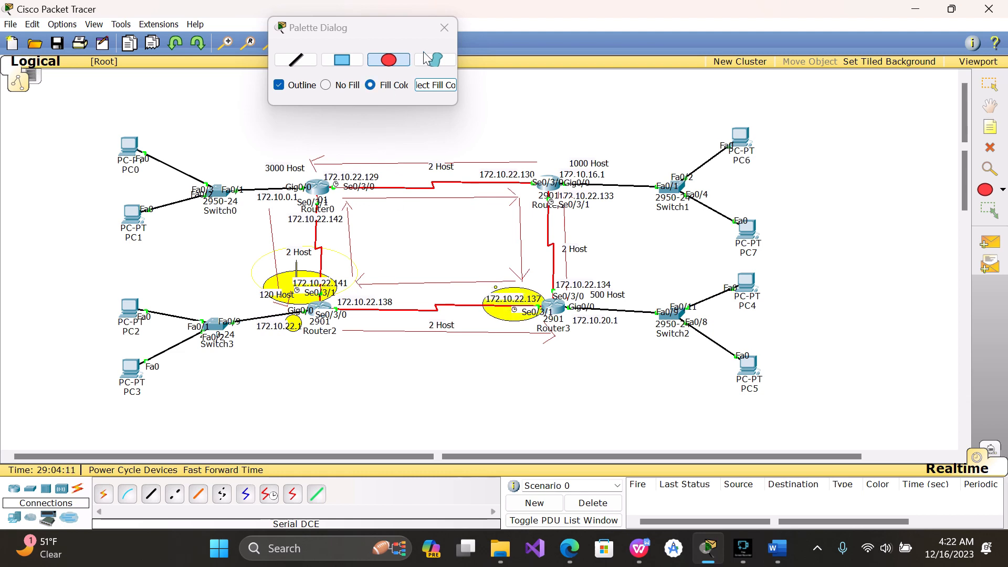
{"action": "left_click", "coordinate": [443, 32]}
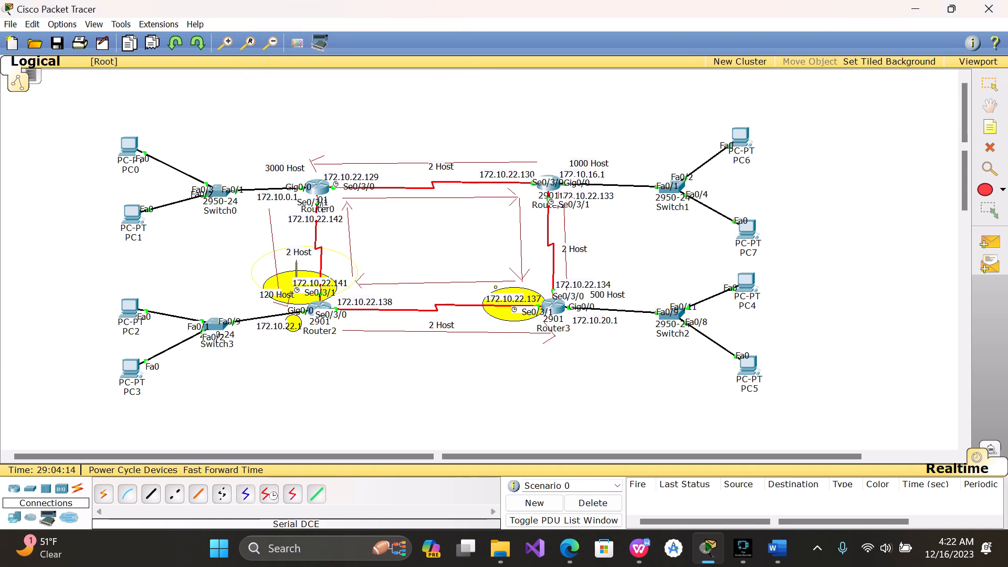
{"action": "left_click", "coordinate": [269, 494]}
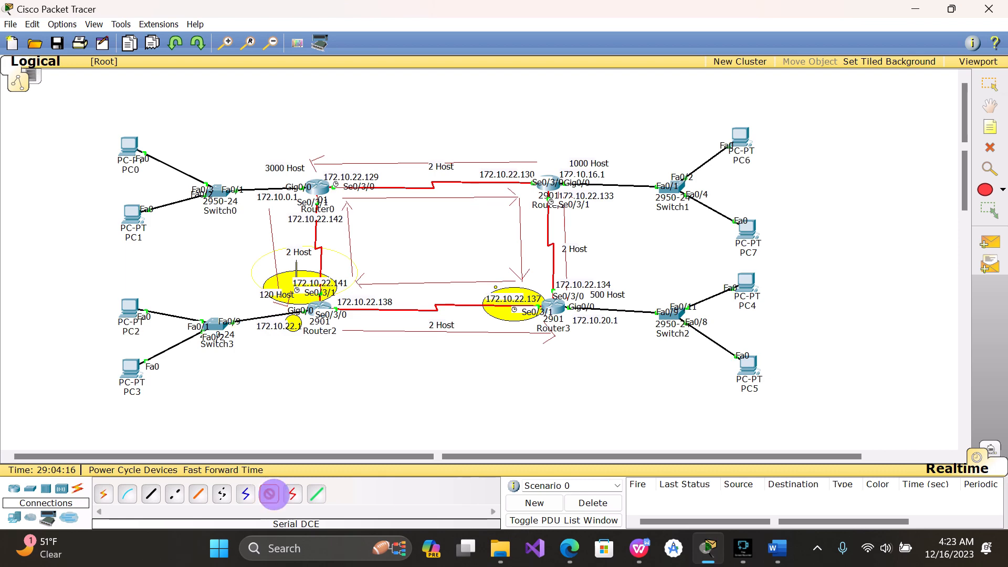
{"action": "key", "text": "Escape"}
Open Router2's command line, widen its window, and enter global configuration mode with conf t
{"action": "left_click", "coordinate": [325, 311]}
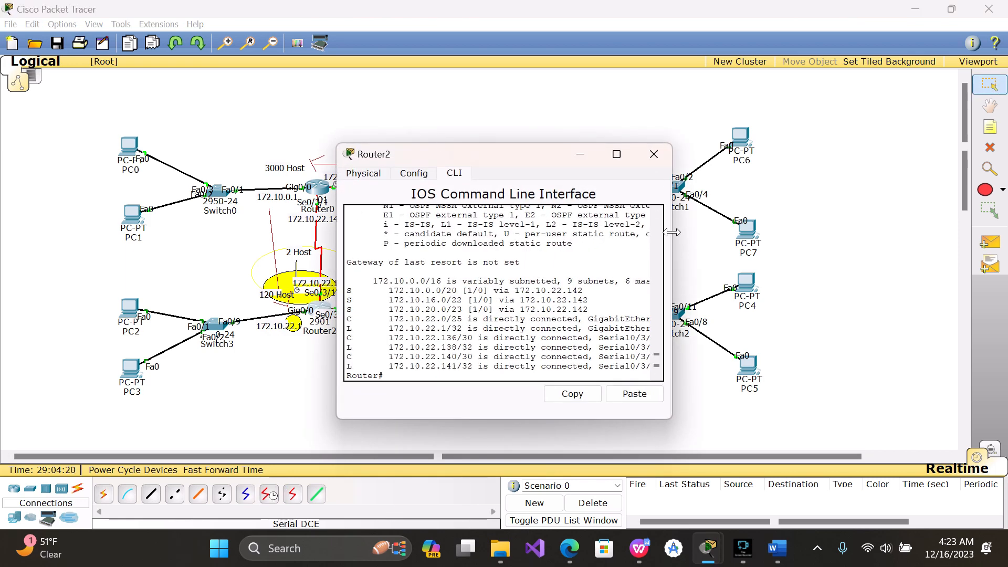
{"action": "left_click_drag", "start_coordinate": [672, 231], "coordinate": [785, 232]}
{"action": "key", "text": "Return"}
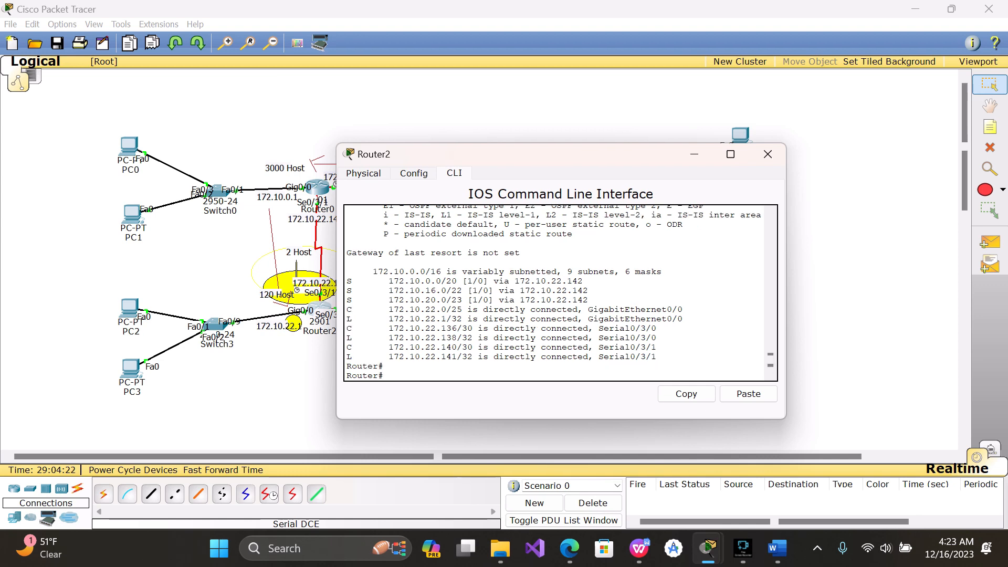
{"action": "type", "text": "er#conf t"}
{"action": "key", "text": "Return"}
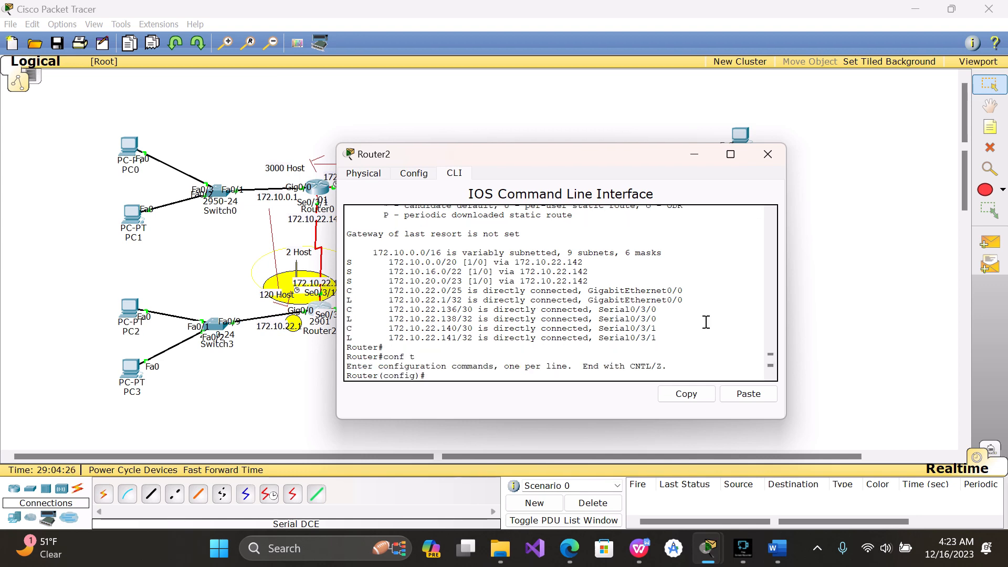
Try to add a static route on Router2 to 172.10.20.0 with mask 255.255.240 via next hop 172.10.22.137
{"action": "type", "text": "ip route 172.10.22"}
{"action": "key", "text": "BackSpace"}
{"action": "type", "text": "0.0 255.255.240"}
{"action": "left_click", "coordinate": [694, 154]}
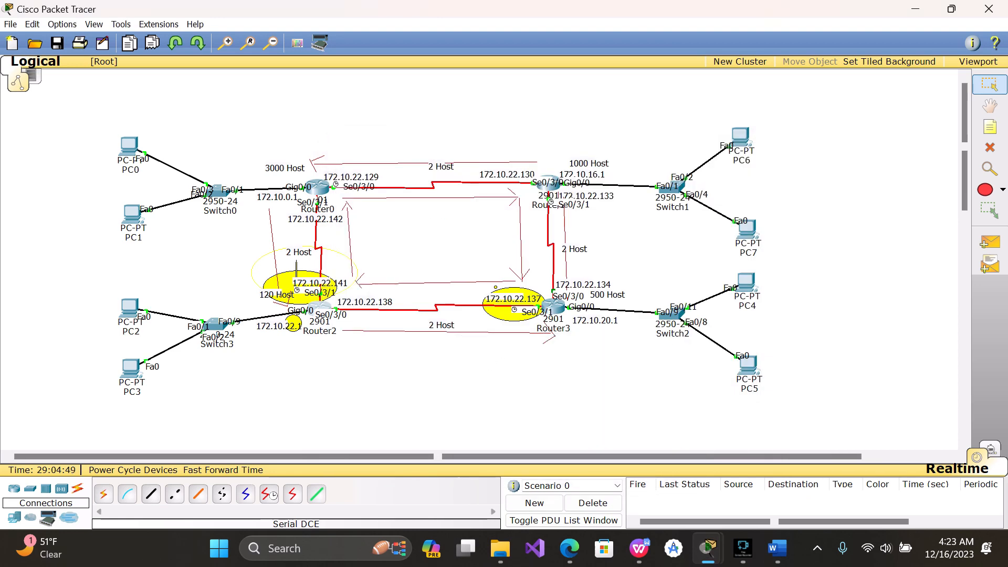
{"action": "left_click", "coordinate": [317, 310]}
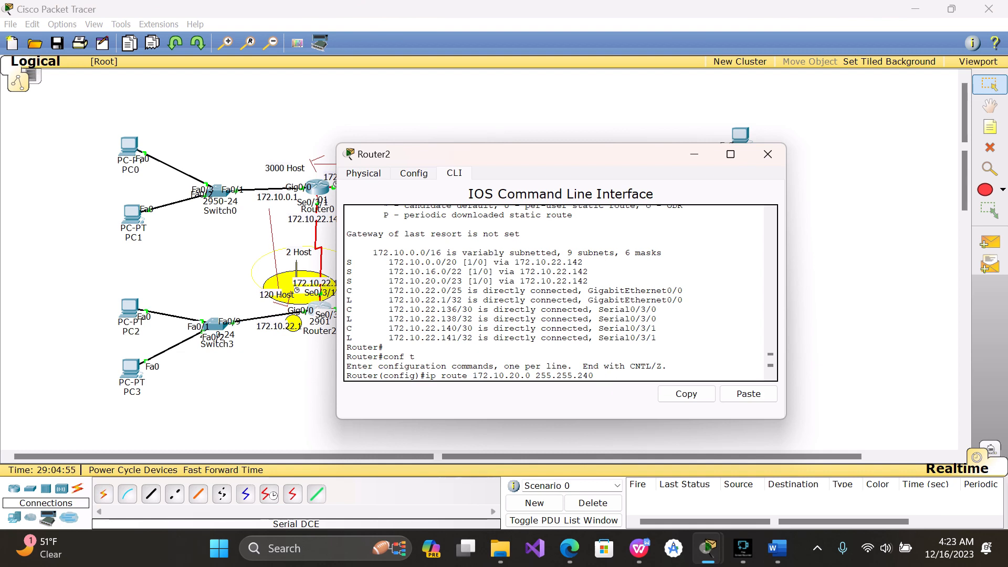
{"action": "type", "text": "172.10.1"}
{"action": "key", "text": "BackSpace"}
{"action": "type", "text": "22.137"}
{"action": "key", "text": "Return"}
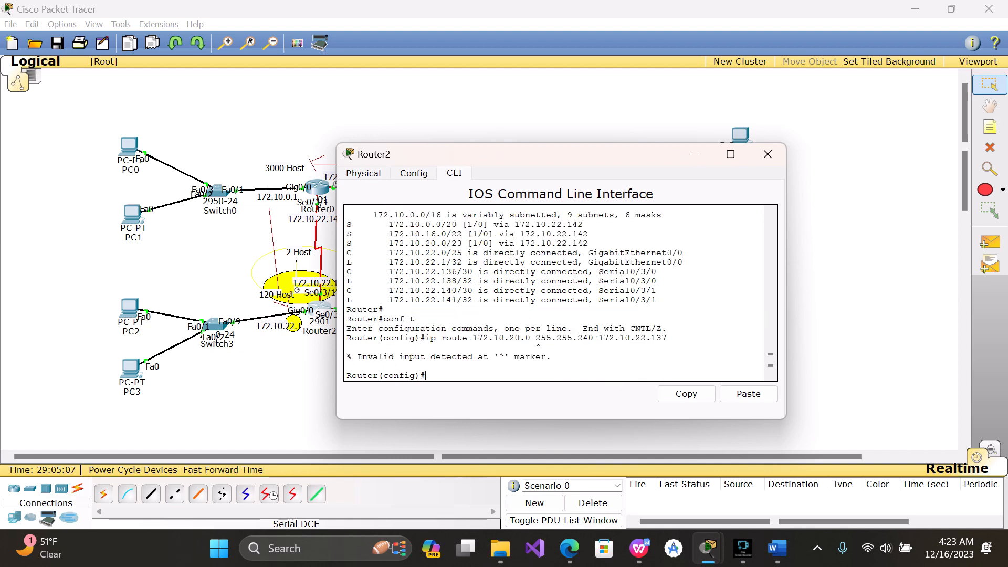
Try the Router2 route to 172.10.20.0 via 172.10.22.137 again with the mask completed to 255.255.240.0
{"action": "key", "text": "Up"}
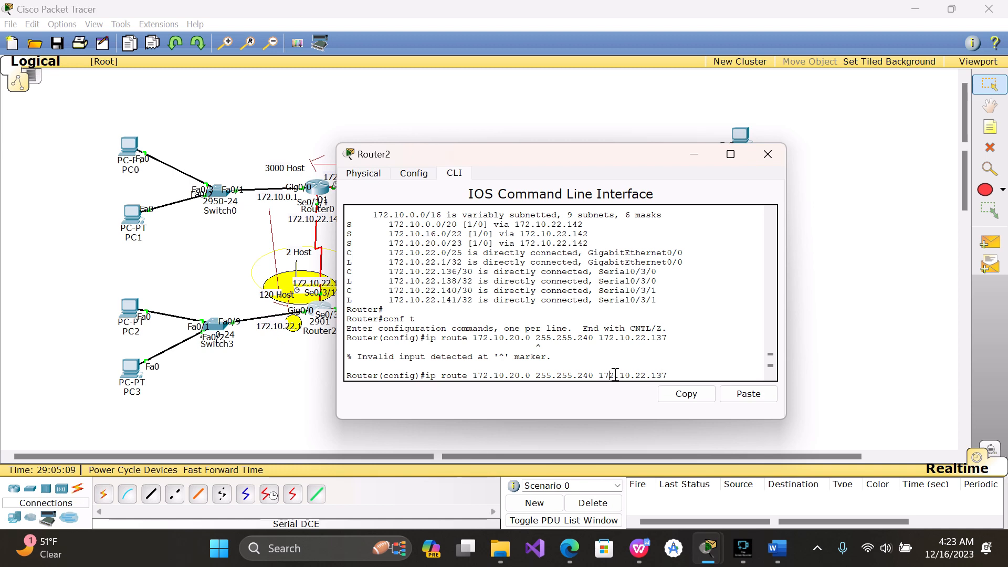
{"action": "type", "text": ".0"}
{"action": "key", "text": "Return"}
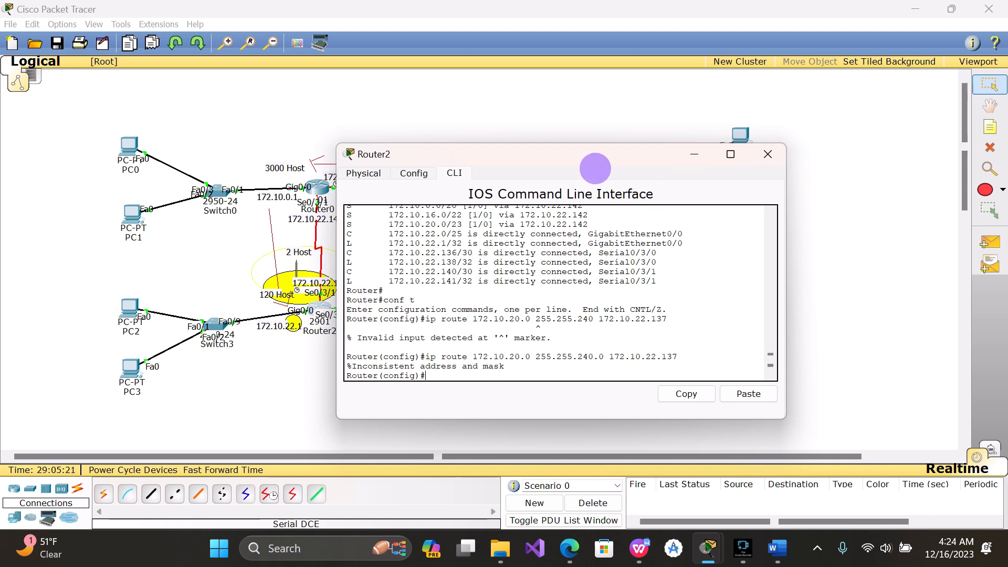
Add a static route on Router2 to 172.10.20.0 with mask 255.255.254.0 via next hop 172.10.22.137
{"action": "left_click_drag", "start_coordinate": [589, 154], "coordinate": [559, 134]}
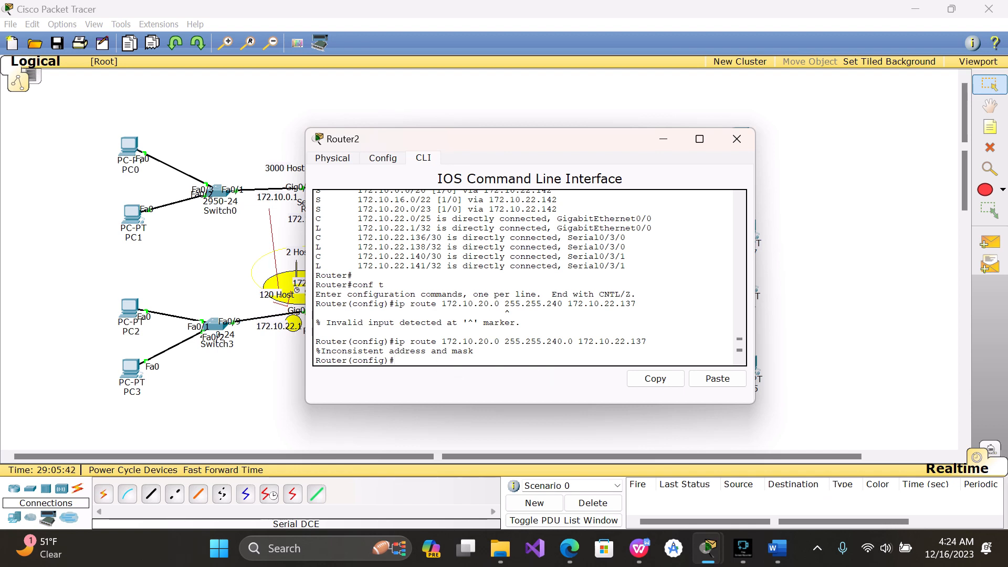
{"action": "type", "text": "ip r"}
{"action": "type", "text": "oute"}
{"action": "type", "text": " 172"}
{"action": "type", "text": ".10.2"}
{"action": "type", "text": "0"}
{"action": "type", "text": ".0 "}
{"action": "type", "text": "255,2"}
{"action": "type", "text": "55,"}
{"action": "key", "text": "BackSpace"}
{"action": "key", "text": "BackSpace"}
{"action": "type", "text": ".255.240"}
{"action": "key", "text": "BackSpace"}
{"action": "key", "text": "BackSpace"}
{"action": "type", "text": "54.0 172.10.1"}
{"action": "key", "text": "BackSpace"}
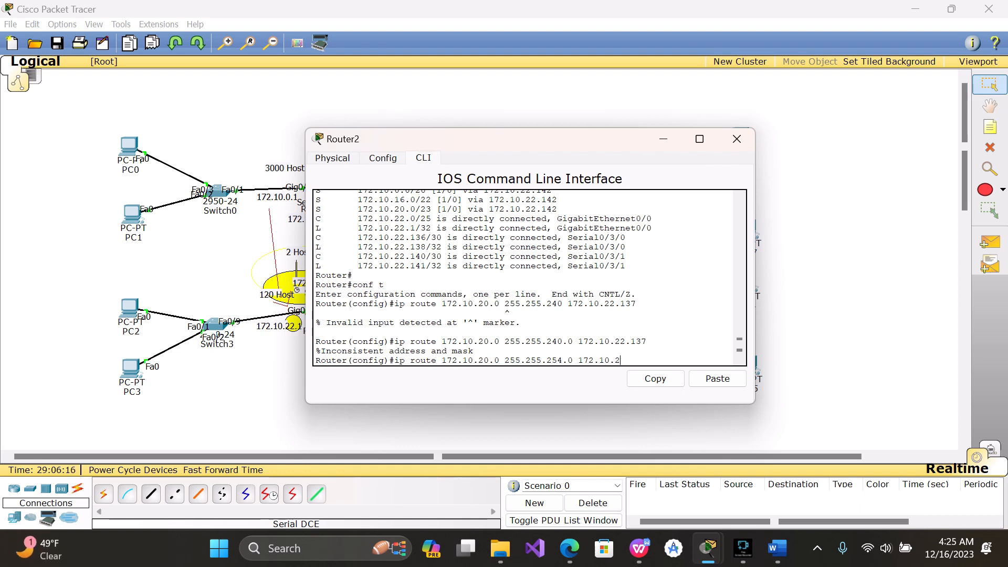
{"action": "type", "text": "22.13"}
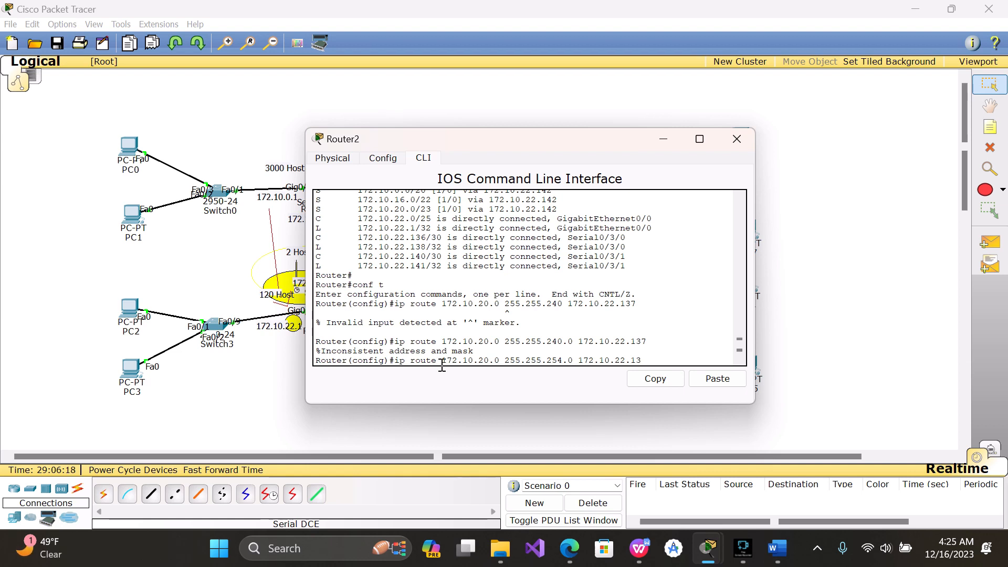
{"action": "type", "text": "7"}
{"action": "key", "text": "Return"}
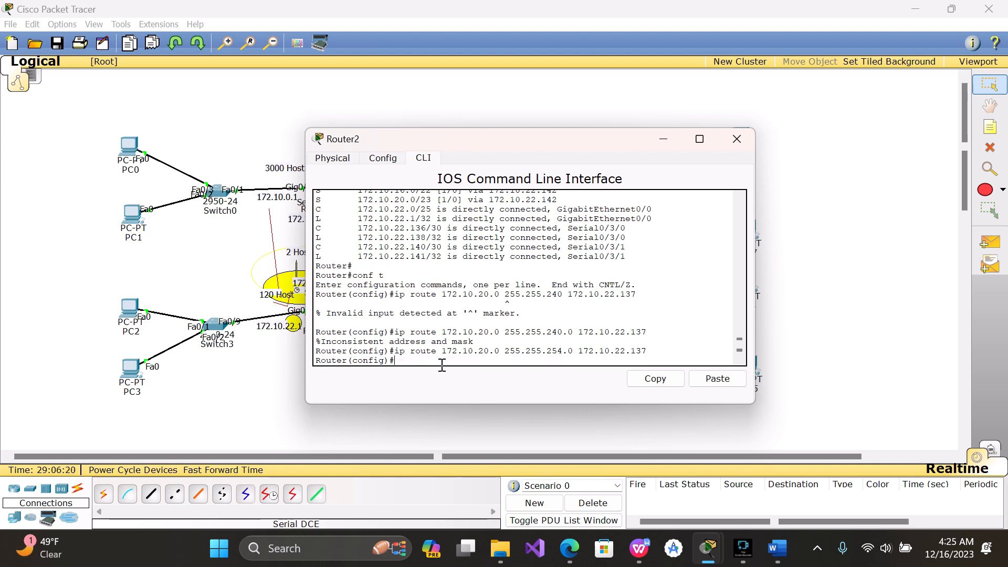
Add a static route on Router2 to 172.10.16.0 with mask 255.255.252.0 via next hop 172.10.22.137
{"action": "key", "text": "Up"}
{"action": "key", "text": "Left"}
{"action": "key", "text": "Left"}
{"action": "key", "text": "Left"}
{"action": "key", "text": "Left"}
{"action": "key", "text": "Left"}
{"action": "key", "text": "Left"}
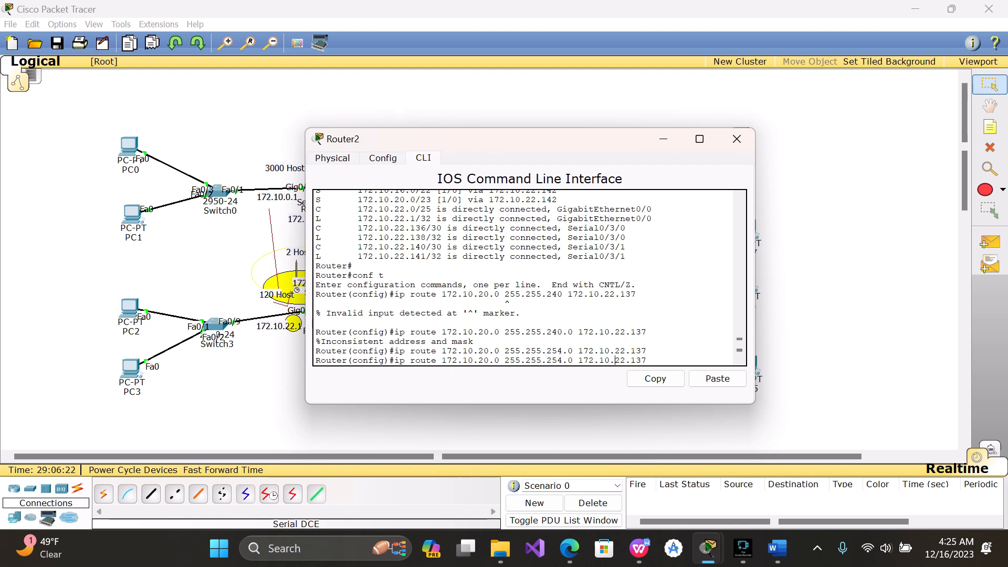
{"action": "key", "text": "Left"}
{"action": "key", "text": "Left"}
{"action": "key", "text": "Left"}
{"action": "key", "text": "Left"}
{"action": "key", "text": "Left"}
{"action": "key", "text": "Left"}
{"action": "key", "text": "Left"}
{"action": "key", "text": "Left"}
{"action": "key", "text": "Left"}
{"action": "key", "text": "BackSpace"}
{"action": "key", "text": "BackSpace"}
{"action": "type", "text": "52"}
{"action": "key", "text": "BackSpace"}
{"action": "key", "text": "BackSpace"}
{"action": "type", "text": "16"}
{"action": "key", "text": "Return"}
Add a static route on Router2 to 172.10.0.0 with mask 255.255.240.0 via next hop 172.10.22.137
{"action": "key", "text": "Up"}
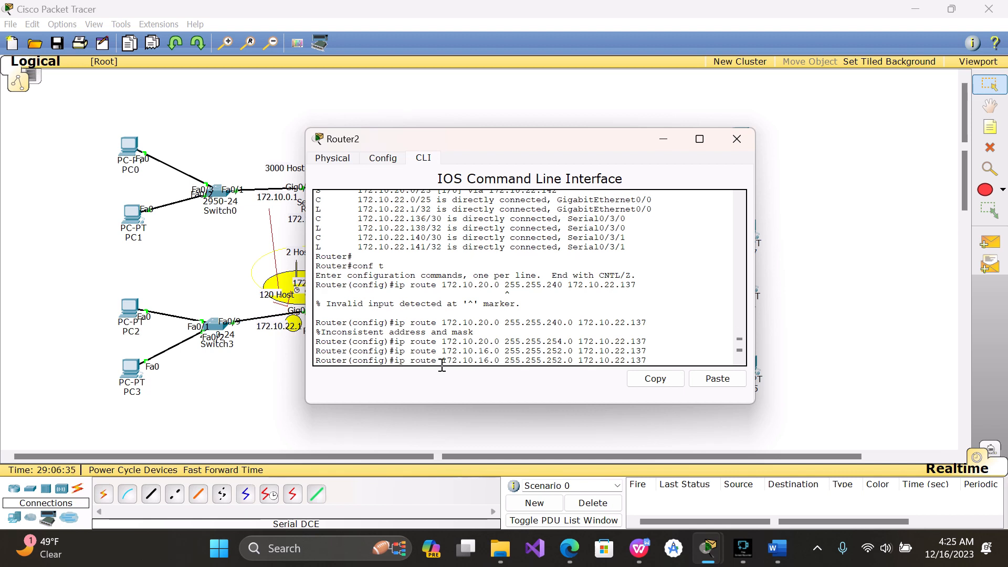
{"action": "key", "text": "Left"}
{"action": "key", "text": "Left"}
{"action": "key", "text": "Left"}
{"action": "key", "text": "Left"}
{"action": "key", "text": "Left"}
{"action": "key", "text": "Left"}
{"action": "key", "text": "Left"}
{"action": "key", "text": "Left"}
{"action": "key", "text": "Left"}
{"action": "key", "text": "Left"}
{"action": "key", "text": "Left"}
{"action": "key", "text": "Left"}
{"action": "key", "text": "Left"}
{"action": "key", "text": "Left"}
{"action": "key", "text": "Left"}
{"action": "key", "text": "Right"}
{"action": "key", "text": "BackSpace"}
{"action": "key", "text": "BackSpace"}
{"action": "type", "text": "40"}
{"action": "key", "text": "Left"}
{"action": "key", "text": "Left"}
{"action": "key", "text": "Left"}
{"action": "key", "text": "Left"}
{"action": "key", "text": "Left"}
{"action": "key", "text": "Left"}
{"action": "key", "text": "Left"}
{"action": "key", "text": "Left"}
{"action": "key", "text": "Left"}
{"action": "key", "text": "Left"}
{"action": "key", "text": "Left"}
{"action": "key", "text": "Left"}
{"action": "key", "text": "Left"}
{"action": "key", "text": "Left"}
{"action": "key", "text": "Left"}
{"action": "key", "text": "Delete"}
{"action": "key", "text": "BackSpace"}
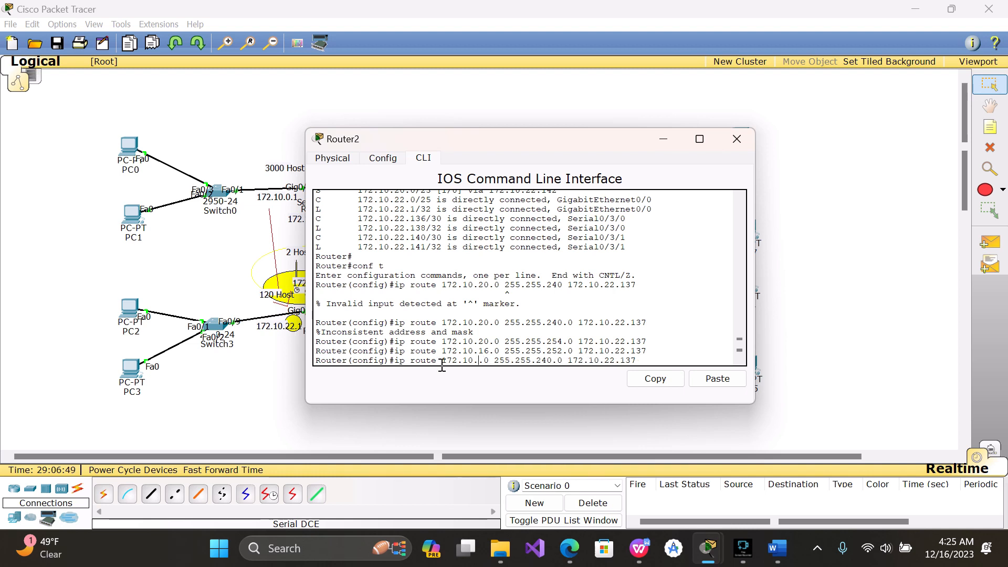
{"action": "type", "text": "0"}
{"action": "key", "text": "Return"}
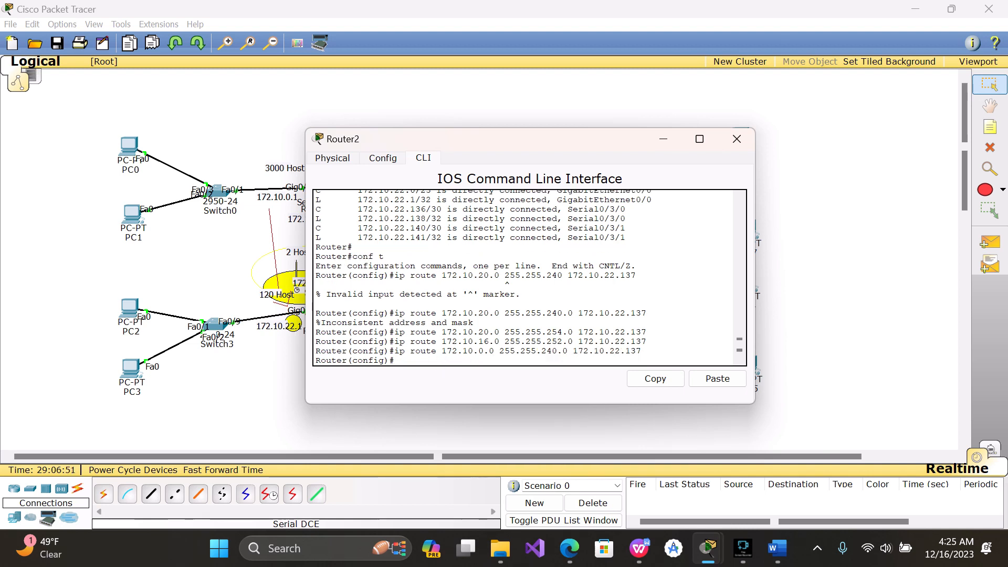
Exit Router2's configuration mode, display its full routing table, and close its window
{"action": "type", "text": "exit"}
{"action": "key", "text": "Return"}
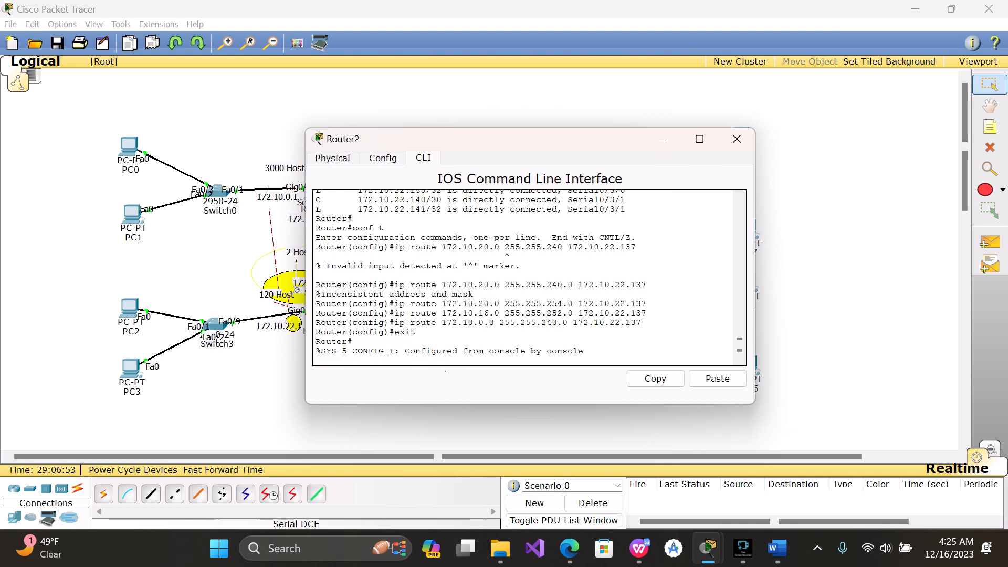
{"action": "type", "text": "sh"}
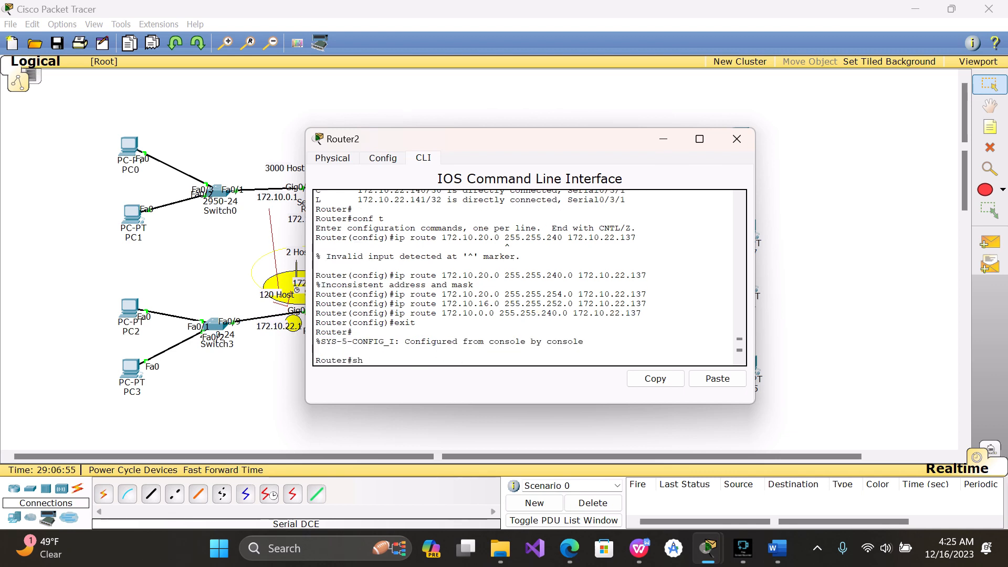
{"action": "type", "text": " o"}
{"action": "type", "text": "ip route"}
{"action": "key", "text": "Return"}
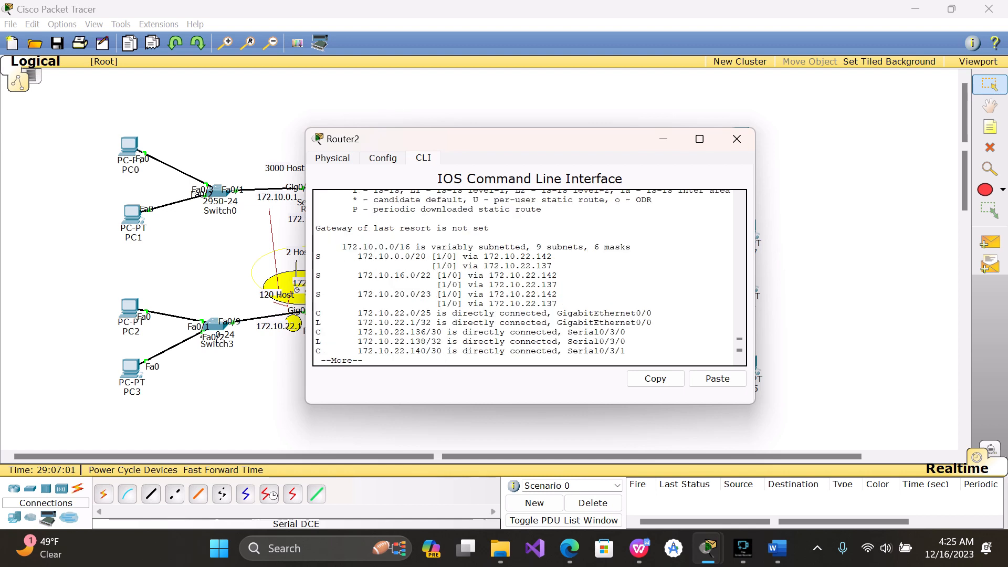
{"action": "key", "text": "space"}
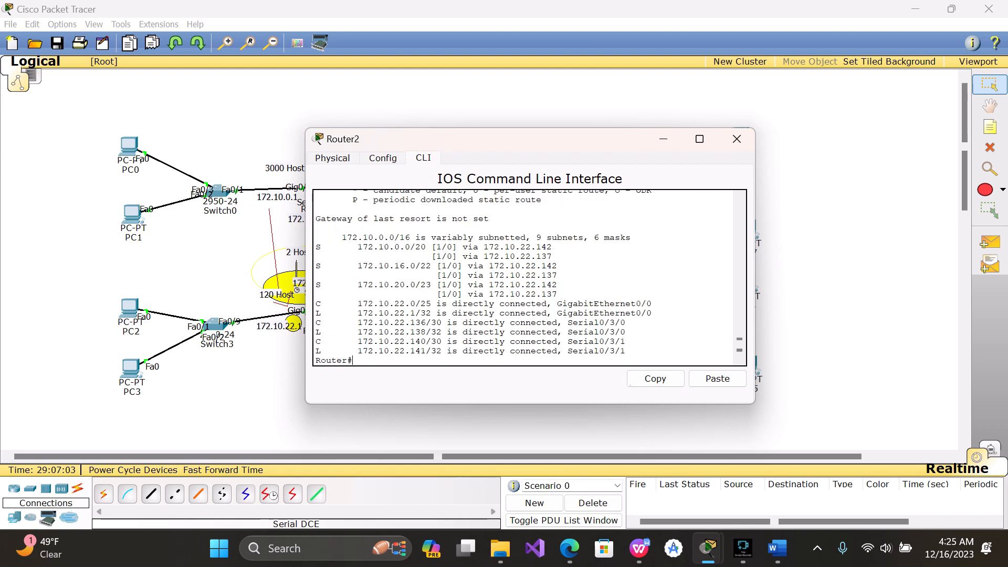
{"action": "key", "text": "Return"}
{"action": "left_click", "coordinate": [738, 137]}
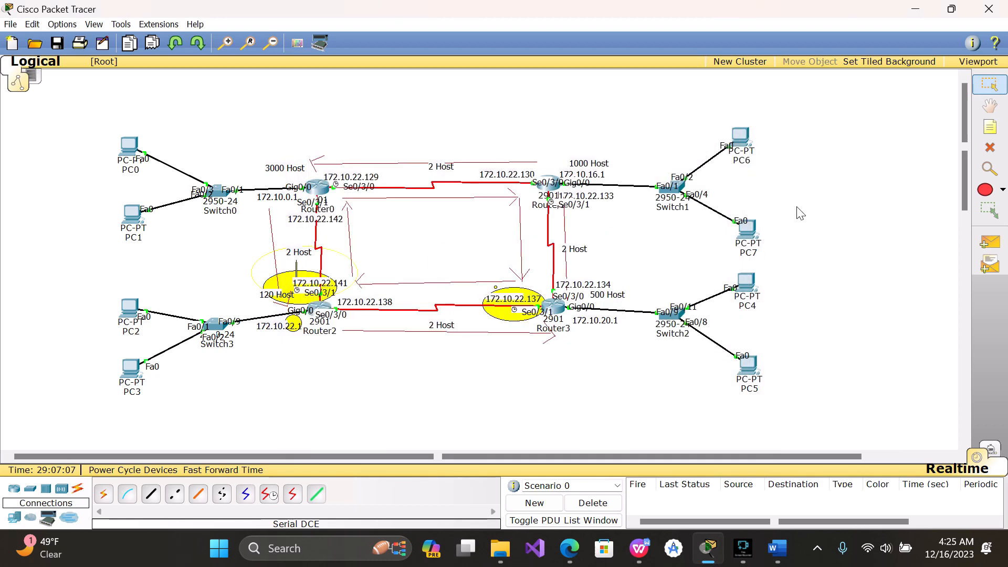
Mark the 172.10.22.133 next-hop address on the topology with a small ellipse filled in yellow
{"action": "left_click", "coordinate": [985, 190]}
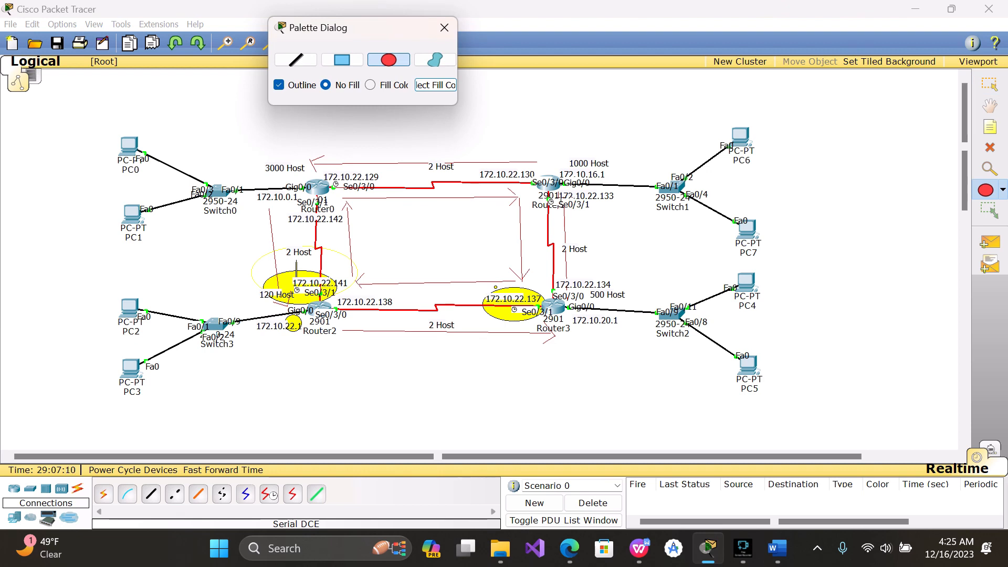
{"action": "left_click", "coordinate": [552, 198]}
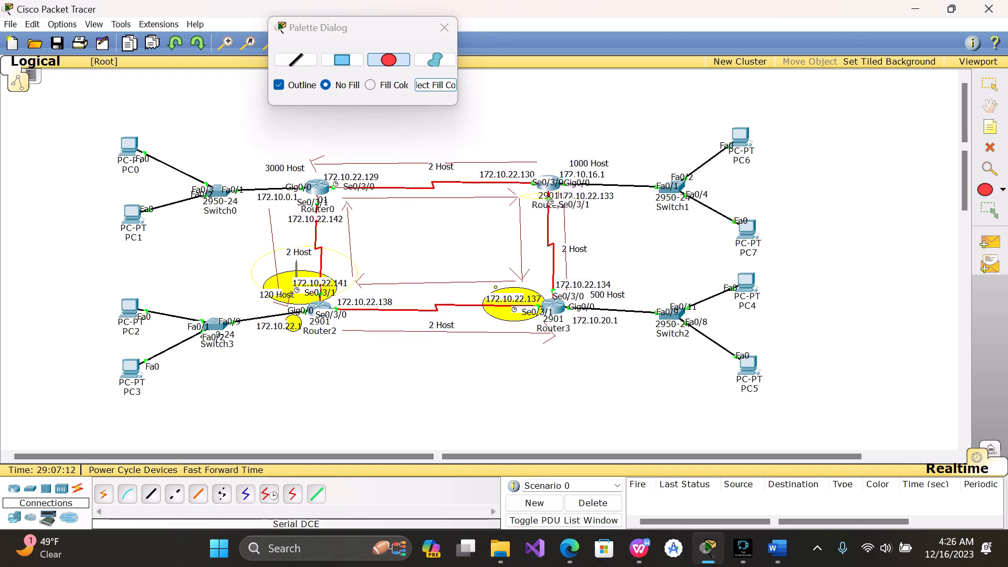
{"action": "left_click_drag", "start_coordinate": [560, 198], "coordinate": [391, 90]}
{"action": "left_click", "coordinate": [391, 86]}
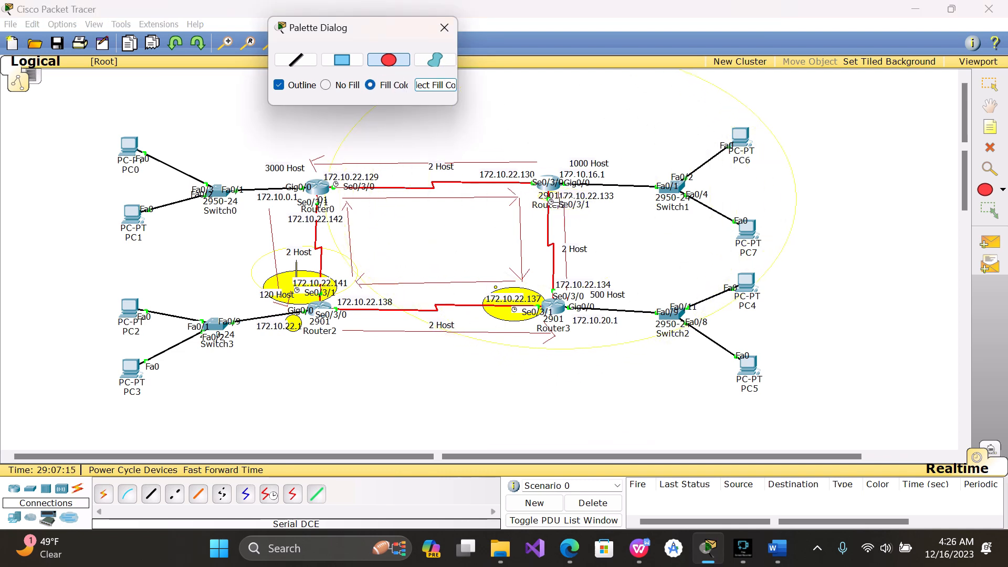
{"action": "left_click_drag", "start_coordinate": [568, 198], "coordinate": [608, 205]}
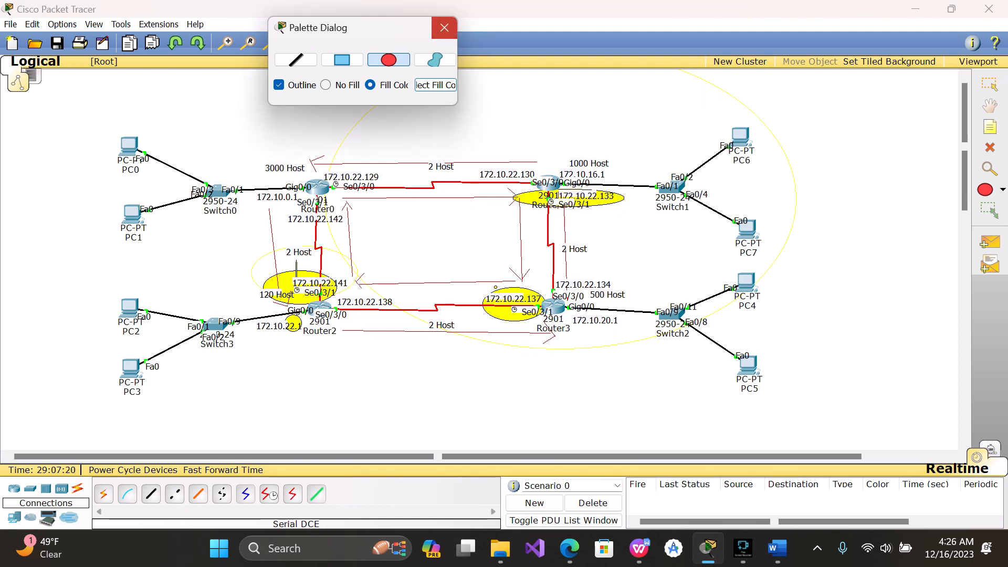
{"action": "left_click", "coordinate": [444, 27]}
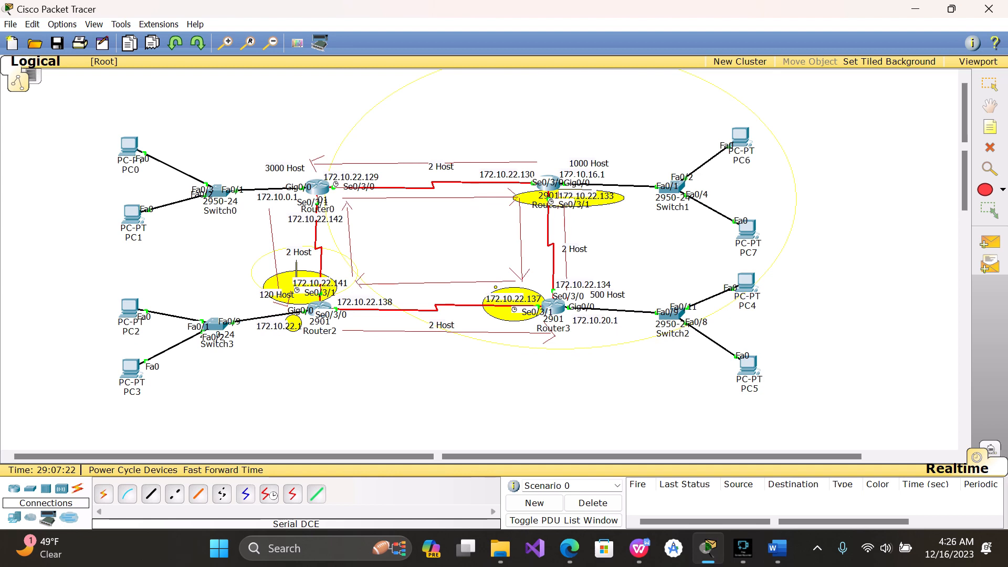
{"action": "left_click", "coordinate": [227, 495]}
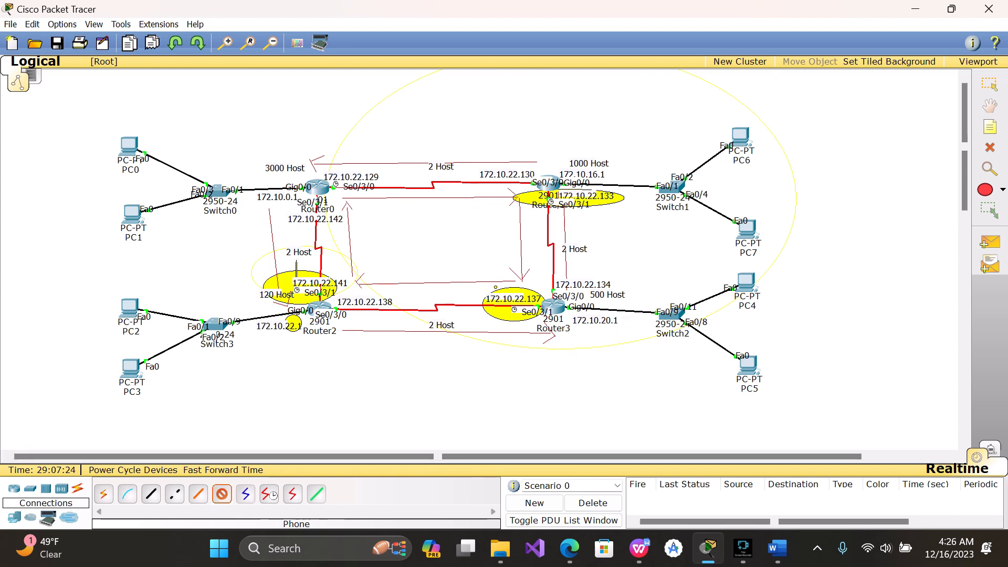
{"action": "left_click", "coordinate": [227, 495]}
Open Router3's command line and enter global configuration mode from privileged mode
{"action": "left_click", "coordinate": [558, 306]}
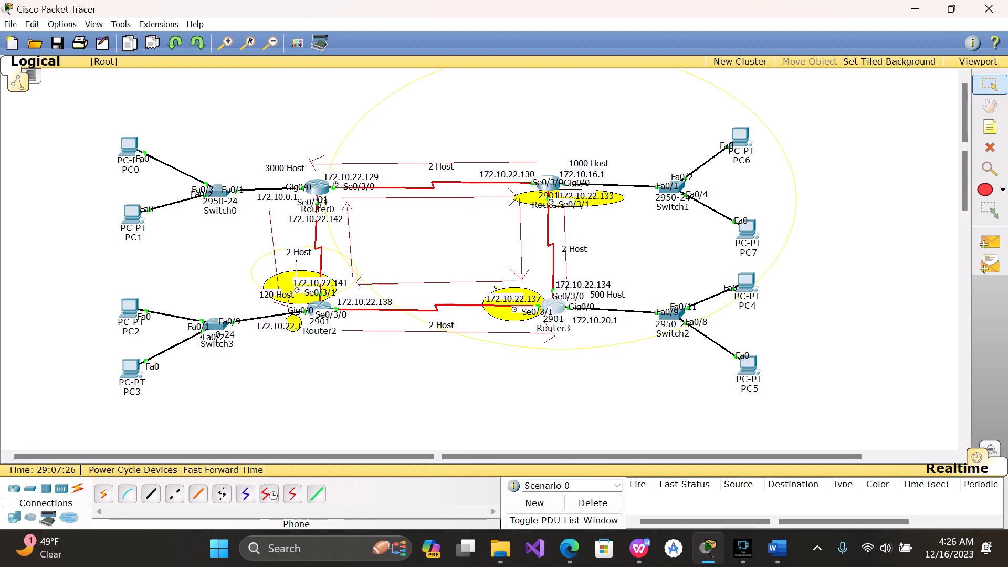
{"action": "left_click", "coordinate": [555, 332]}
{"action": "key", "text": "Return"}
{"action": "key", "text": "Return"}
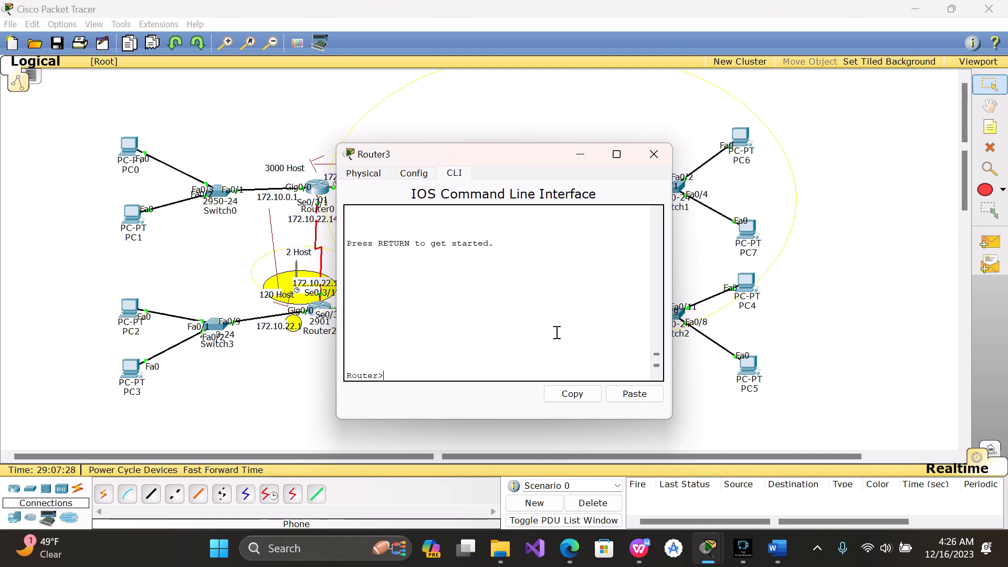
{"action": "type", "text": "en"}
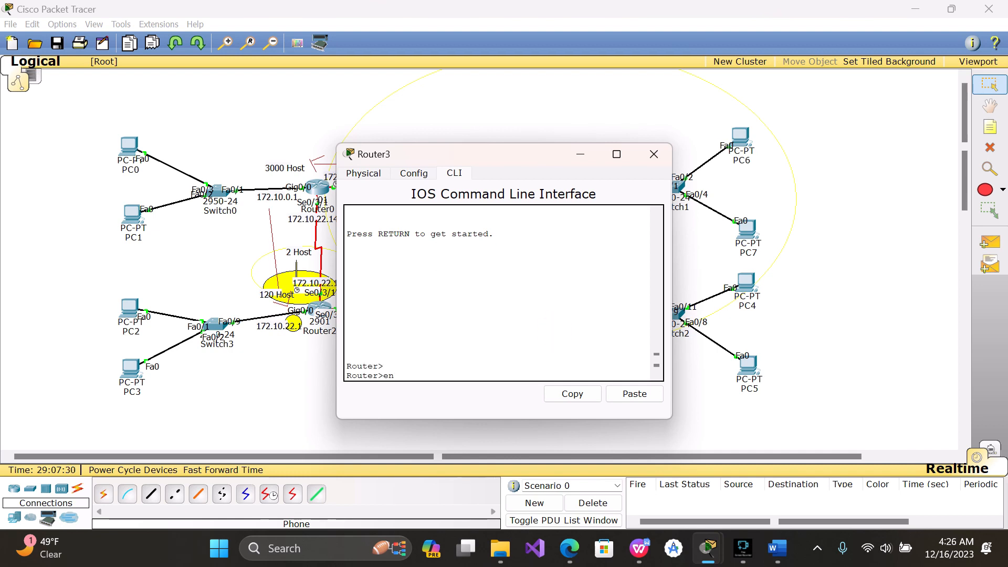
{"action": "key", "text": "Return"}
{"action": "type", "text": "conf "}
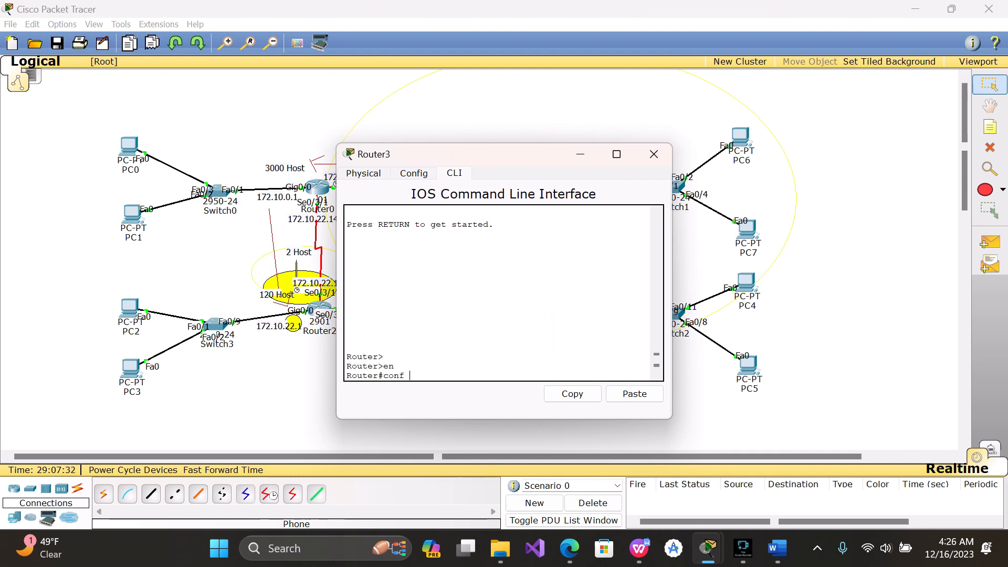
{"action": "type", "text": "t"}
{"action": "key", "text": "Return"}
Add a static route on Router3 to 172.10.16.0 with mask 255.255.254.0 via next hop 172.19.22.133
{"action": "type", "text": "ip"}
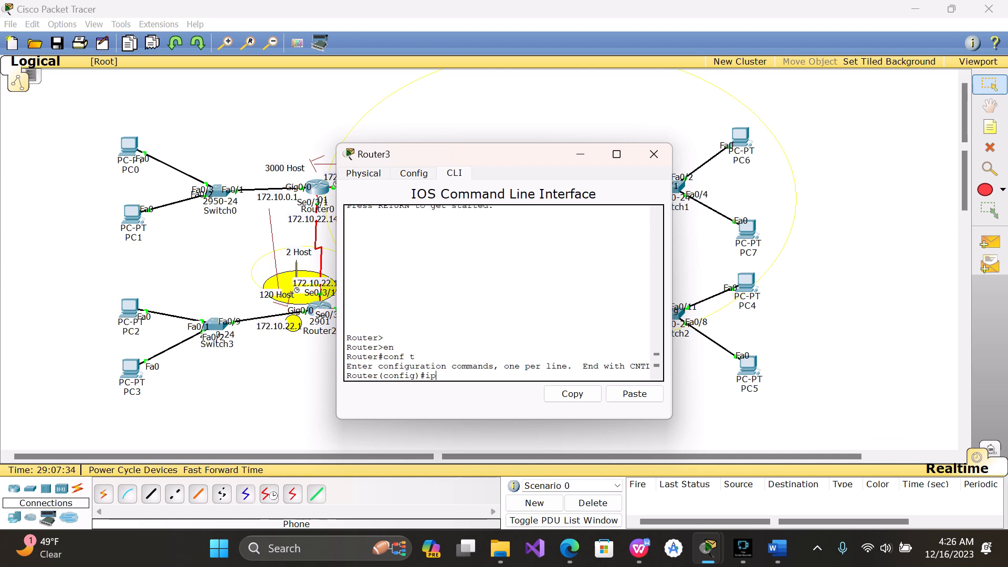
{"action": "type", "text": " route "}
{"action": "type", "text": "172.1"}
{"action": "type", "text": "0"}
{"action": "type", "text": ".16.0"}
{"action": "type", "text": " 255"}
{"action": "type", "text": ".255.2"}
{"action": "type", "text": "55"}
{"action": "type", "text": "."}
{"action": "type", "text": "4.0"}
{"action": "left_click", "coordinate": [580, 154]}
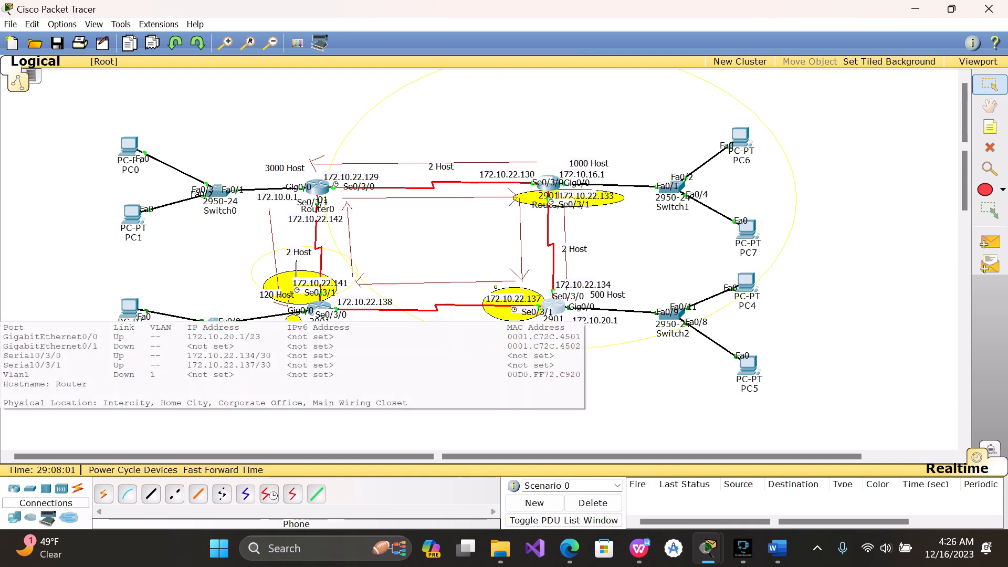
{"action": "left_click", "coordinate": [551, 311]}
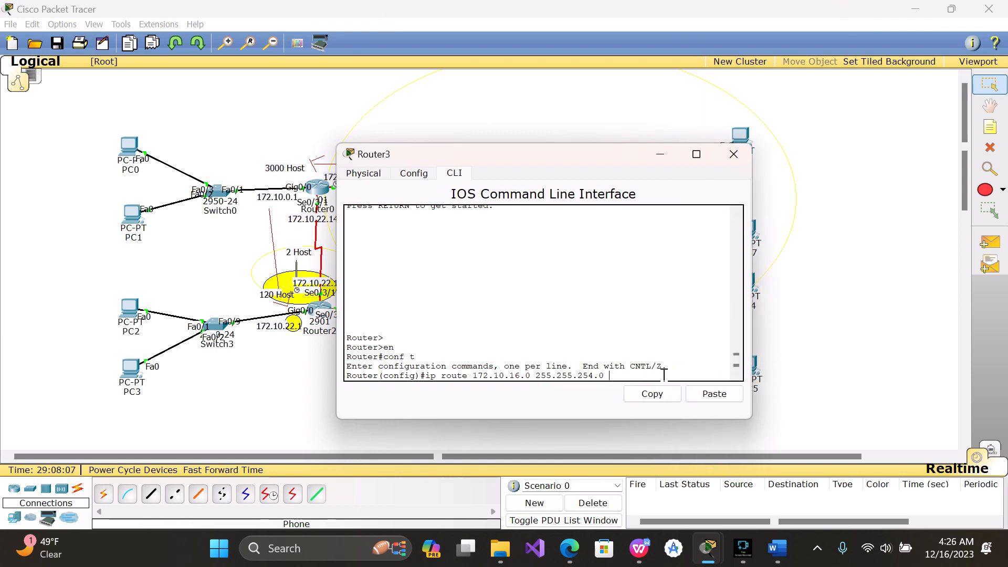
{"action": "type", "text": "172.19.22.133"}
{"action": "left_click", "coordinate": [656, 154]}
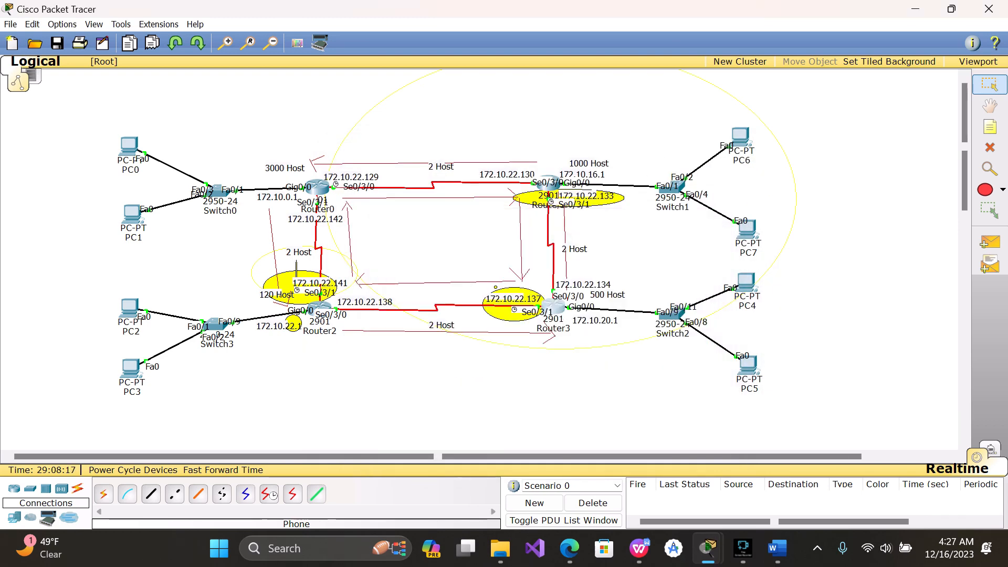
{"action": "left_click", "coordinate": [554, 309]}
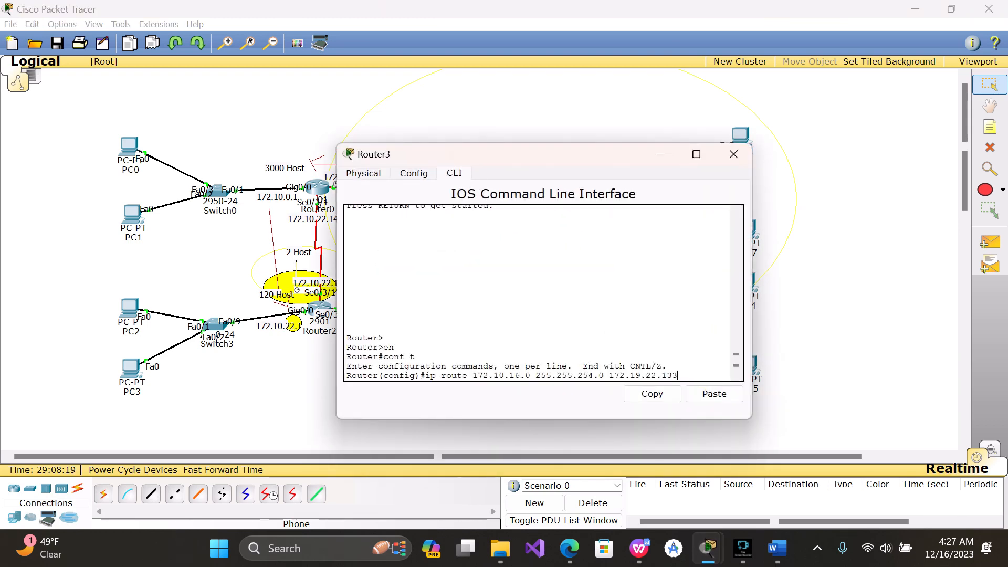
{"action": "key", "text": "Return"}
Add a static route on Router3 to 172.10.0.0 with mask 255.255.240.0 via next hop 172.19.22.133
{"action": "key", "text": "Up"}
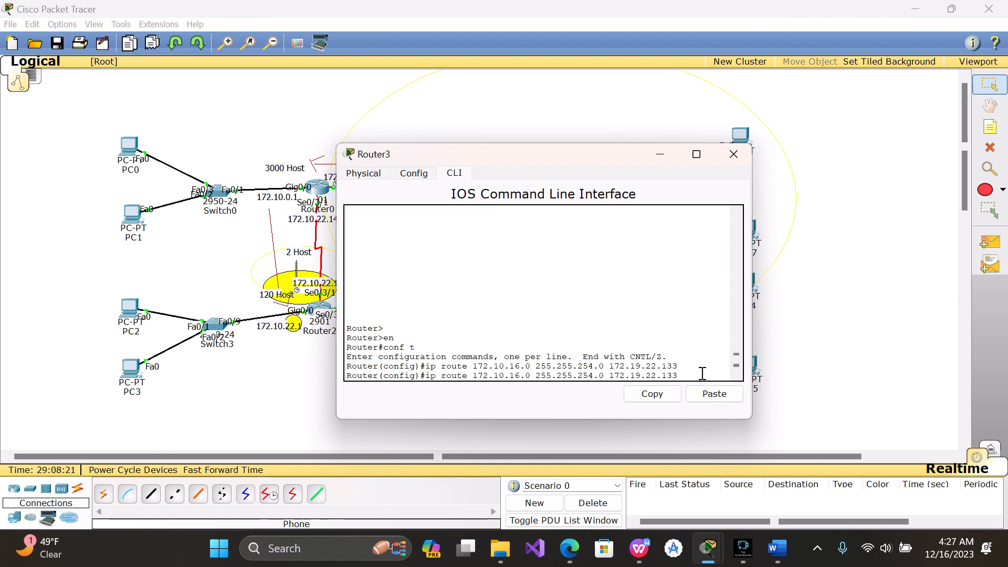
{"action": "key", "text": "Left"}
{"action": "key", "text": "Left"}
{"action": "key", "text": "Left"}
{"action": "key", "text": "Left"}
{"action": "key", "text": "Left"}
{"action": "key", "text": "Left"}
{"action": "key", "text": "Left"}
{"action": "key", "text": "Left"}
{"action": "key", "text": "Left"}
{"action": "key", "text": "Left"}
{"action": "key", "text": "Left"}
{"action": "key", "text": "Left"}
{"action": "key", "text": "Left"}
{"action": "key", "text": "Left"}
{"action": "key", "text": "Left"}
{"action": "key", "text": "Left"}
{"action": "key", "text": "BackSpace"}
{"action": "key", "text": "BackSpace"}
{"action": "type", "text": "40"}
{"action": "key", "text": "Left"}
{"action": "key", "text": "Left"}
{"action": "key", "text": "Left"}
{"action": "key", "text": "Left"}
{"action": "key", "text": "Left"}
{"action": "key", "text": "Left"}
{"action": "key", "text": "BackSpace"}
{"action": "key", "text": "BackSpace"}
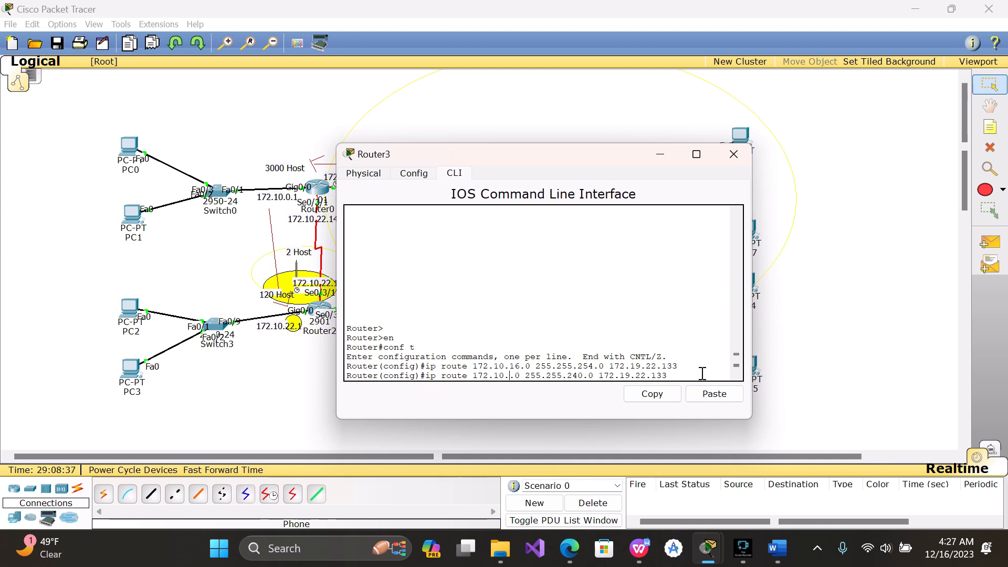
{"action": "type", "text": "0"}
{"action": "key", "text": "Return"}
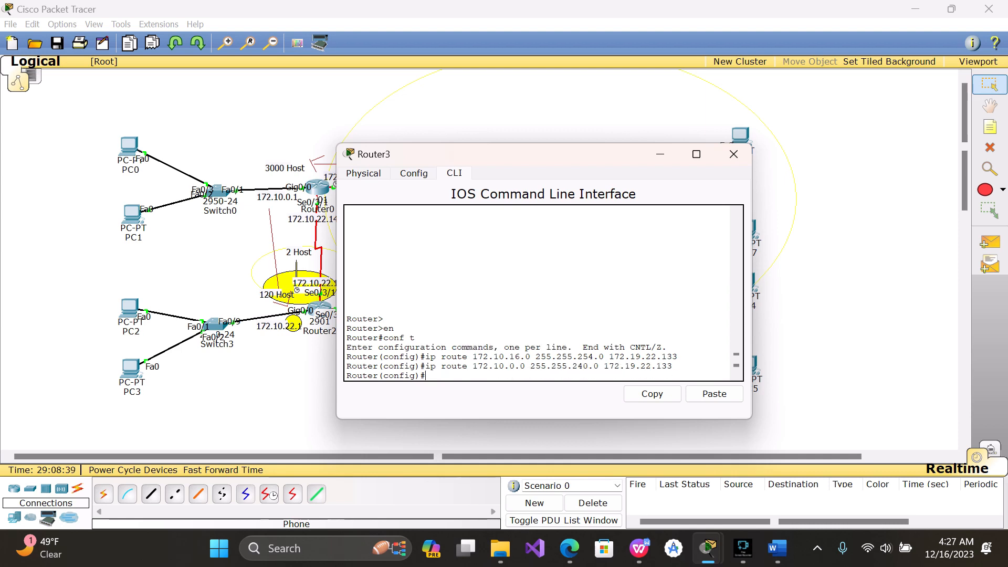
Add a static route on Router3 to 172.10.16.0 with mask 255.255.252.0 via next hop 172.19.22.133
{"action": "key", "text": "Up"}
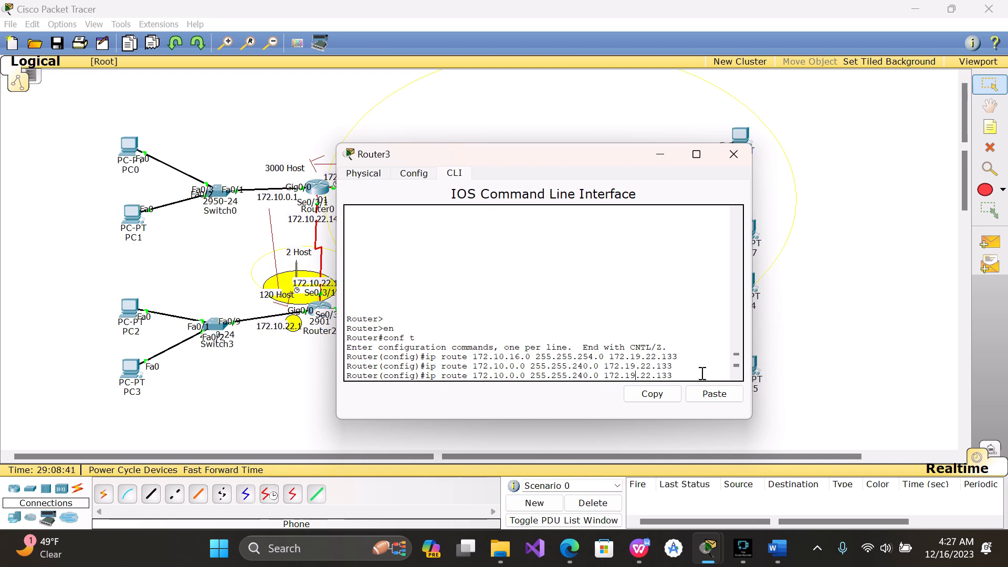
{"action": "key", "text": "Left"}
{"action": "key", "text": "Left"}
{"action": "key", "text": "Left"}
{"action": "key", "text": "Left"}
{"action": "key", "text": "Left"}
{"action": "key", "text": "Left"}
{"action": "key", "text": "Left"}
{"action": "key", "text": "Left"}
{"action": "key", "text": "Left"}
{"action": "key", "text": "Left"}
{"action": "key", "text": "Left"}
{"action": "key", "text": "Left"}
{"action": "key", "text": "Left"}
{"action": "key", "text": "Left"}
{"action": "key", "text": "Left"}
{"action": "key", "text": "Left"}
{"action": "key", "text": "BackSpace"}
{"action": "key", "text": "BackSpace"}
{"action": "type", "text": "52"}
{"action": "key", "text": "Left"}
{"action": "key", "text": "Left"}
{"action": "key", "text": "Left"}
{"action": "key", "text": "Left"}
{"action": "key", "text": "Left"}
{"action": "key", "text": "Left"}
{"action": "key", "text": "Left"}
{"action": "key", "text": "Left"}
{"action": "key", "text": "Left"}
{"action": "key", "text": "Left"}
{"action": "key", "text": "Left"}
{"action": "key", "text": "Left"}
{"action": "key", "text": "Left"}
{"action": "key", "text": "Left"}
{"action": "key", "text": "BackSpace"}
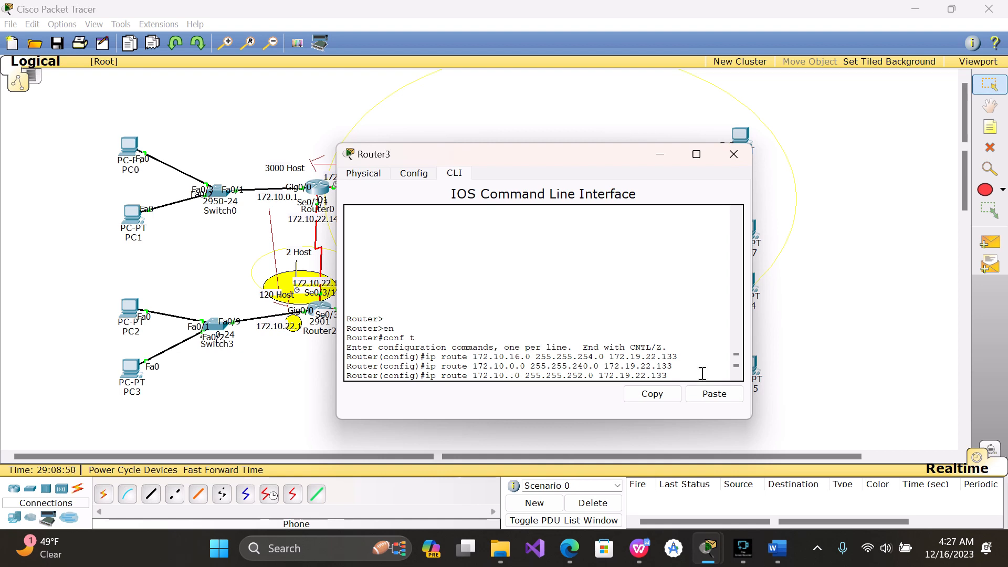
{"action": "type", "text": "16"}
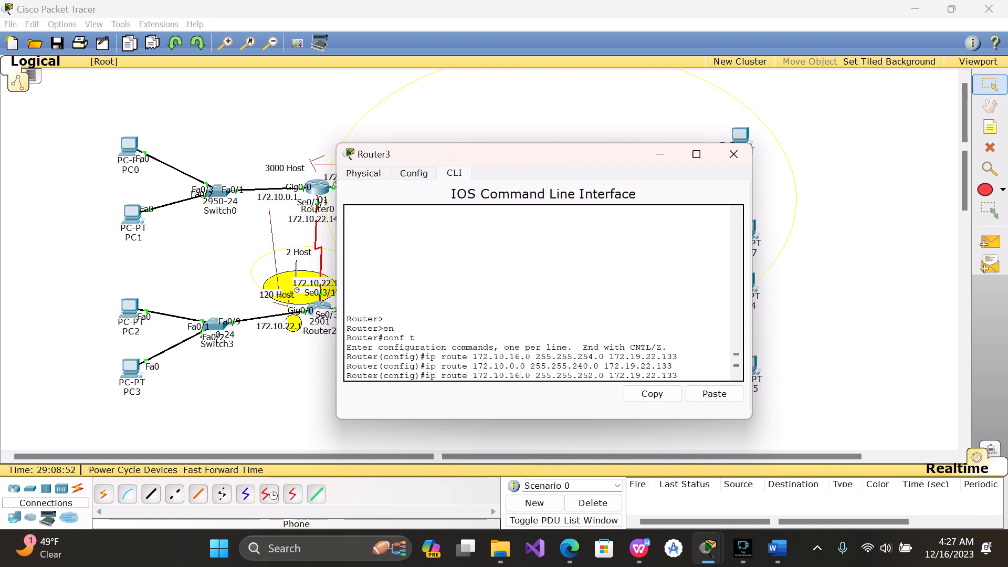
{"action": "key", "text": "Return"}
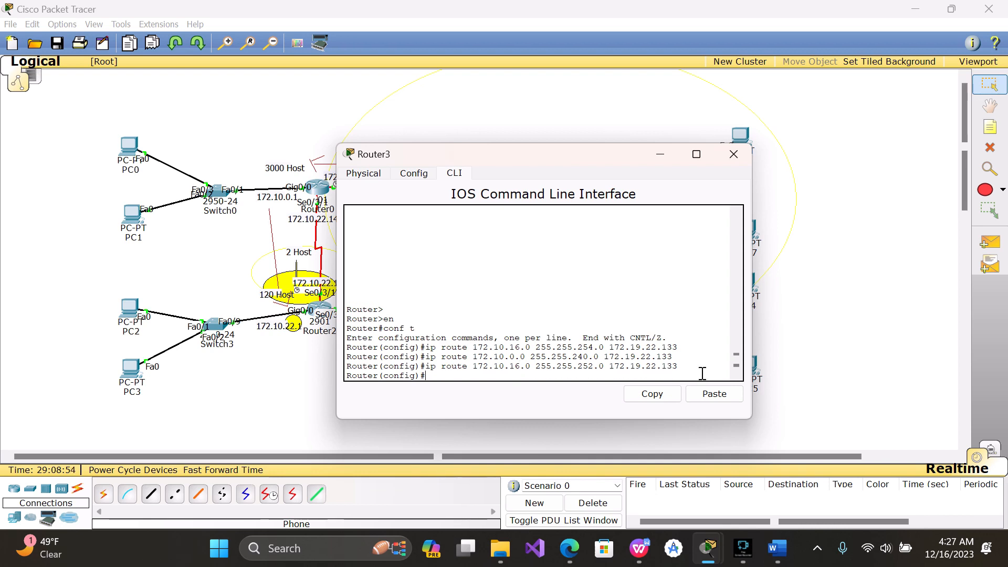
Add a static route on Router3 to 172.10.22.0 with mask 255.255.255.128 via next hop 172.19.22.133
{"action": "key", "text": "Up"}
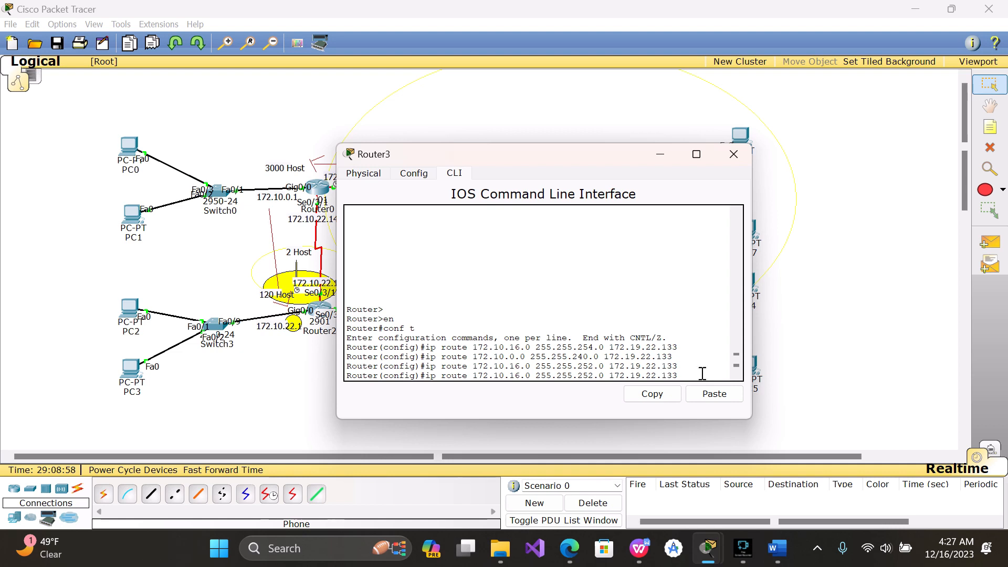
{"action": "key", "text": "BackSpace"}
{"action": "type", "text": "5"}
{"action": "key", "text": "BackSpace"}
{"action": "type", "text": "128"}
{"action": "key", "text": "BackSpace"}
{"action": "key", "text": "BackSpace"}
{"action": "type", "text": "22"}
{"action": "key", "text": "Return"}
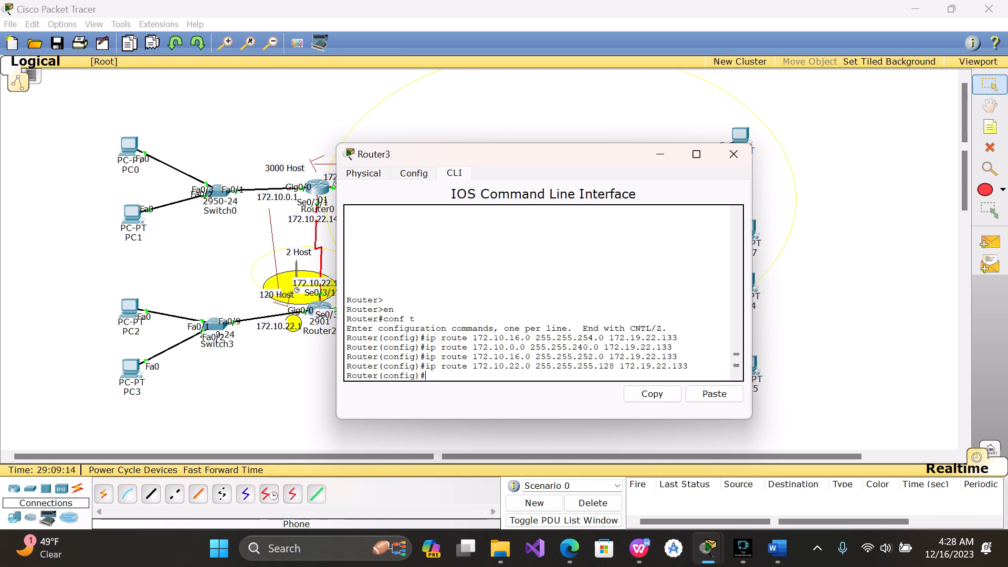
Exit Router3's configuration mode and display its routing table to check the static routes
{"action": "type", "text": "exit"}
{"action": "key", "text": "Return"}
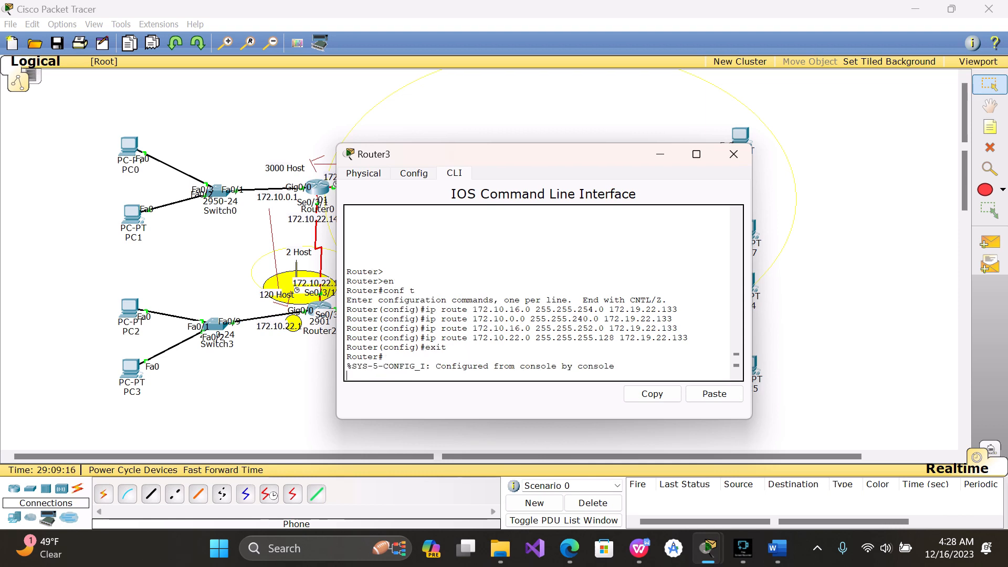
{"action": "key", "text": "Return"}
{"action": "type", "text": "sh "}
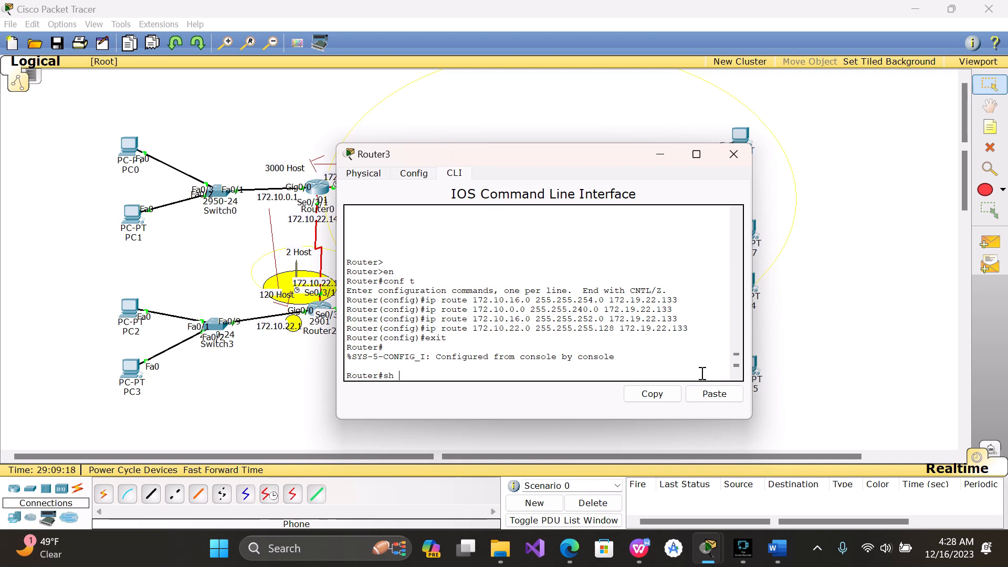
{"action": "type", "text": "ip route"}
{"action": "key", "text": "Return"}
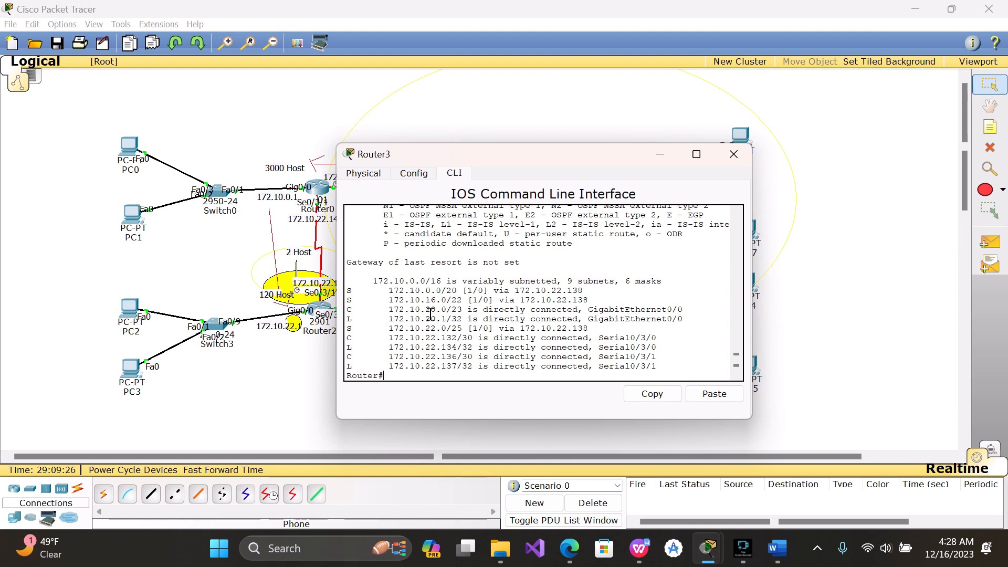
{"action": "key", "text": "Return"}
{"action": "key", "text": "Return"}
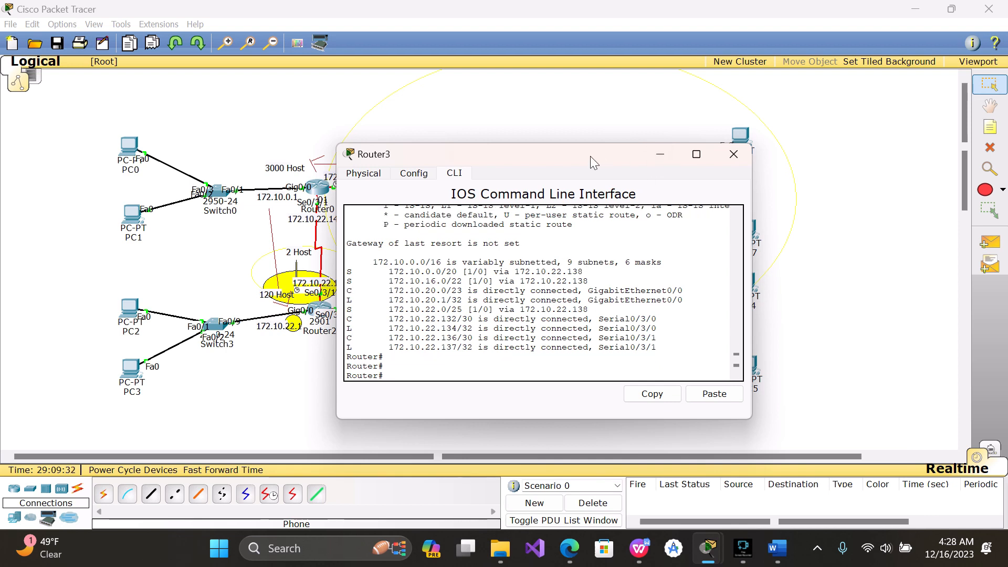
Return to Router3's configuration mode and add the route to 172.10.16.0 with mask 255.255.252.0 via the corrected next hop 172.10.22.133
{"action": "left_click_drag", "start_coordinate": [590, 156], "coordinate": [342, 157]}
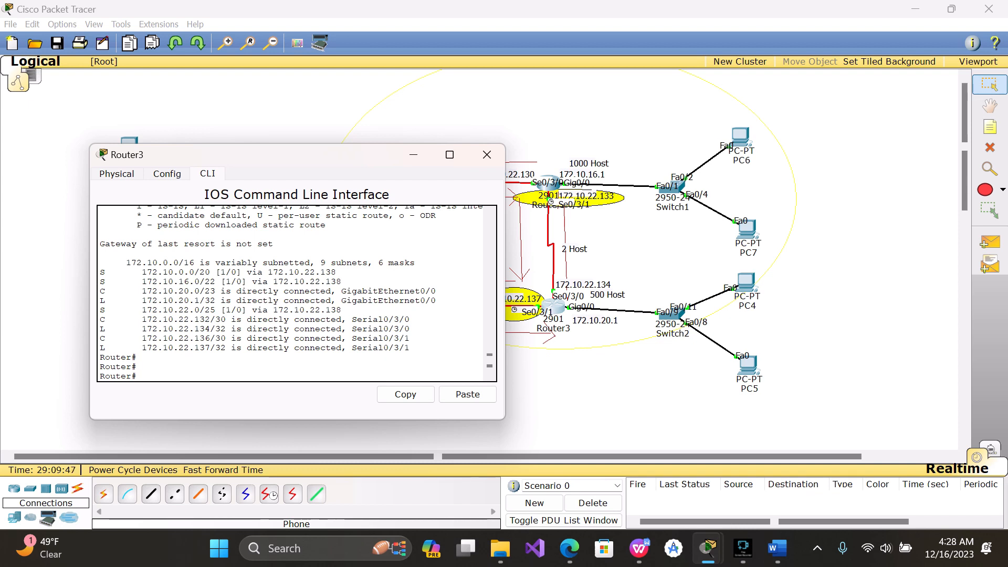
{"action": "type", "text": "conf t"}
{"action": "key", "text": "Return"}
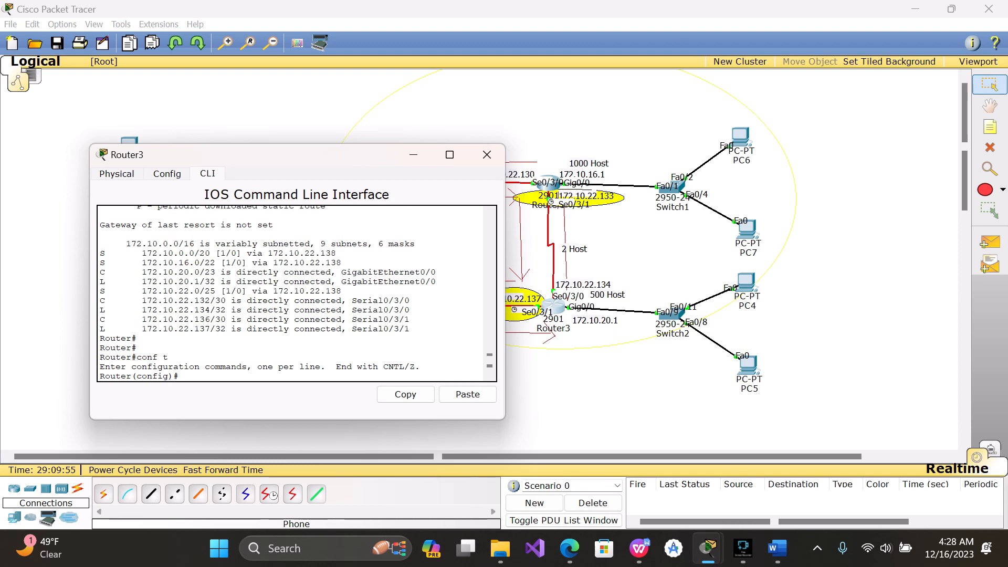
{"action": "type", "text": "ip route"}
{"action": "key", "text": "Up"}
{"action": "key", "text": "Up"}
{"action": "key", "text": "Up"}
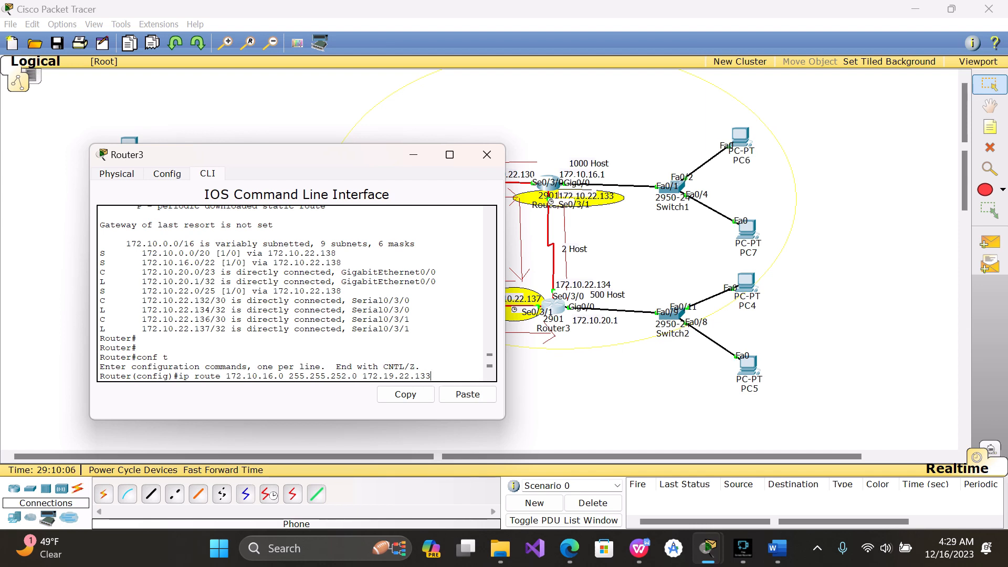
{"action": "key", "text": "Up"}
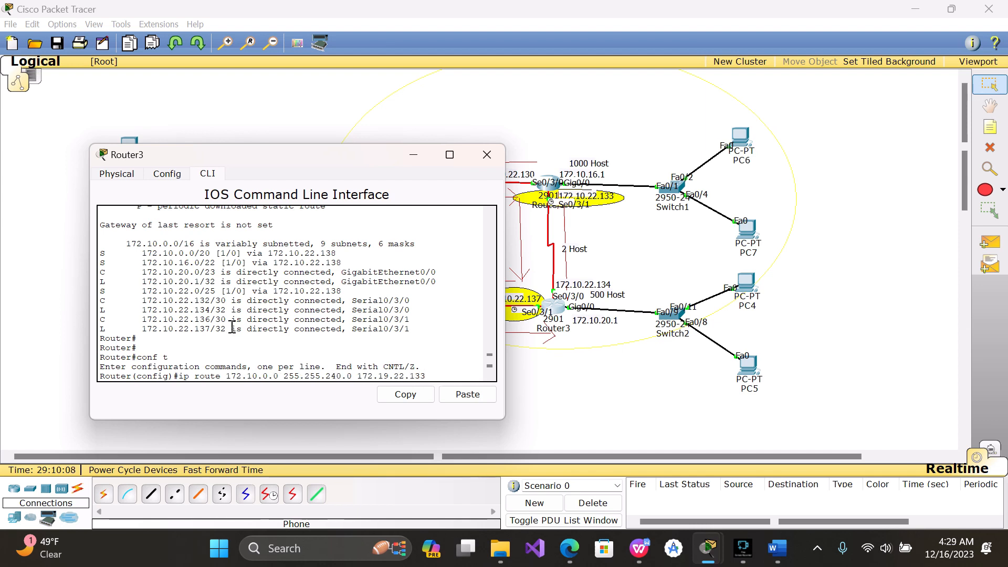
{"action": "key", "text": "Down"}
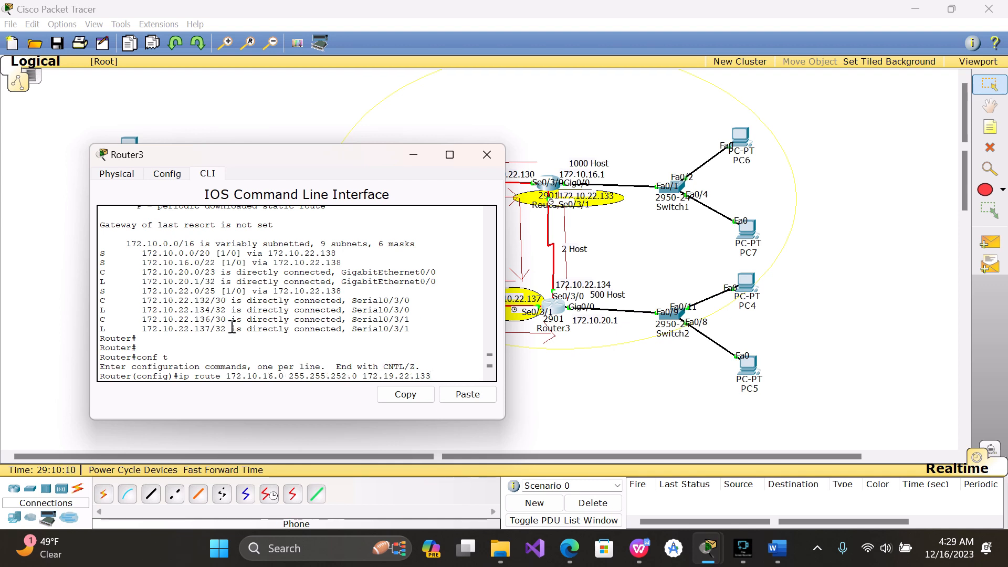
{"action": "key", "text": "Left"}
{"action": "key", "text": "Left"}
{"action": "key", "text": "Left"}
{"action": "key", "text": "Left"}
{"action": "key", "text": "Left"}
{"action": "key", "text": "Left"}
{"action": "key", "text": "Left"}
{"action": "key", "text": "Left"}
{"action": "key", "text": "Left"}
{"action": "key", "text": "Left"}
{"action": "key", "text": "BackSpace"}
{"action": "type", "text": "0"}
{"action": "key", "text": "Return"}
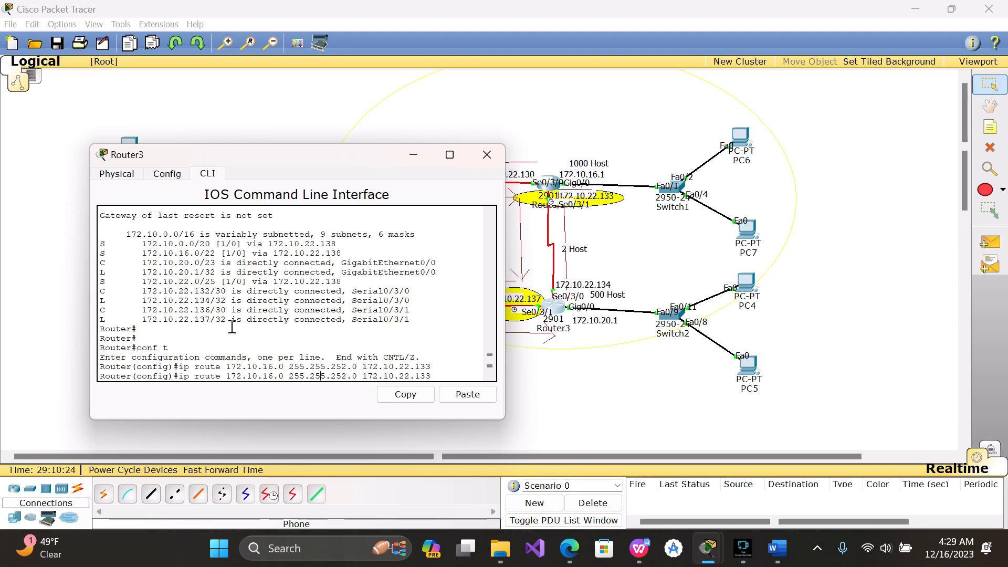
Add the Router3 route to 172.10.22.0 with mask 255.255.255.128 via the corrected next hop 172.10.22.133
{"action": "key", "text": "Up"}
{"action": "key", "text": "Up"}
{"action": "key", "text": "BackSpace"}
{"action": "type", "text": "0"}
{"action": "key", "text": "Left"}
{"action": "key", "text": "Left"}
{"action": "key", "text": "Left"}
{"action": "key", "text": "Left"}
{"action": "key", "text": "Left"}
{"action": "key", "text": "Left"}
{"action": "key", "text": "Return"}
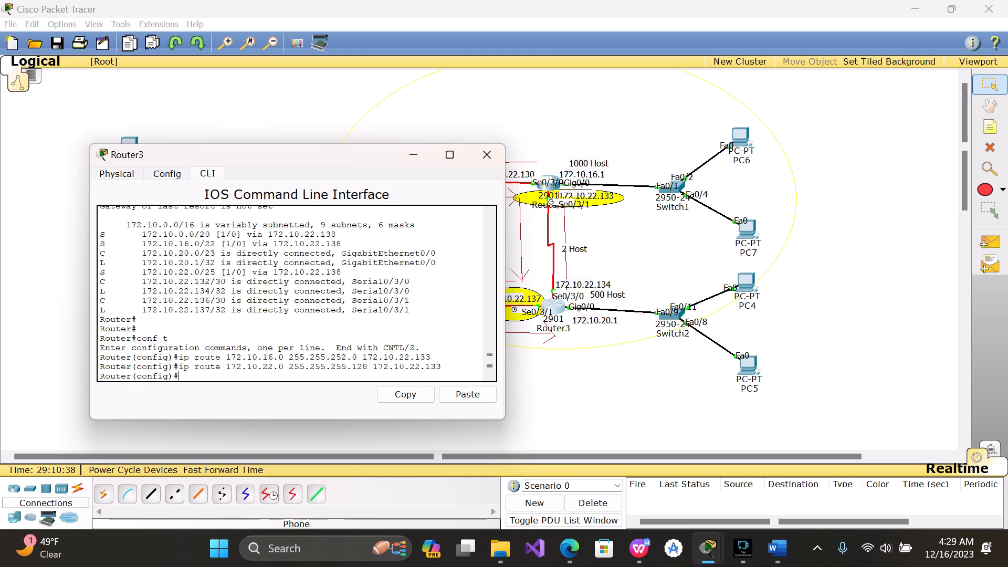
Add the Router3 route to 172.10.0.0 with mask 255.255.240.0 via next hop 172.10.22.133
{"action": "key", "text": "Up"}
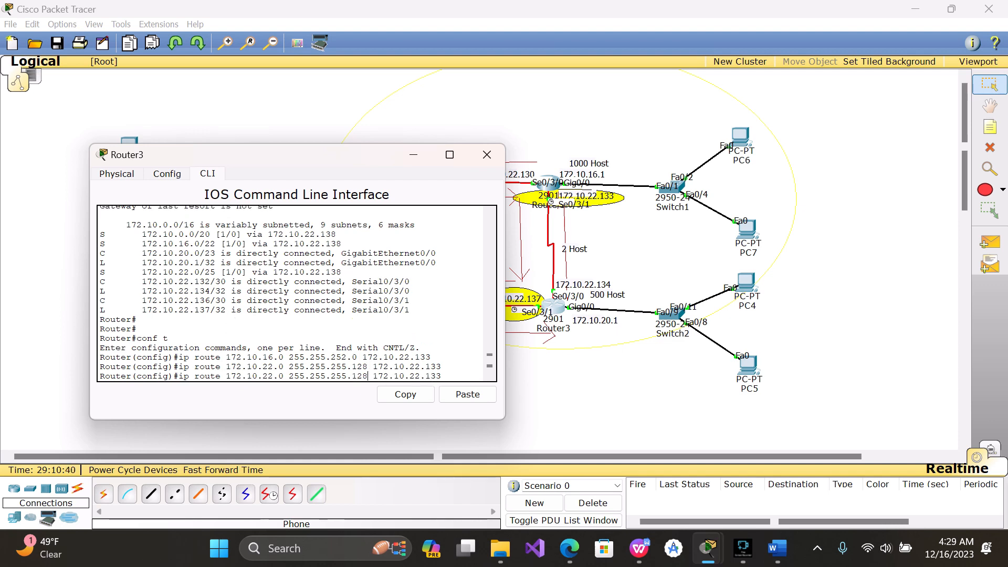
{"action": "key", "text": "Left"}
{"action": "key", "text": "Left"}
{"action": "key", "text": "Left"}
{"action": "key", "text": "Left"}
{"action": "key", "text": "Left"}
{"action": "key", "text": "Left"}
{"action": "key", "text": "Left"}
{"action": "key", "text": "Left"}
{"action": "key", "text": "Left"}
{"action": "key", "text": "BackSpace"}
{"action": "key", "text": "BackSpace"}
{"action": "key", "text": "BackSpace"}
{"action": "type", "text": "0"}
{"action": "key", "text": "Left"}
{"action": "key", "text": "Left"}
{"action": "key", "text": "BackSpace"}
{"action": "key", "text": "BackSpace"}
{"action": "key", "text": "BackSpace"}
{"action": "type", "text": "240"}
{"action": "key", "text": "Left"}
{"action": "key", "text": "Left"}
{"action": "key", "text": "Left"}
{"action": "key", "text": "Left"}
{"action": "key", "text": "Left"}
{"action": "key", "text": "Left"}
{"action": "key", "text": "Left"}
{"action": "key", "text": "Left"}
{"action": "key", "text": "Left"}
{"action": "key", "text": "Left"}
{"action": "key", "text": "Left"}
{"action": "key", "text": "Left"}
{"action": "key", "text": "Left"}
{"action": "key", "text": "Left"}
{"action": "key", "text": "BackSpace"}
{"action": "key", "text": "BackSpace"}
{"action": "type", "text": "0"}
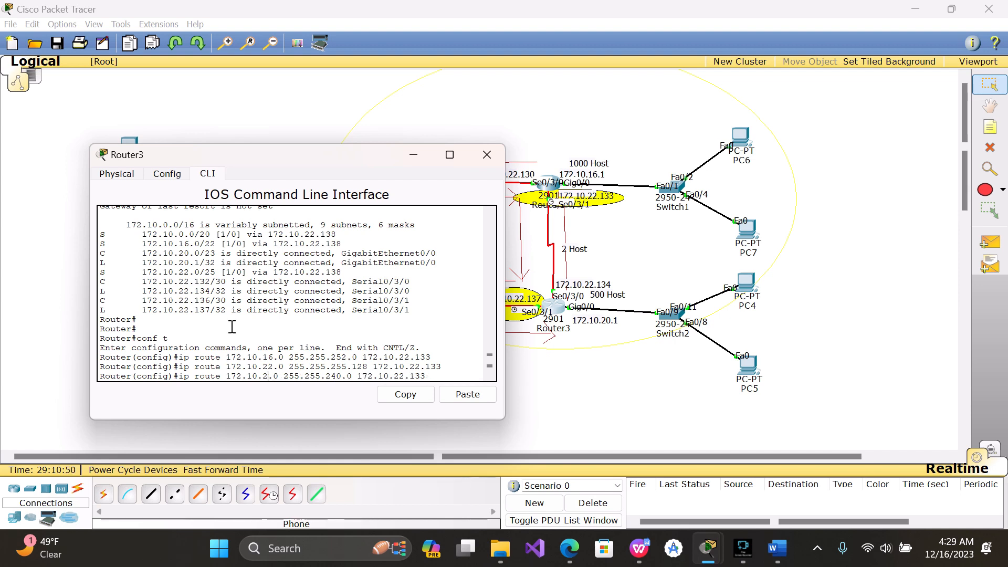
{"action": "key", "text": "Return"}
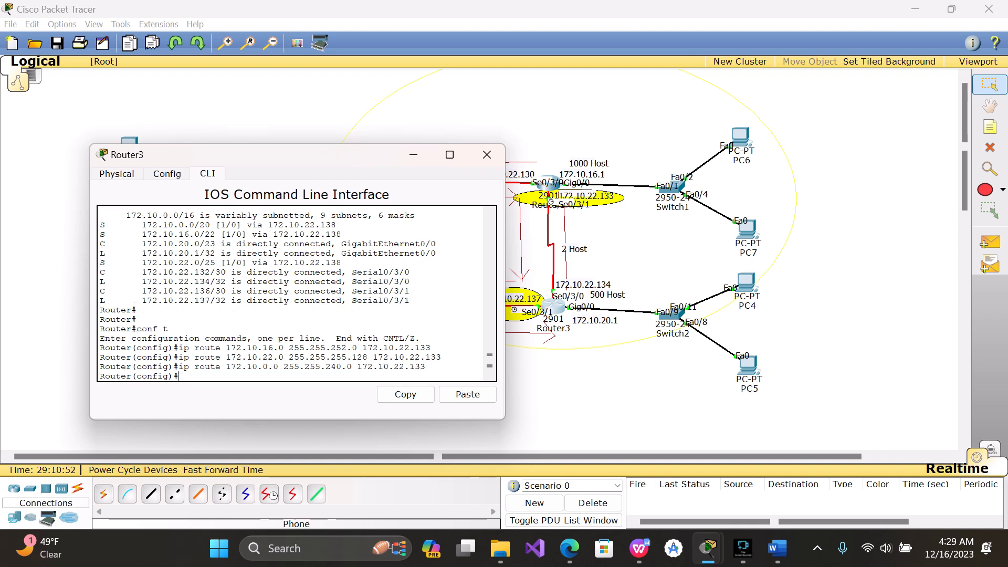
Leave Router3's configuration mode, display its routing table to check the added routes, and close the router window
{"action": "type", "text": "exi"}
{"action": "type", "text": "t"}
{"action": "key", "text": "Return"}
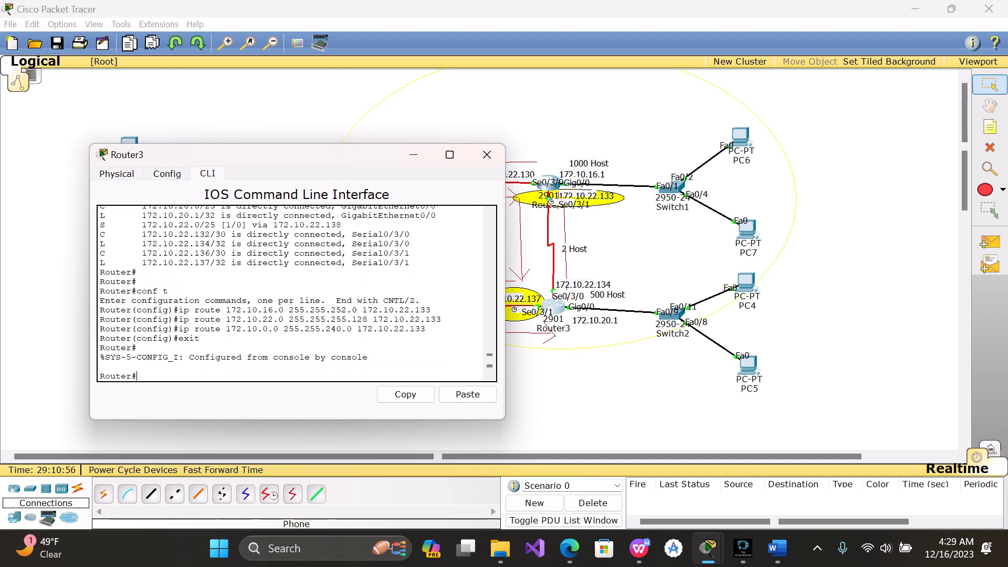
{"action": "type", "text": "show ip route"}
{"action": "key", "text": "Return"}
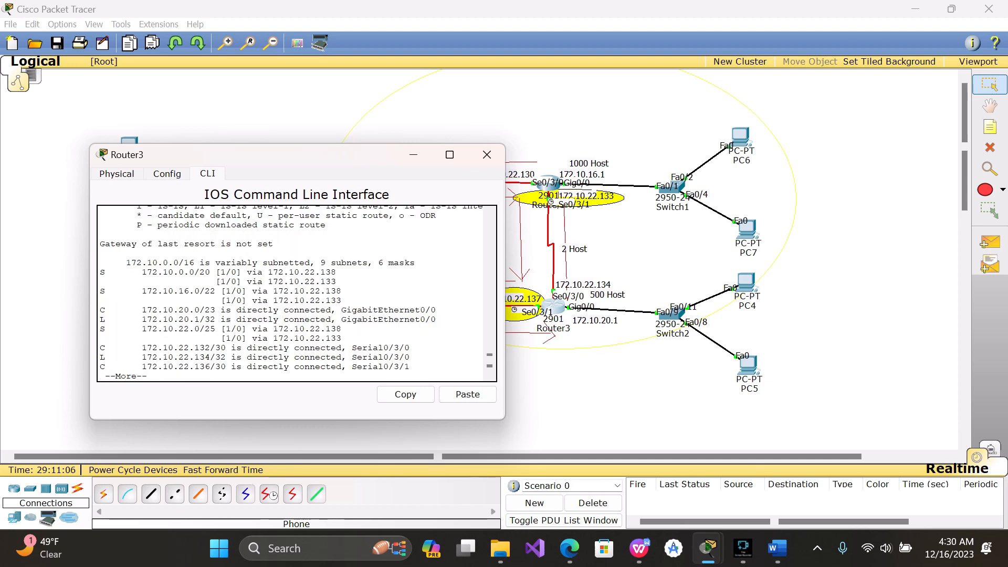
{"action": "left_click", "coordinate": [488, 163]}
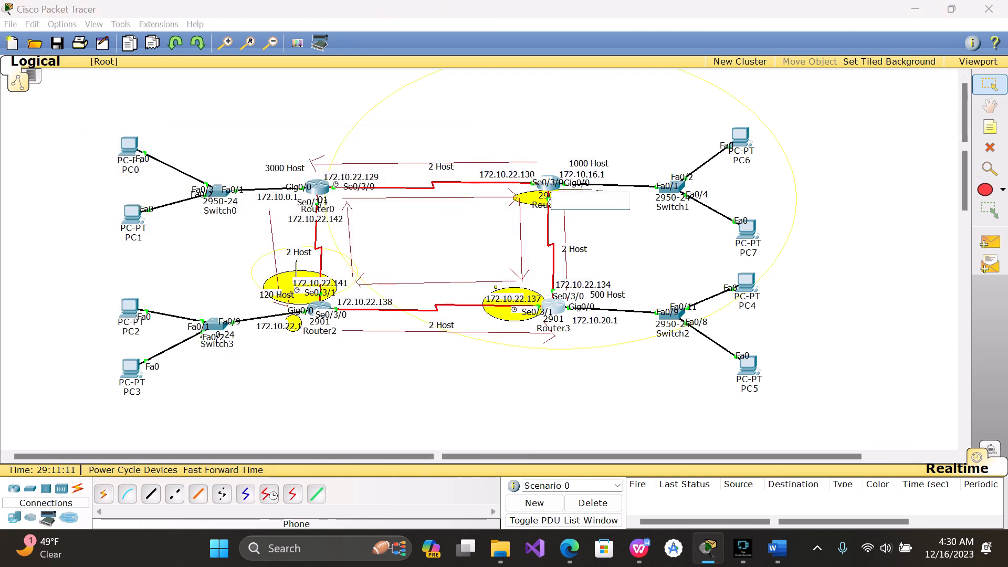
Open Router1's command line and enter global configuration mode
{"action": "left_click", "coordinate": [548, 189]}
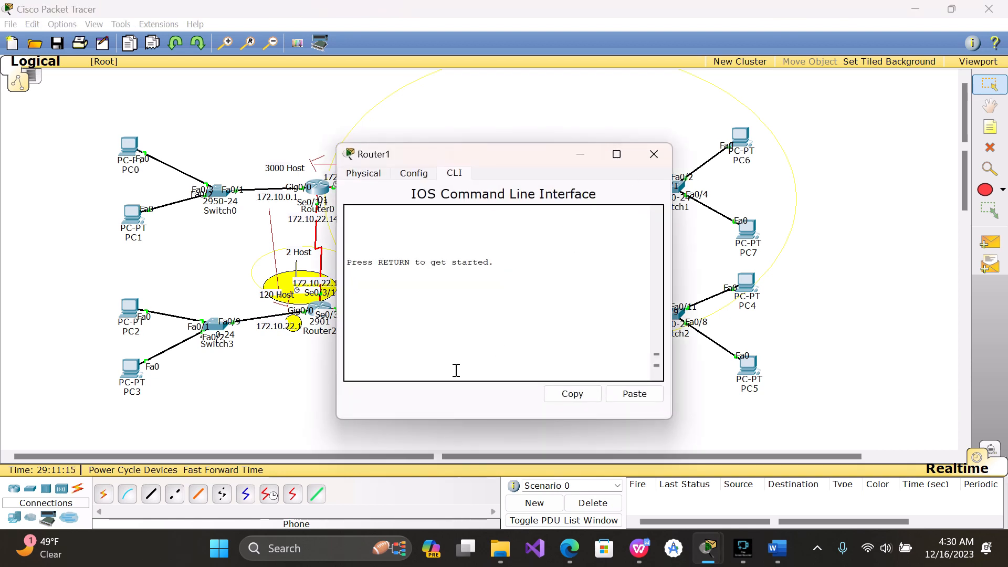
{"action": "key", "text": "Return"}
{"action": "type", "text": "en"}
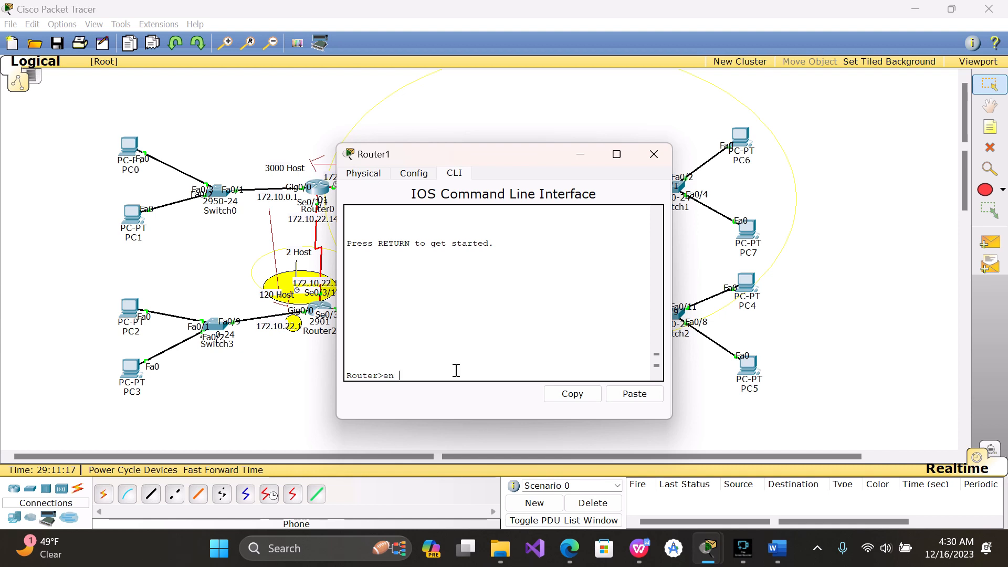
{"action": "key", "text": "Return"}
{"action": "type", "text": "c"}
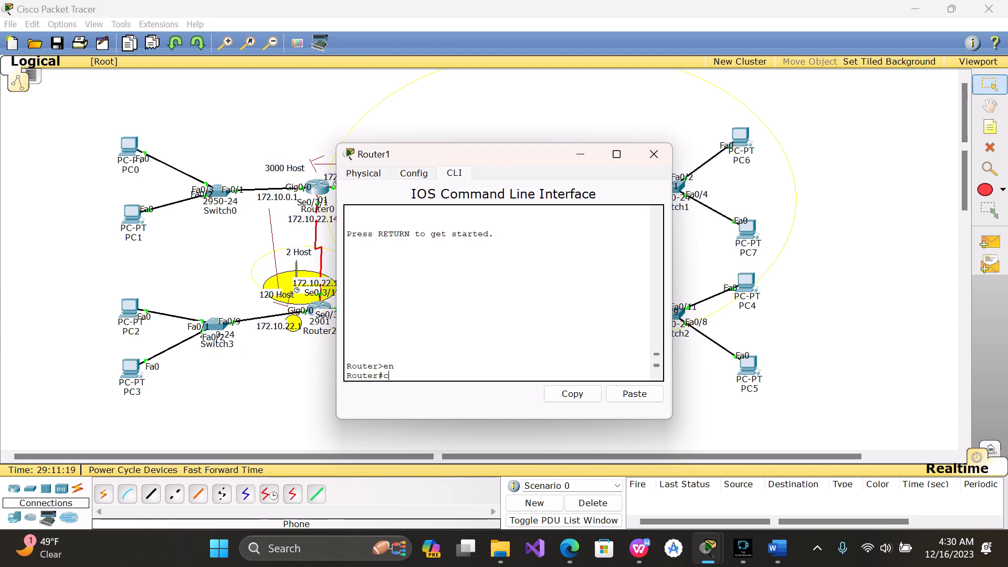
{"action": "type", "text": "onf t"}
{"action": "key", "text": "Return"}
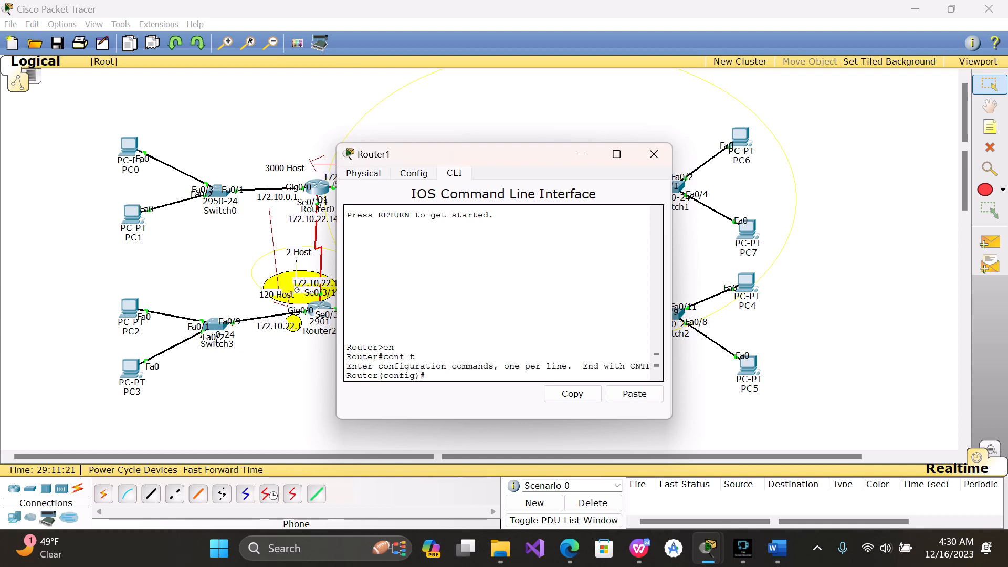
Add a static route on Router1 to 172.10.0.0 with mask 255.255.240.0 via next hop 172.10.22.129, widening the router window
{"action": "type", "text": "ip route 172.10.0.0 255.255.240.0"}
{"action": "left_click_drag", "start_coordinate": [487, 151], "coordinate": [505, 161]}
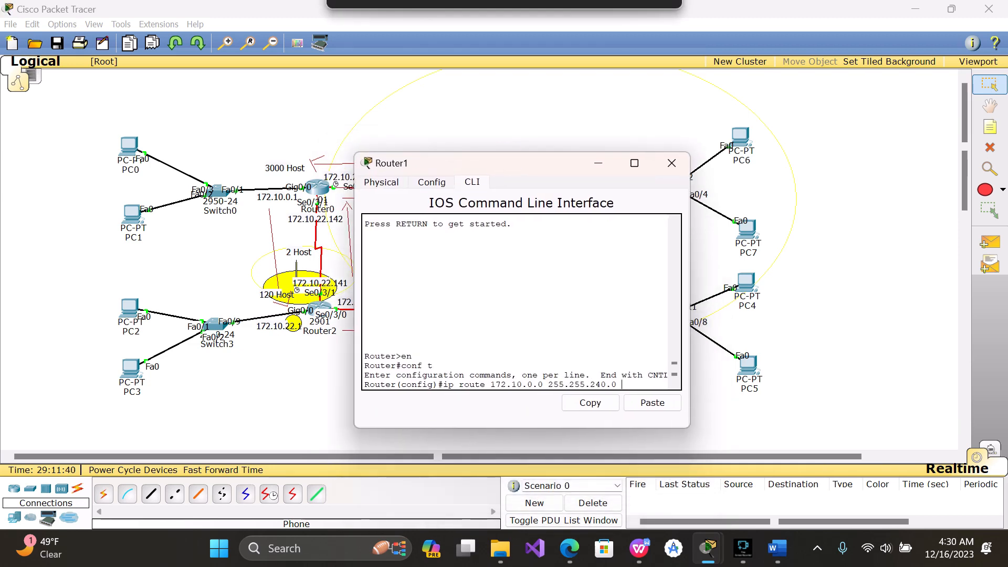
{"action": "left_click_drag", "start_coordinate": [689, 315], "coordinate": [803, 315]}
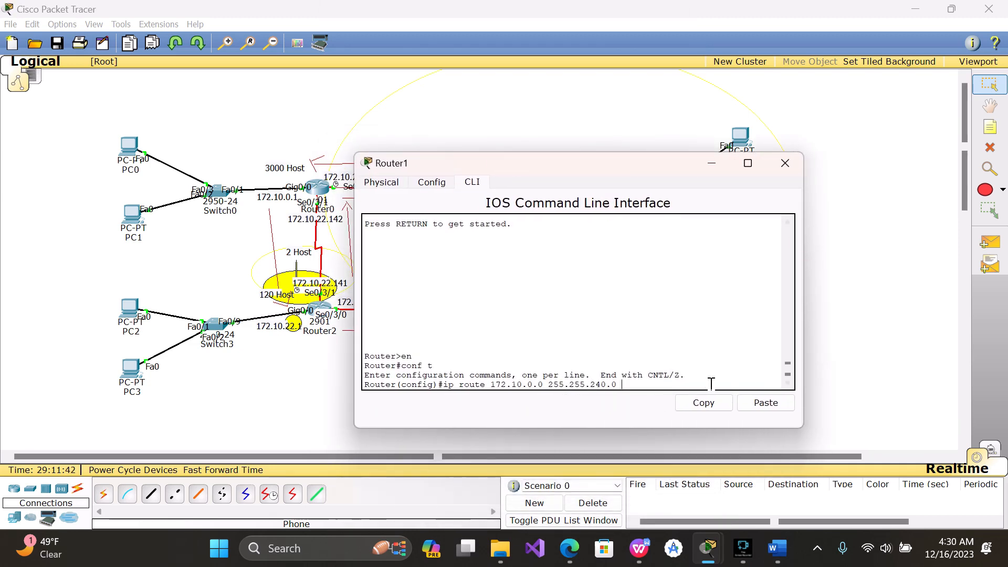
{"action": "type", "text": "172.10.22."}
{"action": "type", "text": "129"}
{"action": "key", "text": "Return"}
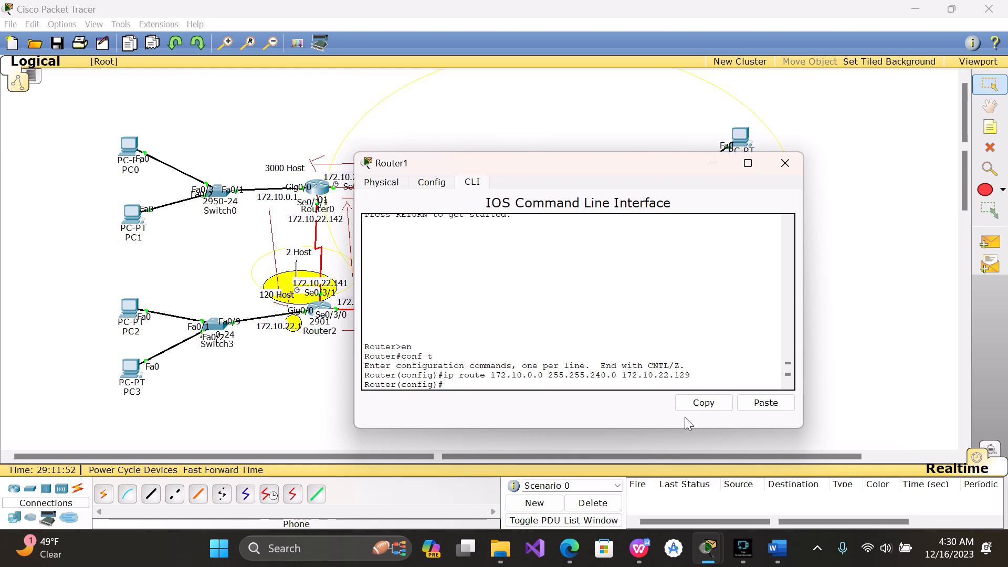
Add a static route on Router1 to 172.10.20.0 with mask 255.255.252.0 via next hop 172.10.22.129
{"action": "key", "text": "Up"}
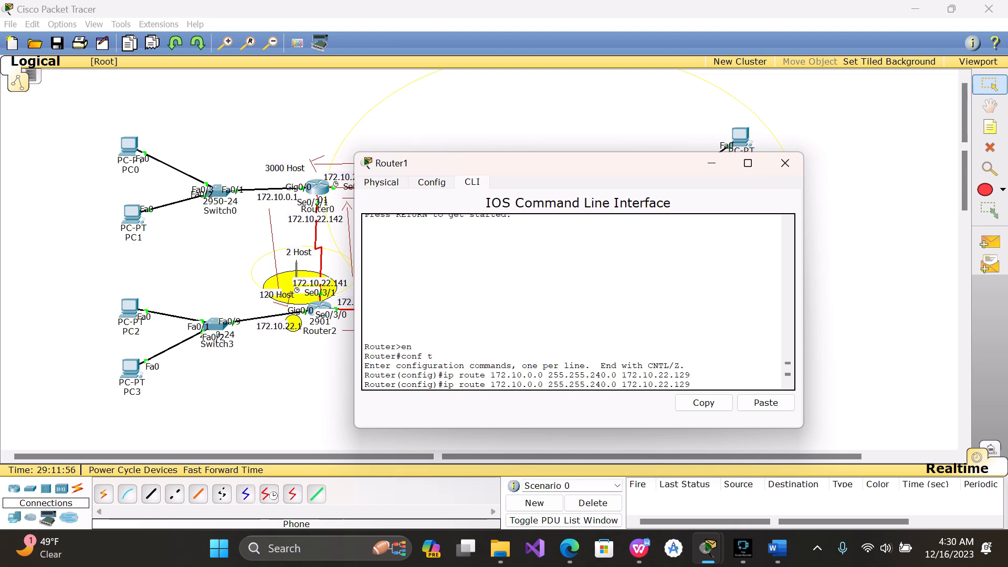
{"action": "key", "text": "Left"}
{"action": "key", "text": "Left"}
{"action": "key", "text": "Left"}
{"action": "key", "text": "Left"}
{"action": "key", "text": "Left"}
{"action": "key", "text": "Left"}
{"action": "key", "text": "Left"}
{"action": "key", "text": "Left"}
{"action": "key", "text": "Left"}
{"action": "key", "text": "Left"}
{"action": "key", "text": "Left"}
{"action": "key", "text": "Left"}
{"action": "key", "text": "Left"}
{"action": "key", "text": "Left"}
{"action": "key", "text": "Left"}
{"action": "key", "text": "Left"}
{"action": "key", "text": "BackSpace"}
{"action": "key", "text": "BackSpace"}
{"action": "type", "text": "52"}
{"action": "key", "text": "BackSpace"}
{"action": "type", "text": "22"}
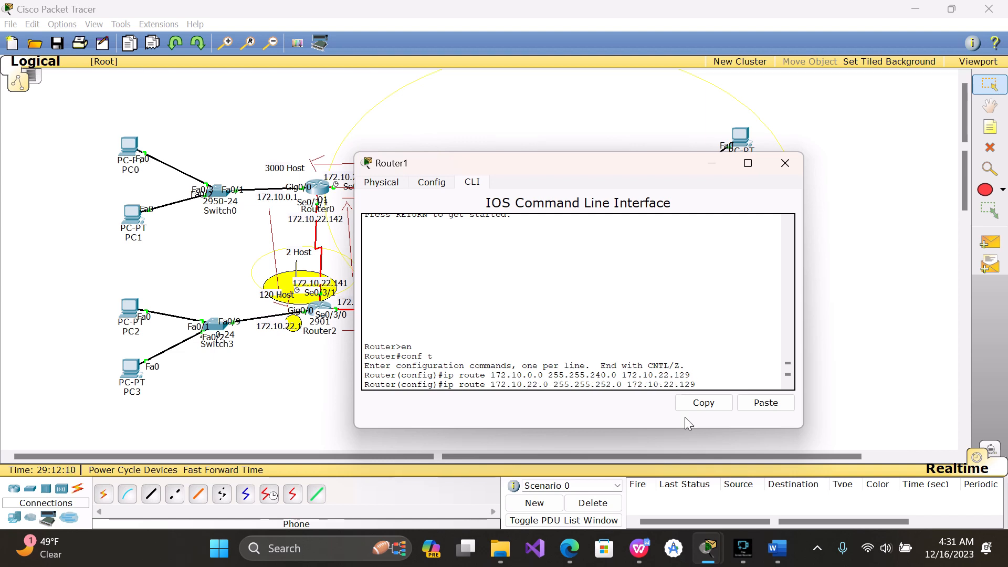
{"action": "key", "text": "BackSpace"}
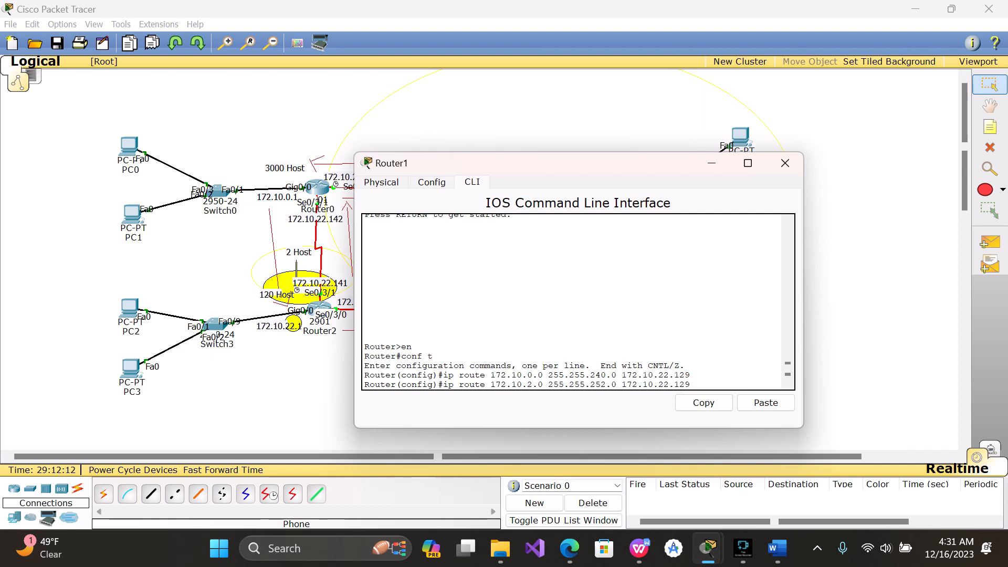
{"action": "type", "text": "0"}
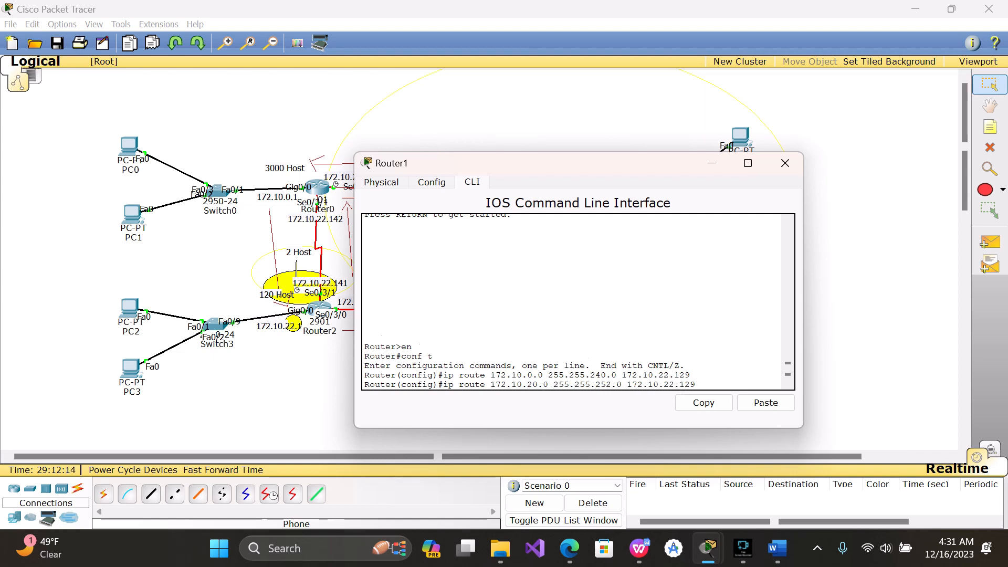
{"action": "key", "text": "Return"}
Add a static route on Router1 to 172.10.22.0 with mask 255.255.255.128 via next hop 172.10.22.129
{"action": "key", "text": "Up"}
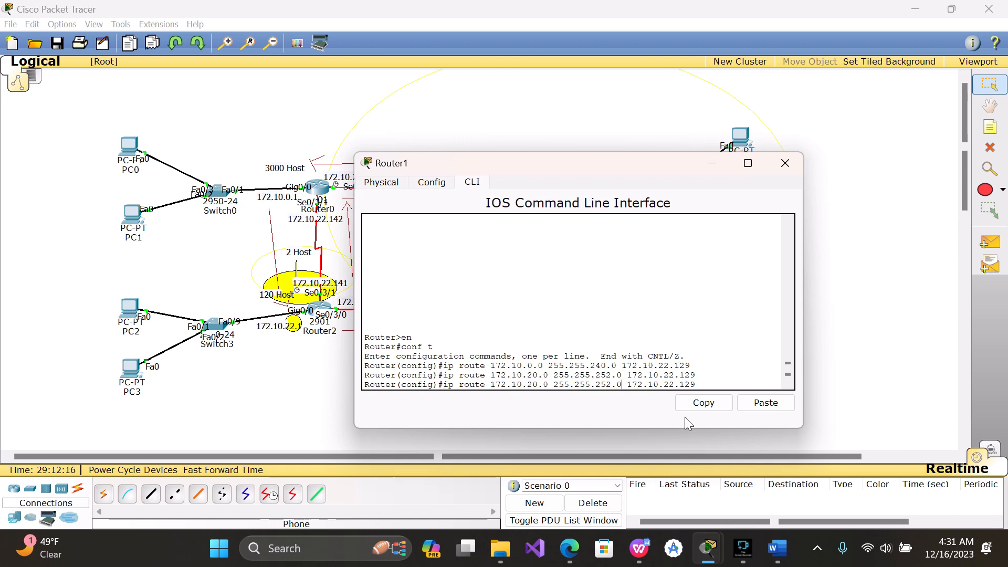
{"action": "key", "text": "BackSpace"}
{"action": "key", "text": "BackSpace"}
{"action": "type", "text": "55.128"}
{"action": "key", "text": "BackSpace"}
{"action": "type", "text": "2"}
{"action": "key", "text": "Return"}
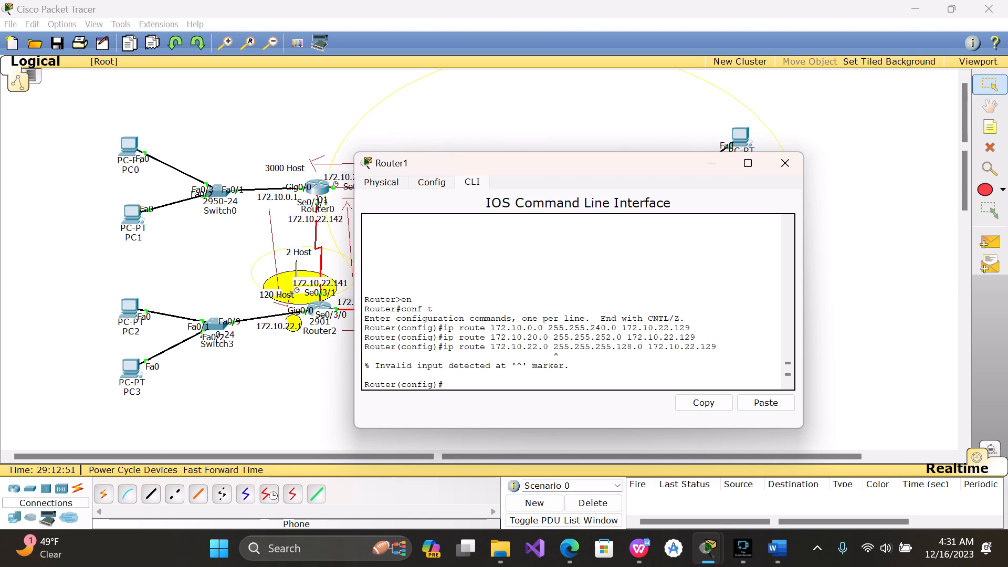
{"action": "key", "text": "Up"}
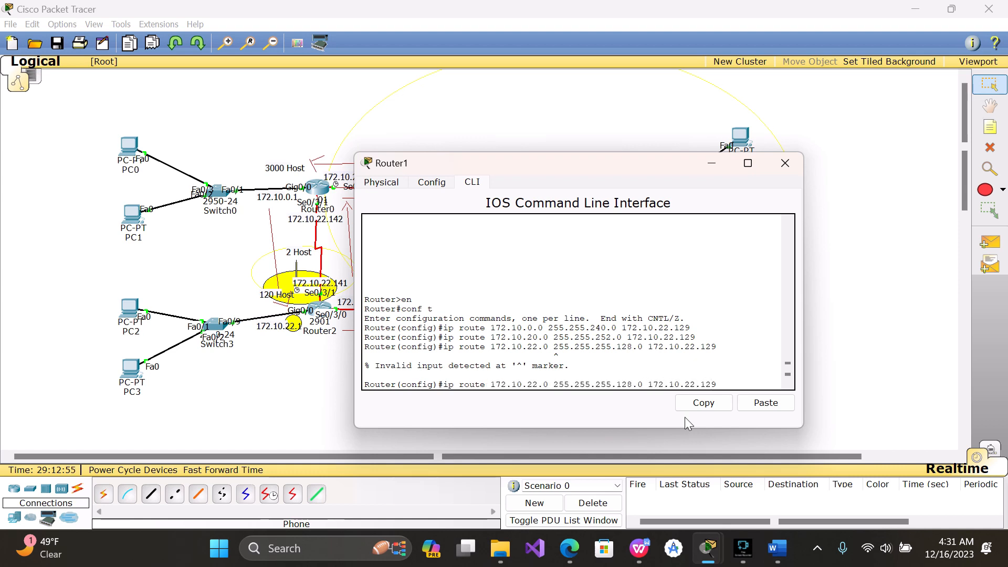
{"action": "key", "text": "Left"}
{"action": "key", "text": "BackSpace"}
{"action": "key", "text": "BackSpace"}
{"action": "key", "text": "Return"}
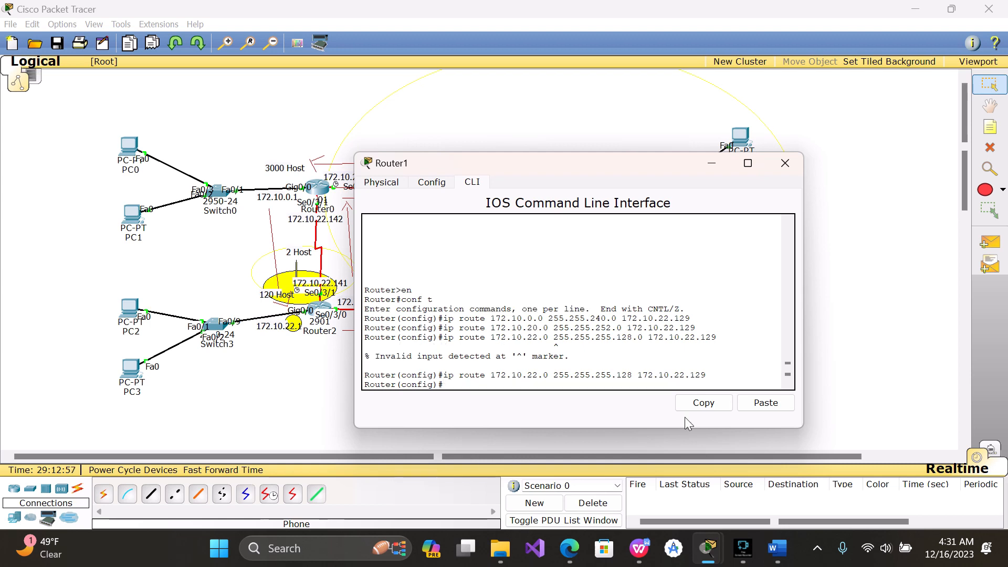
Leave Router1's configuration mode, display its full routing table to check the static routes, and close the router window
{"action": "type", "text": "exir"}
{"action": "key", "text": "BackSpace"}
{"action": "type", "text": "t"}
{"action": "key", "text": "Return"}
{"action": "key", "text": "Return"}
{"action": "type", "text": "s"}
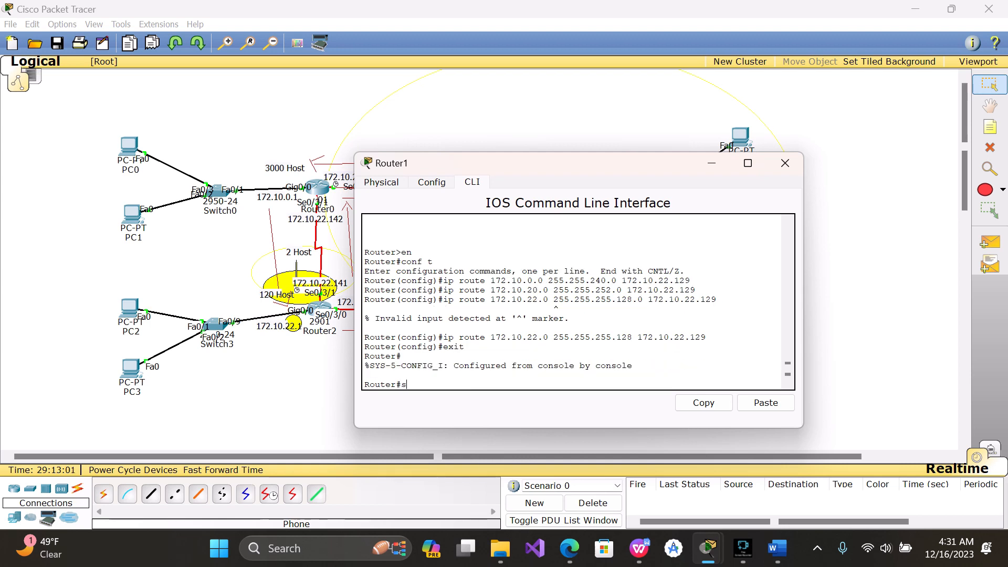
{"action": "type", "text": "how ip route"}
{"action": "key", "text": "Return"}
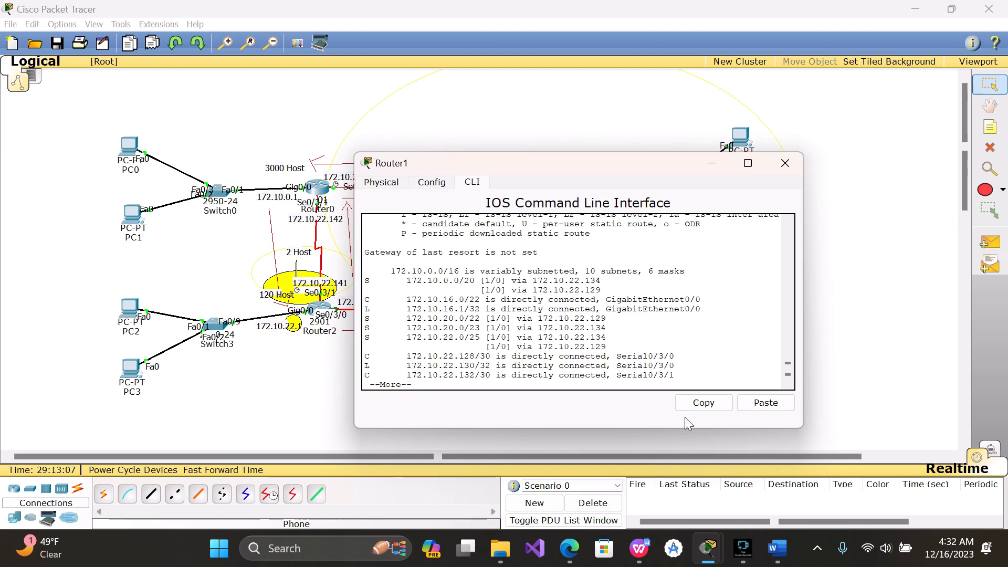
{"action": "key", "text": "space"}
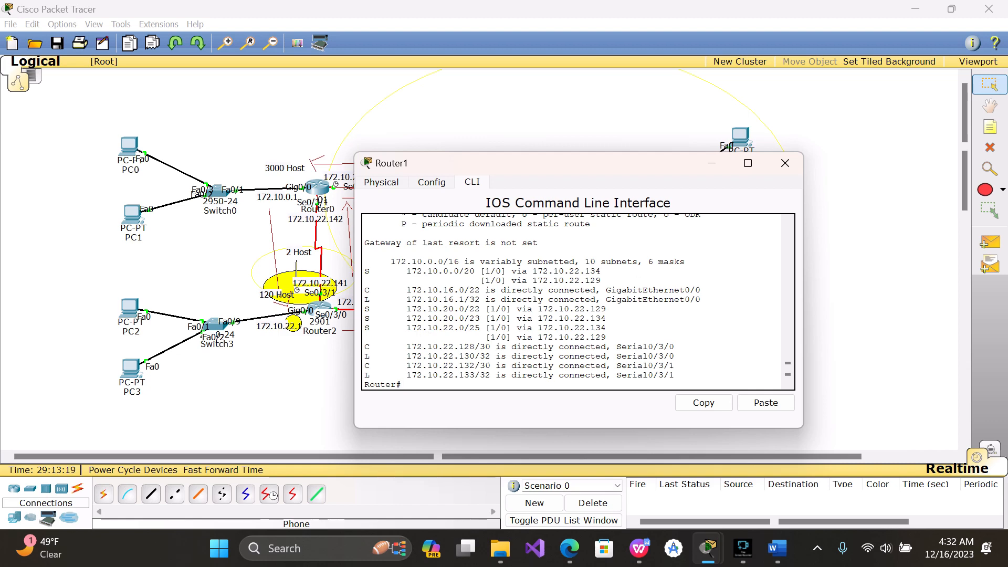
{"action": "left_click", "coordinate": [785, 164]}
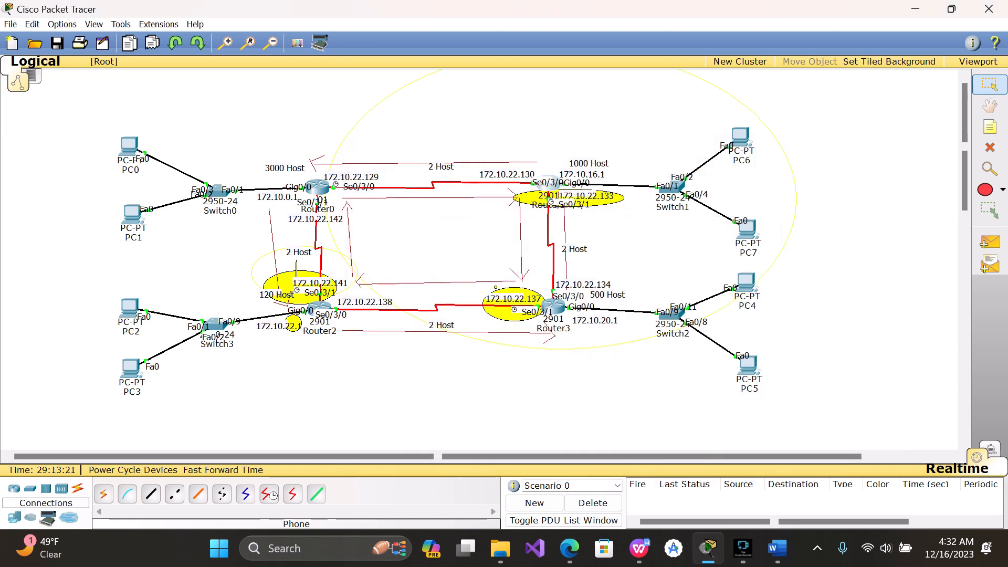
{"action": "left_click", "coordinate": [786, 176]}
Open PC3's command prompt and ping 172.10.16.2 twice to test connectivity
{"action": "left_click", "coordinate": [129, 375]}
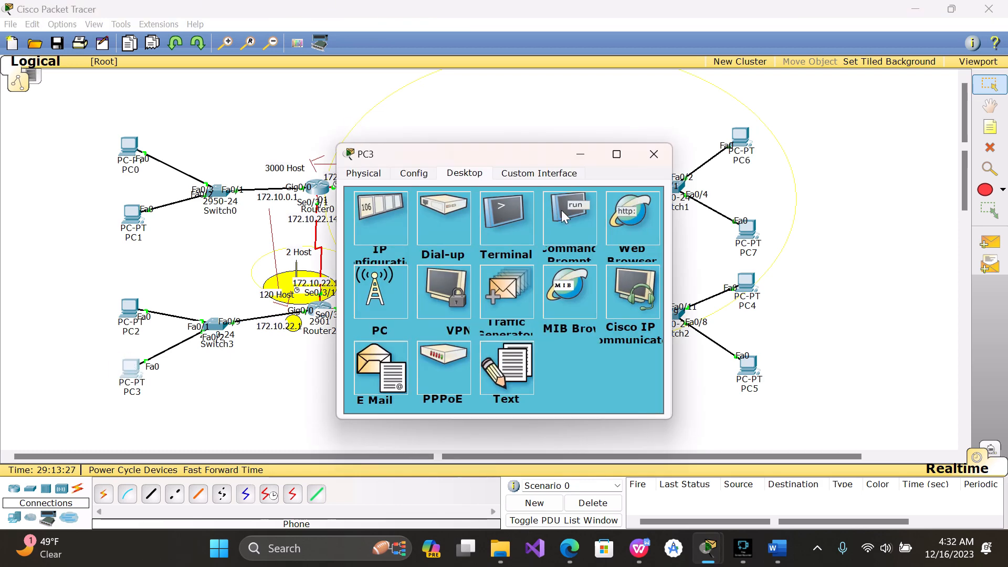
{"action": "left_click", "coordinate": [563, 215]}
{"action": "type", "text": "pi"}
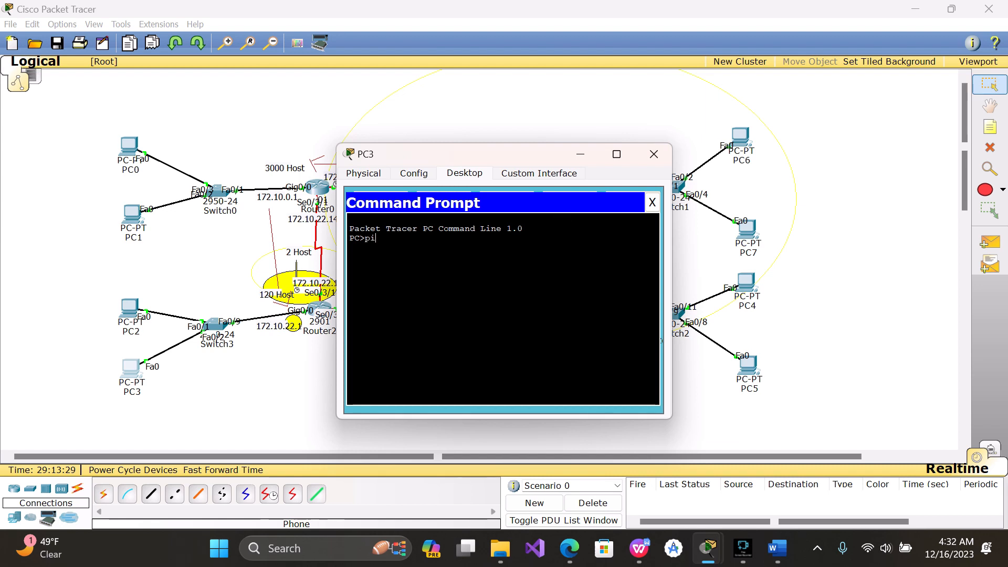
{"action": "type", "text": "ng 172.10.16.2"}
{"action": "key", "text": "Return"}
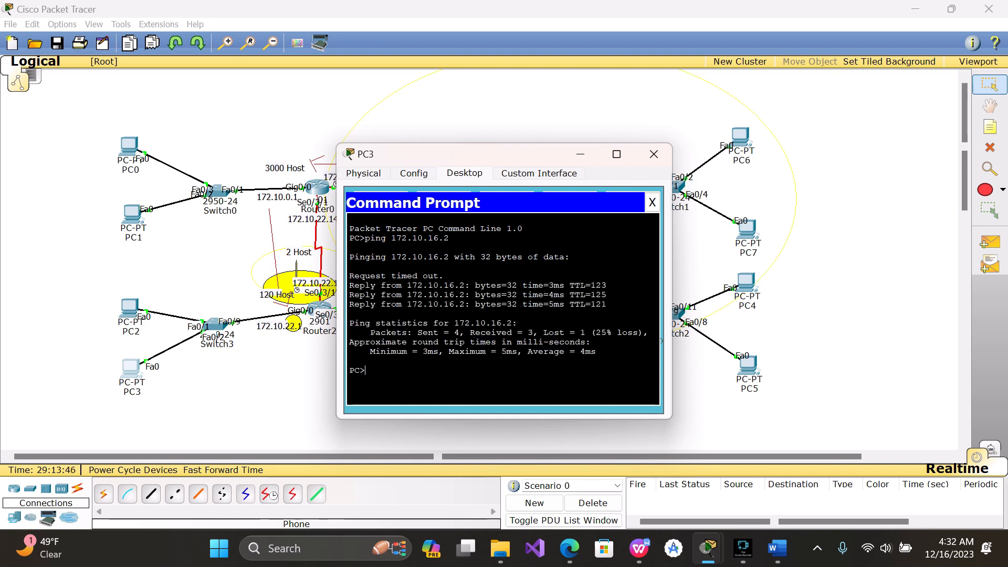
{"action": "key", "text": "Up"}
{"action": "key", "text": "Return"}
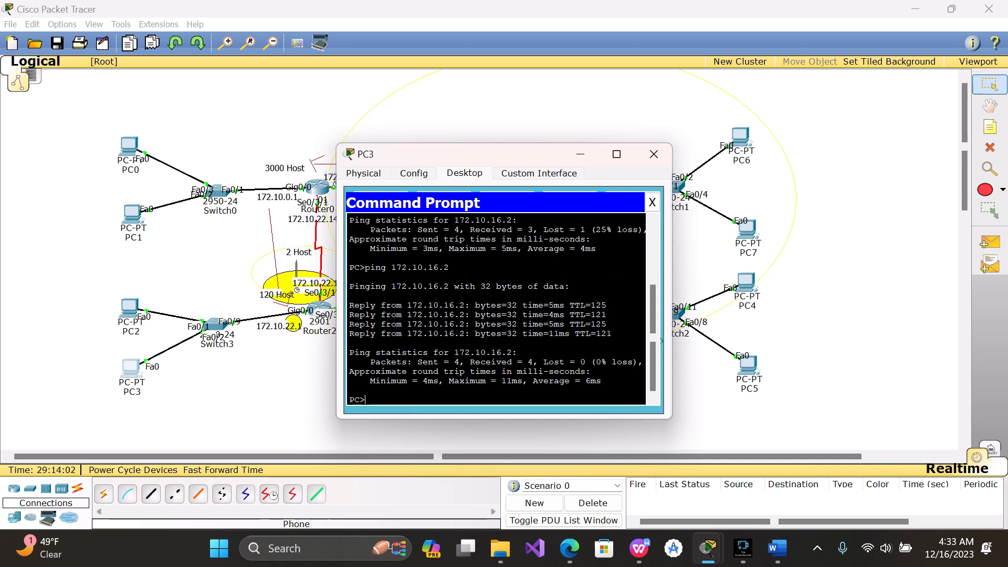
Trace the route from PC3 to 172.10.16.2 twice and compare the hops with the topology
{"action": "type", "text": "tracert 172.10."}
{"action": "type", "text": "16.2"}
{"action": "key", "text": "Return"}
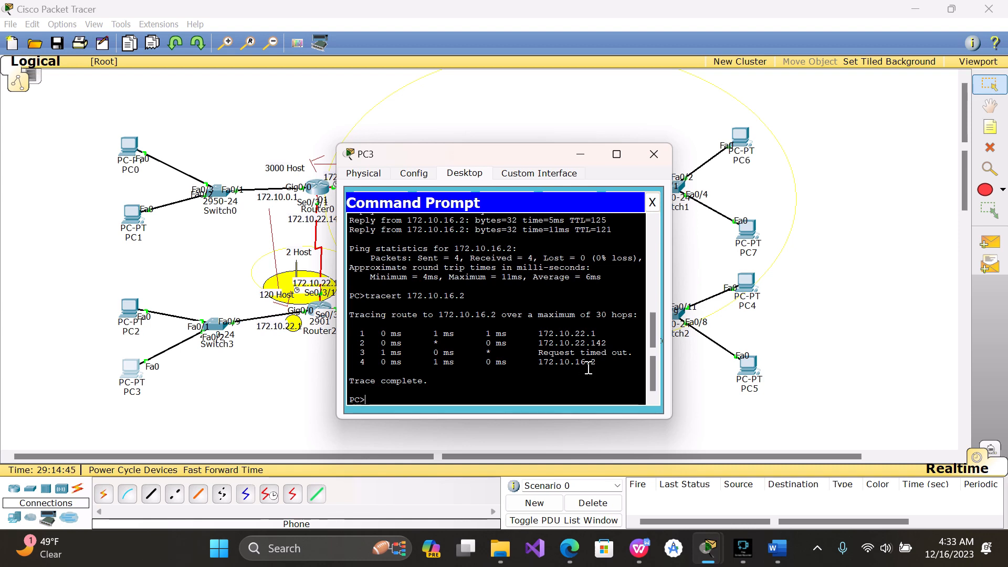
{"action": "key", "text": "Up"}
{"action": "key", "text": "Return"}
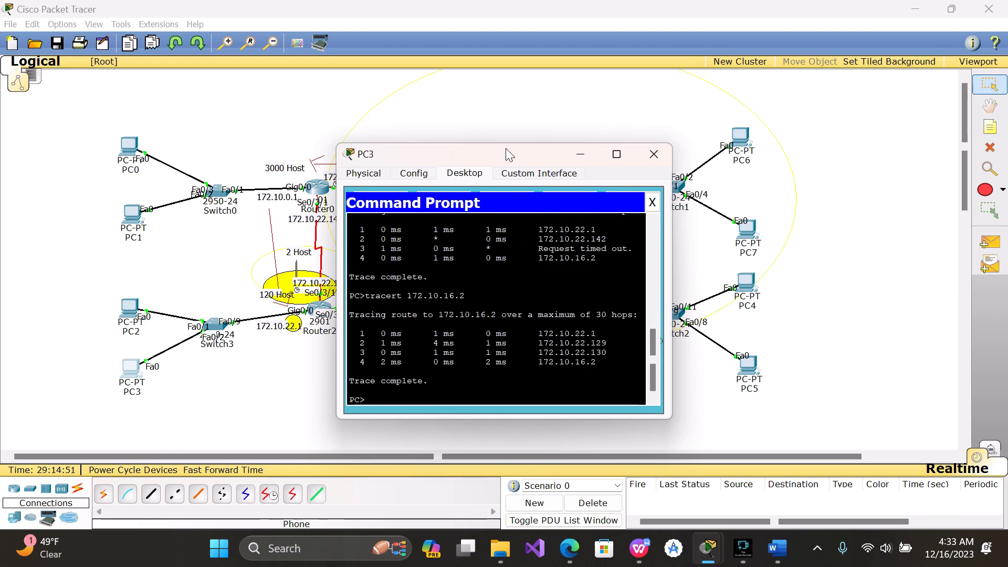
{"action": "left_click_drag", "start_coordinate": [507, 154], "coordinate": [798, 181]}
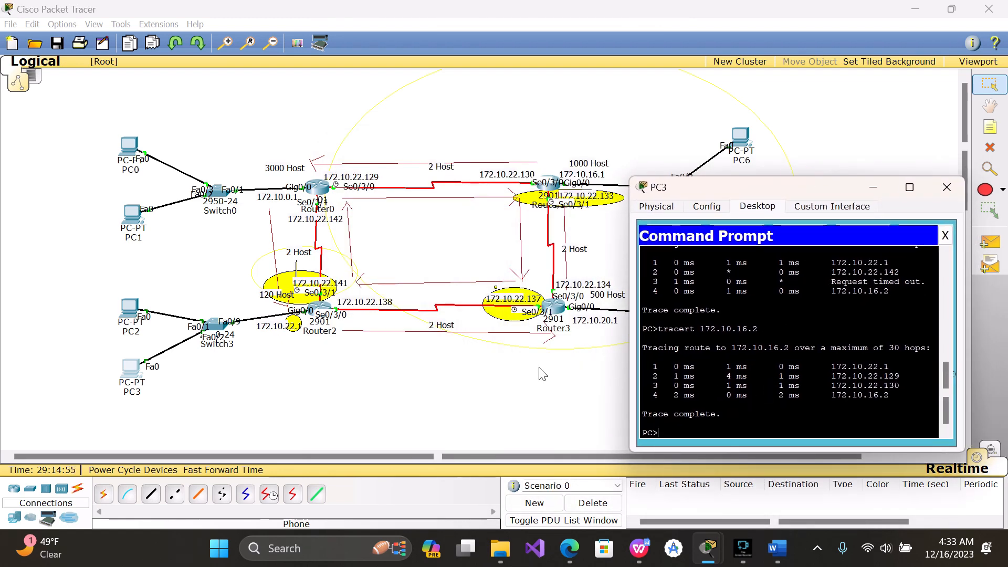
{"action": "left_click", "coordinate": [193, 392]}
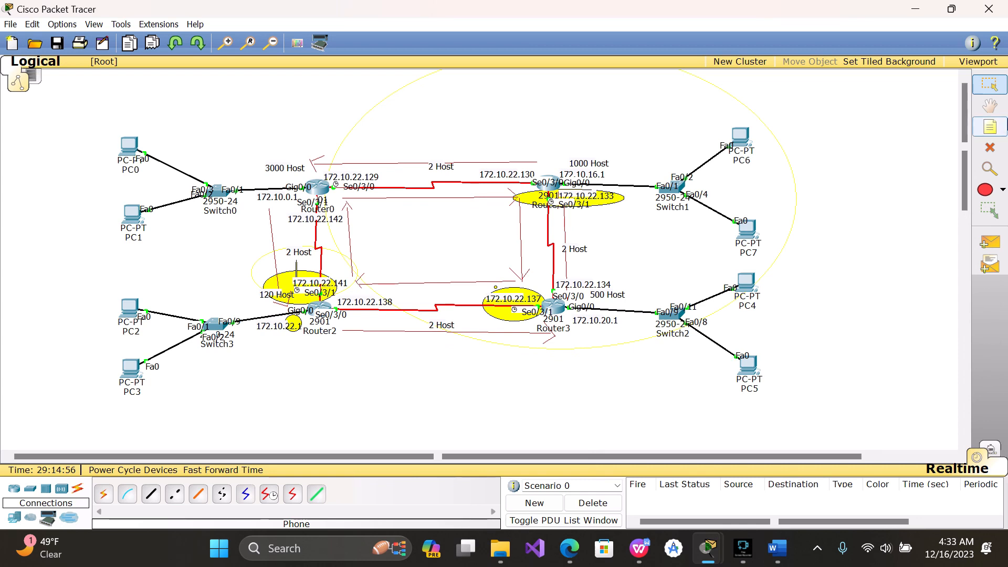
Draw a small green-filled ellipse over PC3 to mark the start of the traced path
{"action": "left_click", "coordinate": [984, 189]}
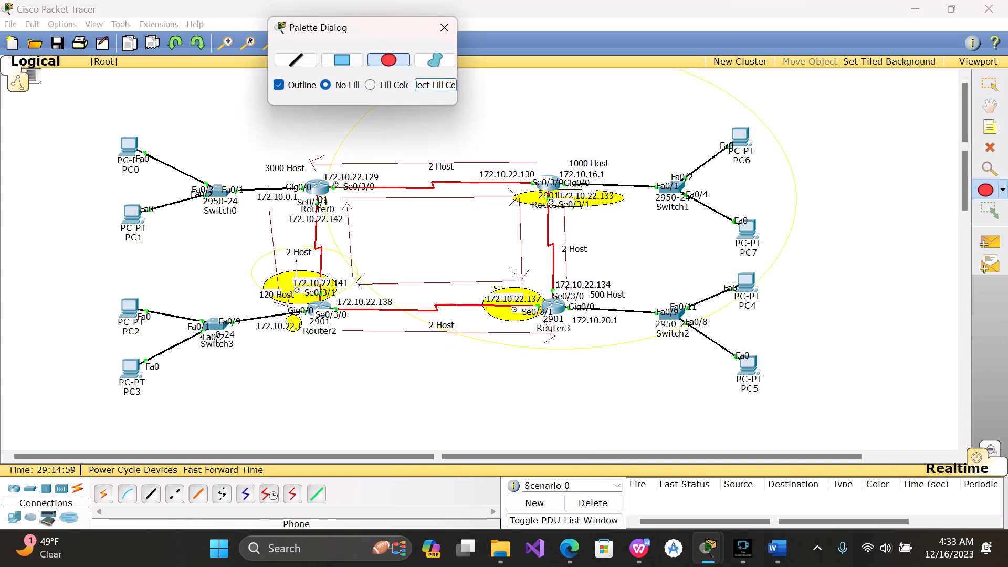
{"action": "left_click", "coordinate": [383, 87]}
{"action": "left_click", "coordinate": [428, 86]}
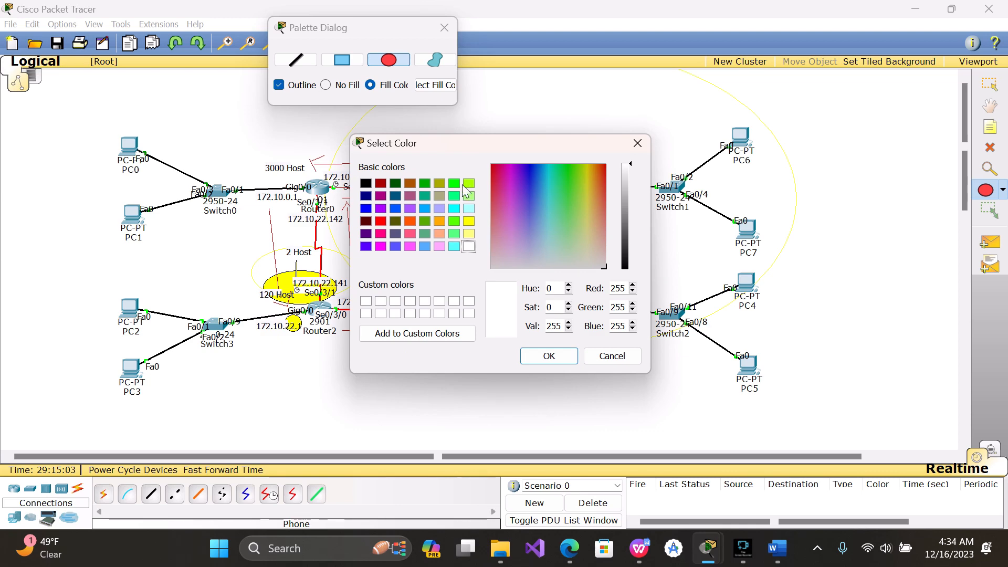
{"action": "left_click", "coordinate": [453, 183]}
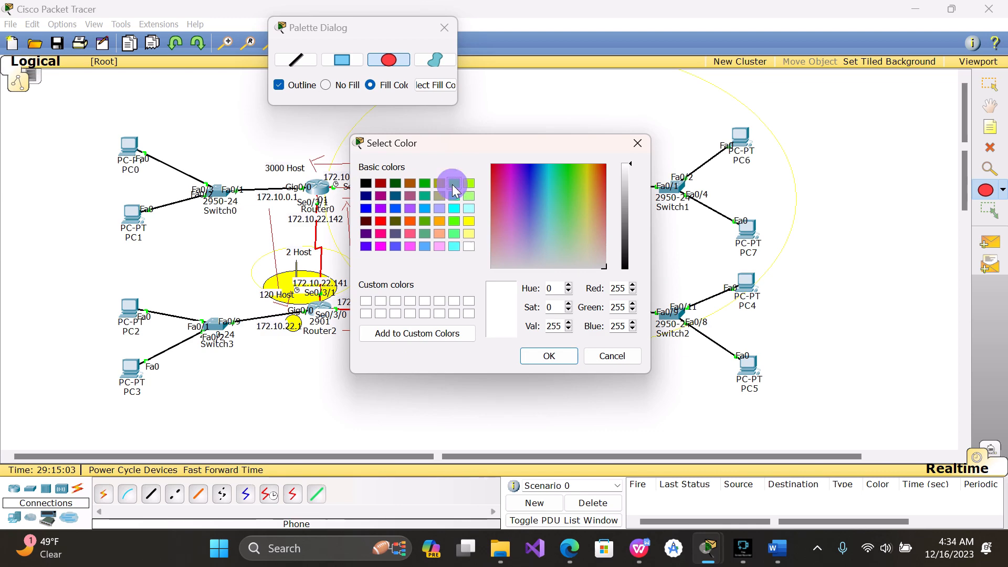
{"action": "left_click", "coordinate": [567, 360]}
{"action": "mouse_move", "coordinate": [777, 549]}
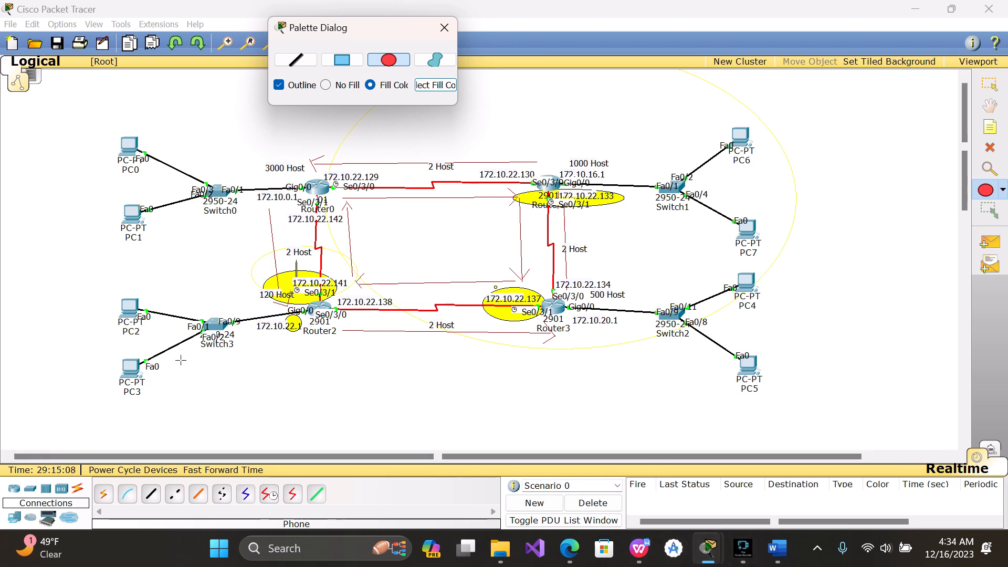
{"action": "left_click_drag", "start_coordinate": [120, 372], "coordinate": [138, 386]}
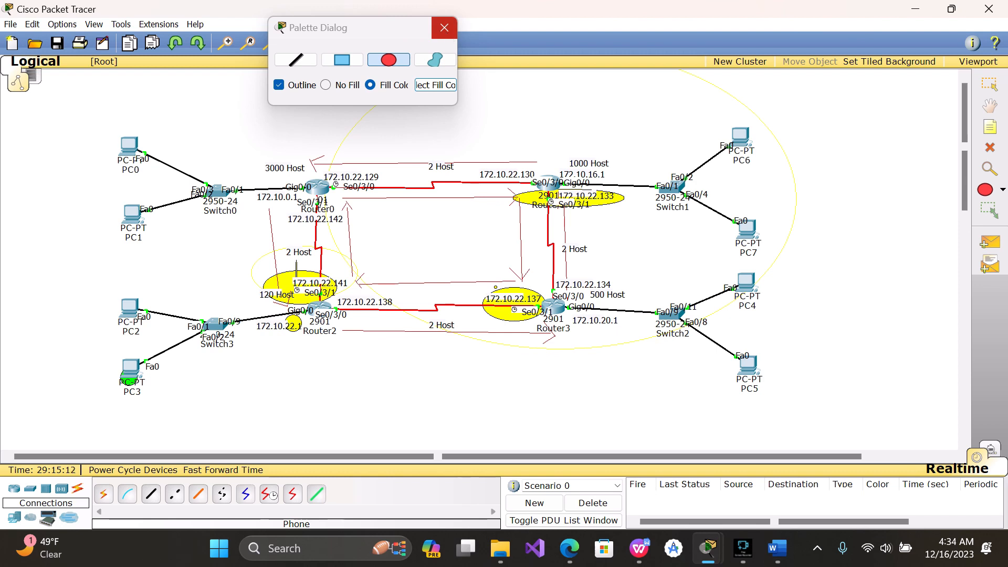
{"action": "left_click", "coordinate": [444, 27]}
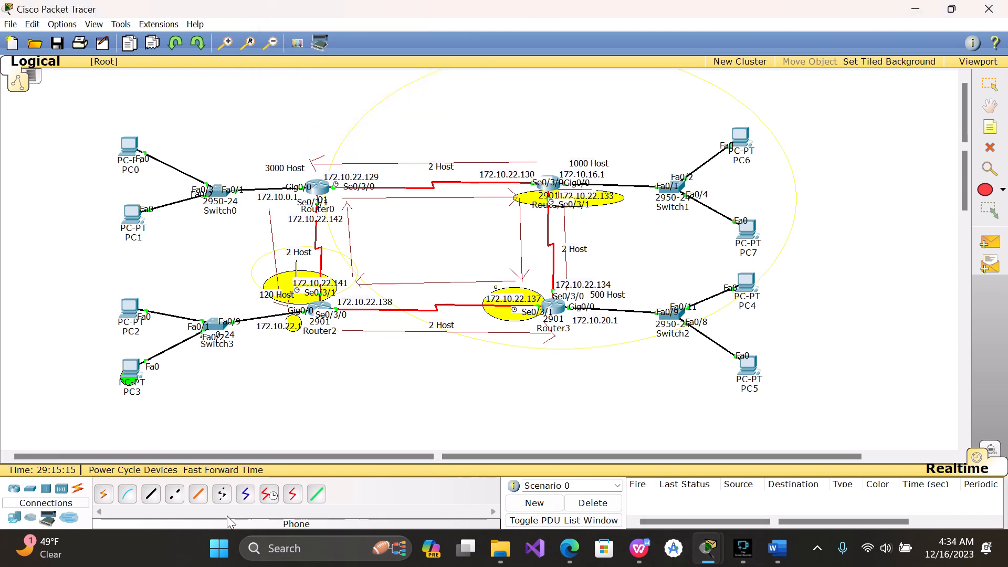
Reopen PC3's command prompt to review the hops traced to 172.10.16.2, and close the window
{"action": "left_click", "coordinate": [179, 495]}
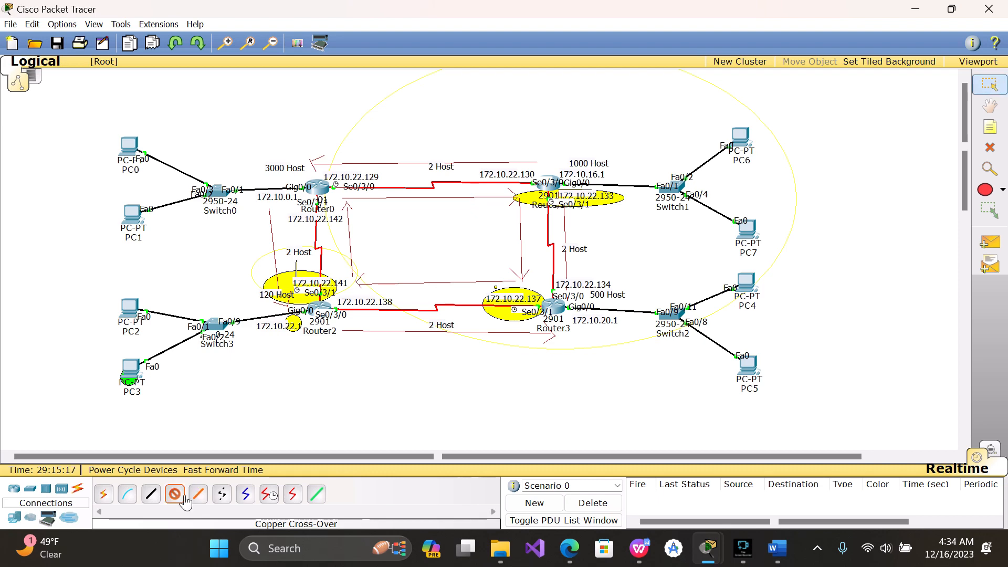
{"action": "left_click", "coordinate": [131, 372]}
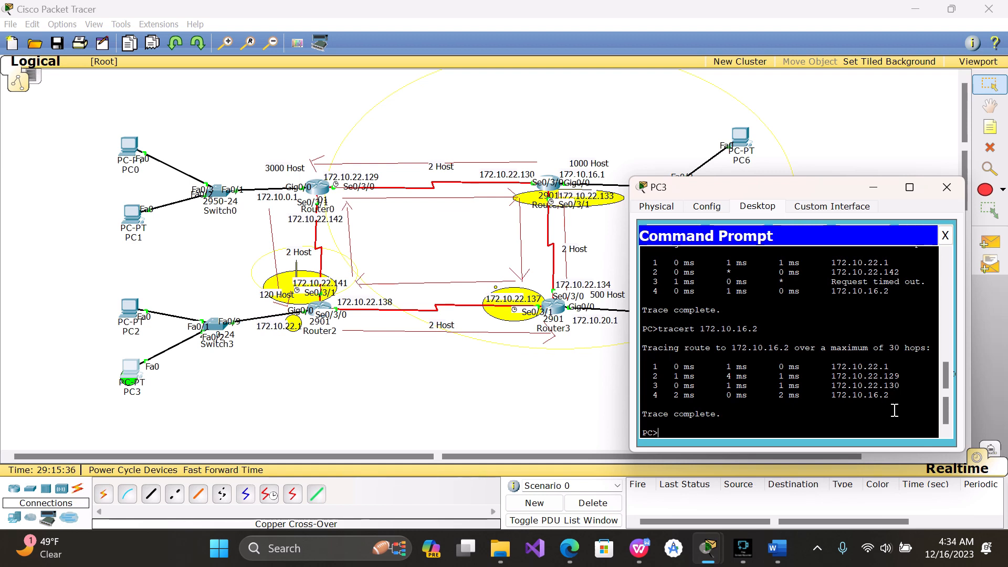
{"action": "left_click", "coordinate": [946, 187]}
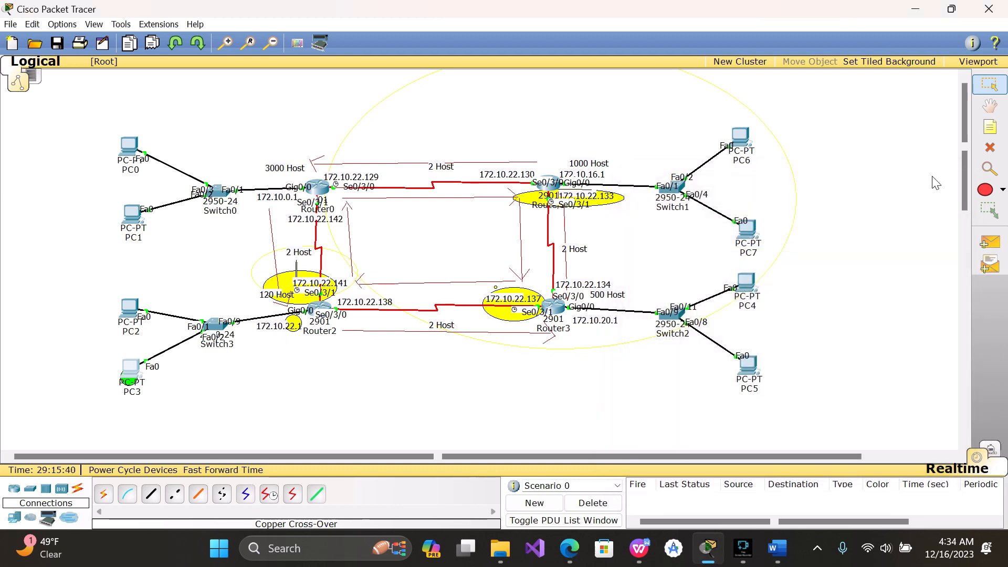
Draw a green ellipse outline and a large green-filled ellipse around 172.10.22.1 between Switch3 and Router2 to mark the first hop
{"action": "left_click", "coordinate": [984, 192]}
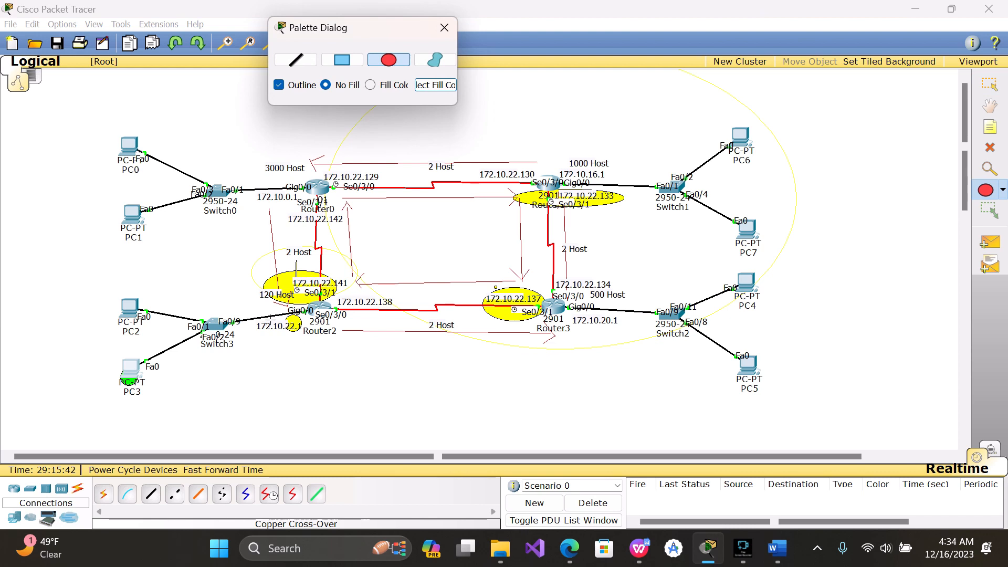
{"action": "left_click_drag", "start_coordinate": [258, 311], "coordinate": [186, 288]}
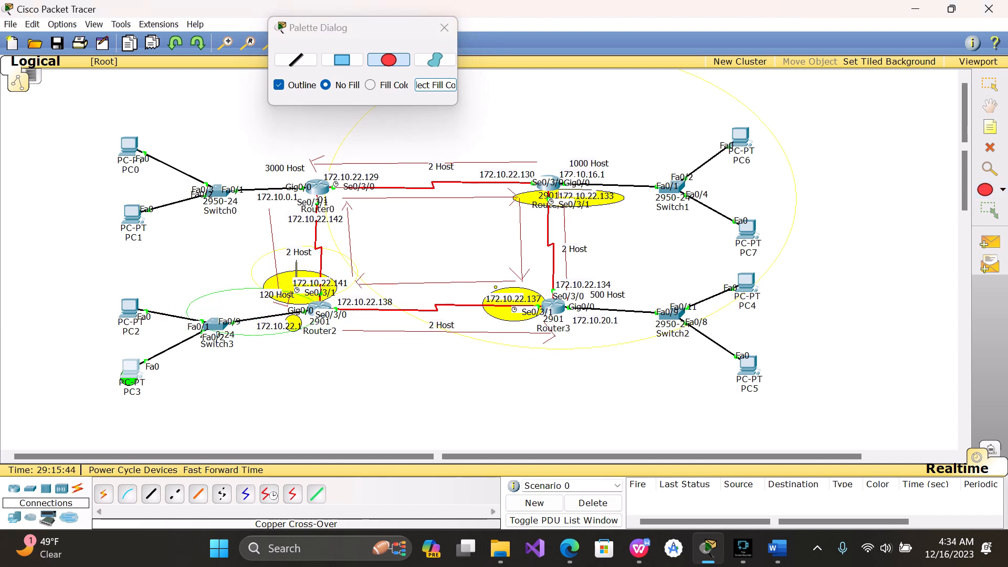
{"action": "left_click", "coordinate": [370, 85]}
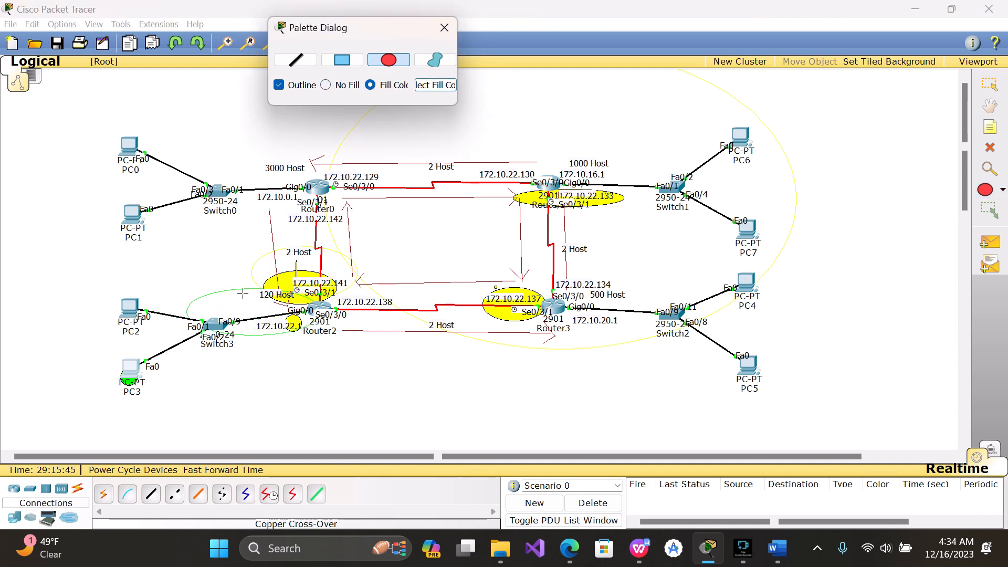
{"action": "mouse_move", "coordinate": [235, 303]}
{"action": "left_mouse_down"}
{"action": "mouse_move", "coordinate": [338, 352]}
{"action": "mouse_move", "coordinate": [333, 340]}
{"action": "mouse_move", "coordinate": [276, 339]}
{"action": "mouse_move", "coordinate": [310, 331]}
{"action": "left_mouse_up"}
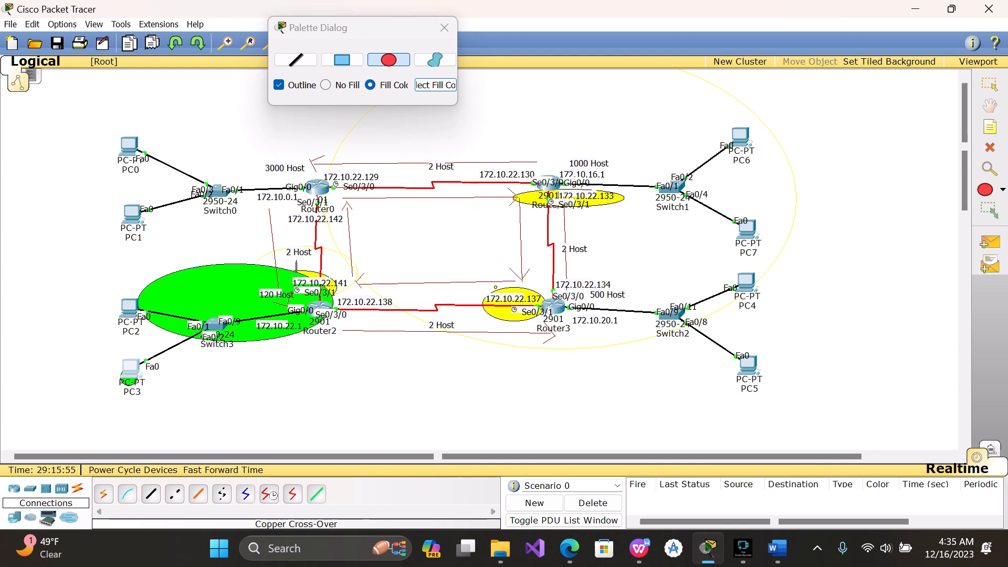
Mark the remaining hops with green-filled ellipses over 172.10.22.129 at Router0, over 172.10.22.130 at Router1, and over PC6
{"action": "left_click_drag", "start_coordinate": [311, 161], "coordinate": [357, 189]}
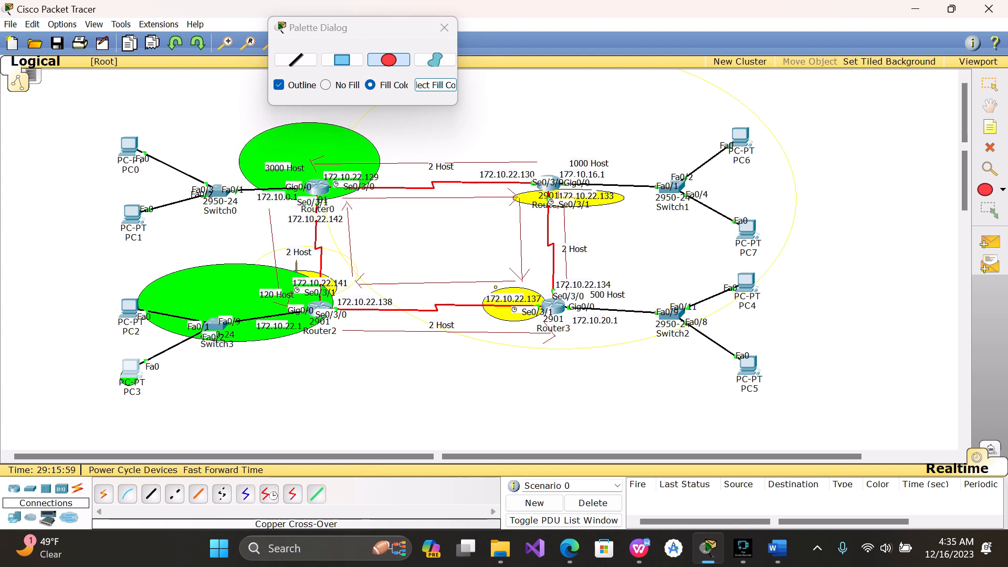
{"action": "left_click_drag", "start_coordinate": [494, 153], "coordinate": [558, 189]}
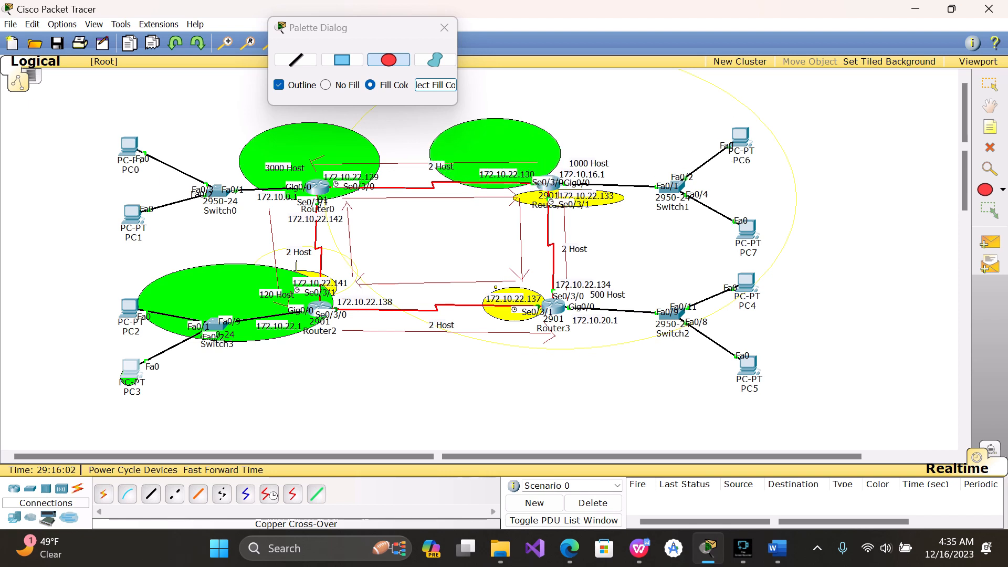
{"action": "left_click_drag", "start_coordinate": [723, 119], "coordinate": [775, 174]}
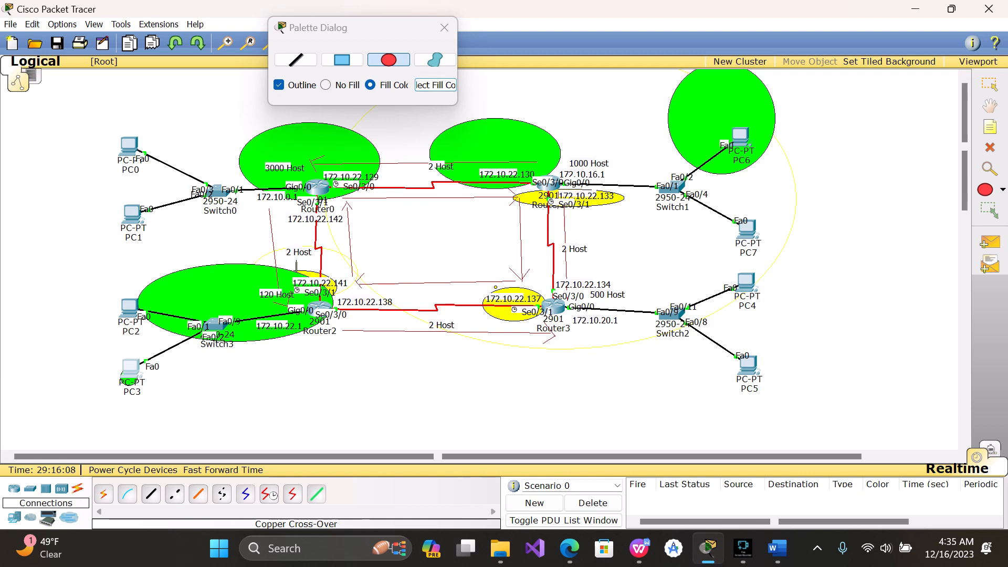
{"action": "left_click", "coordinate": [444, 28]}
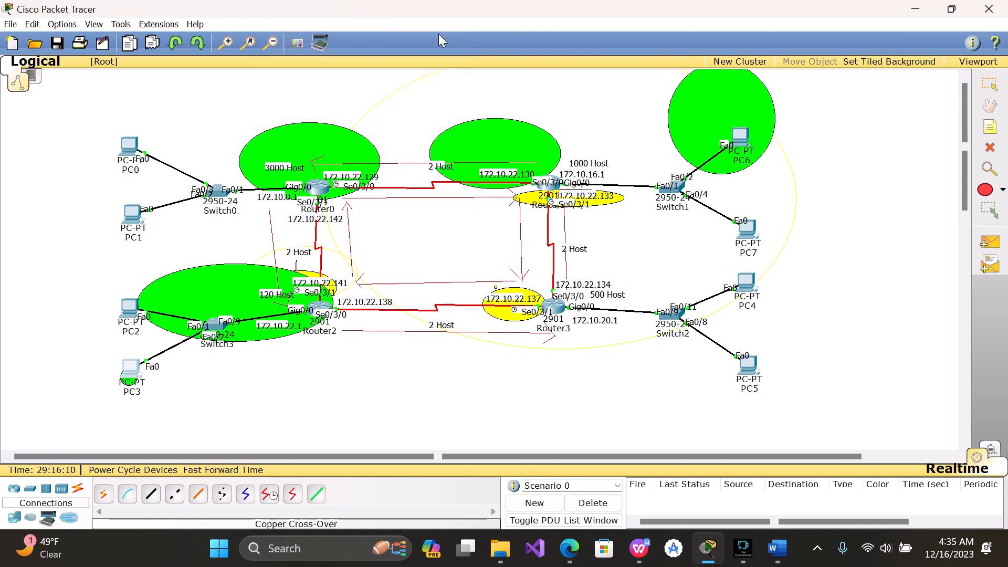